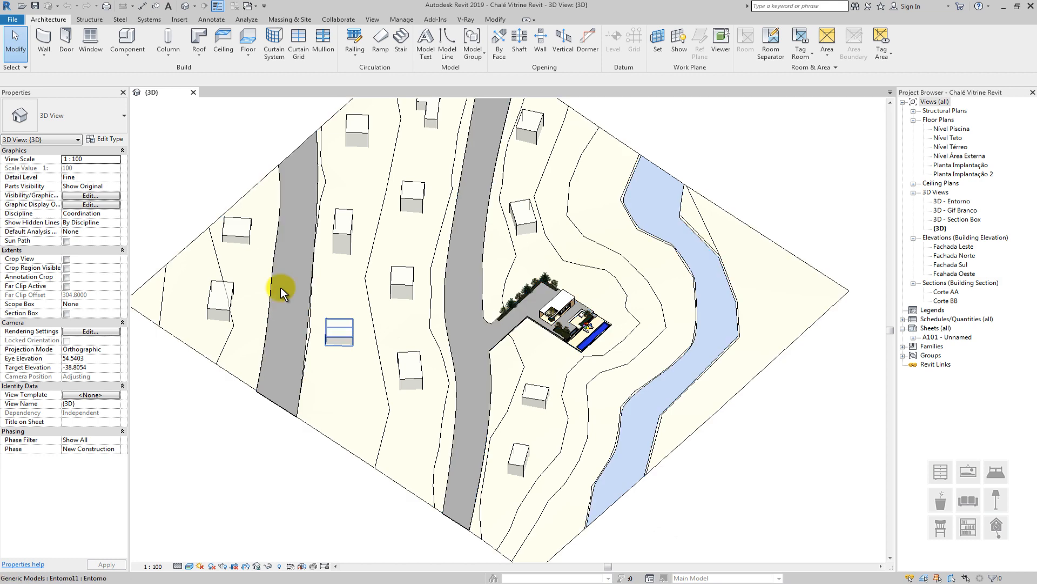
Examine the whole site model from several angles, covering the terrain contours, roads, river and chalet plot
middle_click_drag(524, 422, 504, 275, "shift")
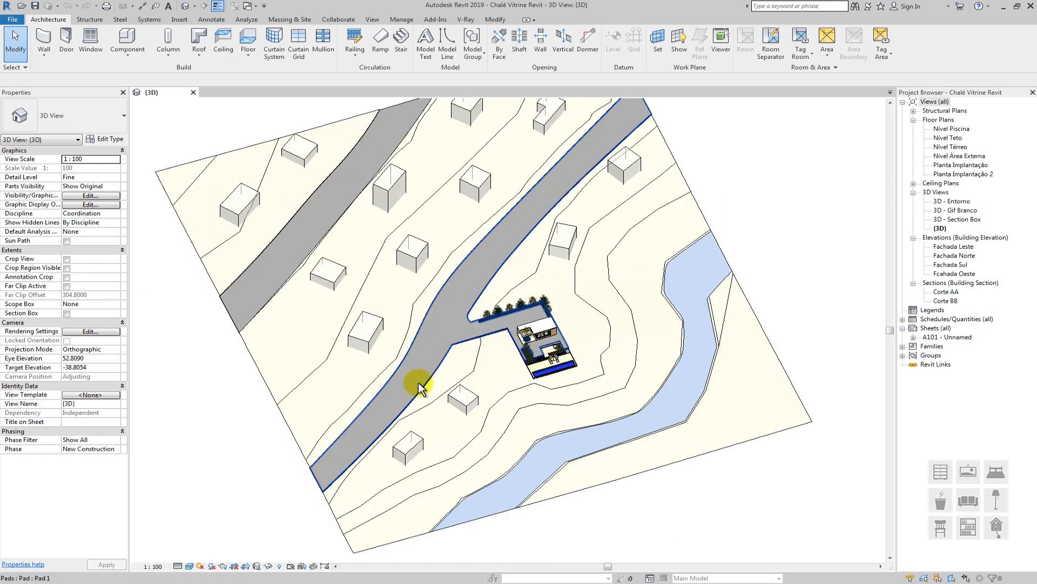
scroll(555, 359, "up", 3)
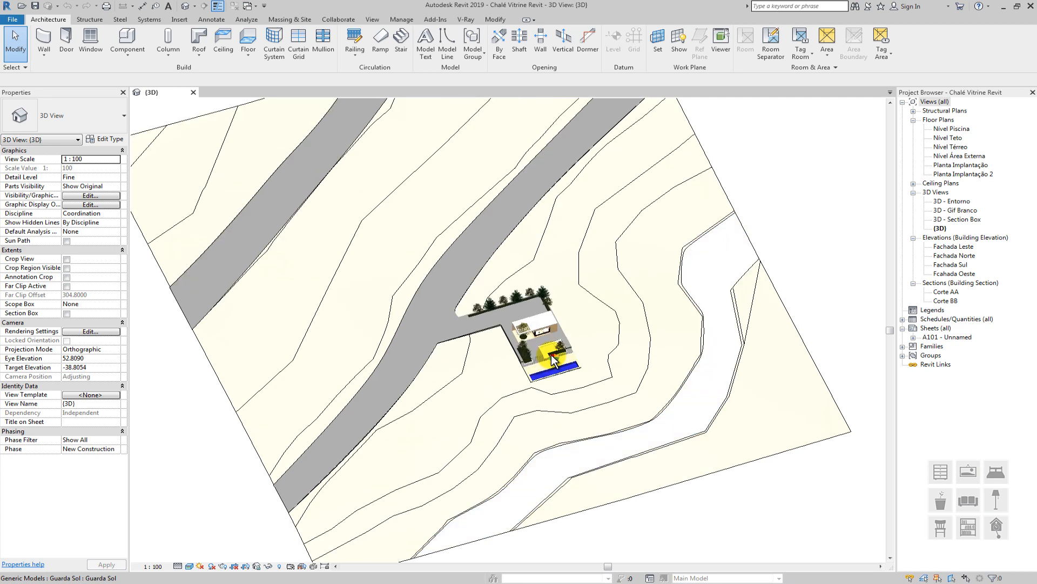
scroll(552, 357, "up", 4)
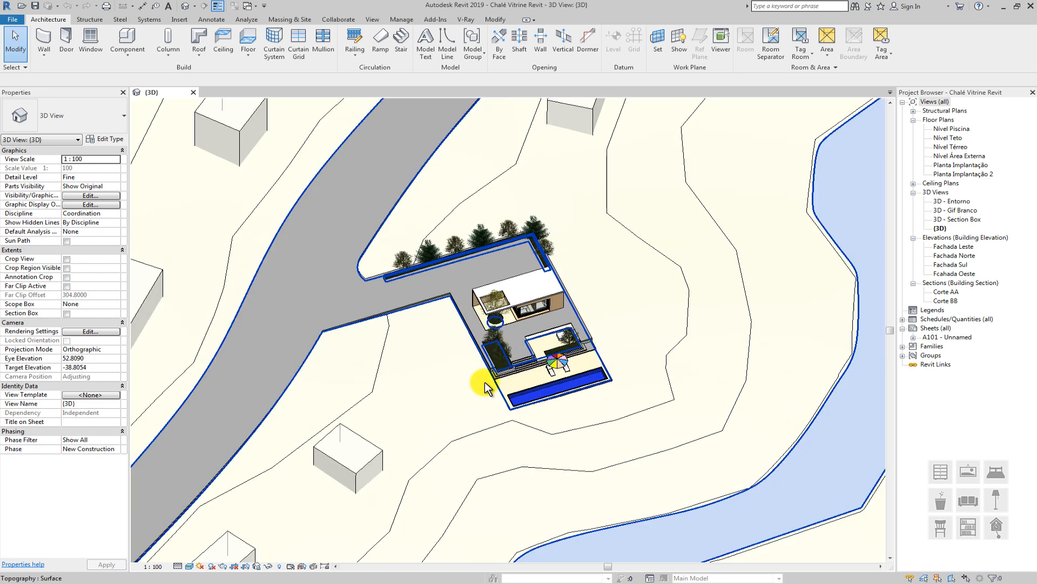
scroll(487, 387, "down", 5)
middle_click_drag(266, 289, 243, 267, "shift")
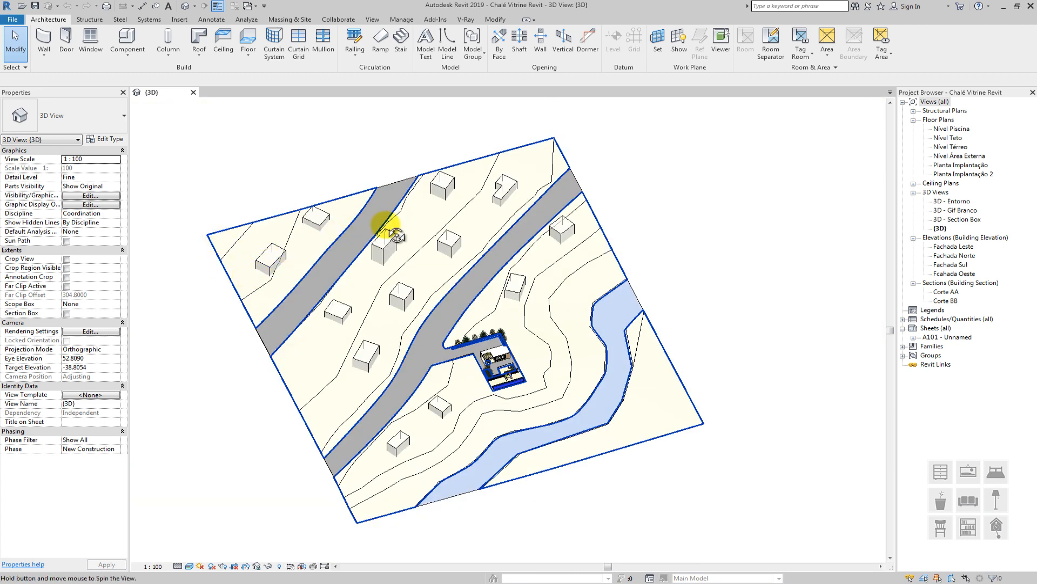
middle_click_drag(397, 236, 371, 393, "shift")
scroll(254, 386, "up", 4)
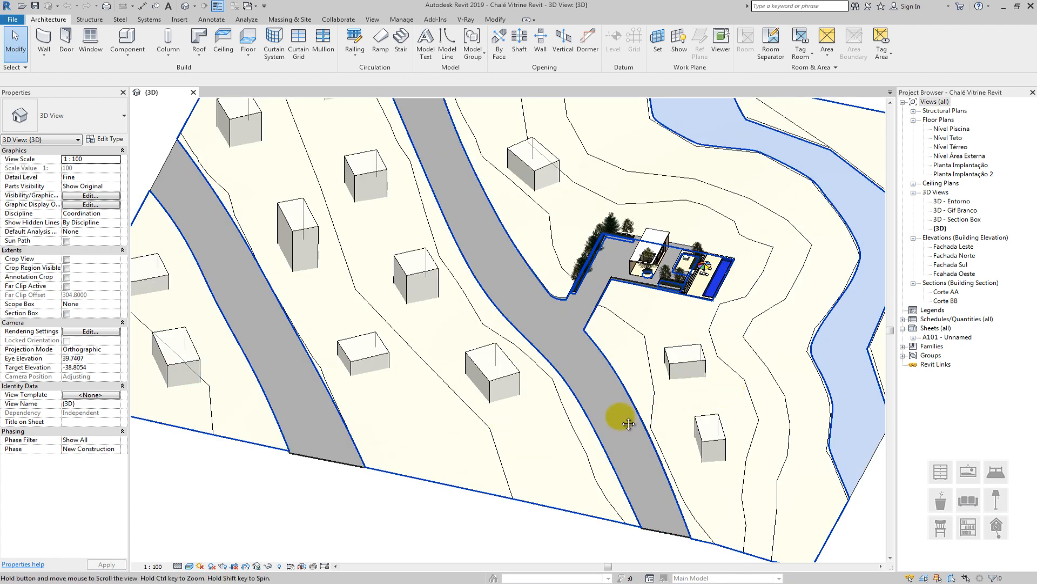
middle_click_drag(628, 423, 481, 446)
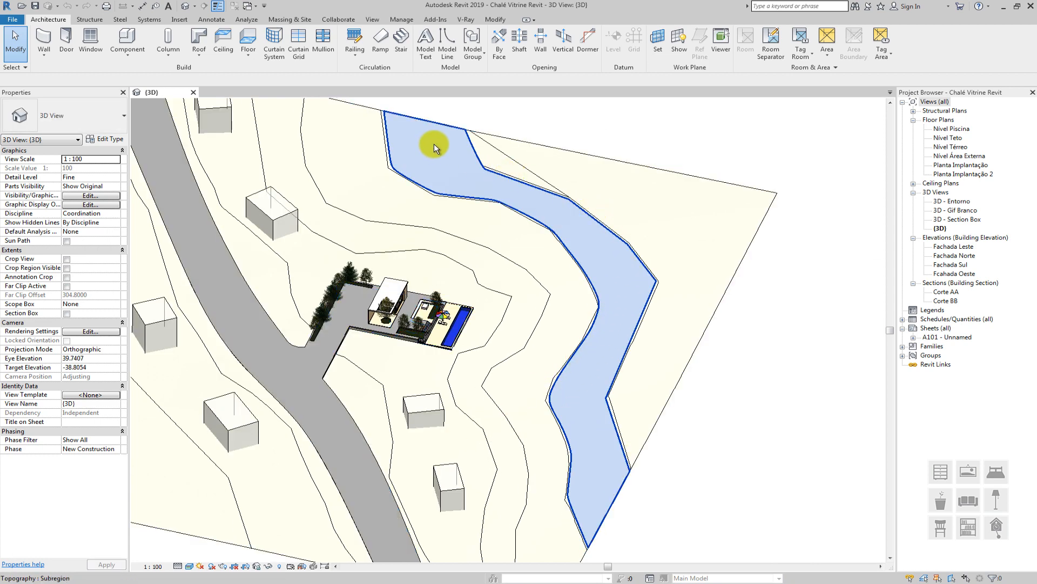
scroll(433, 144, "down", 8)
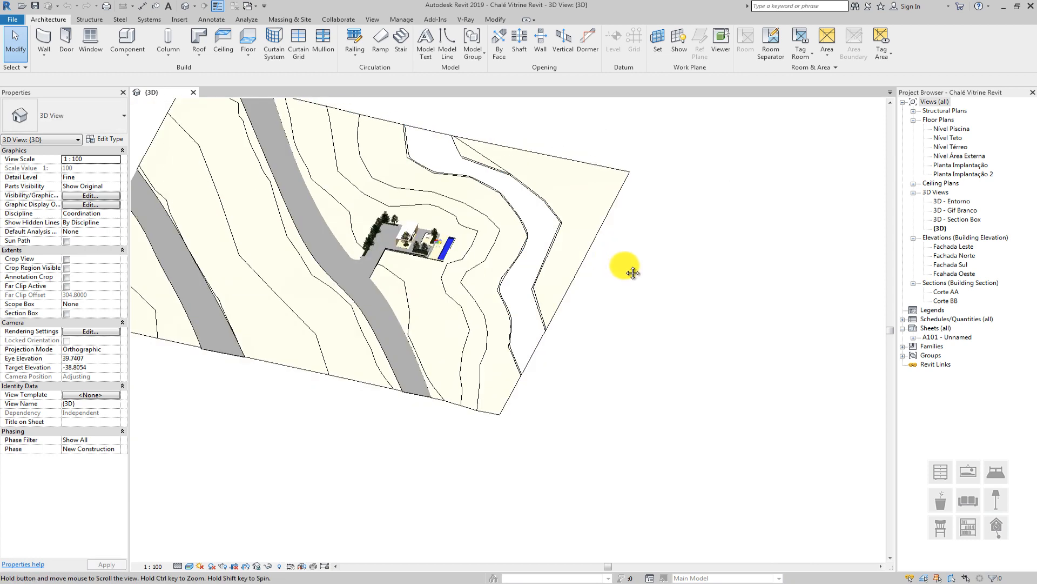
middle_click_drag(631, 278, 529, 331, "shift")
scroll(627, 326, "up", 4)
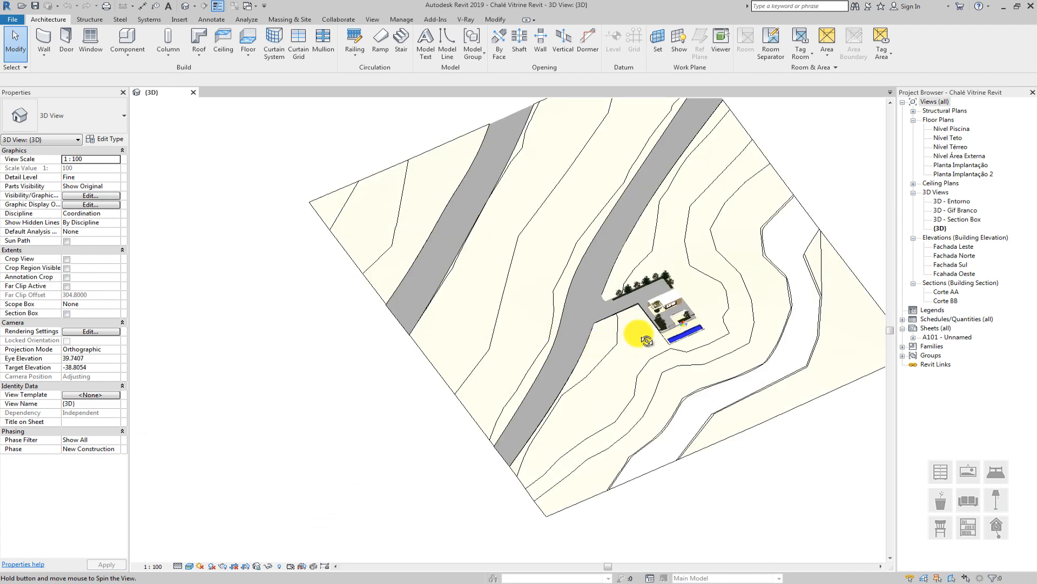
scroll(394, 211, "up", 2)
scroll(558, 320, "up", 2)
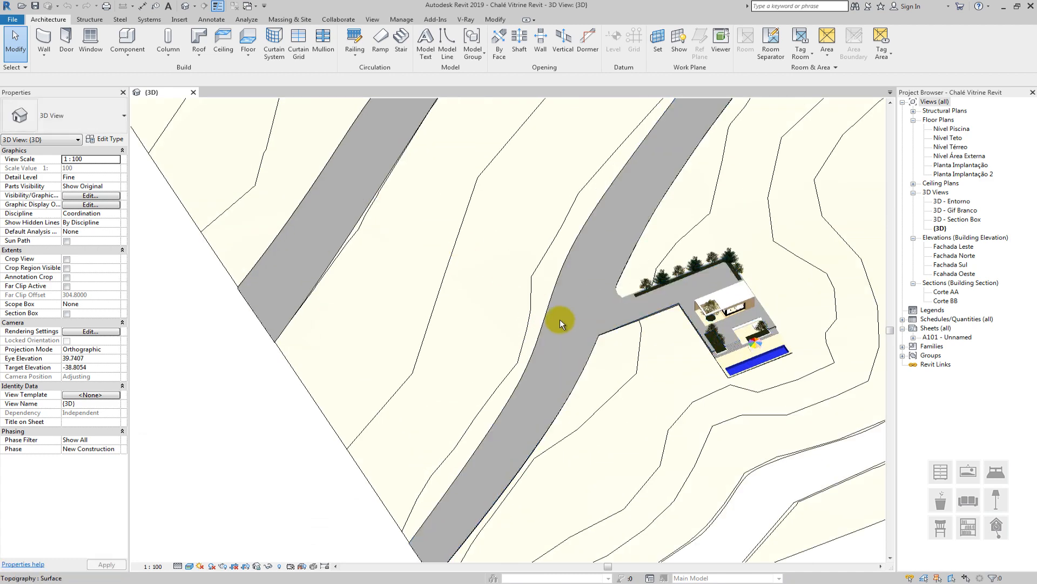
Inspect the road pads in the topography, including their edges along the terrain boundary
scroll(326, 212, "up", 2)
scroll(416, 296, "down", 3)
middle_click_drag(416, 297, 308, 296, "shift")
scroll(234, 308, "up", 3)
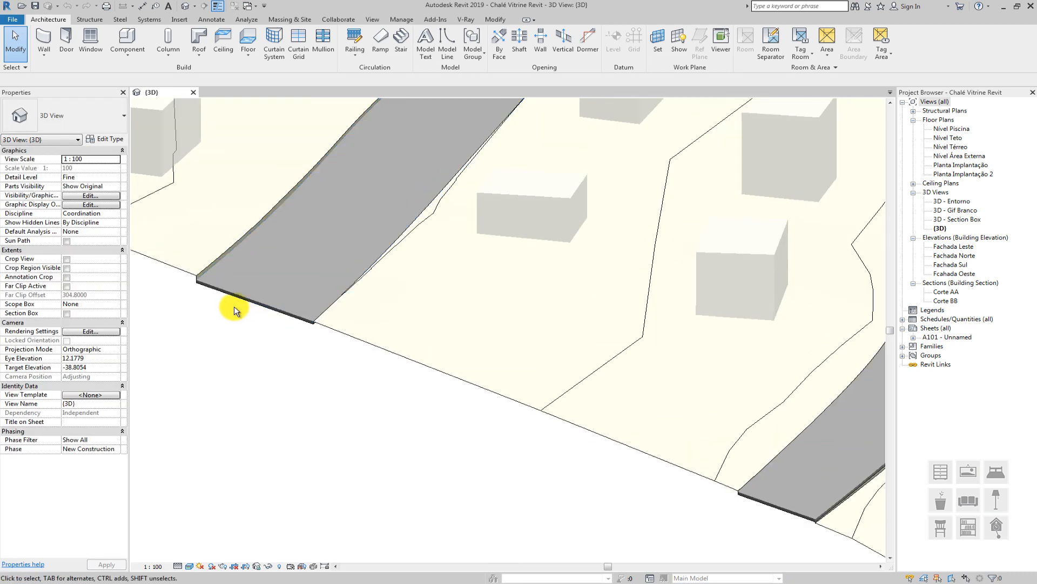
scroll(329, 351, "down", 3)
scroll(305, 319, "up", 1)
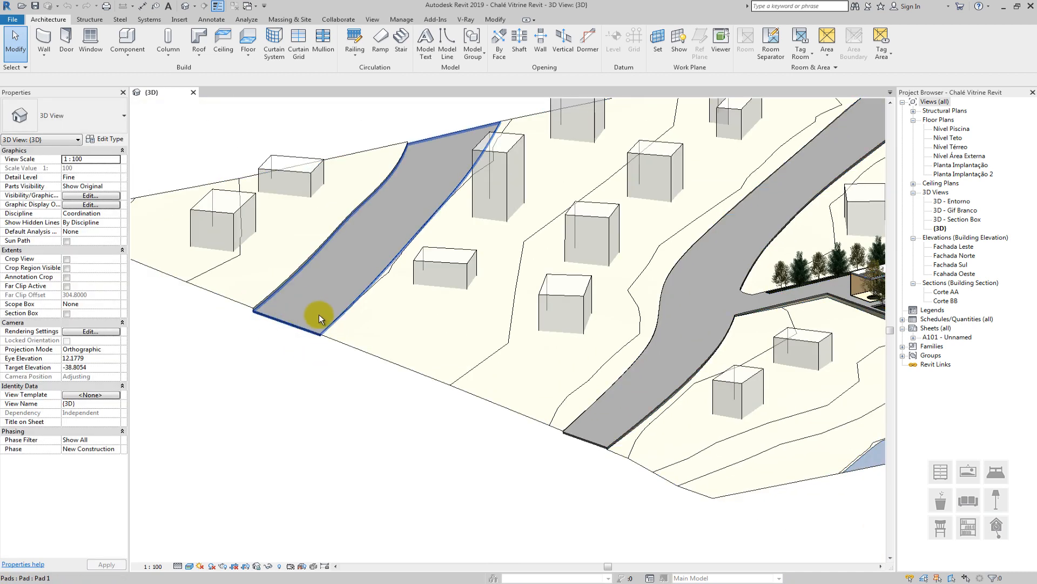
scroll(530, 313, "down", 5)
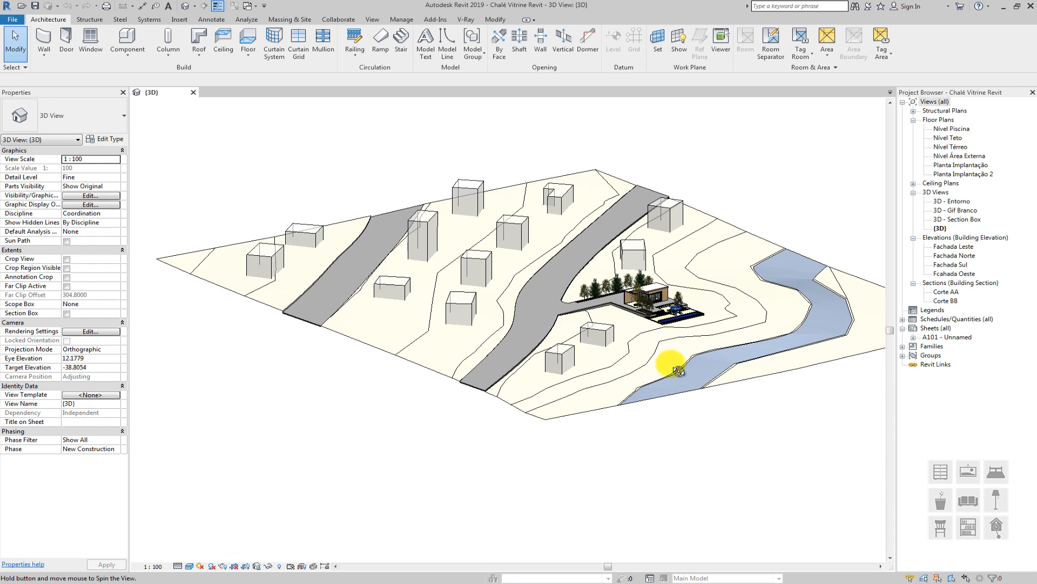
Examine the surrounding building masses on both sides of the roads from above
middle_click_drag(669, 424, 660, 419, "shift")
scroll(562, 287, "up", 3)
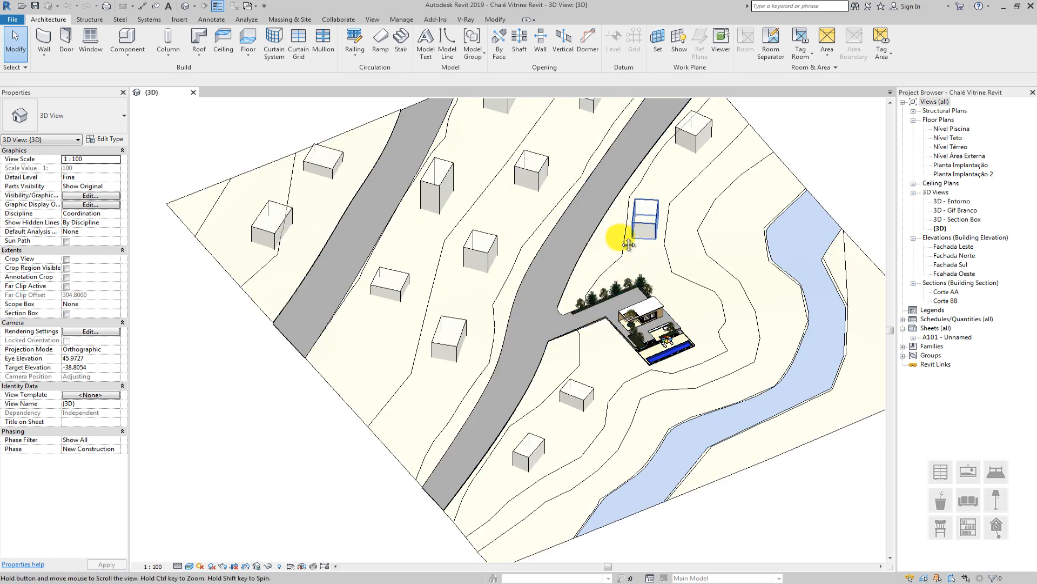
middle_click_drag(567, 278, 563, 277)
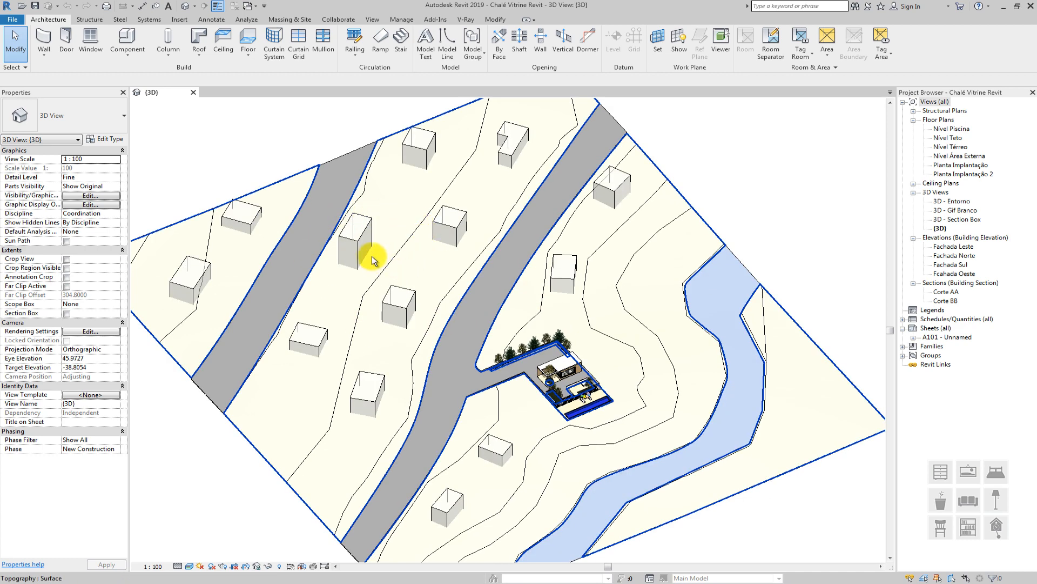
scroll(369, 250, "up", 2)
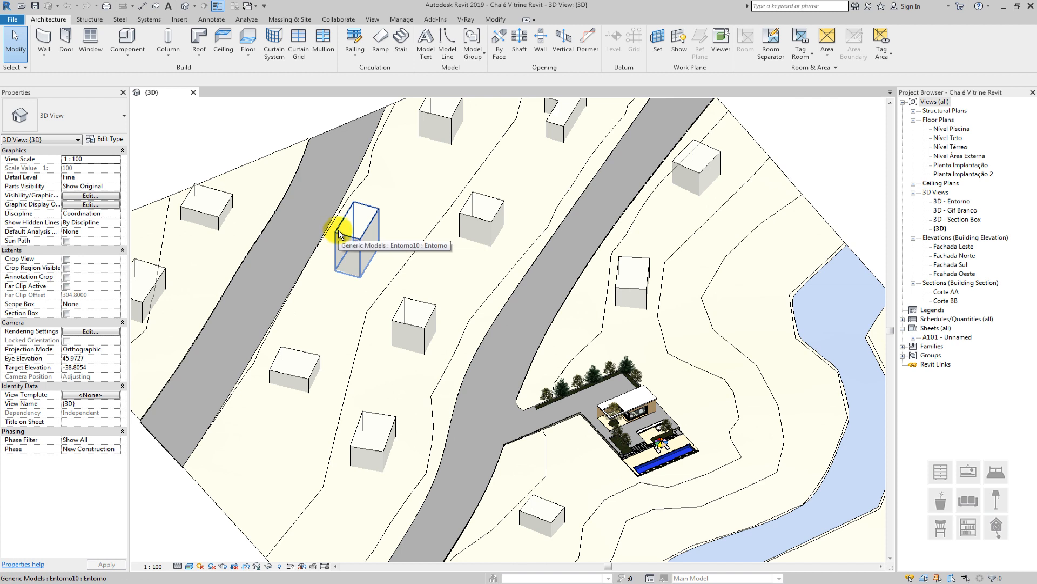
scroll(339, 232, "down", 2)
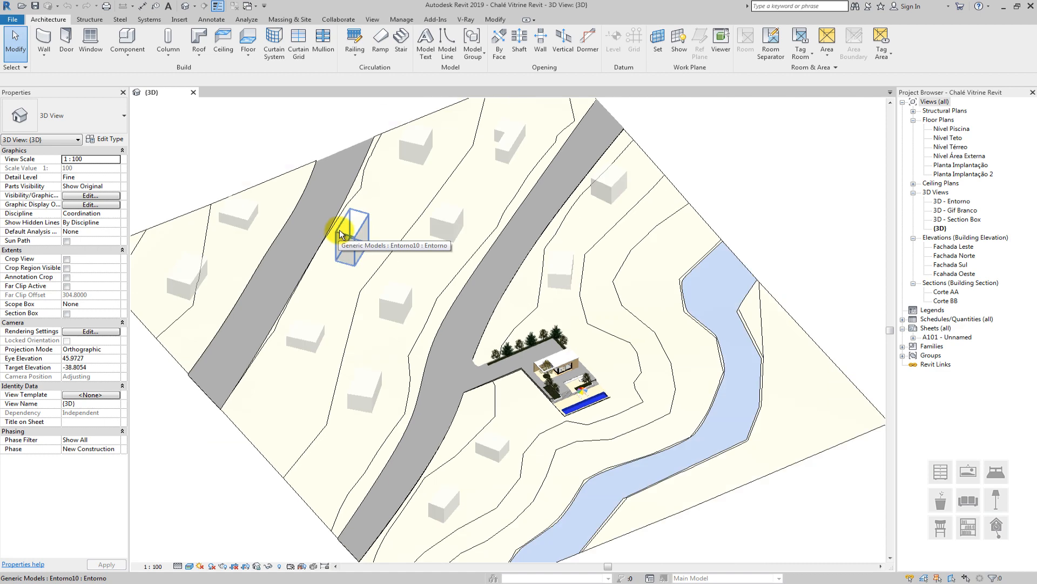
scroll(569, 134, "down", 3)
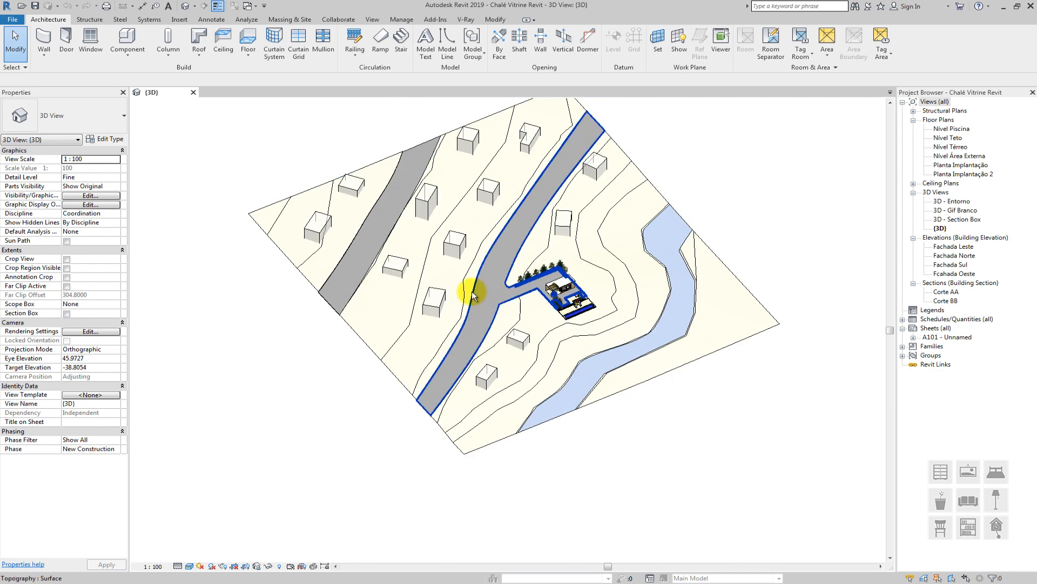
Inspect the chalet's roof, landscaping and pool up close, and its placement within the whole site
scroll(583, 313, "up", 6)
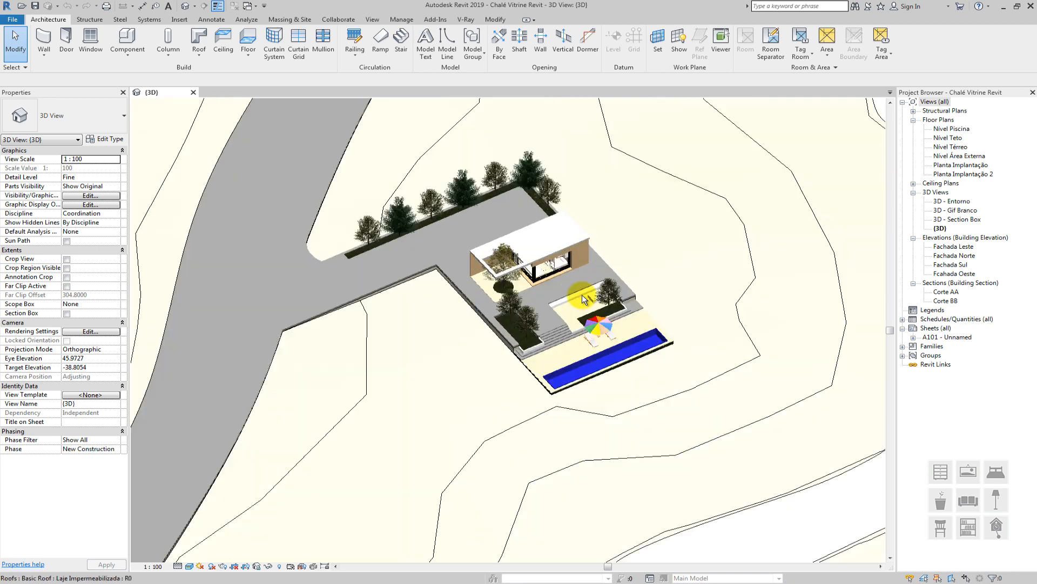
scroll(582, 294, "up", 4)
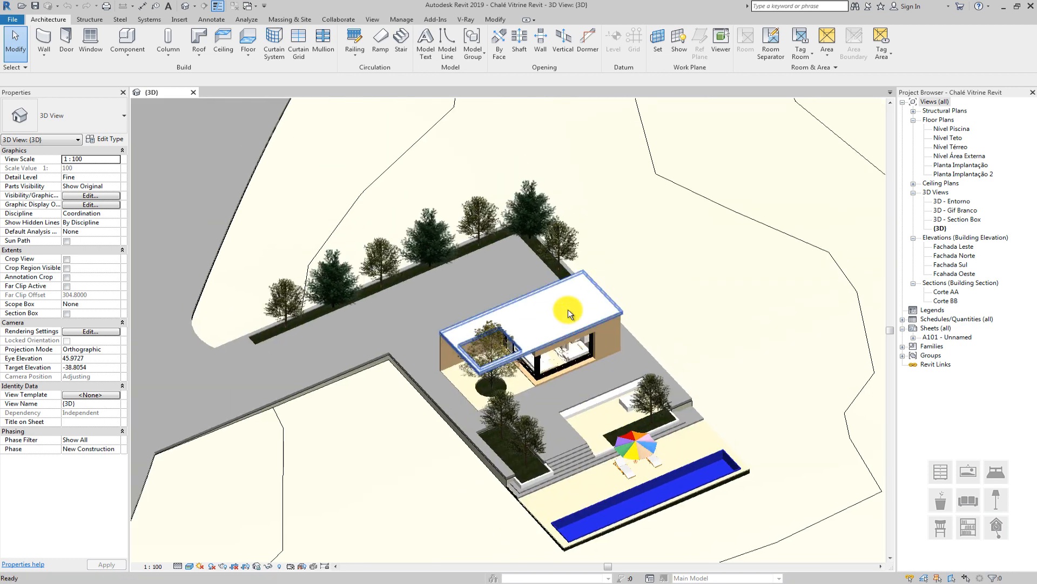
scroll(568, 312, "up", 3)
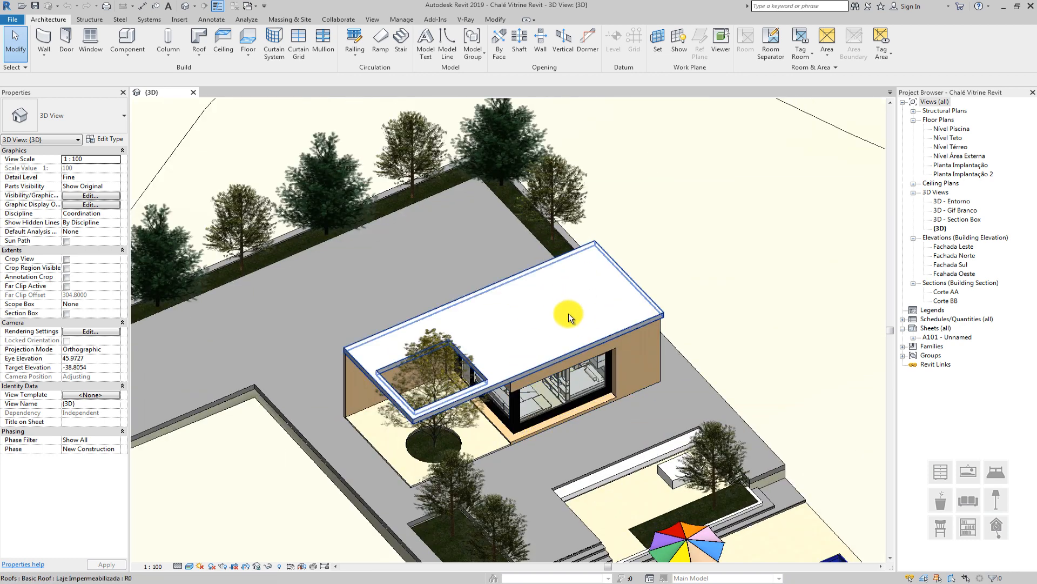
scroll(624, 248, "down", 6)
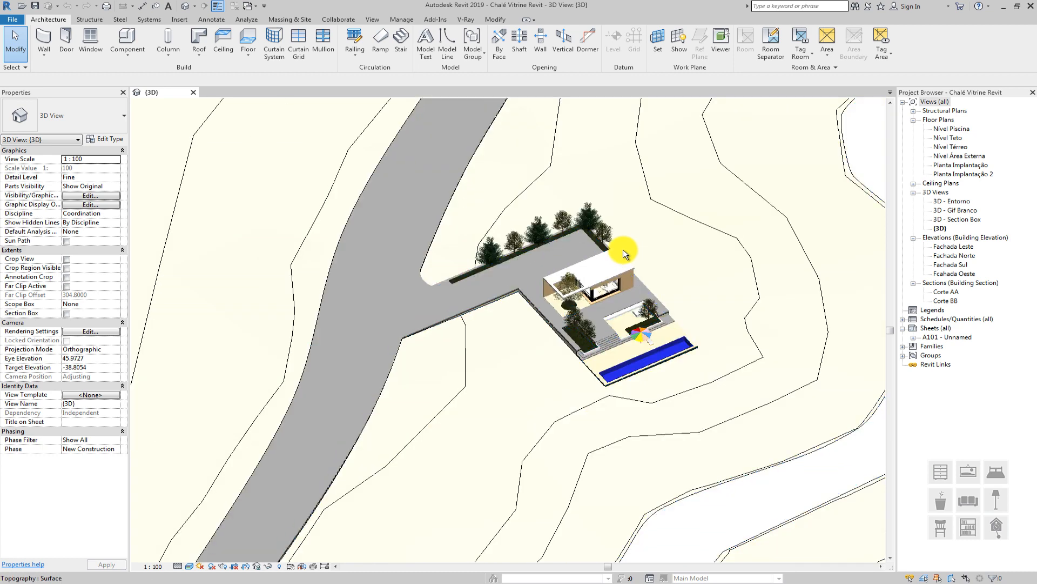
scroll(624, 249, "down", 5)
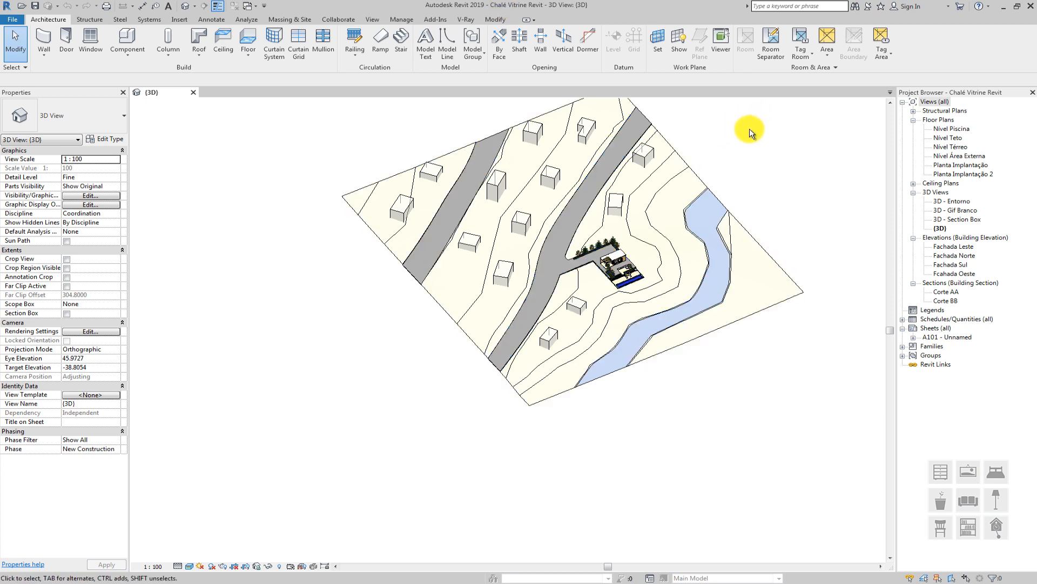
middle_click_drag(676, 225, 589, 317)
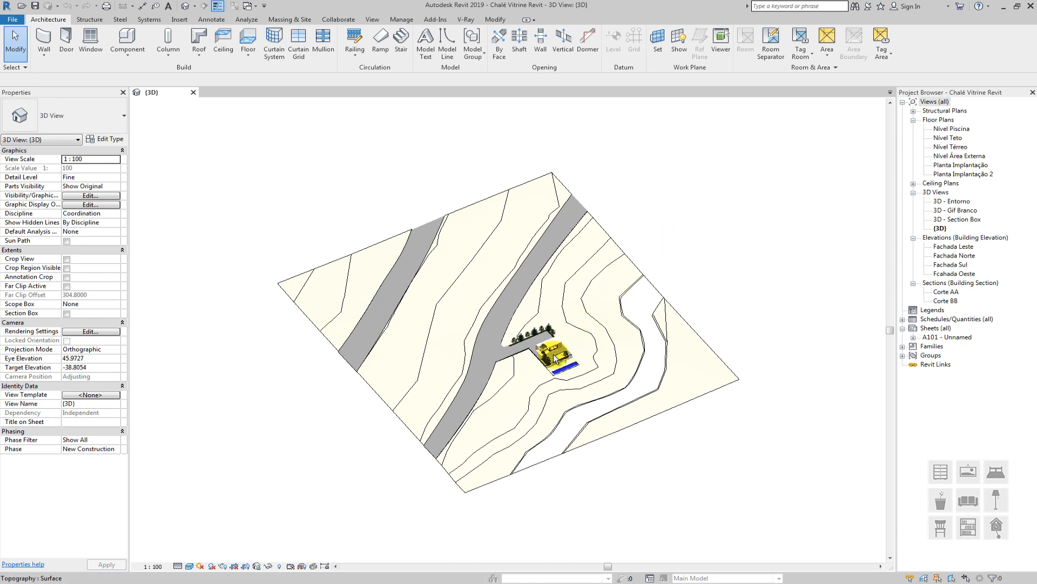
scroll(553, 354, "up", 2)
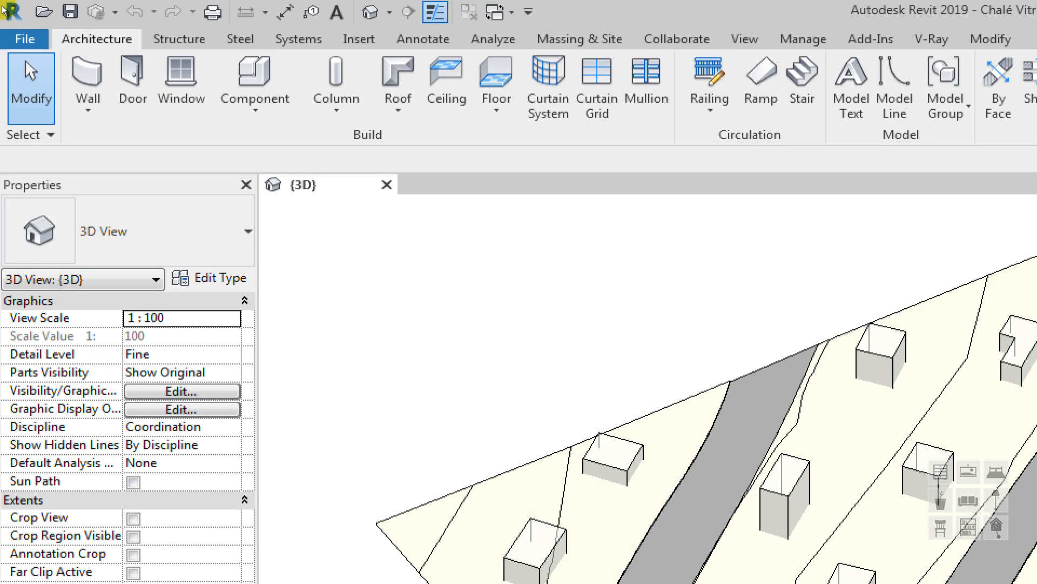
Open the project file Arquivo Base_Chalé Vitrine Revit.rvt from the SEMANA REPRESENTAÇÃO folder
left_click(13, 20)
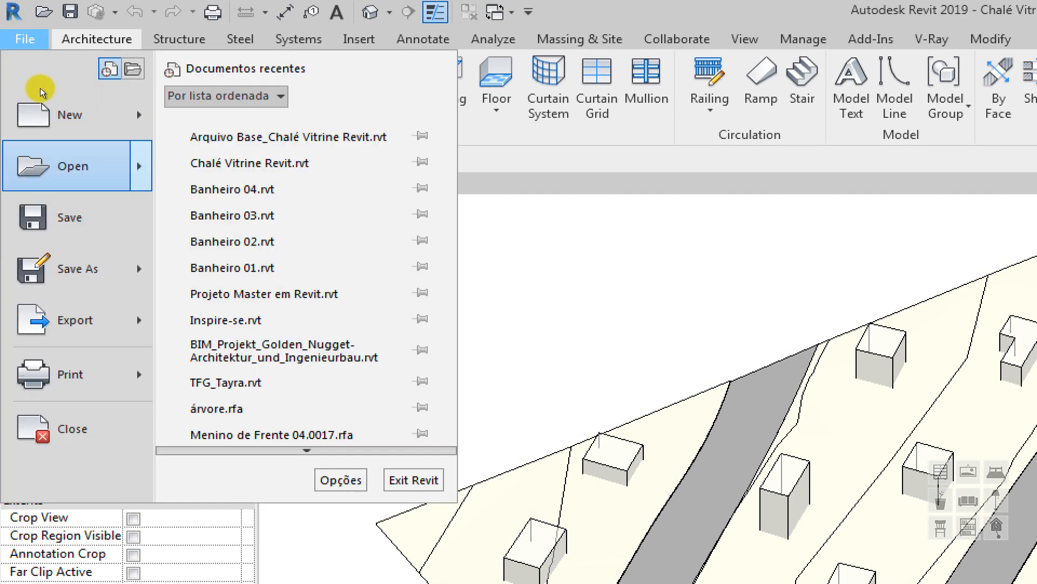
mouse_move(75, 165)
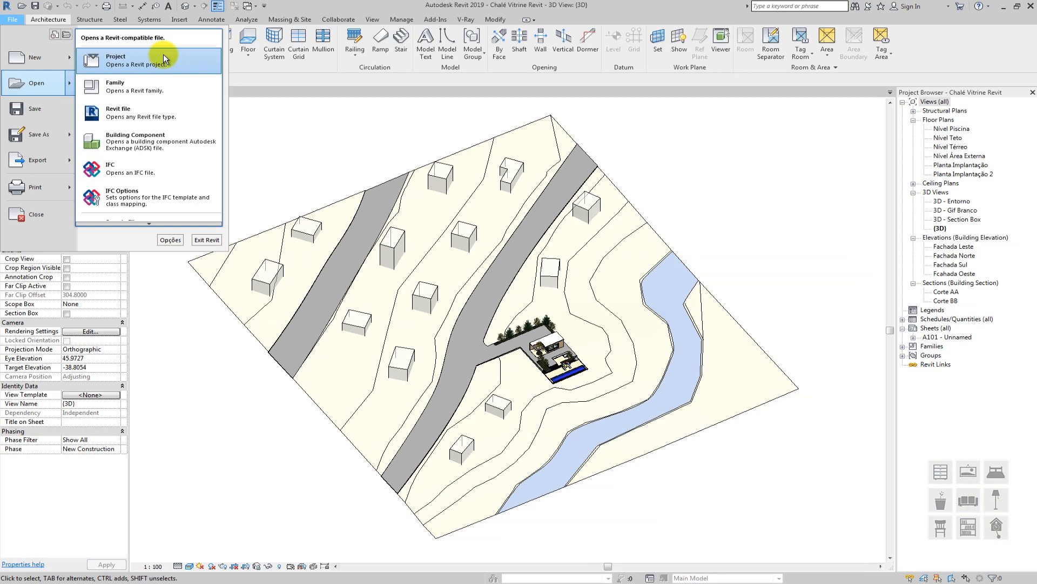
left_click(333, 119)
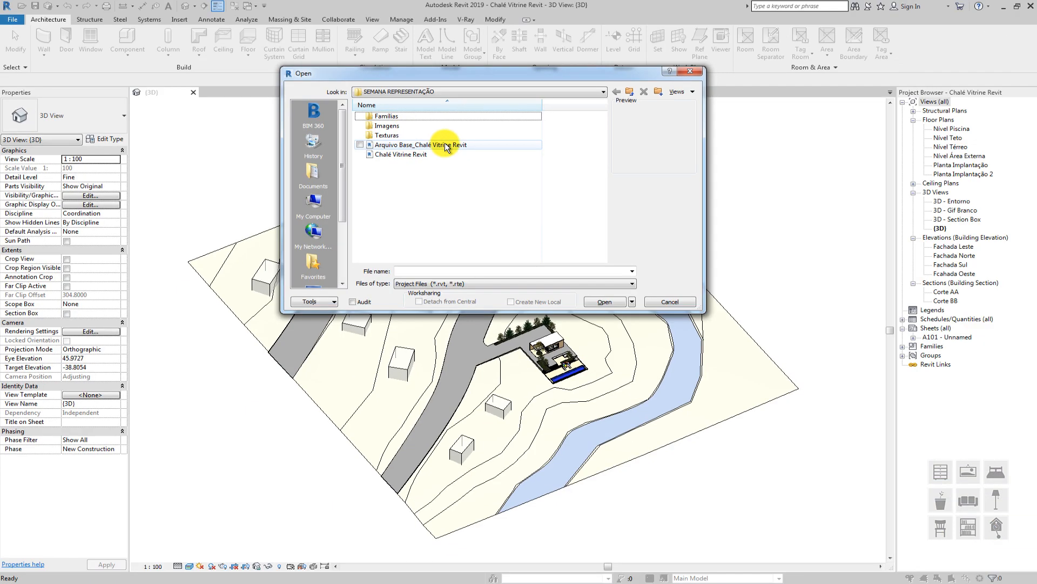
left_click(446, 144)
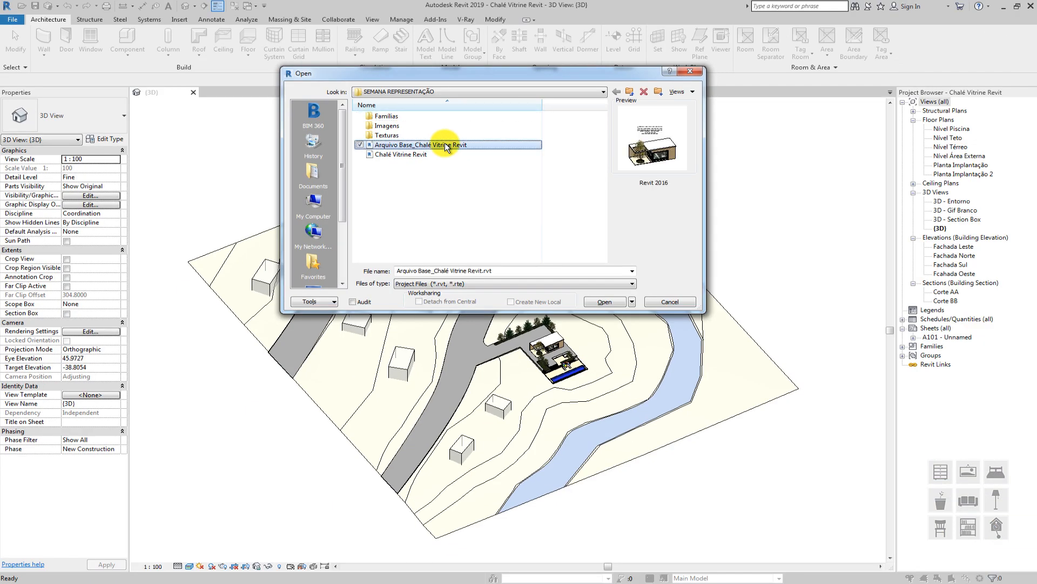
left_click(605, 301)
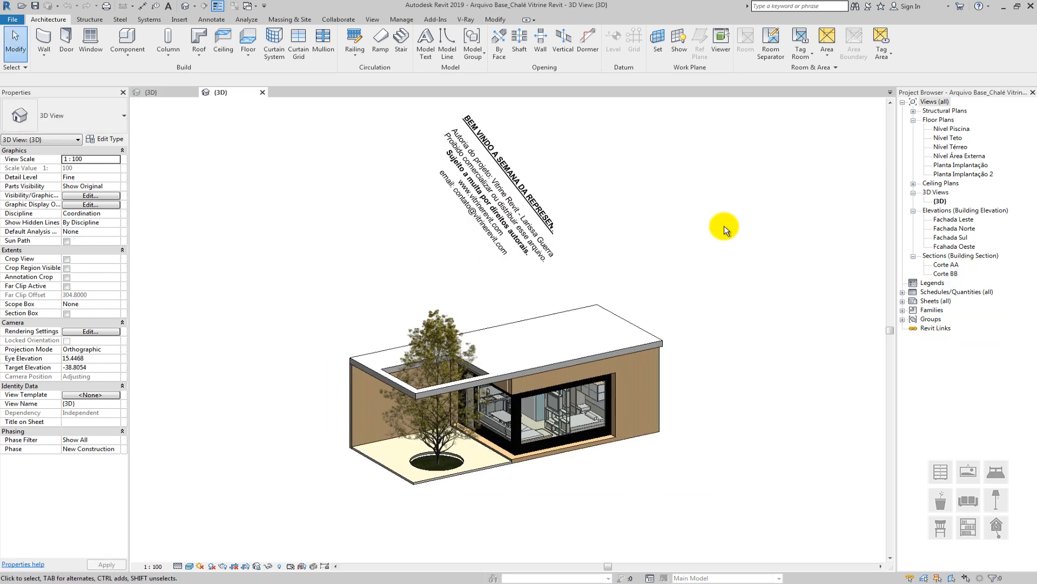
Examine the base file's chalet model, including its glazed facade, roof opening and courtyard tree
scroll(542, 371, "up", 2)
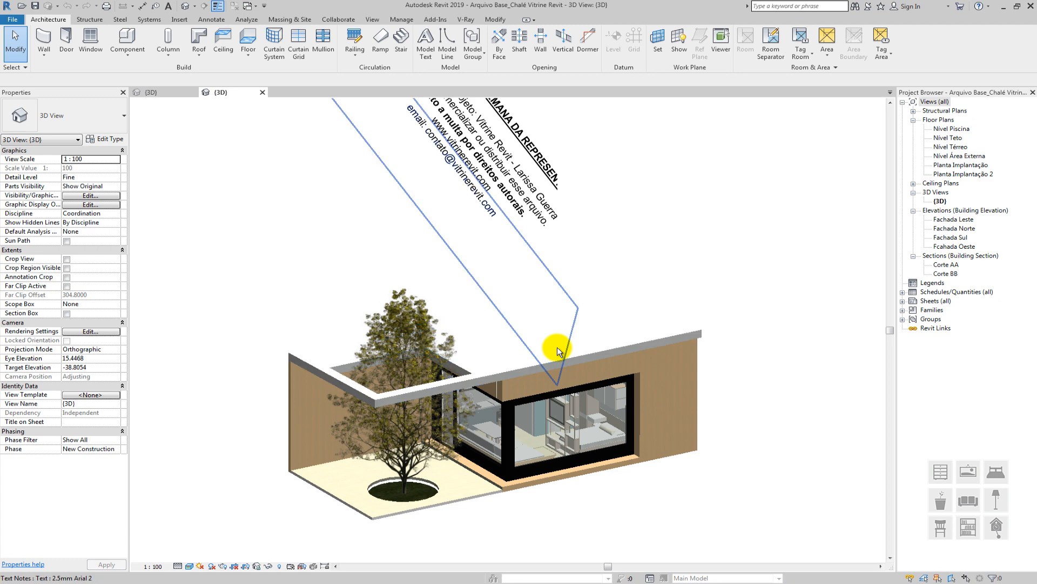
scroll(445, 477, "up", 3)
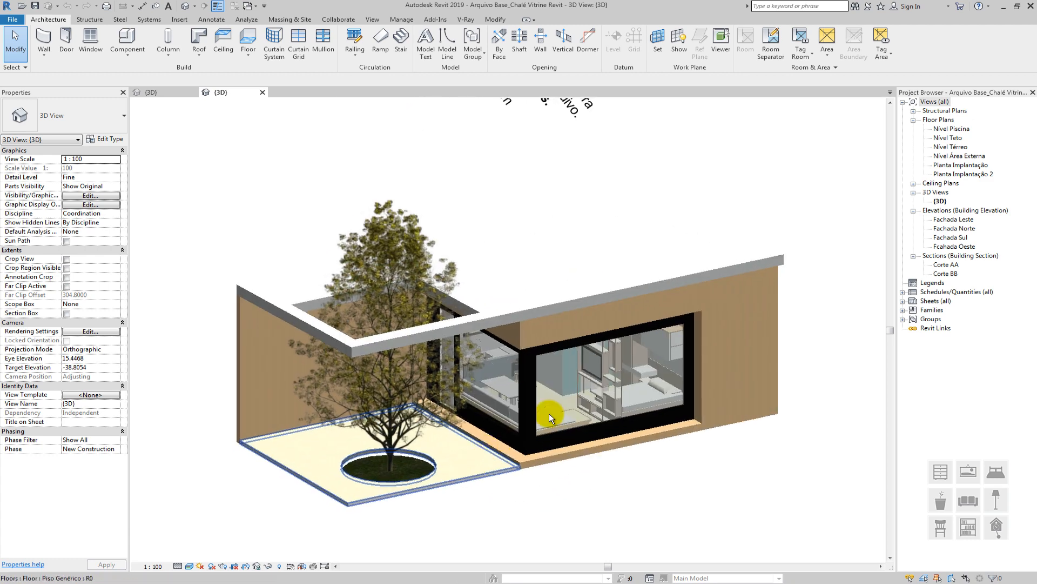
scroll(569, 304, "down", 5)
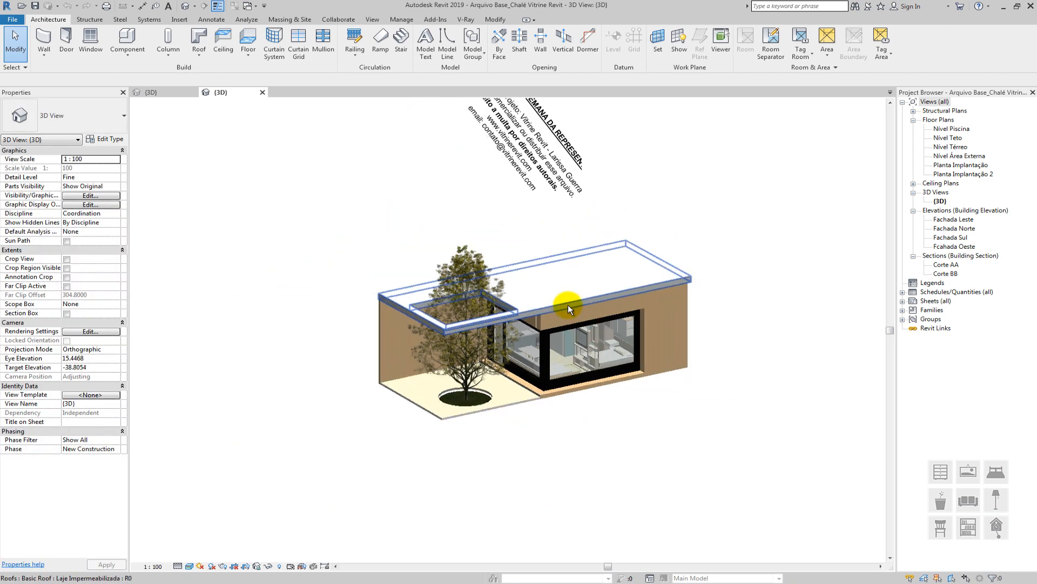
middle_click_drag(586, 304, 526, 393)
scroll(550, 323, "down", 3)
middle_click_drag(553, 323, 547, 381, "shift")
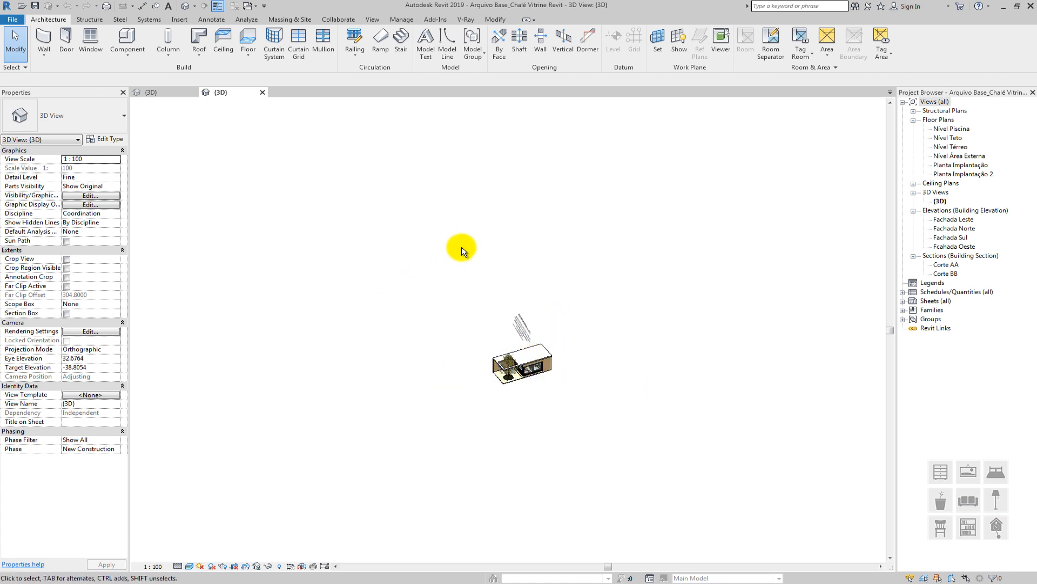
scroll(502, 346, "up", 4)
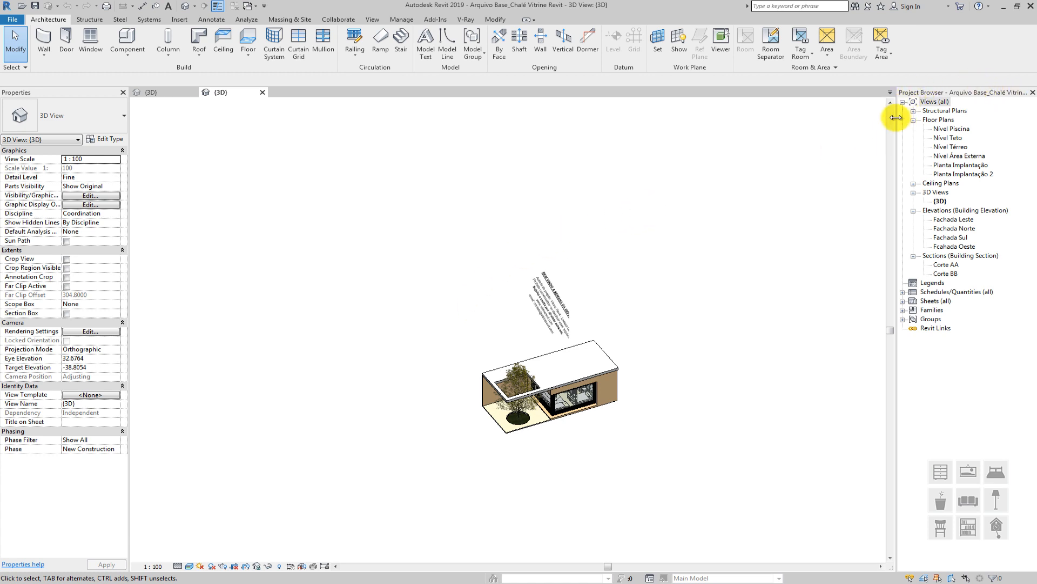
Widen the Project Browser to fit the full project name
left_click_drag(897, 120, 865, 122)
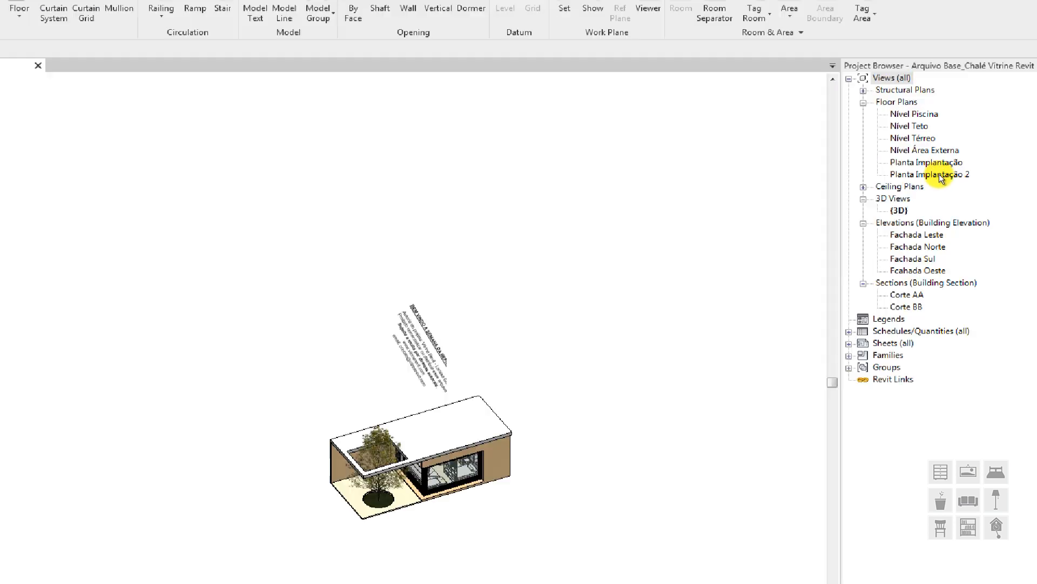
Open the Planta Implantação 2 floor plan
left_click(851, 253)
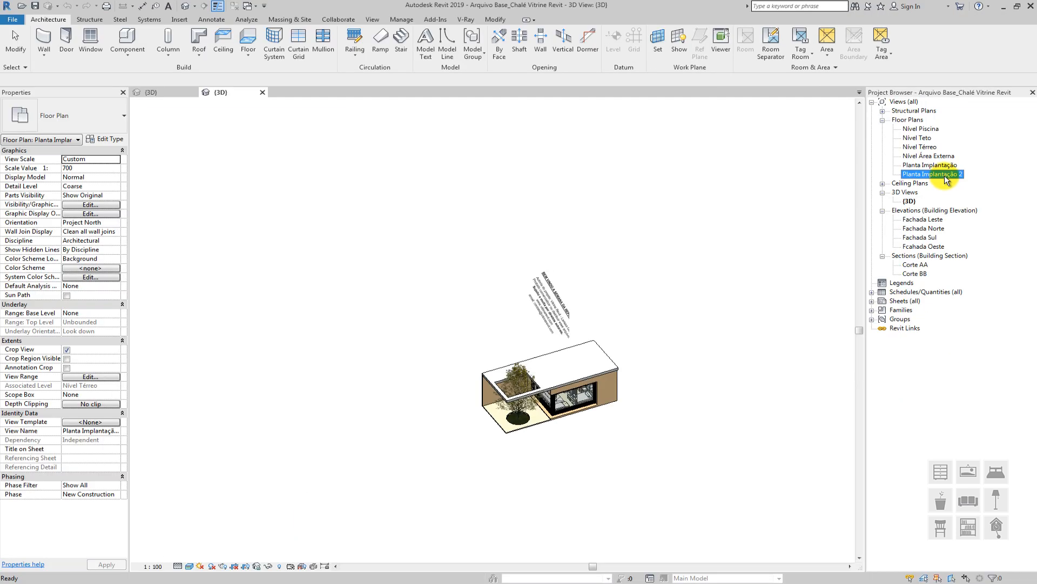
double_click(945, 174)
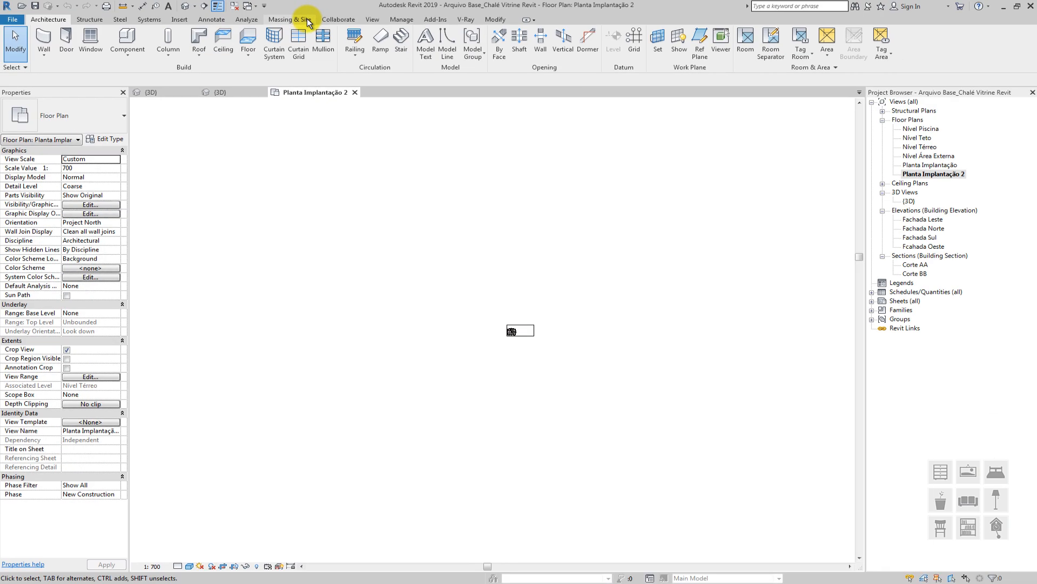
left_click(307, 19)
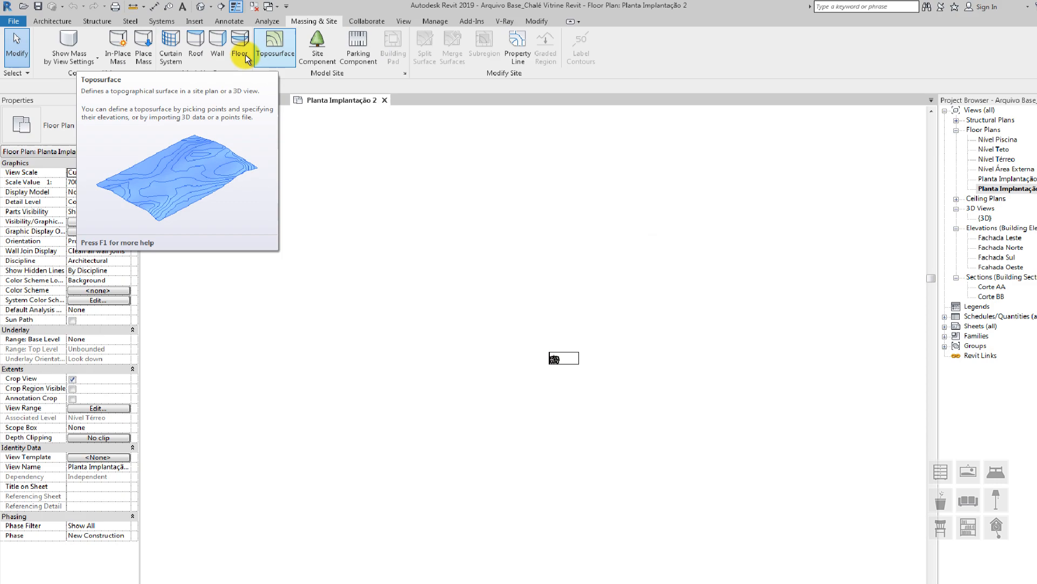
left_click(247, 52)
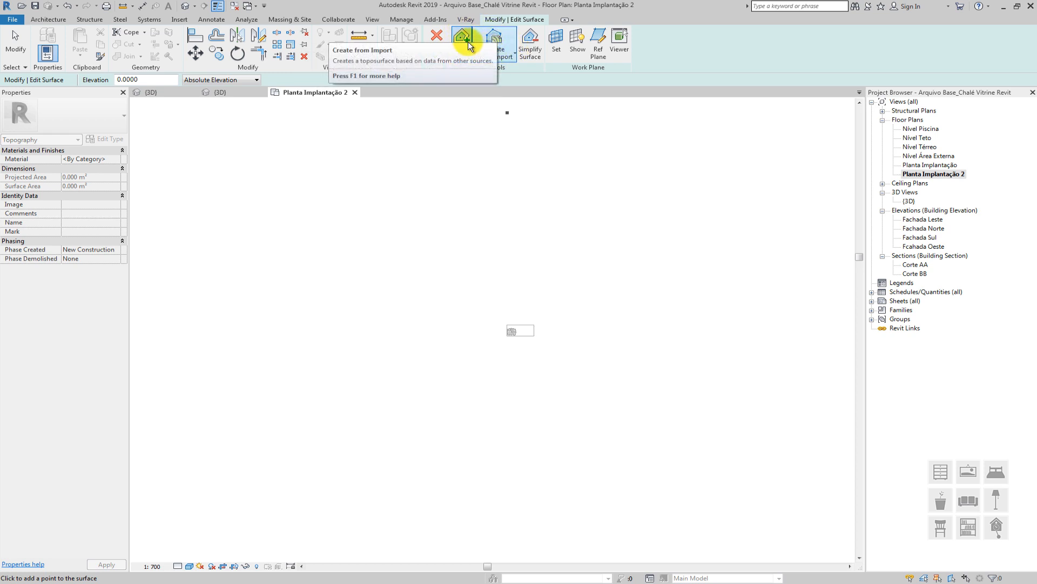
left_click(438, 35)
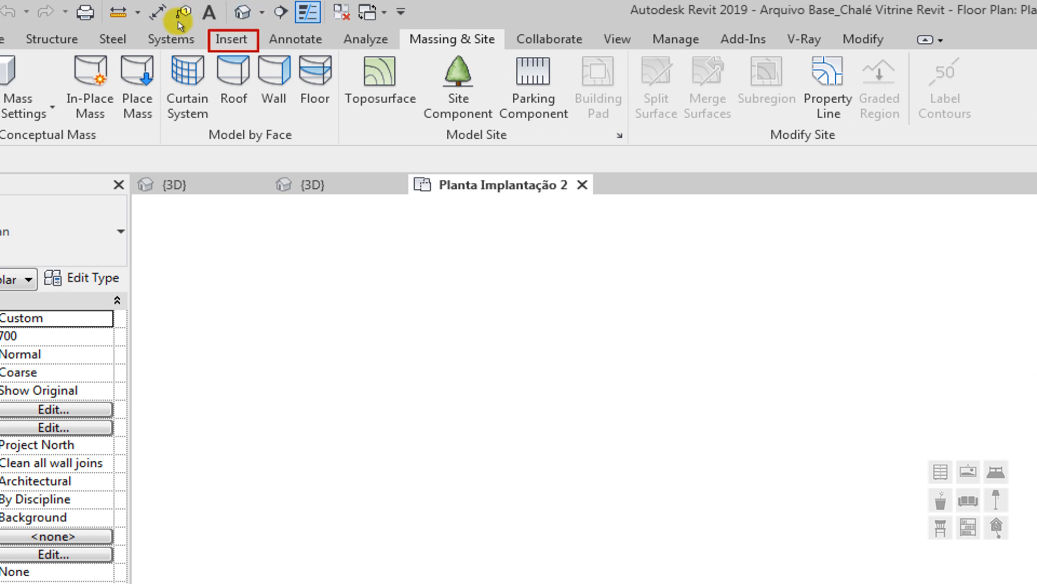
Import the DXF file CURVAS DE NIVEIS COM ELEVAÇÃO with Auto - Origin to Origin positioning at Nível Térreo
left_click(232, 38)
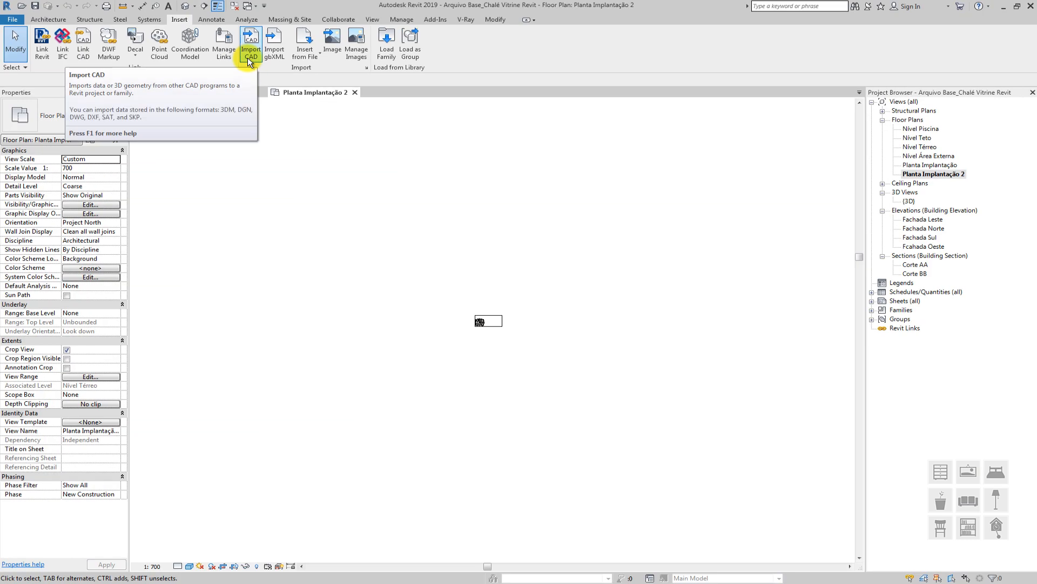
left_click(296, 97)
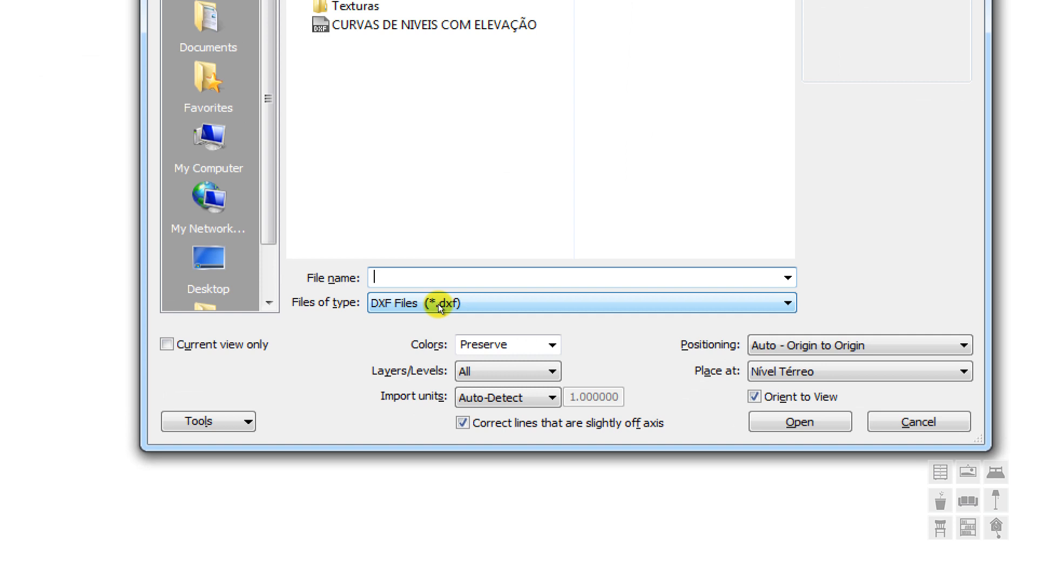
left_click(438, 303)
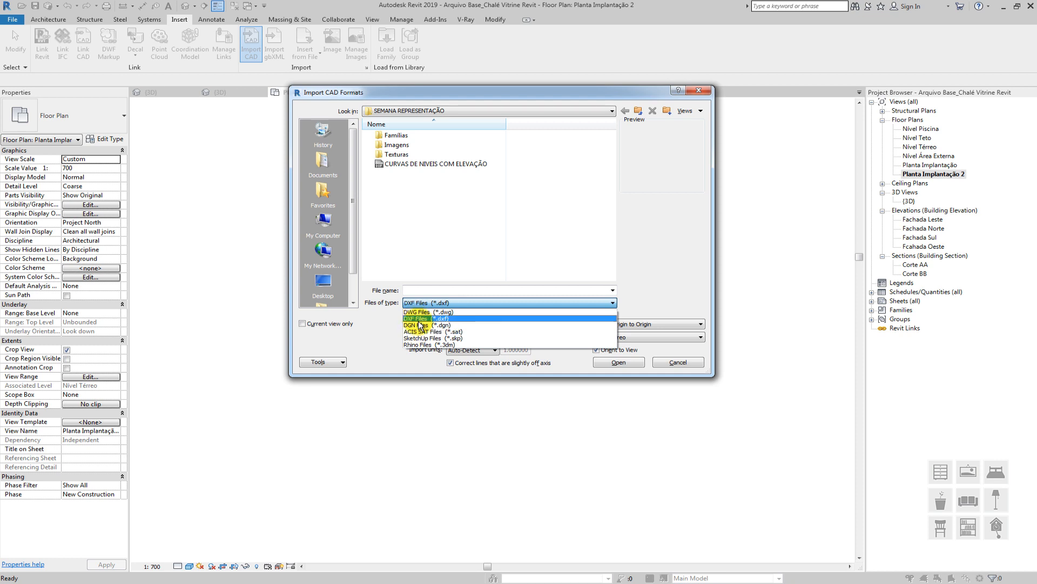
left_click(420, 319)
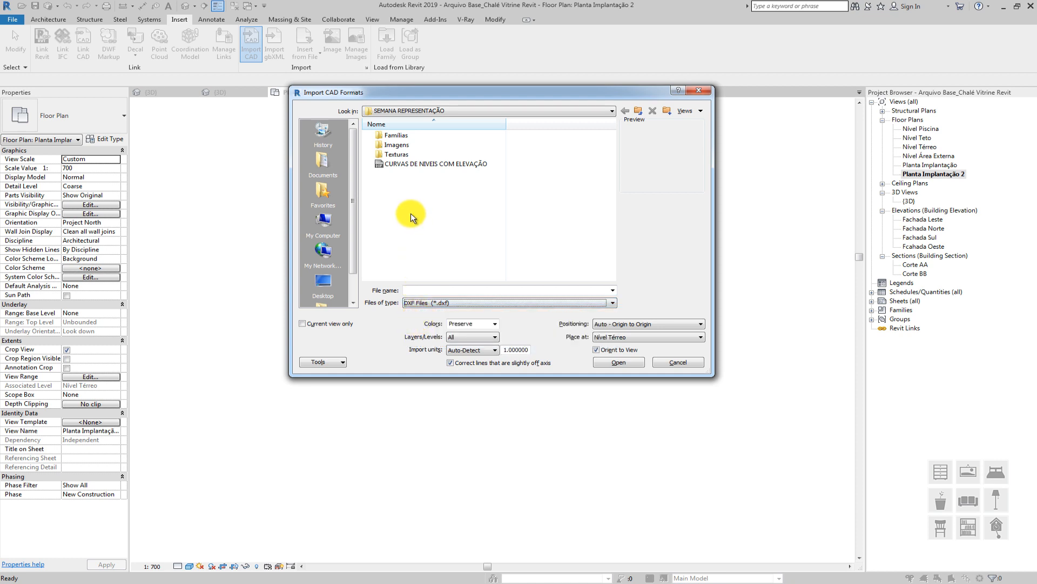
left_click(395, 164)
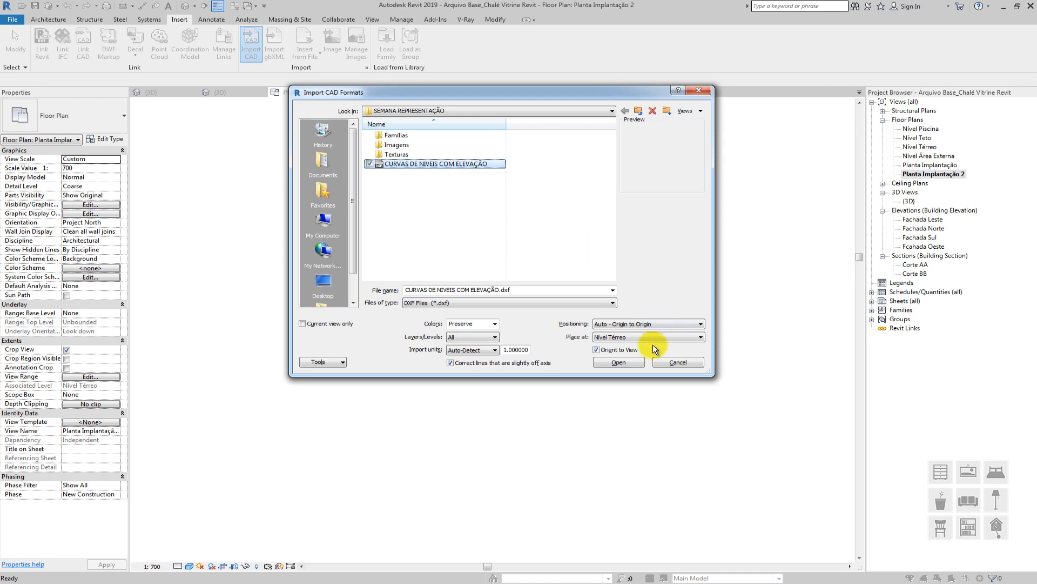
left_click(618, 362)
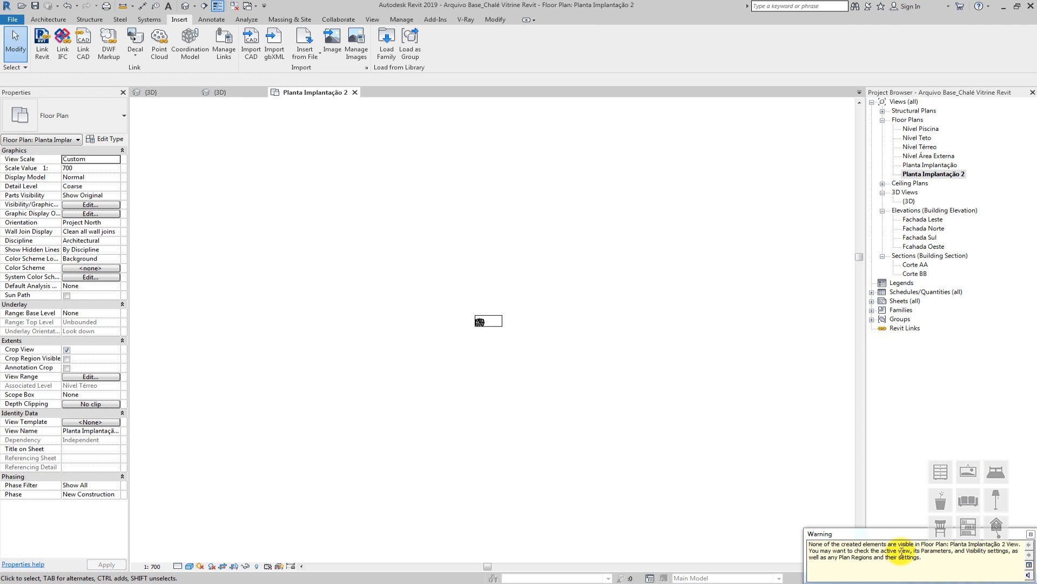
left_click(1031, 535)
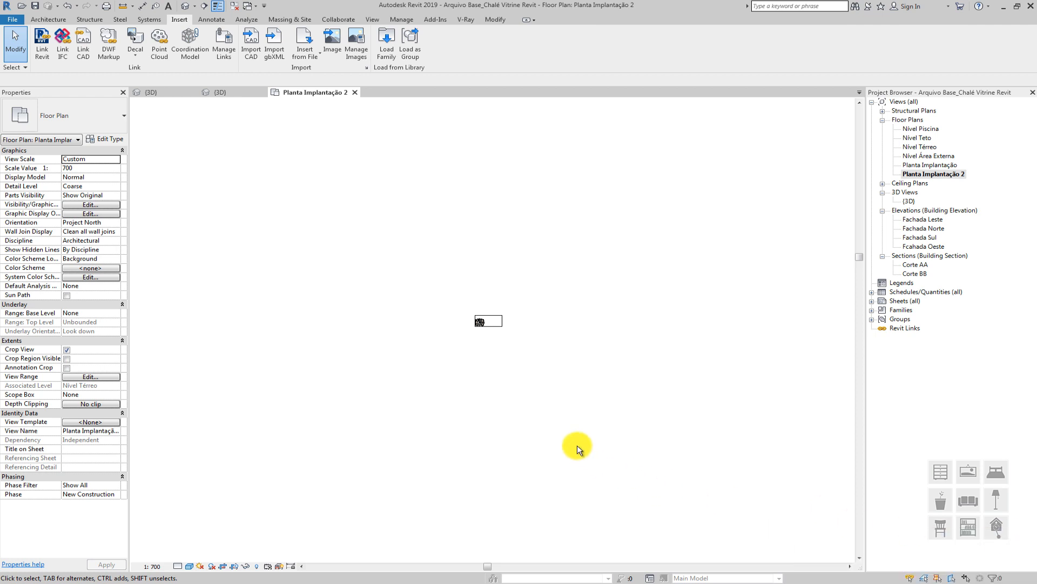
Show the crop region of the Planta Implantação 2 plan
key("z")
key("a")
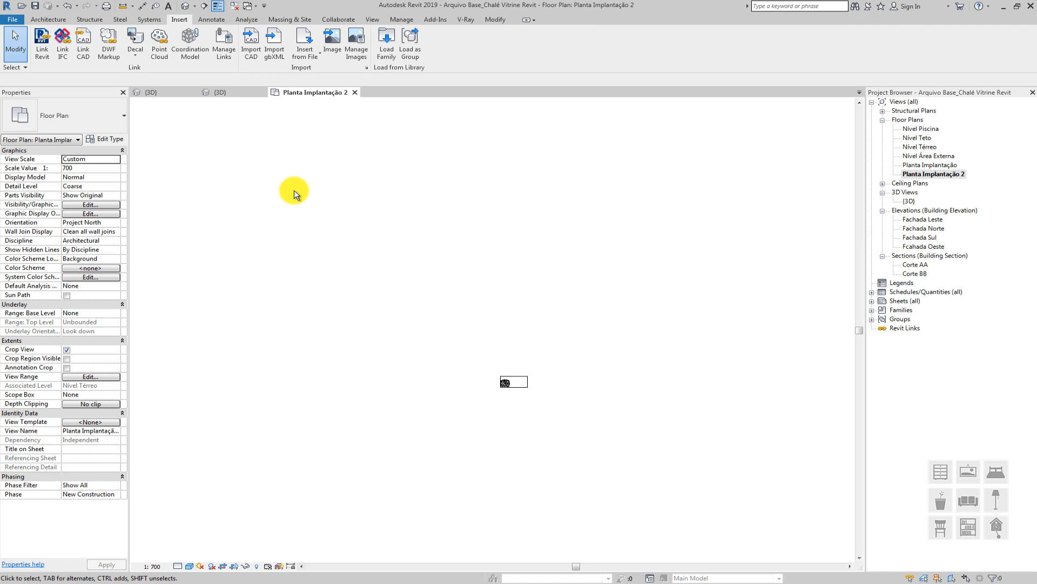
middle_click_drag(550, 435, 536, 423)
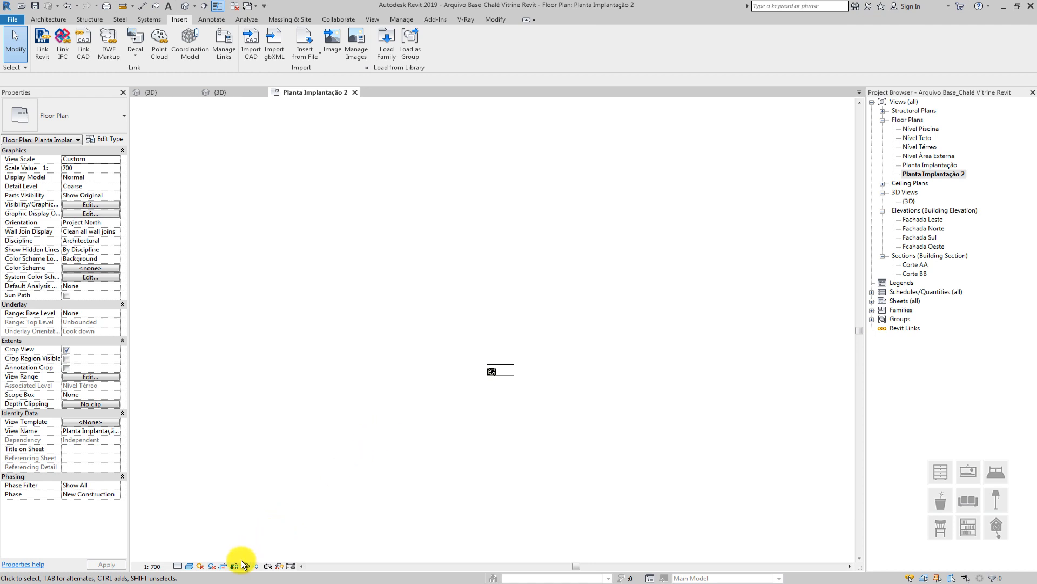
key("alt")
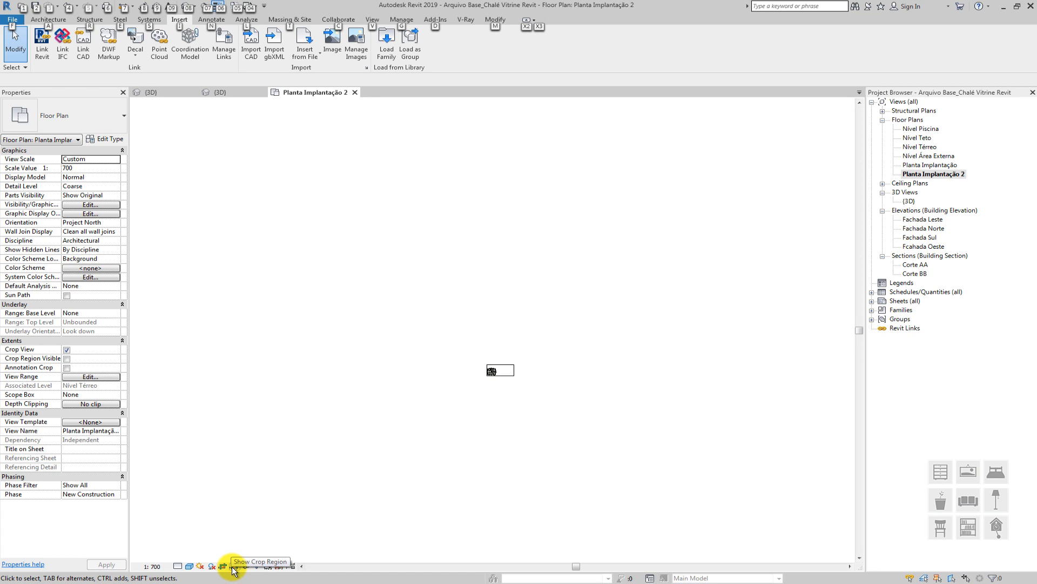
left_click(233, 567)
scroll(322, 387, "down", 2)
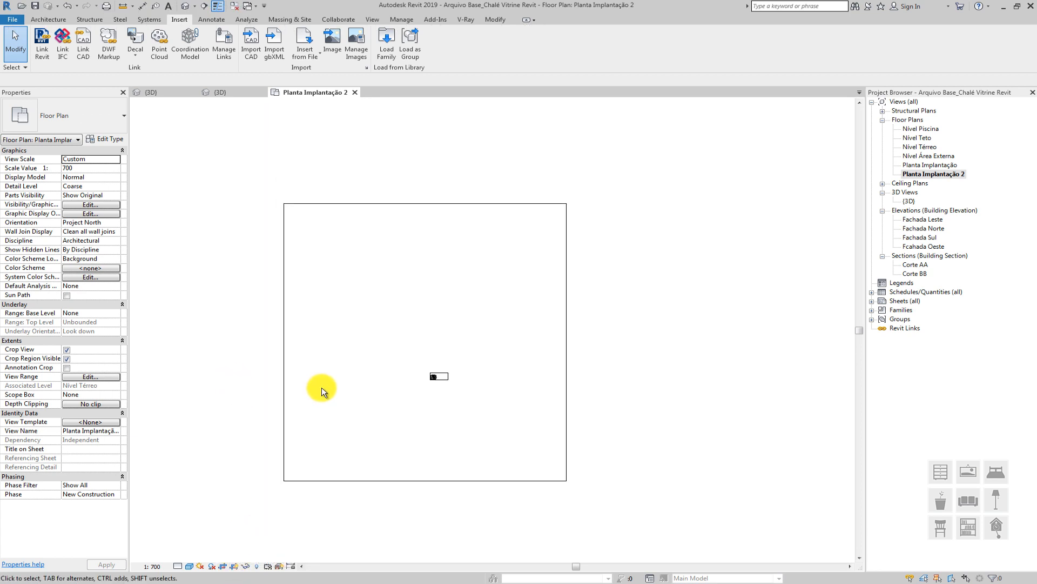
Extend the crop region's east side far enough to include all the imported contour lines
left_click(284, 248)
scroll(371, 299, "down", 1)
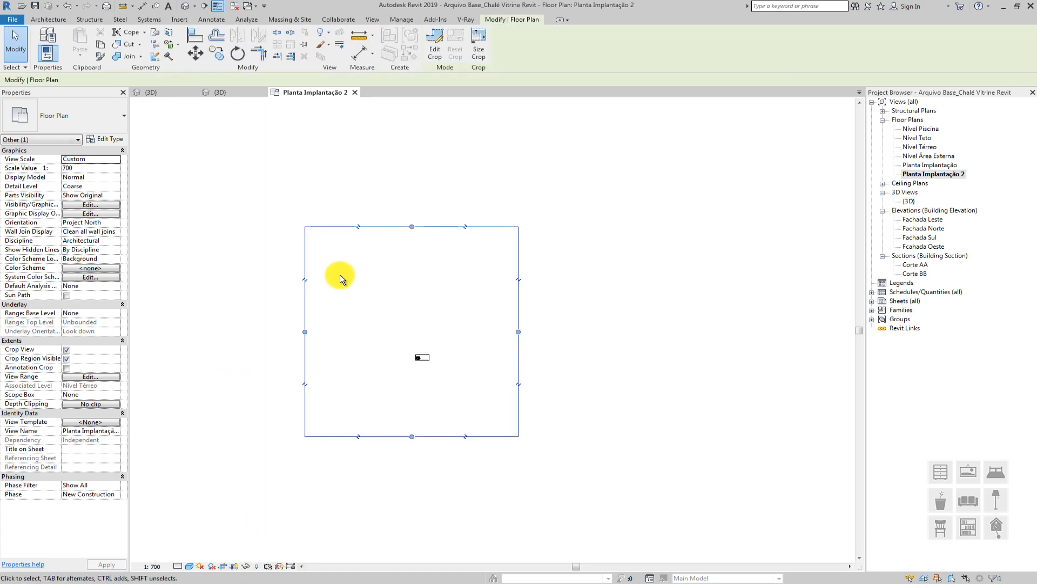
scroll(321, 250, "up", 1)
left_click(280, 248)
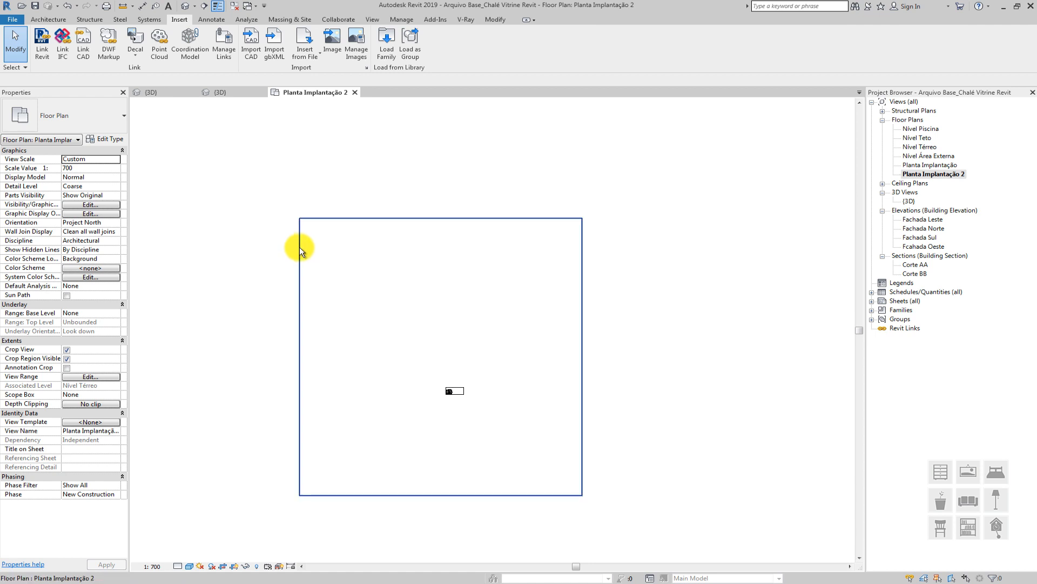
left_click(300, 251)
scroll(498, 355, "down", 2)
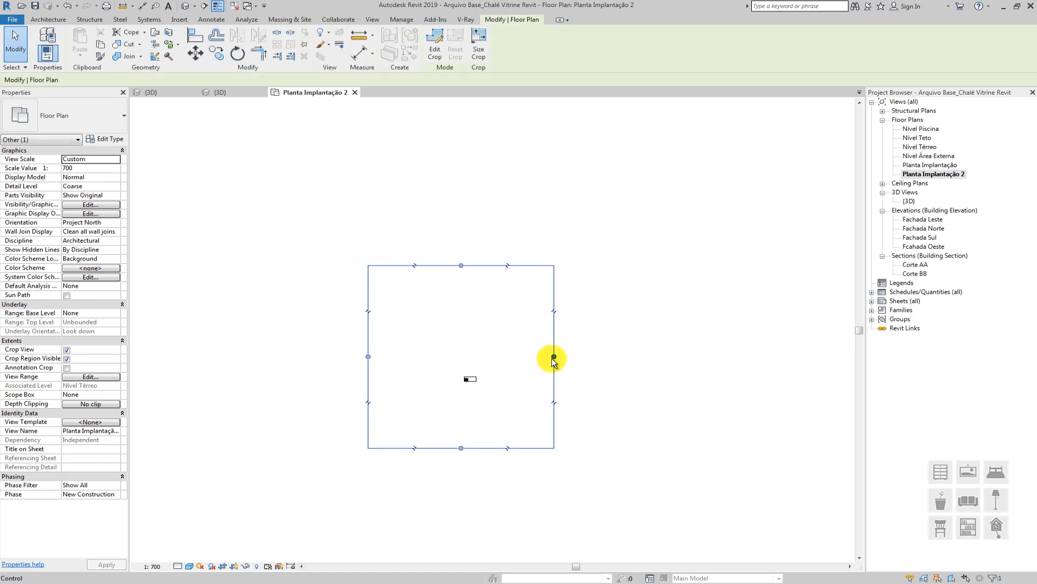
scroll(554, 358, "up", 1)
scroll(555, 357, "down", 2)
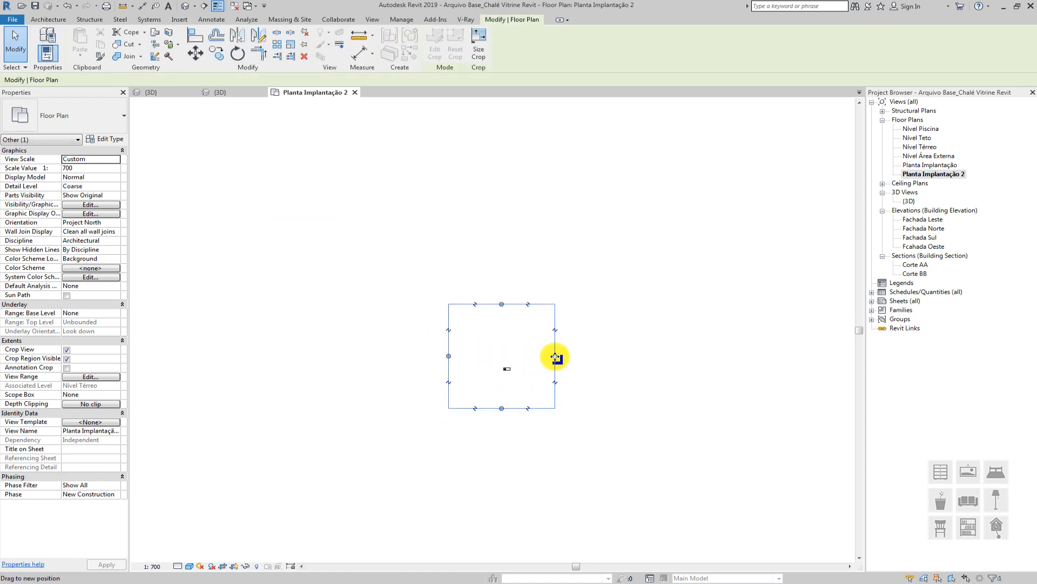
left_click_drag(555, 356, 671, 356)
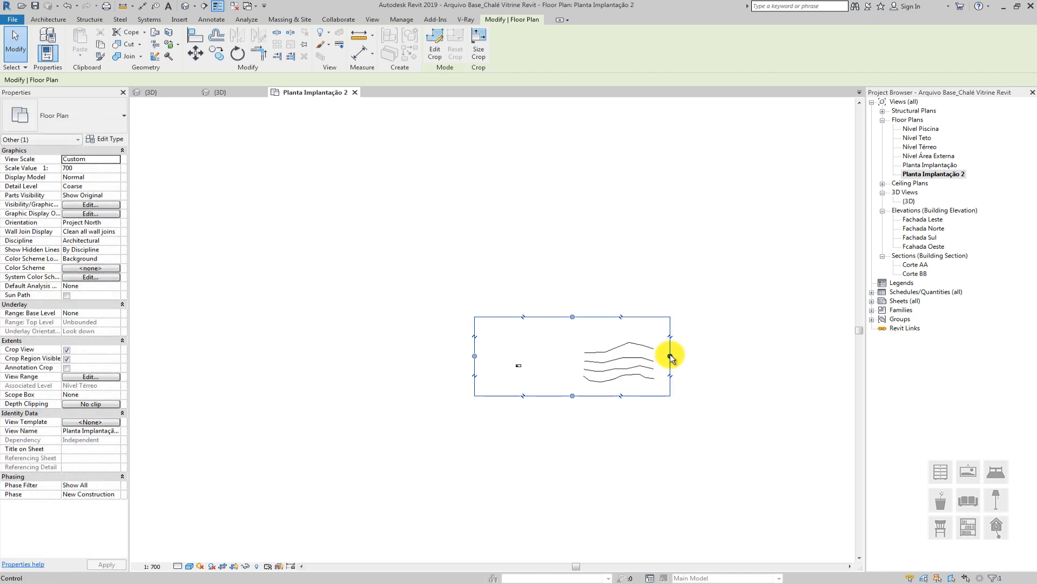
scroll(671, 355, "up", 2)
scroll(591, 381, "up", 1)
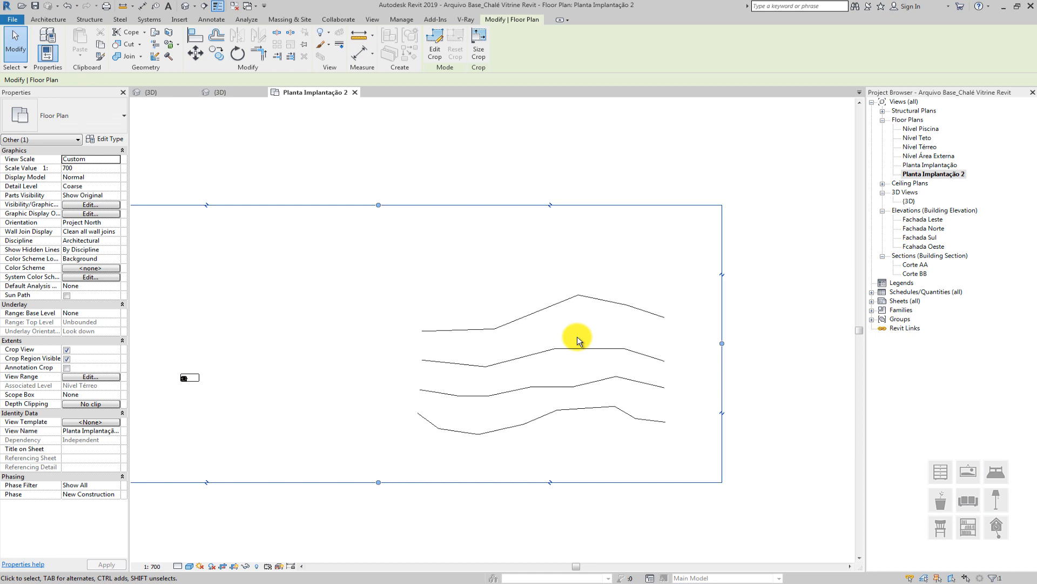
Check that the imported contour lines select as one object, and hide the plan's crop region
left_click(577, 297)
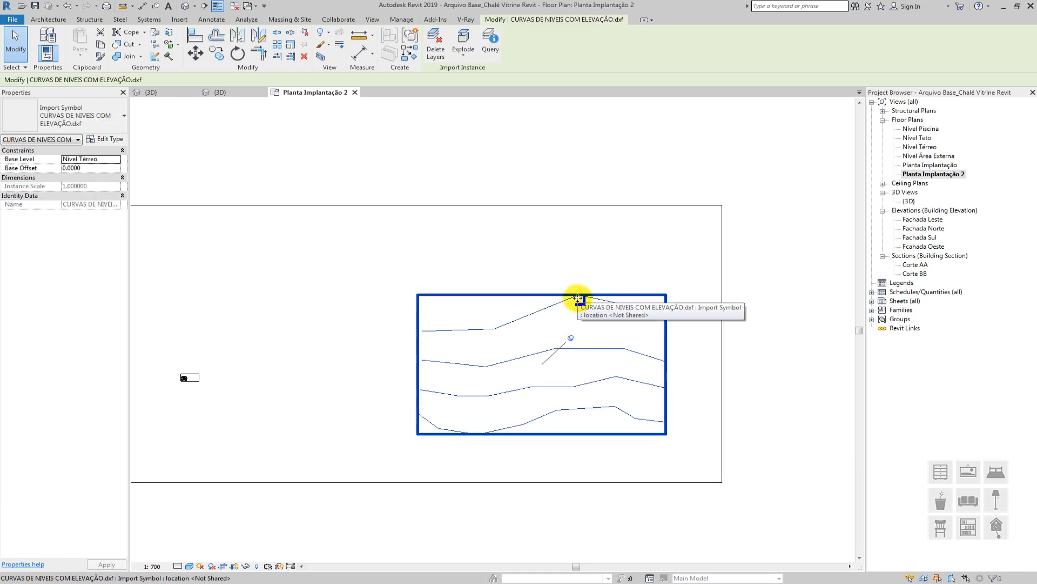
scroll(578, 297, "down", 1)
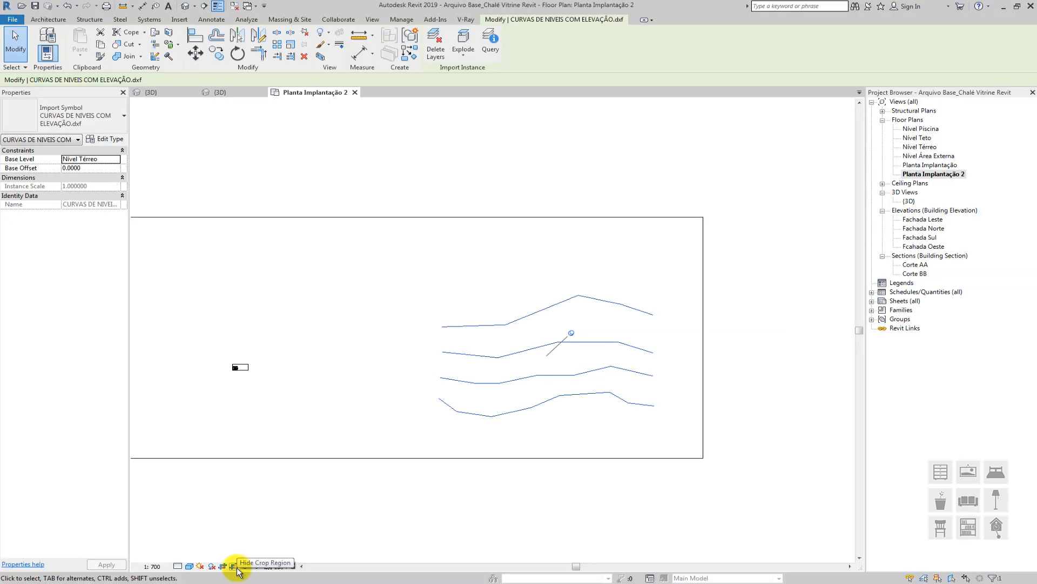
left_click(238, 569)
scroll(487, 424, "down", 3)
scroll(533, 418, "up", 1)
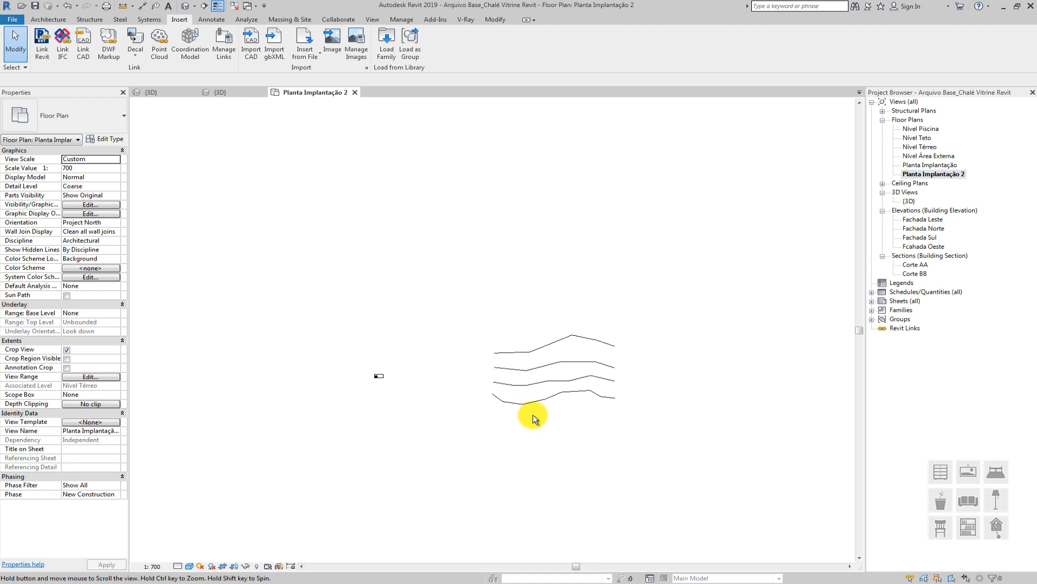
scroll(533, 419, "up", 1)
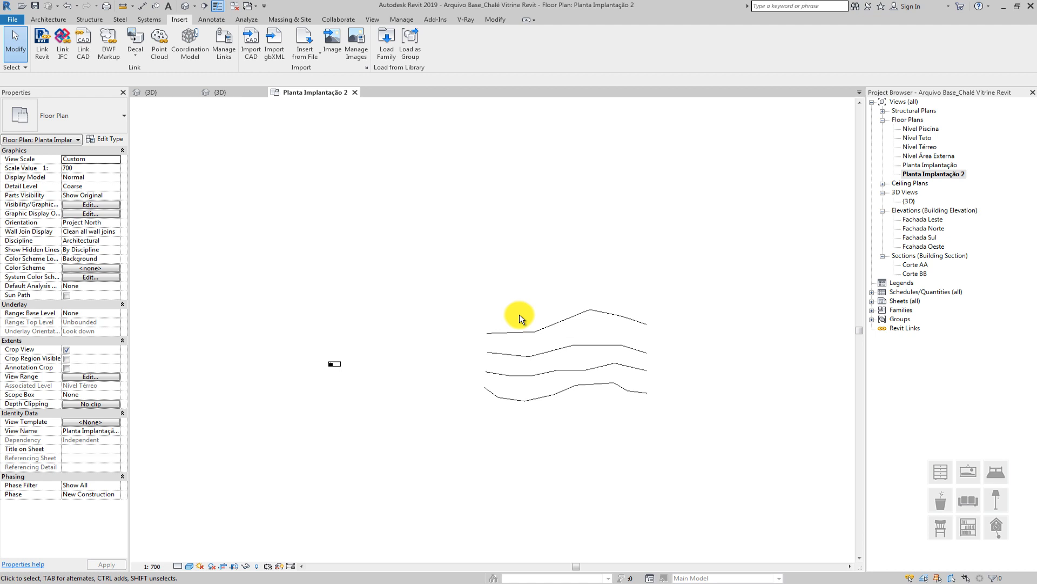
Open the 3D view and examine the imported contour lines' differing elevations and their position relative to the chalet
left_click(184, 6)
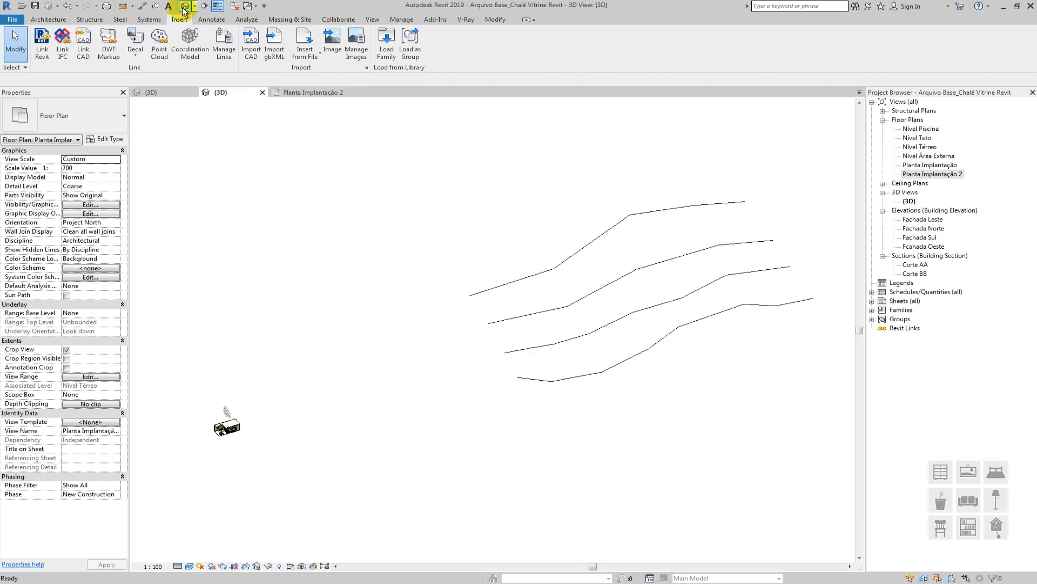
middle_click_drag(558, 280, 642, 288, "shift")
scroll(428, 391, "up", 3)
middle_click_drag(458, 406, 466, 436)
scroll(617, 376, "up", 1)
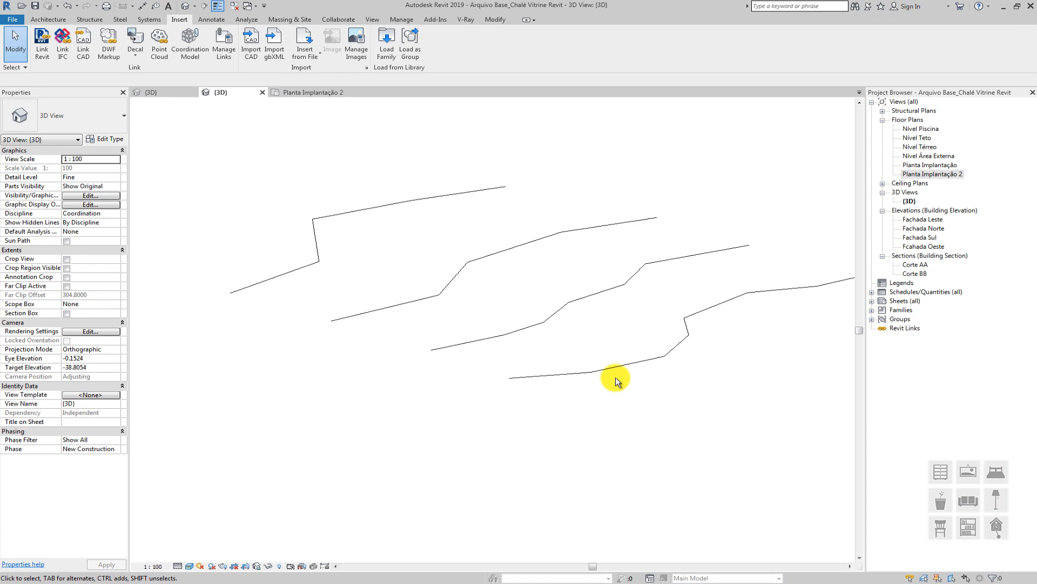
middle_click_drag(618, 380, 656, 433, "shift")
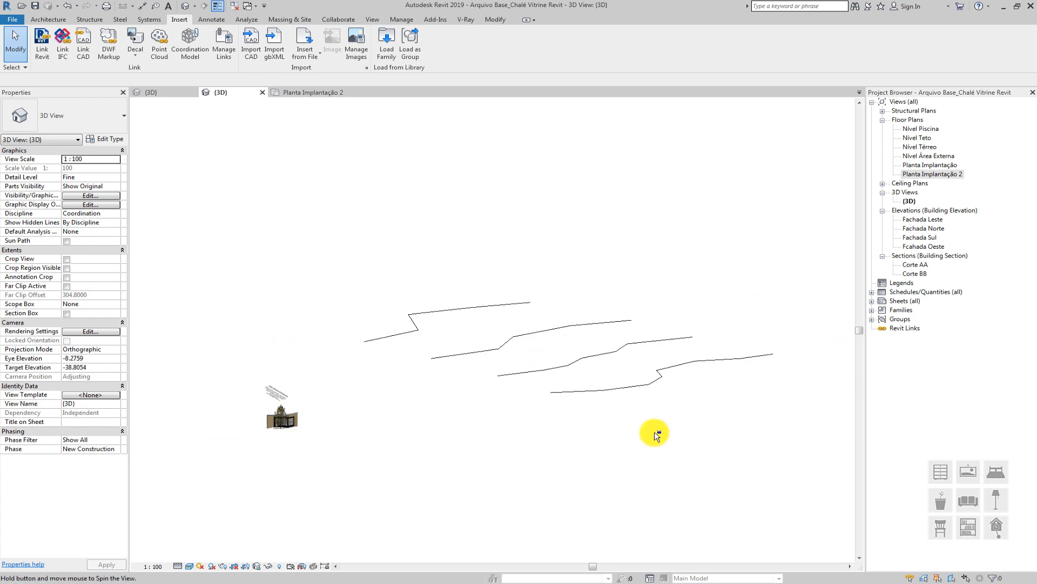
middle_click_drag(524, 366, 371, 364, "shift")
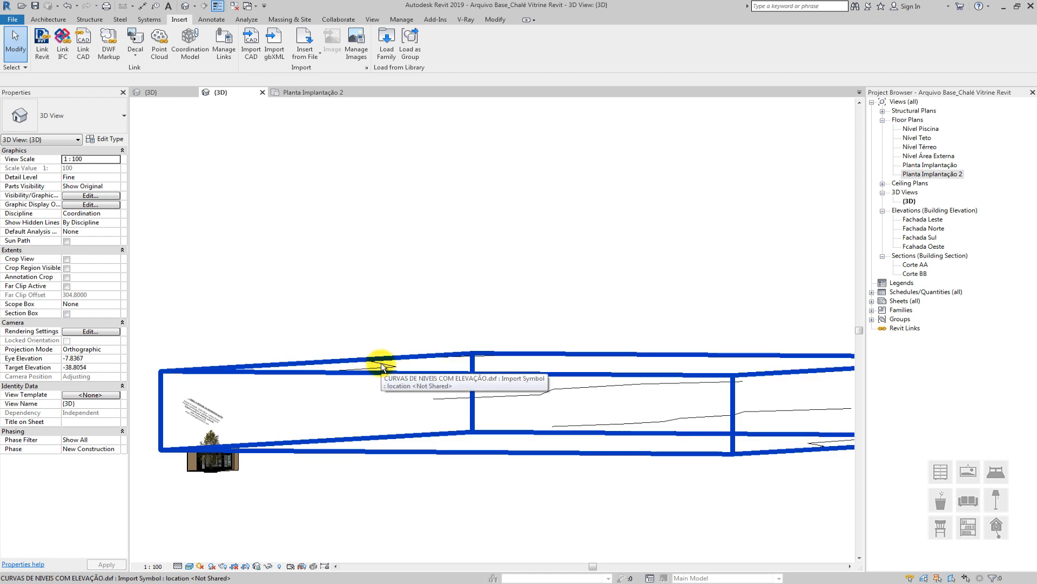
middle_click_drag(381, 366, 676, 324, "shift")
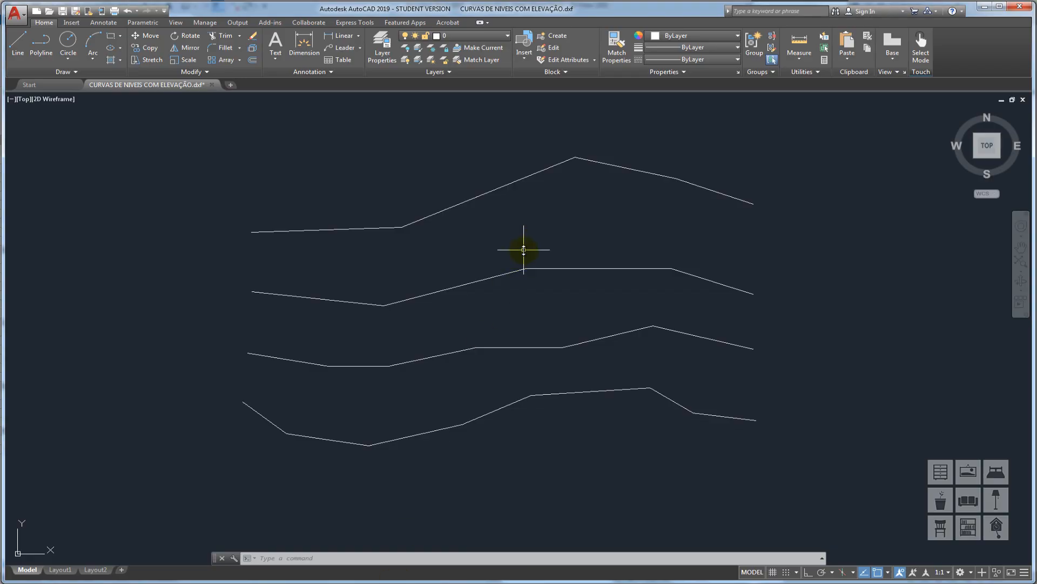
In CURVAS DE NIVEIS COM ELEVAÇÃO.dxf, open the properties of the southernmost contour polyline and check its elevation
scroll(556, 268, "up", 2)
scroll(543, 279, "down", 6)
scroll(541, 281, "up", 6)
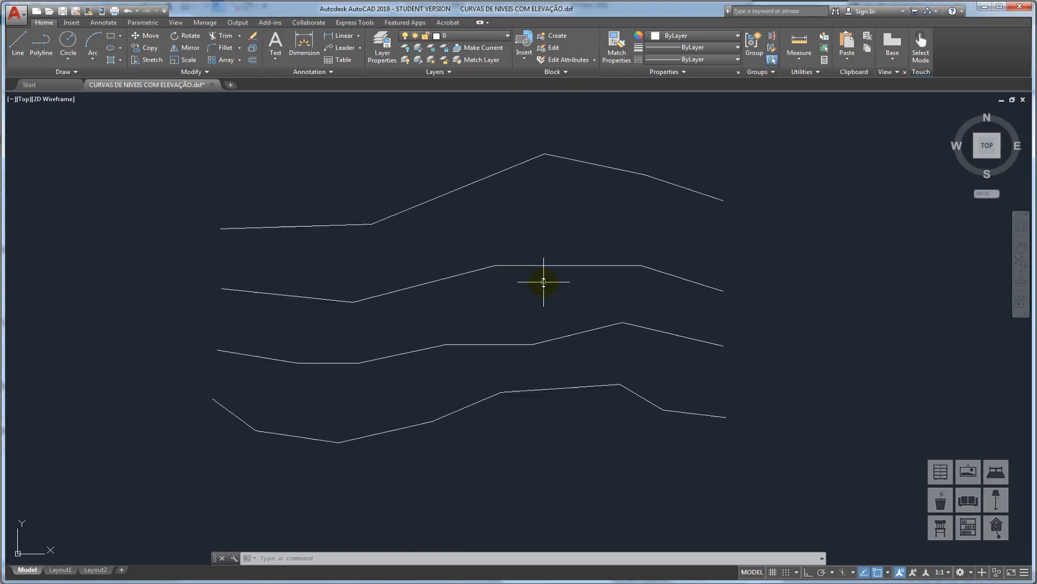
scroll(540, 281, "down", 2)
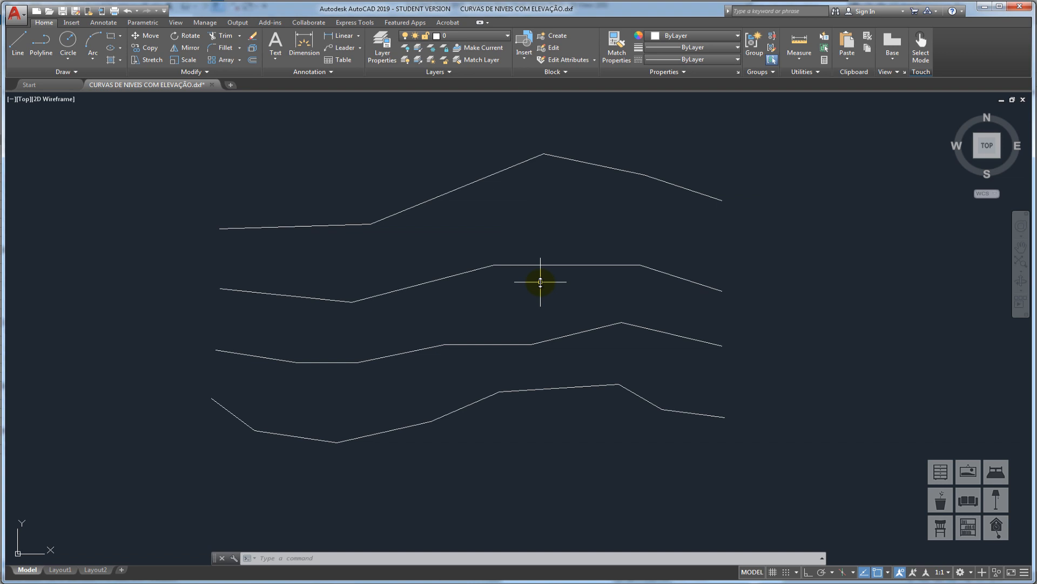
middle_click_drag(514, 412, 528, 400)
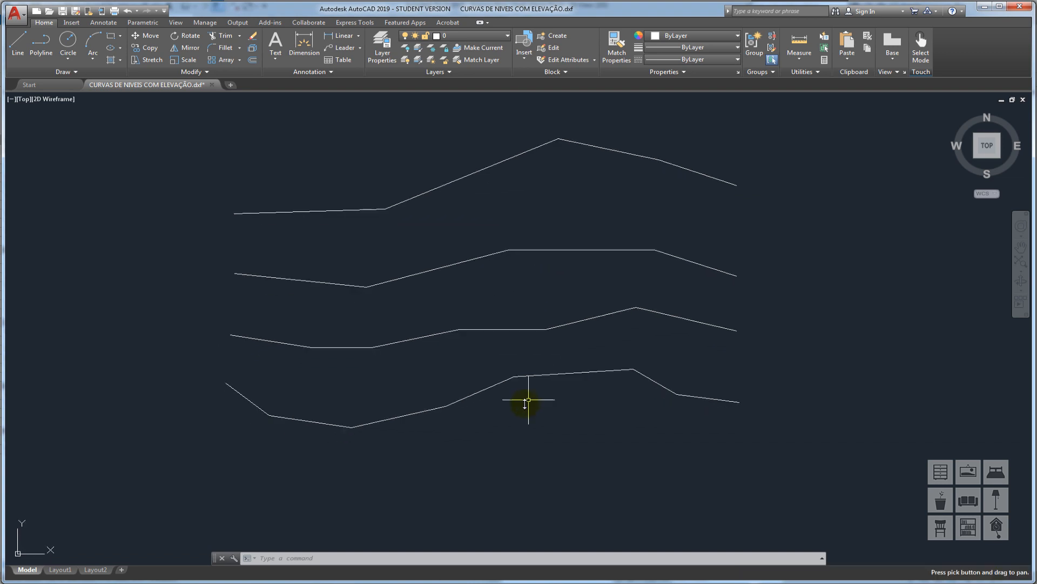
left_click(444, 431)
left_click(420, 397)
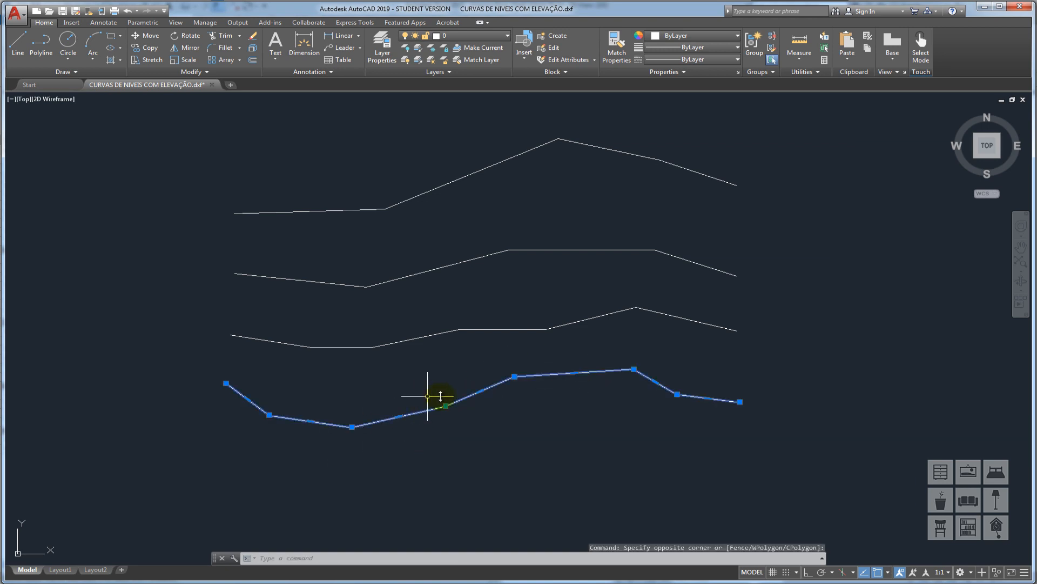
right_click(471, 395)
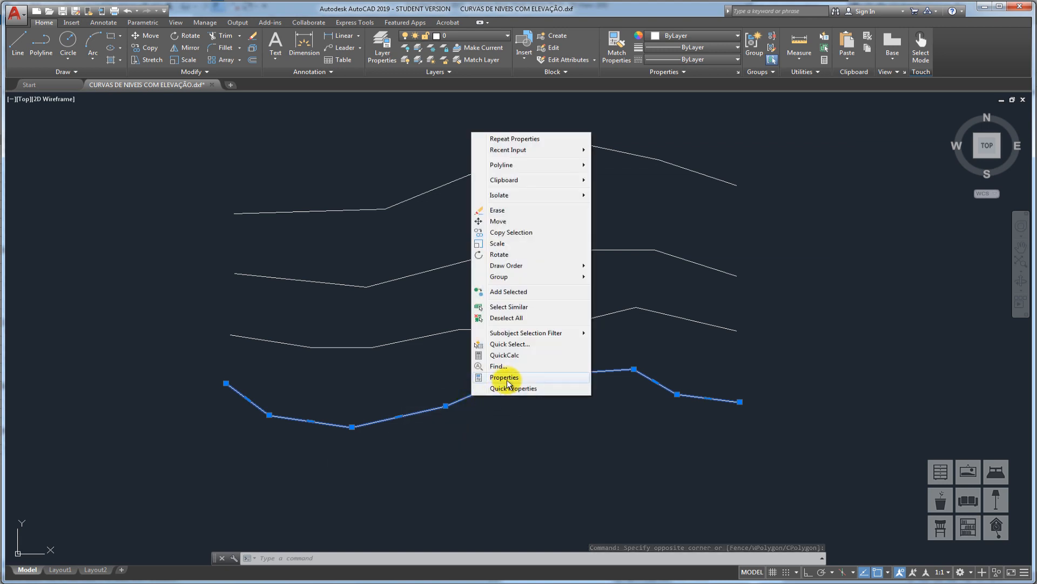
key("alt")
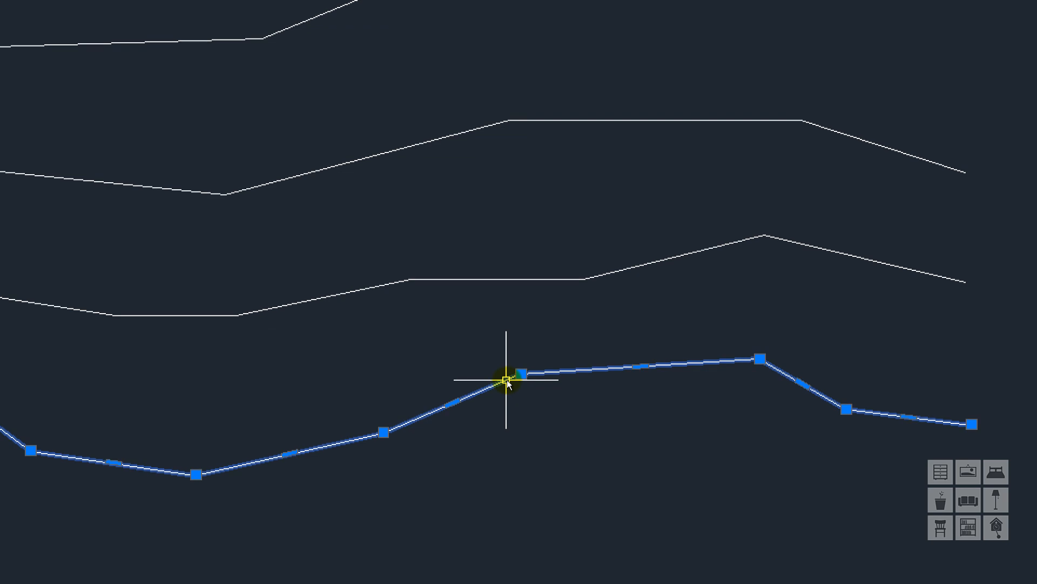
right_click(506, 380)
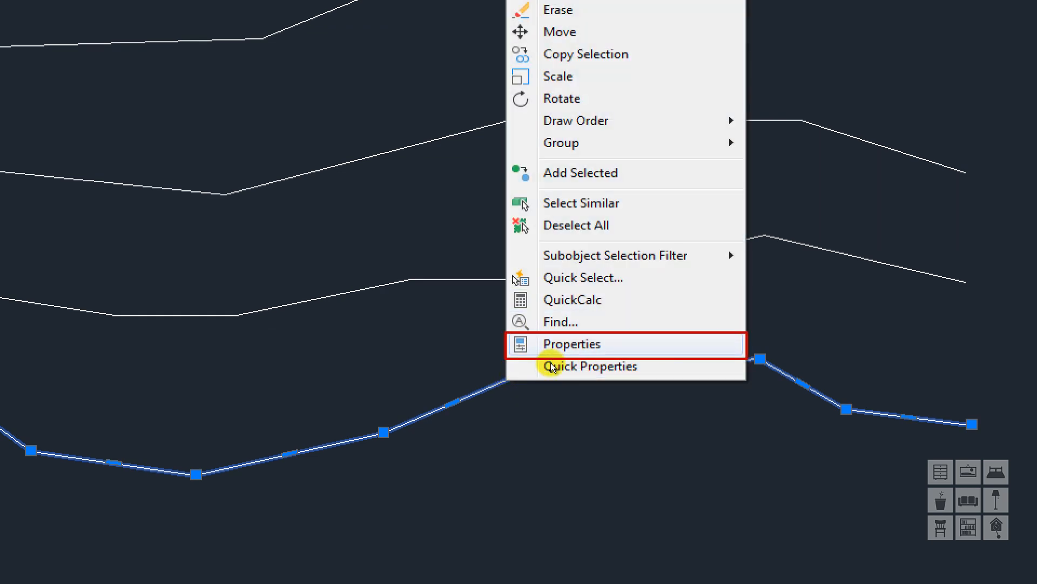
left_click(554, 344)
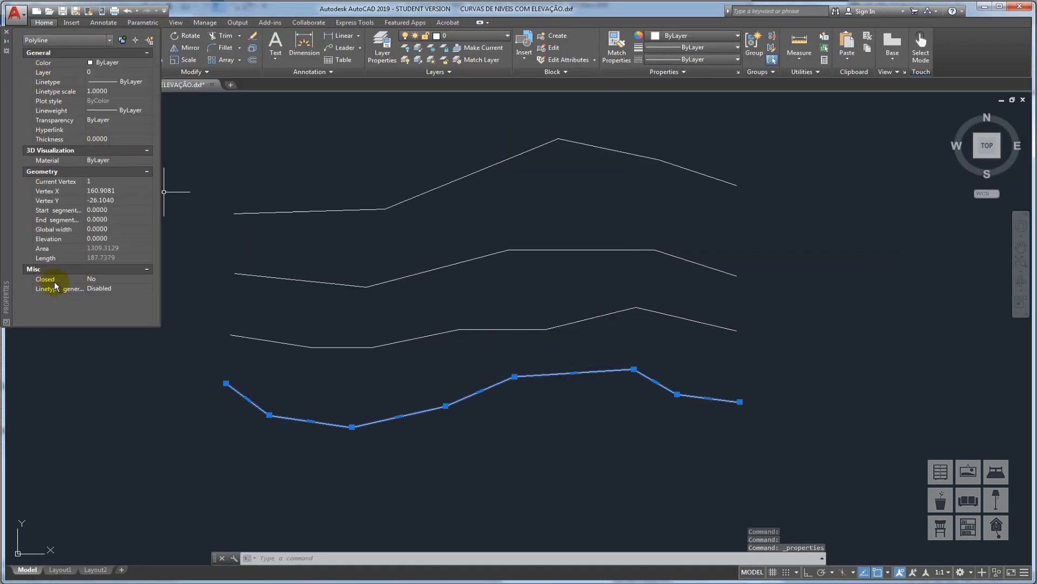
mouse_move(54, 285)
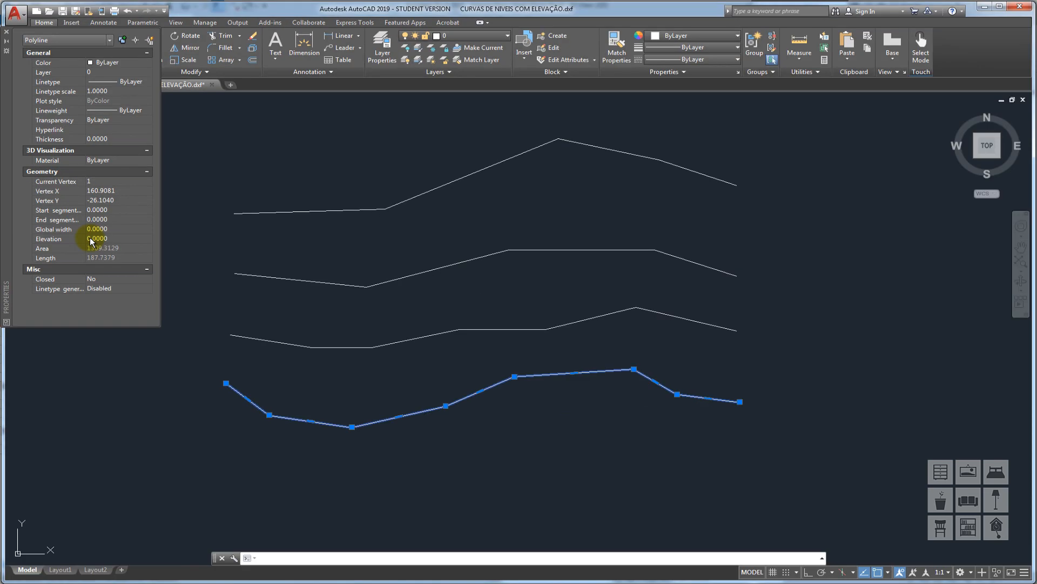
Check the elevation property of each of the other three contour polylines, going from south to north
left_click(322, 321)
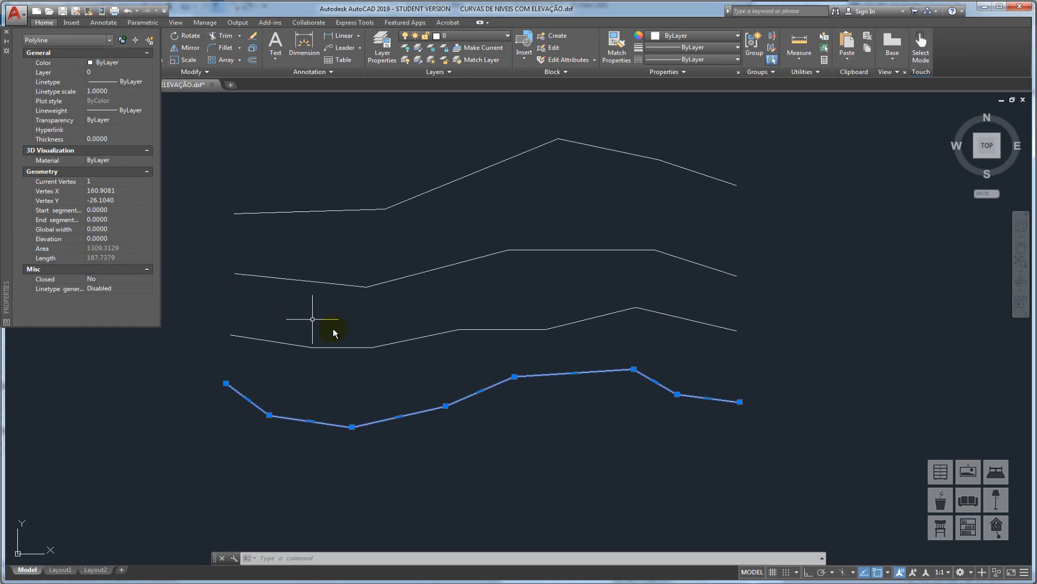
key("Escape")
key("Escape")
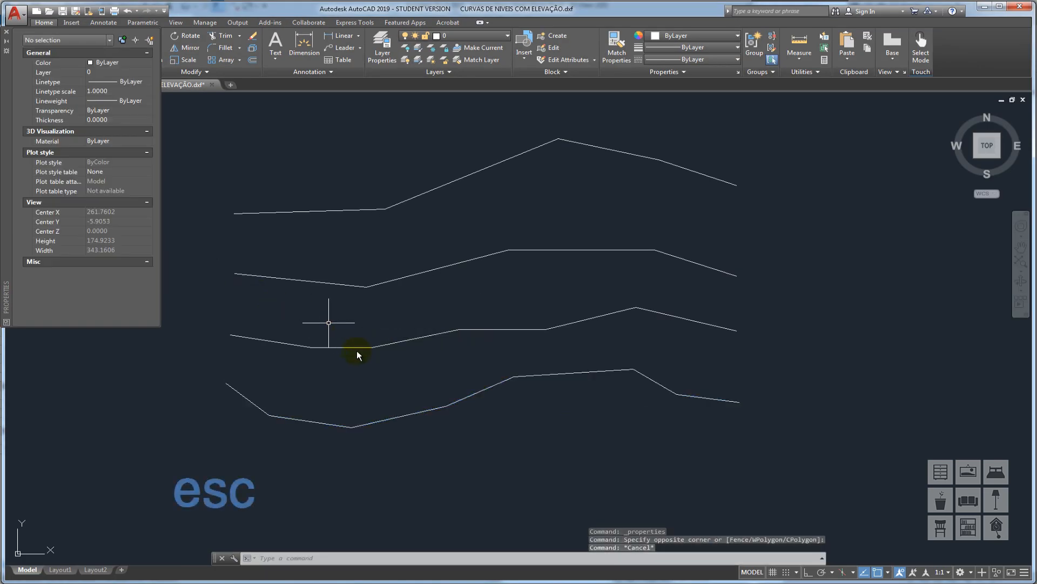
left_click(372, 347)
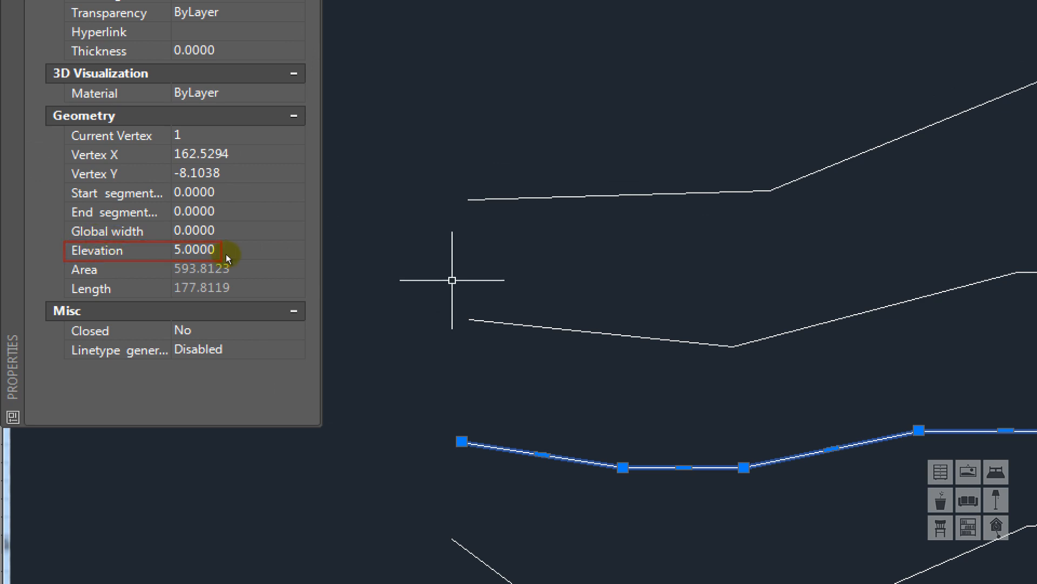
key("Escape")
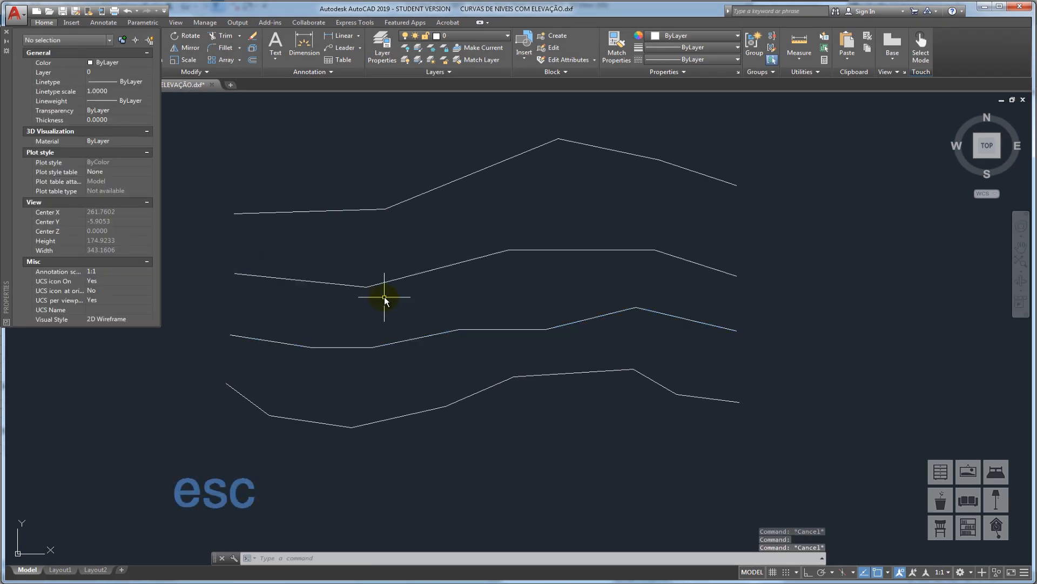
left_click_drag(384, 298, 366, 273)
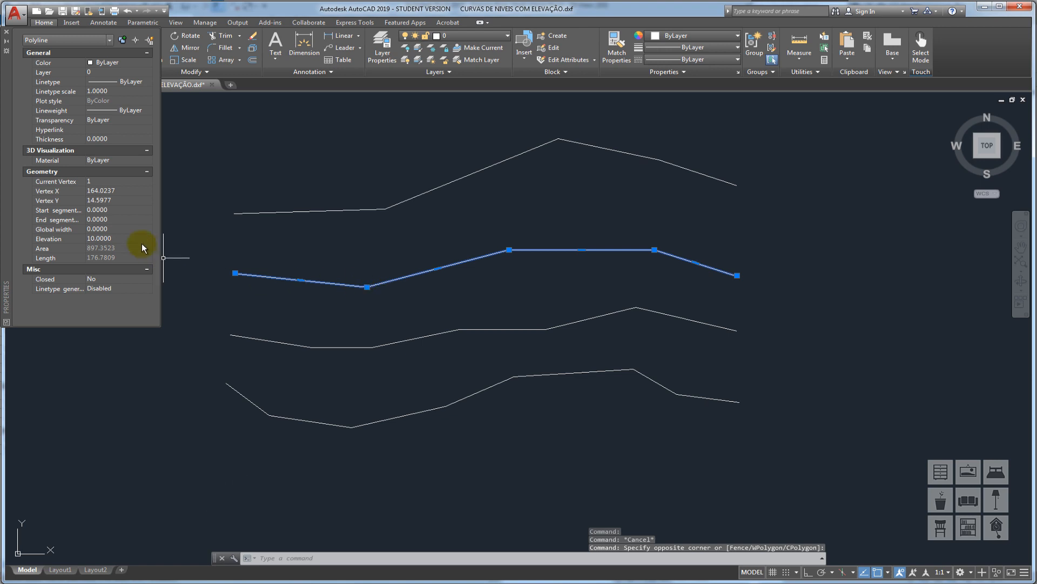
key("Escape")
left_click_drag(424, 273, 393, 171)
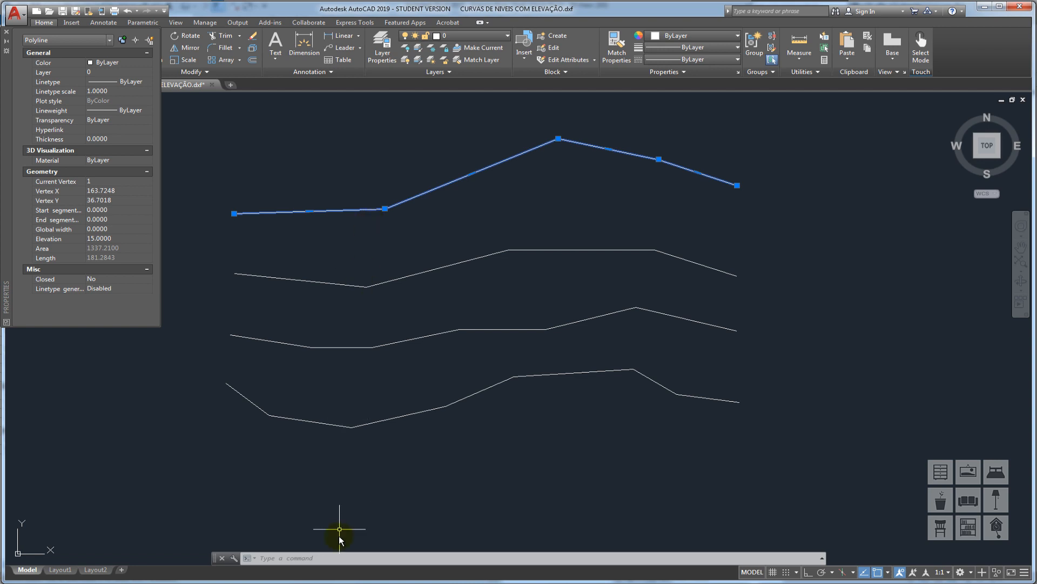
Switch back to Revit and examine the imported contour lines in the 3D view from a low angle
left_click(338, 583)
middle_click_drag(445, 493, 443, 365, "shift")
scroll(442, 362, "up", 3)
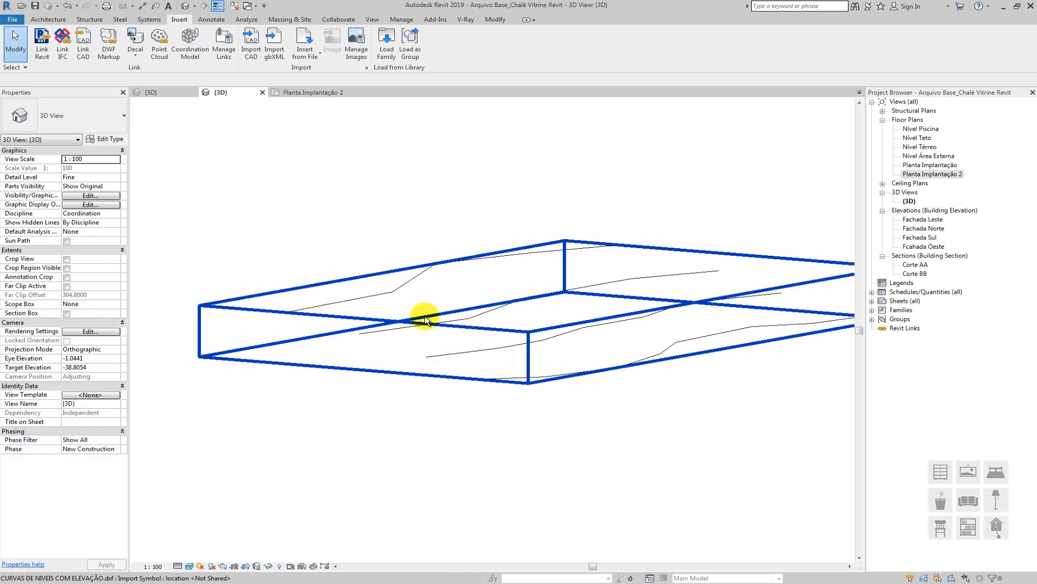
middle_click_drag(567, 327, 488, 340)
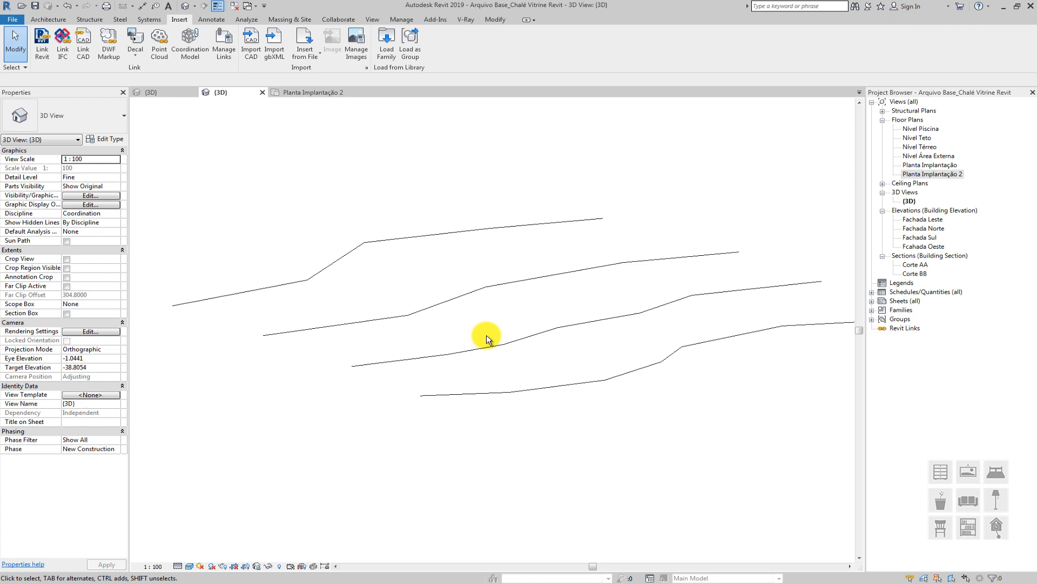
middle_click_drag(488, 339, 419, 346, "shift")
Create a toposurface from the imported contour instance, adding points from all of its layers
left_click(293, 20)
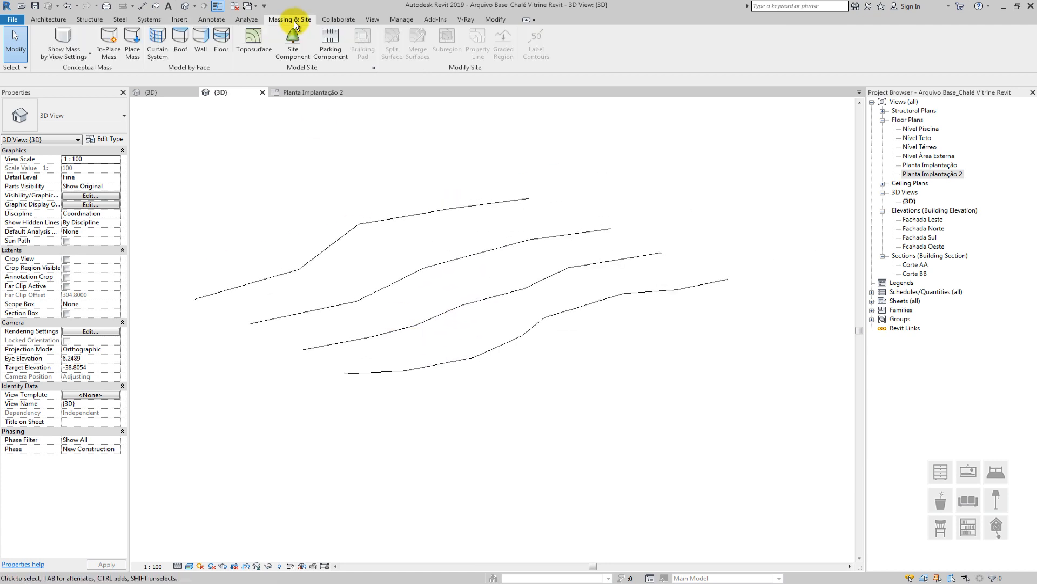
left_click(254, 53)
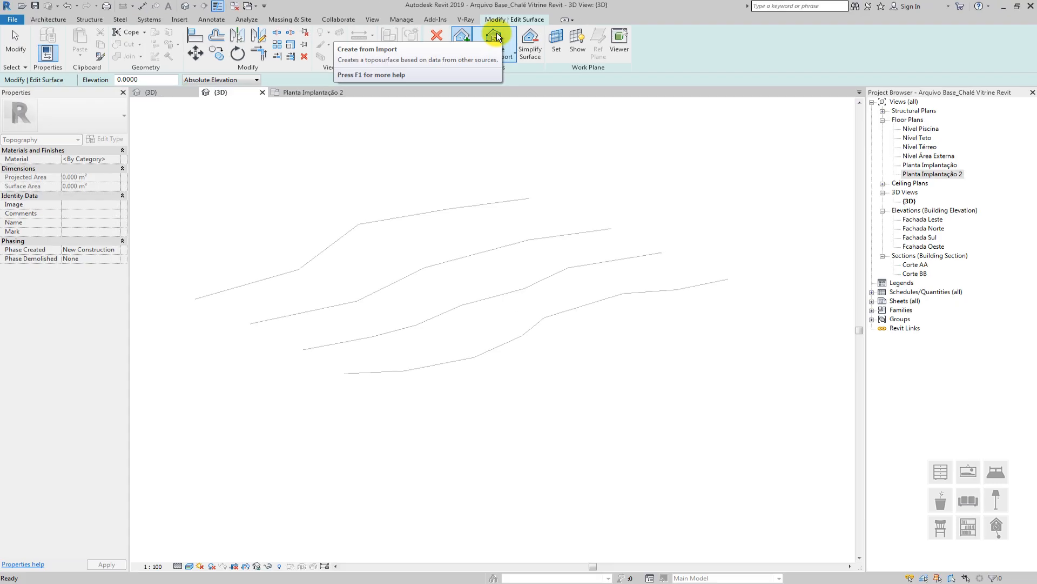
left_click(507, 89)
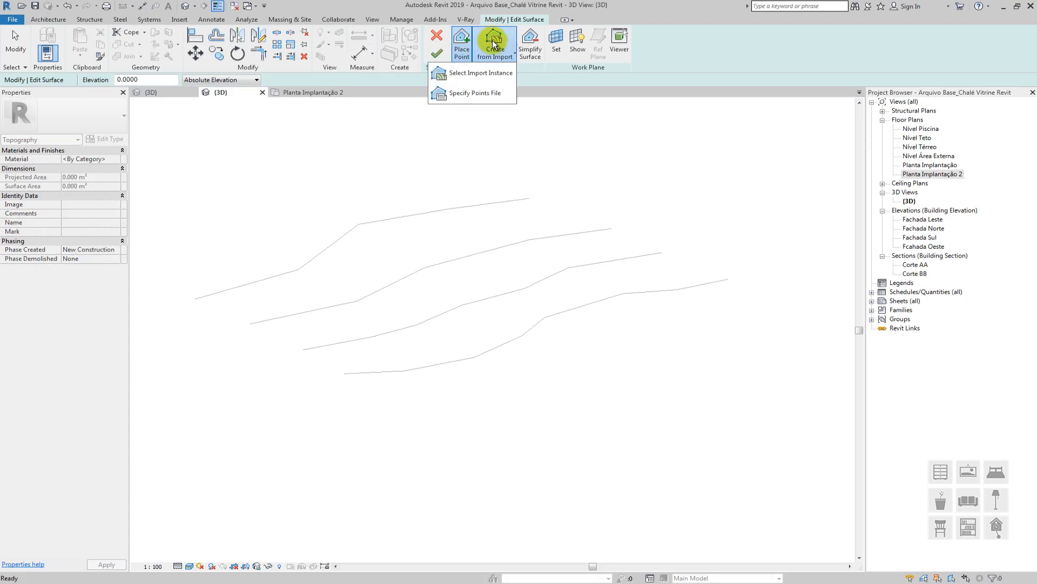
left_click(472, 77)
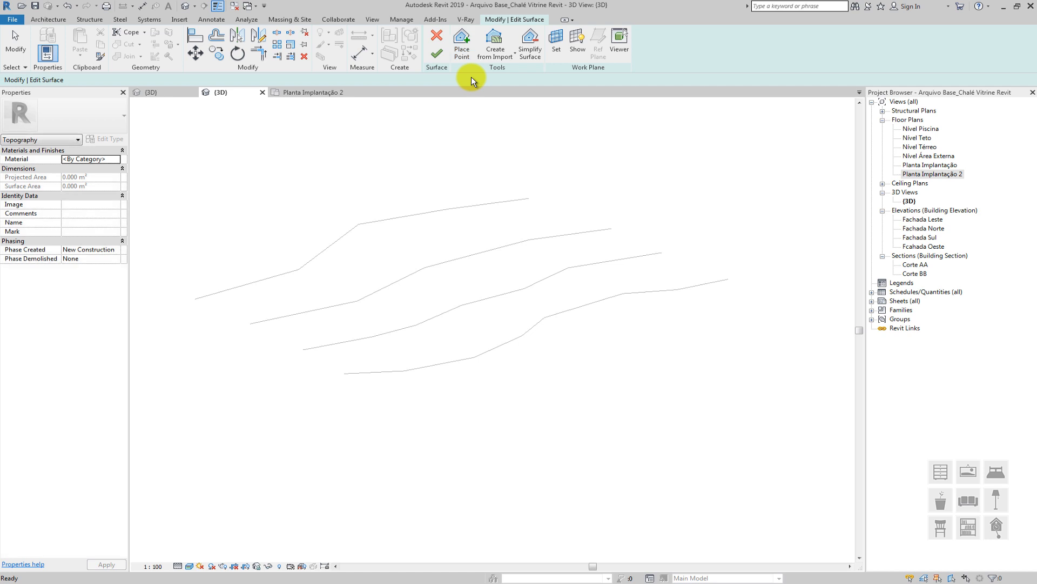
scroll(508, 198, "down", 1)
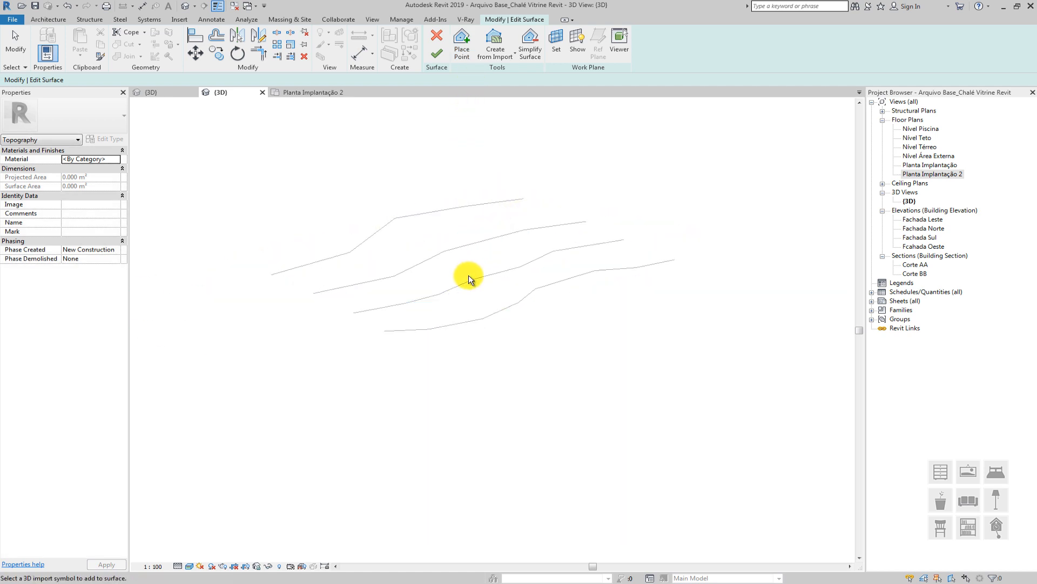
scroll(465, 262, "up", 1)
middle_click_drag(430, 262, 479, 248)
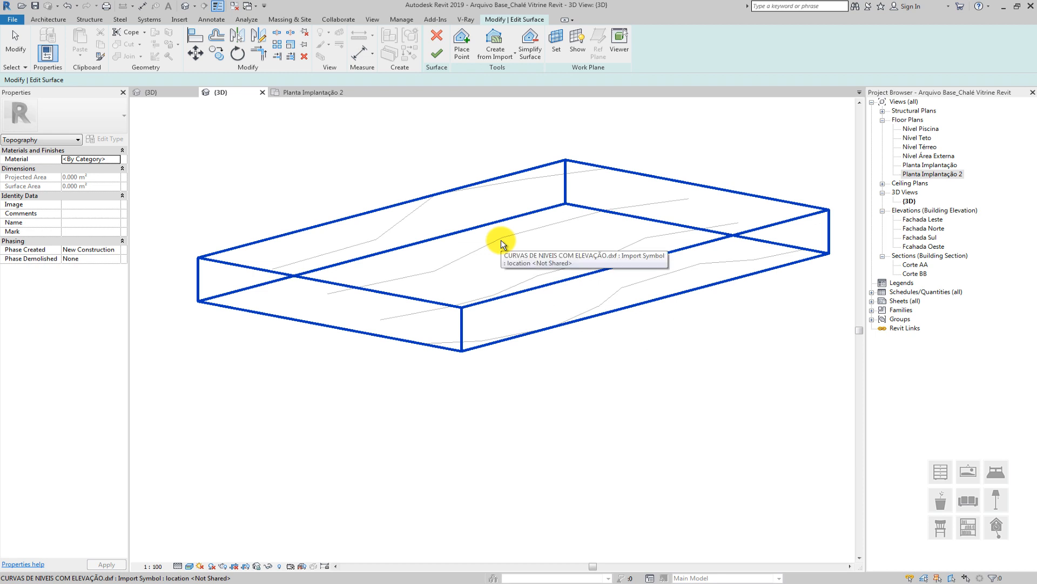
left_click(501, 242)
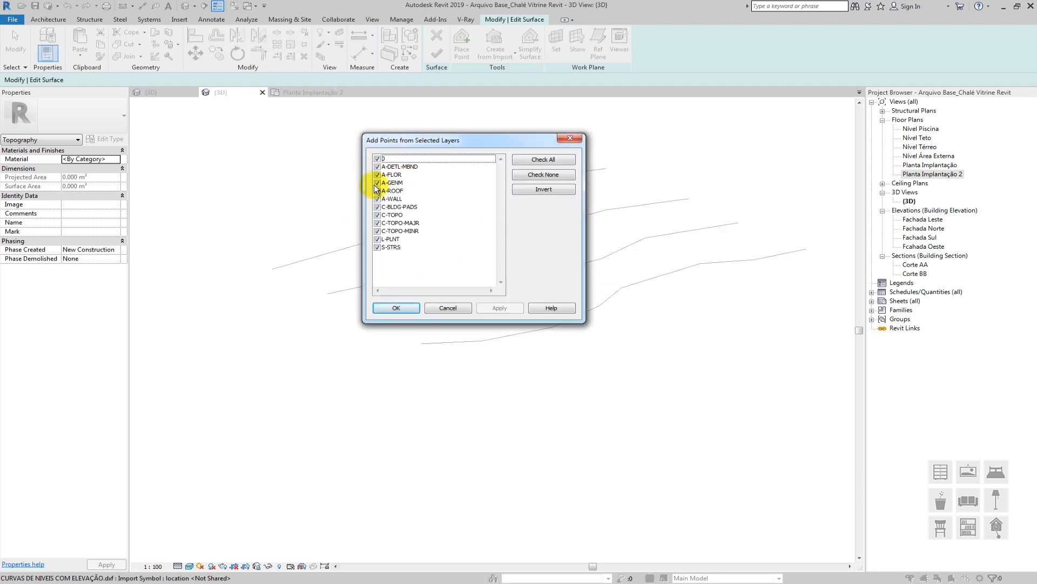
left_click_drag(422, 142, 219, 95)
left_click(194, 261)
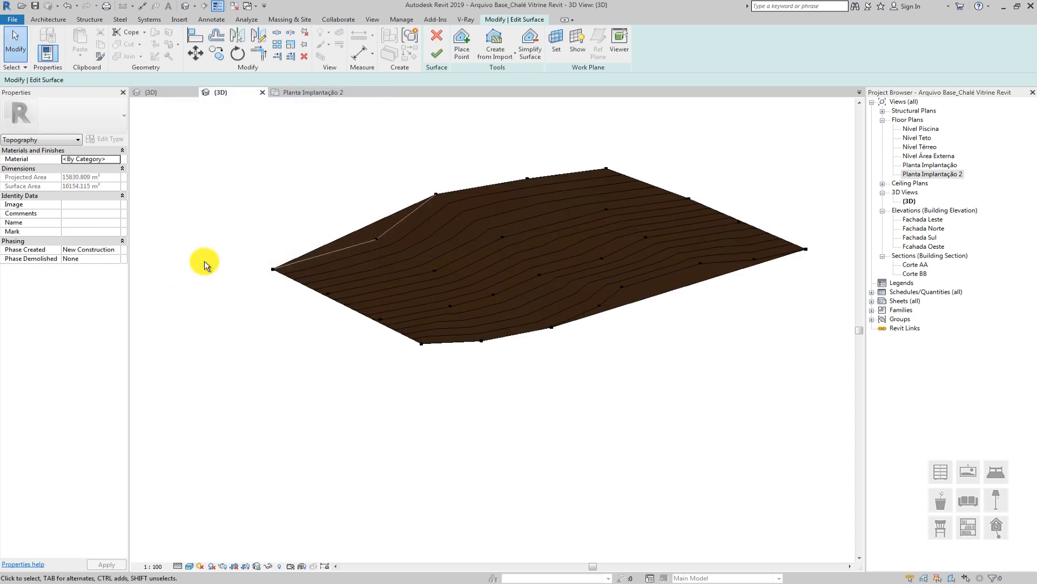
Inspect the generated toposurface, finish editing it, and examine its relief and position relative to the chalet
middle_click_drag(691, 292, 691, 349, "shift")
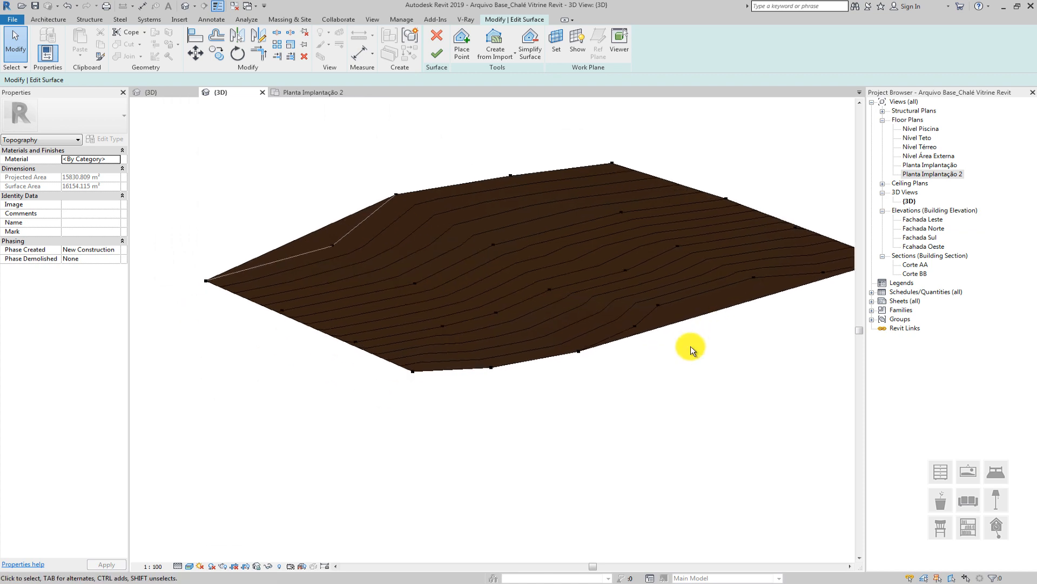
middle_click_drag(690, 346, 643, 371)
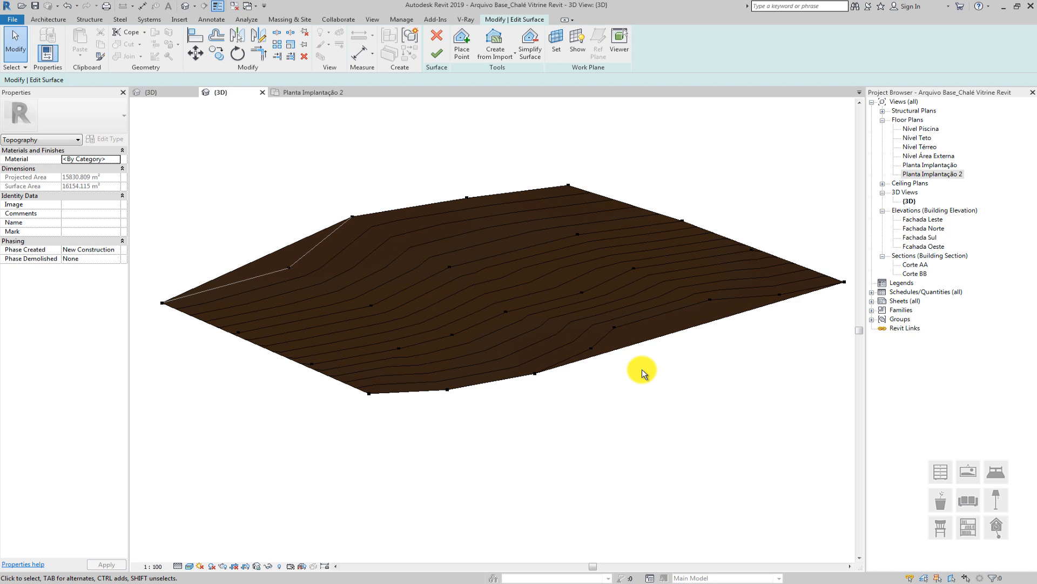
middle_click_drag(544, 405, 468, 169, "shift")
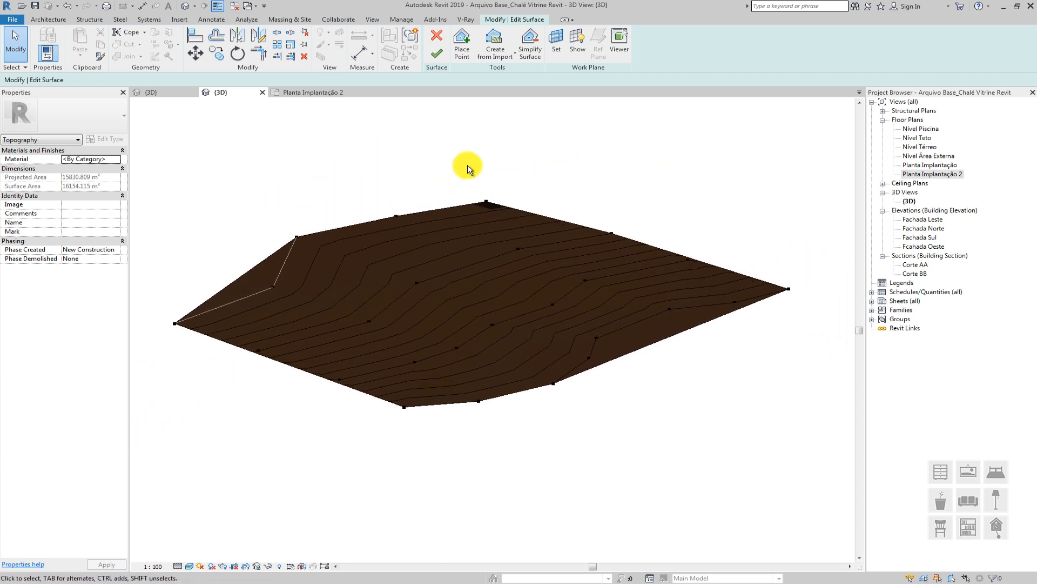
left_click(438, 55)
middle_click_drag(670, 183, 521, 355, "shift")
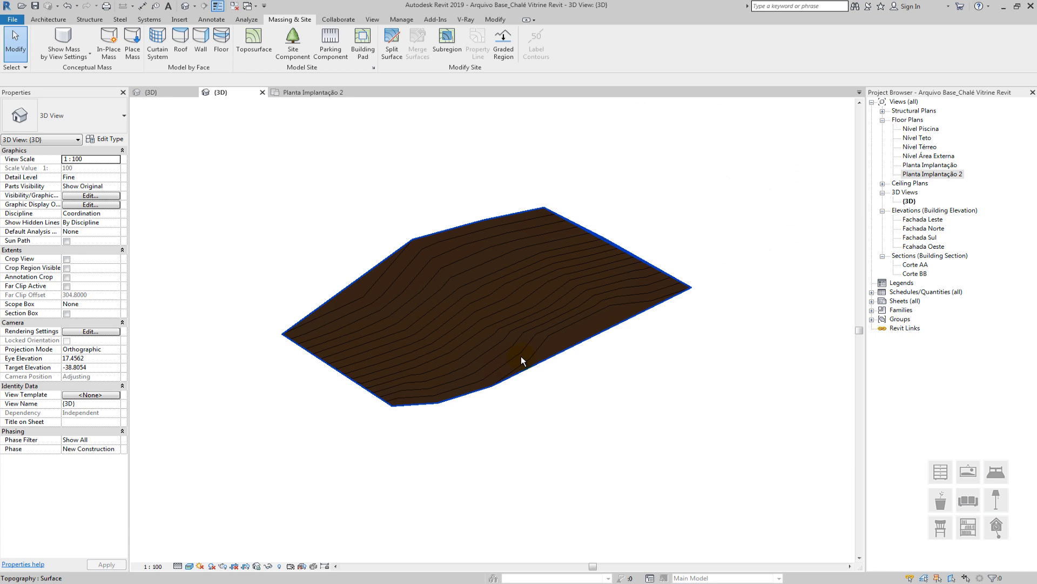
scroll(522, 356, "up", 1)
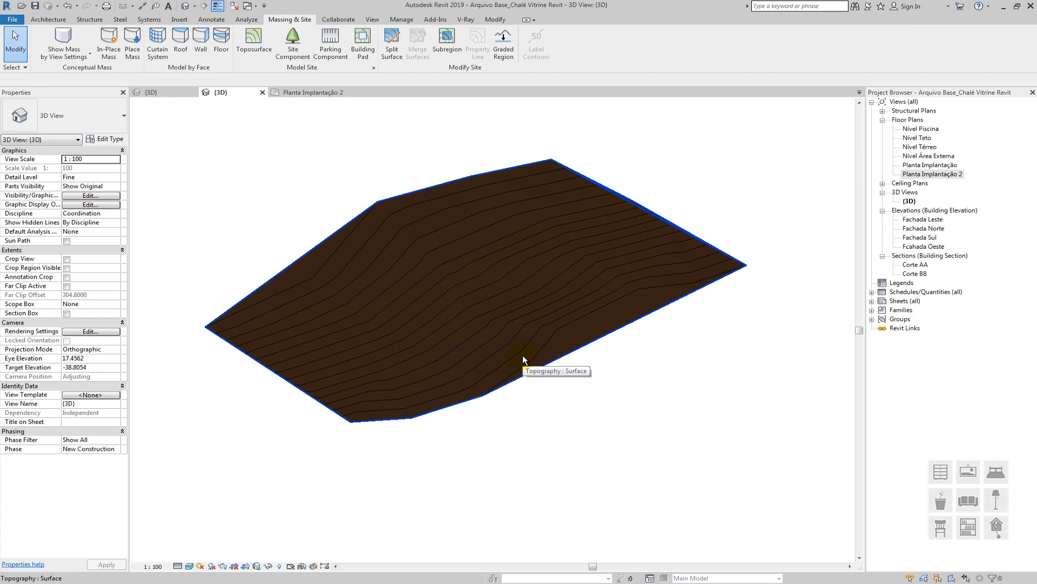
scroll(523, 355, "down", 2)
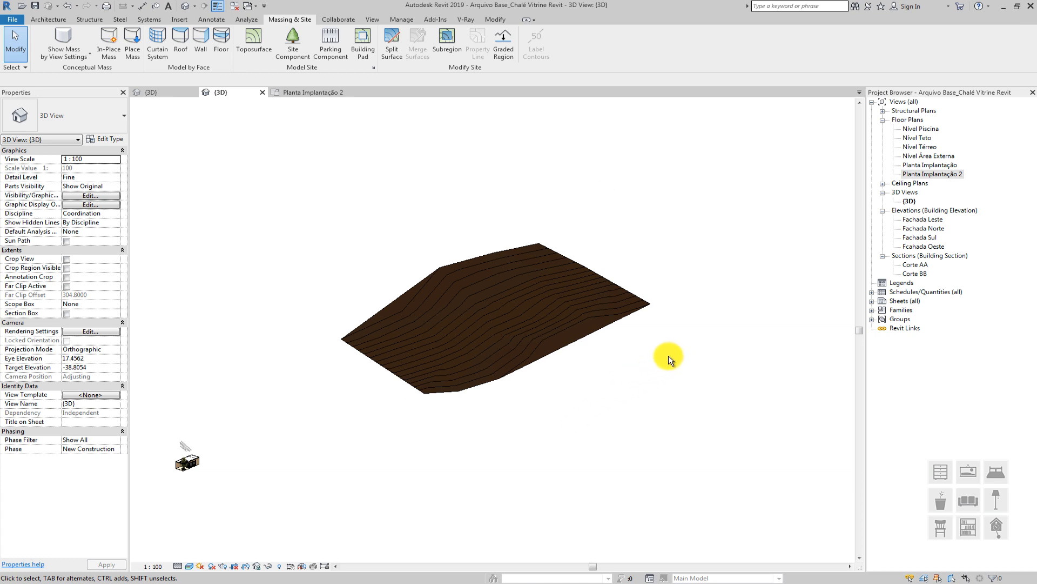
Delete the toposurface covering the imported contour lines and dismiss the pinned-objects warning
left_click_drag(668, 355, 398, 208)
key("Delete")
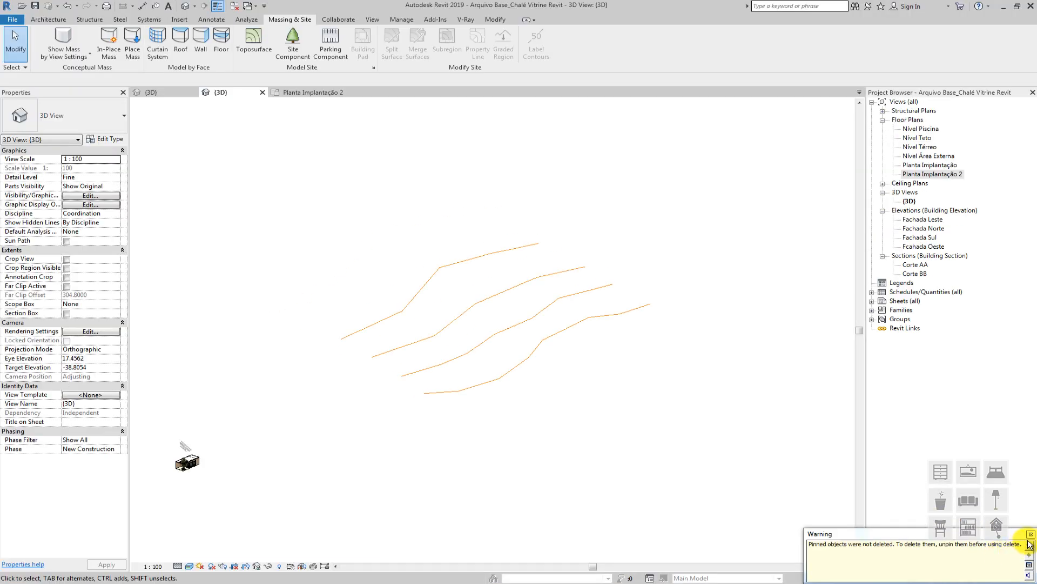
left_click(1025, 494)
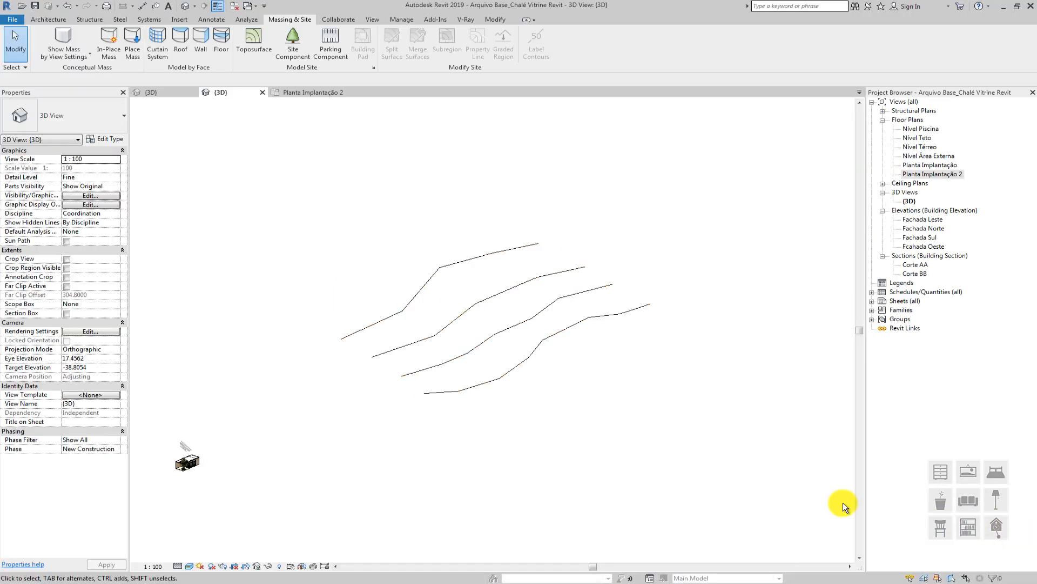
Unpin the imported contour-line drawing in the 3D view and delete it from the model
middle_click_drag(527, 403, 542, 420)
left_click(503, 356)
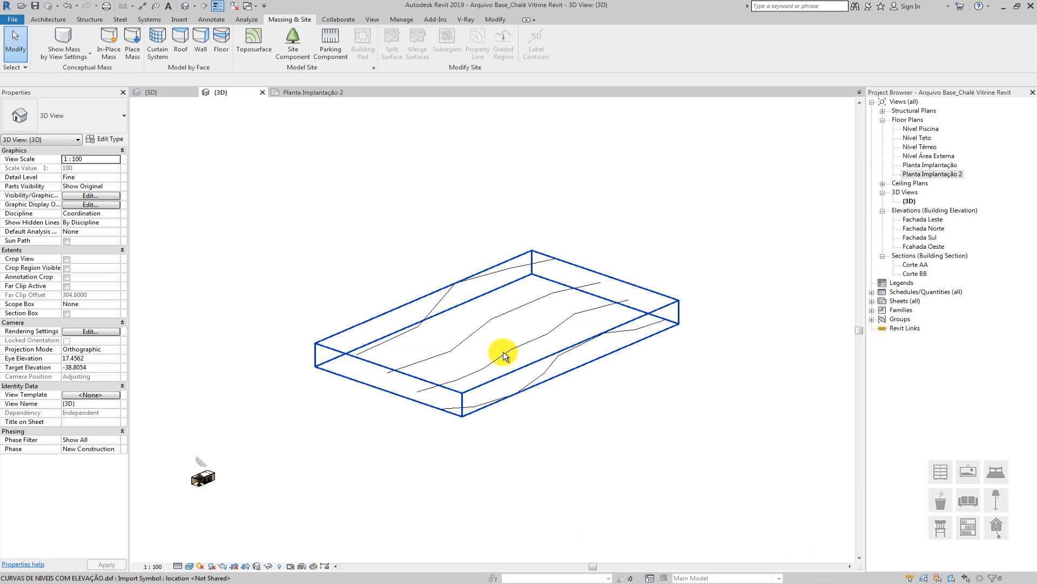
left_click(504, 352)
scroll(500, 353, "up", 3)
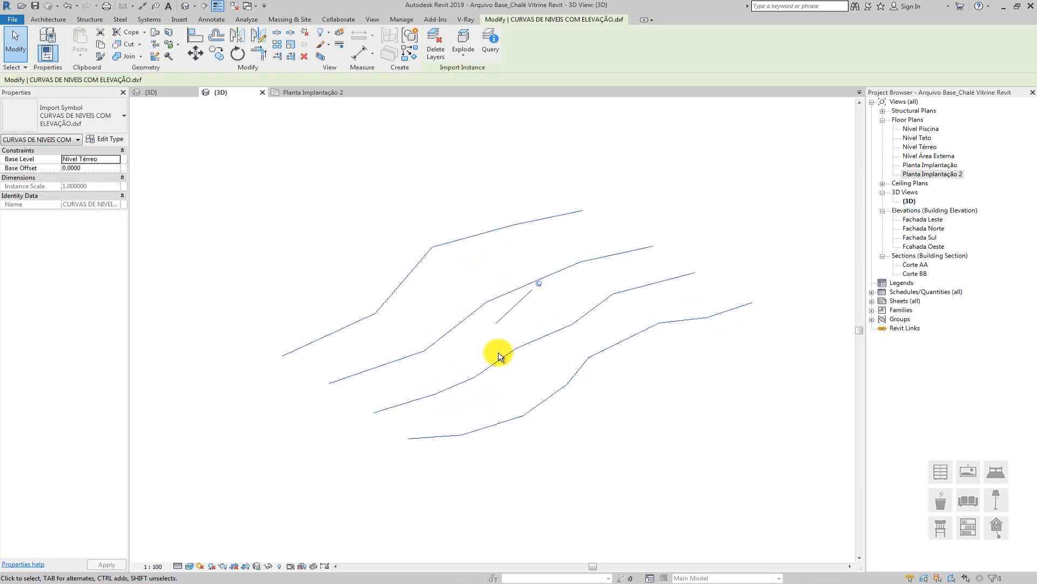
scroll(498, 352, "up", 1)
scroll(543, 269, "up", 4)
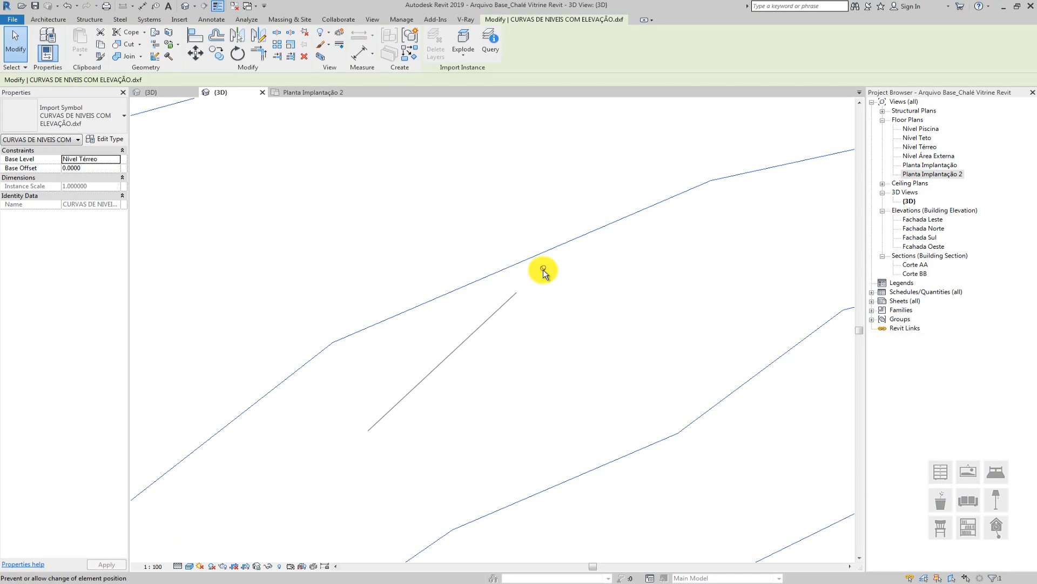
scroll(543, 269, "down", 5)
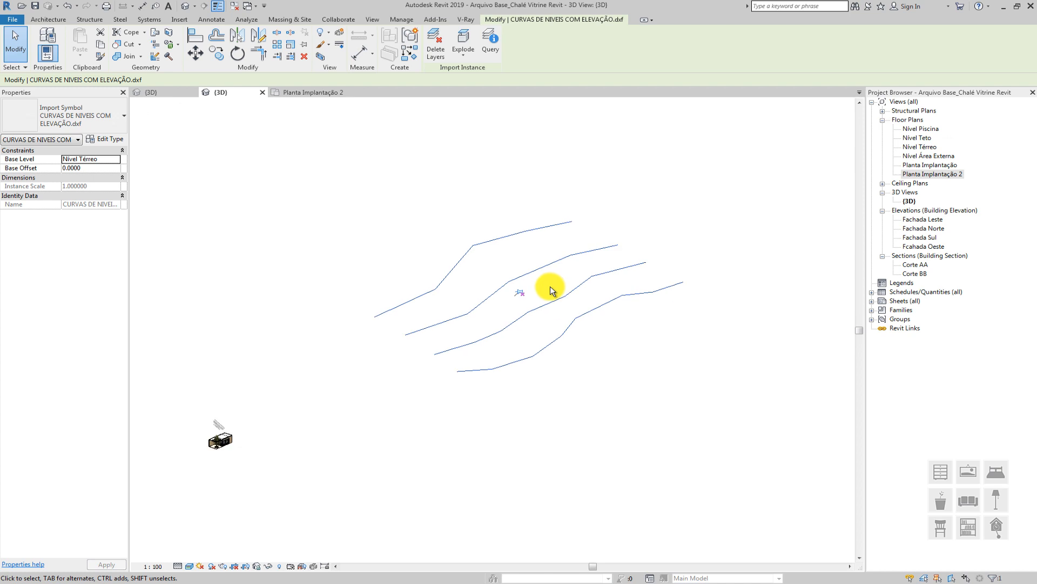
left_click(578, 368)
left_click(498, 302)
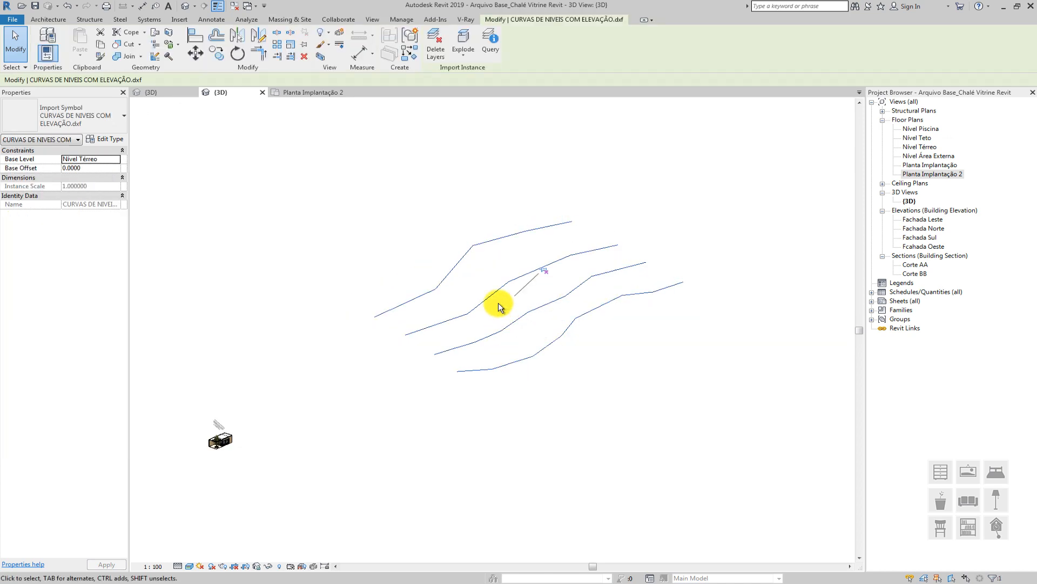
key("Delete")
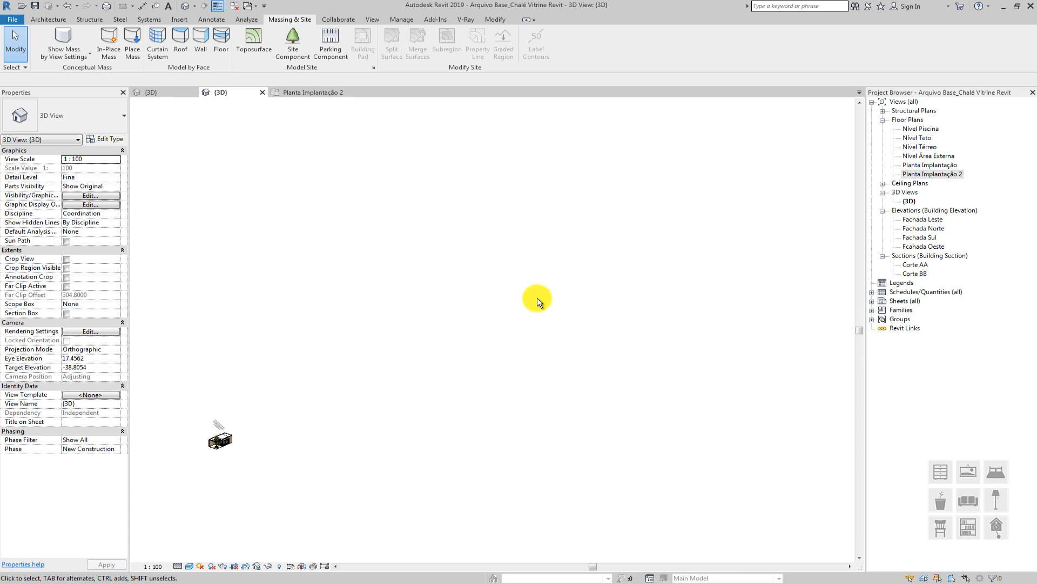
scroll(538, 298, "down", 2)
middle_click_drag(501, 320, 592, 307)
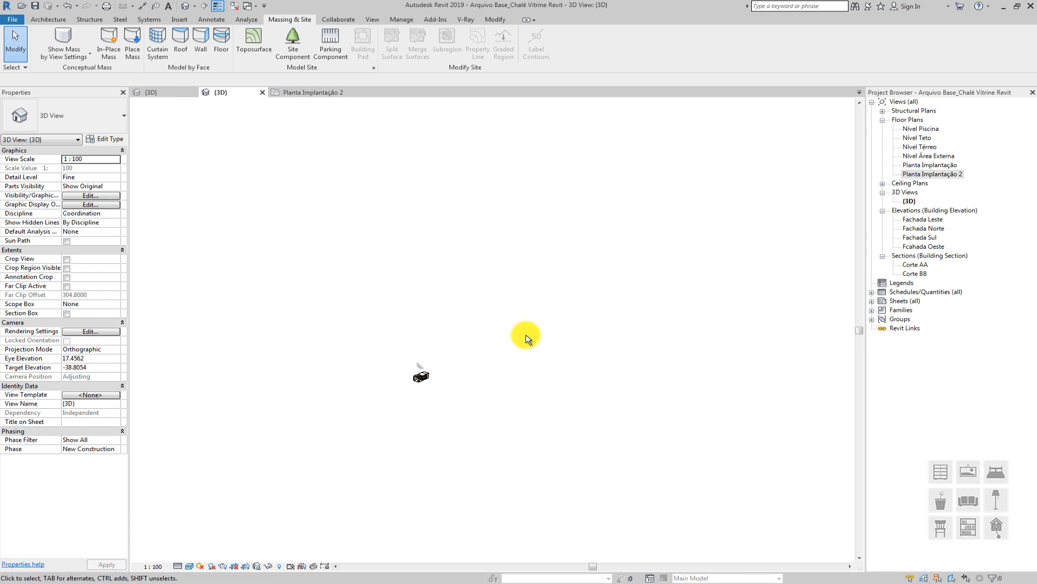
left_click(254, 45)
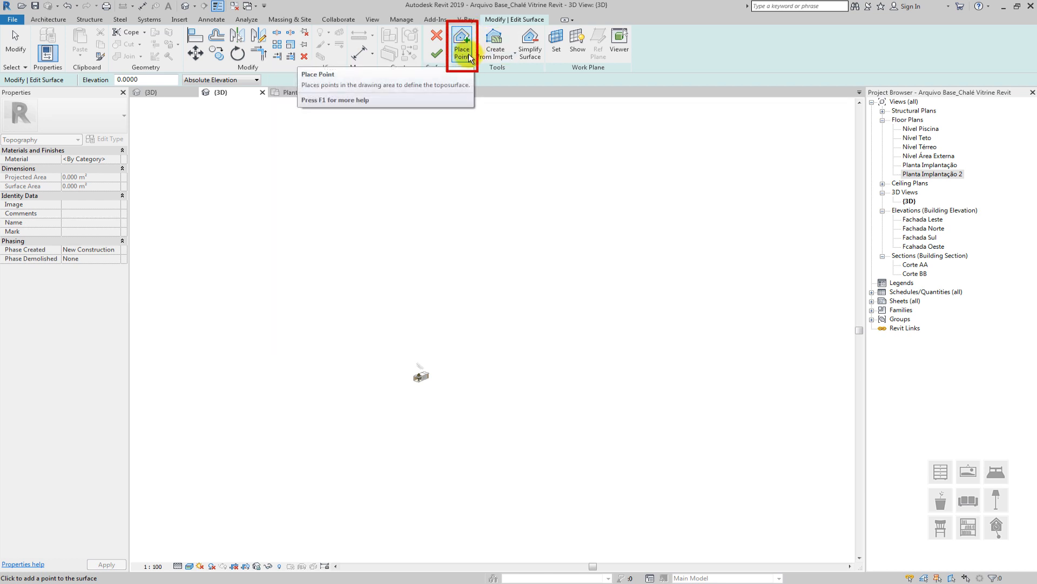
left_click(437, 37)
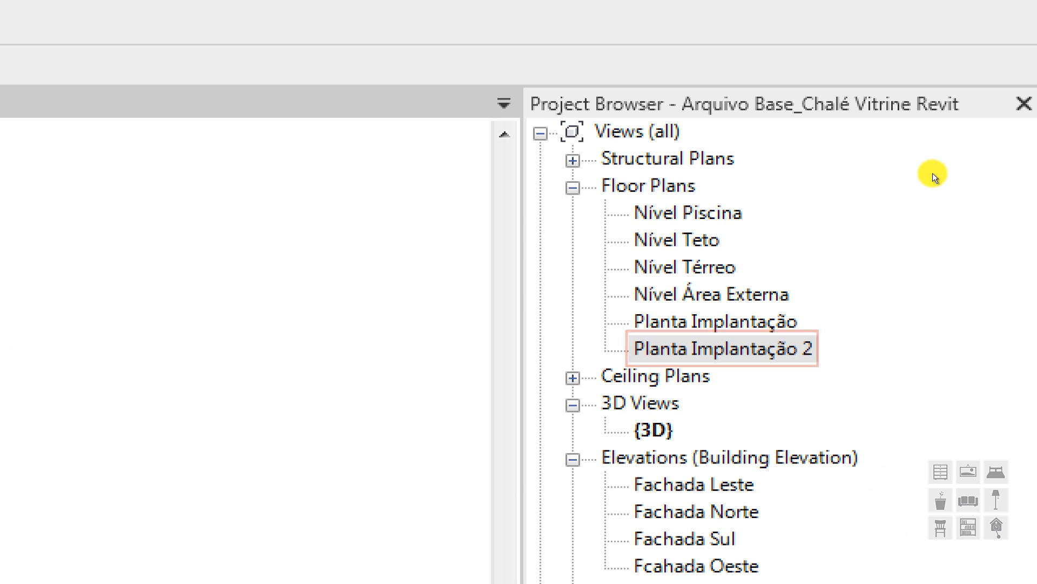
Open the Planta Implantação 2 floor plan and frame the chalet footprint
double_click(918, 199)
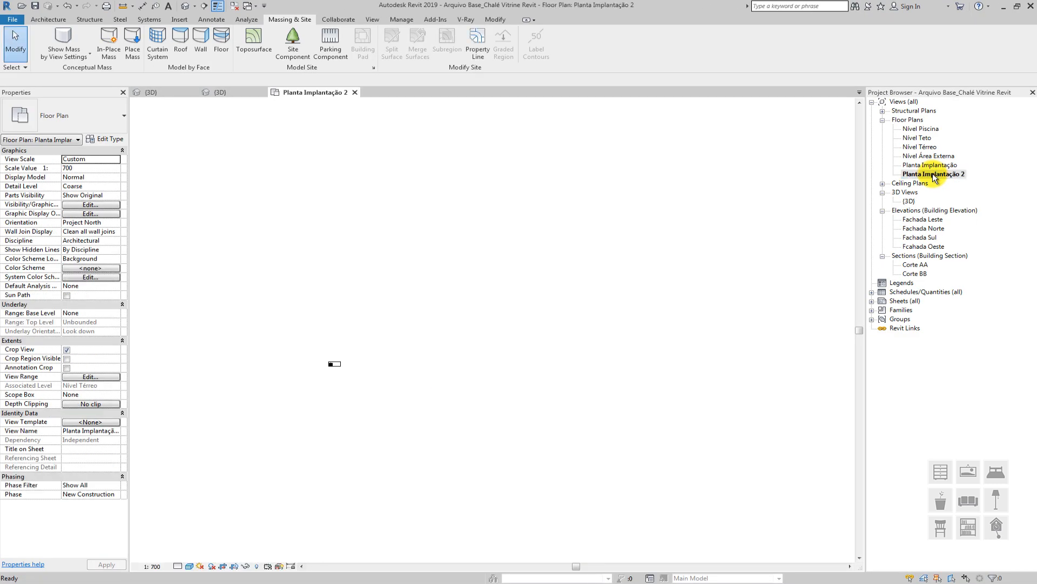
middle_click_drag(320, 384, 407, 346)
scroll(407, 346, "up", 4)
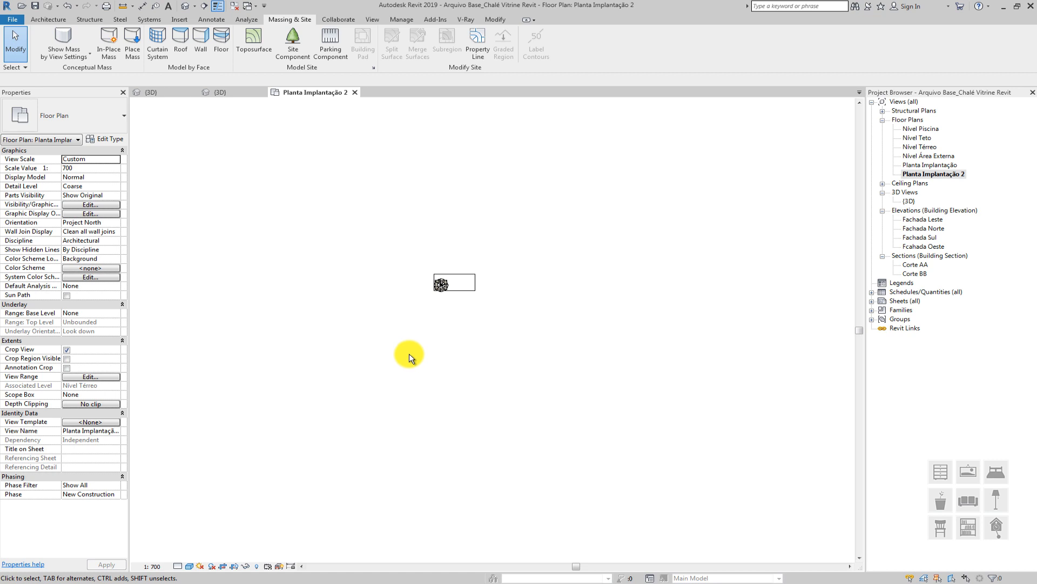
scroll(429, 310, "down", 4)
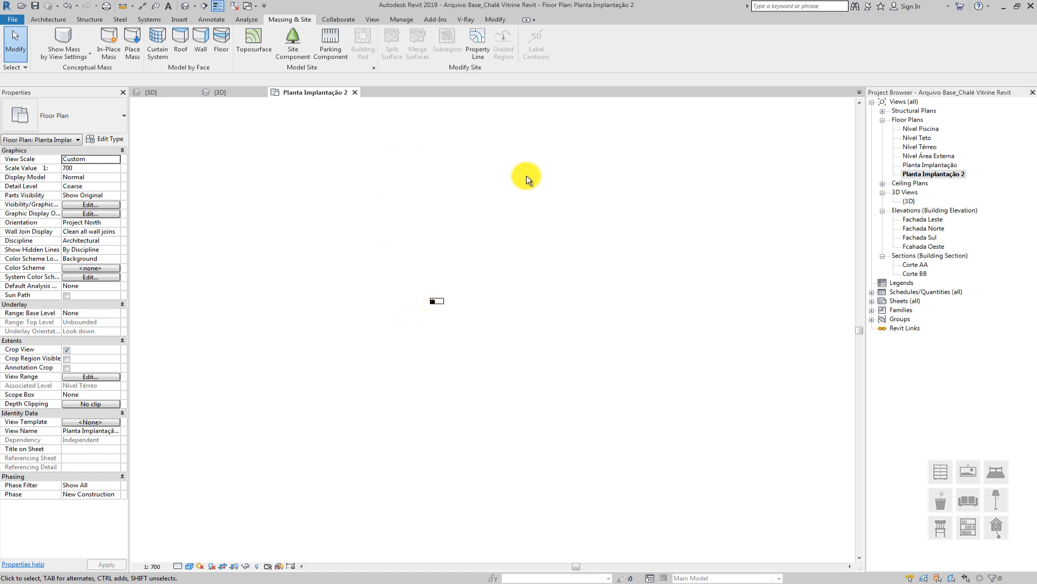
scroll(429, 287, "up", 2)
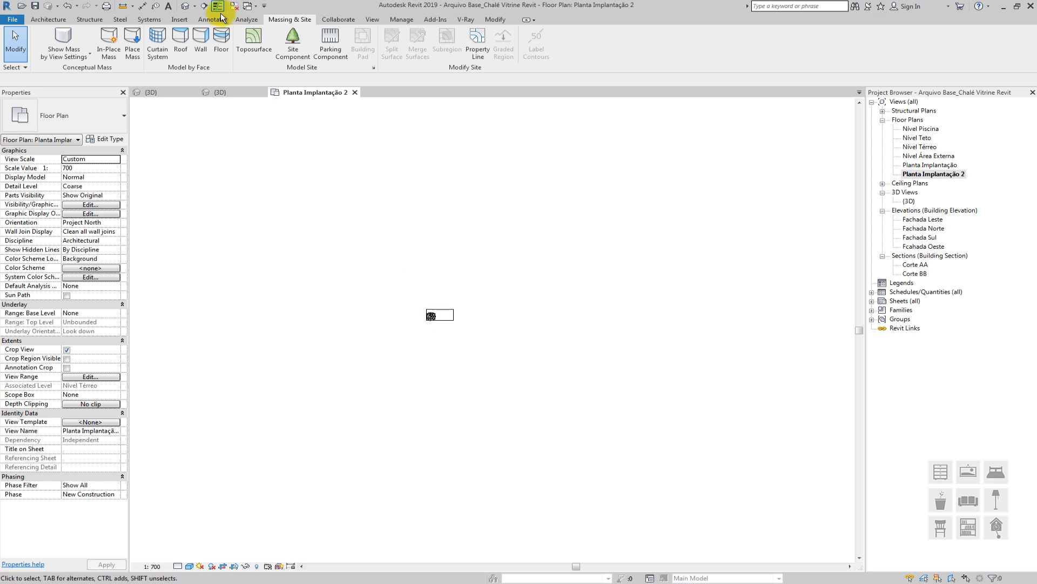
Start a CAD import into the floor plan and review the supported file types
left_click(176, 18)
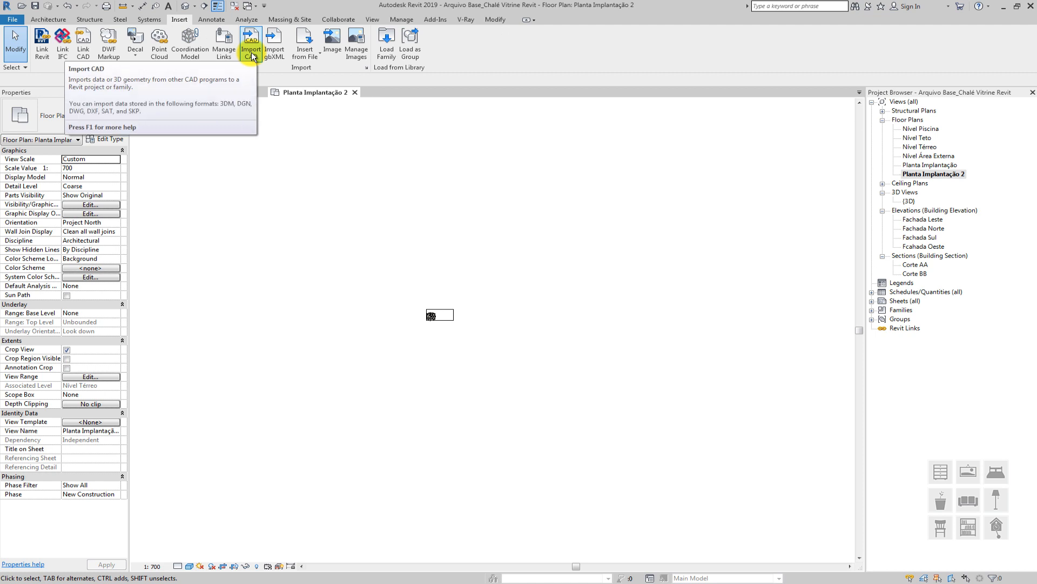
left_click(251, 51)
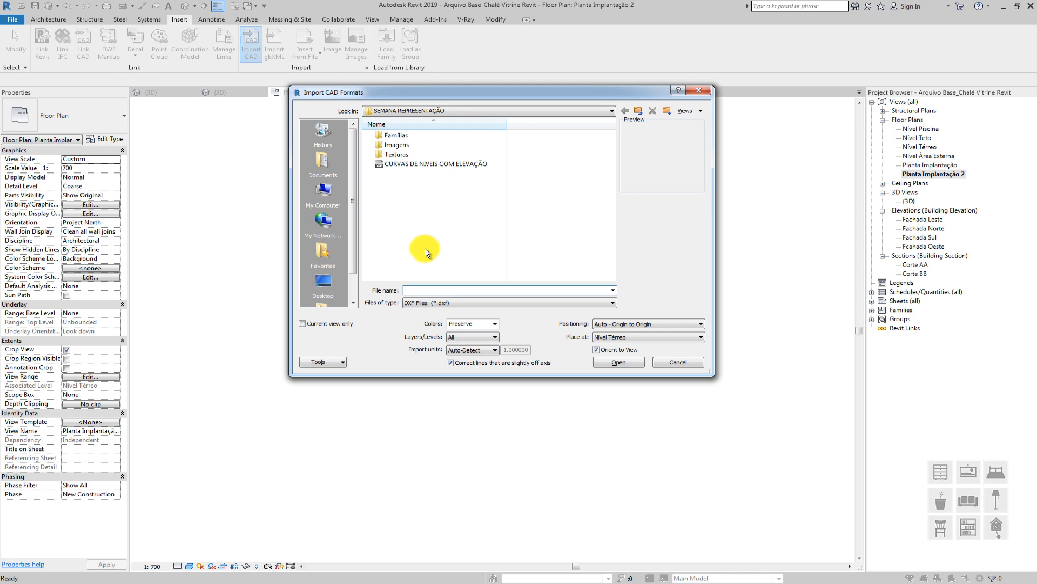
left_click(442, 303)
left_click(442, 303)
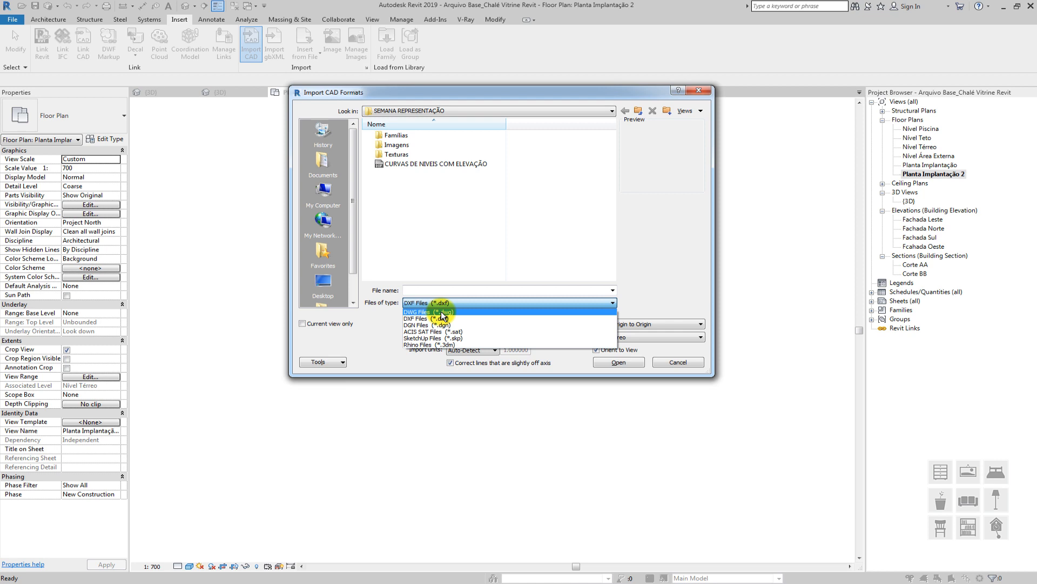
Switch to AutoCAD, review the formats available for saving the contour drawing without saving it, and return to Revit
left_click(702, 95)
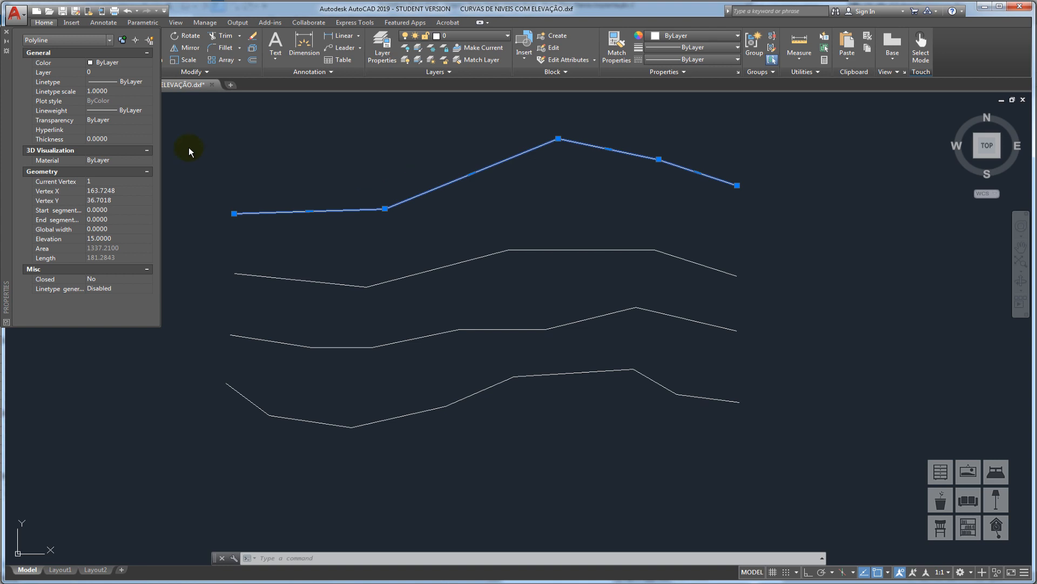
key("Escape")
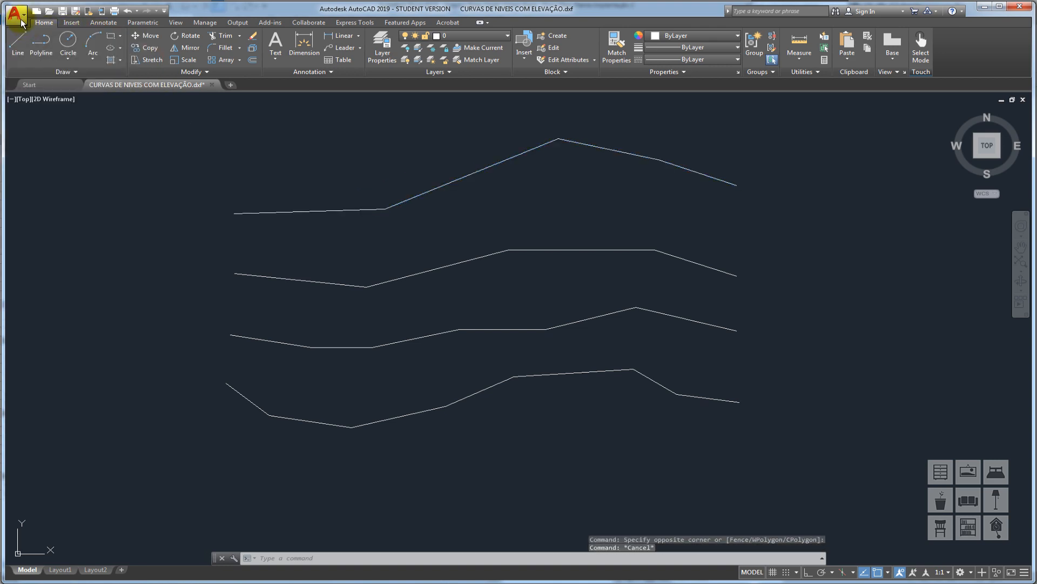
left_click(18, 19)
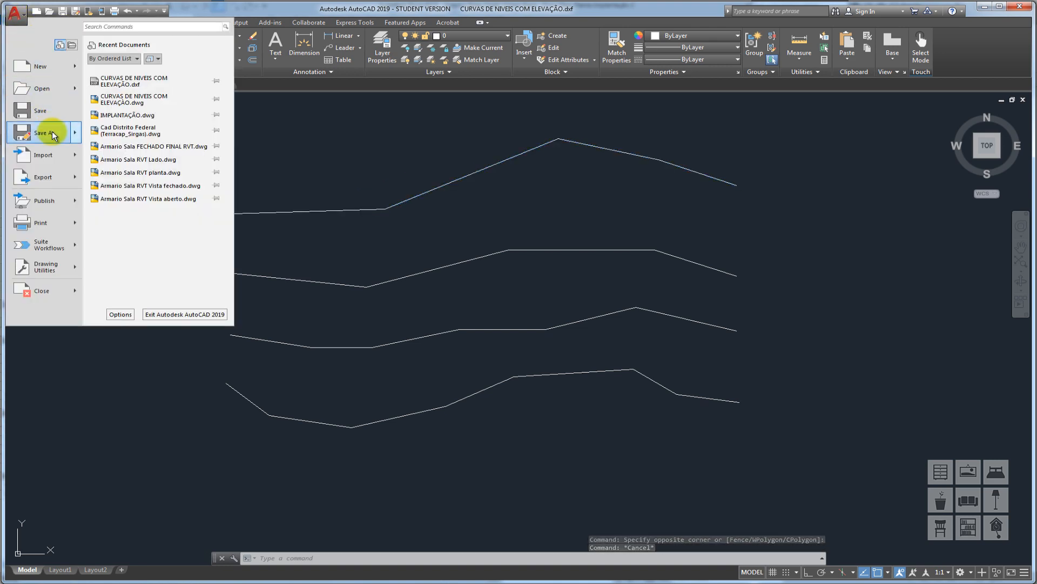
mouse_move(47, 132)
left_click(154, 73)
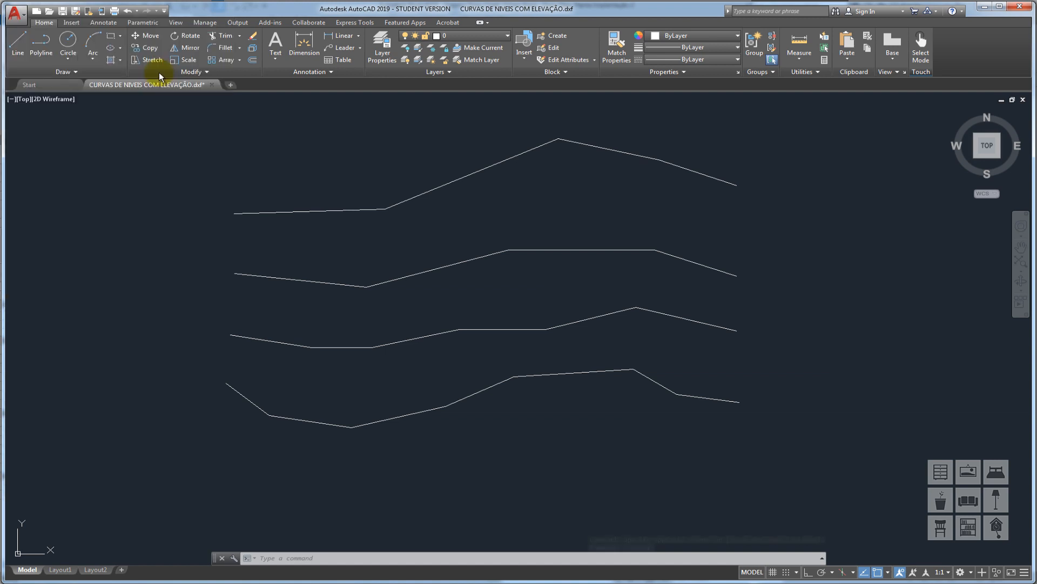
left_click(547, 407)
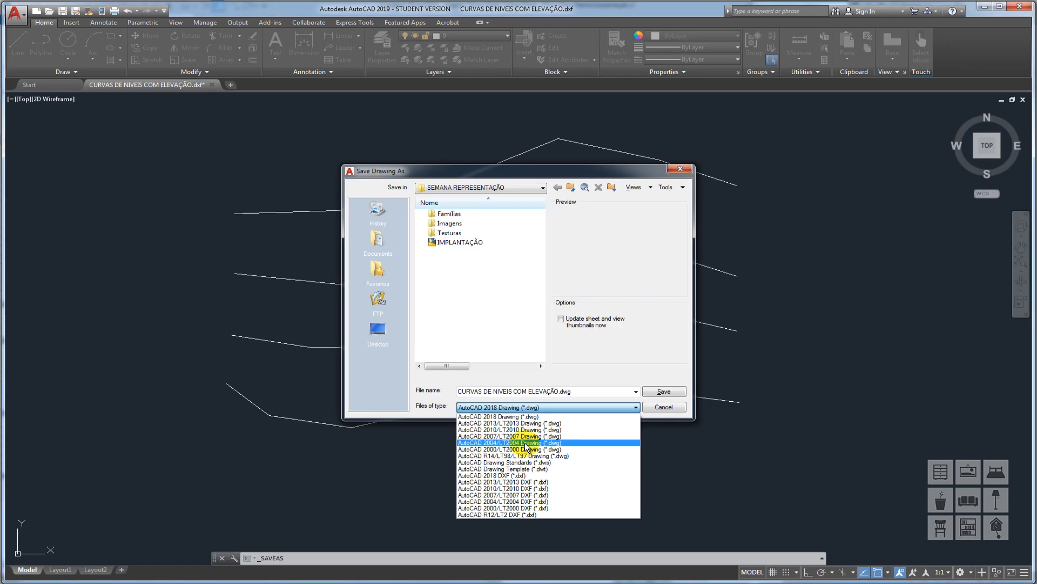
left_click(683, 171)
left_click(664, 406)
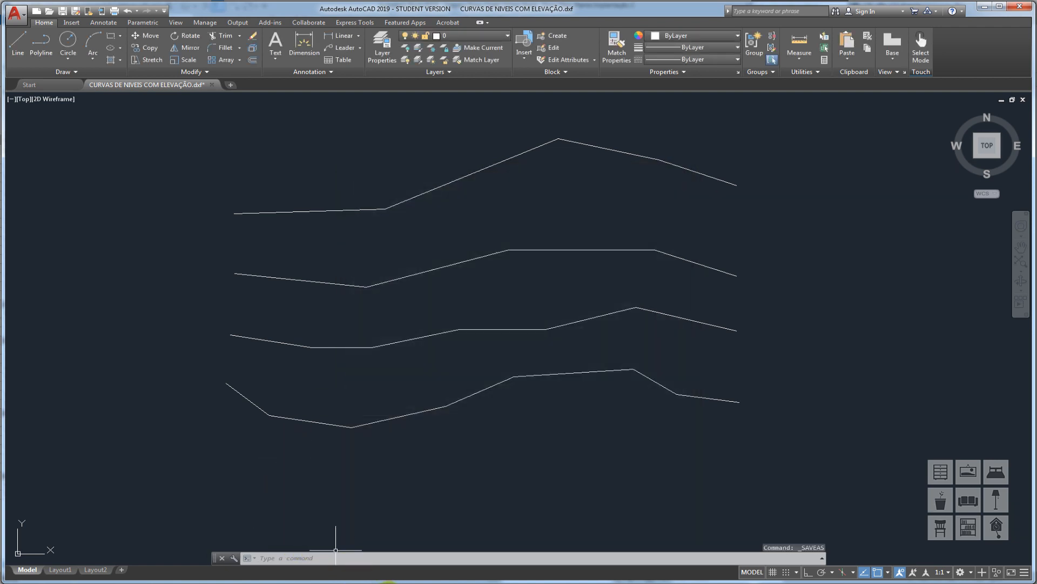
left_click(334, 583)
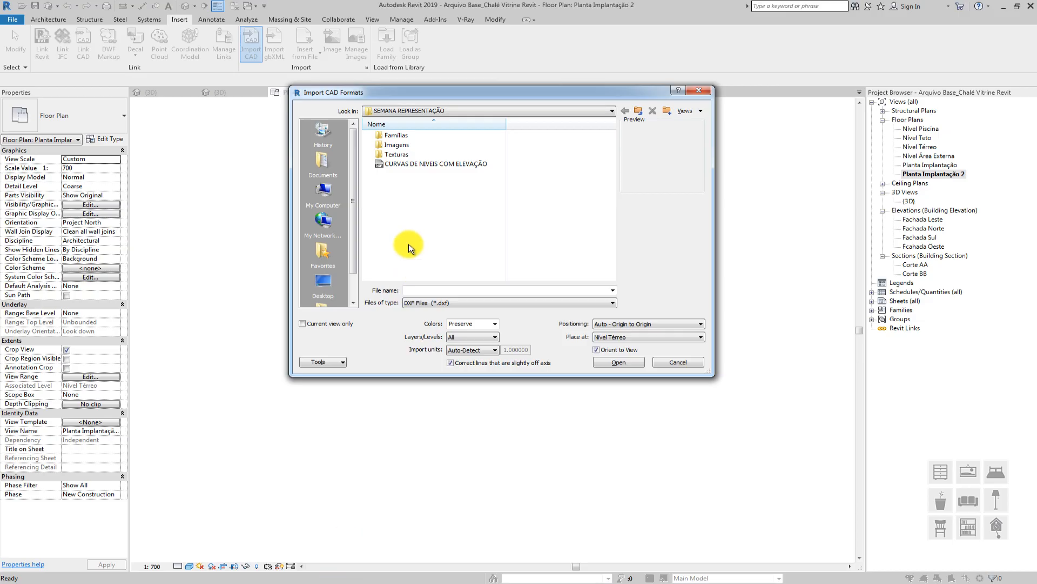
Set the import file type to DWG and choose the IMPLANTAÇÃO drawing
left_click(441, 303)
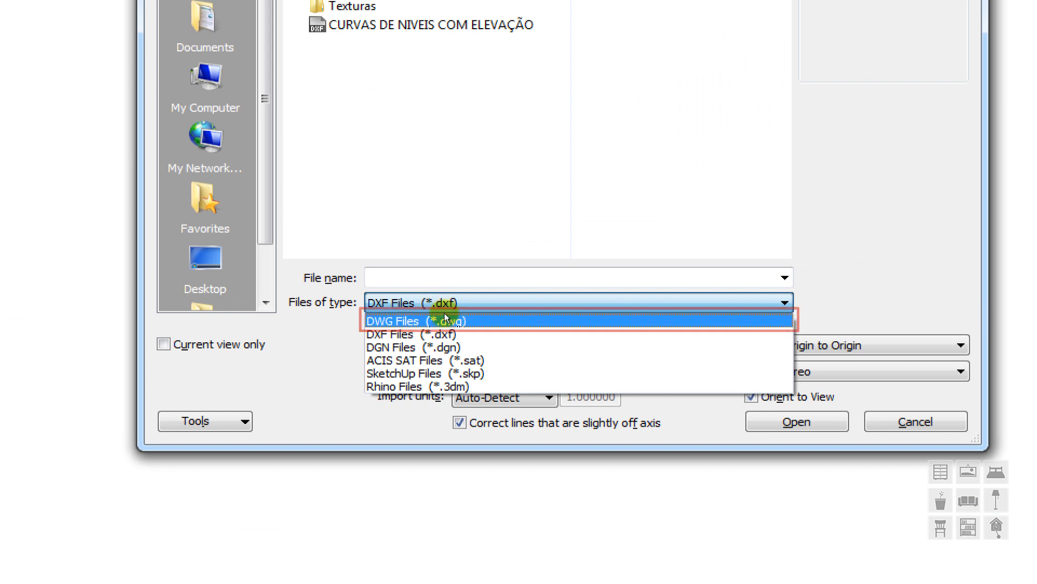
left_click(444, 315)
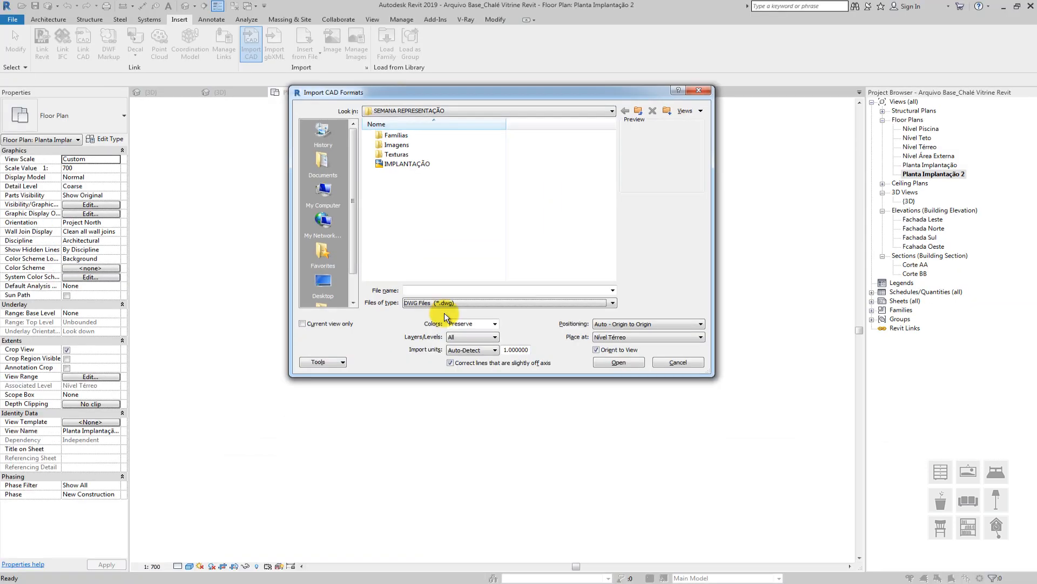
left_click(435, 228)
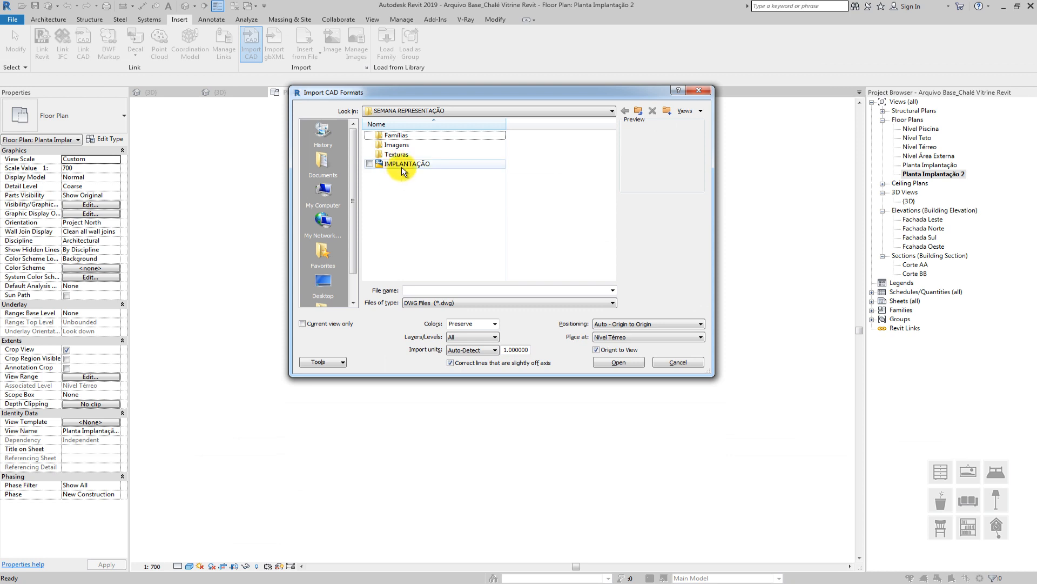
left_click(403, 165)
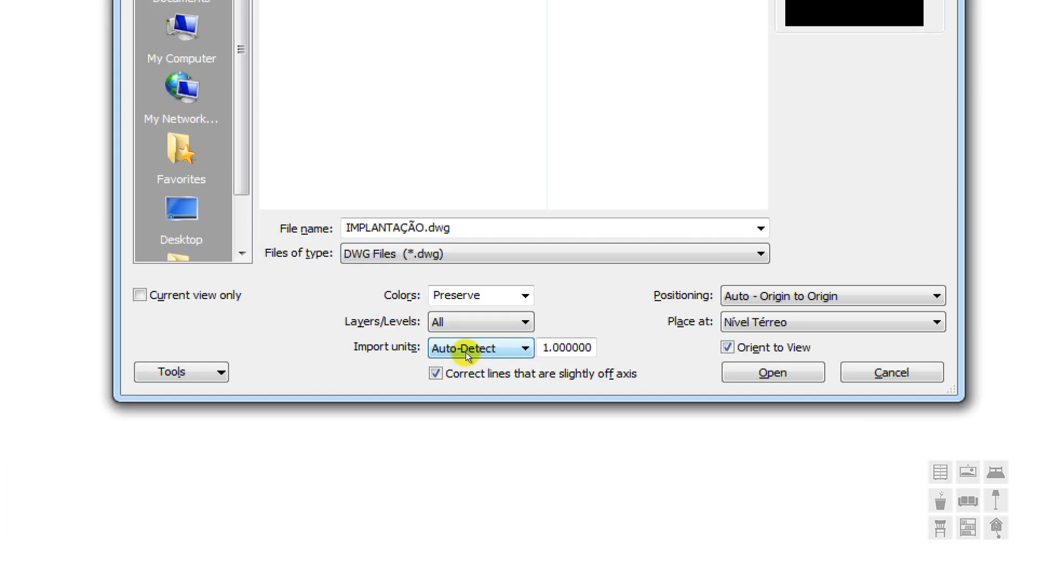
Set the import units to meter and restrict the imported drawing to the current view only
left_click(467, 353)
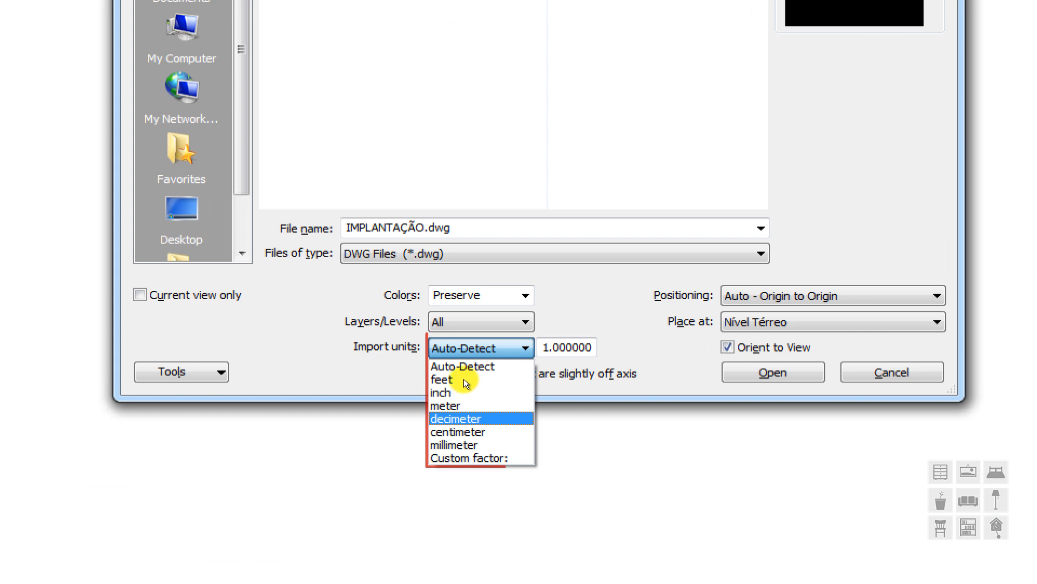
left_click(462, 406)
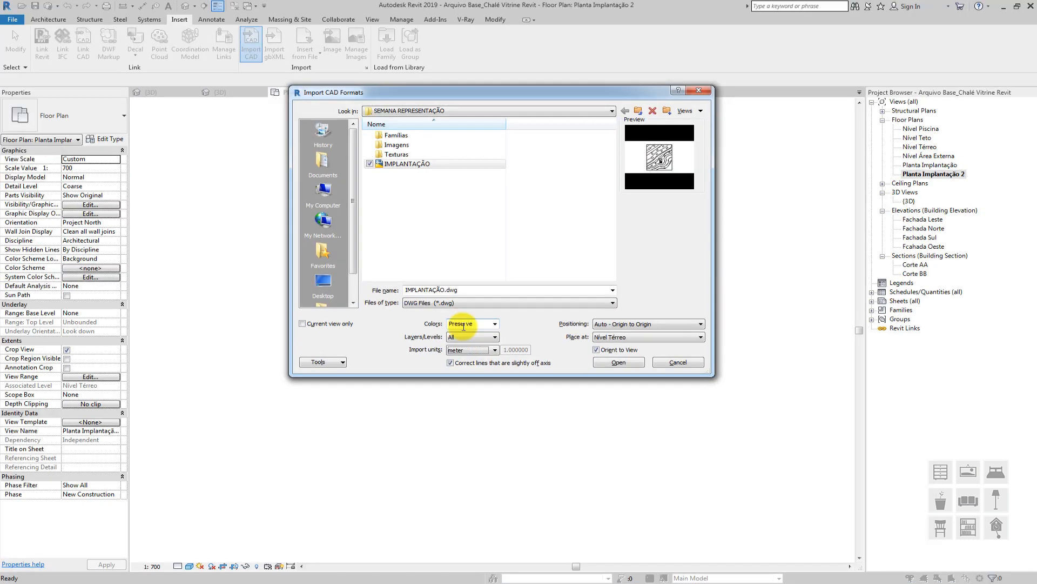
left_click(470, 350)
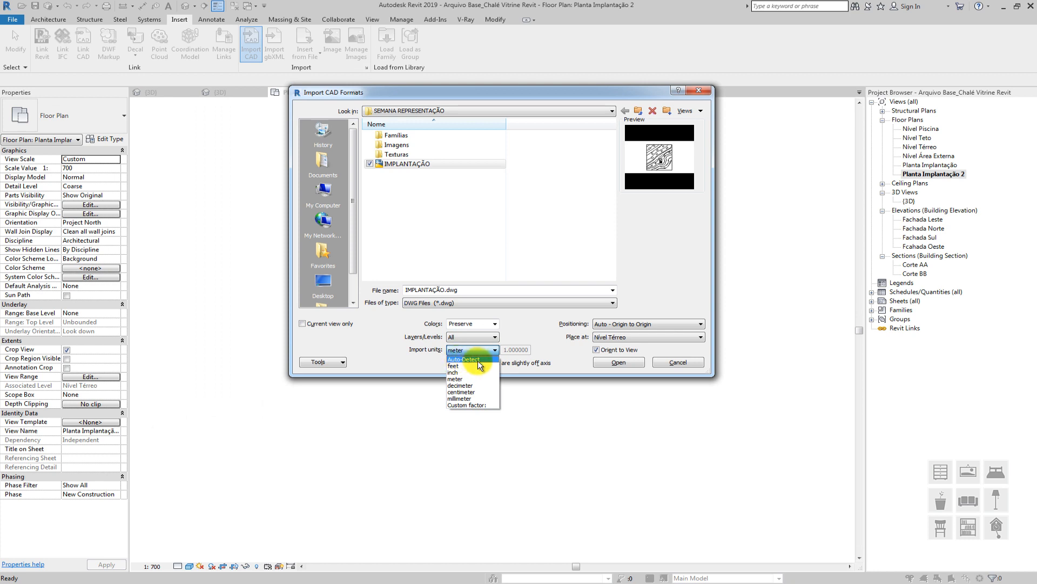
left_click(474, 352)
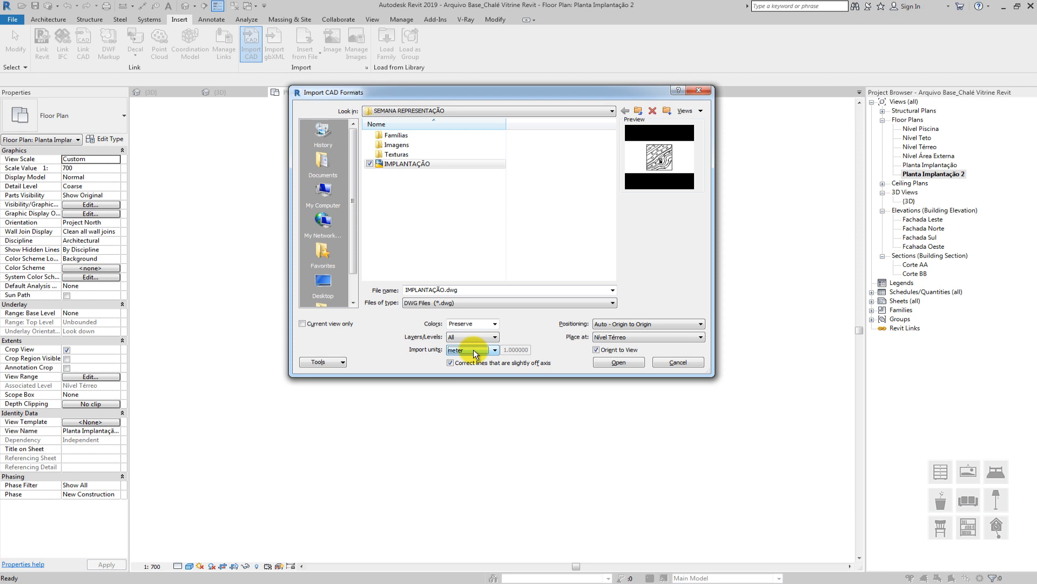
left_click(475, 354)
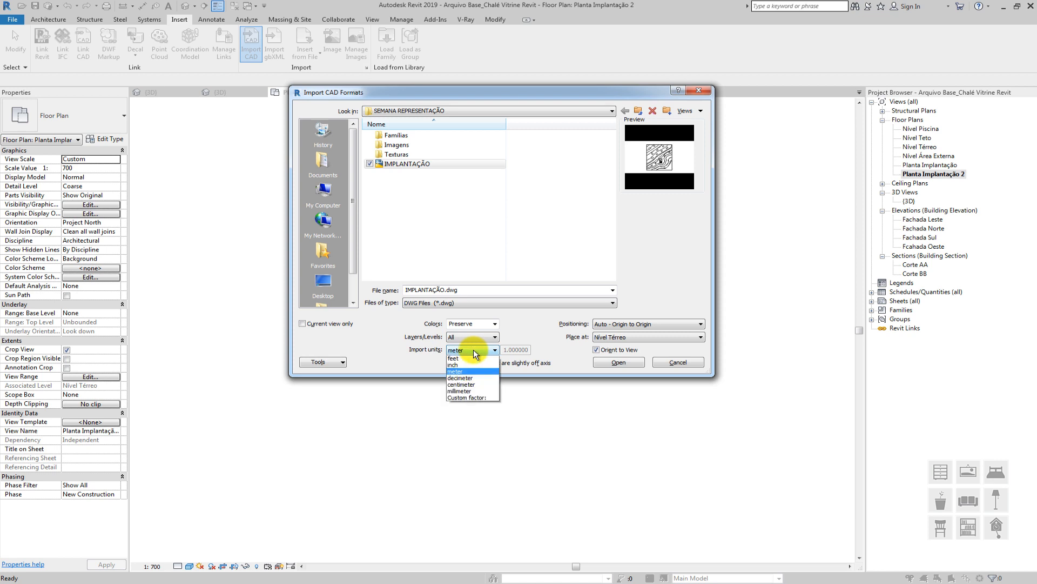
left_click(461, 377)
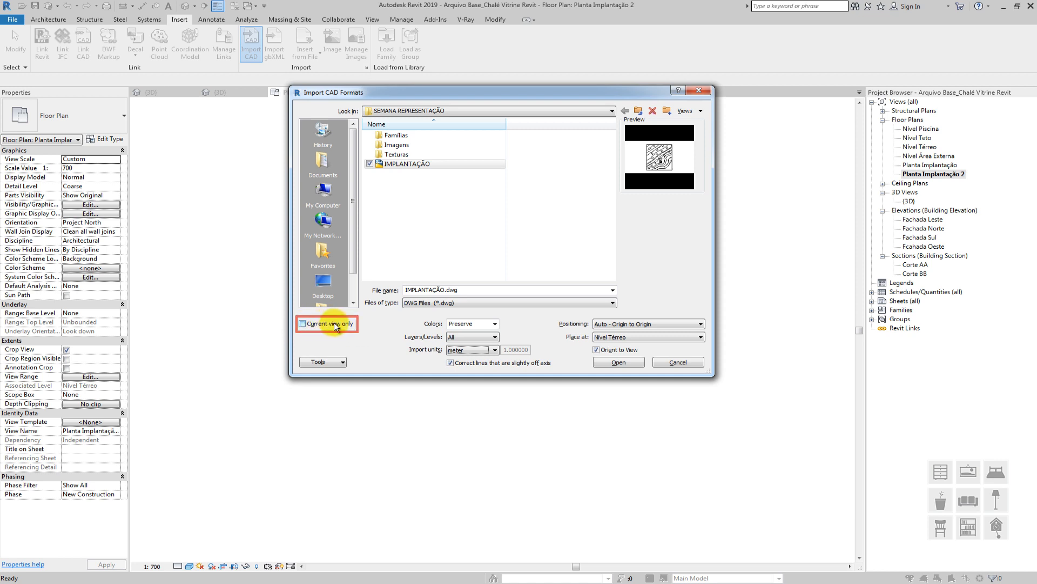
left_click(303, 324)
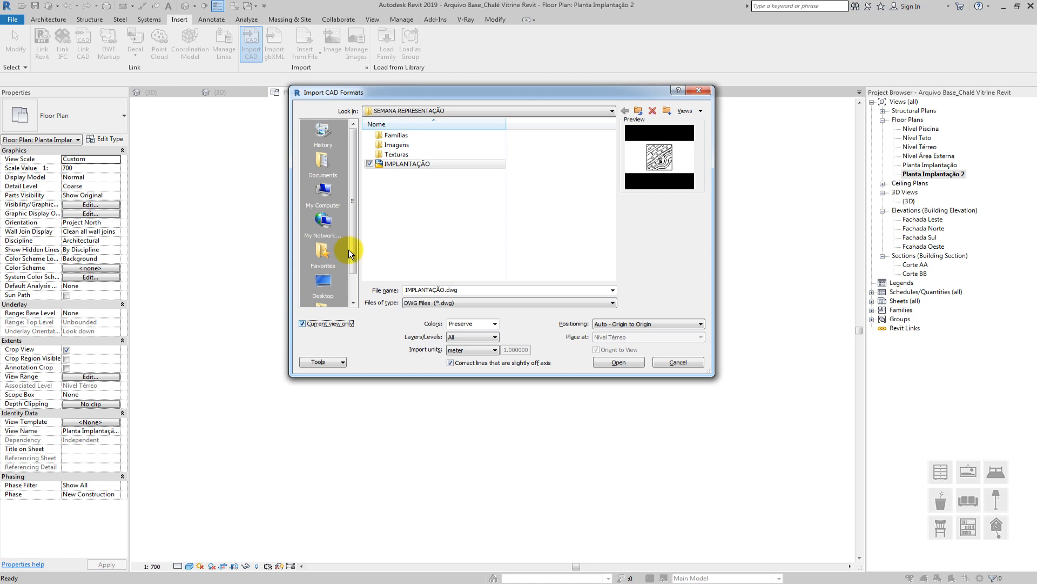
left_click_drag(418, 93, 453, 181)
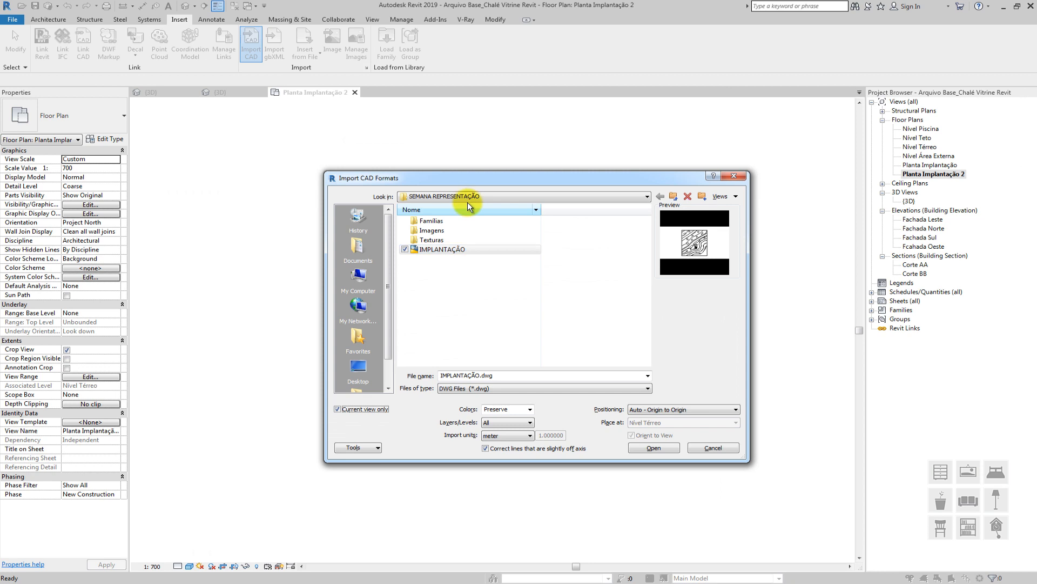
Import the selected IMPLANTAÇÃO drawing into the plan with Auto - Origin to Origin positioning
left_click_drag(462, 181, 455, 151)
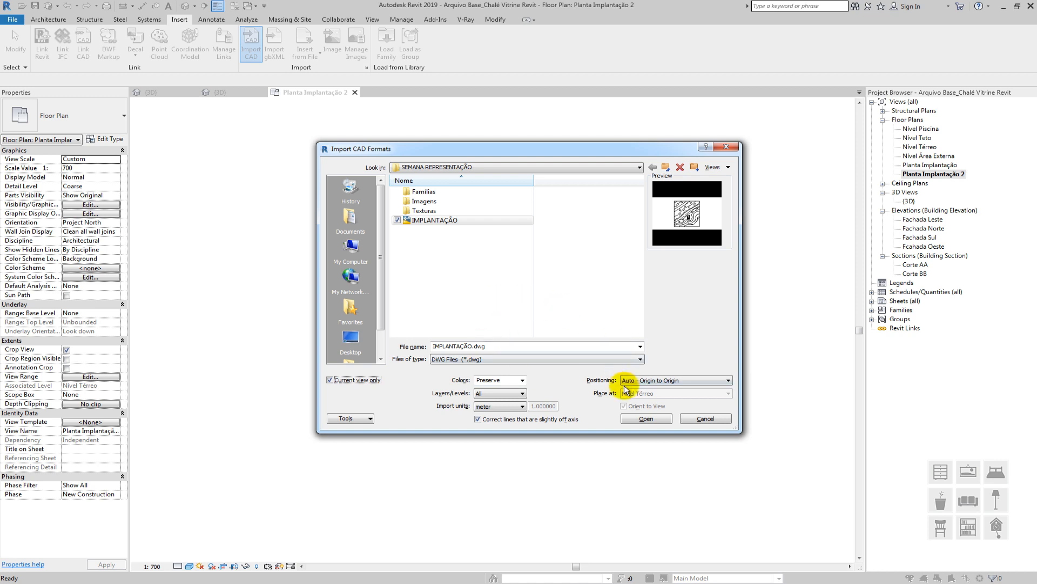
left_click(456, 219)
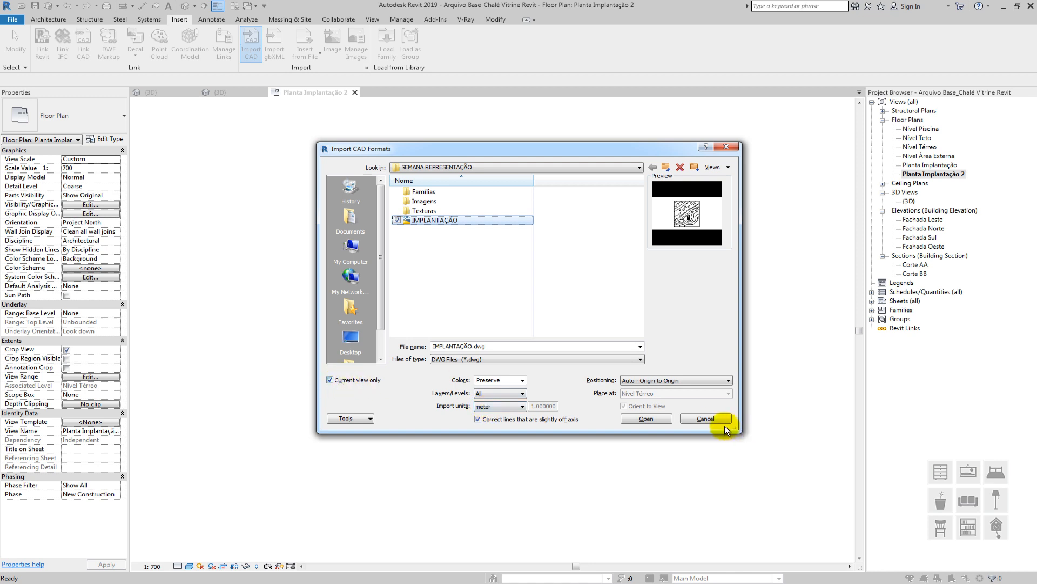
left_click(647, 419)
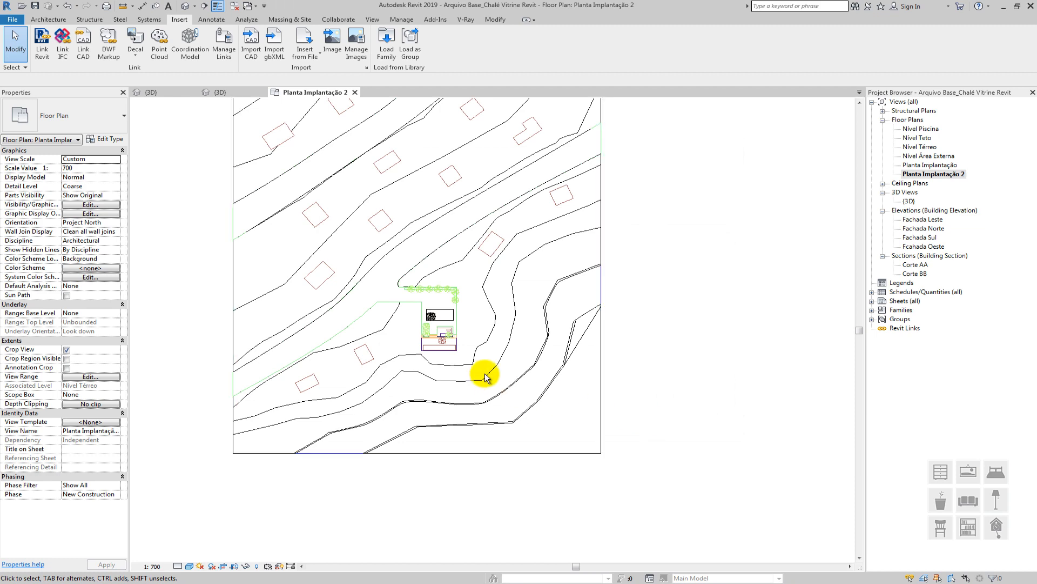
middle_click_drag(486, 375, 541, 431)
scroll(452, 333, "up", 1)
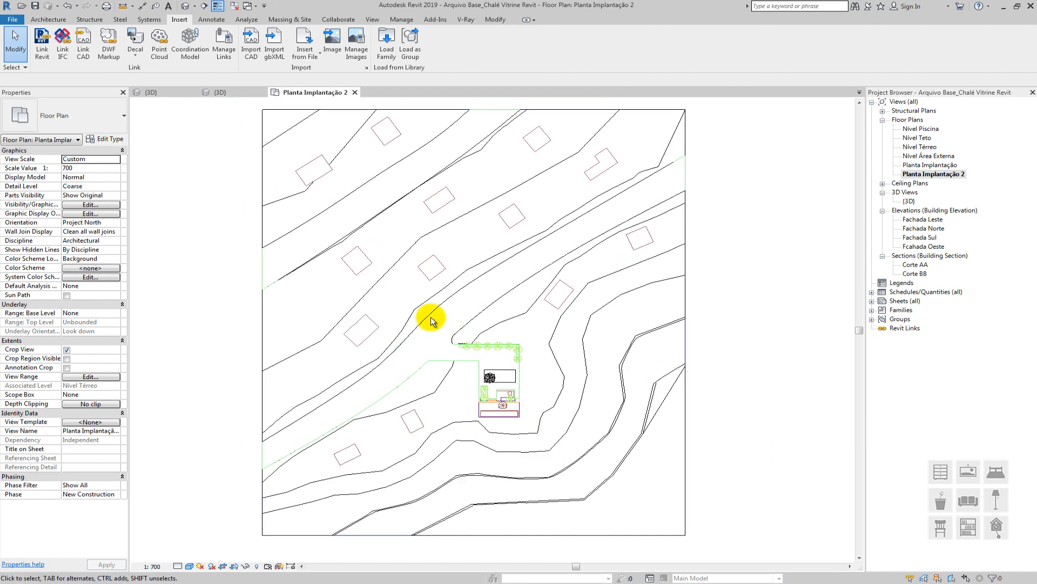
Select the imported site drawing to inspect it as a single import symbol, and deselect it
left_click(393, 205)
scroll(393, 205, "up", 1)
scroll(392, 206, "up", 1)
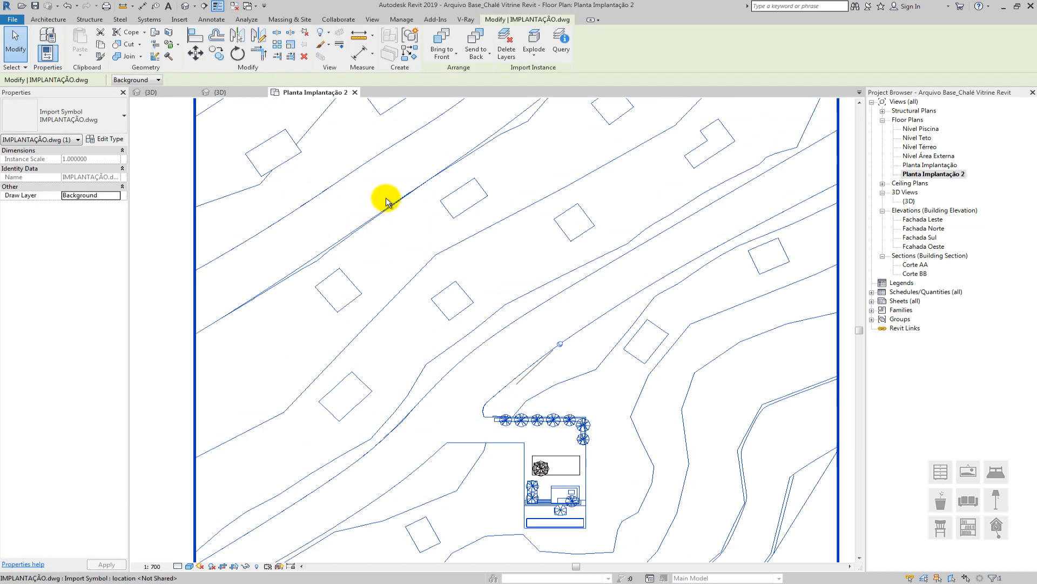
left_click(40, 129)
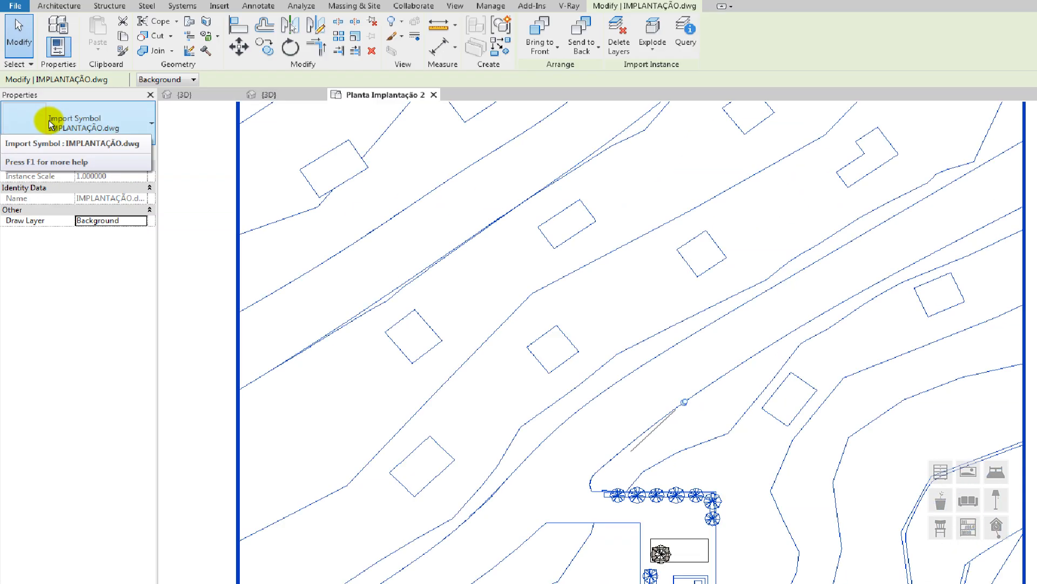
left_click(190, 246)
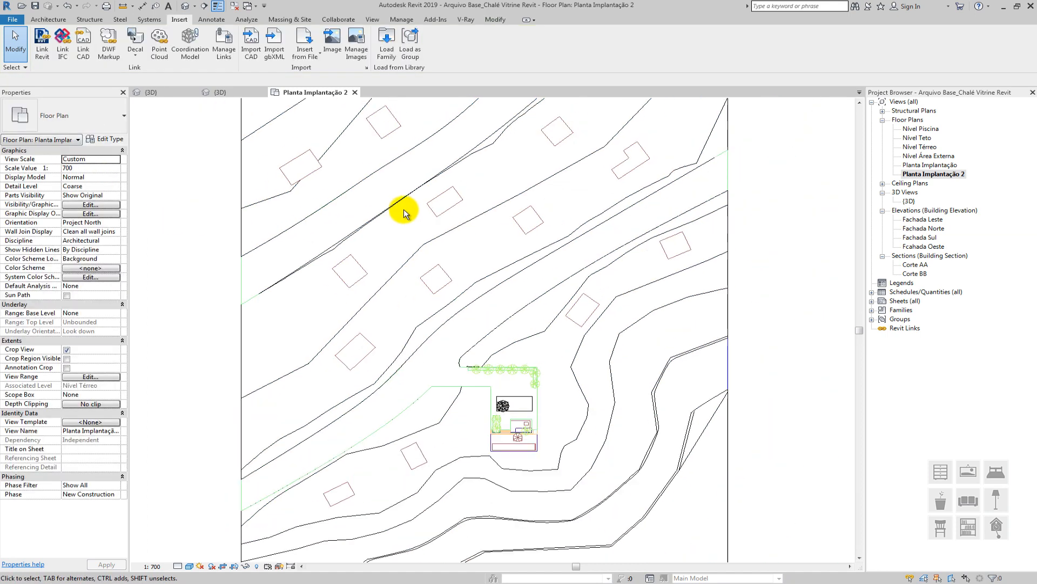
scroll(404, 213, "down", 2)
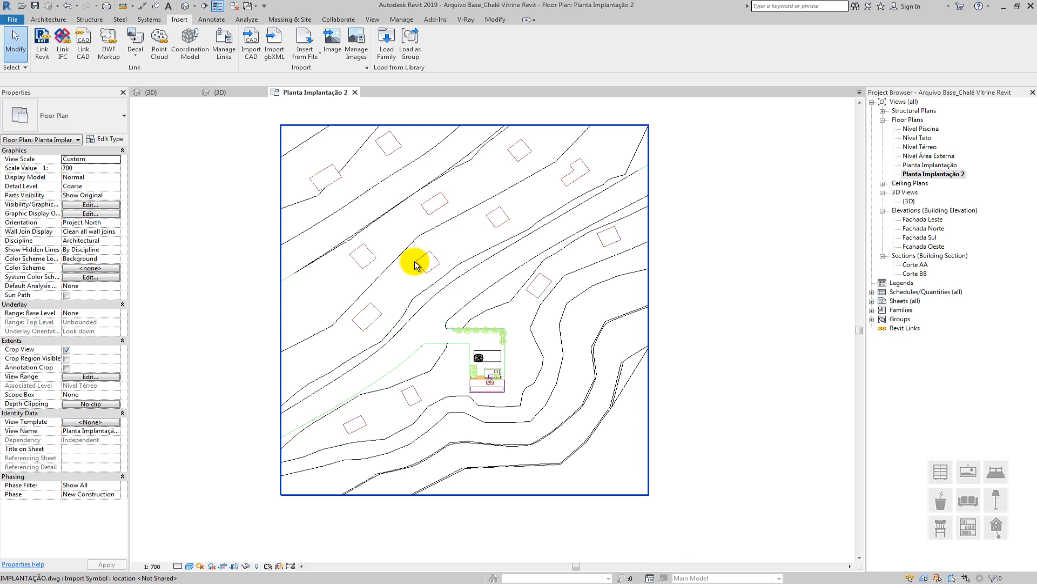
Start a toposurface with point placement at an absolute elevation of 0
left_click(295, 21)
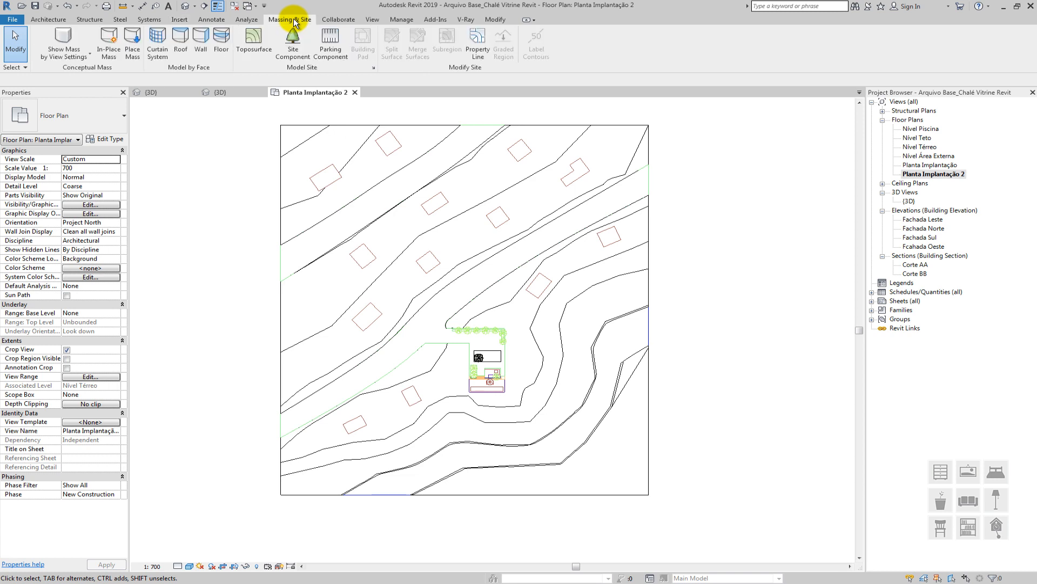
left_click(254, 39)
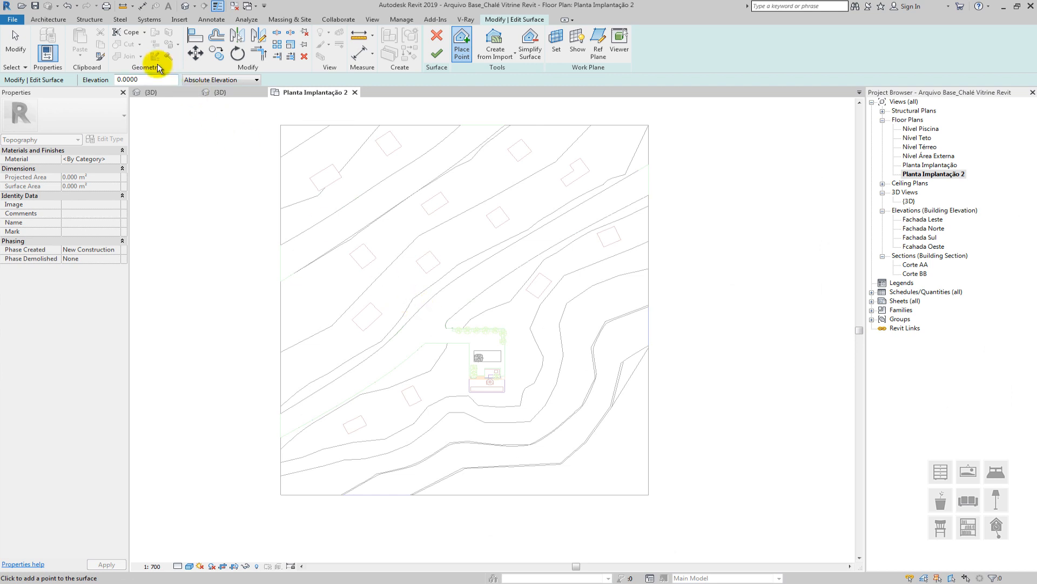
left_click(138, 79)
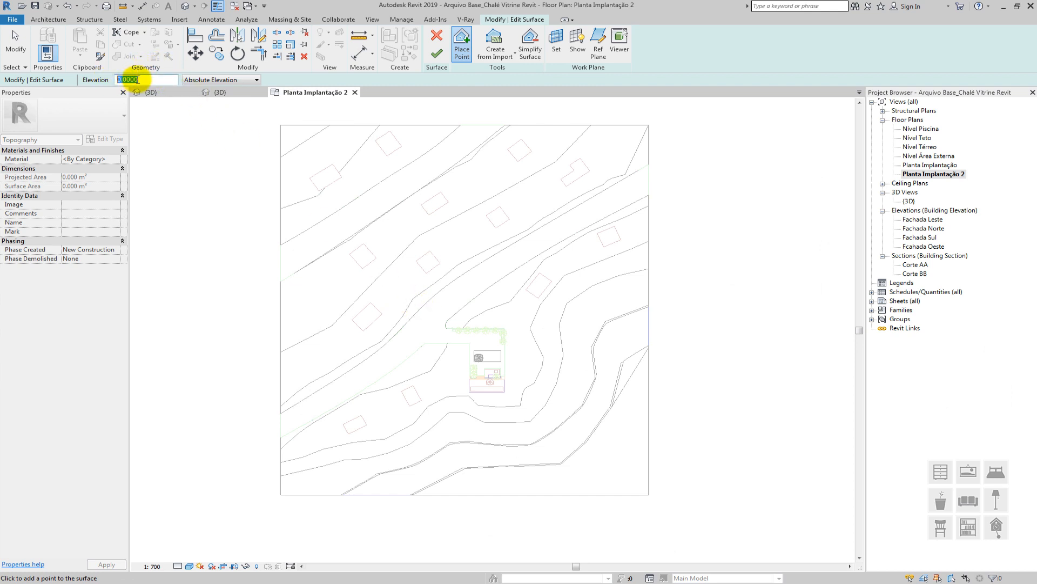
left_click_drag(133, 80, 114, 80)
left_click_drag(116, 80, 137, 79)
left_click(326, 357)
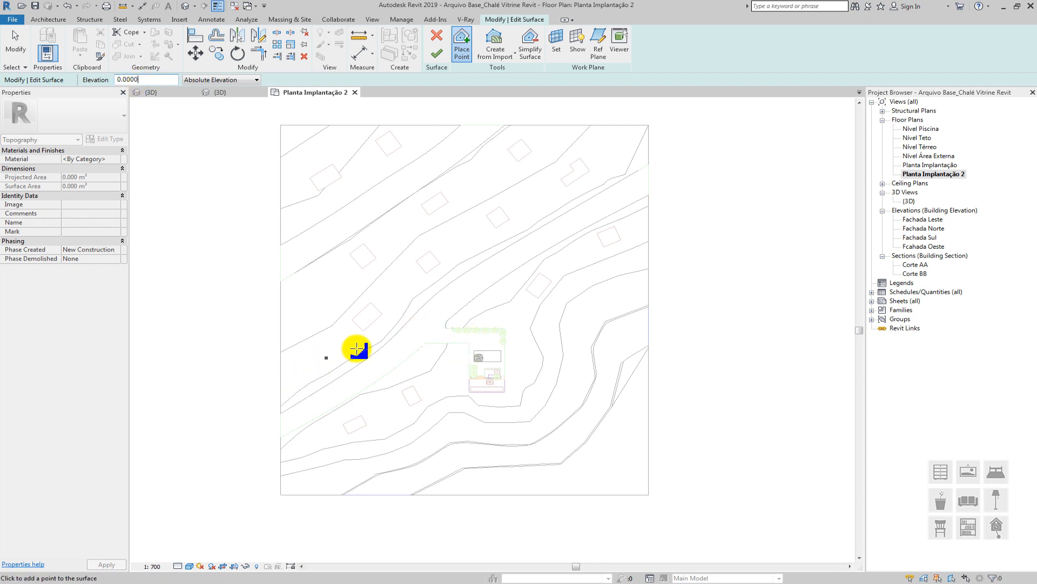
Switch to the 3D view of the finished Chalé Vitrine Revit project and open its terrain surface for editing
left_click(180, 97)
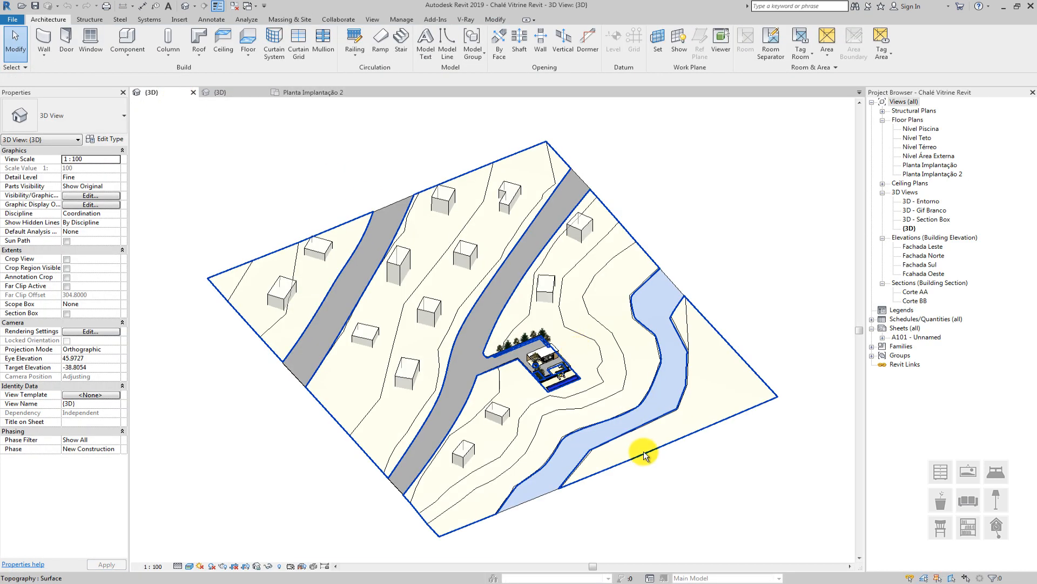
scroll(638, 459, "up", 1)
left_click(389, 395)
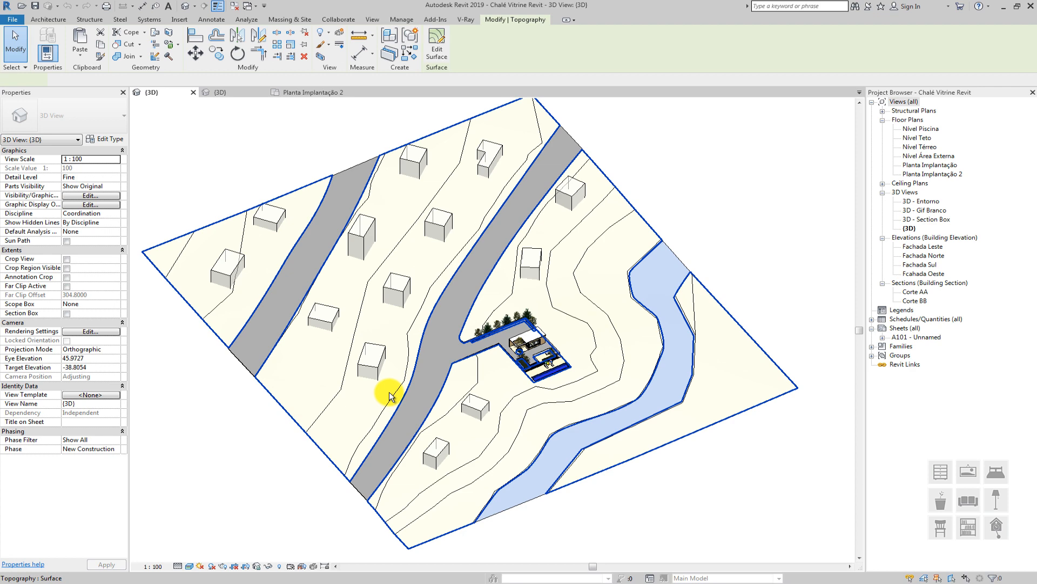
left_click(444, 51)
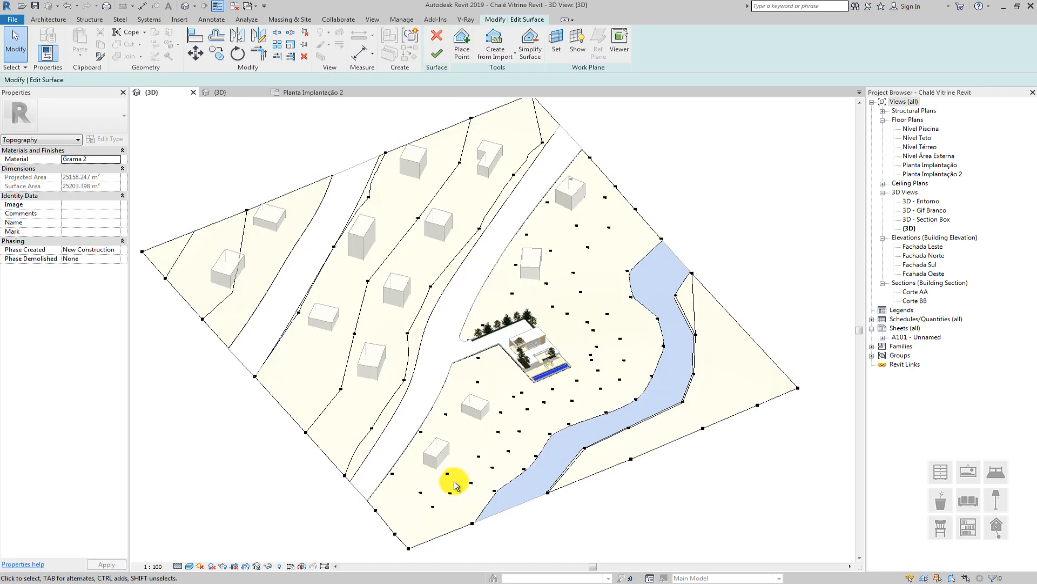
scroll(435, 483, "up", 2)
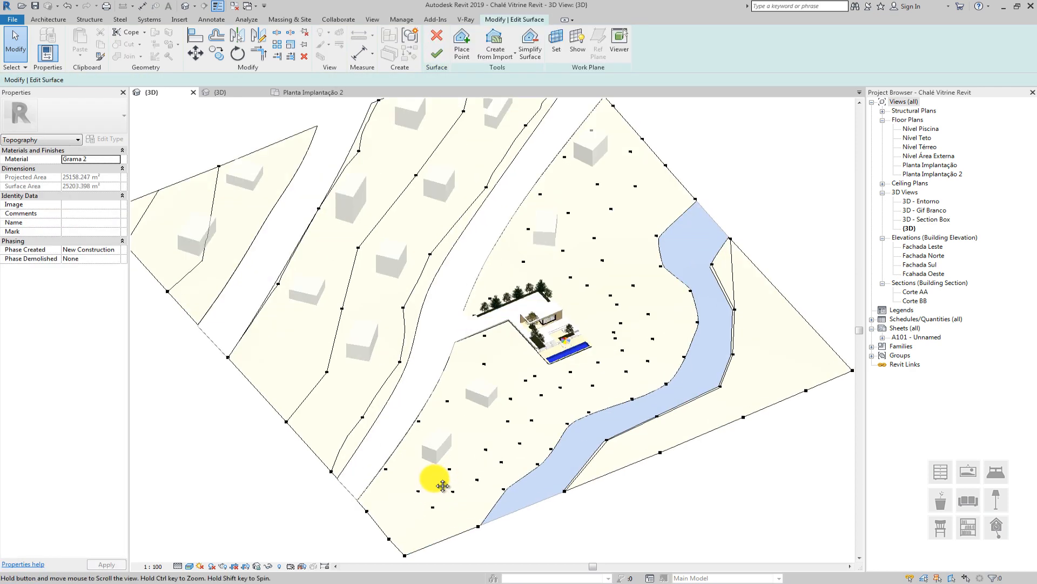
Set the 3D view to Wireframe and examine how the surface points follow the contour lines
left_click(189, 566)
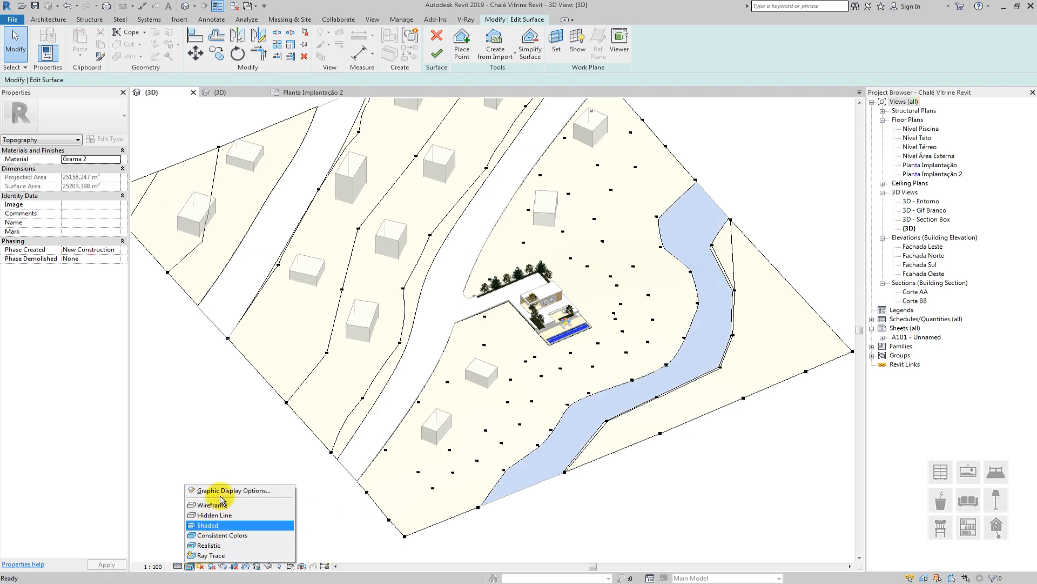
left_click(215, 453)
left_click(178, 565)
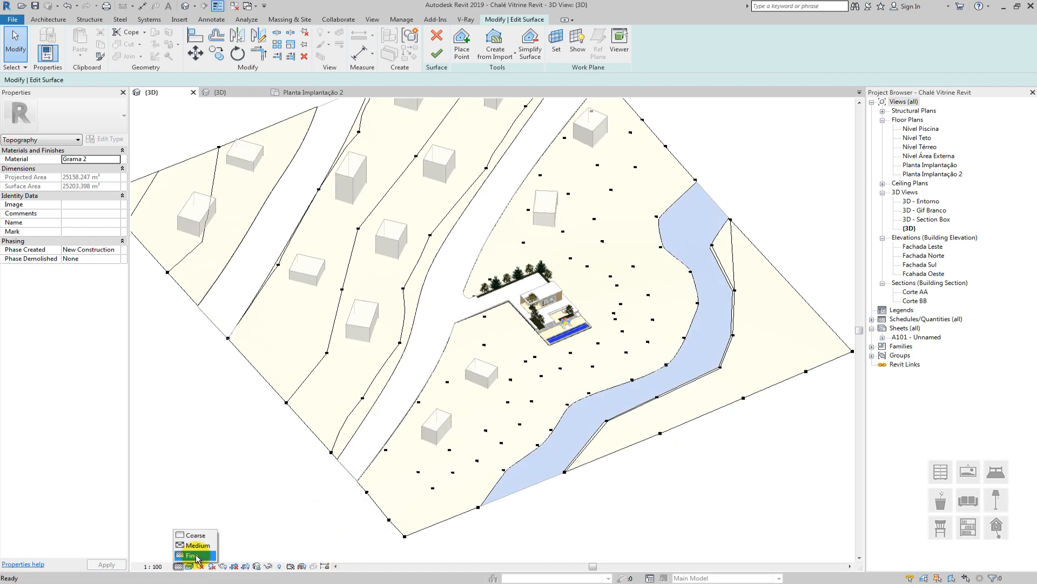
left_click(189, 566)
left_click(210, 500)
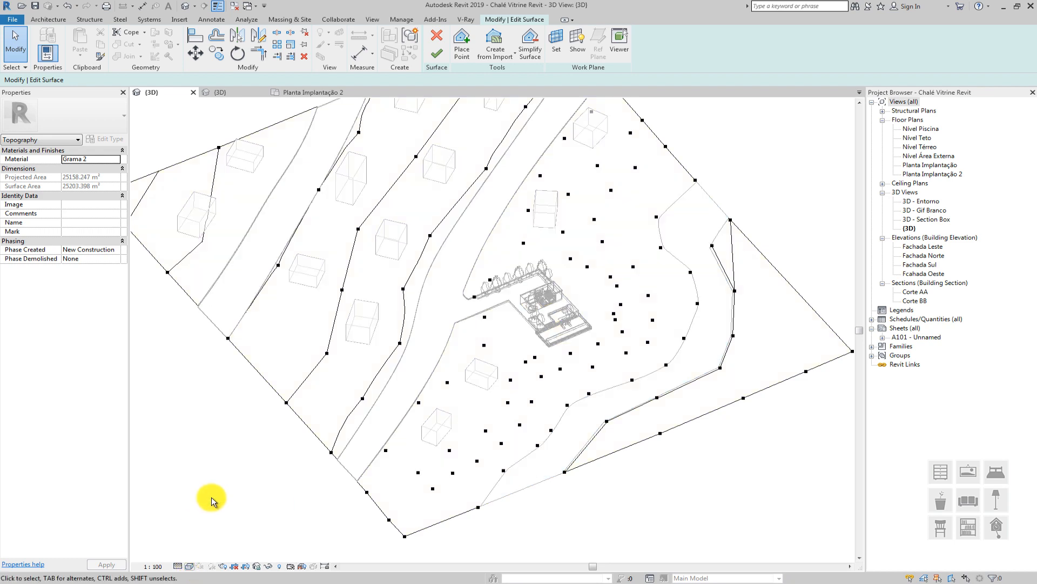
middle_click_drag(454, 388, 410, 465, "shift")
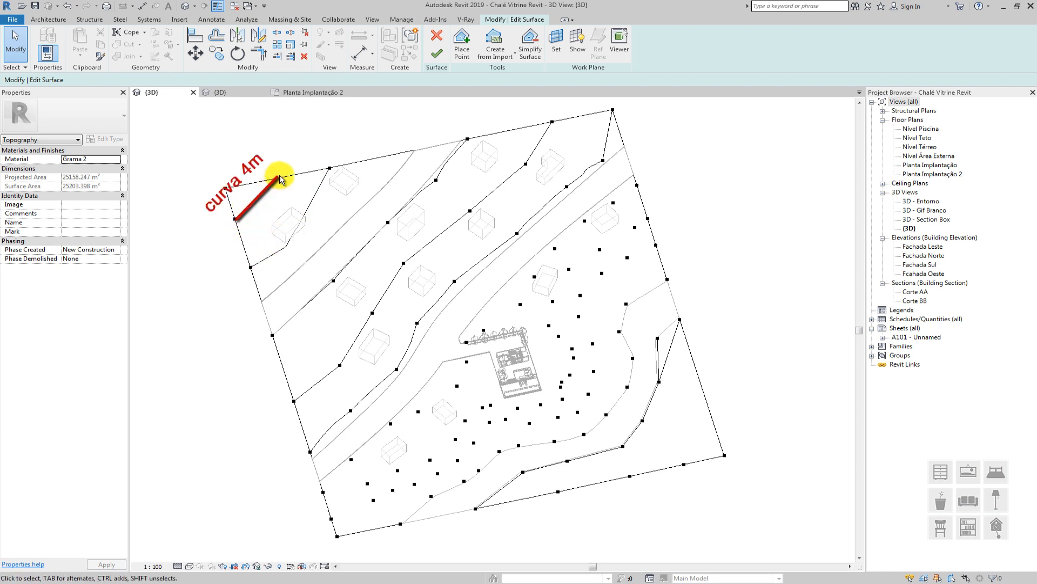
left_click(225, 188)
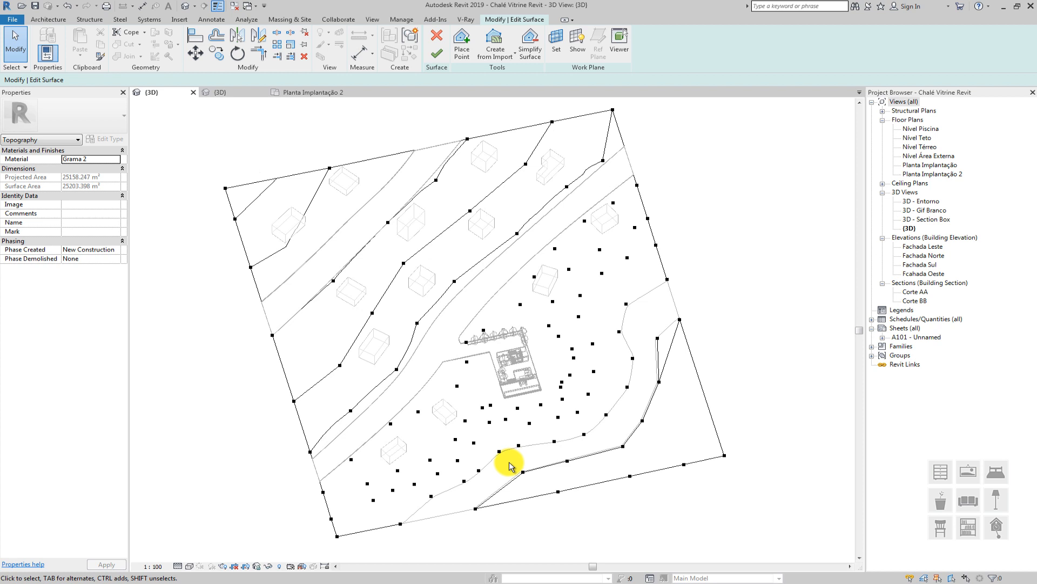
middle_click_drag(505, 459, 476, 411)
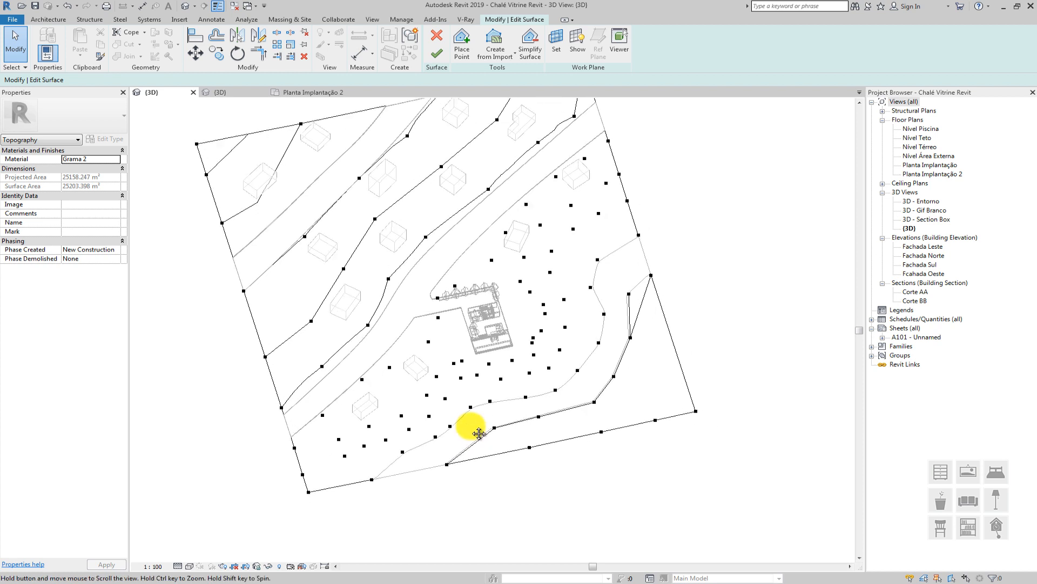
Finish the terrain surface edit and set the 3D view's visual style to Consistent Colors
left_click(438, 54)
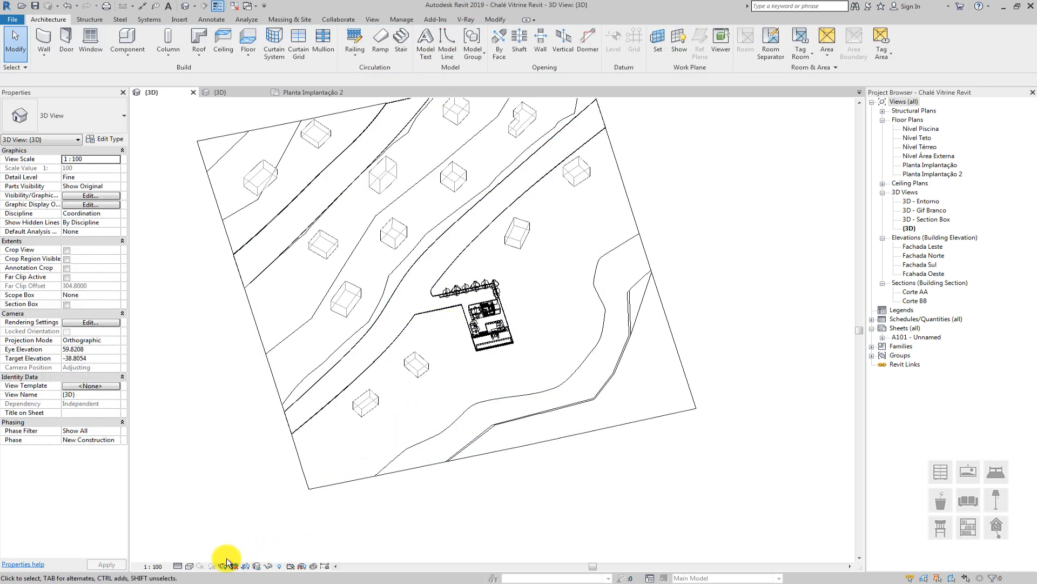
left_click(189, 566)
left_click(232, 536)
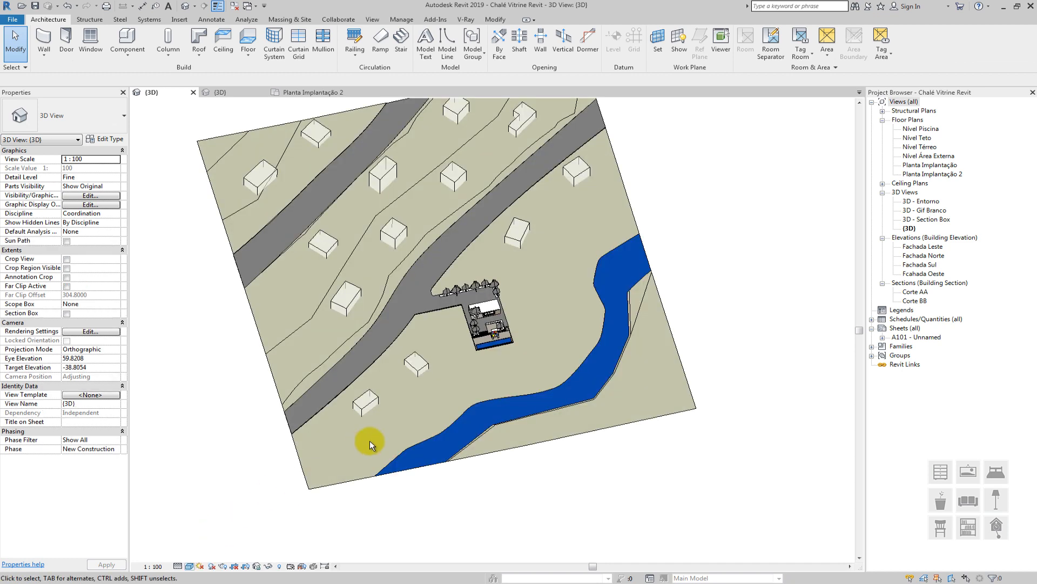
Open the finished project's Planta Implantação 2 floor plan and examine the modelled site
double_click(942, 174)
scroll(452, 469, "up", 1)
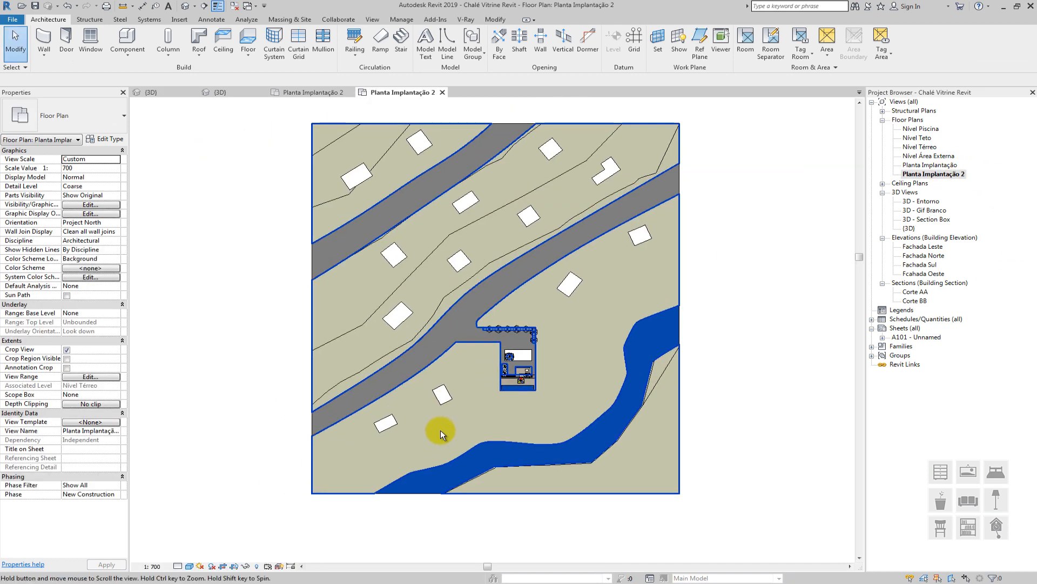
scroll(361, 454, "up", 2)
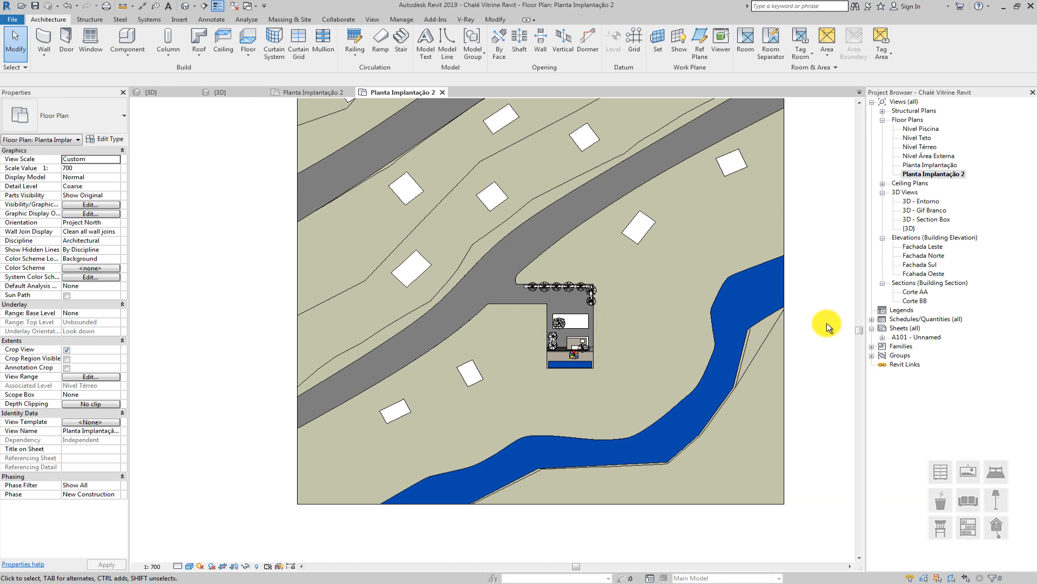
Close the inactive views, return to the base project's Planta Implantação 2 and reactivate Place Point for the toposurface
left_click(237, 6)
left_click(167, 92)
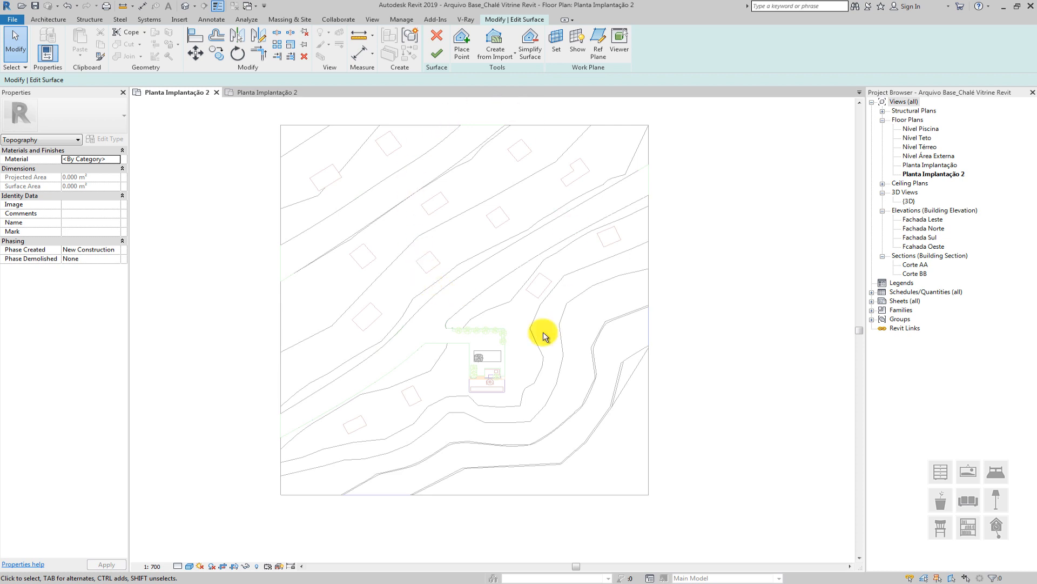
left_click(462, 49)
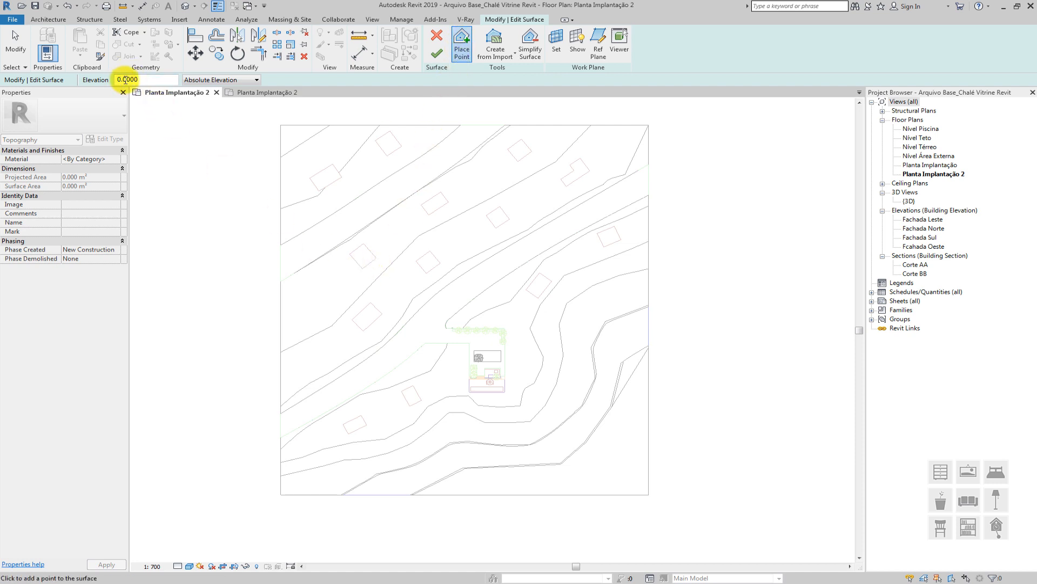
Place the first four toposurface points at elevation 0 along the contour, starting where it meets the site's west boundary
scroll(287, 368, "up", 5)
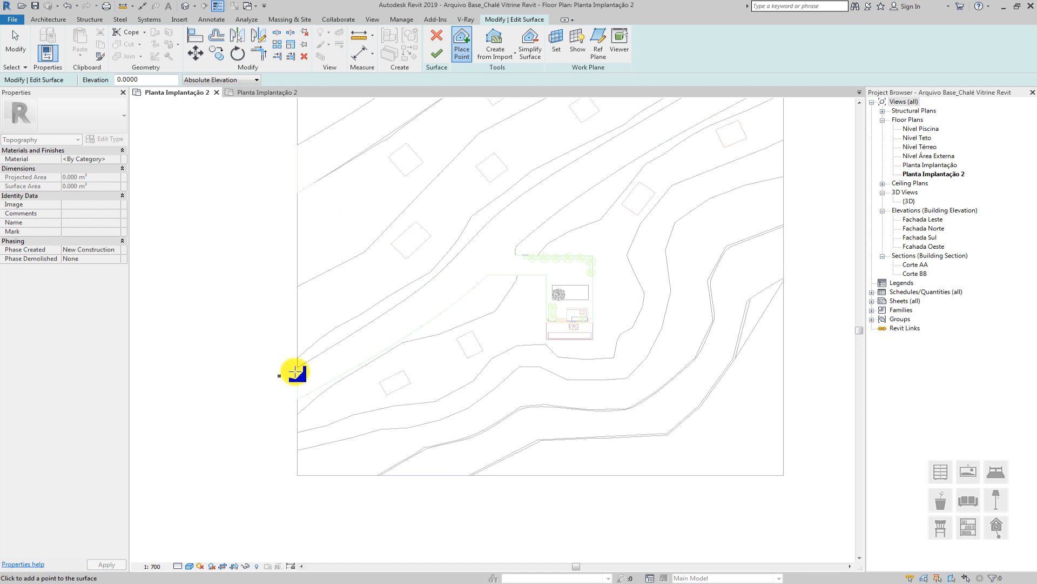
scroll(327, 360, "down", 4)
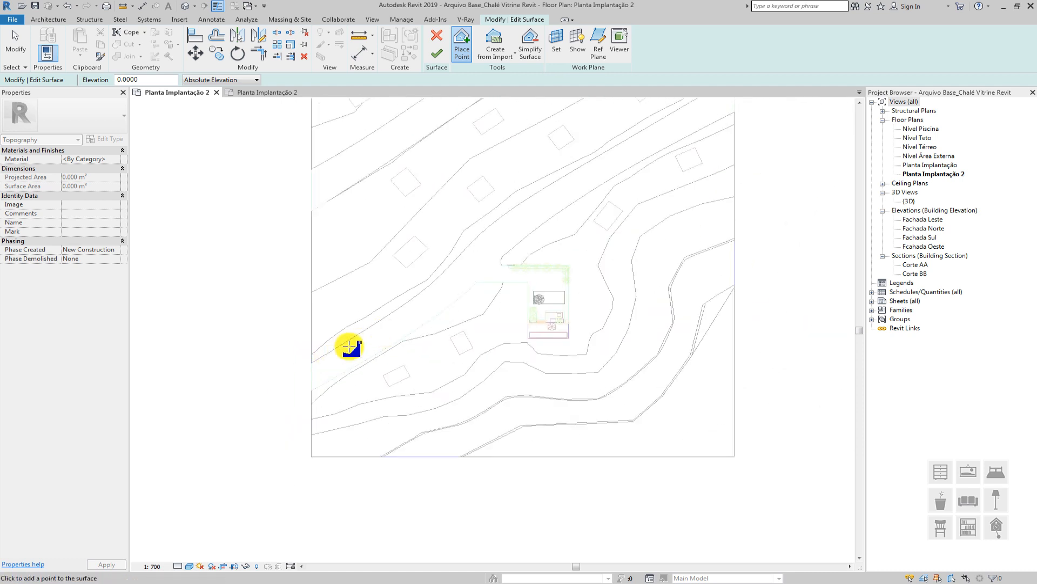
scroll(294, 351, "up", 4)
scroll(294, 351, "up", 2)
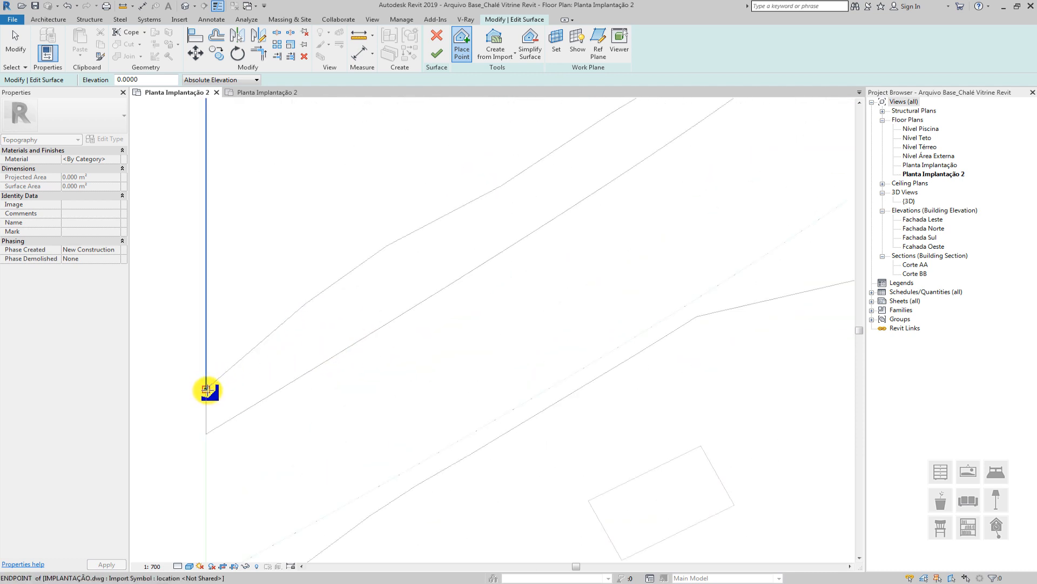
left_click(306, 304)
left_click(387, 245)
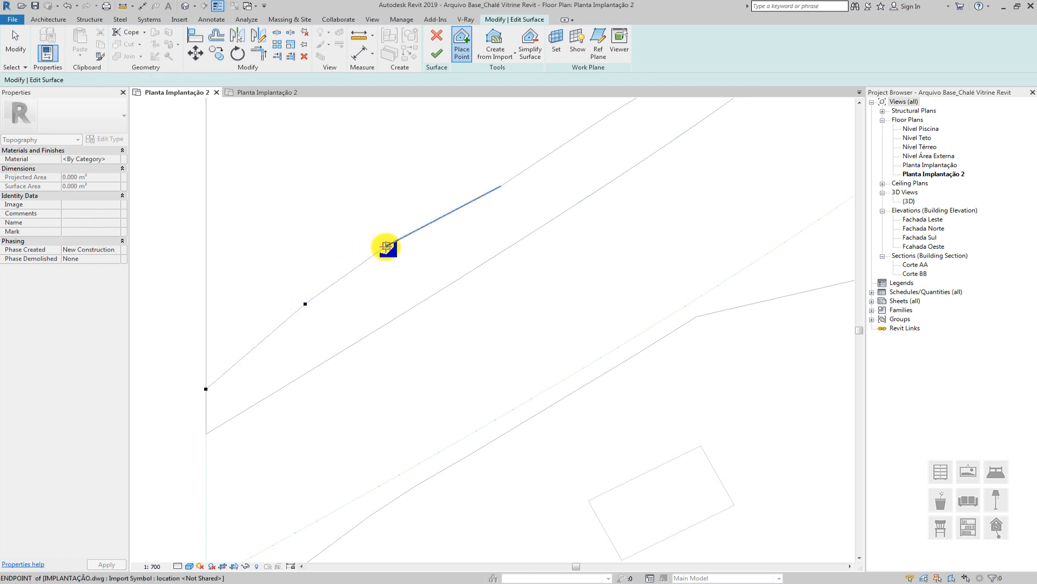
left_click(500, 188)
scroll(500, 191, "down", 2)
middle_click_drag(437, 288, 278, 465)
scroll(368, 341, "up", 1)
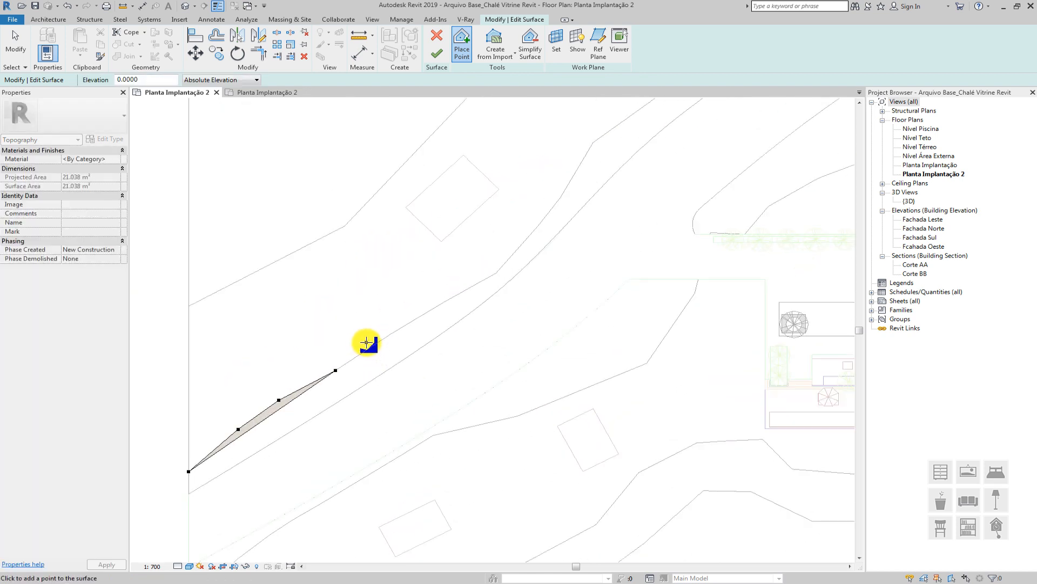
Add three surface points at elevation 0 along the straight stretch of the contour, up to where it turns north
left_click(397, 331)
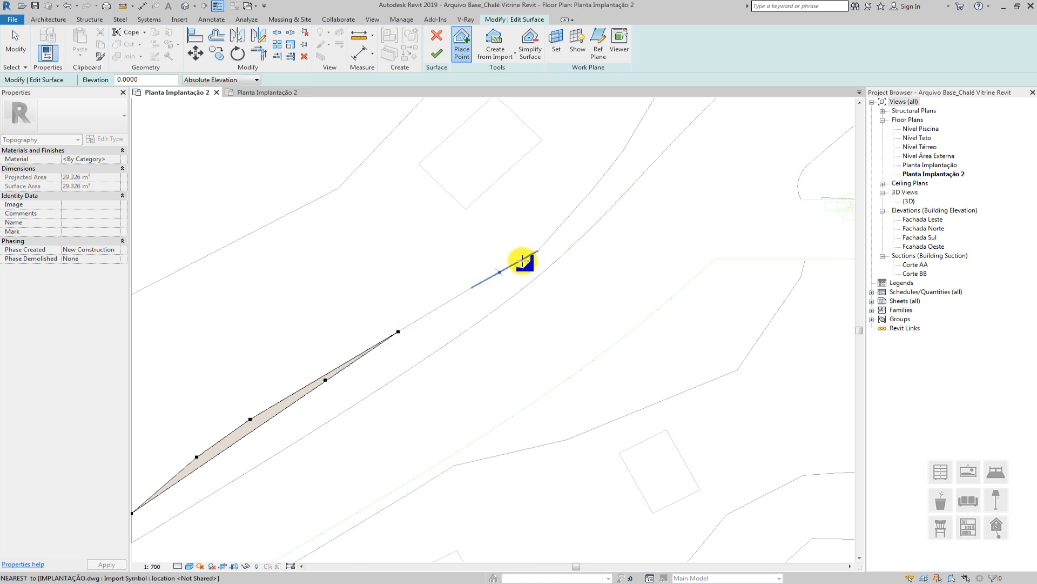
left_click(473, 287)
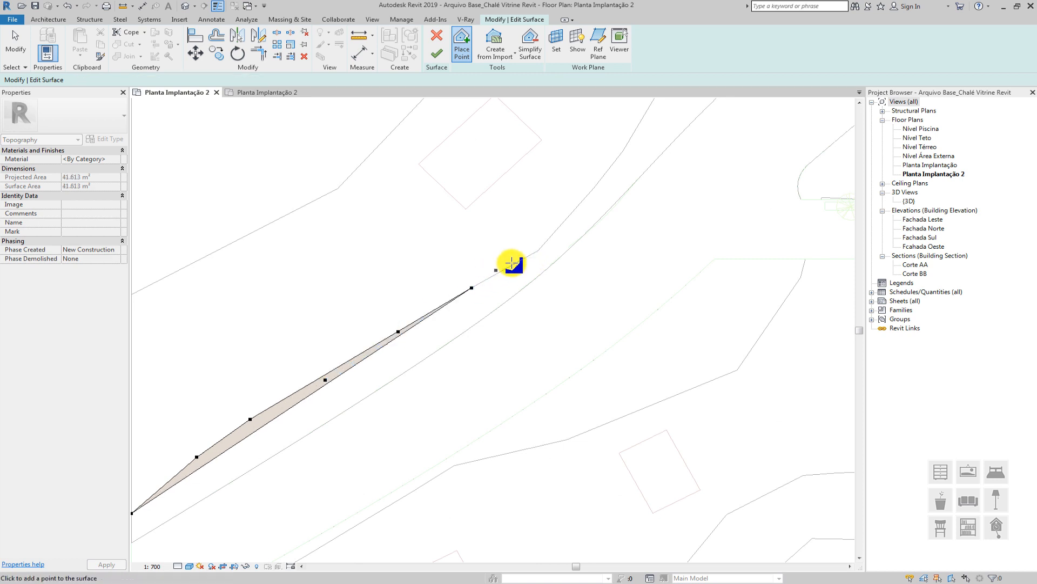
left_click(541, 250)
scroll(503, 354, "down", 2)
scroll(518, 328, "up", 1)
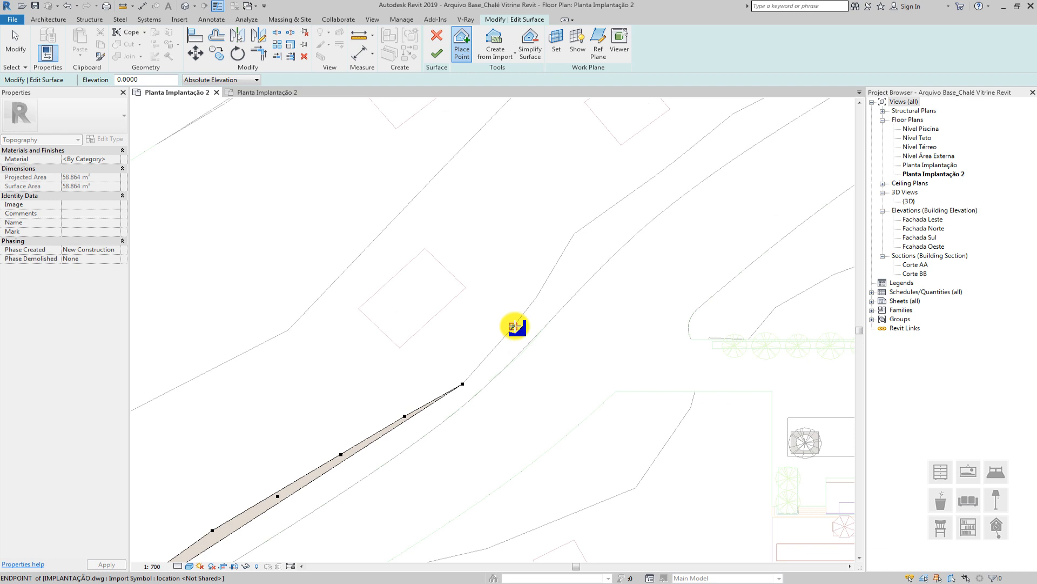
Add three elevation 0 points on the contour's vertices through the steep bend north-west of the chalet
left_click(514, 326)
left_click(536, 297)
left_click(575, 234)
scroll(573, 240, "down", 4)
middle_click_drag(573, 257, 425, 381)
scroll(427, 377, "up", 3)
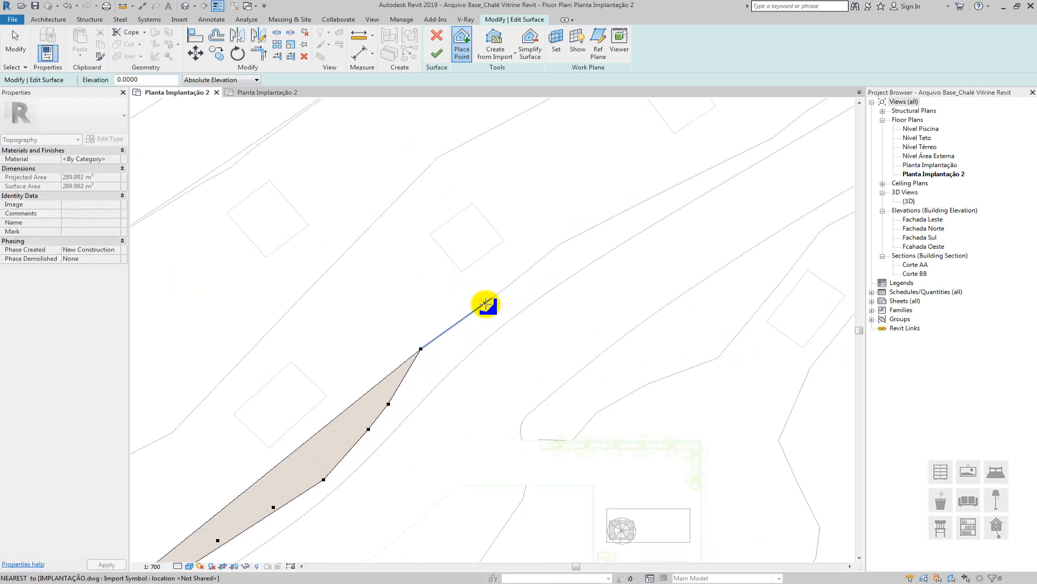
Add three elevation 0 points along the contour past the bend, running north-east below the neighbouring square building outlines
left_click(486, 304)
left_click(539, 261)
left_click(560, 244)
scroll(627, 217, "down", 4)
middle_click_drag(627, 217, 449, 332)
scroll(449, 332, "up", 2)
Continue placing elevation 0 points on the contour's vertices up to the stretch below the L-shaped building outline
left_click(458, 318)
left_click(491, 306)
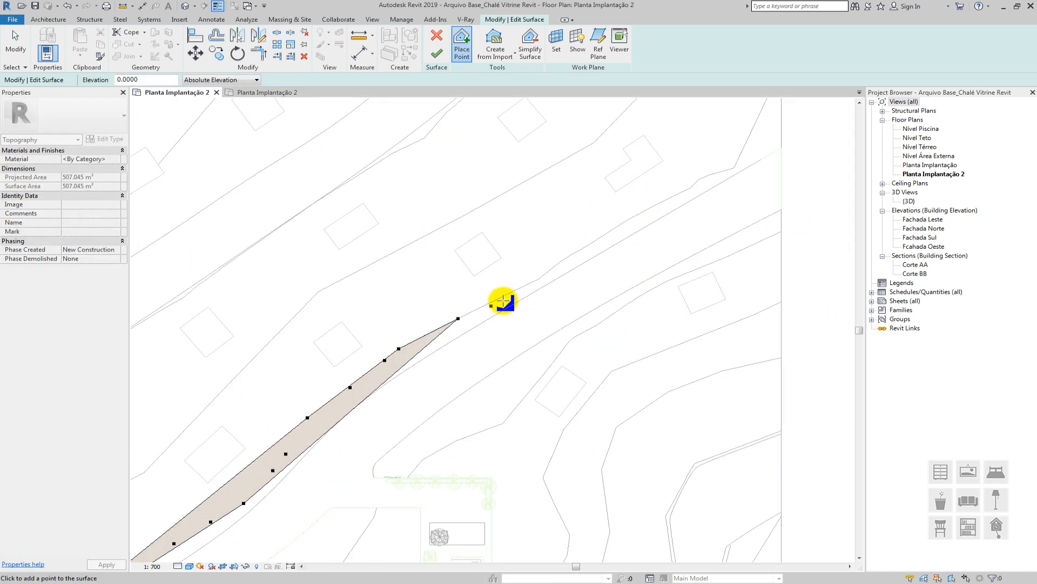
left_click(507, 294)
left_click(538, 278)
left_click(560, 262)
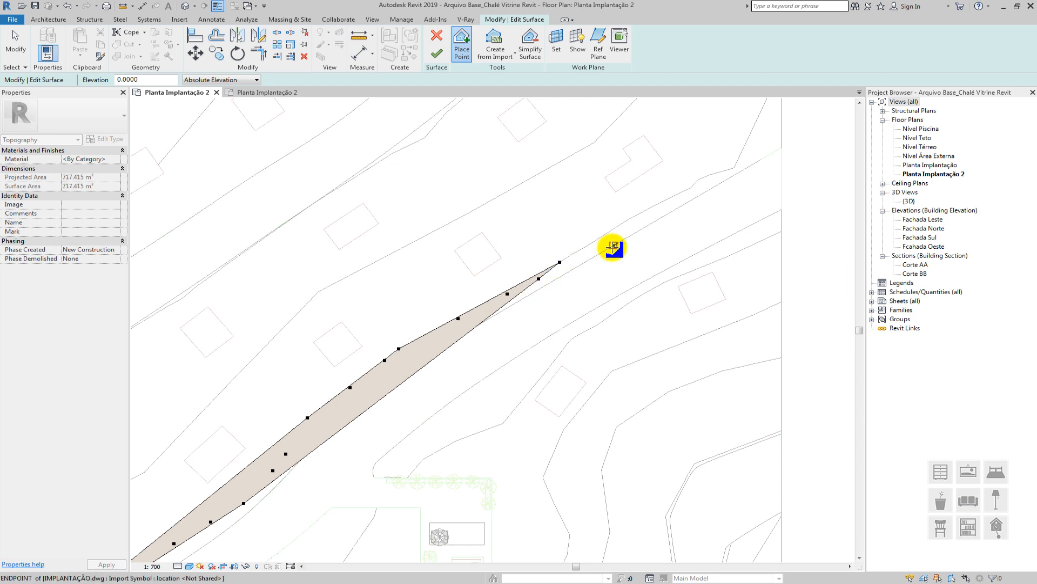
left_click(606, 233)
left_click(652, 209)
scroll(672, 198, "up", 2)
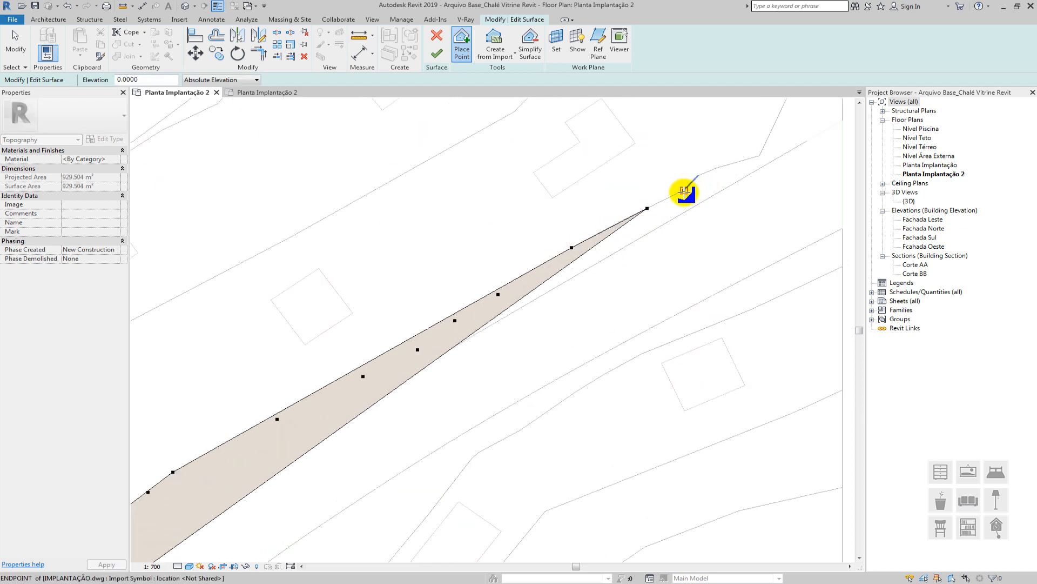
Complete the elevation 0 contour by placing points on its remaining vertices up to the site's north-east corner
left_click(684, 191)
left_click(696, 175)
left_click(714, 168)
left_click(757, 157)
scroll(755, 157, "down", 1)
middle_click_drag(755, 157, 646, 261)
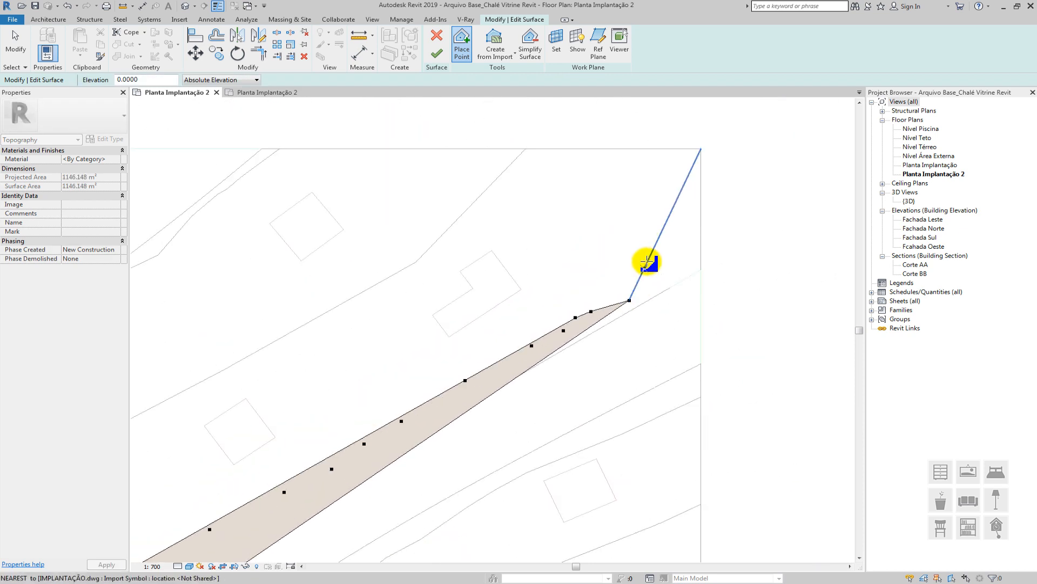
left_click(698, 149)
scroll(623, 237, "down", 2)
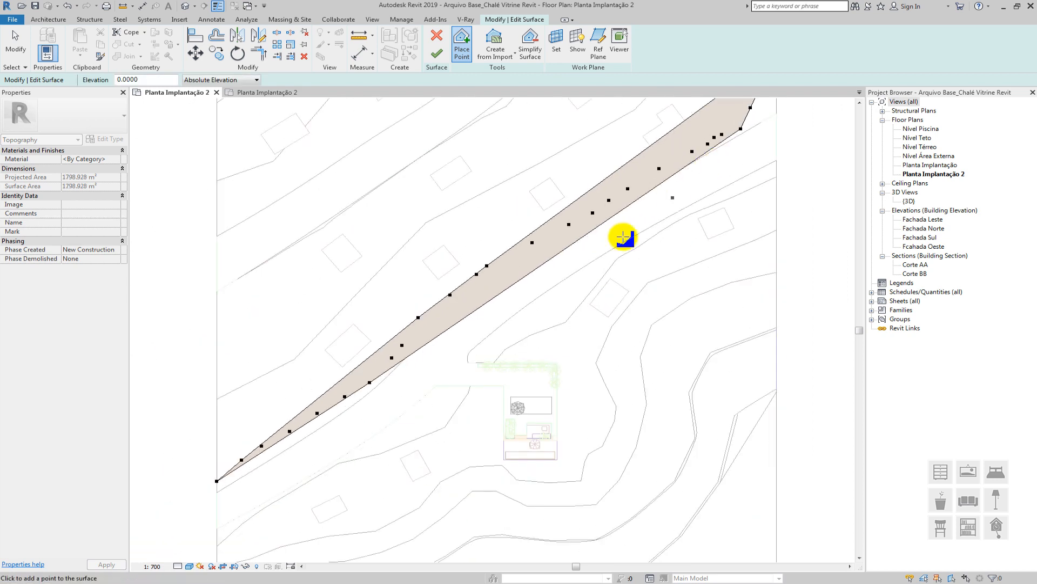
Examine how the placed points follow the contour's vertices between the west boundary and the bend near the chalet
scroll(369, 397, "up", 1)
scroll(367, 397, "down", 1)
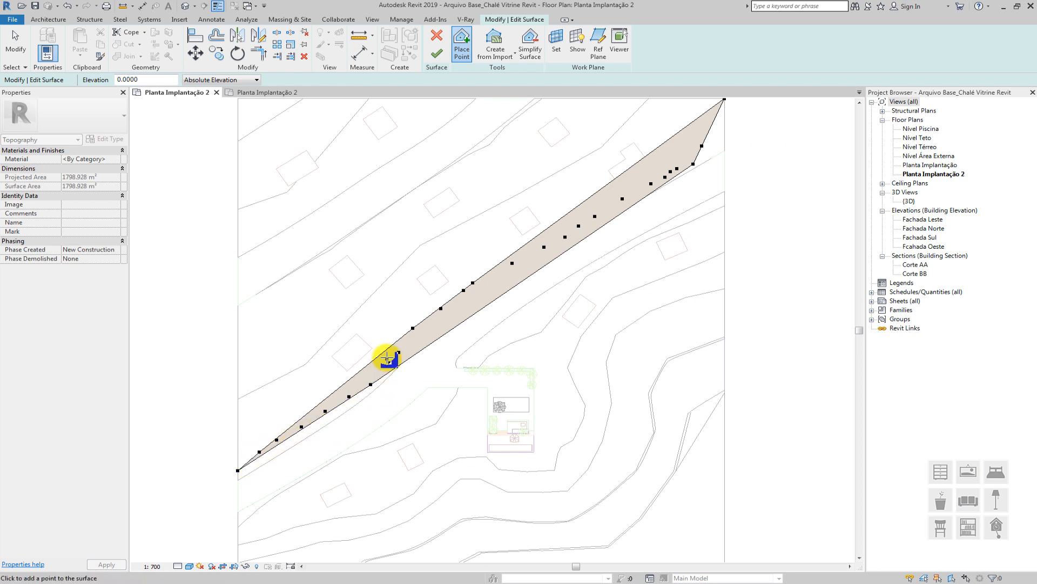
scroll(387, 358, "up", 3)
scroll(388, 358, "down", 1)
middle_click_drag(404, 357, 399, 387)
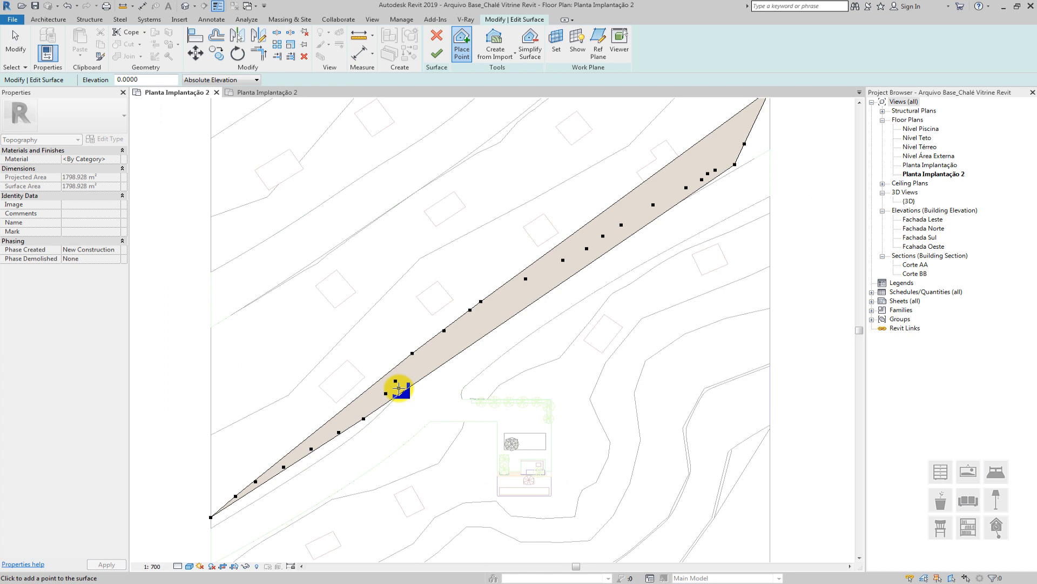
scroll(399, 388, "up", 2)
left_click(317, 442)
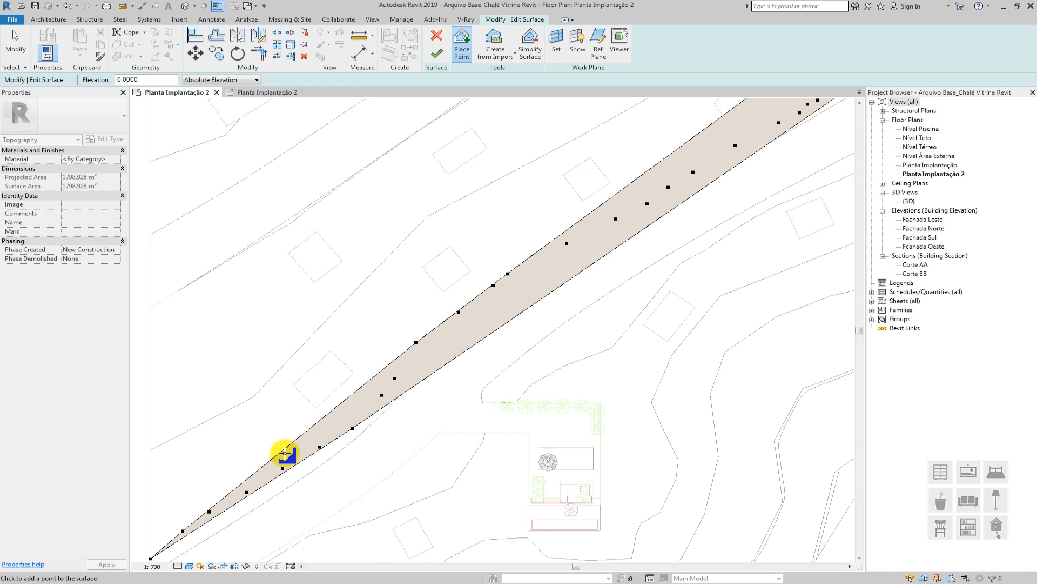
middle_click_drag(282, 461, 283, 419)
scroll(264, 433, "up", 1)
left_click(223, 449)
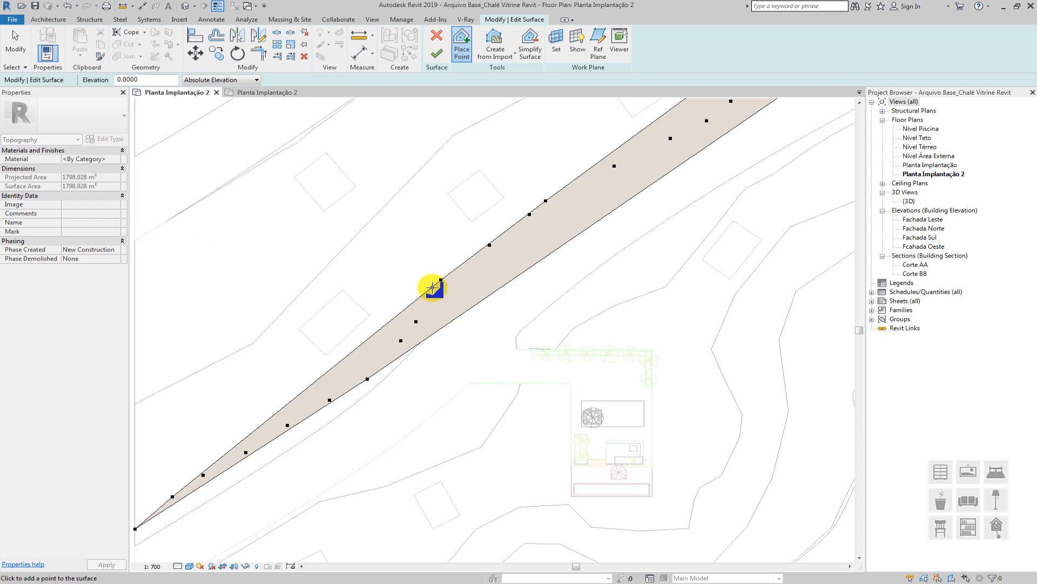
middle_click_drag(424, 302, 421, 314)
scroll(332, 382, "down", 2)
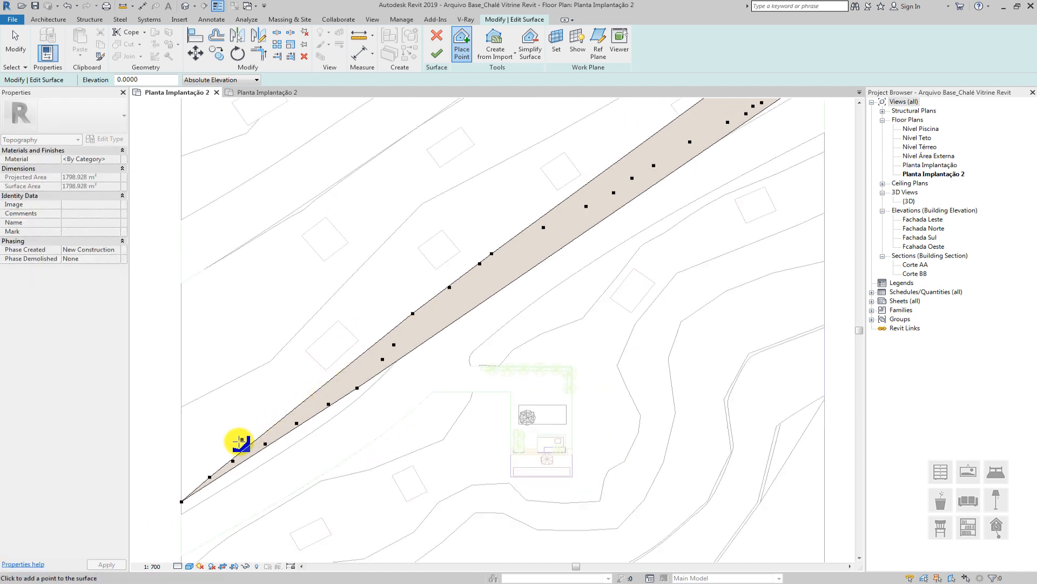
scroll(393, 344, "up", 3)
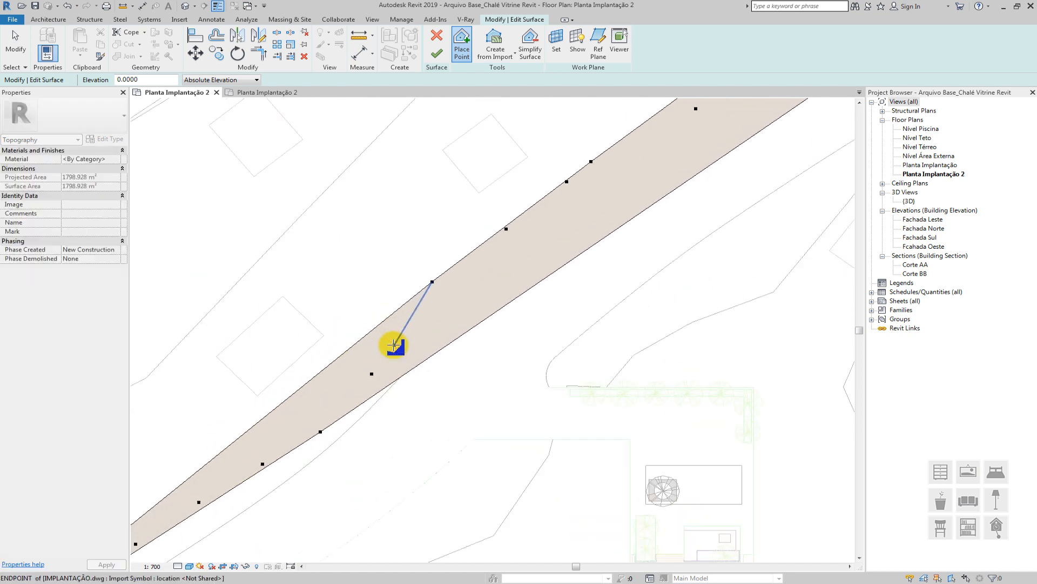
left_click(394, 344)
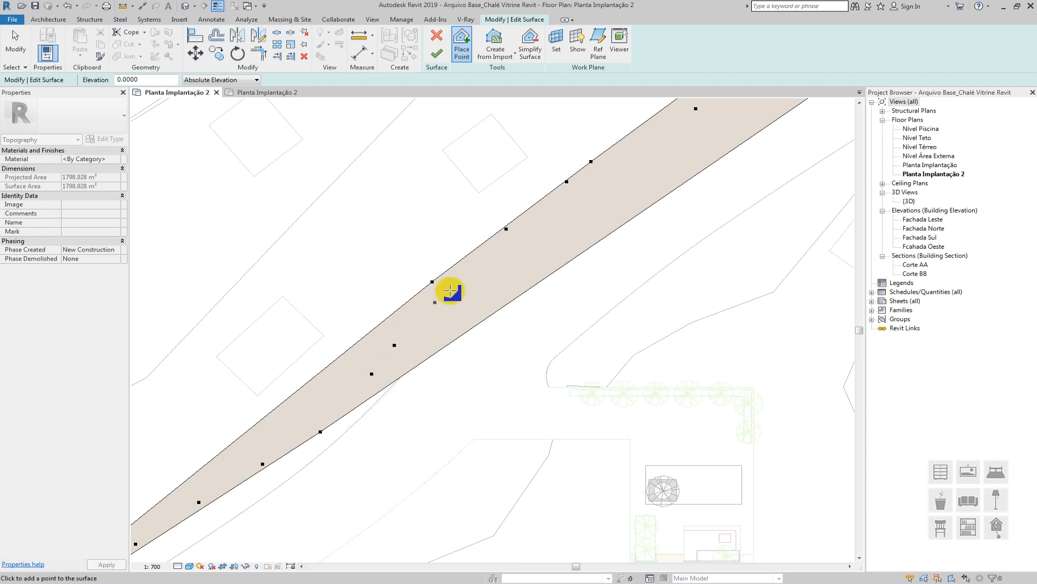
scroll(455, 286, "down", 3)
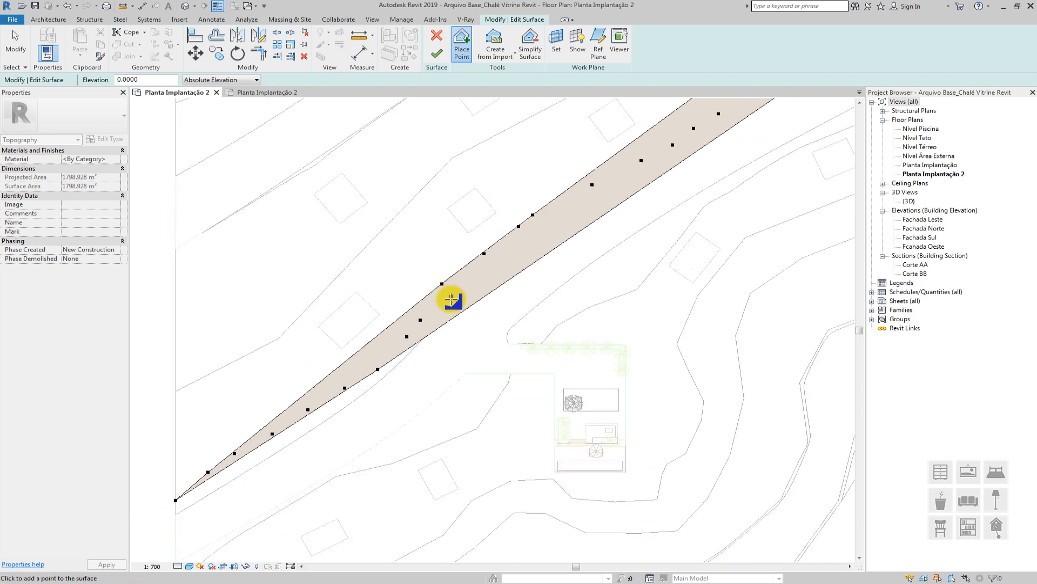
Examine the full line of elevation 0 points against the neighbouring contours across the whole site
scroll(457, 305, "down", 1)
middle_click_drag(475, 317, 412, 346)
scroll(446, 320, "down", 2)
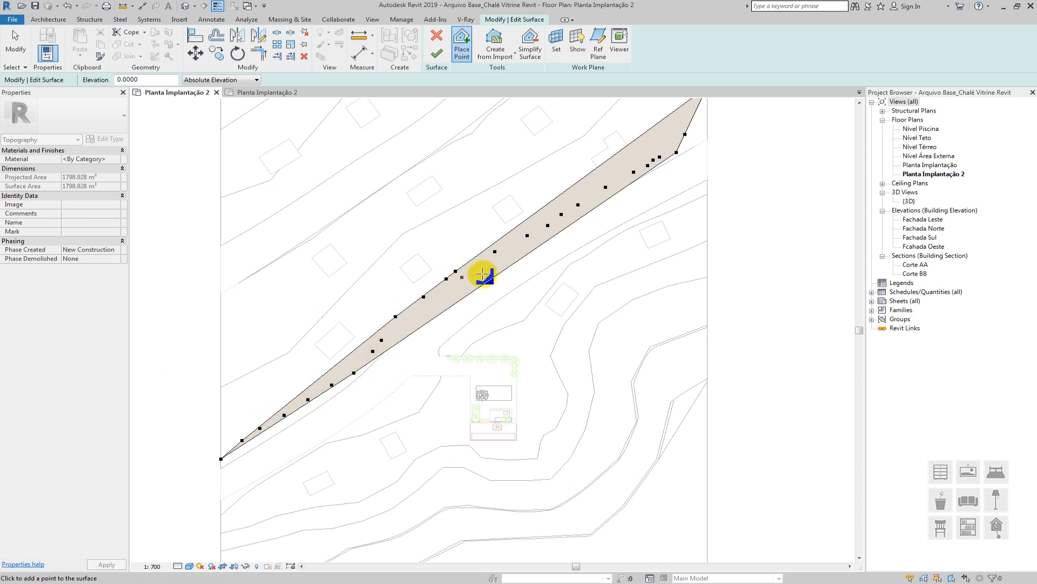
scroll(674, 151, "up", 1)
scroll(673, 151, "up", 1)
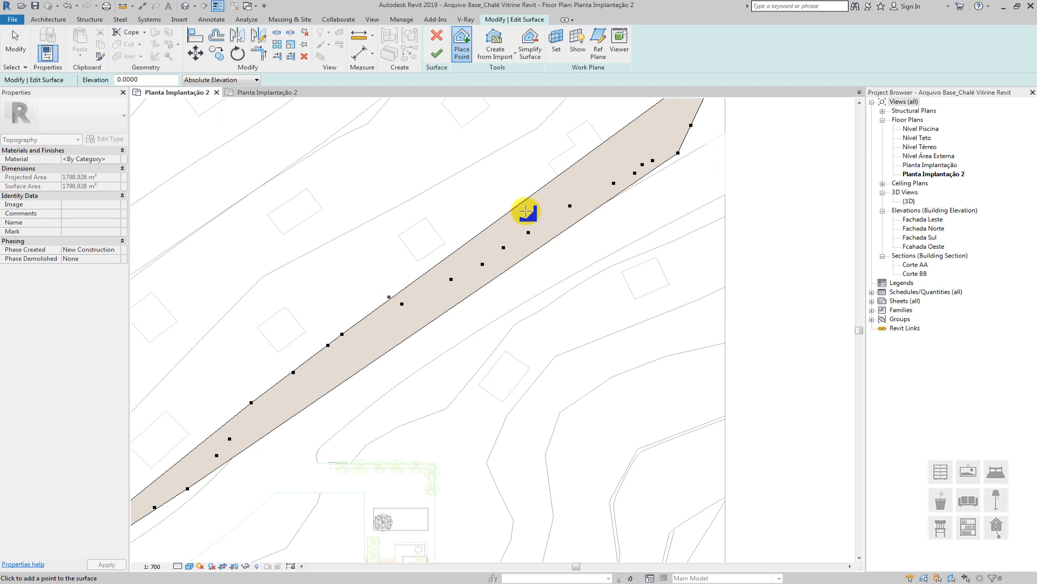
scroll(630, 161, "down", 1)
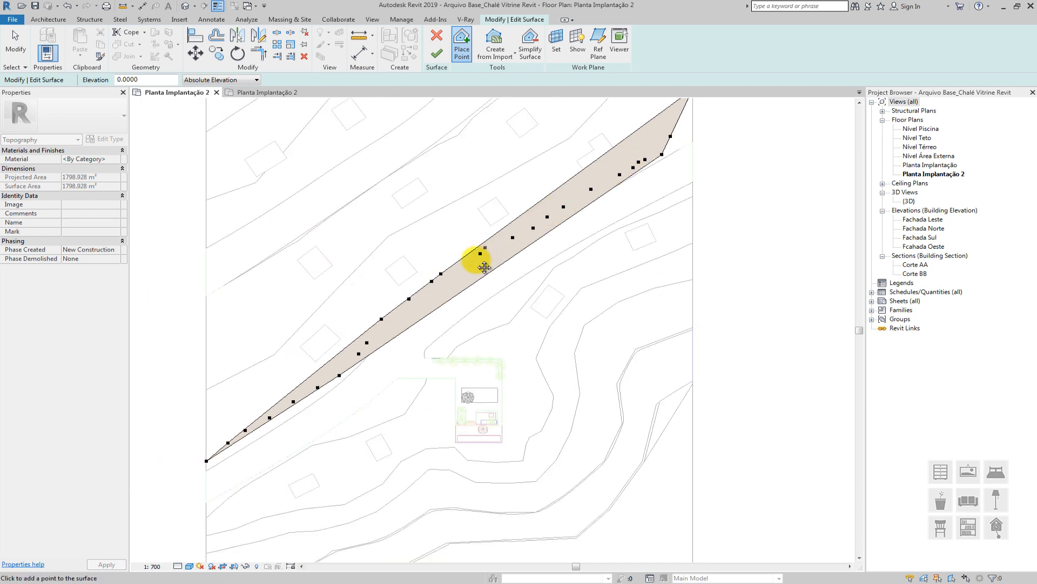
middle_click_drag(484, 267, 469, 282)
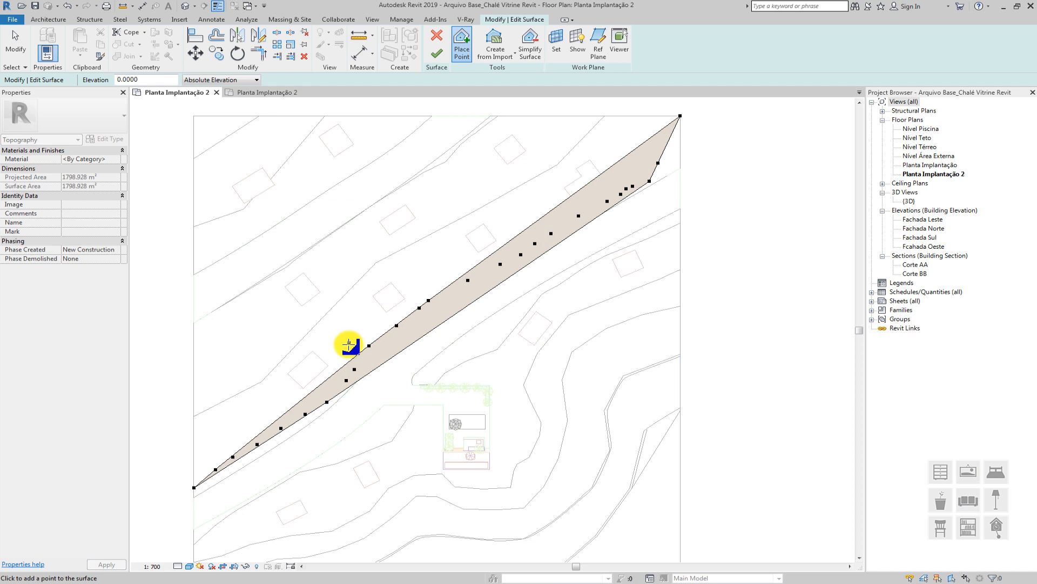
middle_click_drag(326, 355, 294, 360)
scroll(328, 335, "down", 1)
scroll(293, 359, "up", 1)
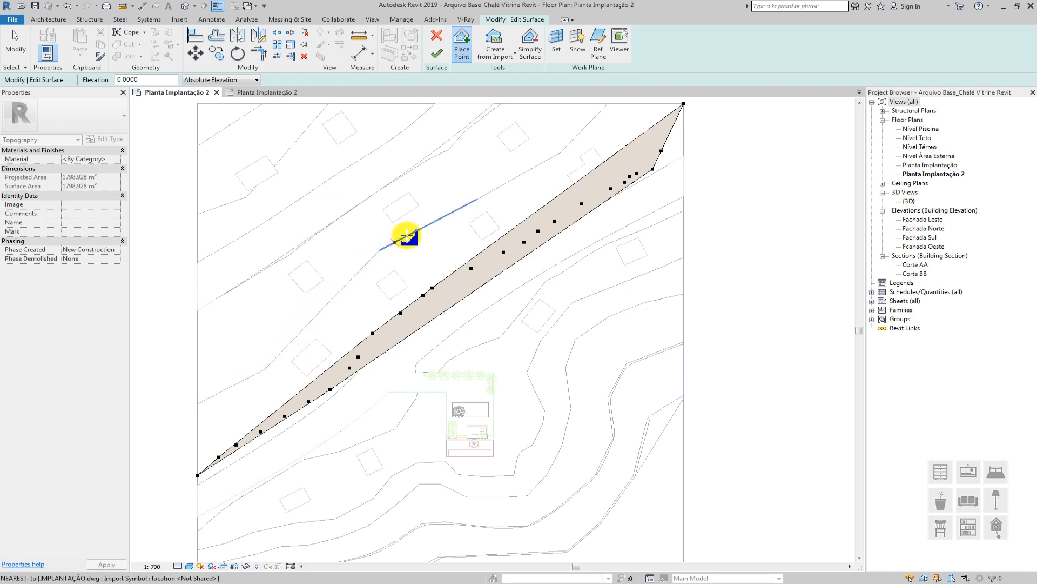
scroll(521, 170, "down", 2)
scroll(510, 216, "up", 1)
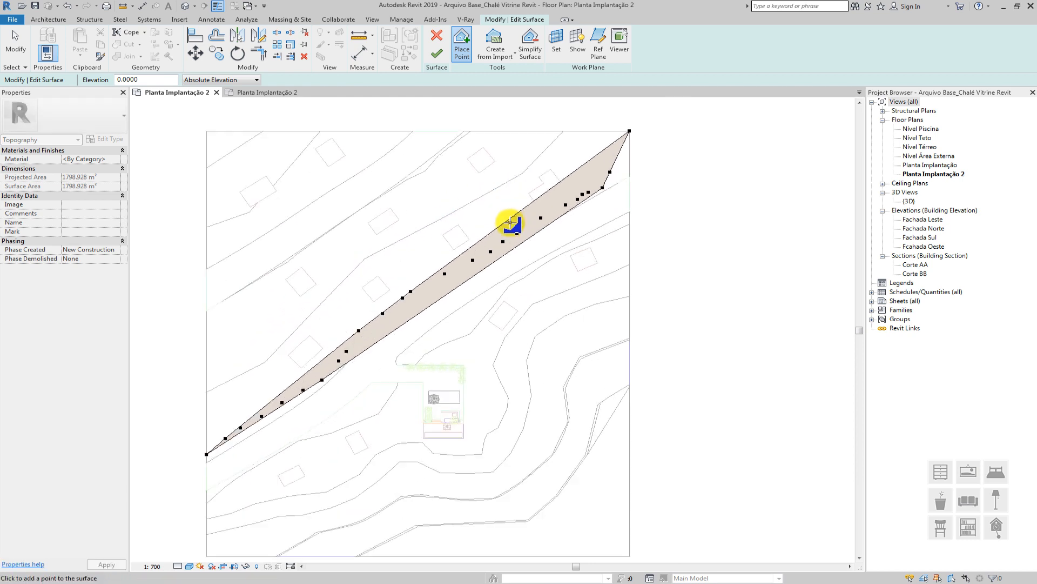
left_click(260, 408)
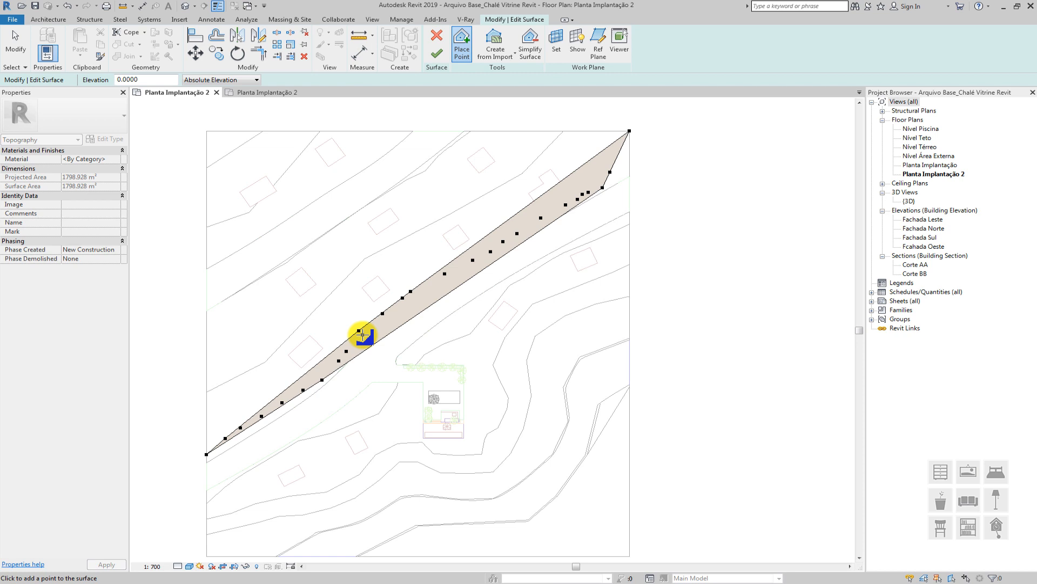
middle_click_drag(331, 362, 351, 341)
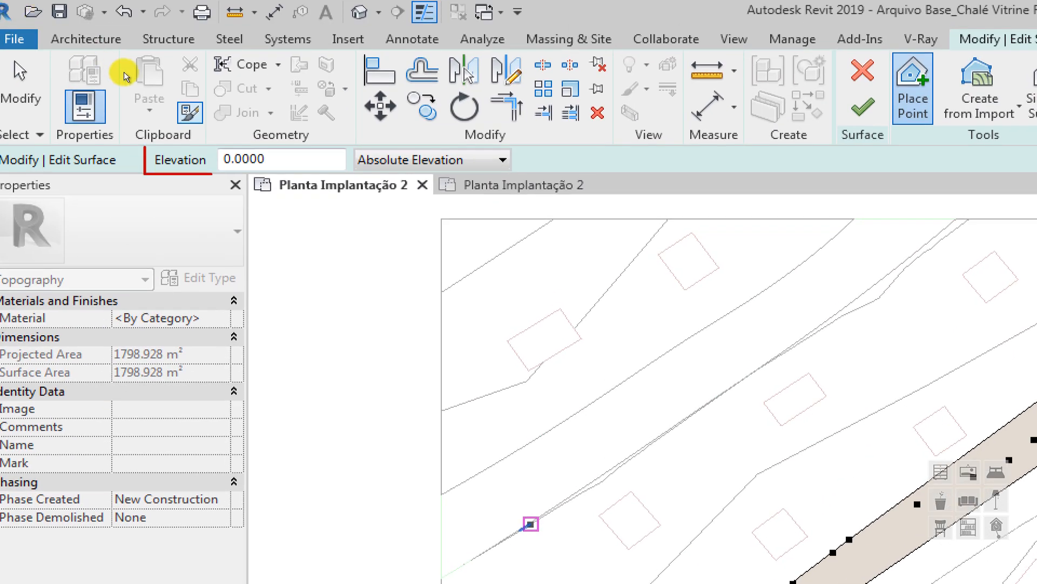
Set the elevation for placing surface points to 1.0 and locate the adjacent contour north-west of the completed one
left_click_drag(278, 120, 235, 119)
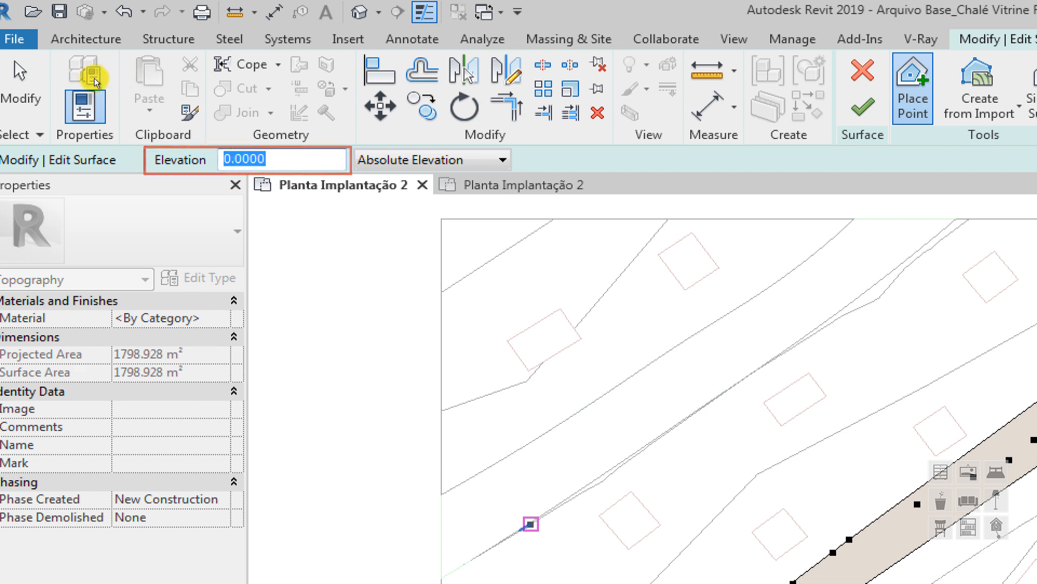
type("1.0")
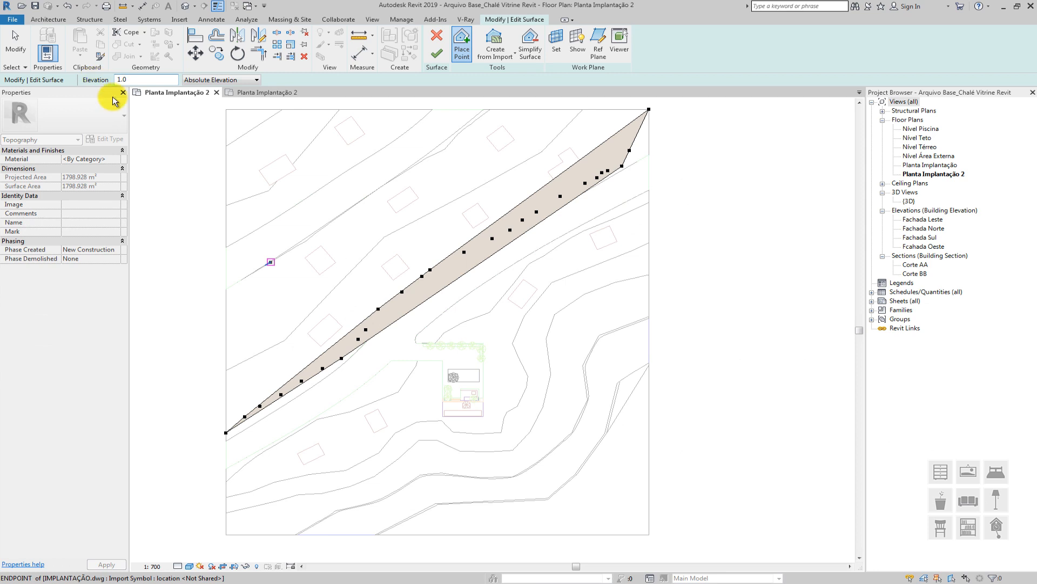
middle_click_drag(279, 334, 250, 317)
scroll(243, 322, "down", 1)
scroll(223, 353, "up", 1)
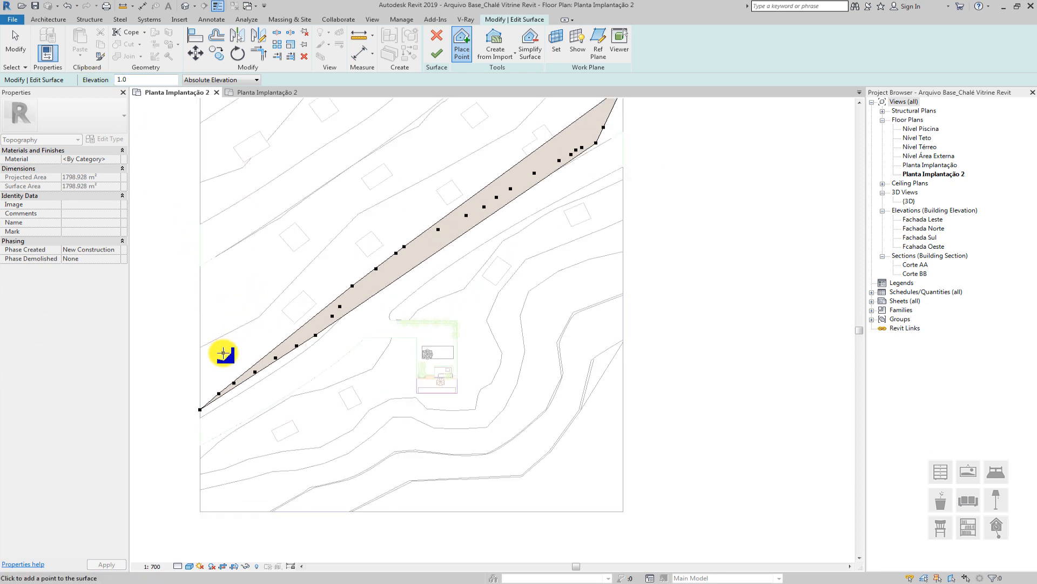
scroll(223, 353, "up", 1)
scroll(192, 348, "down", 1)
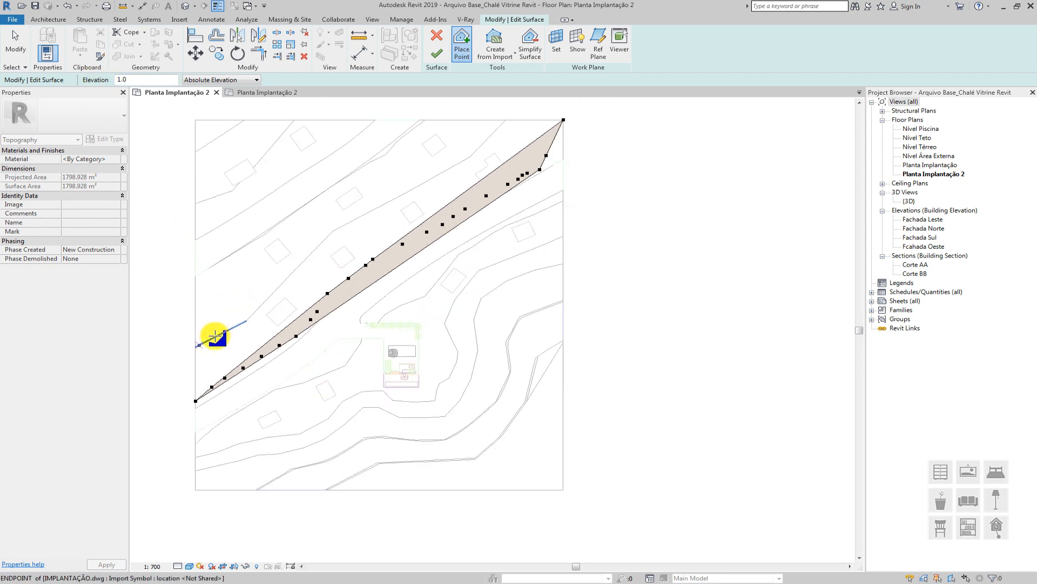
middle_click_drag(312, 251, 312, 262)
scroll(227, 333, "up", 1)
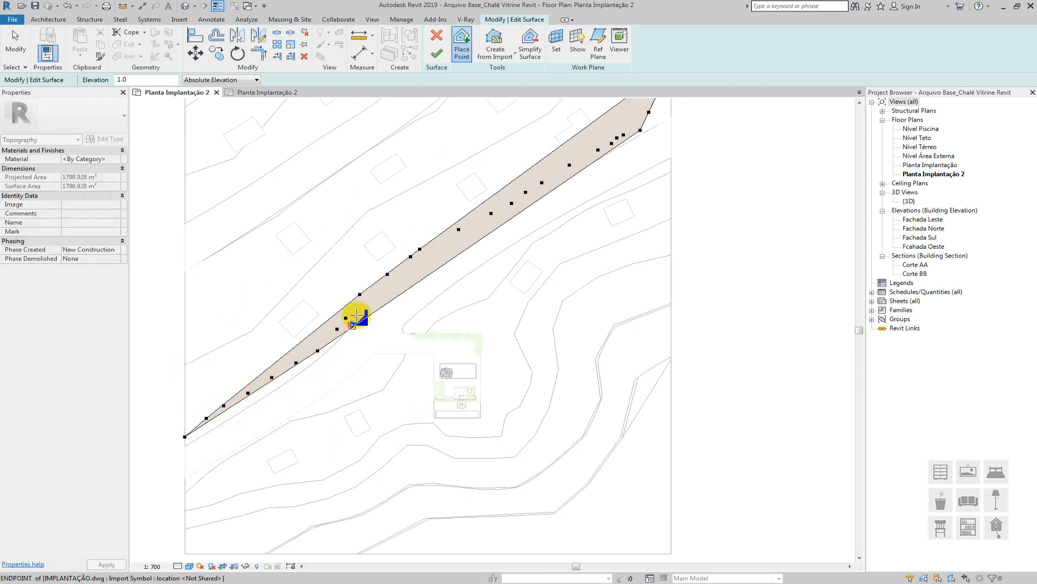
Place the first elevation 1 surface point where the contour north-west of the completed one meets the site's west boundary
scroll(377, 299, "down", 1)
middle_click_drag(377, 299, 369, 332)
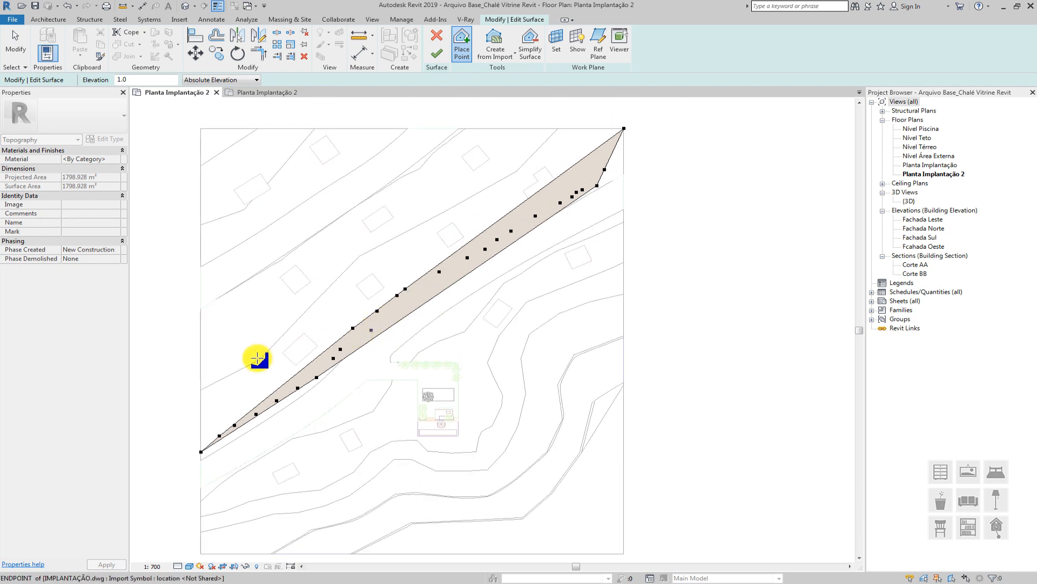
left_click(201, 389)
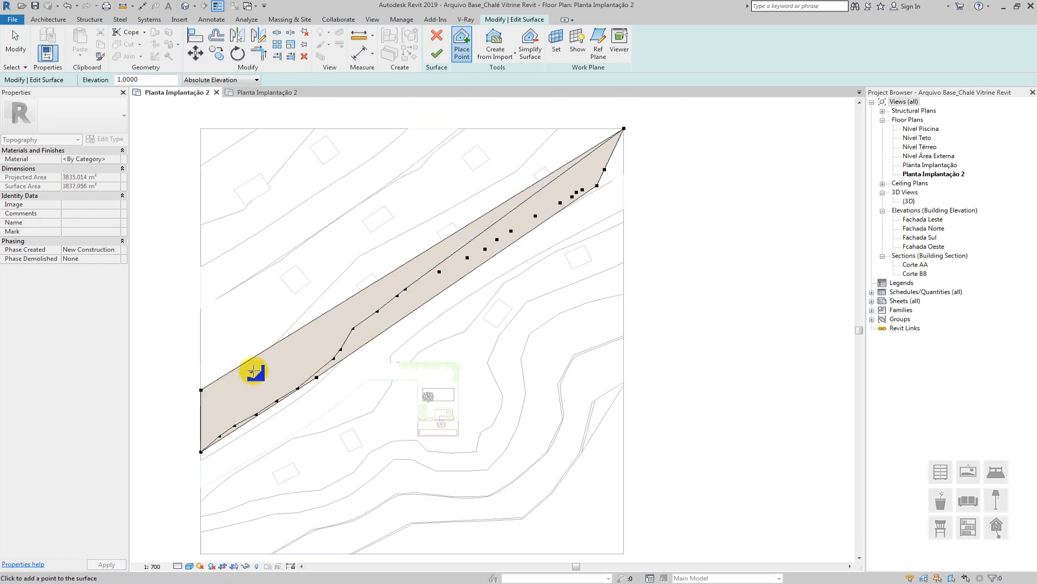
Set the visual style of the floor plan view to Wireframe so the imported contours show through the surface
scroll(259, 368, "up", 2)
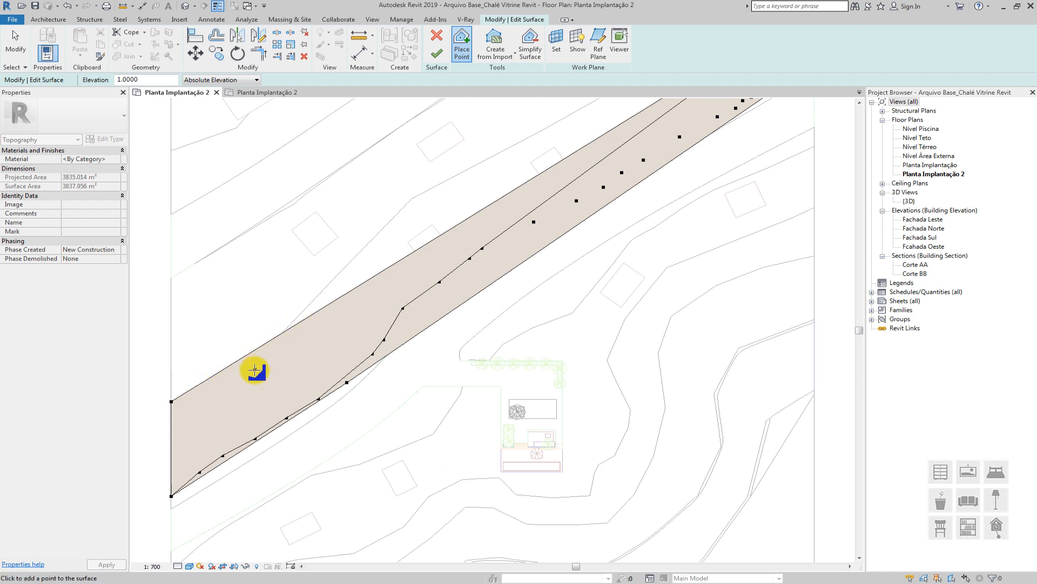
scroll(248, 364, "up", 1)
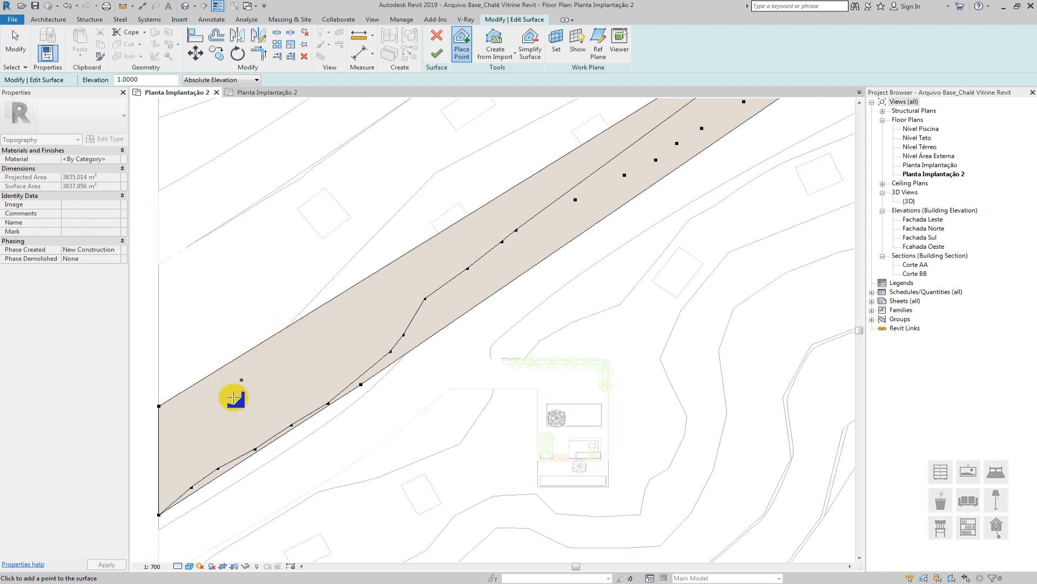
left_click(190, 567)
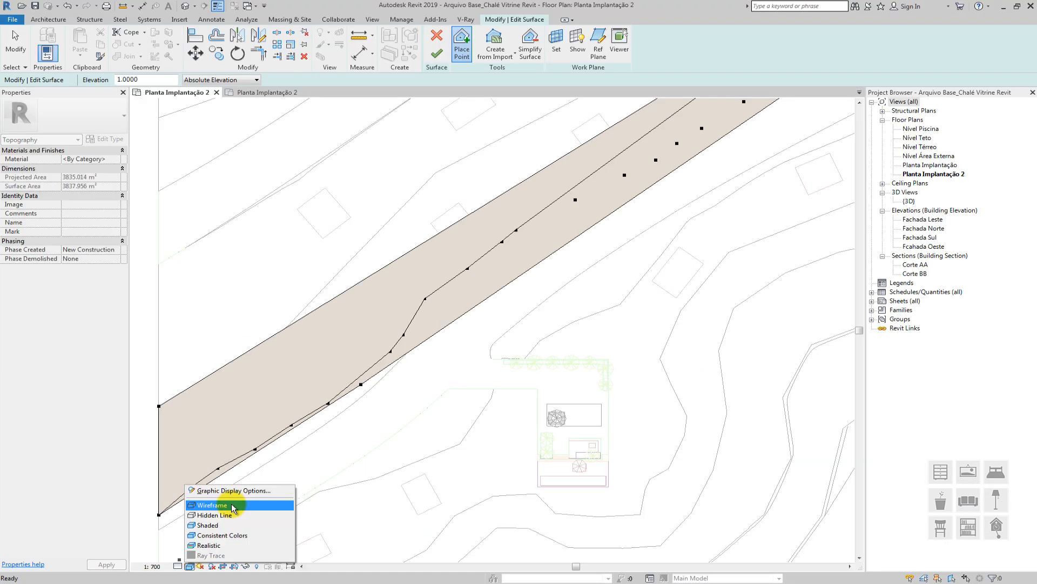
left_click(234, 506)
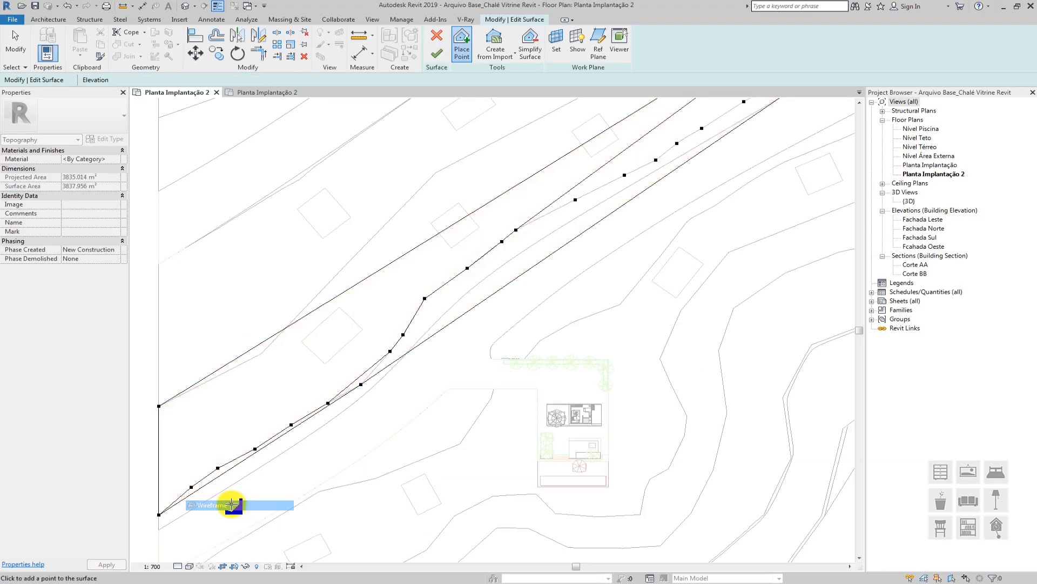
Place elevation 1 points on the contour's first bend past the west boundary and on its next major bend north-east
scroll(155, 408, "down", 1)
middle_click_drag(155, 408, 161, 446)
scroll(161, 446, "down", 1)
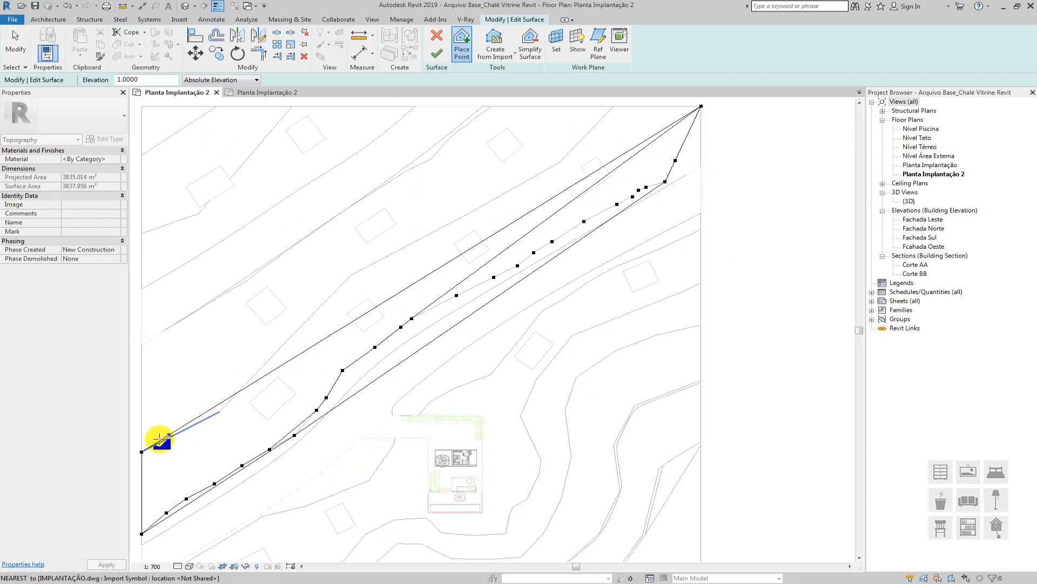
scroll(425, 336, "down", 1)
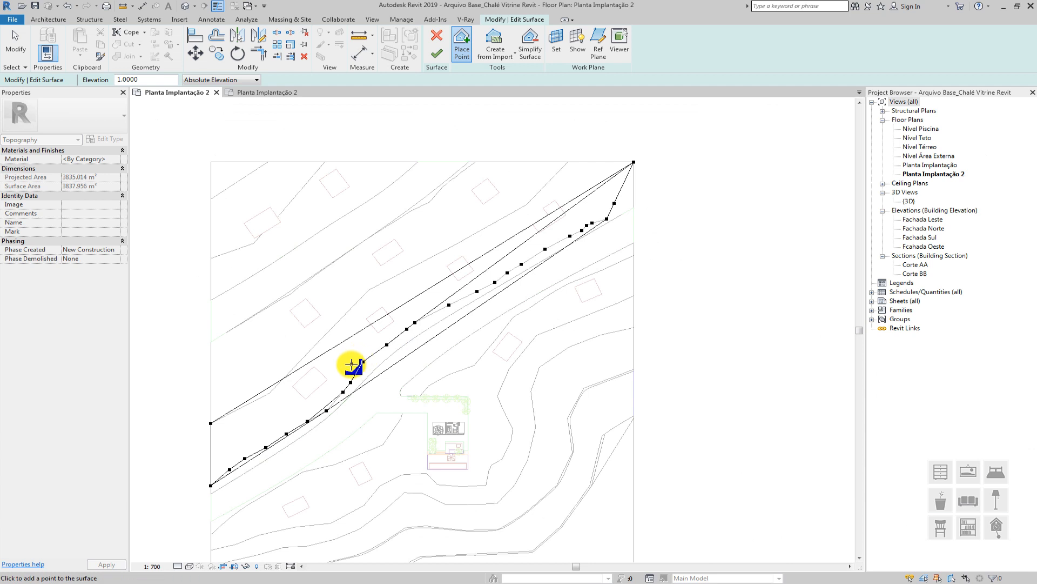
scroll(279, 402, "up", 1)
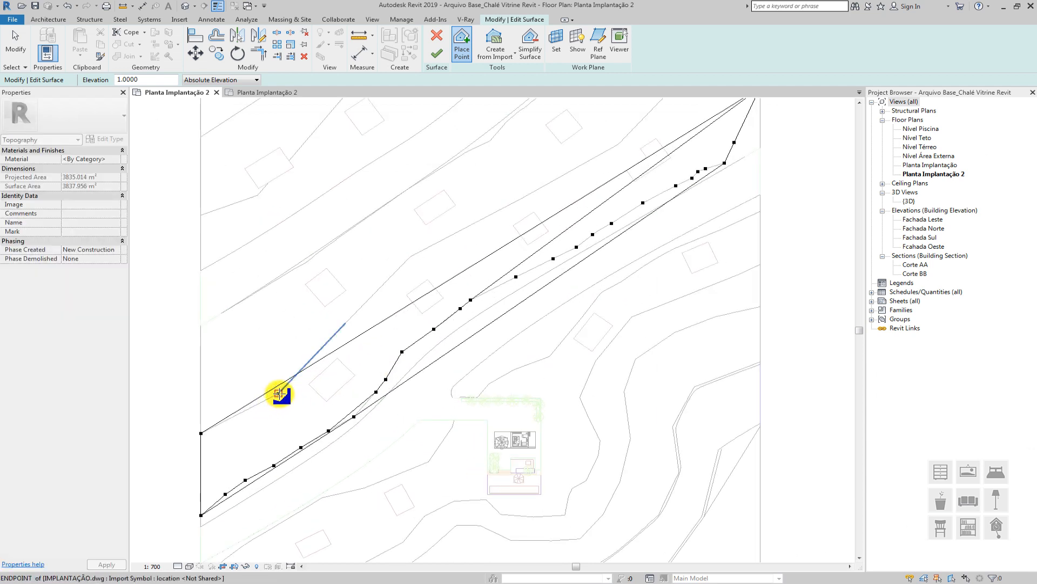
left_click(278, 394)
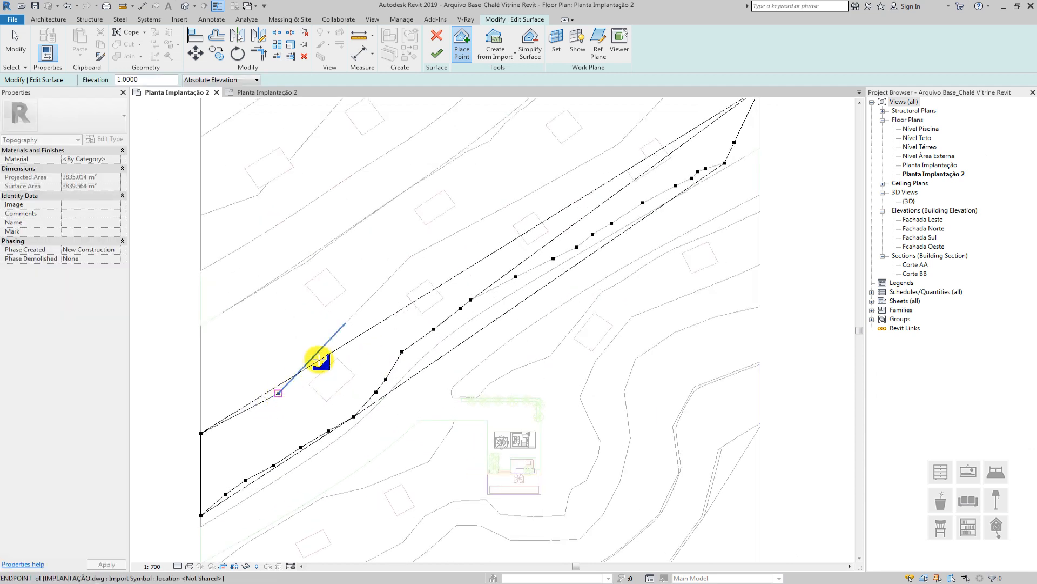
left_click(412, 256)
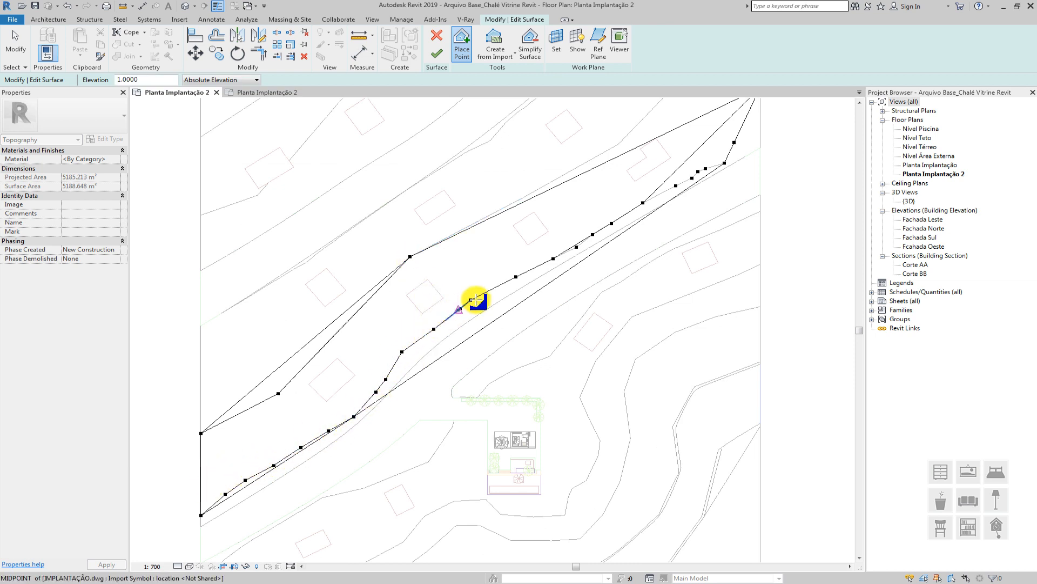
Complete the elevation 1 contour with points on its north-eastern bend and where it meets the site's north boundary
middle_click_drag(544, 265, 448, 331)
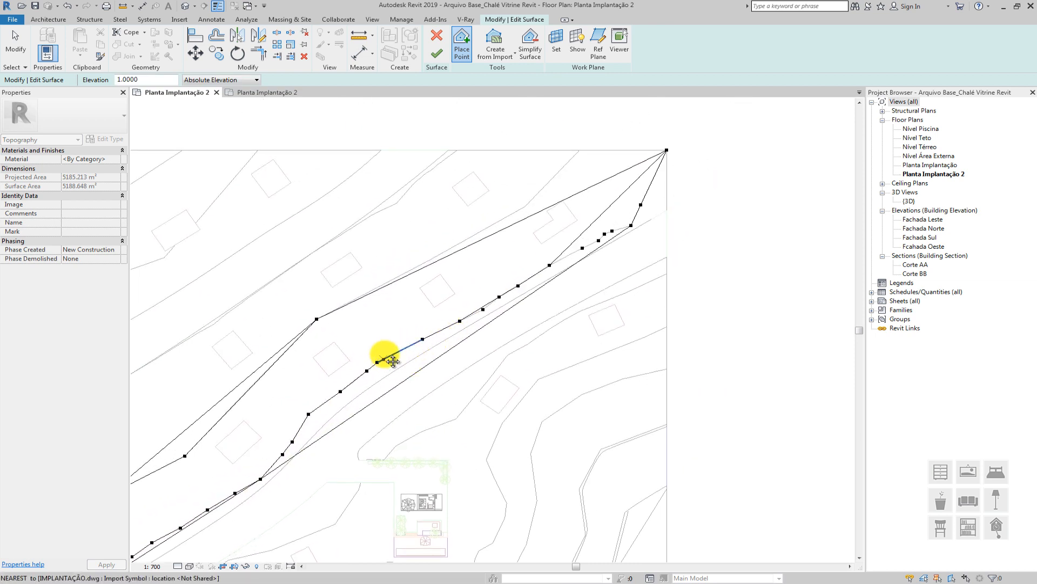
middle_click_drag(387, 355, 406, 326)
left_click(418, 278)
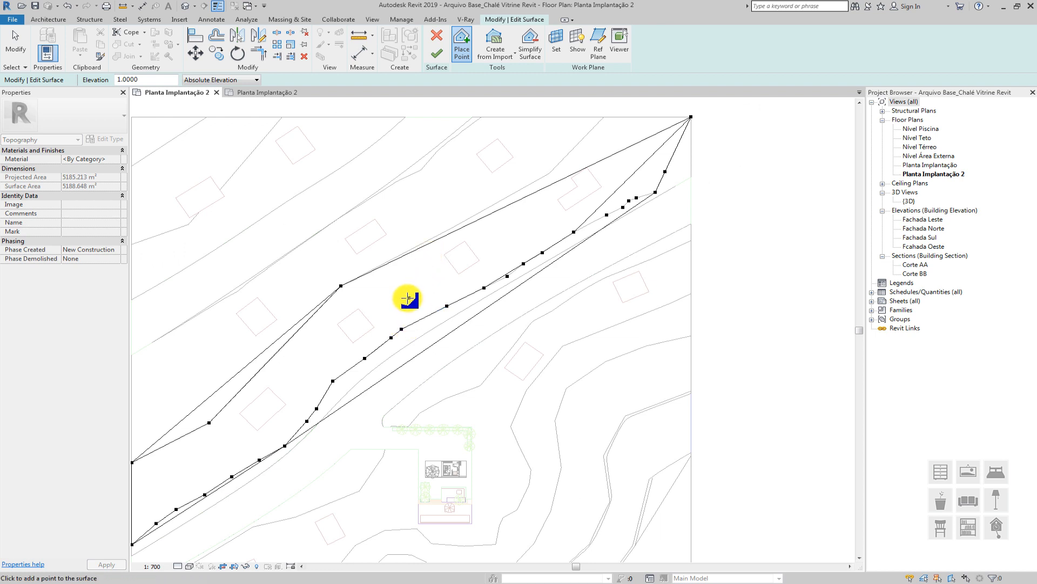
left_click(549, 171)
scroll(640, 169, "up", 2)
middle_click_drag(655, 179, 555, 265)
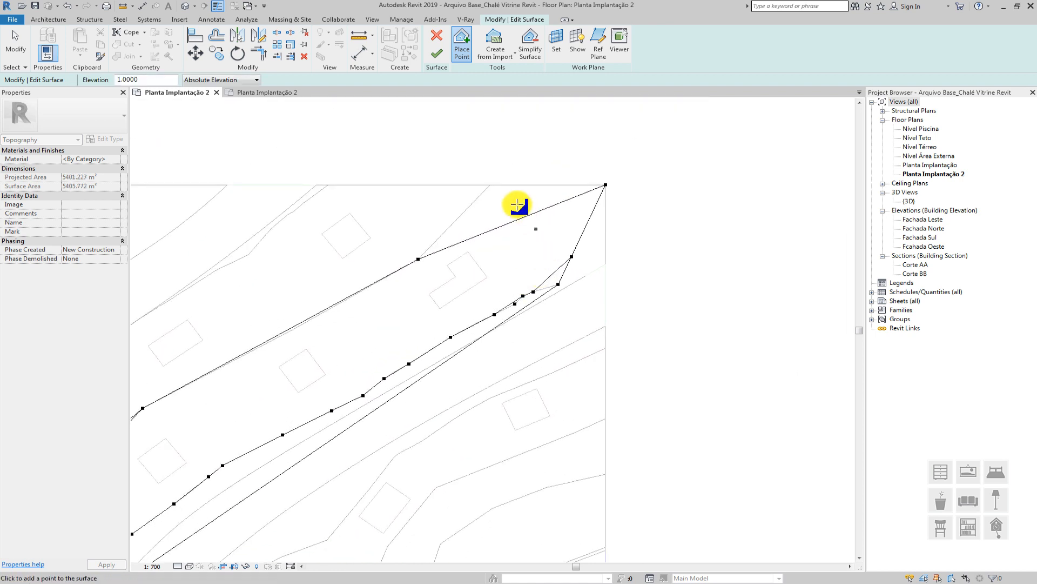
left_click(491, 185)
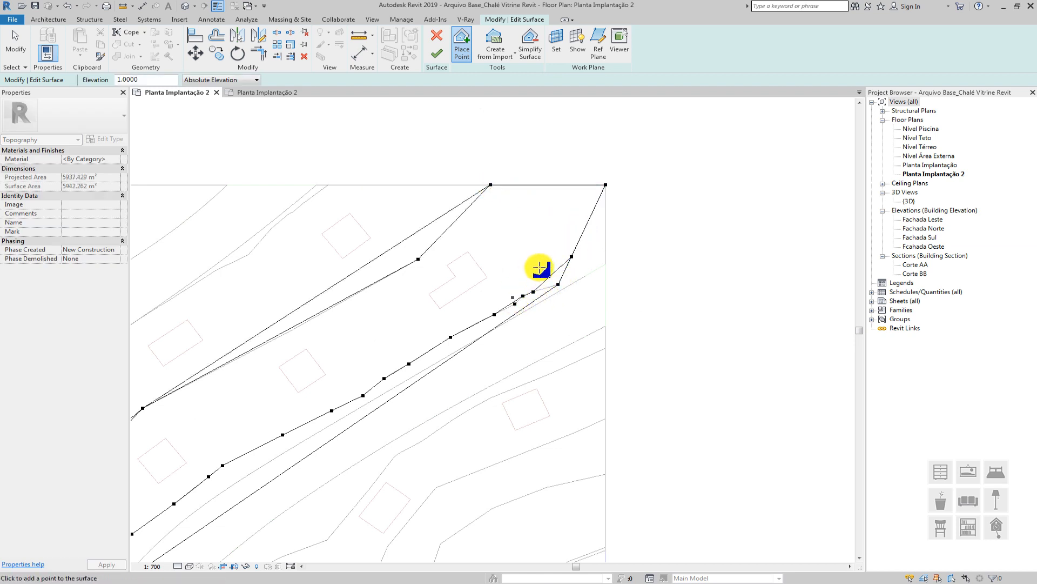
scroll(607, 186, "down", 3)
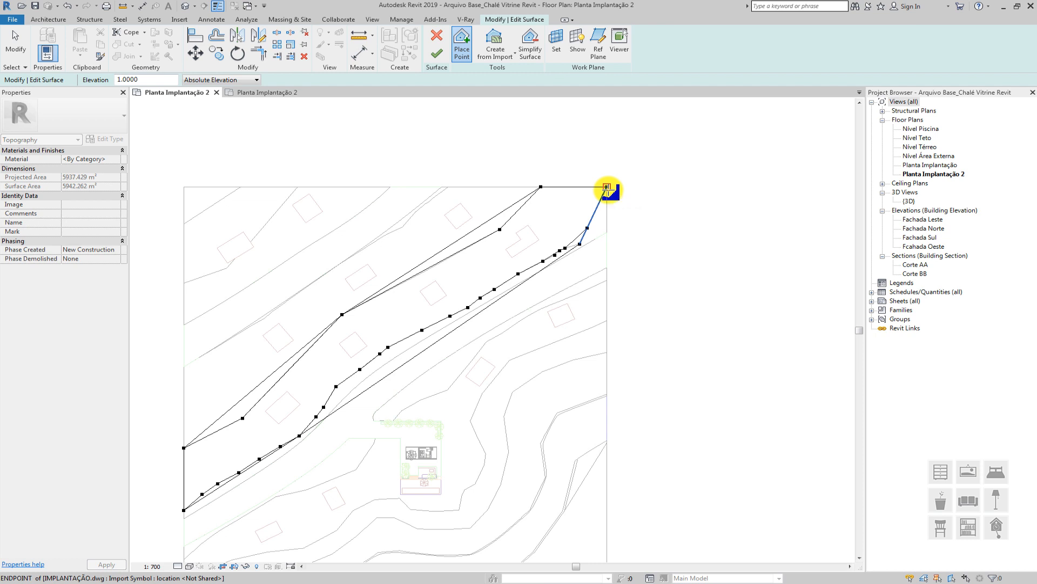
left_click(606, 187)
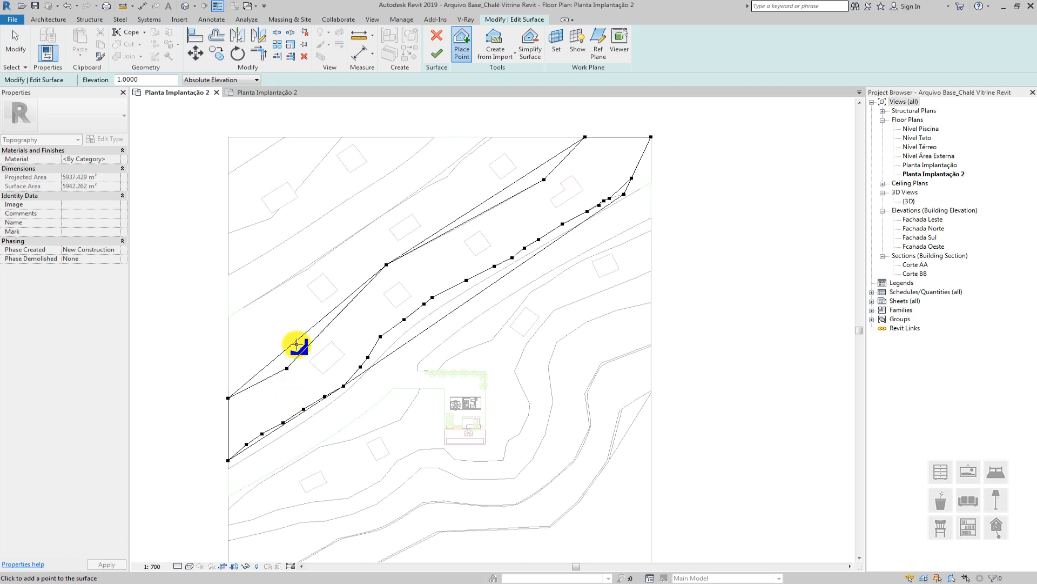
Set the point elevation to 2.0 and place points on the next contour north-west, at the west boundary and its first bend
middle_click_drag(297, 344, 319, 326)
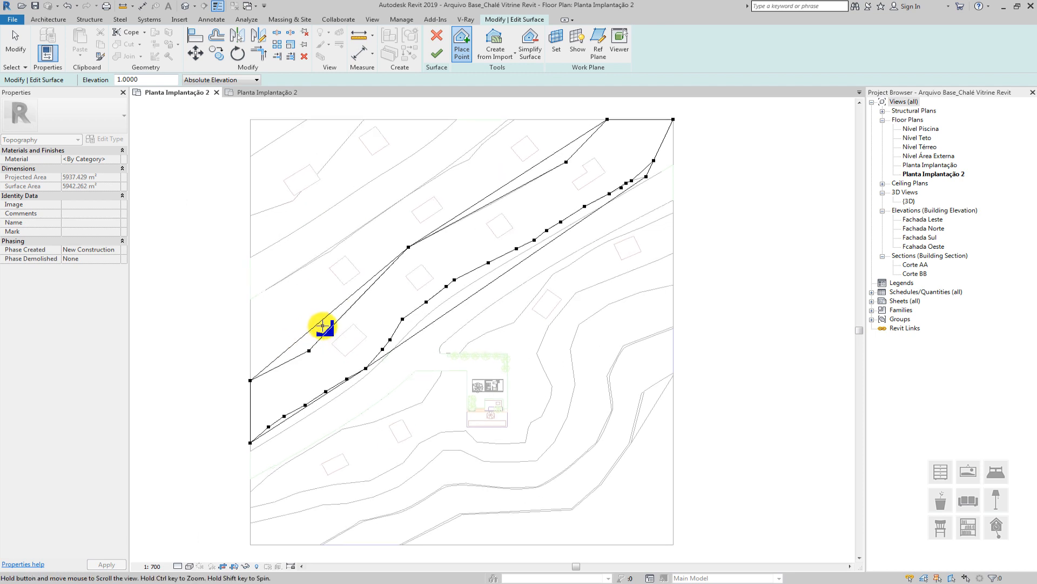
scroll(321, 325, "up", 2)
middle_click_drag(341, 284, 291, 371)
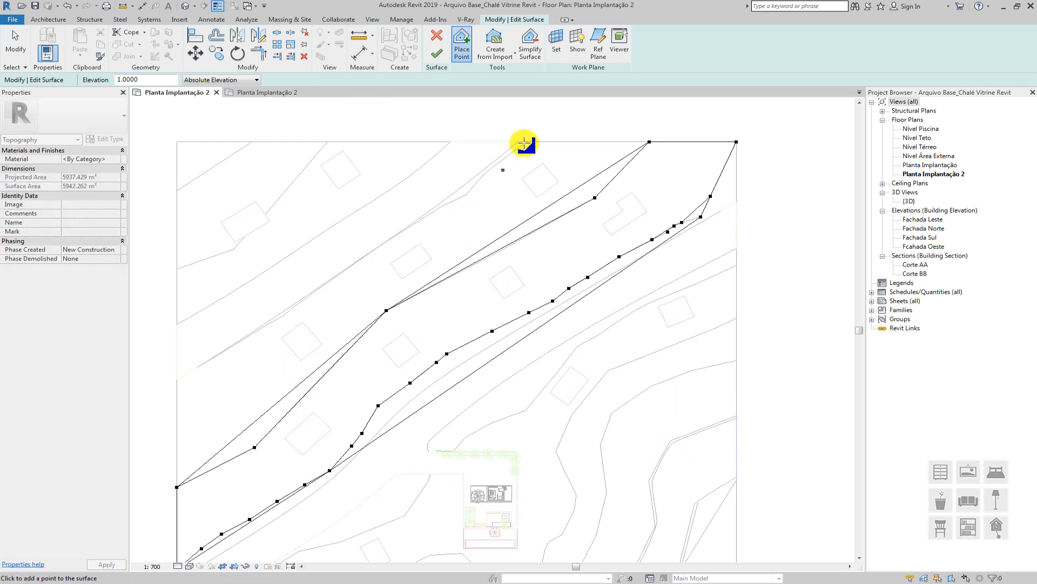
left_click(460, 180)
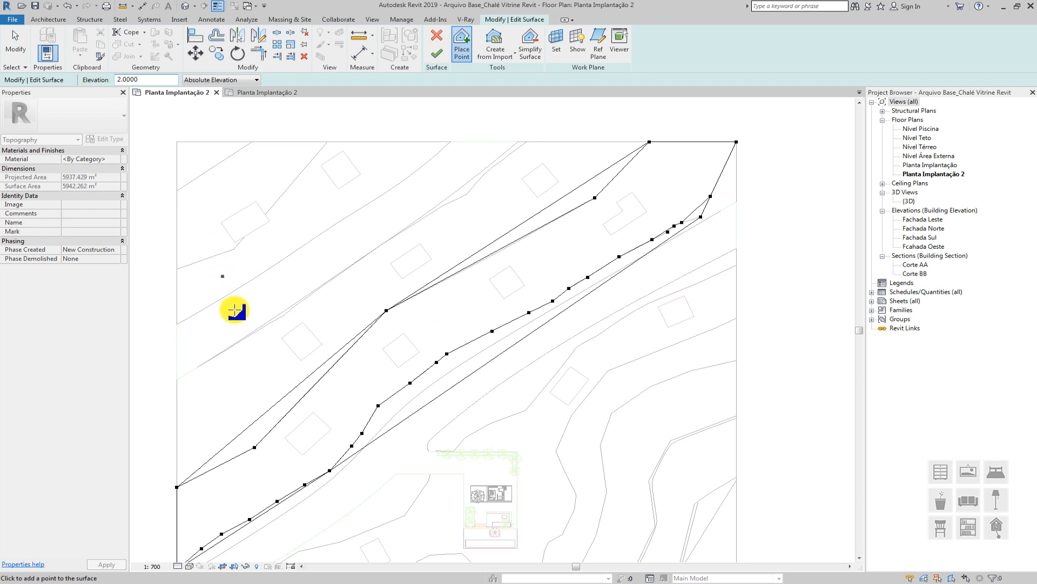
scroll(235, 310, "up", 3)
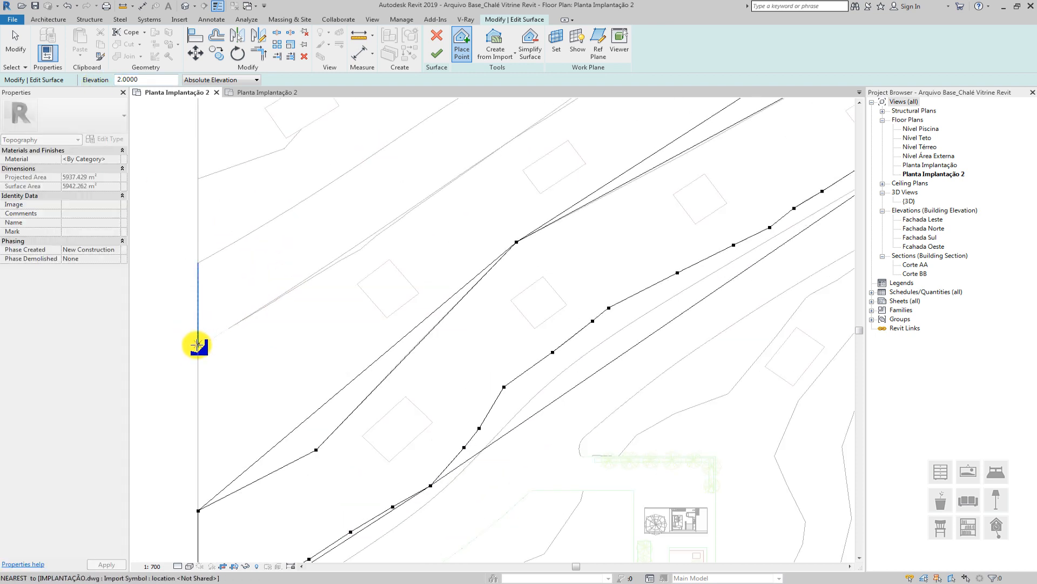
left_click(198, 345)
left_click(360, 250)
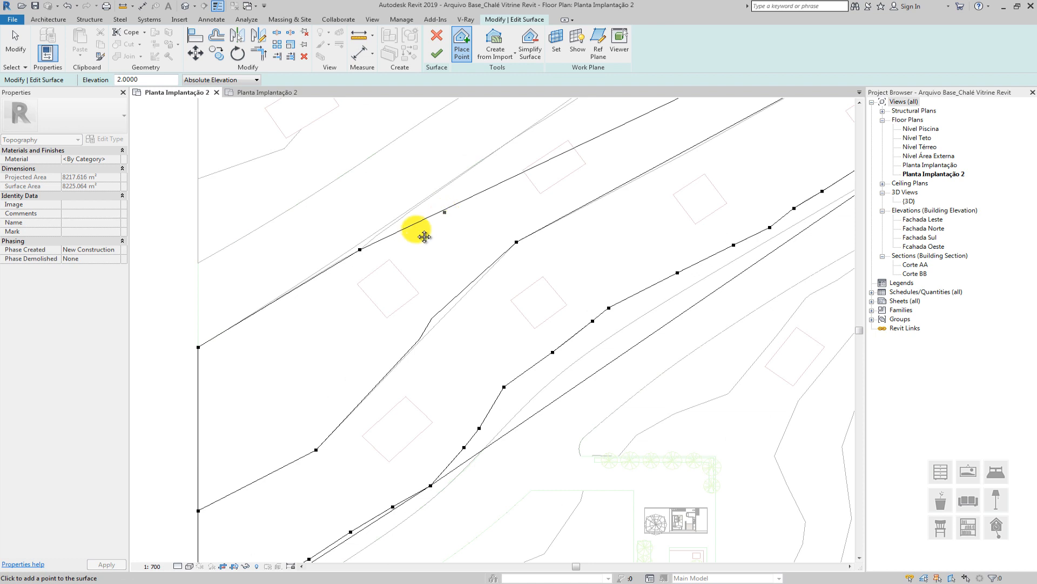
Continue the elevation 2 contour north-eastward with points on its vertices along the stretch that almost touches the neighbouring contour
scroll(281, 259, "up", 4)
left_click(303, 284)
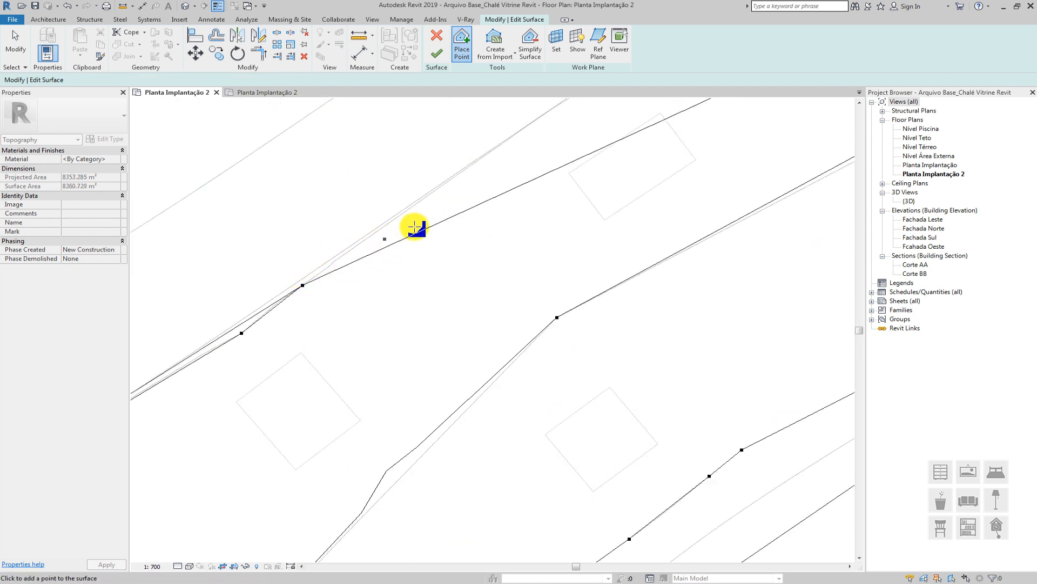
left_click(404, 213)
scroll(464, 185, "up", 1)
middle_click_drag(463, 186, 331, 297)
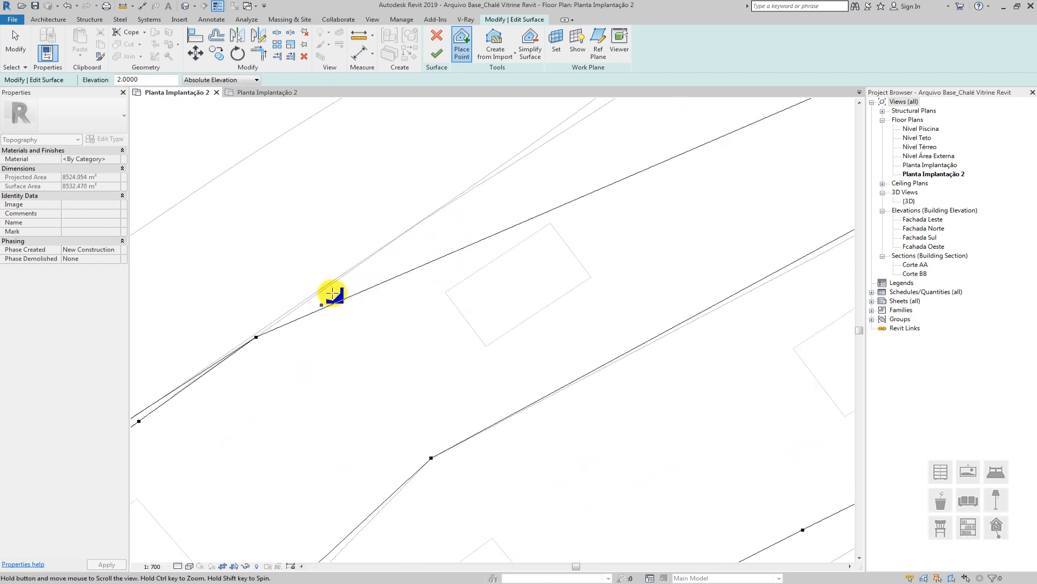
scroll(362, 263, "up", 3)
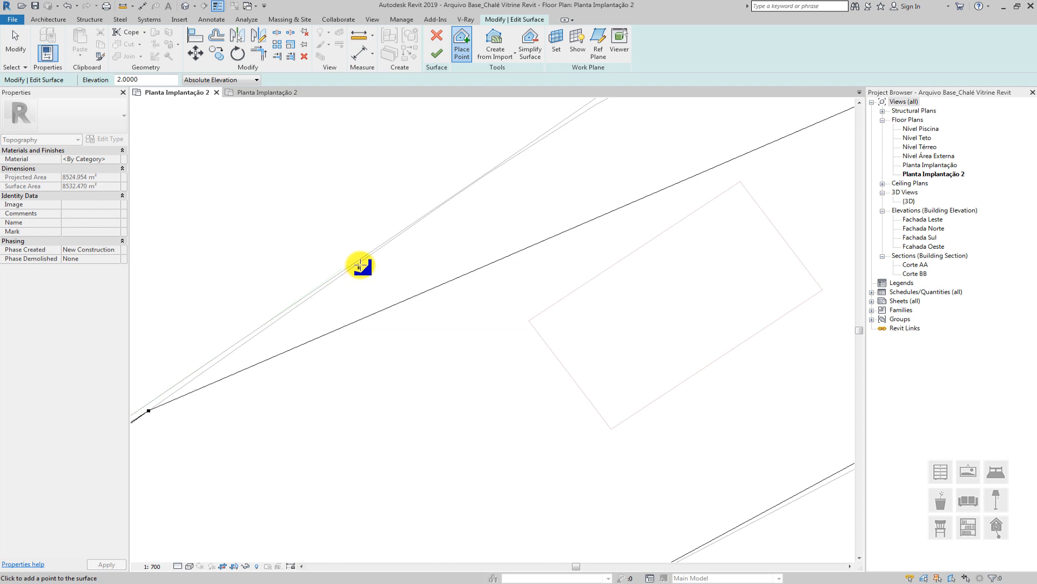
left_click(361, 262)
scroll(361, 262, "down", 3)
scroll(487, 197, "up", 2)
left_click(463, 185)
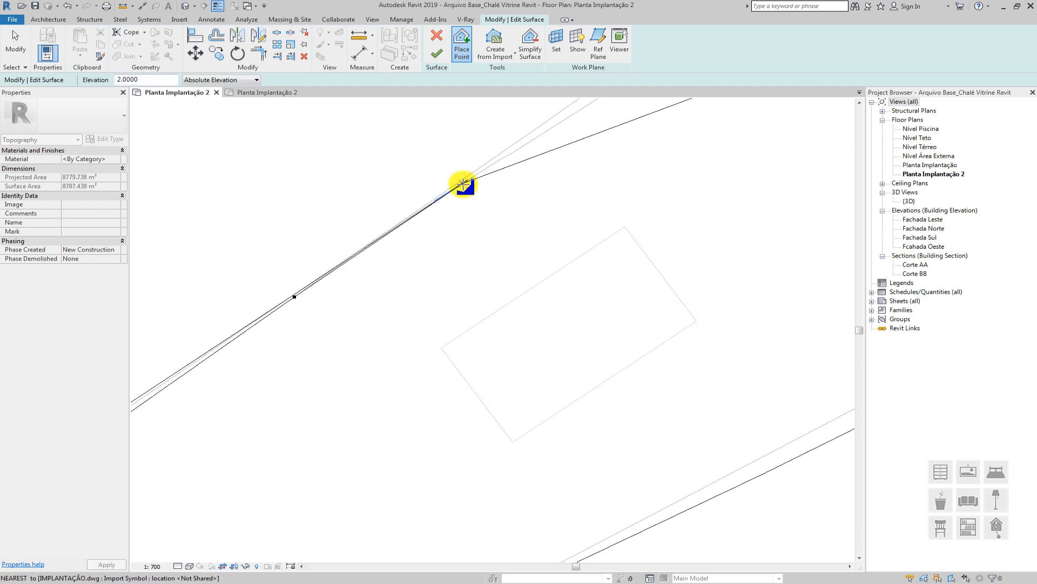
Complete the elevation 2 contour with points on its remaining bends up to the site's north boundary
scroll(463, 185, "down", 2)
middle_click_drag(463, 185, 328, 310)
scroll(425, 250, "down", 3)
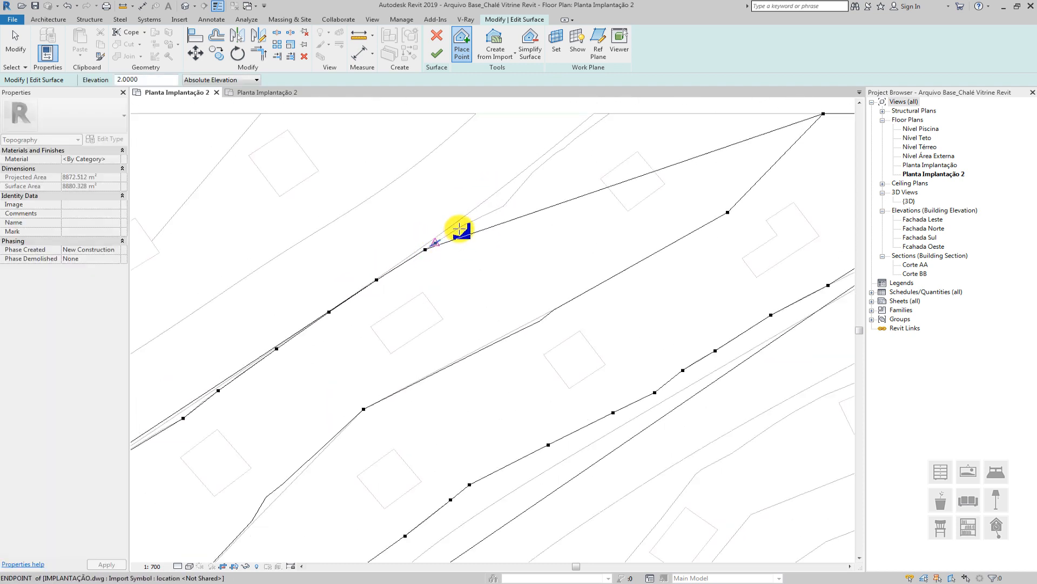
left_click(476, 220)
scroll(507, 208, "down", 1)
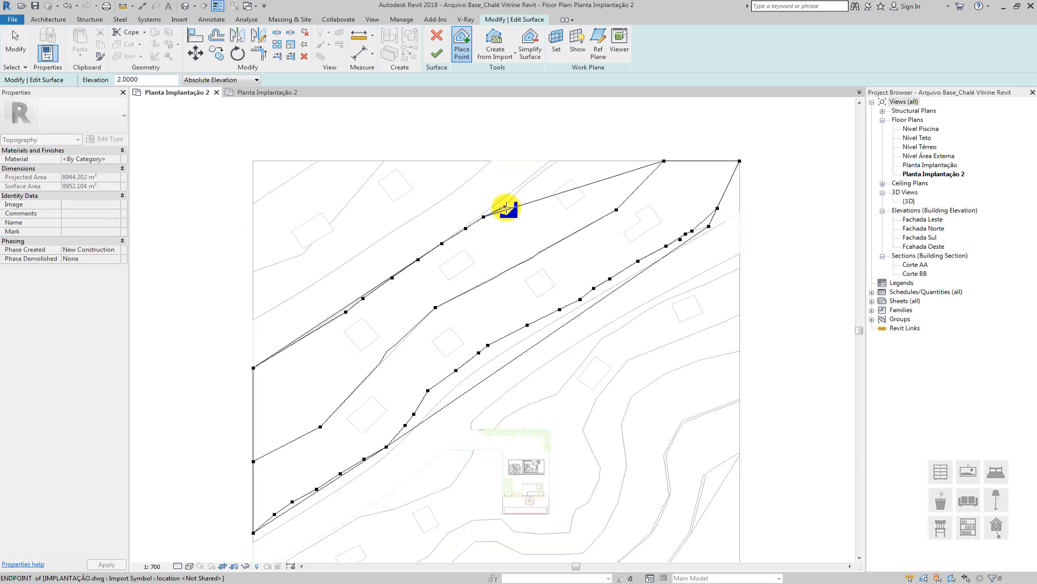
left_click(505, 206)
left_click(517, 192)
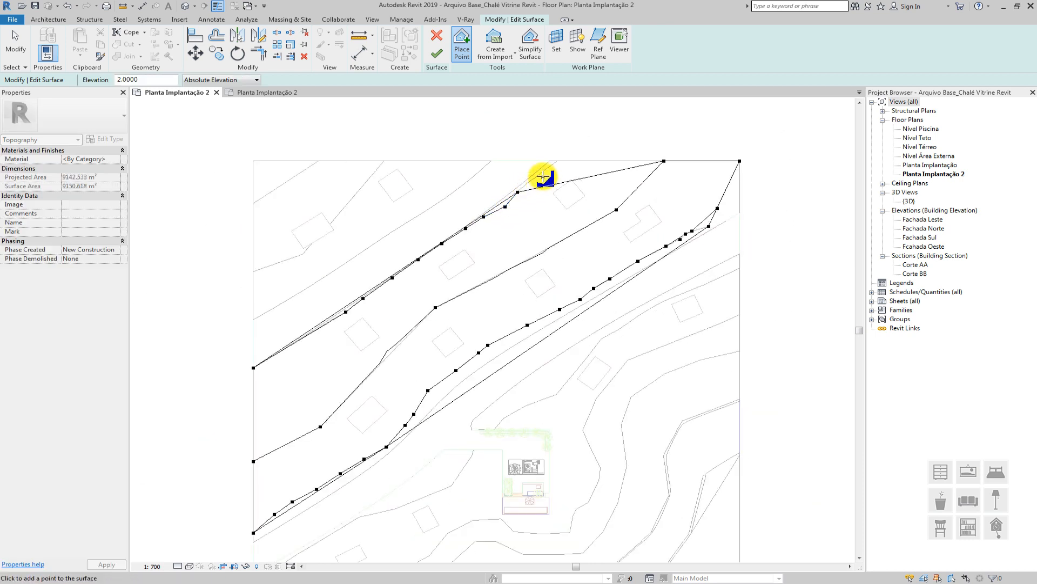
left_click(540, 172)
left_click(558, 161)
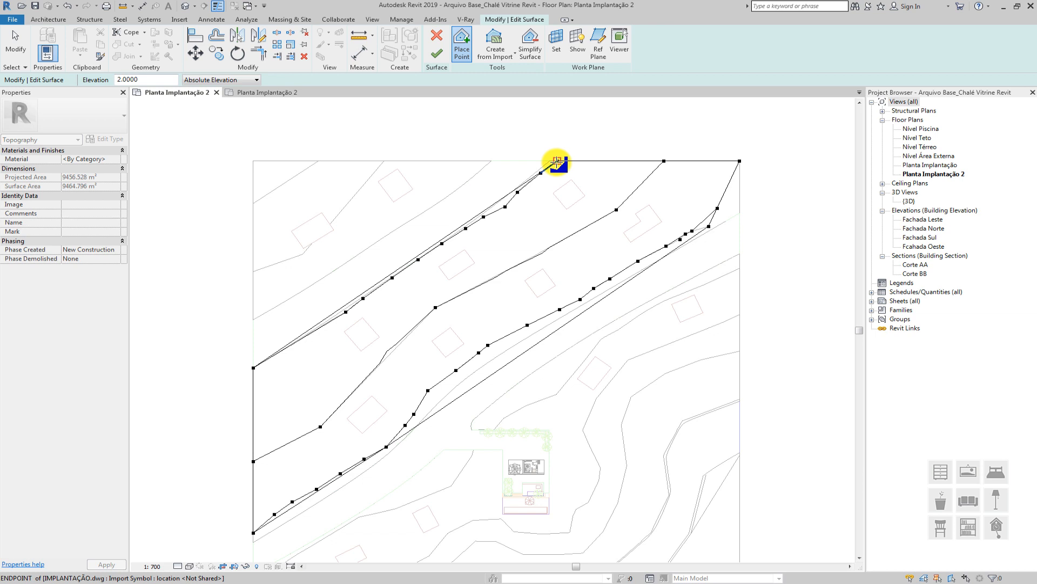
Set the point elevation to 3.0 and place a point on the west boundary, at the contour bending below the north-west house outline
scroll(556, 159, "down", 1)
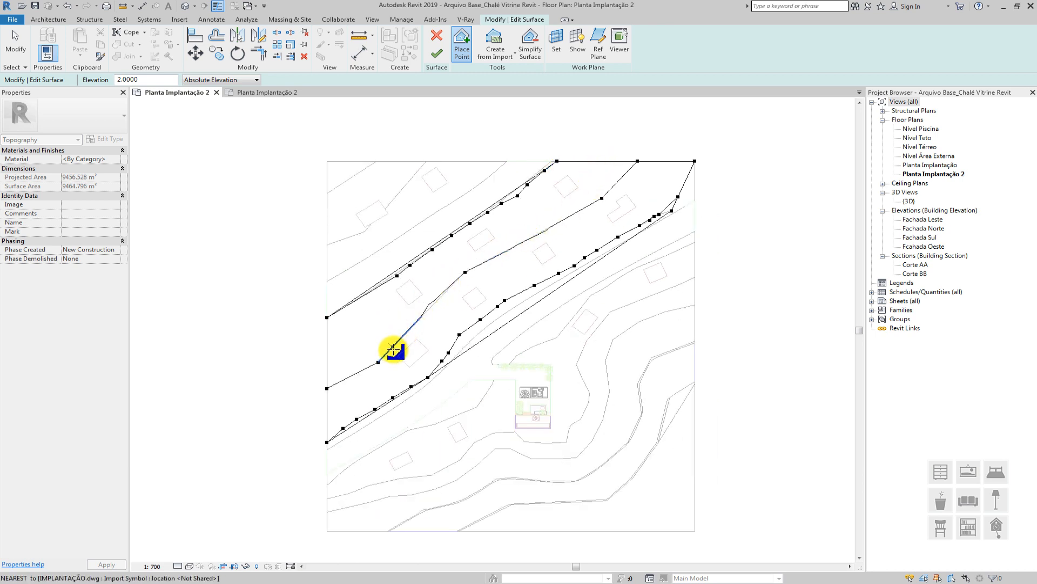
left_click(380, 360)
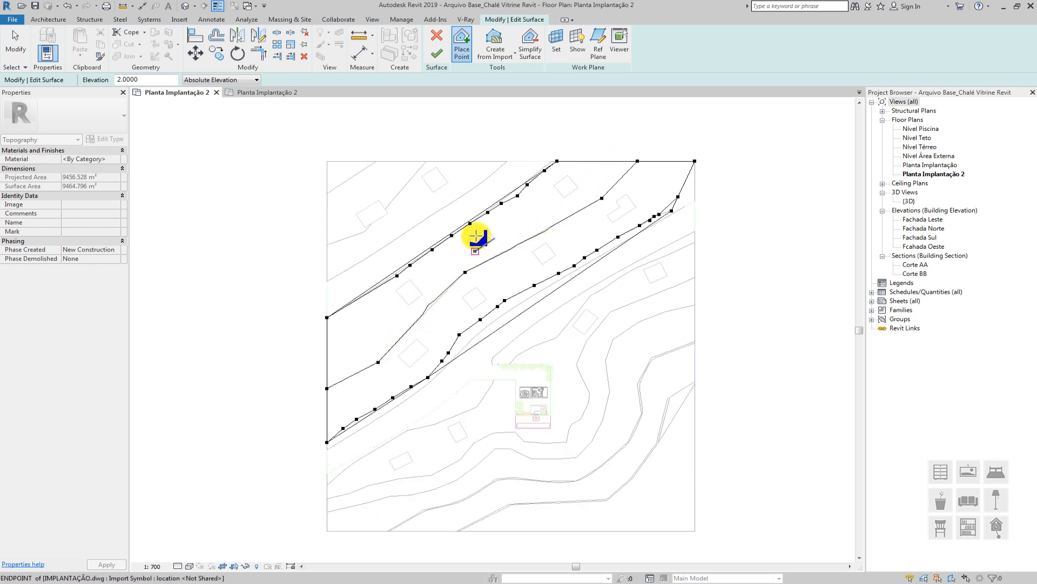
scroll(464, 231, "up", 1)
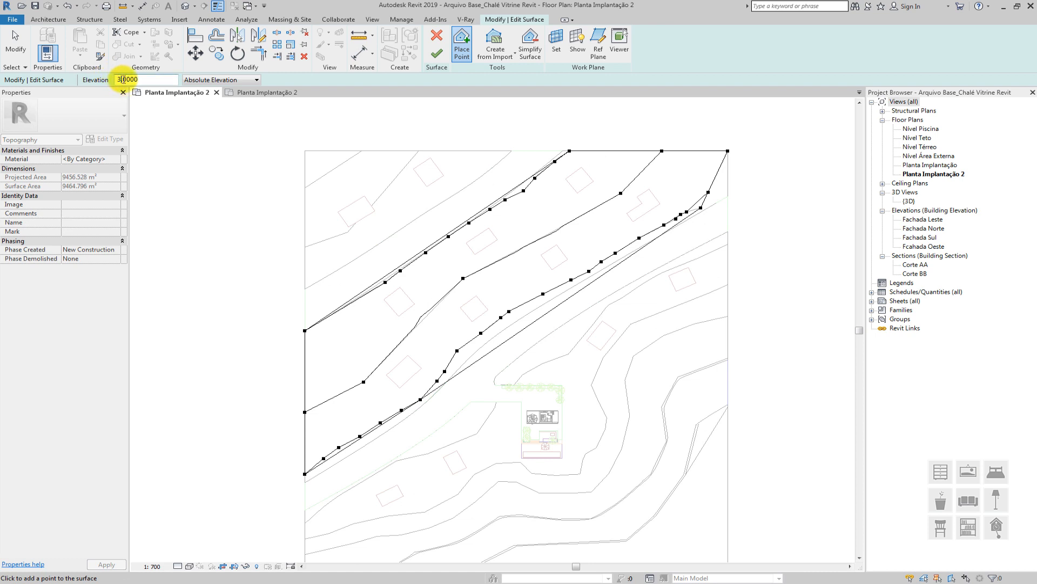
scroll(355, 245, "up", 1)
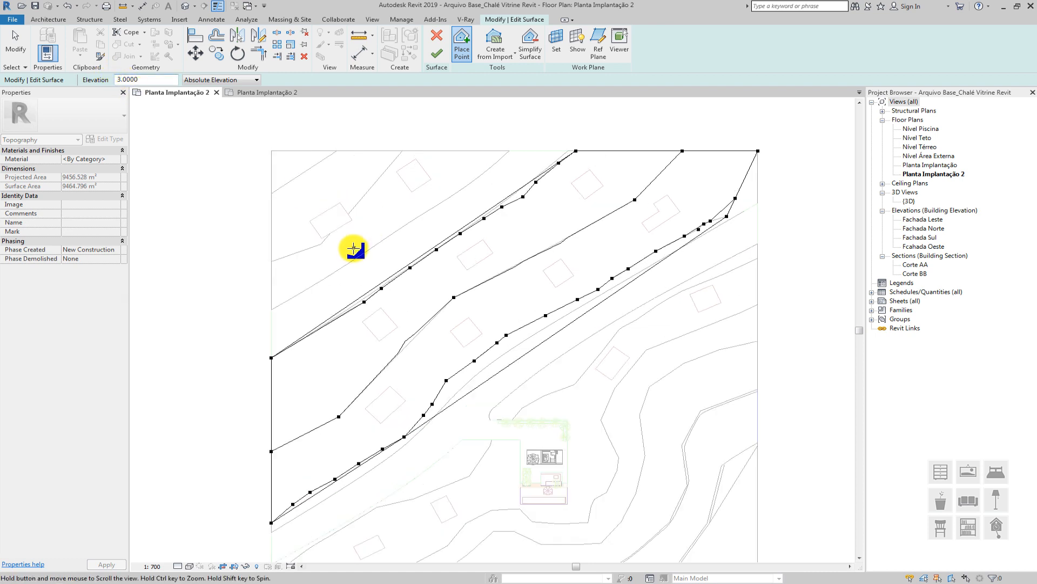
left_click(271, 262)
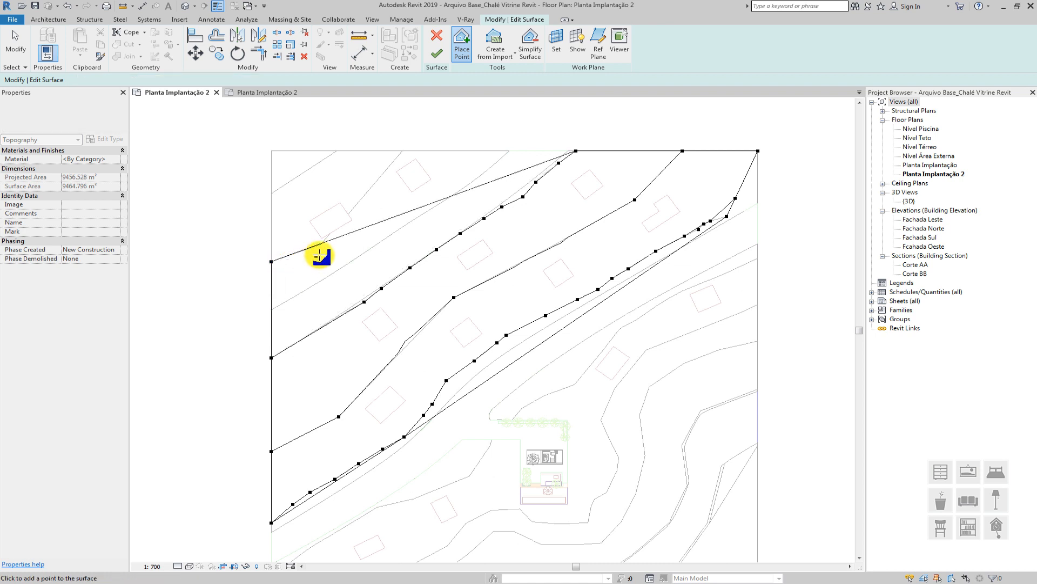
Complete the elevation 3 contour with points on its bends beside the north-west house outline up to the north boundary
left_click(321, 245)
left_click(355, 204)
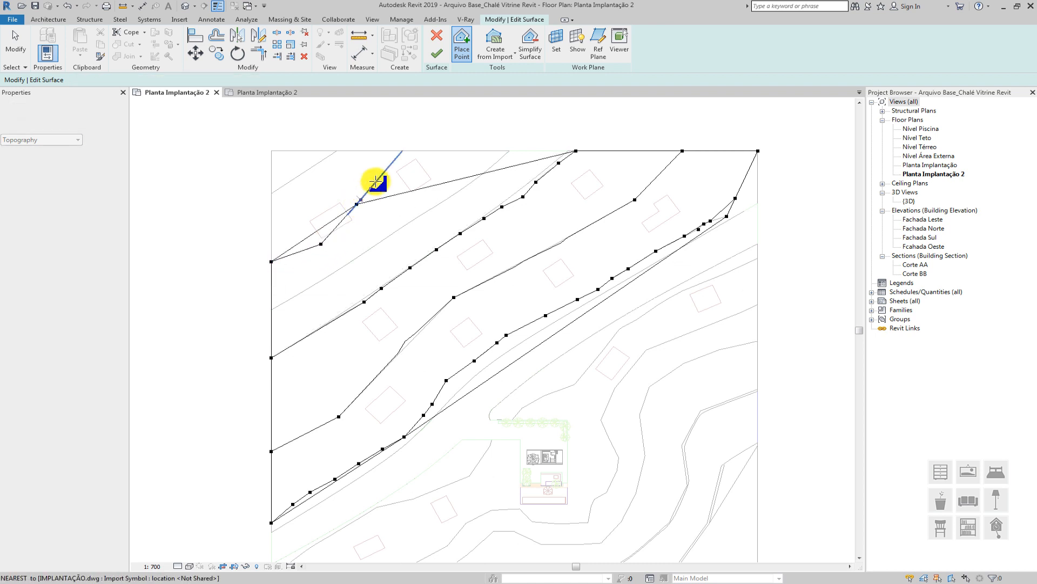
left_click(402, 151)
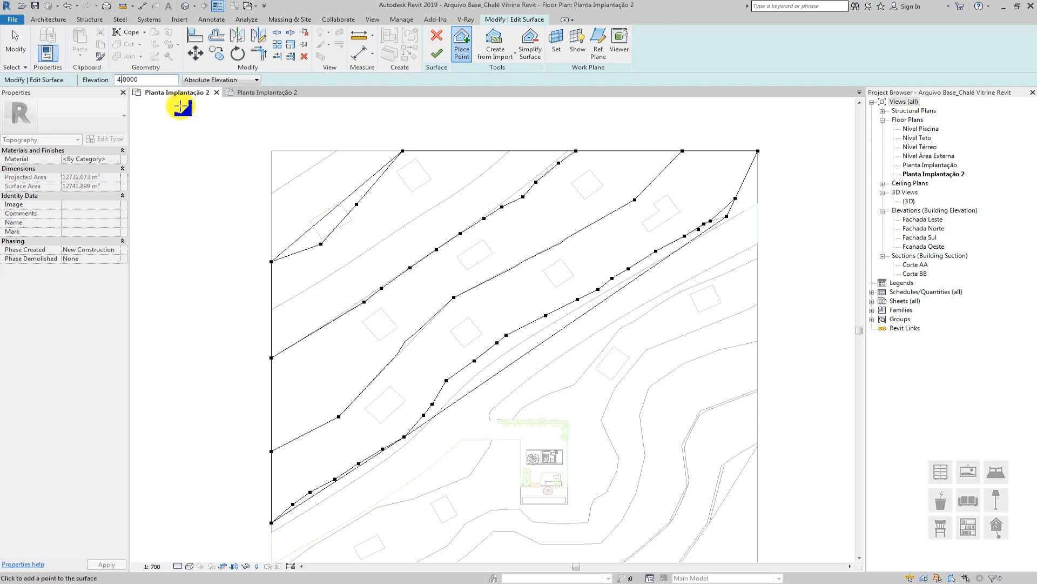
Place elevation 4.0 points on both boundary ends of the north-west contour, and an elevation 5.0 point on the site's north-west corner
left_click(272, 193)
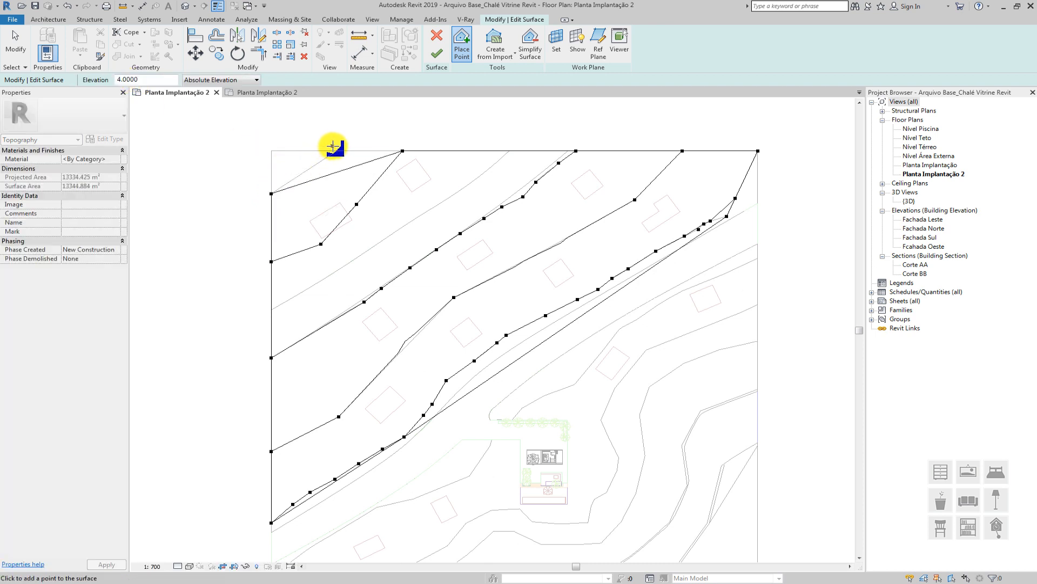
left_click(337, 150)
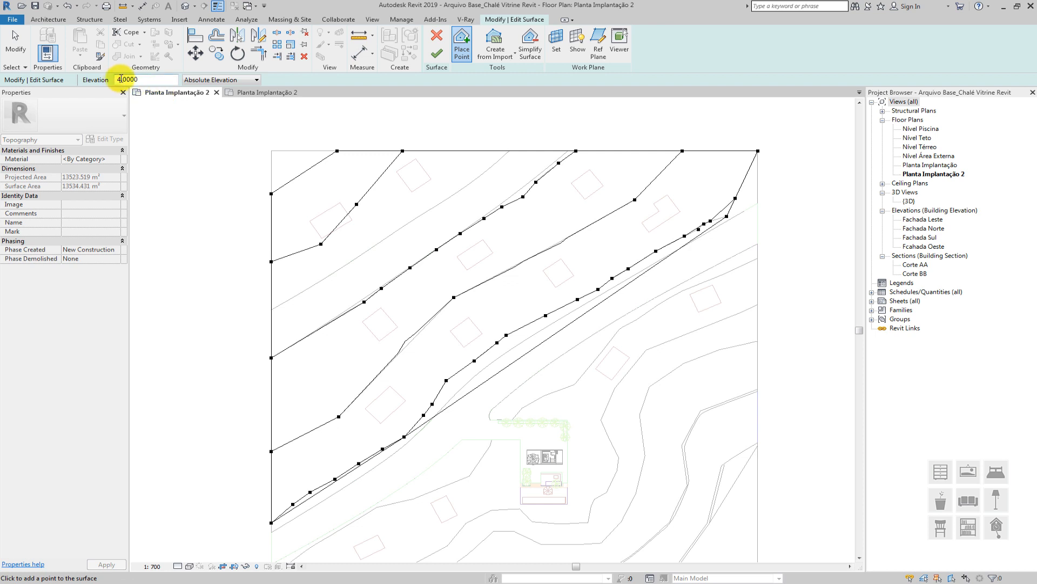
left_click(272, 152)
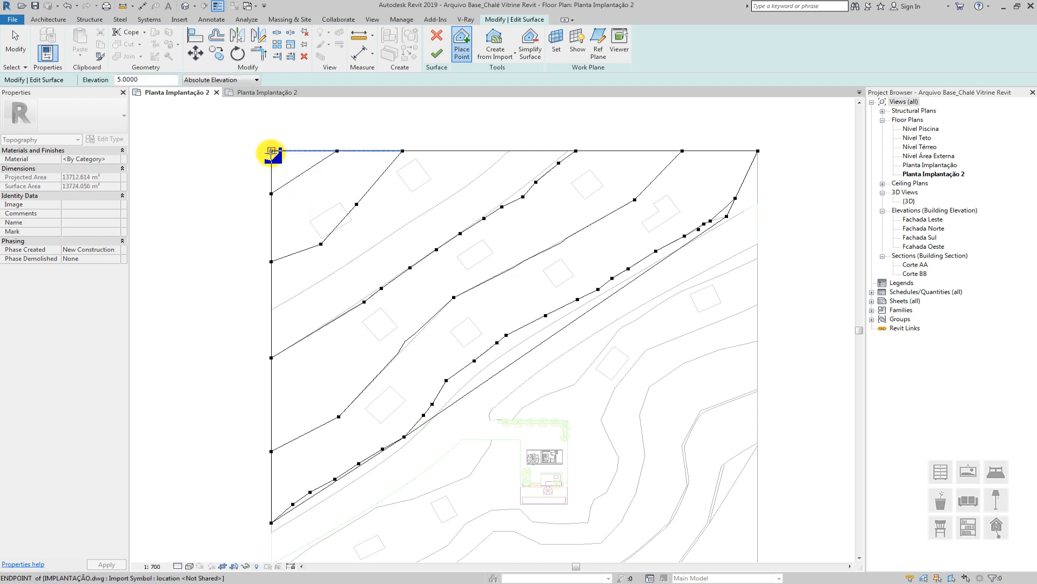
Set the point elevation to -1.0 and place points on the contour below the zero-level one, starting at the west boundary
scroll(271, 152, "down", 3)
scroll(378, 296, "up", 1)
scroll(285, 361, "up", 2)
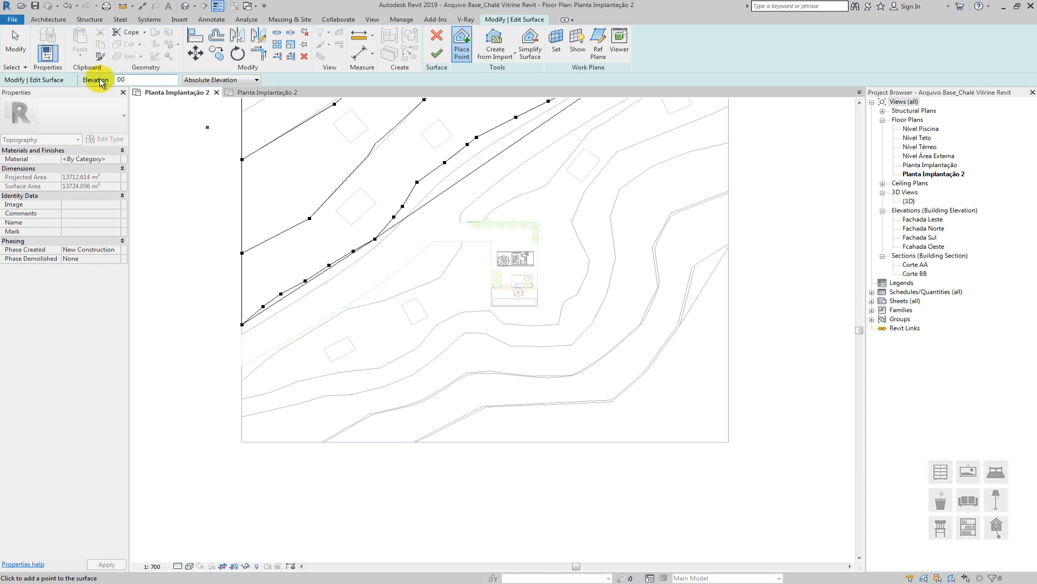
scroll(348, 341, "up", 2)
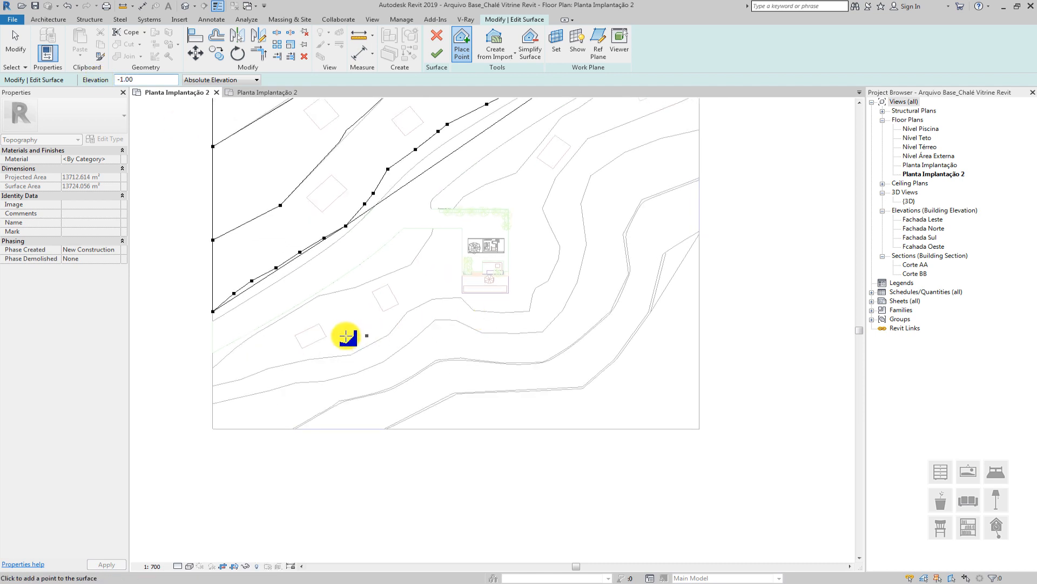
left_click(184, 376)
scroll(184, 376, "down", 1)
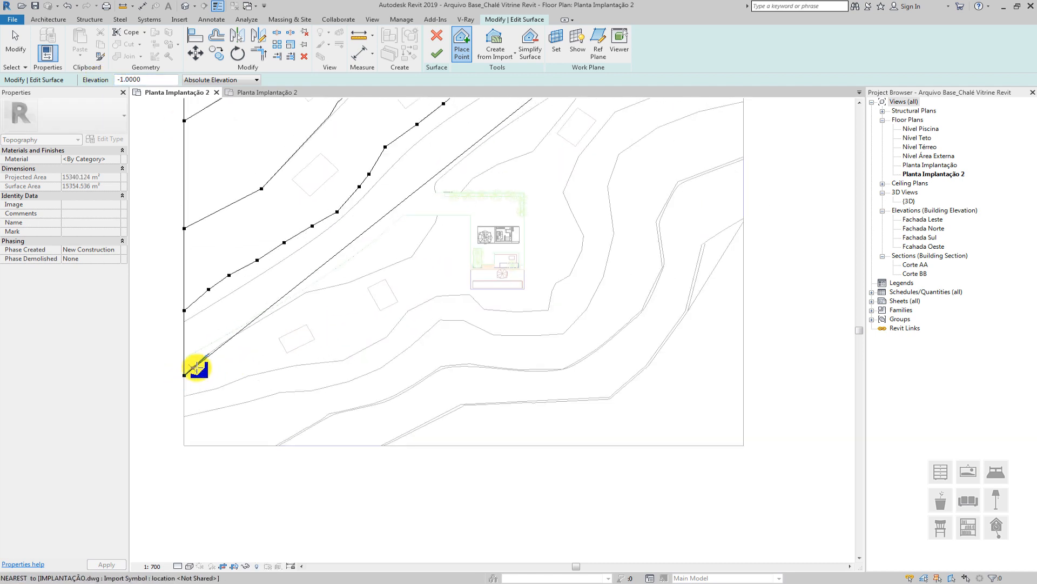
left_click(213, 351)
left_click(271, 314)
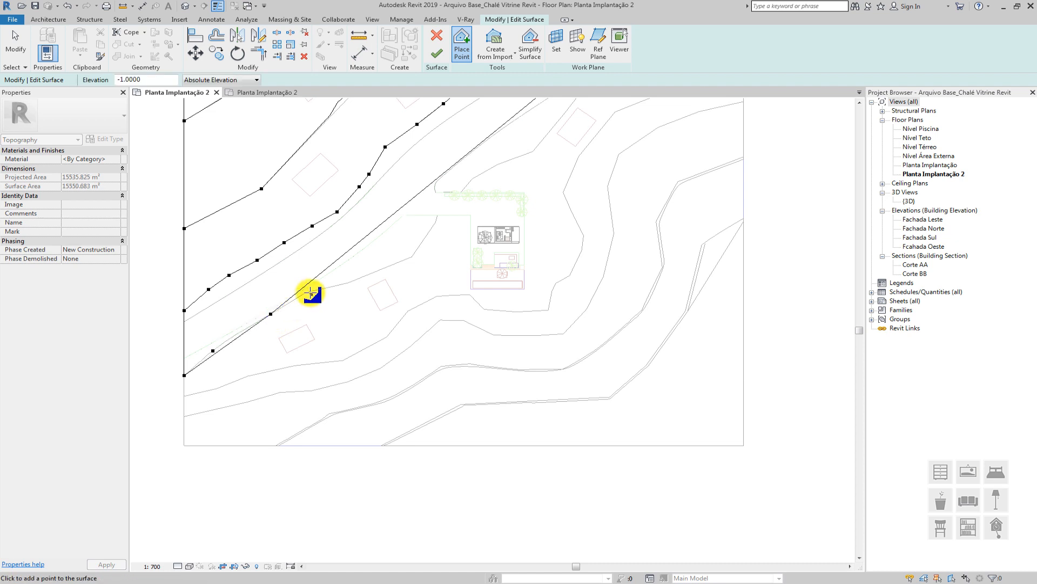
Continue the elevation -1 contour with points on its bends up to the road edge west of the chalet
left_click(306, 293)
left_click(348, 282)
left_click(412, 256)
left_click(431, 230)
scroll(459, 193, "up", 1)
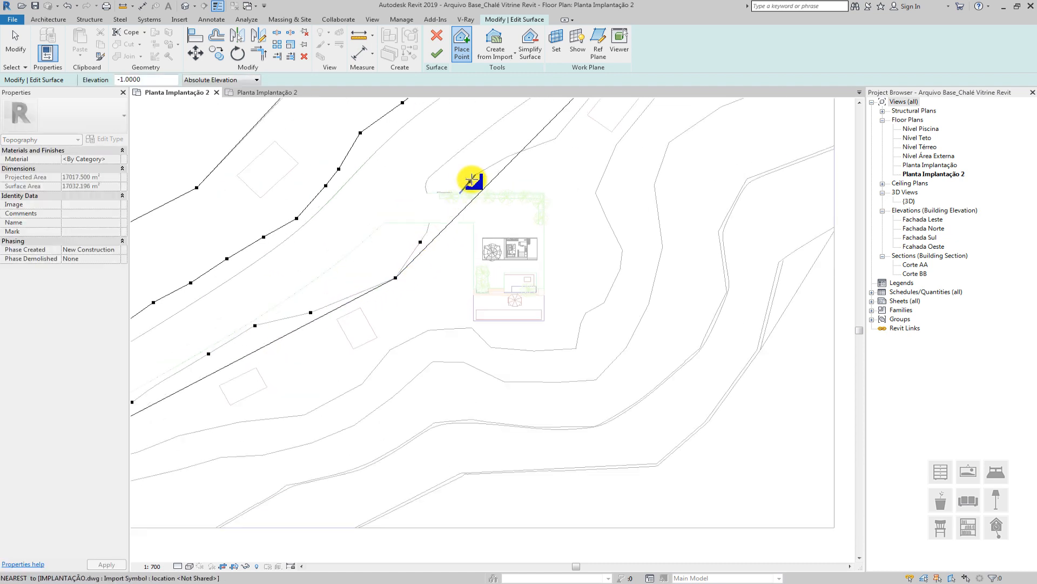
Resume the elevation -1 contour north of the chalet's hedge with points on its first three vertices
left_click(473, 178)
left_click(511, 154)
left_click(558, 139)
scroll(584, 143, "down", 2)
middle_click_drag(584, 143, 374, 335)
scroll(437, 229, "up", 3)
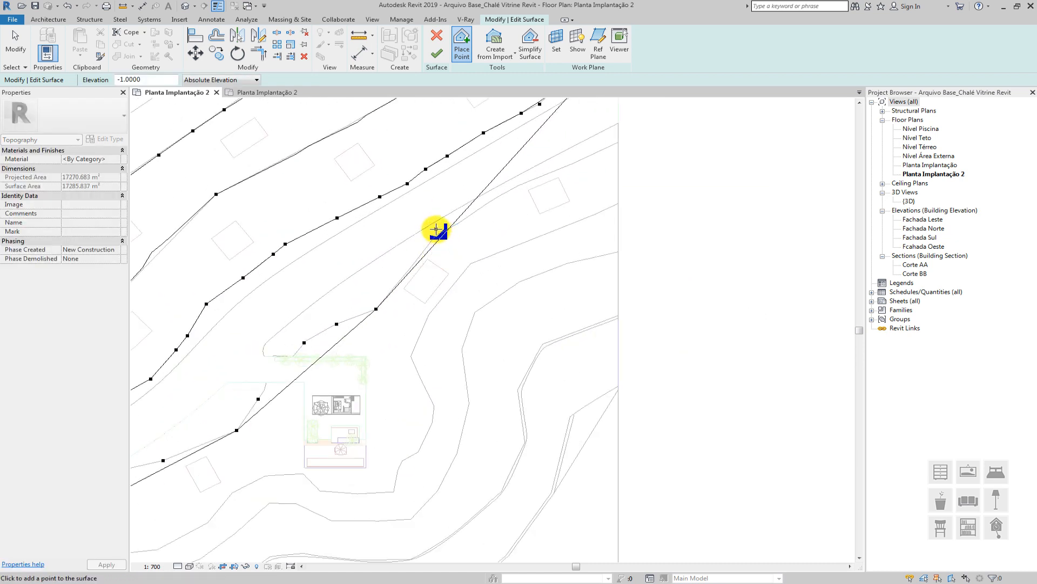
Complete the elevation -1 contour north-eastward with points on its remaining bends up to the east boundary
left_click(439, 234)
left_click(485, 206)
scroll(483, 206, "down", 4)
scroll(509, 193, "up", 2)
left_click(502, 195)
left_click(543, 178)
left_click(576, 162)
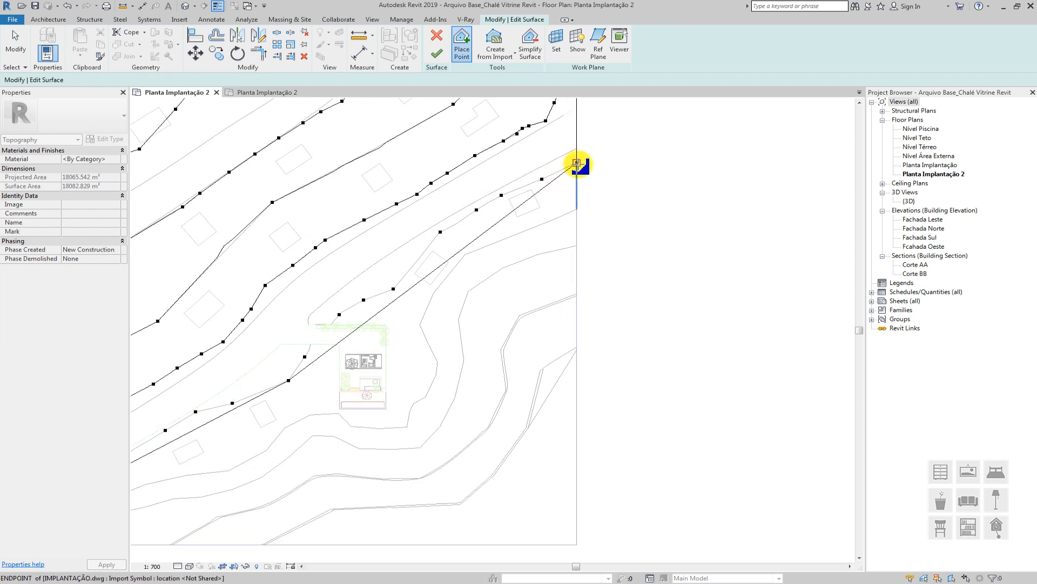
Set the point elevation to -2.0 and place points on the next contour south, from the west boundary past the south-west house outlines
scroll(572, 162, "down", 1)
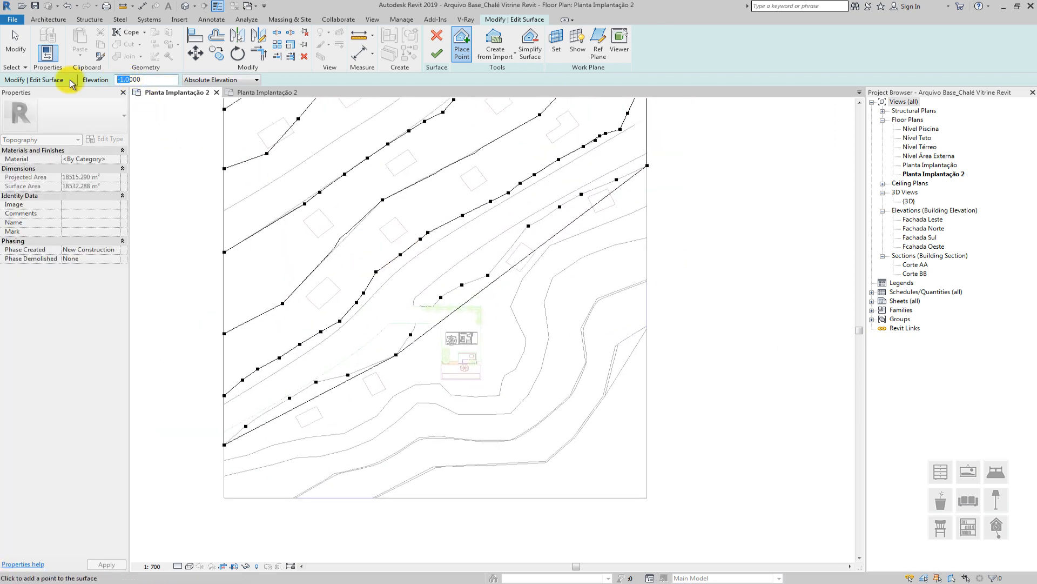
scroll(227, 418, "up", 3)
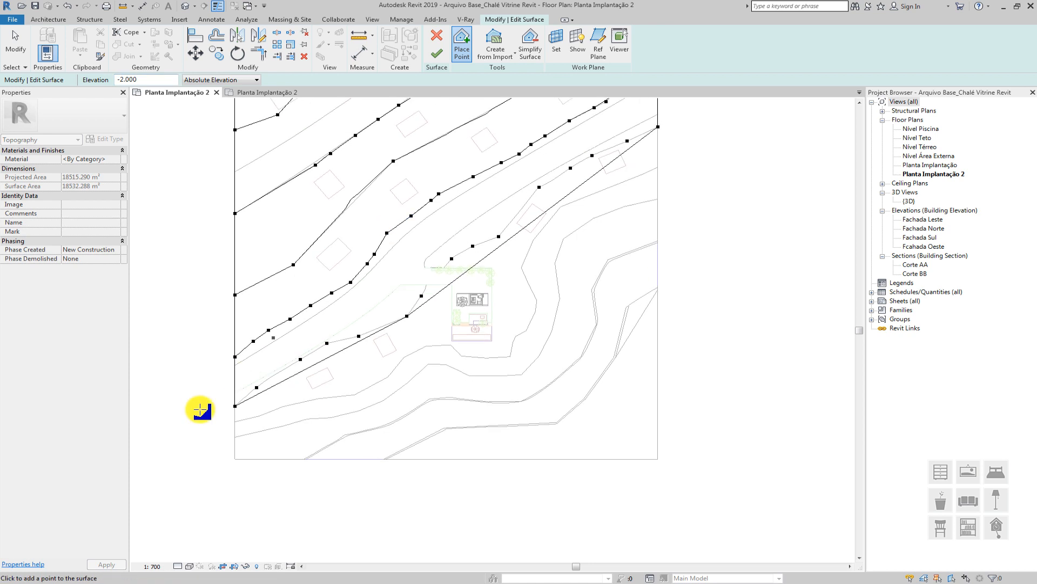
left_click(295, 417)
left_click(335, 398)
left_click(396, 385)
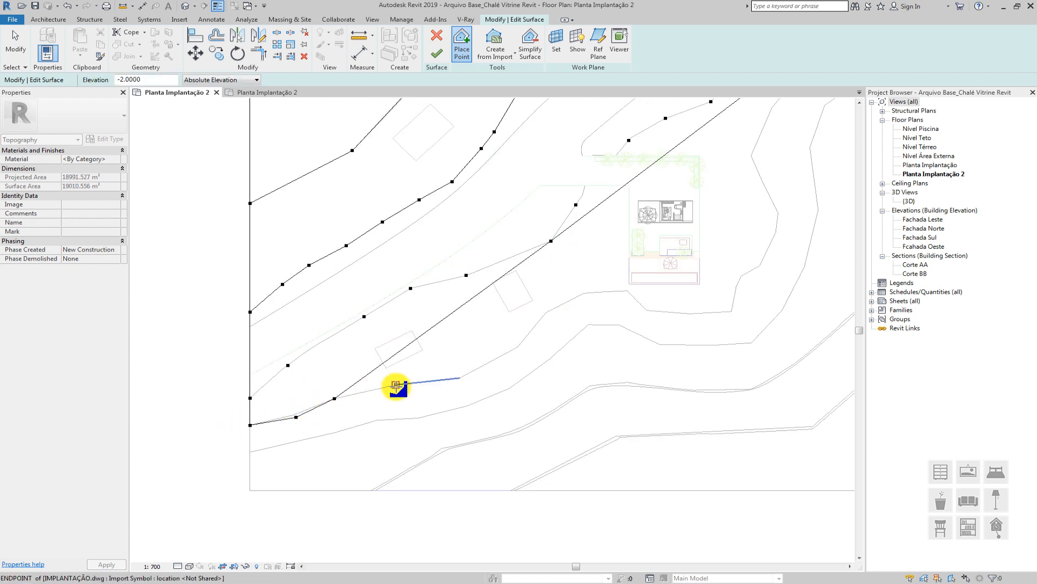
left_click(460, 377)
left_click(519, 350)
left_click(546, 312)
Continue the elevation -2 contour with points on its vertices along the stretch south of the chalet's pool
scroll(590, 297, "up", 3)
left_click(578, 290)
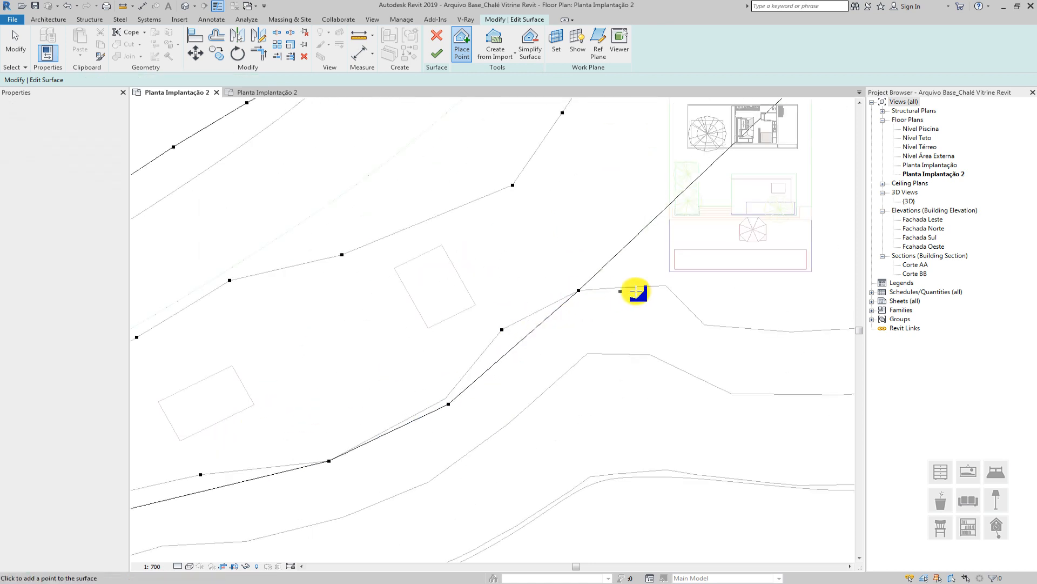
left_click(666, 285)
scroll(667, 287, "down", 3)
middle_click_drag(667, 293, 366, 355)
scroll(372, 360, "up", 1)
left_click(383, 367)
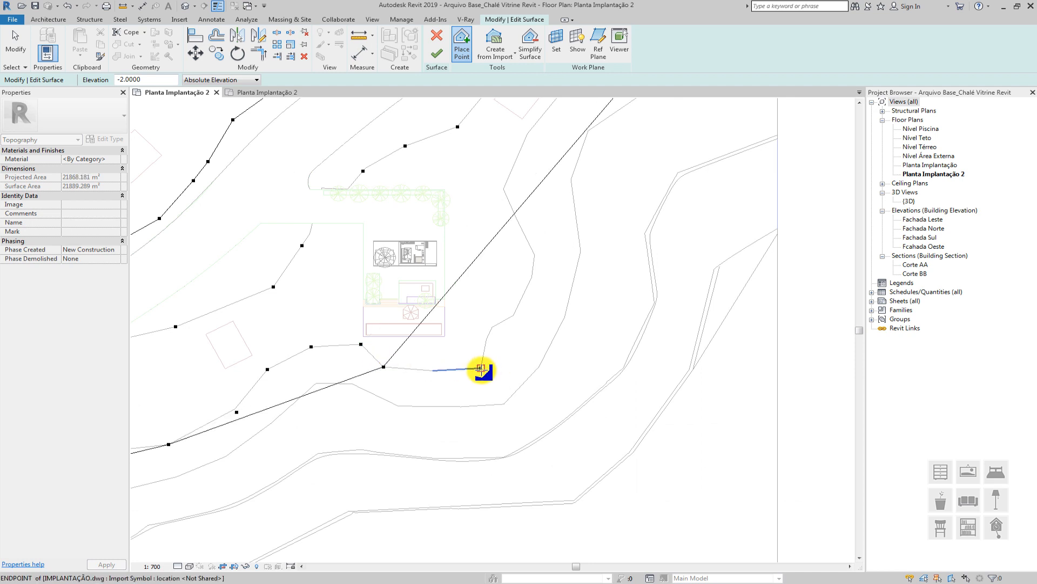
left_click(481, 368)
Continue the elevation -2 contour with points on the bends curving northward around the chalet's east side
middle_click_drag(493, 347, 453, 413)
left_click(449, 400)
left_click(458, 387)
left_click(477, 376)
left_click(493, 344)
left_click(494, 322)
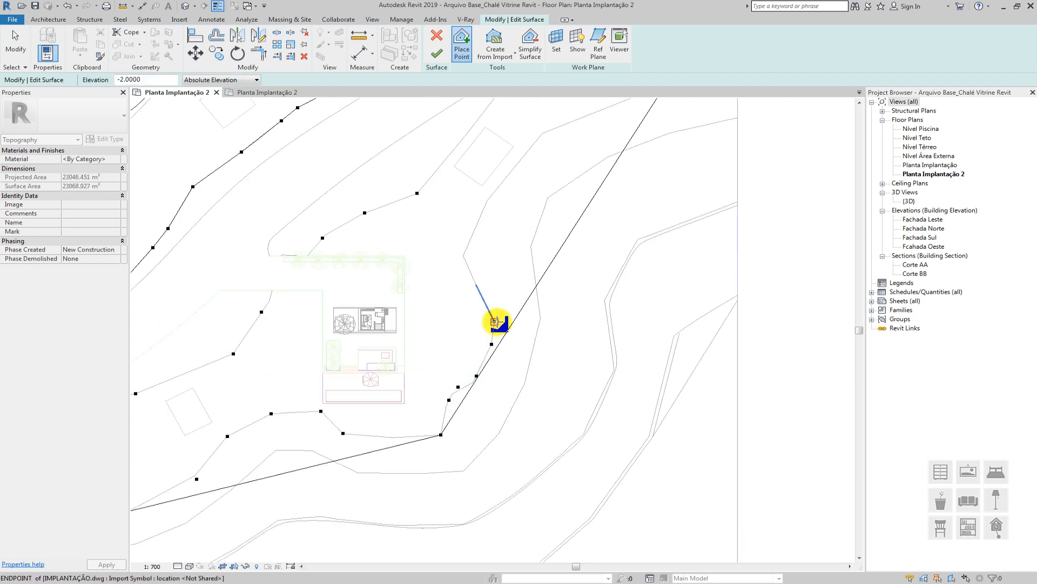
left_click(463, 256)
Complete the elevation -2 contour with points on its remaining bends below the north-east house outlines up to the east boundary
middle_click_drag(485, 195, 449, 290)
left_click(451, 295)
scroll(508, 212, "down", 2)
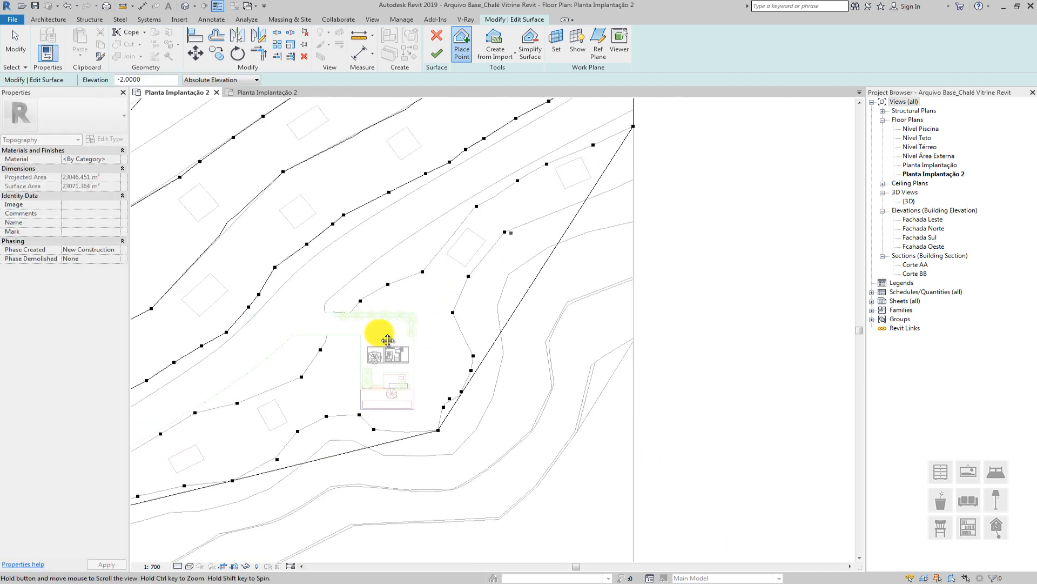
middle_click_drag(589, 183, 458, 297)
left_click(458, 298)
left_click(501, 282)
Move the last east boundary point onto the contour's endpoint and set that point's elevation to -3.0
scroll(501, 282, "up", 4)
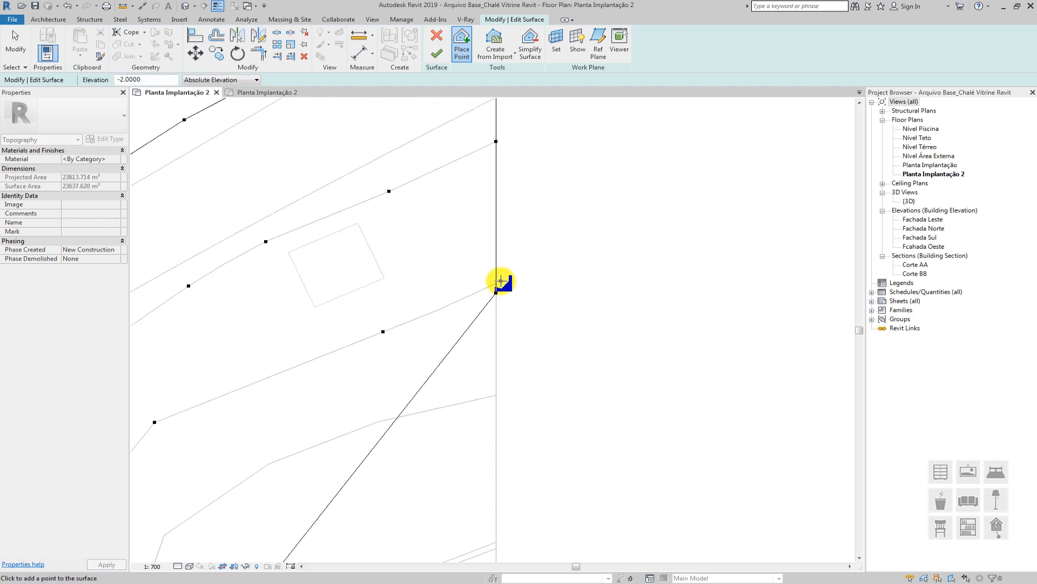
key("Escape")
left_click(496, 294)
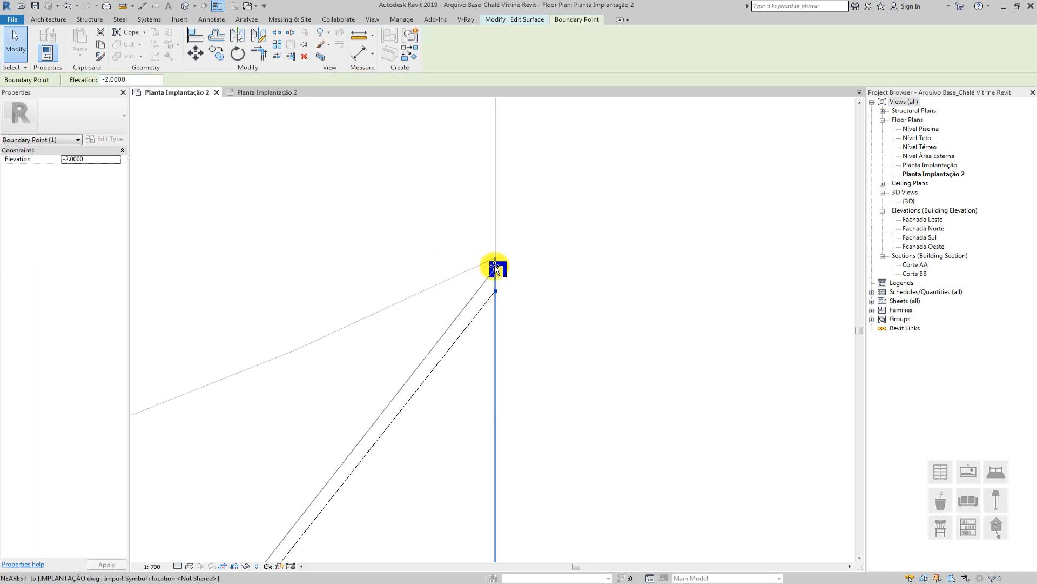
scroll(498, 260, "down", 3)
middle_click_drag(498, 259, 545, 178)
scroll(459, 243, "down", 1)
middle_click_drag(459, 243, 512, 300)
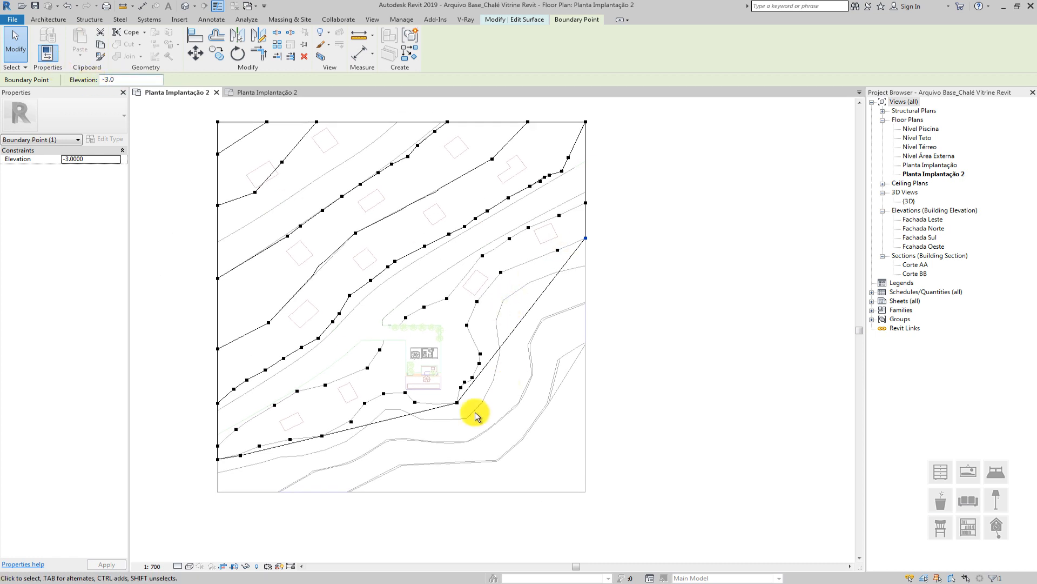
Resume placing points at elevation -3.0 and put the first three on the next contour south, starting at the west boundary
scroll(216, 465, "up", 3)
left_click(531, 20)
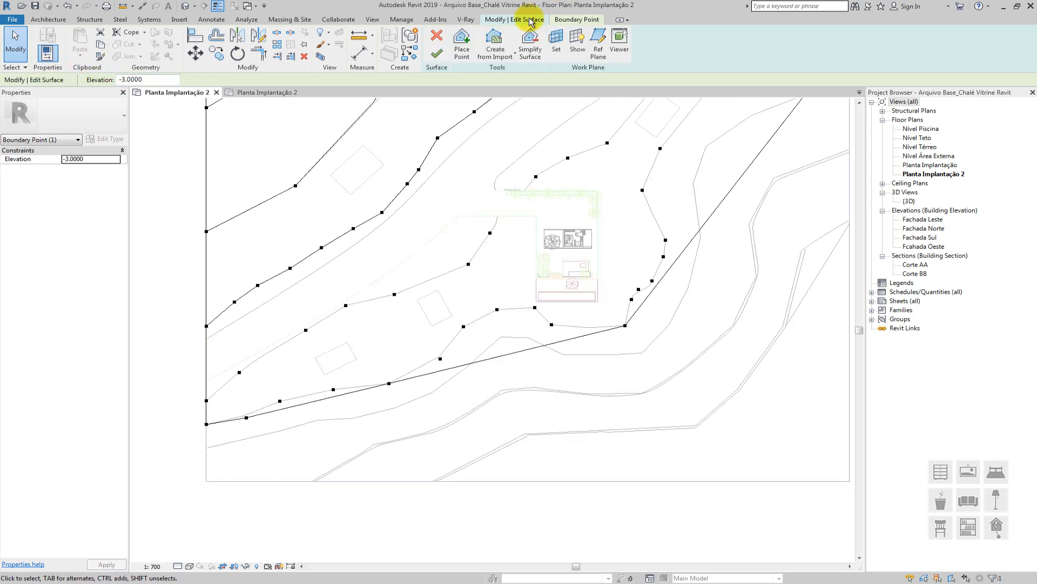
left_click(465, 48)
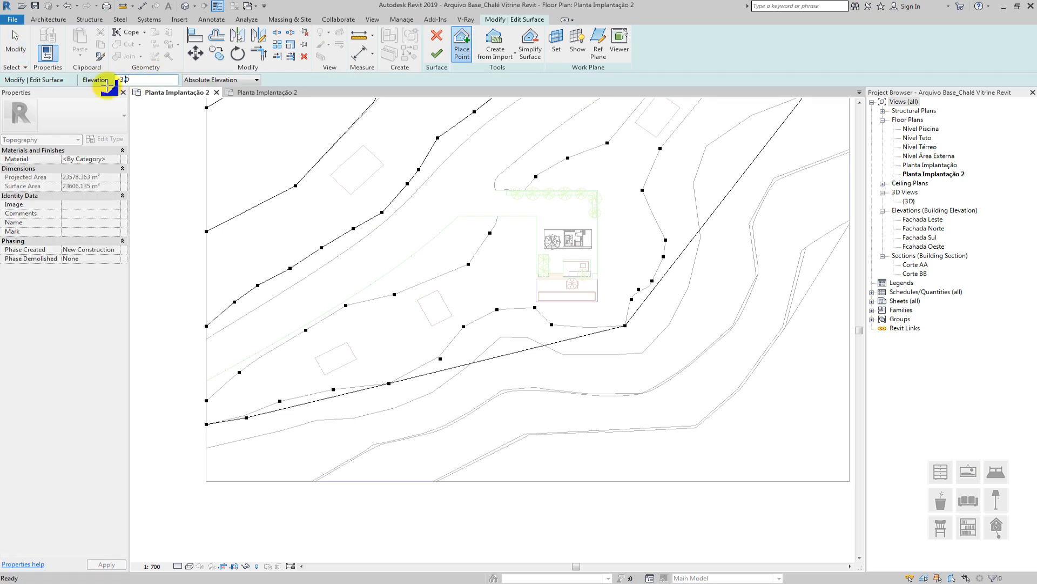
middle_click_drag(342, 362, 276, 324)
left_click(140, 410)
left_click(219, 391)
left_click(251, 382)
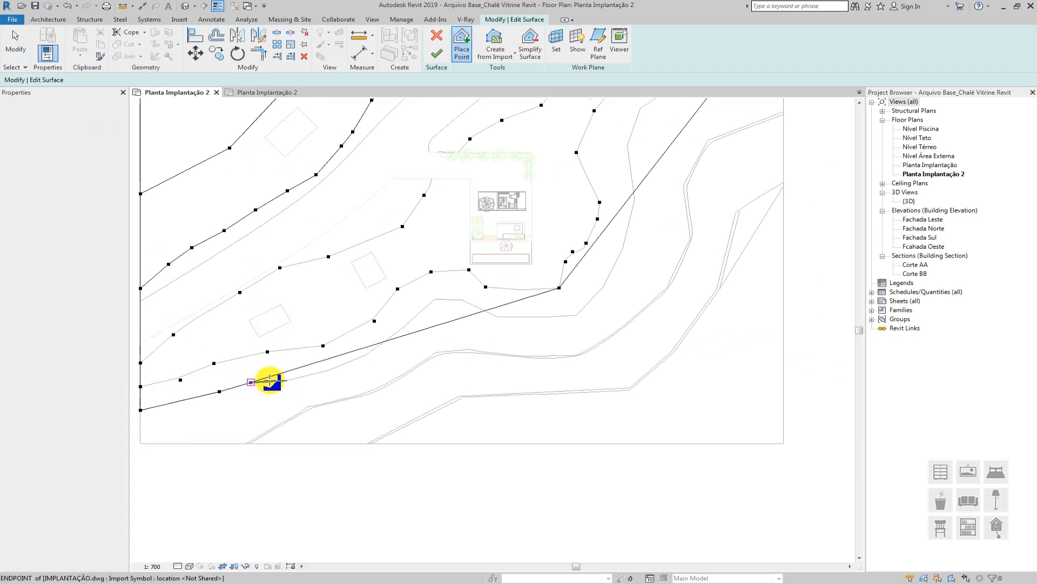
Continue the elevation -3 contour eastward with points on the bends below the two south-west house outlines
left_click(287, 380)
left_click(333, 370)
left_click(371, 354)
left_click(400, 329)
scroll(407, 328, "up", 3)
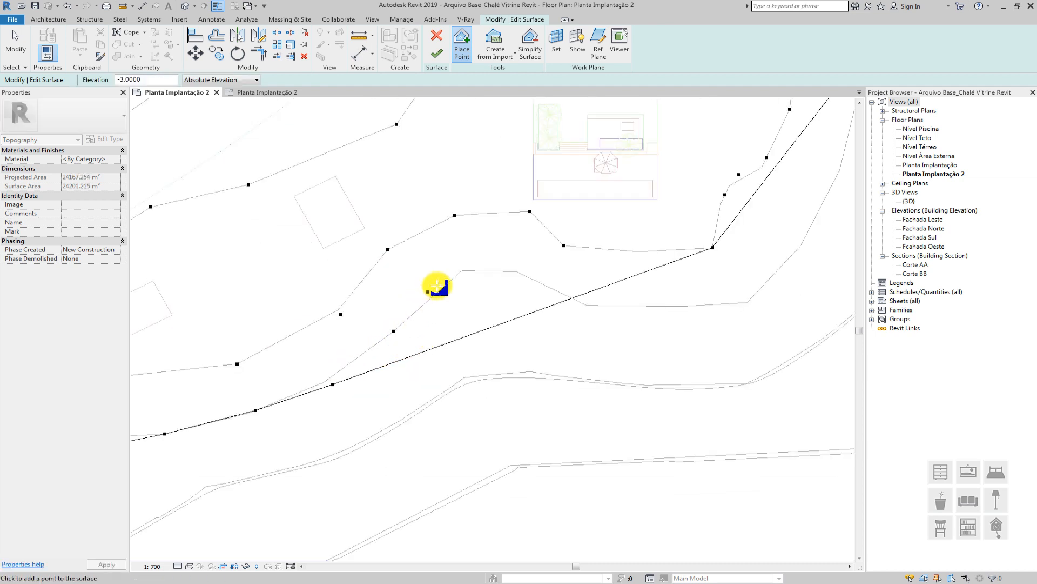
Place points on the elevation -3 contour's vertices along the stretch south of the chalet
left_click(462, 271)
left_click(517, 271)
left_click(537, 277)
left_click(586, 305)
left_click(745, 302)
Continue the elevation -3 contour with points on the bends turning northward east of the chalet
mouse_move(803, 248)
middle_mouse_down()
mouse_move(403, 429)
mouse_move(440, 368)
middle_mouse_up()
left_click(442, 372)
left_click(479, 290)
left_click(503, 195)
scroll(503, 195, "down", 2)
middle_click_drag(502, 195, 474, 321)
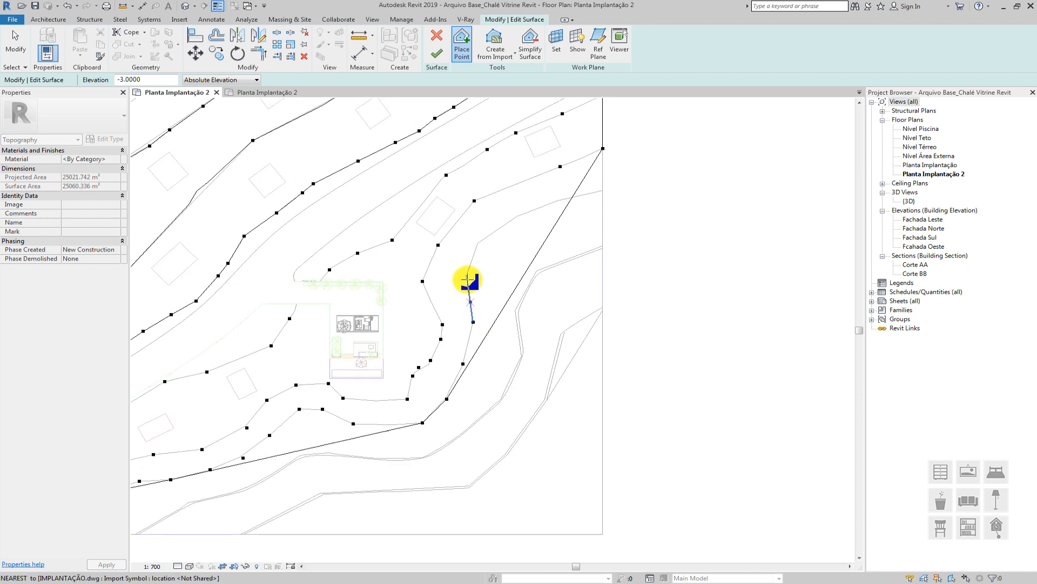
Complete the elevation -3 contour with points on its last bends north-eastward up to the east boundary
scroll(471, 279, "up", 1)
left_click(467, 273)
left_click(484, 224)
left_click(543, 185)
left_click(607, 160)
left_click(673, 145)
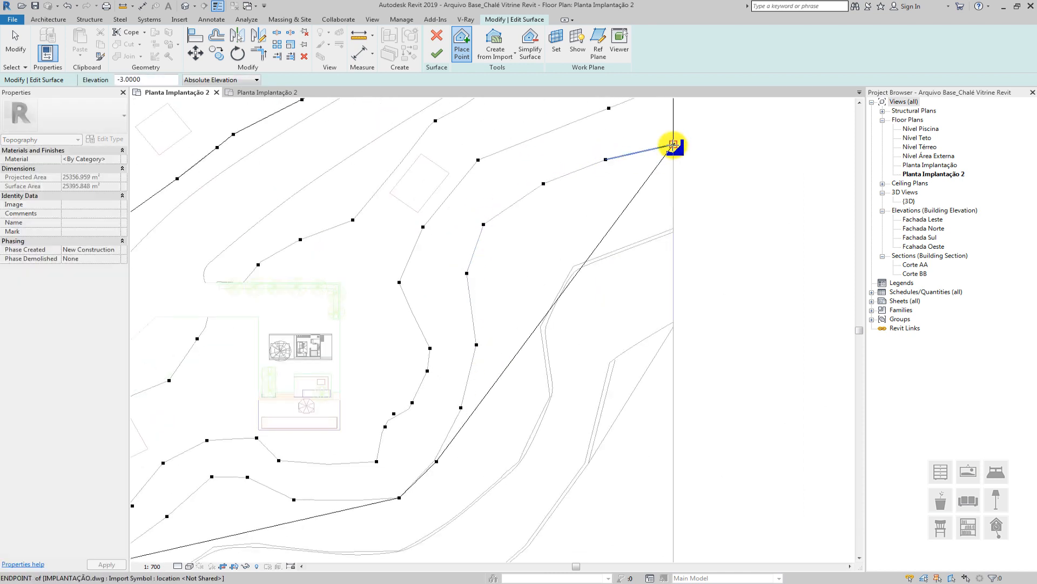
Set the point elevation to -4.0 and place a point where the next contour's upper line meets the south boundary
scroll(673, 145, "down", 3)
middle_click_drag(673, 144, 639, 251)
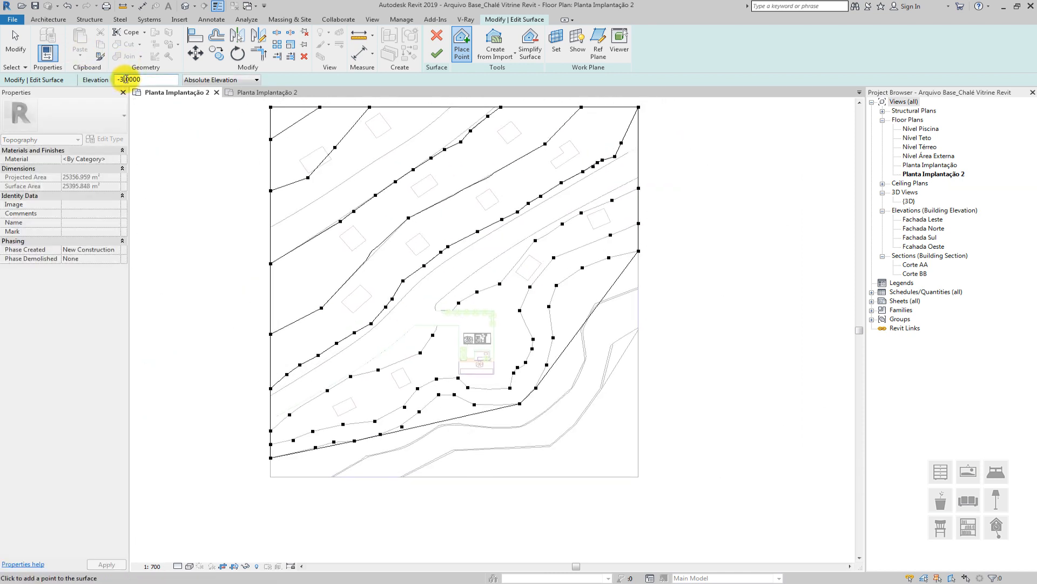
scroll(338, 370, "up", 1)
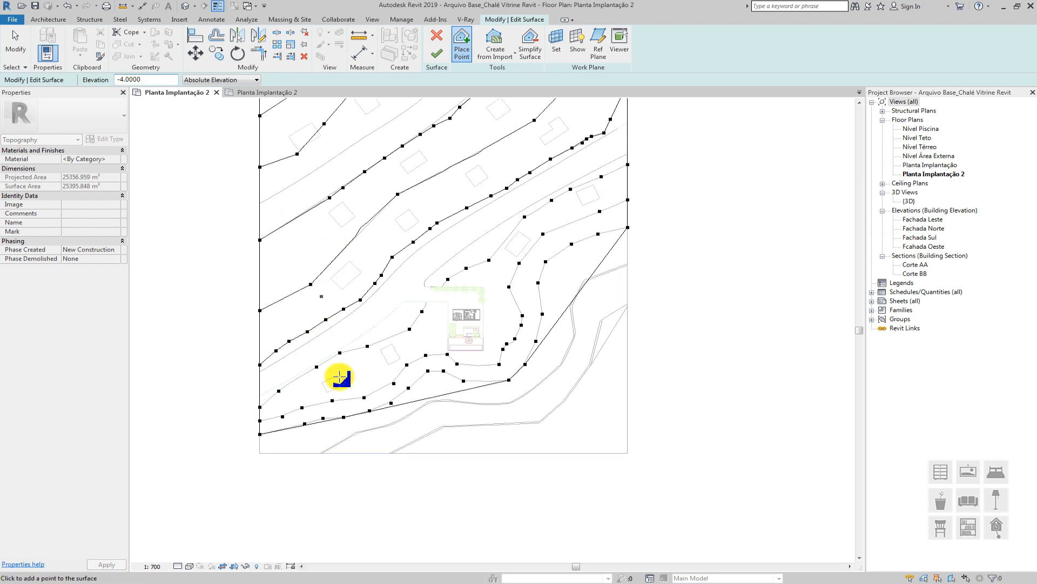
scroll(343, 456, "up", 2)
scroll(294, 472, "up", 2)
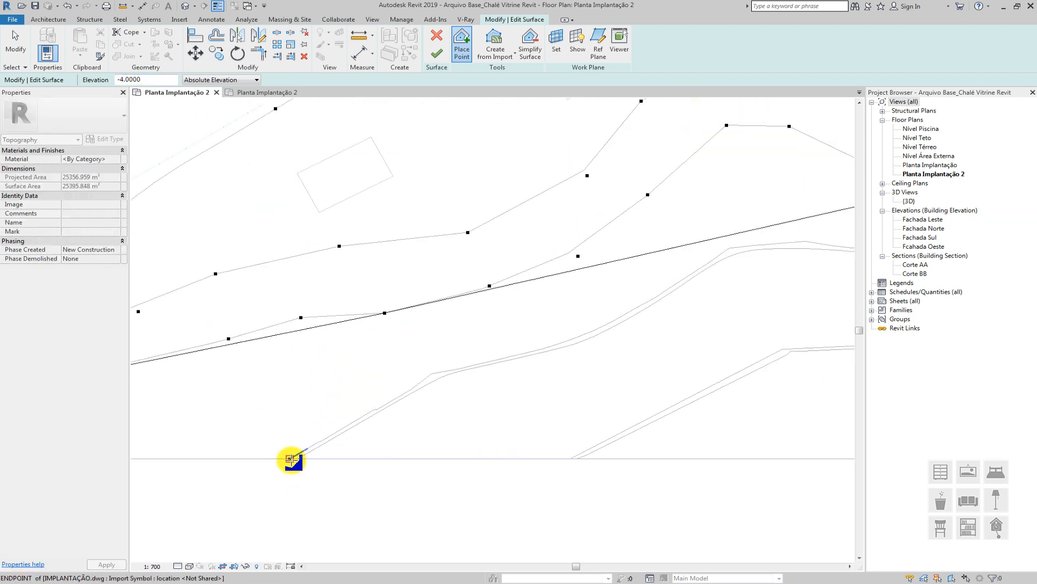
left_click(291, 459)
Add elevation -4 points at the site's southwest corner and on the first two bends of the contour rising from the south boundary
scroll(427, 372, "down", 3)
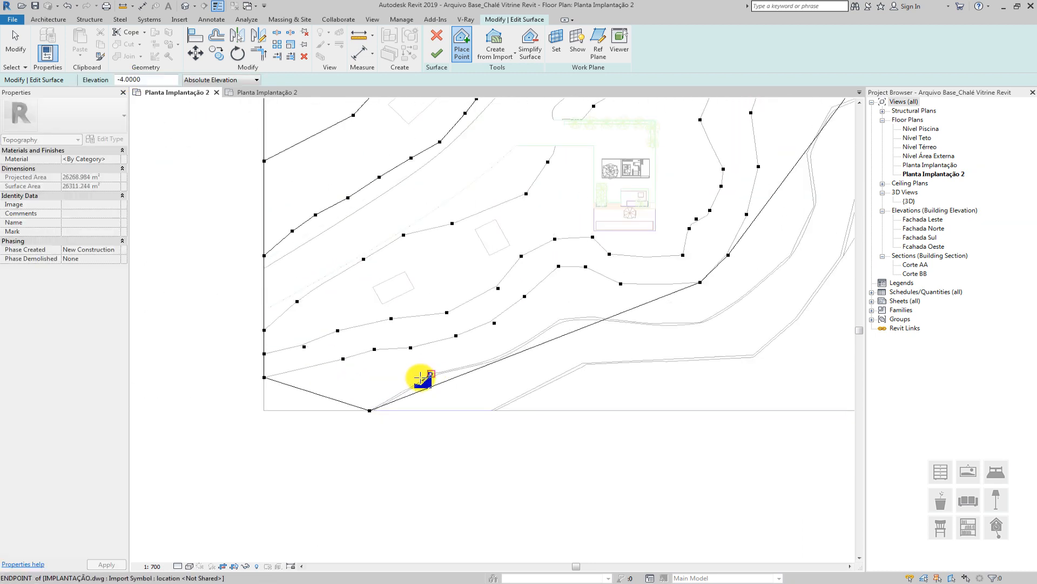
left_click(421, 377)
scroll(334, 404, "up", 1)
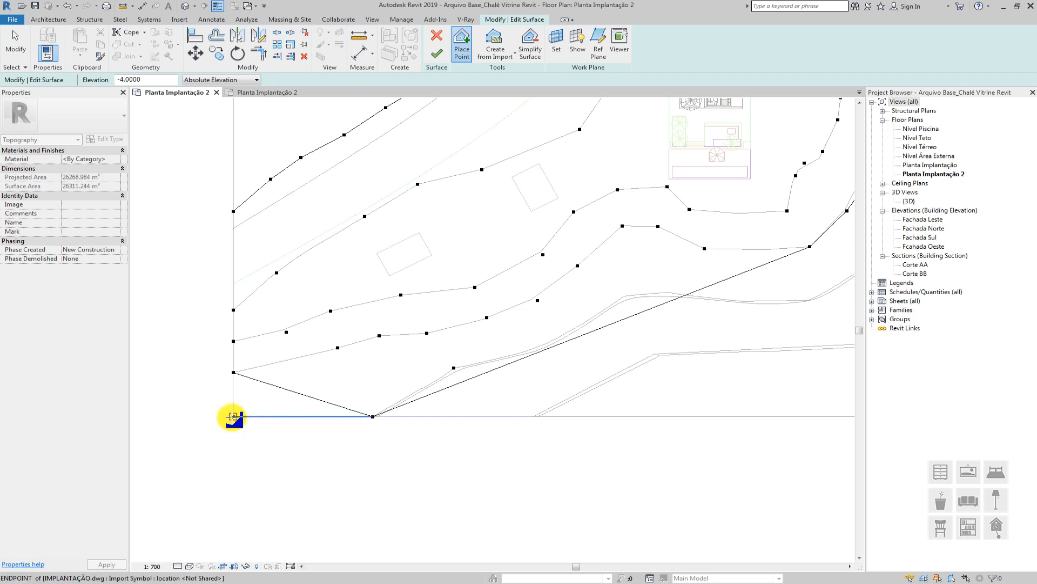
scroll(232, 416, "down", 1)
scroll(538, 337, "up", 2)
left_click(395, 391)
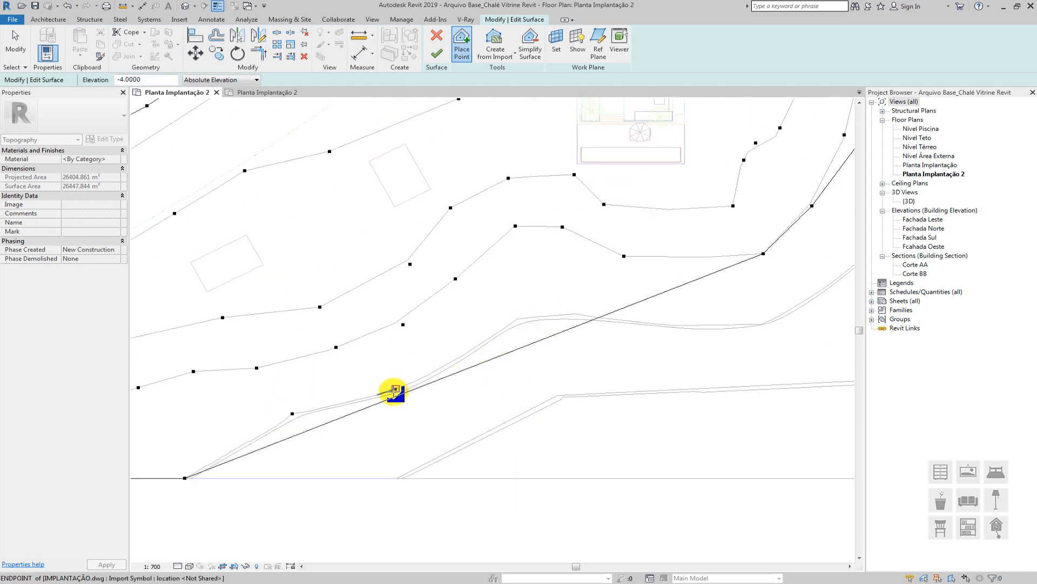
Continue the elevation -4 contour eastward with points on its bends along the stretch south of the chalet
scroll(433, 363, "up", 2)
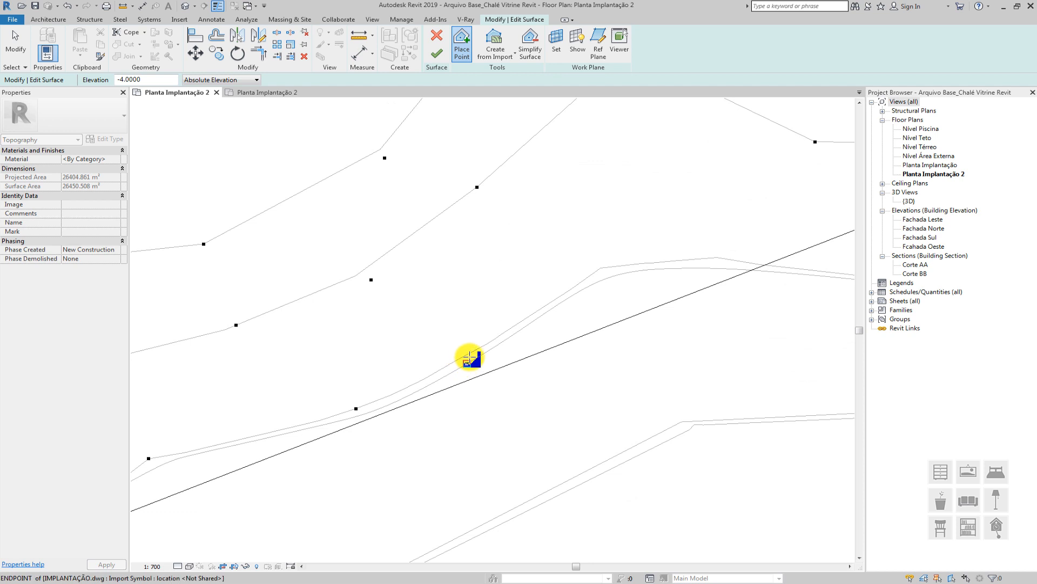
left_click(454, 360)
left_click(604, 271)
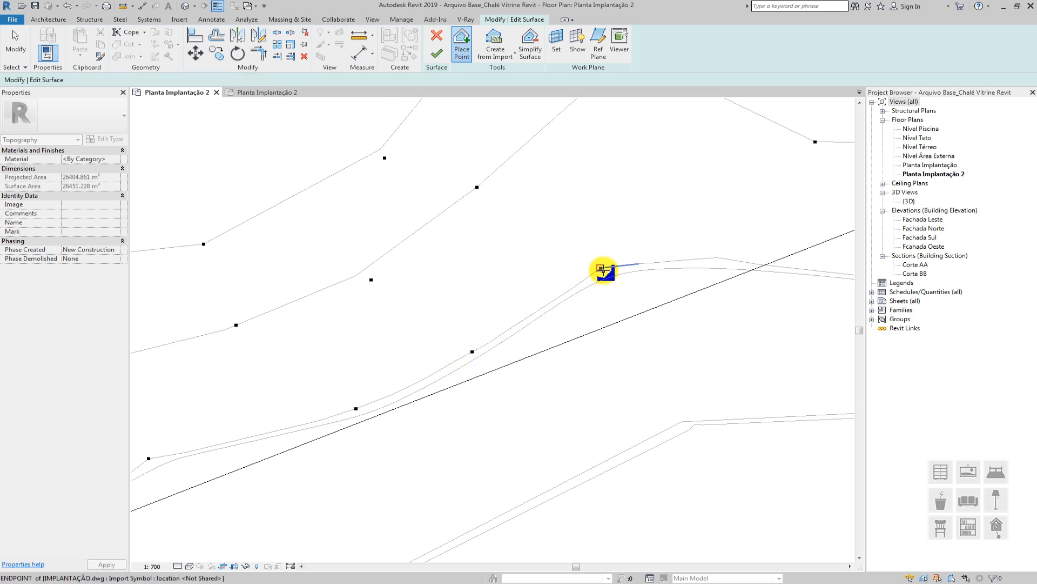
left_click(719, 258)
middle_click_drag(688, 267, 447, 316)
left_click(627, 326)
middle_click_drag(721, 329, 530, 333)
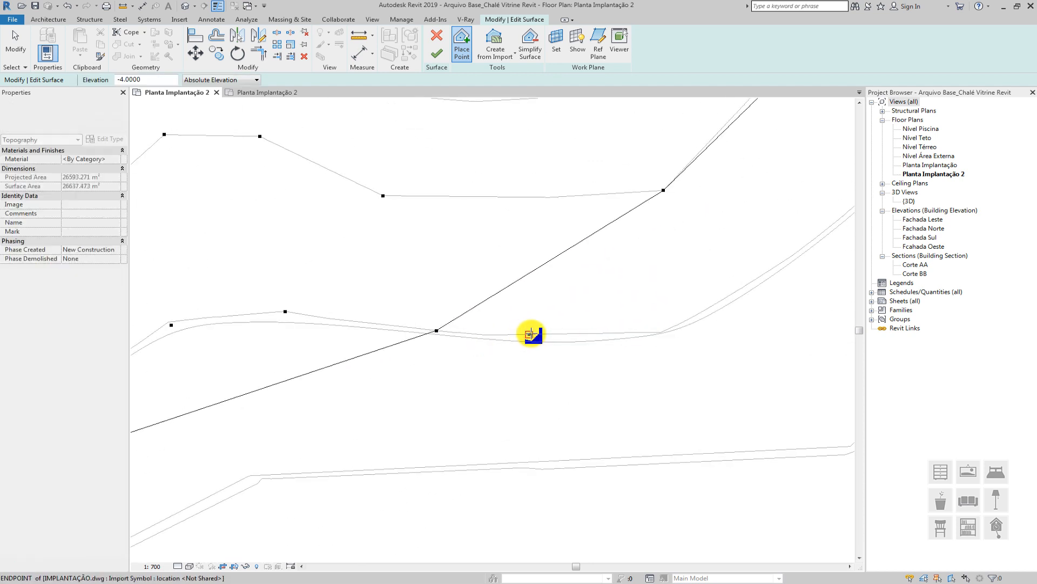
left_click(534, 333)
left_click(669, 333)
Continue the elevation -4 contour with points on the bends curving northward along the site's east side
scroll(670, 332, "down", 2)
middle_click_drag(673, 329, 357, 442)
left_click(425, 404)
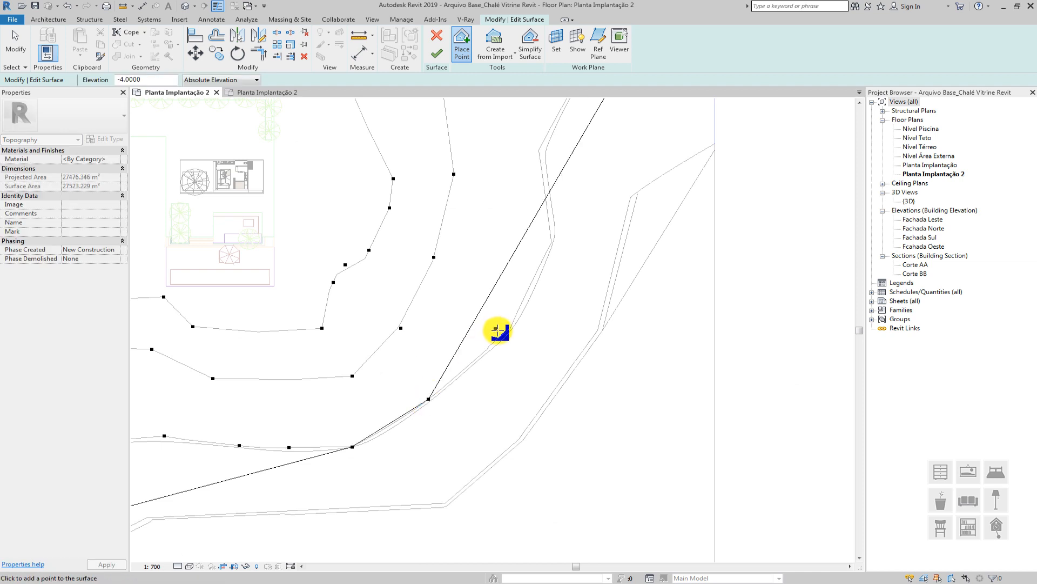
left_click(504, 333)
left_click(552, 243)
scroll(534, 301, "up", 1)
middle_click_drag(534, 300, 460, 472)
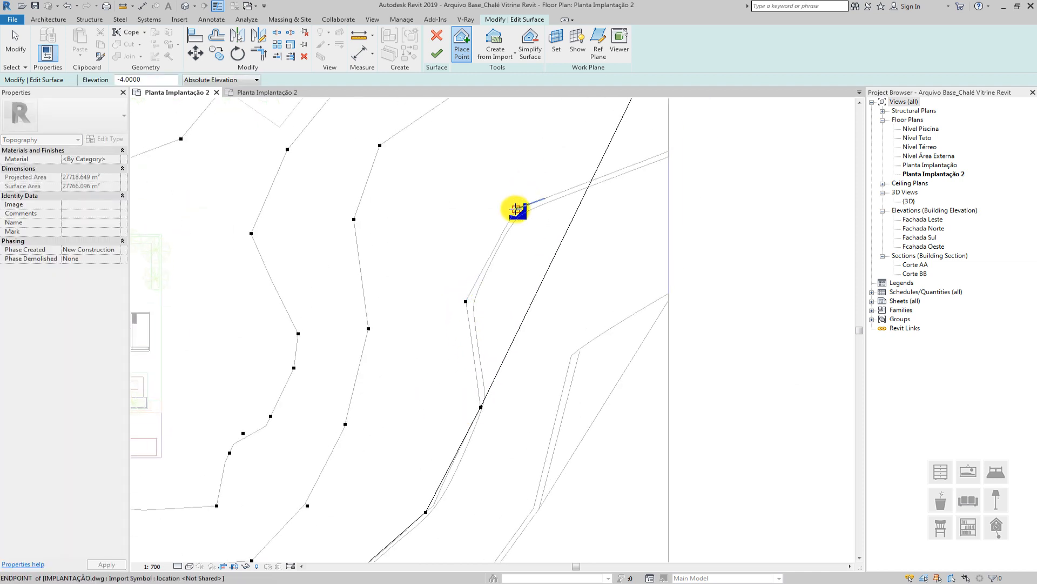
Set the point elevation to -5.0 and place points on the next contour from the south boundary along its first bends
scroll(665, 148, "down", 3)
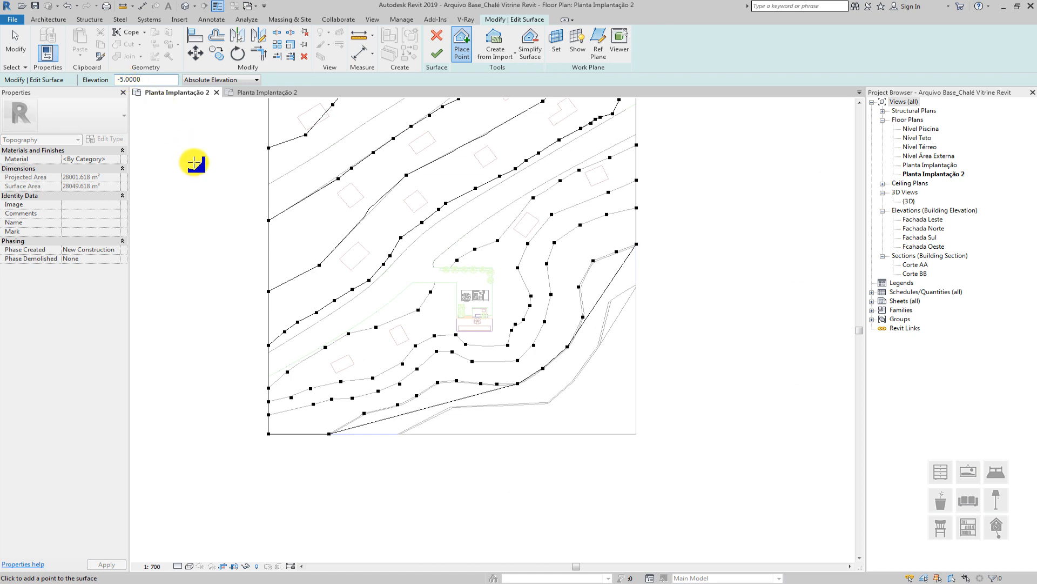
scroll(313, 419, "up", 3)
left_click(313, 415)
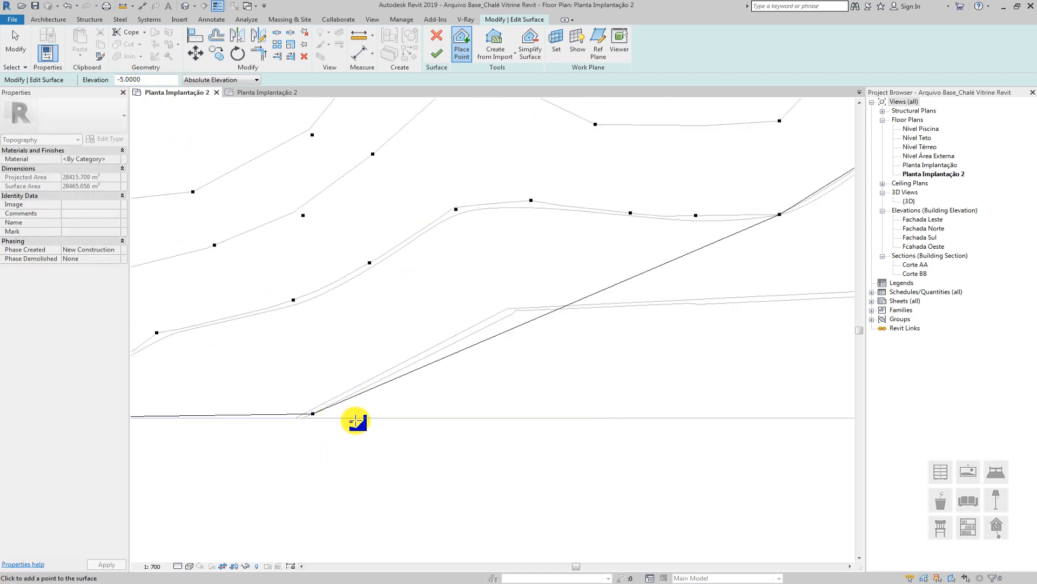
scroll(535, 302, "down", 5)
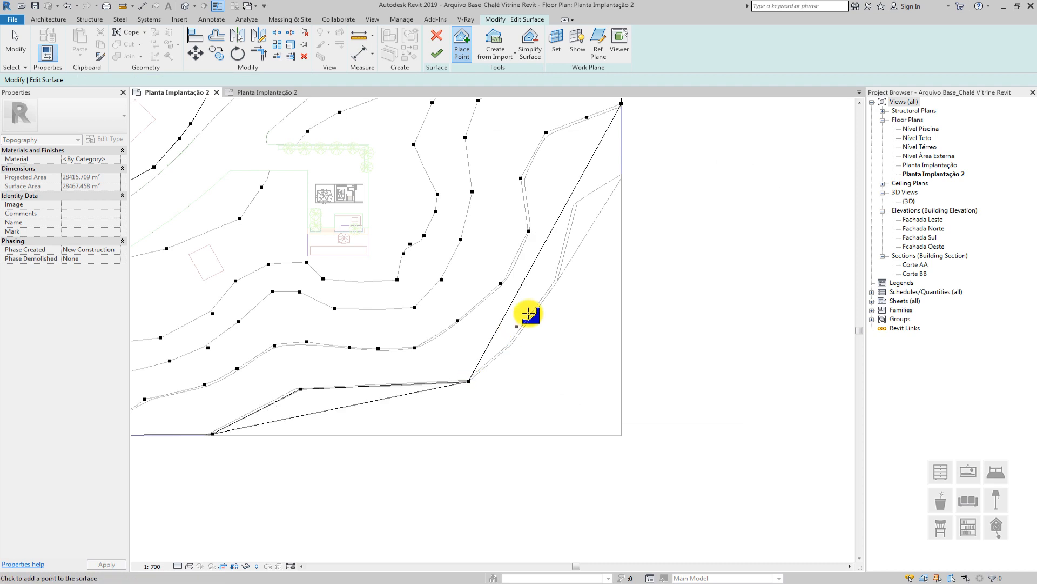
Complete the elevation -5 contour with points on its remaining bends north-eastward up to the east boundary
left_click(527, 322)
left_click(562, 275)
scroll(586, 204, "up", 2)
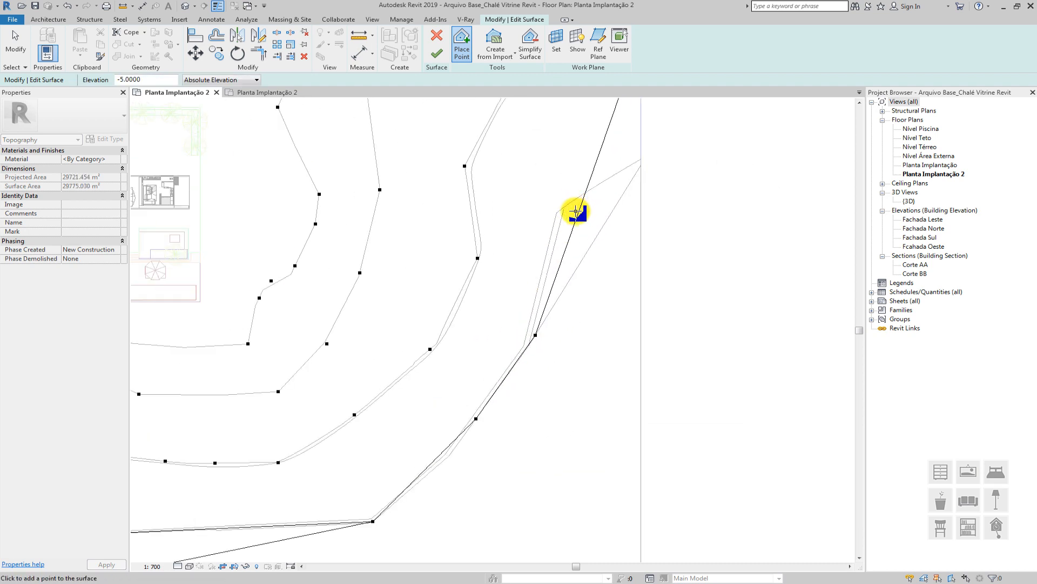
left_click(641, 160)
Set the point elevation to -6.0, place a point on the site's southeast corner and end point placement
scroll(639, 162, "down", 3)
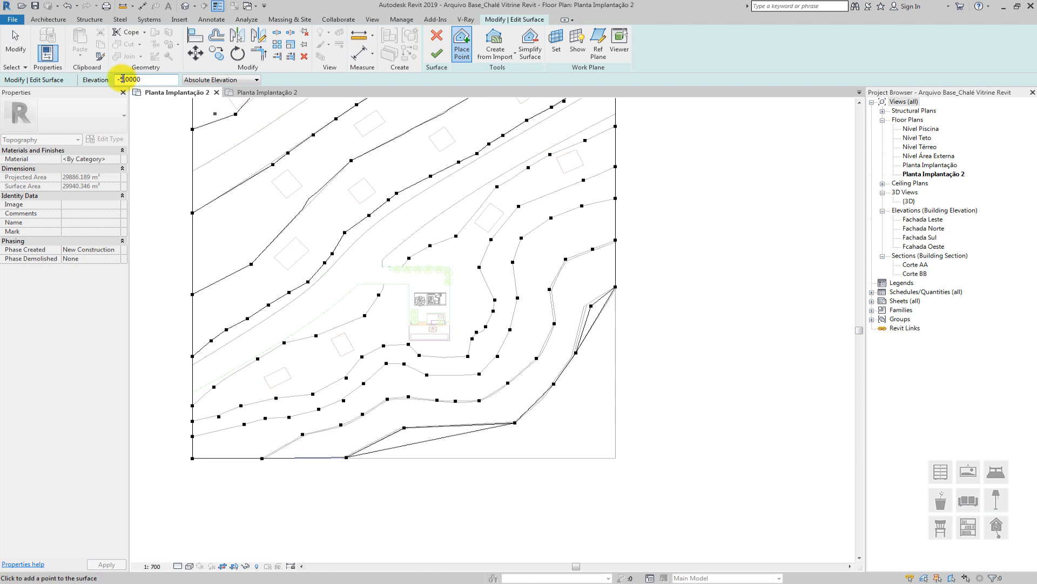
scroll(594, 424, "up", 3)
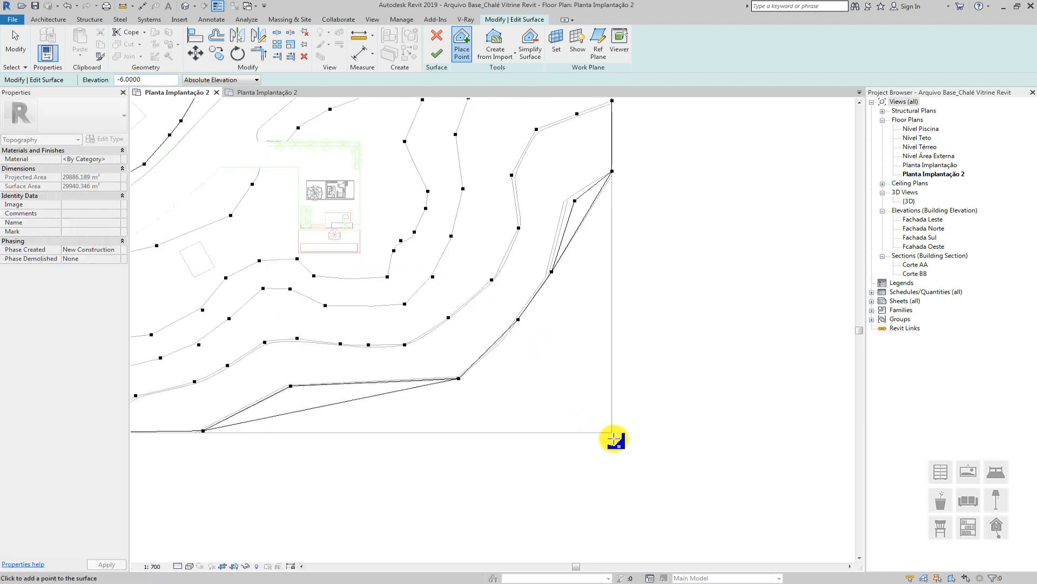
left_click(612, 432)
scroll(612, 432, "down", 2)
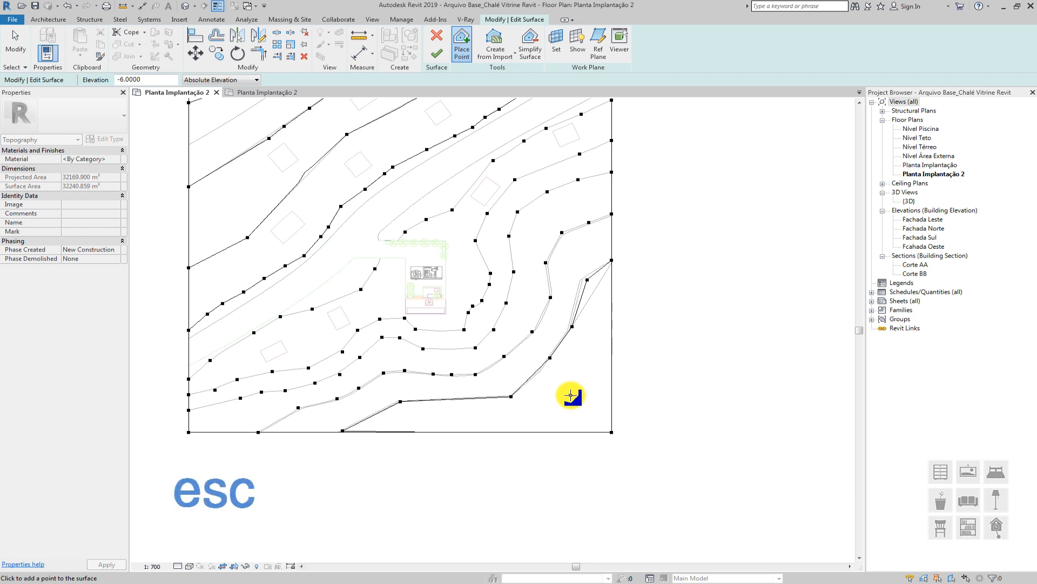
key("Escape")
Move the elevation -5 contour's southwest end point down onto the south boundary line and deselect it
scroll(519, 416, "up", 2)
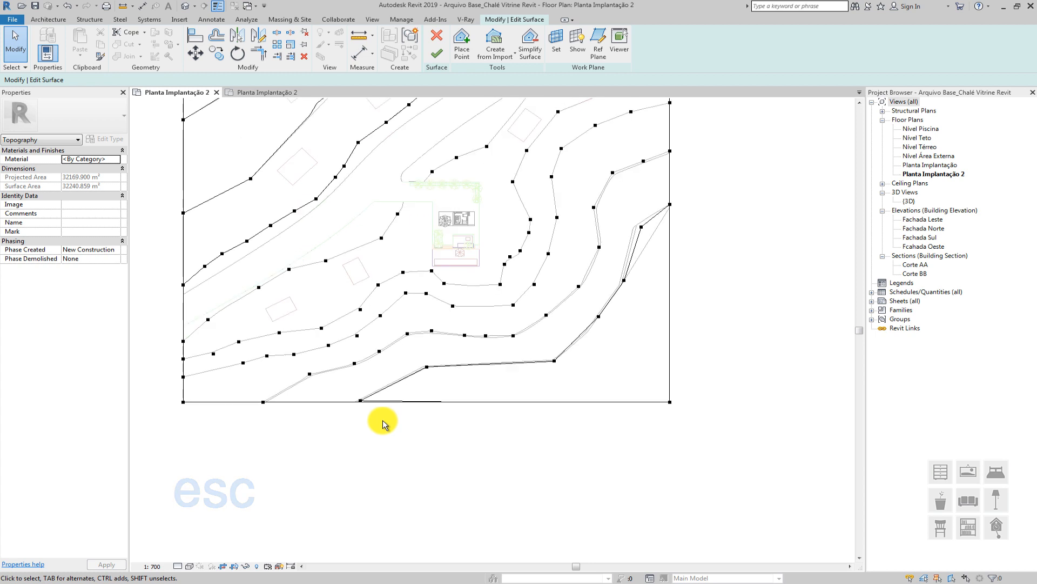
scroll(357, 411, "up", 5)
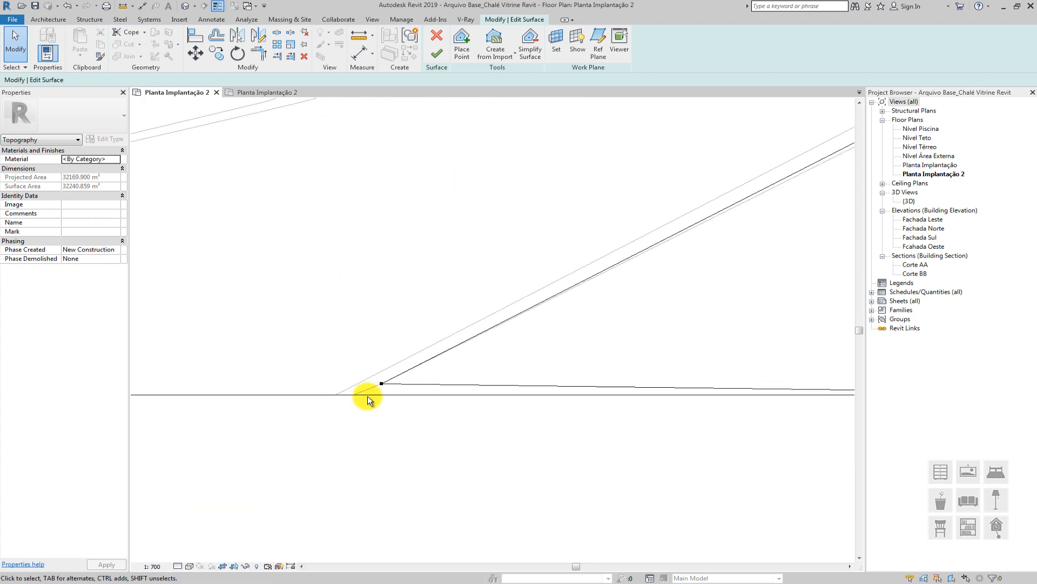
scroll(368, 395, "up", 2)
left_click(389, 377)
scroll(389, 378, "up", 2)
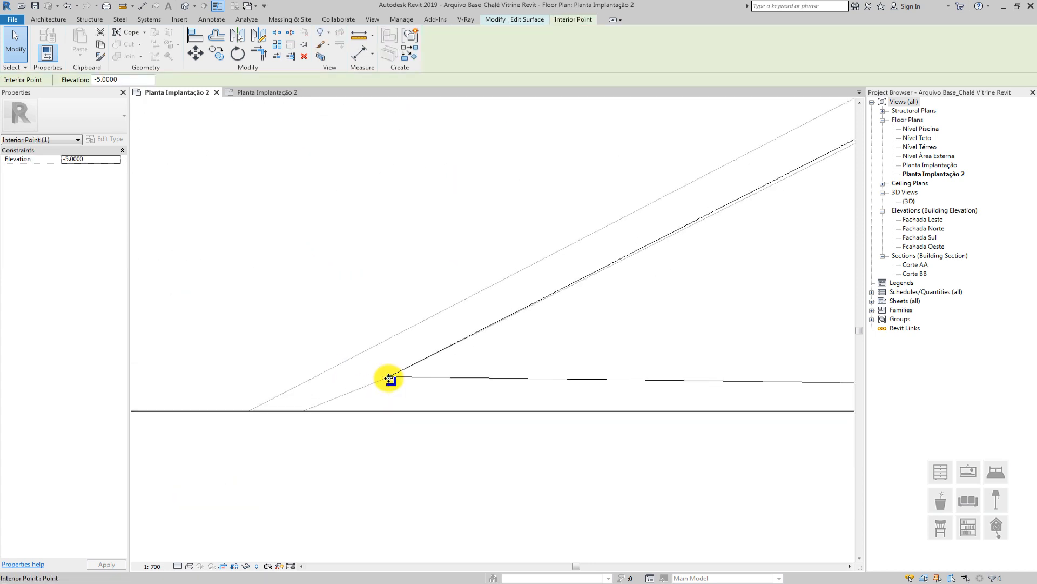
left_click_drag(388, 383, 380, 411)
scroll(434, 360, "down", 3)
scroll(438, 357, "down", 3)
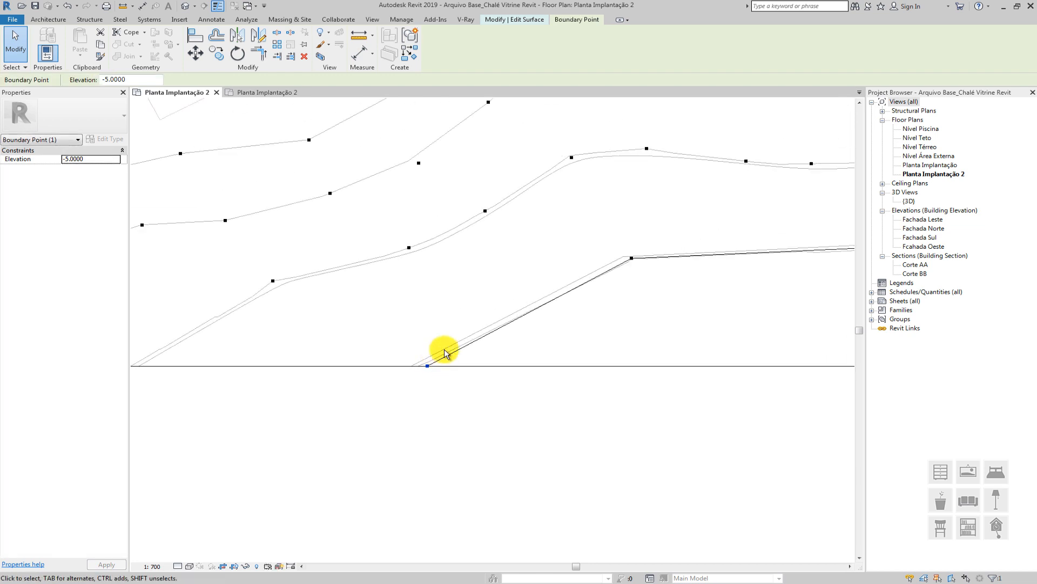
scroll(460, 377, "down", 3)
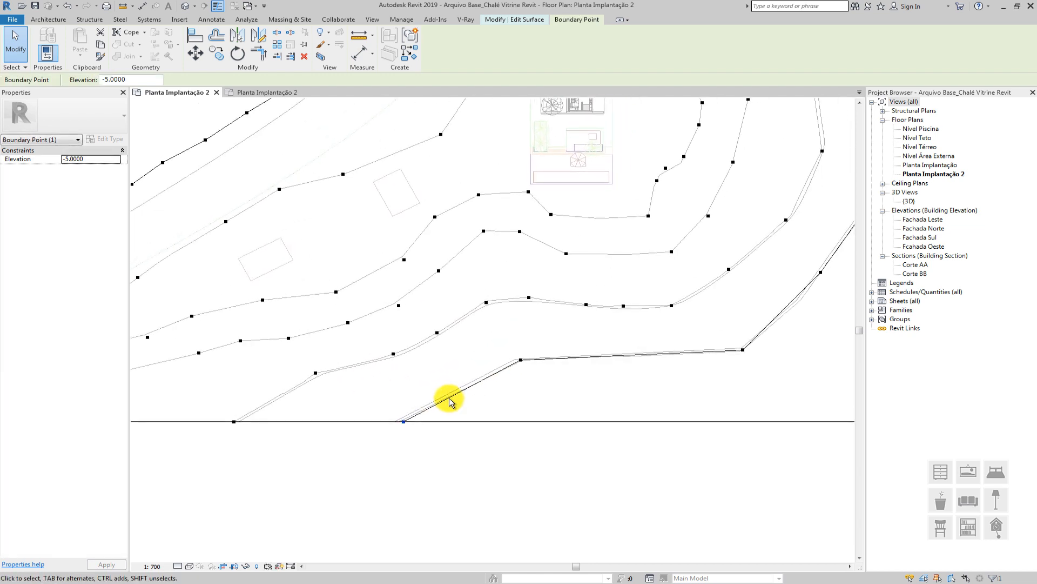
scroll(424, 421, "up", 4)
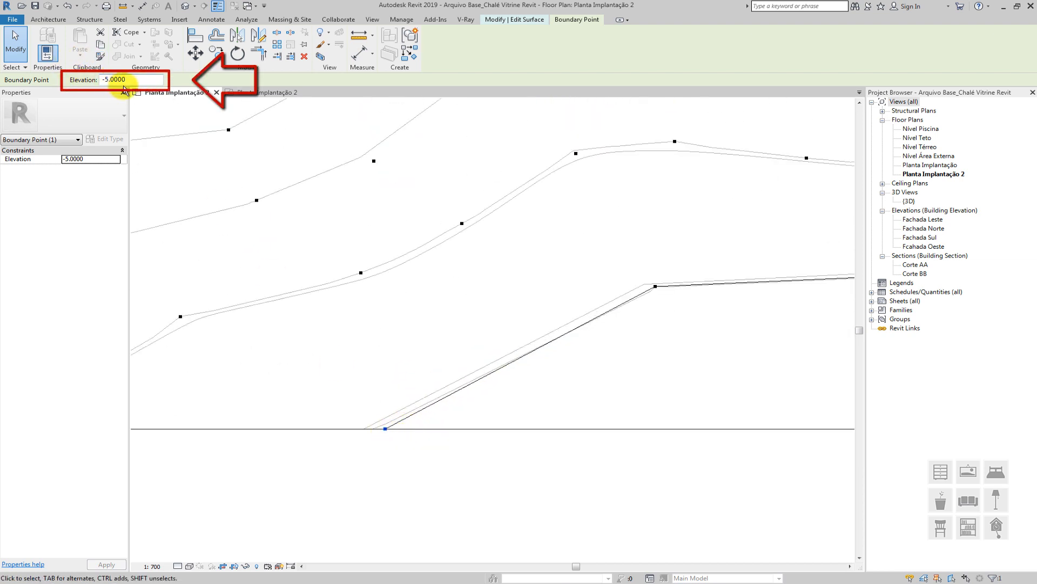
scroll(508, 245, "down", 2)
left_click(484, 421)
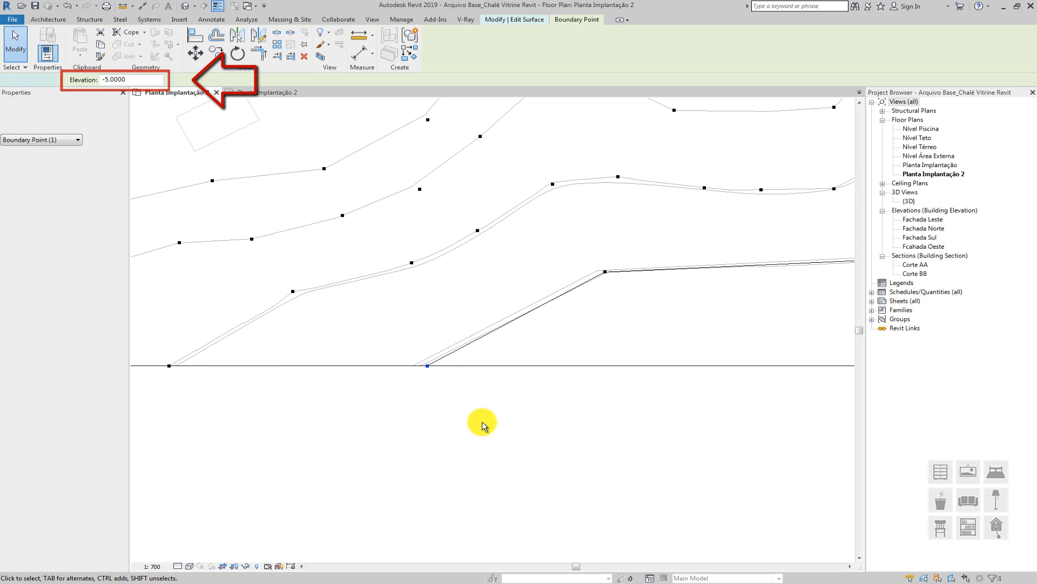
Select four elevation -5 contour points southeast of the chalet together, and clear the selection
middle_click_drag(576, 334, 415, 351)
scroll(575, 322, "down", 3)
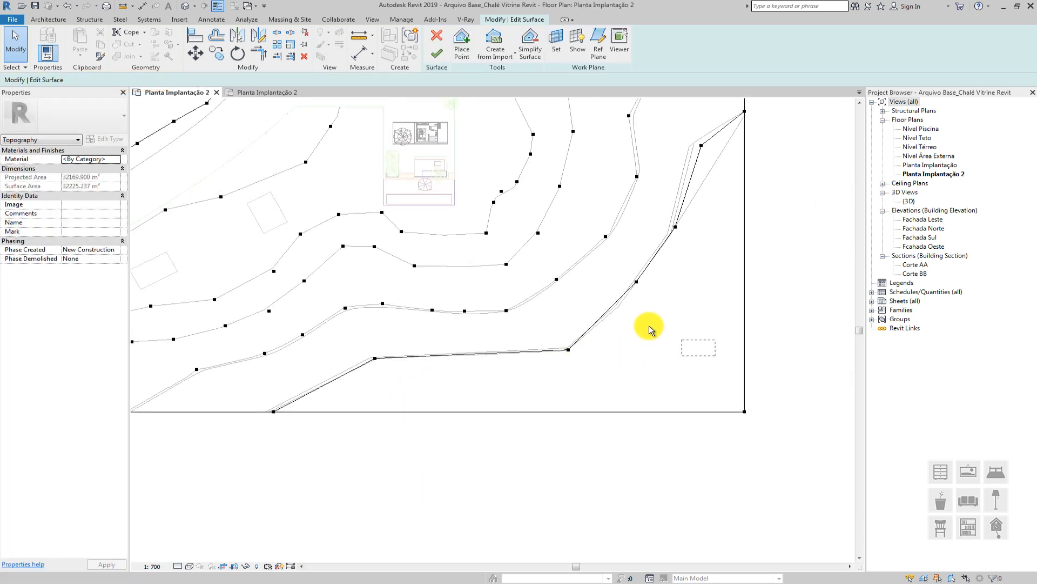
left_click(636, 282)
left_click(568, 350, "ctrl")
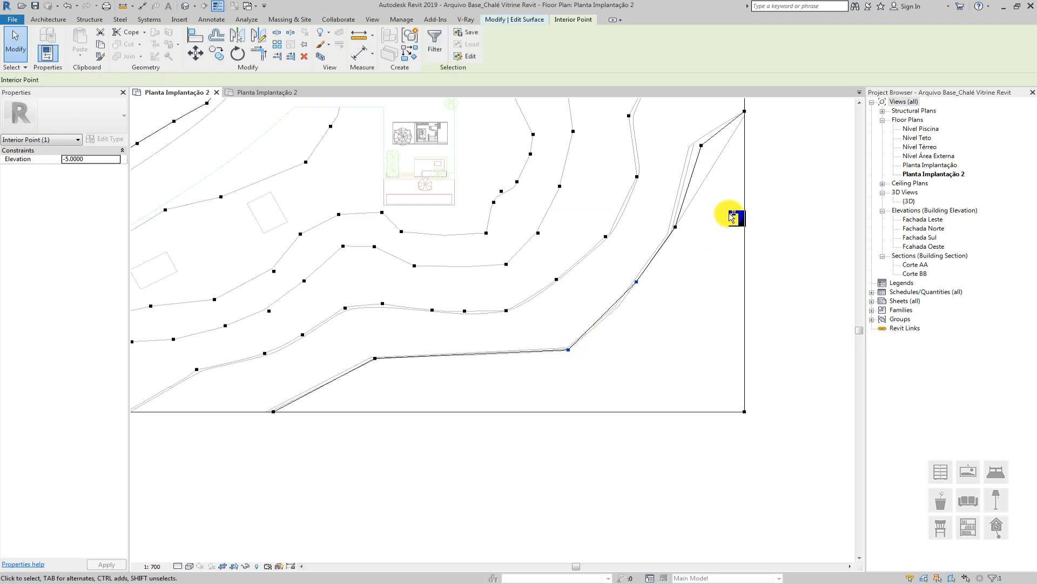
left_click(676, 227, "ctrl")
left_click(701, 144, "ctrl")
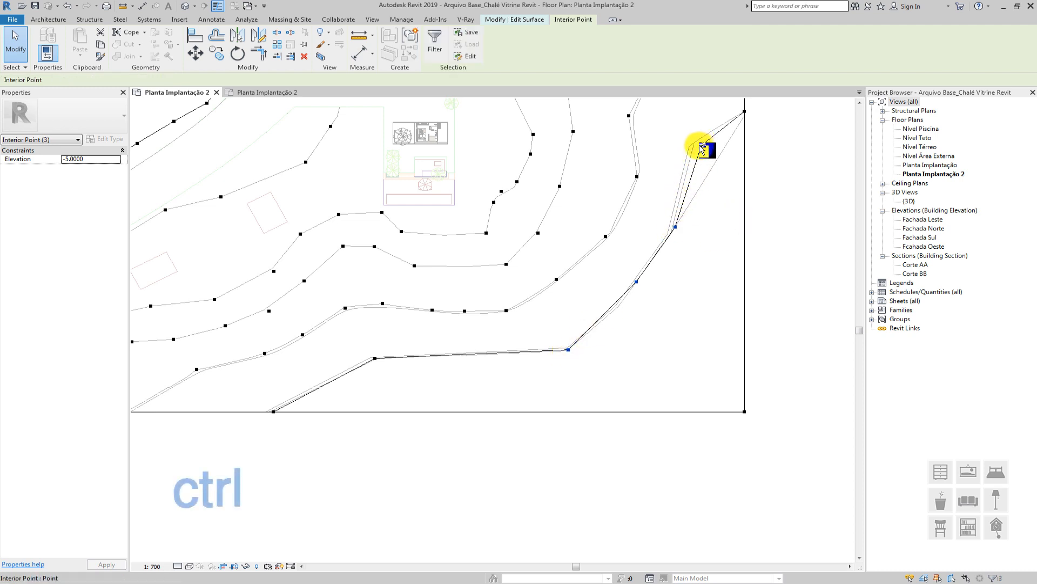
middle_click_drag(648, 199, 598, 252)
left_click(598, 252)
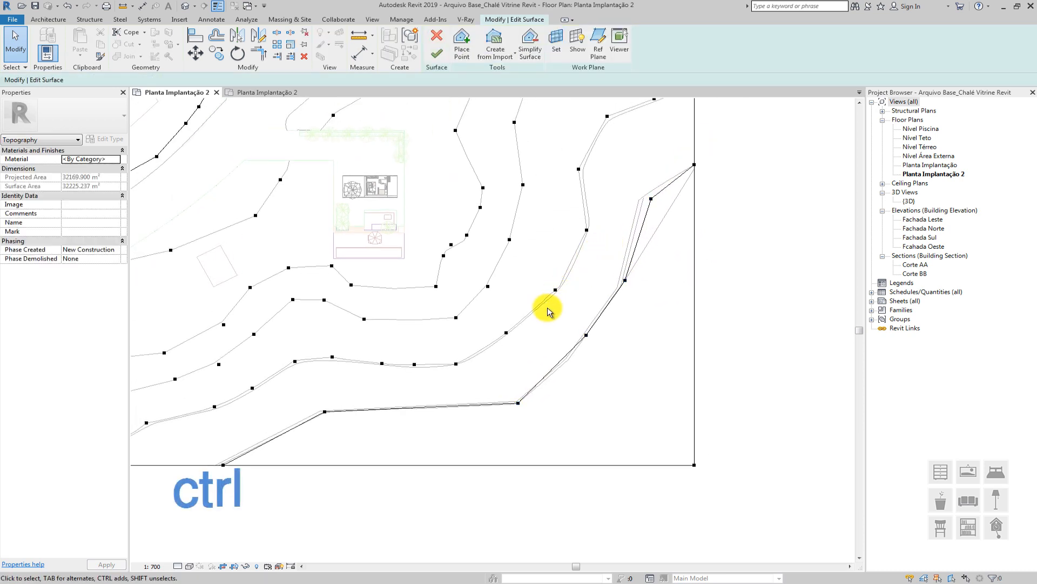
left_click(462, 39)
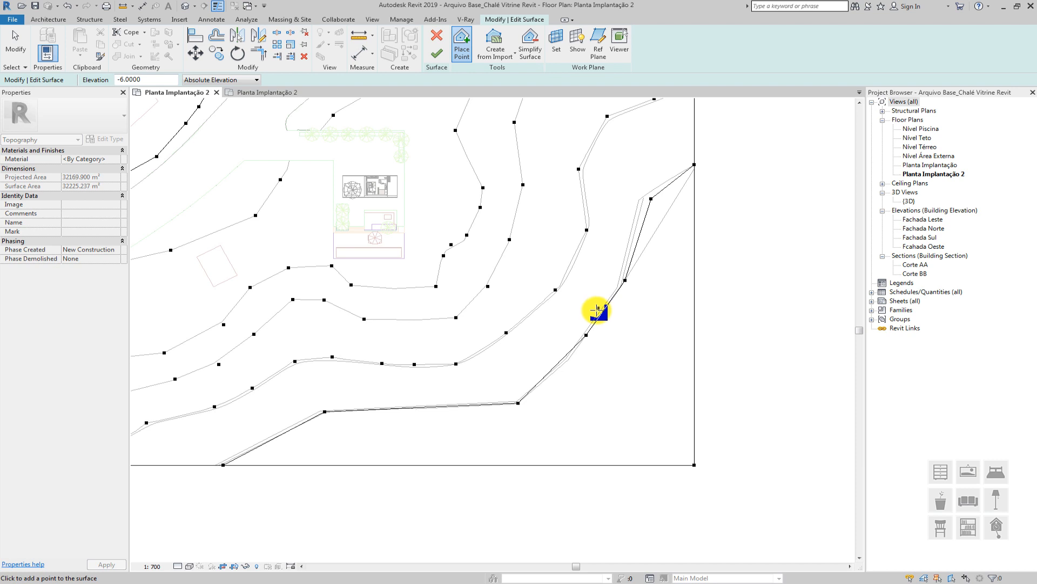
scroll(589, 309, "down", 4)
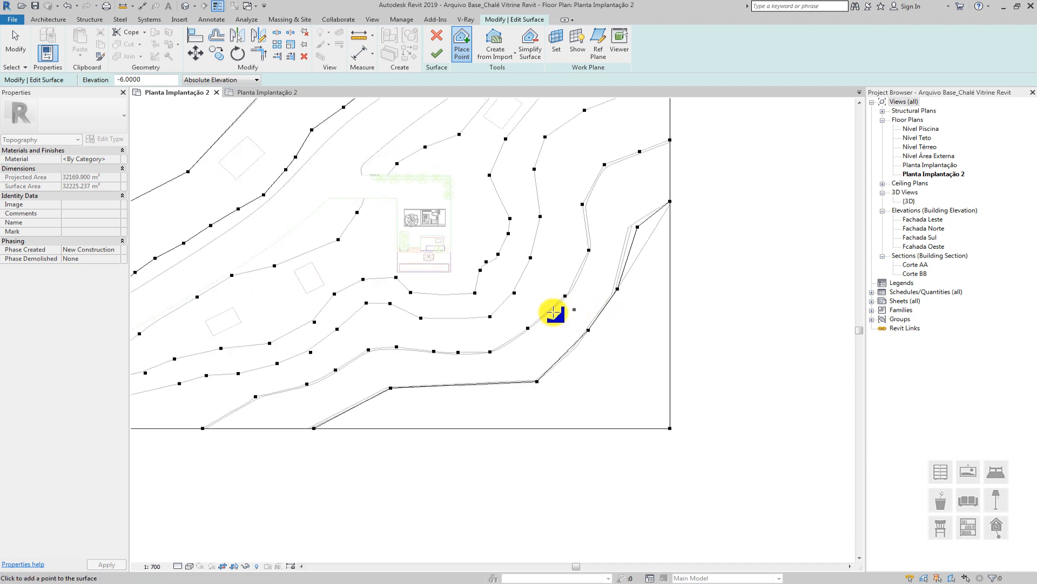
scroll(517, 369, "down", 2)
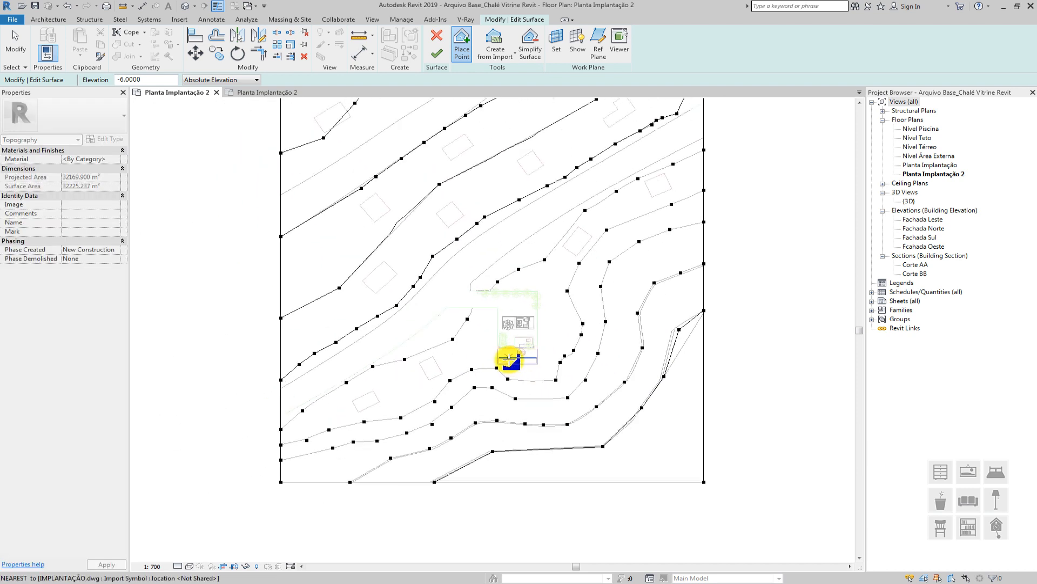
key("Escape")
middle_click_drag(468, 370, 437, 369)
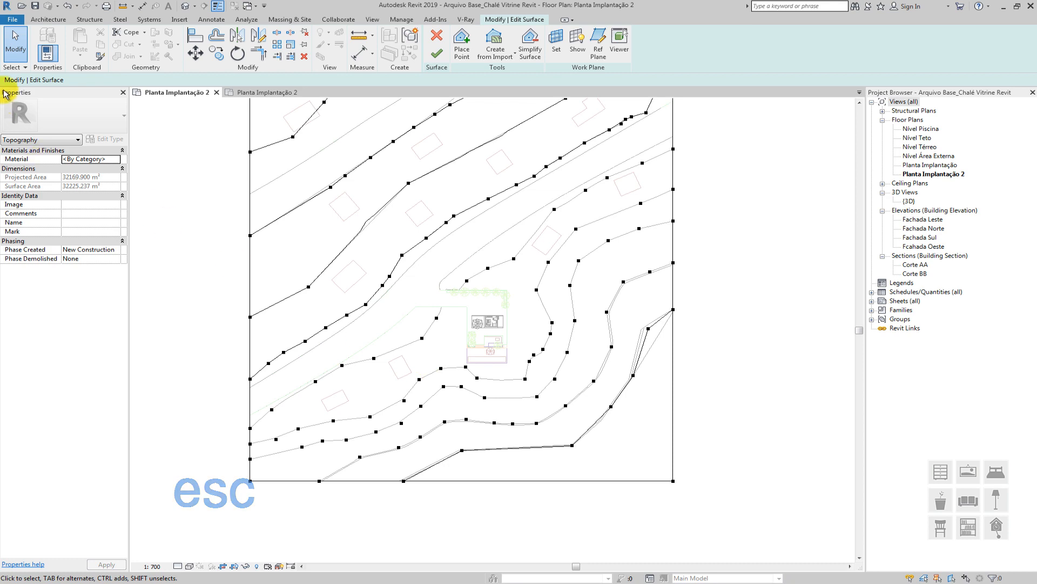
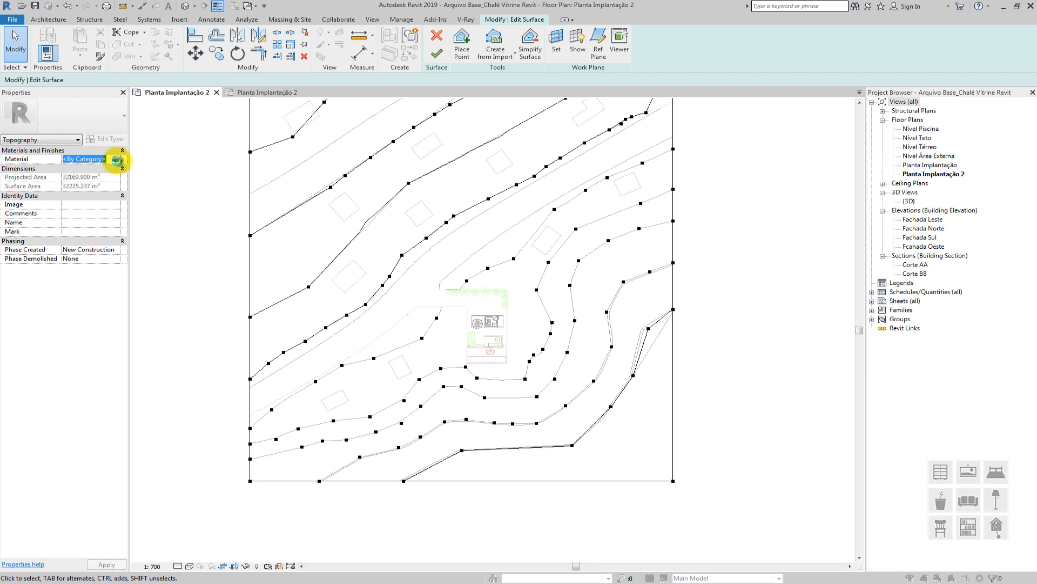
Find the Earth material and assign it to the topography, with its render appearance used for shading
left_click(116, 159)
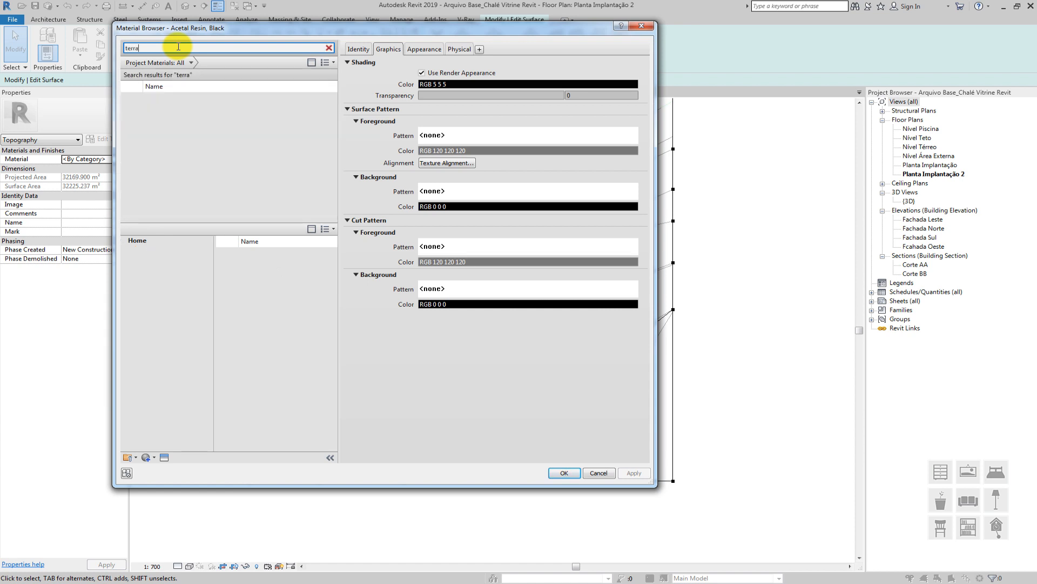
key("BackSpace")
key("BackSpace")
key("BackSpace")
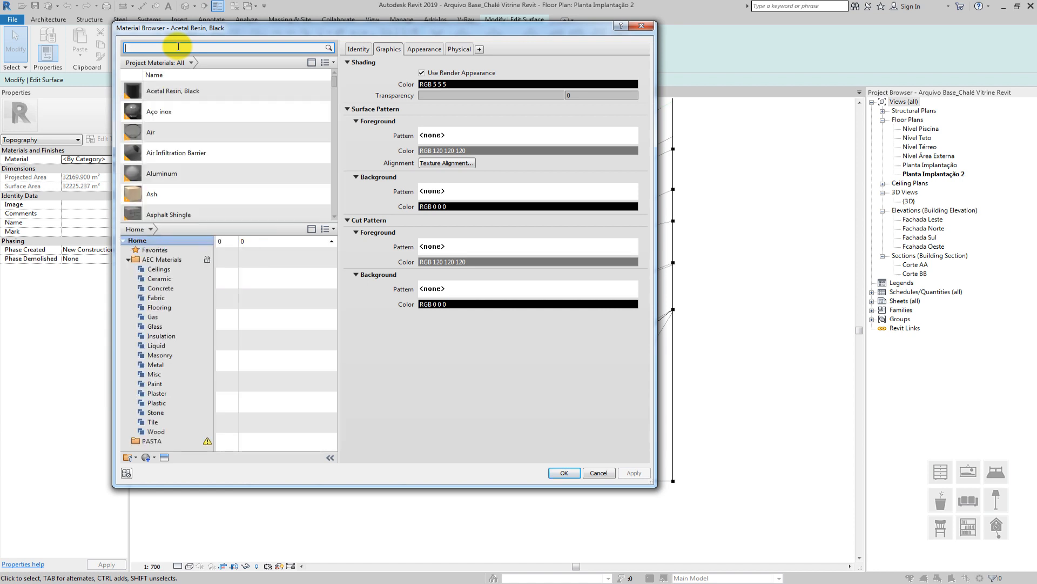
type("earth")
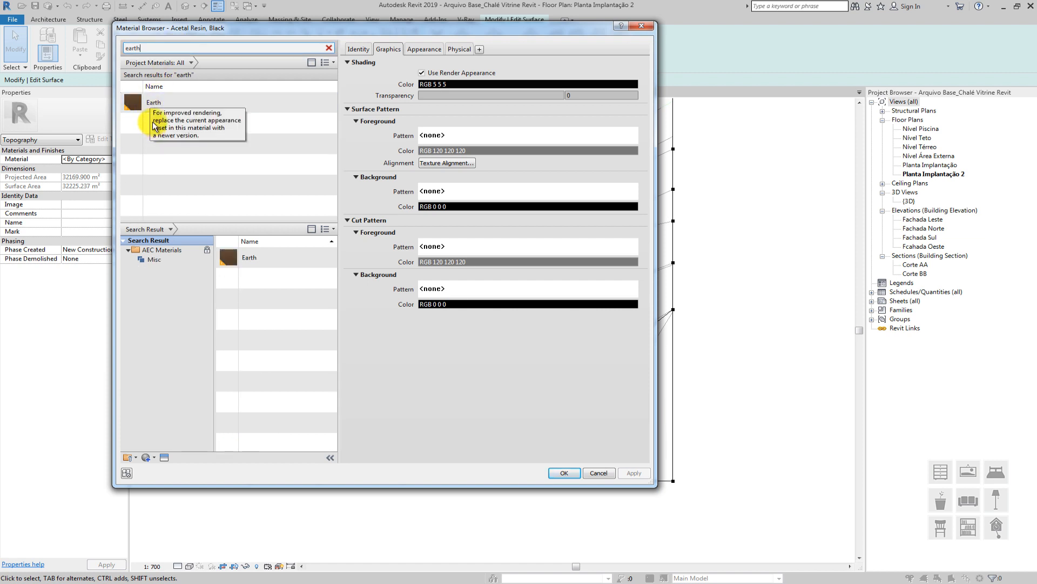
left_click(205, 96)
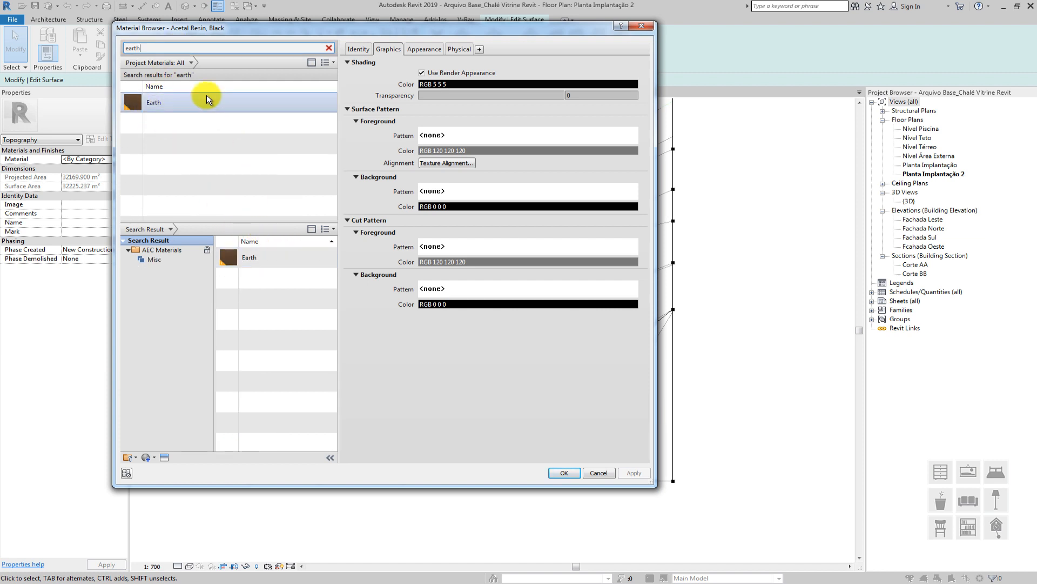
left_click(422, 73)
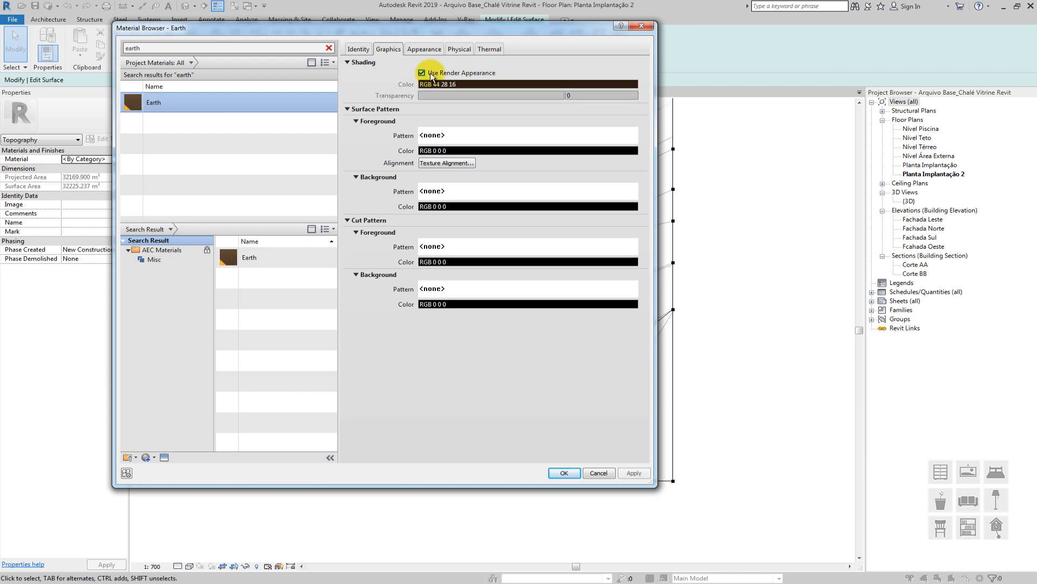
left_click(566, 471)
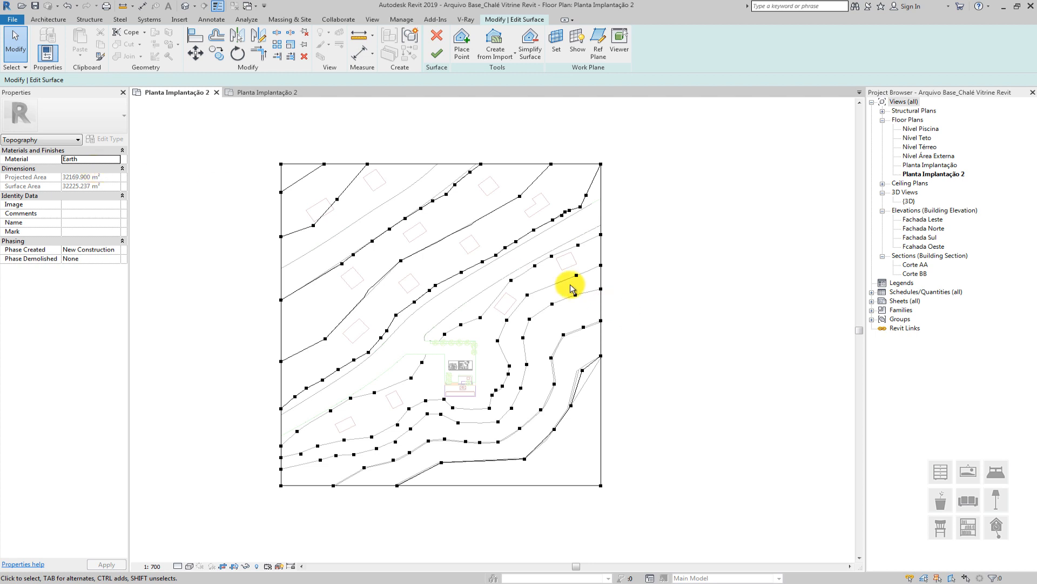
Finish the topography surface edit
scroll(475, 290, "up", 3)
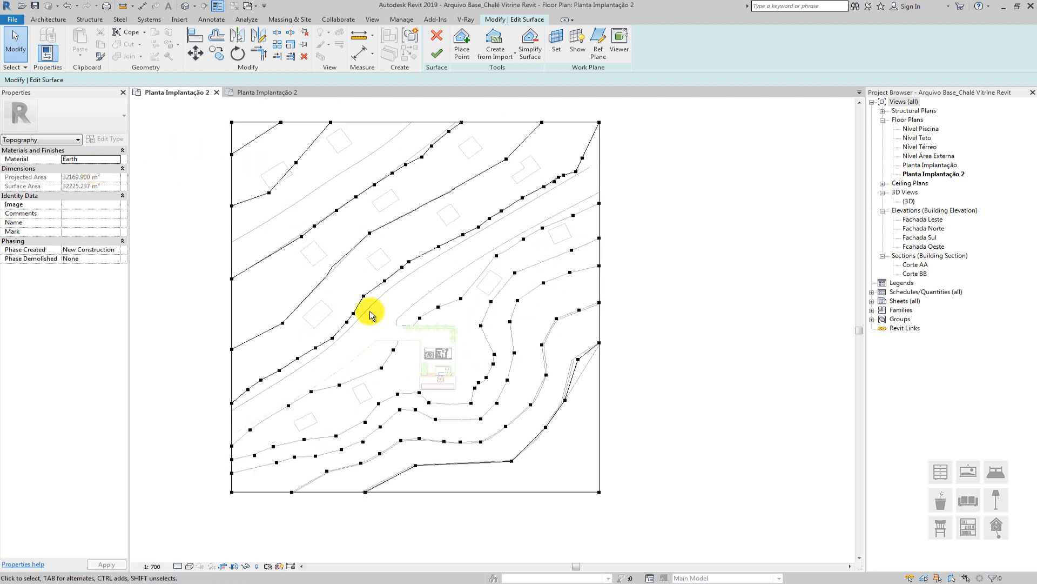
scroll(370, 311, "down", 1)
scroll(390, 295, "up", 1)
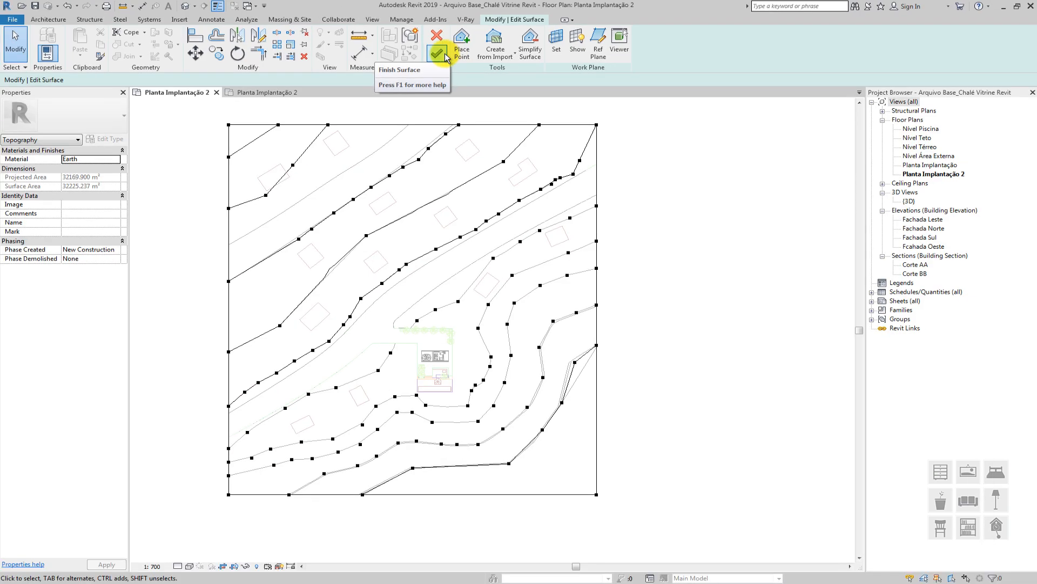
left_click(443, 56)
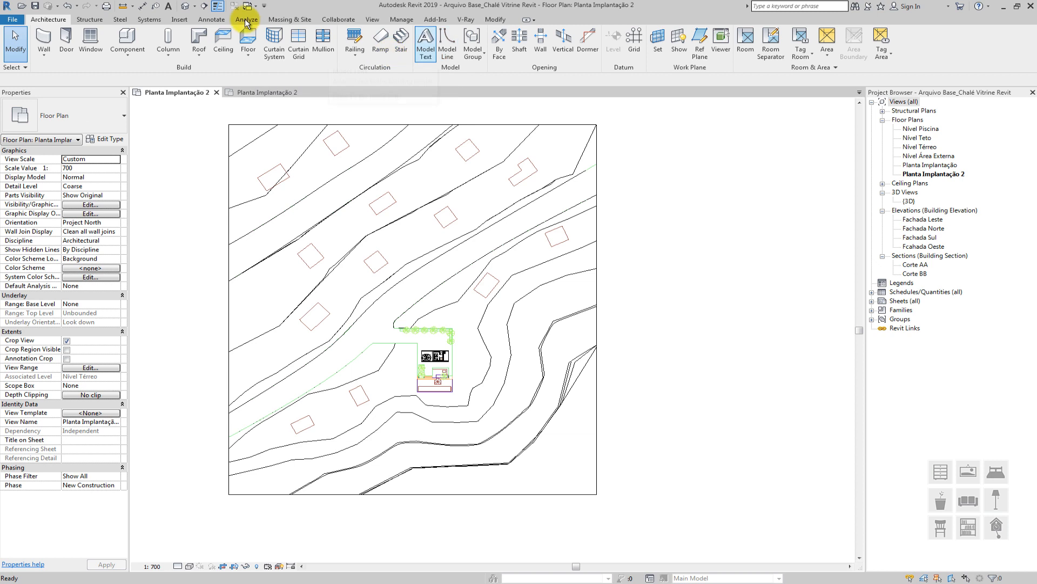
Open the default 3D view and examine the finished terrain around the chalet from several angles
left_click(188, 7)
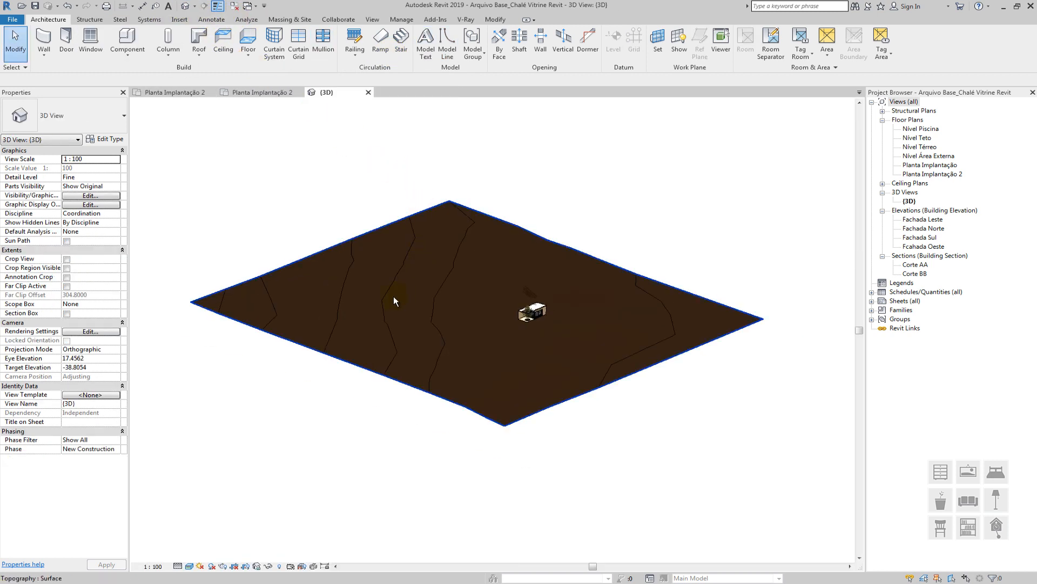
middle_click_drag(393, 296, 438, 419, "shift")
left_click(414, 352)
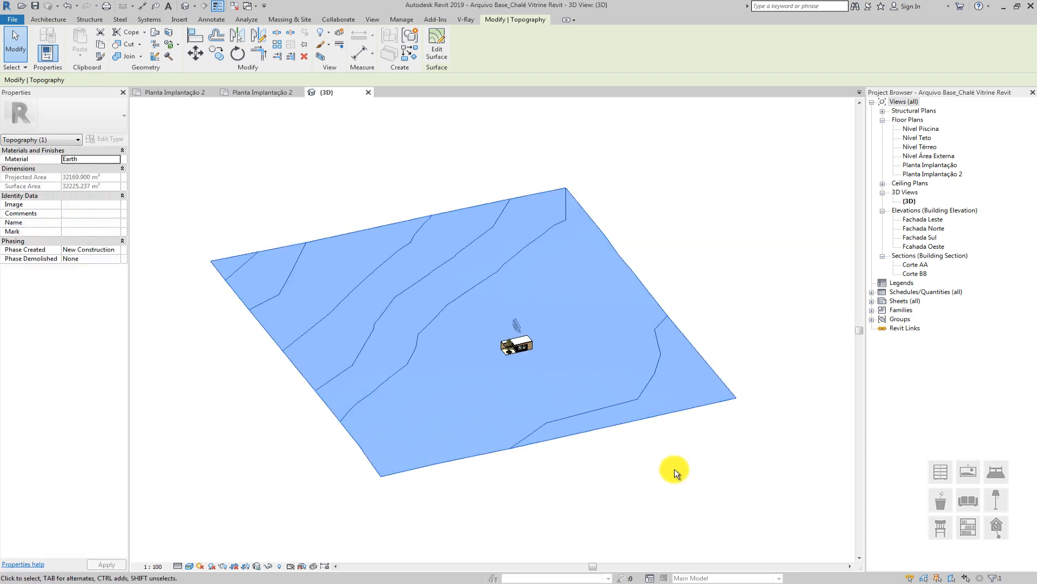
left_click(675, 468)
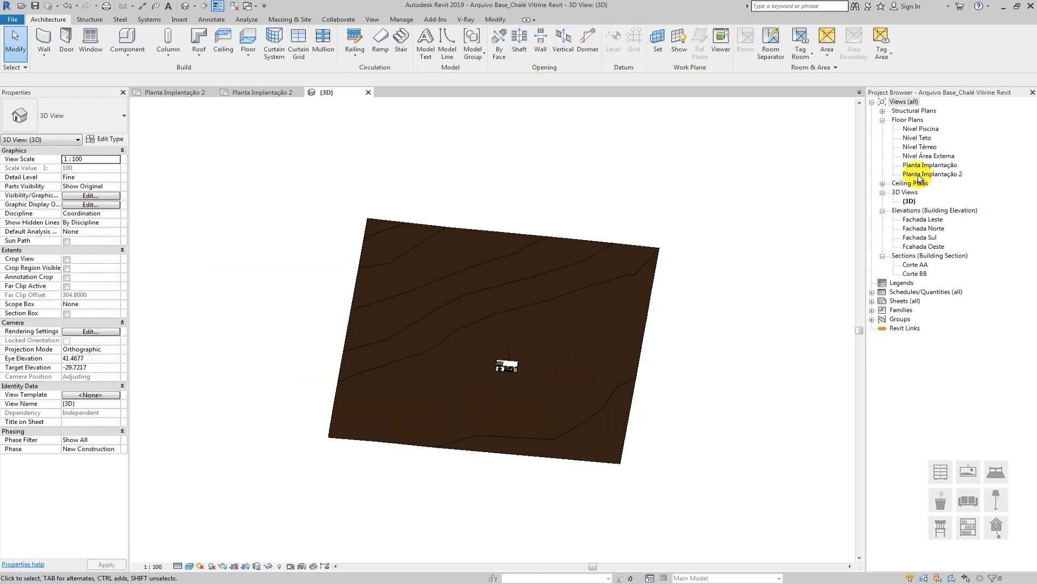
Return to the Planta Implantação 2 floor plan and close the inactive views
double_click(905, 175)
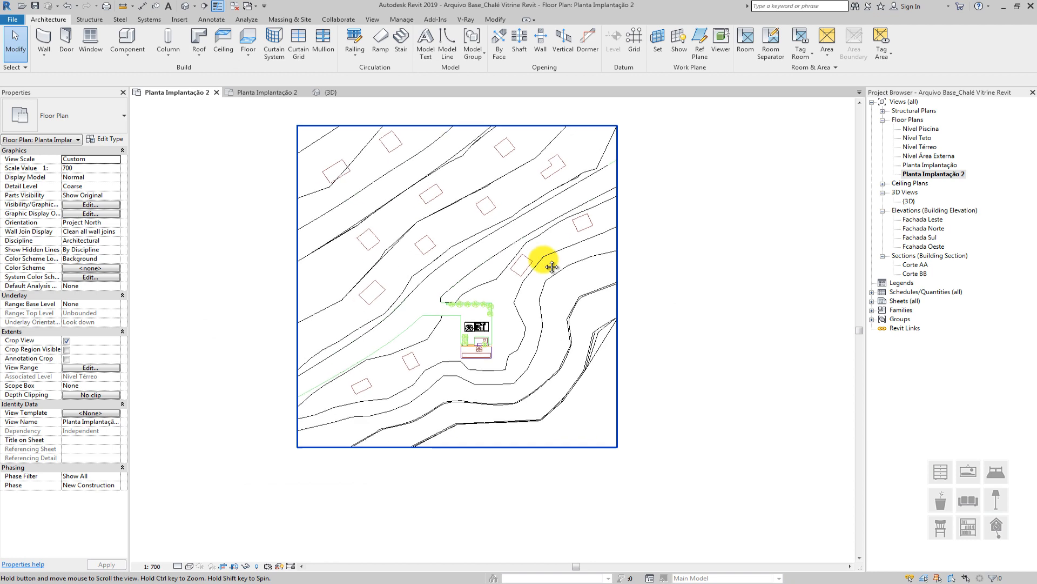
scroll(512, 295, "up", 2)
middle_click_drag(511, 295, 539, 300)
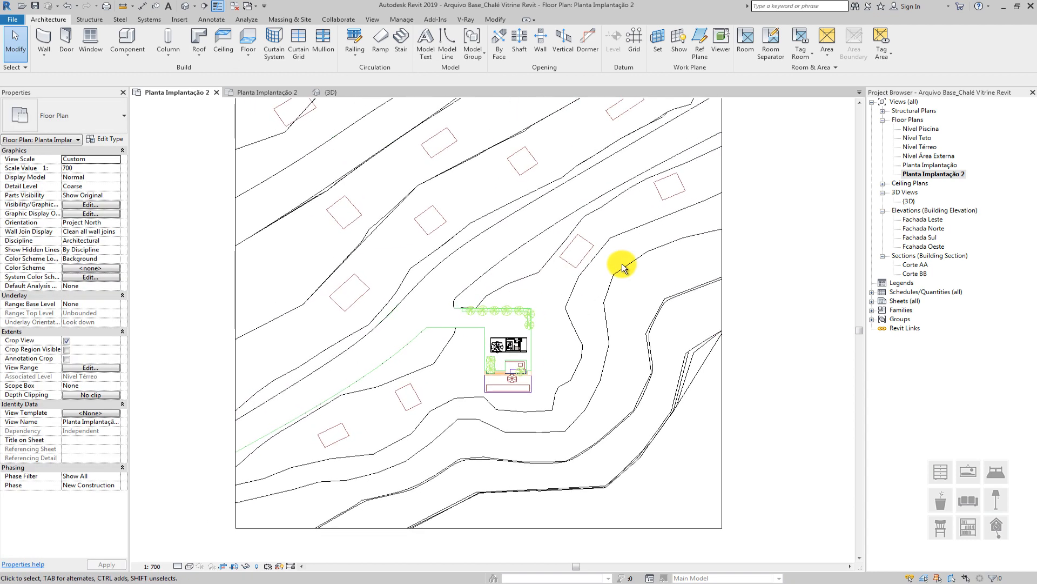
middle_click_drag(686, 257, 716, 356)
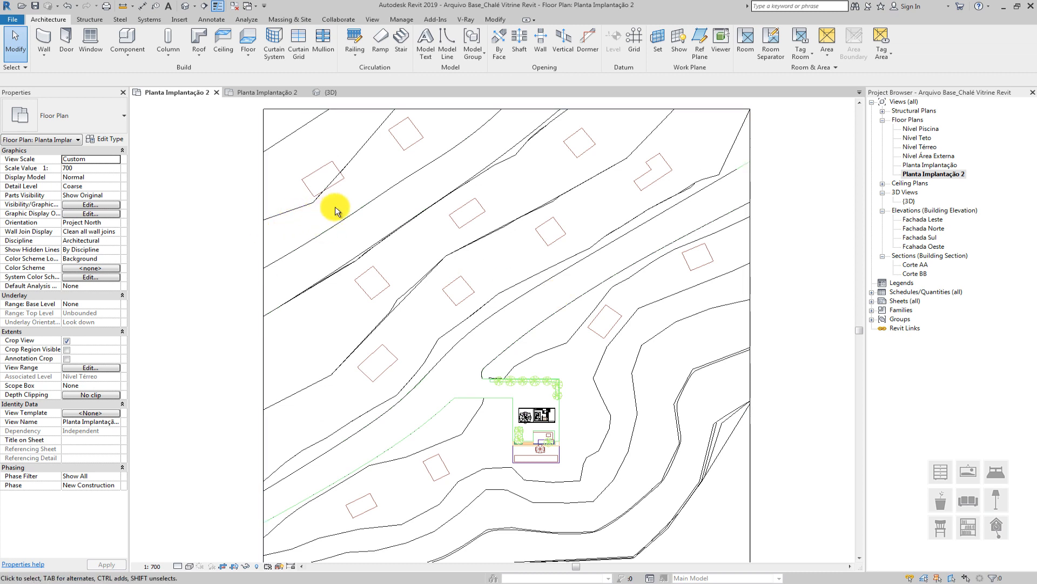
left_click(235, 8)
Switch to the Chalé Vitrine Revit project's Planta Implantação 2 plan and examine its whole site layout, including roads and river
left_click(260, 92)
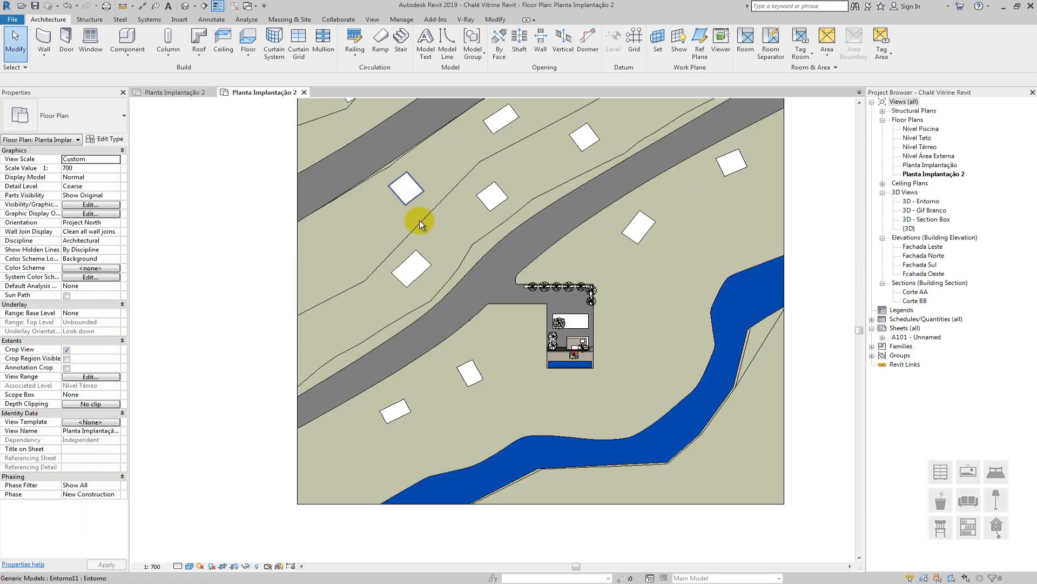
scroll(358, 290, "down", 2)
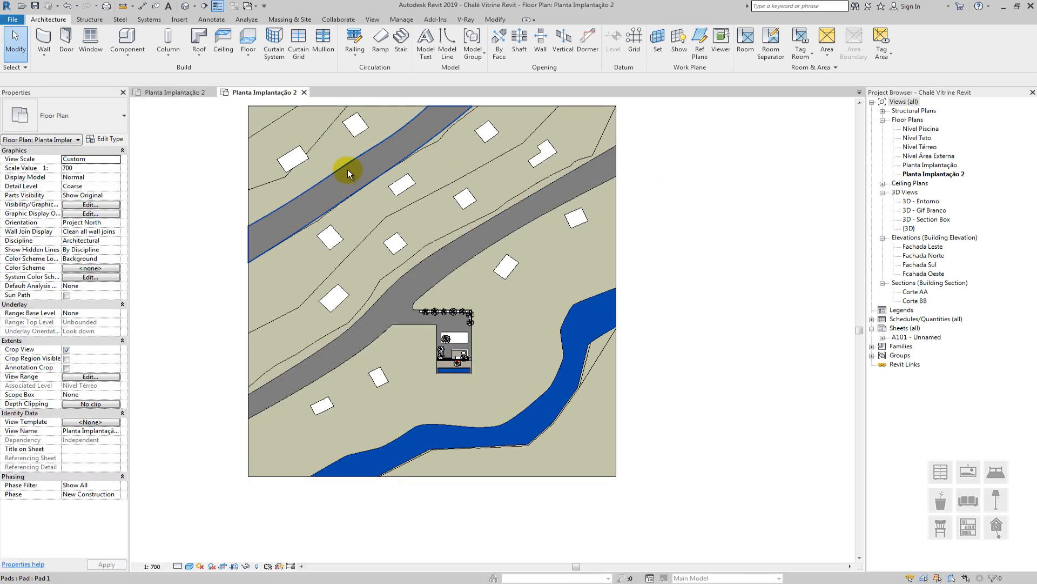
Examine the roads, surrounding building volumes and river on the finished site in the 3D view
left_click(185, 6)
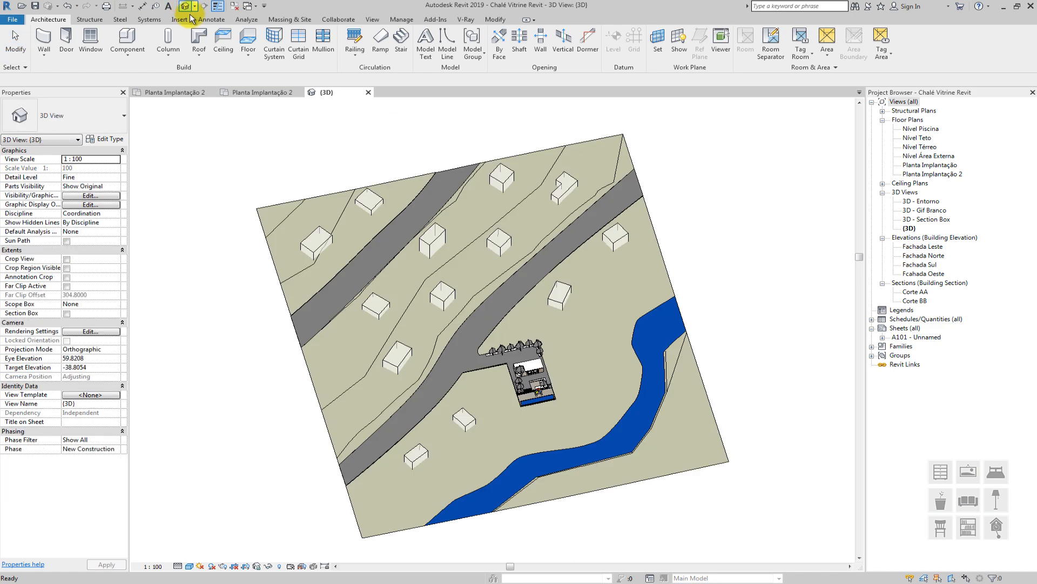
scroll(300, 422, "up", 3)
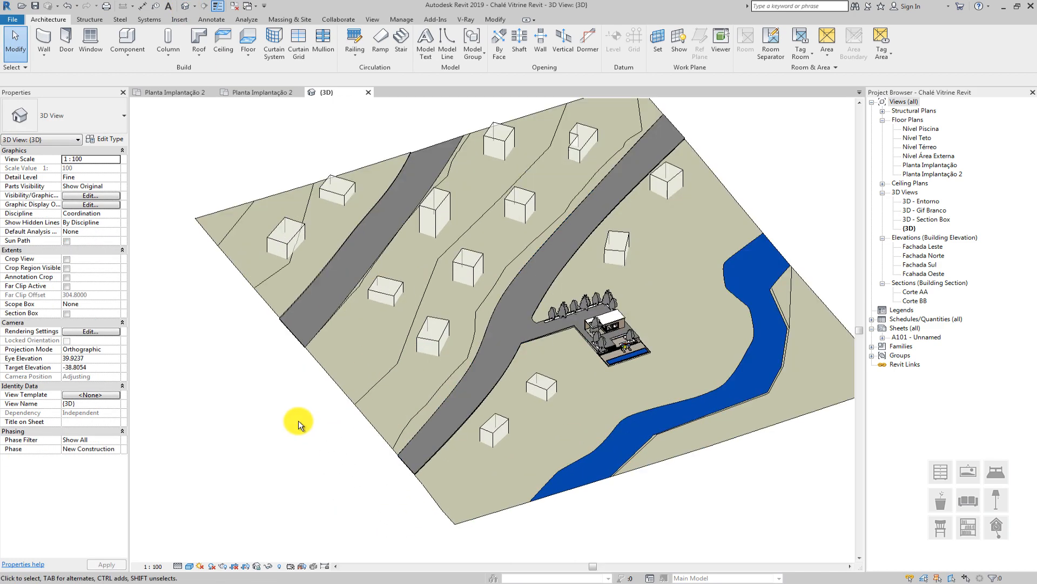
middle_click_drag(319, 372, 361, 352, "shift")
scroll(407, 286, "up", 1)
scroll(407, 272, "down", 2)
scroll(407, 273, "down", 2)
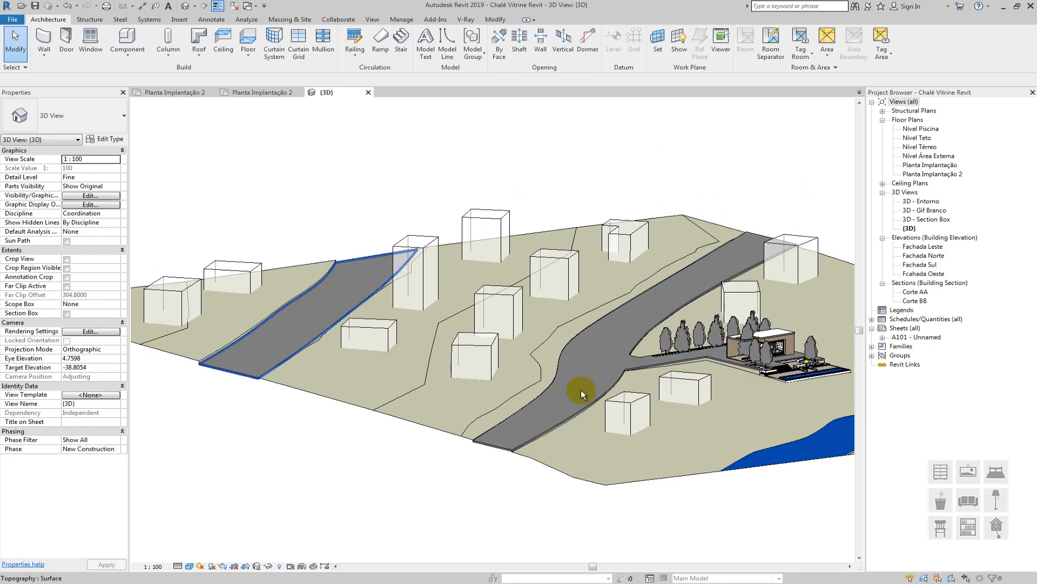
scroll(507, 339, "down", 1)
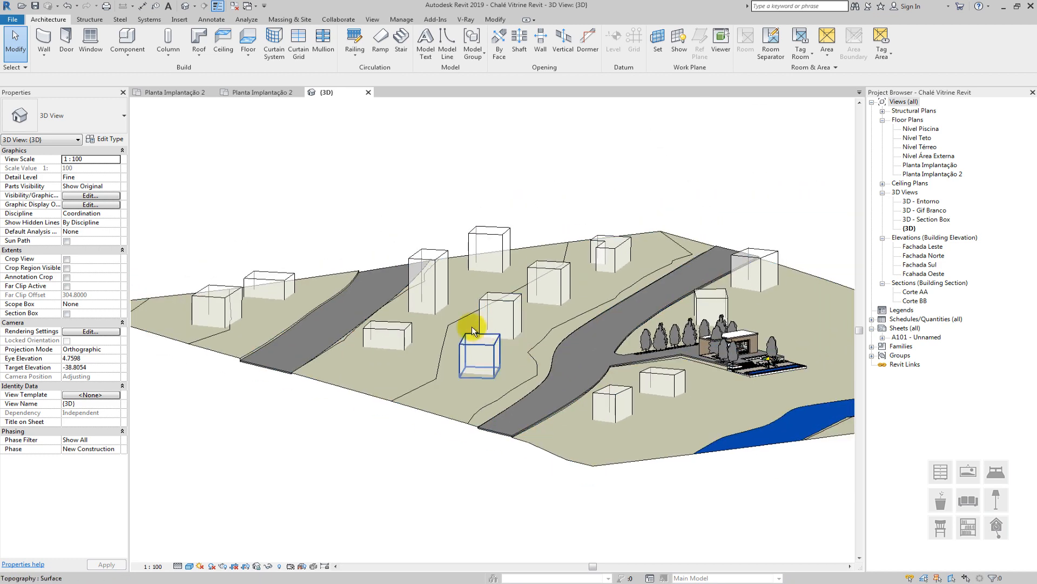
Switch to the base file's Planta Implantação 2 plan and start a building pad for the northern road
left_click(171, 92)
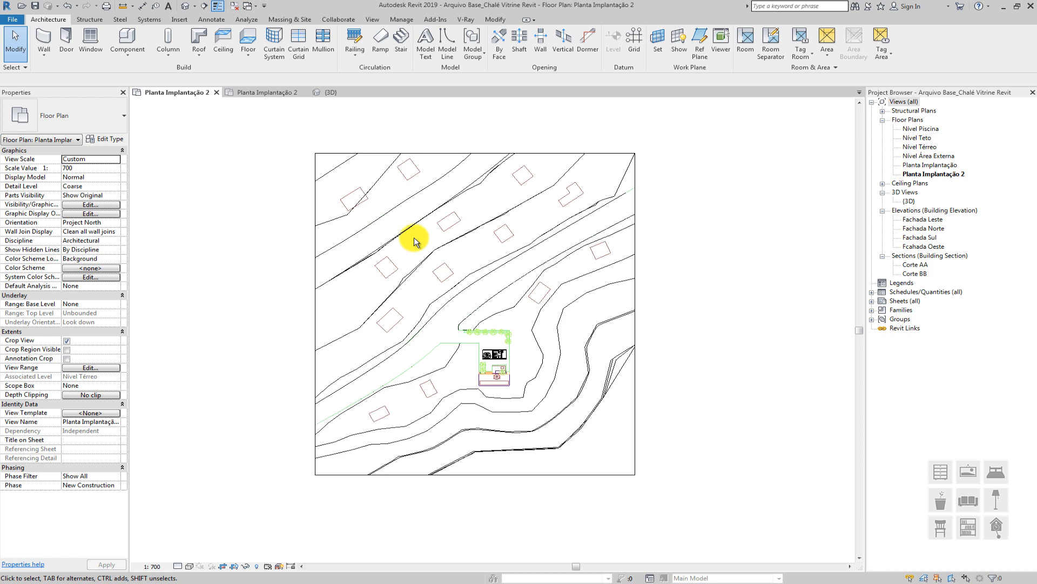
left_click(294, 20)
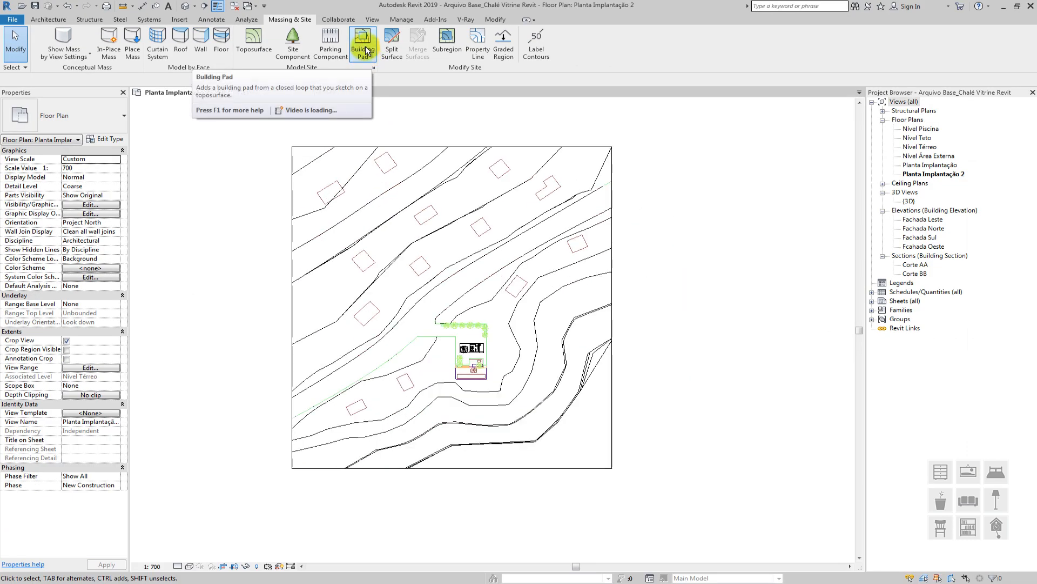
left_click(365, 51)
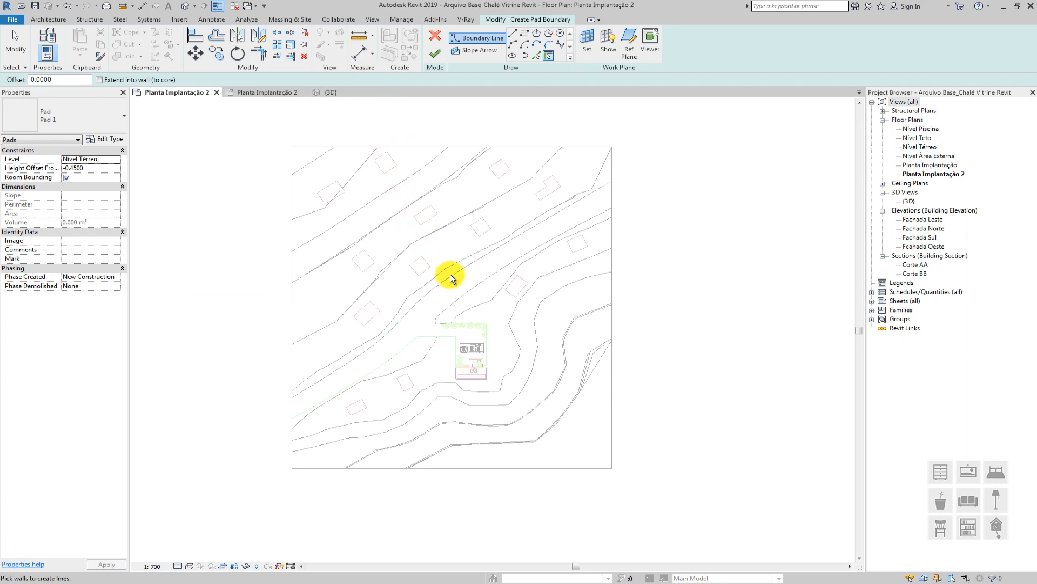
scroll(319, 178, "up", 4)
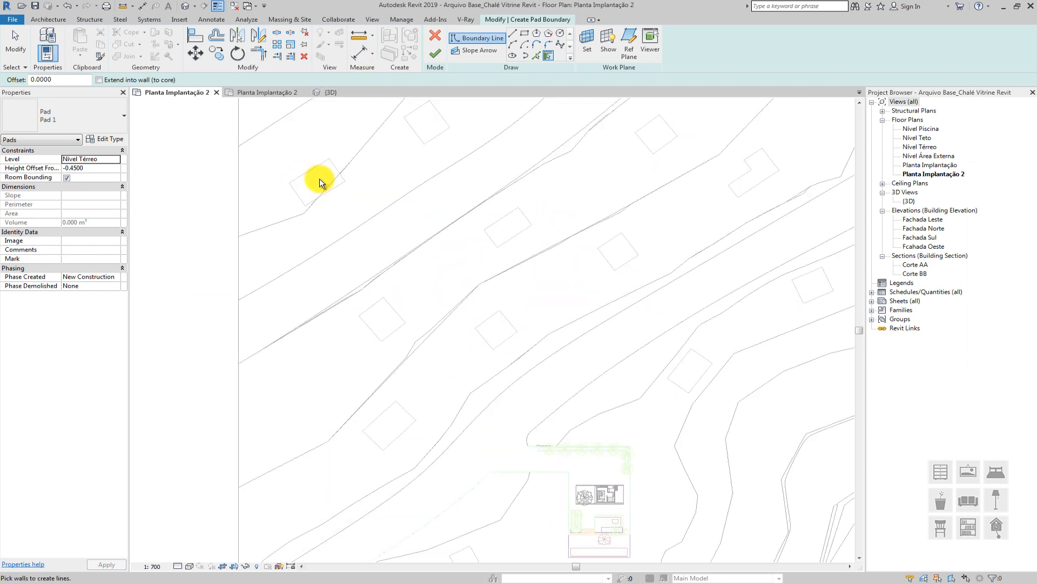
middle_click_drag(393, 291, 389, 375)
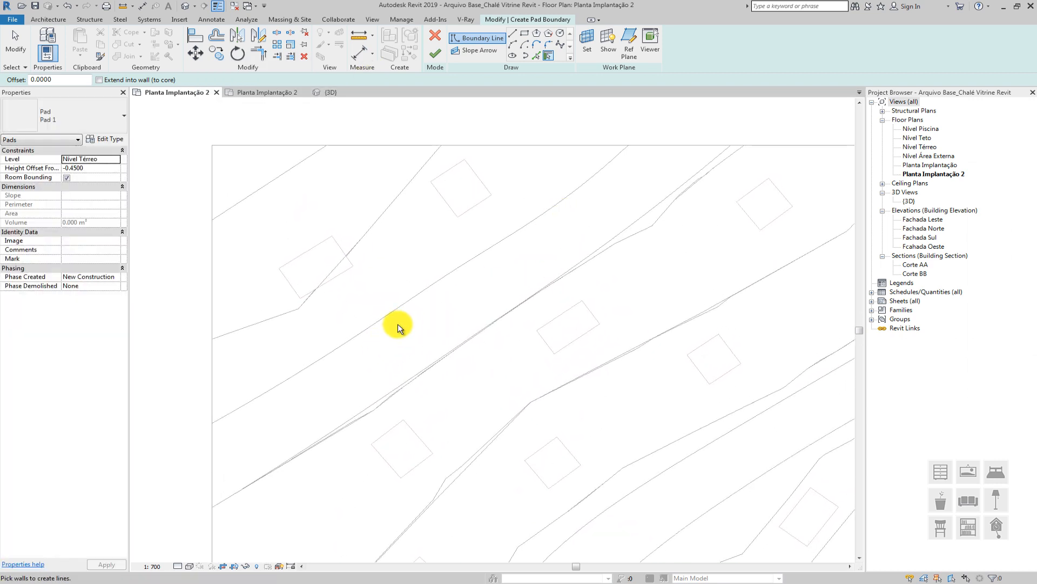
scroll(580, 211, "down", 1)
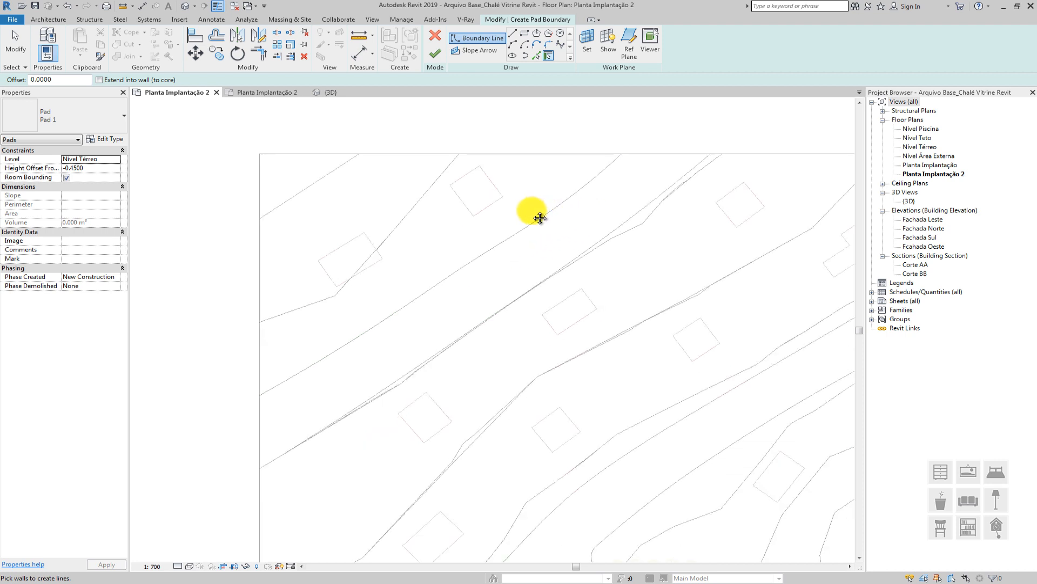
middle_click_drag(540, 218, 508, 226)
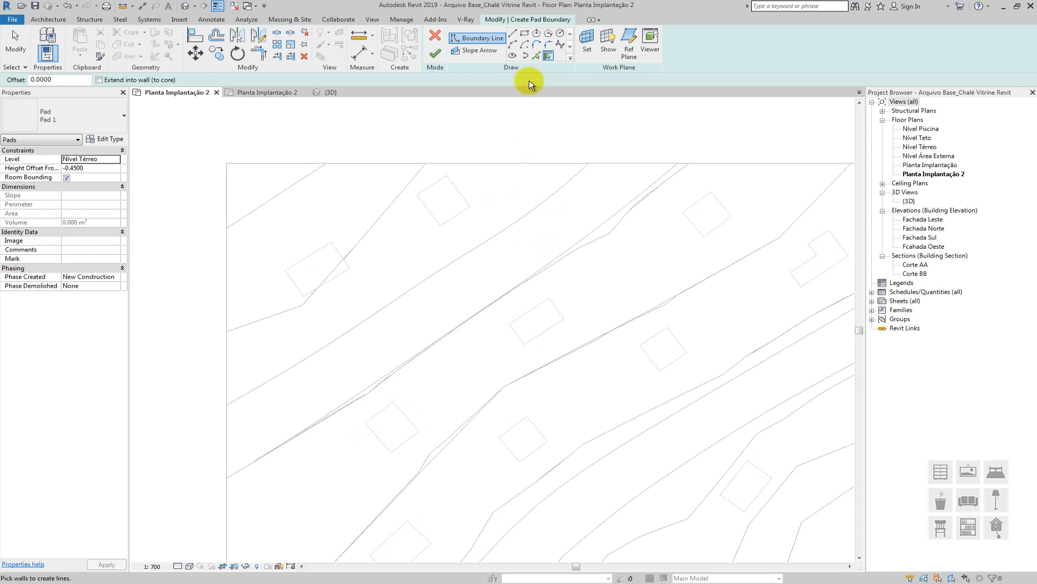
Trace the road's upper edge with chained straight boundary lines from the site's west boundary to its north boundary
left_click(511, 37)
scroll(231, 439, "up", 3)
left_click(215, 373)
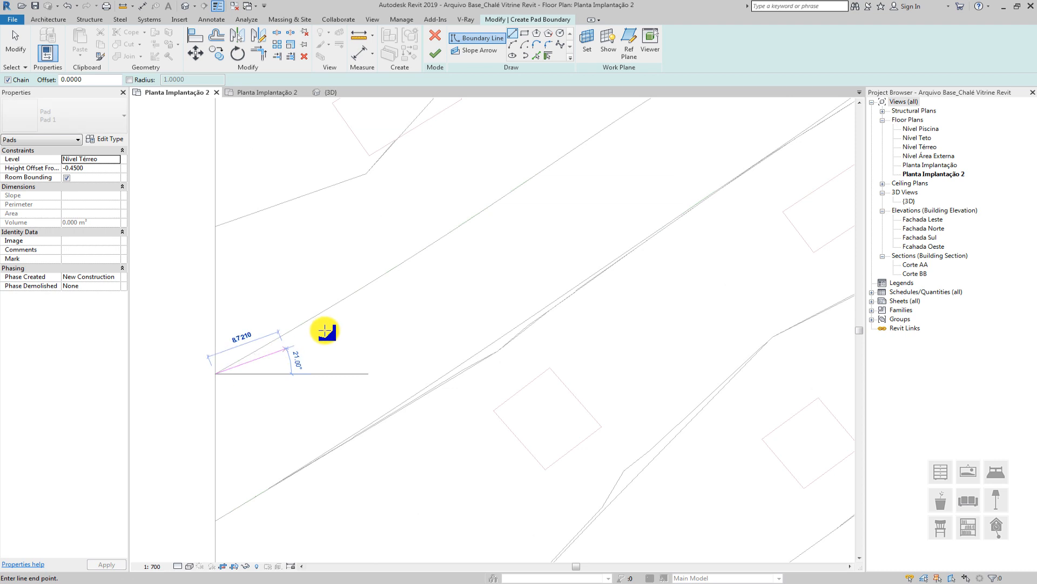
left_click(321, 313)
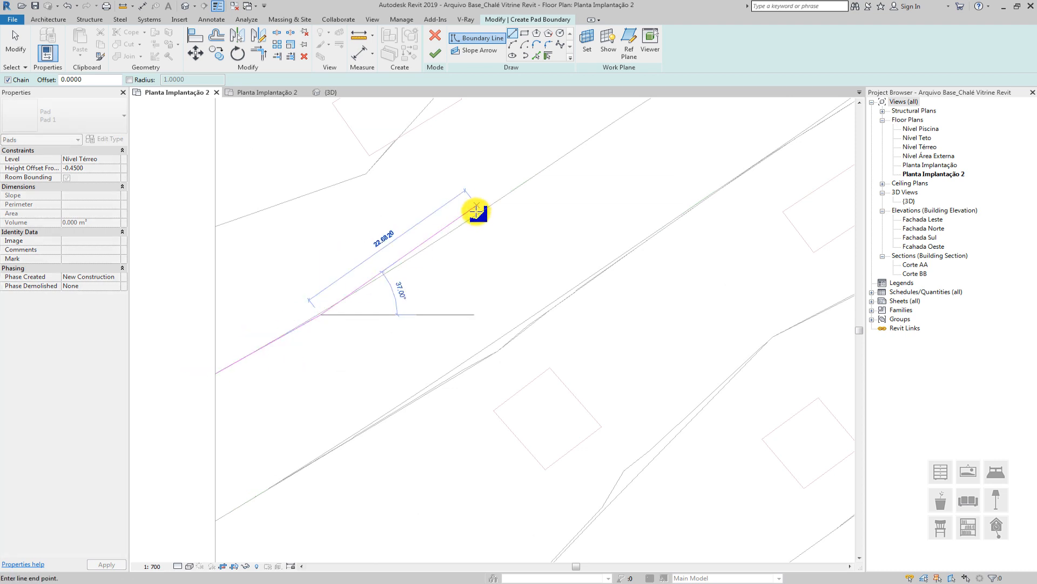
left_click(477, 212)
middle_click_drag(487, 206, 244, 363)
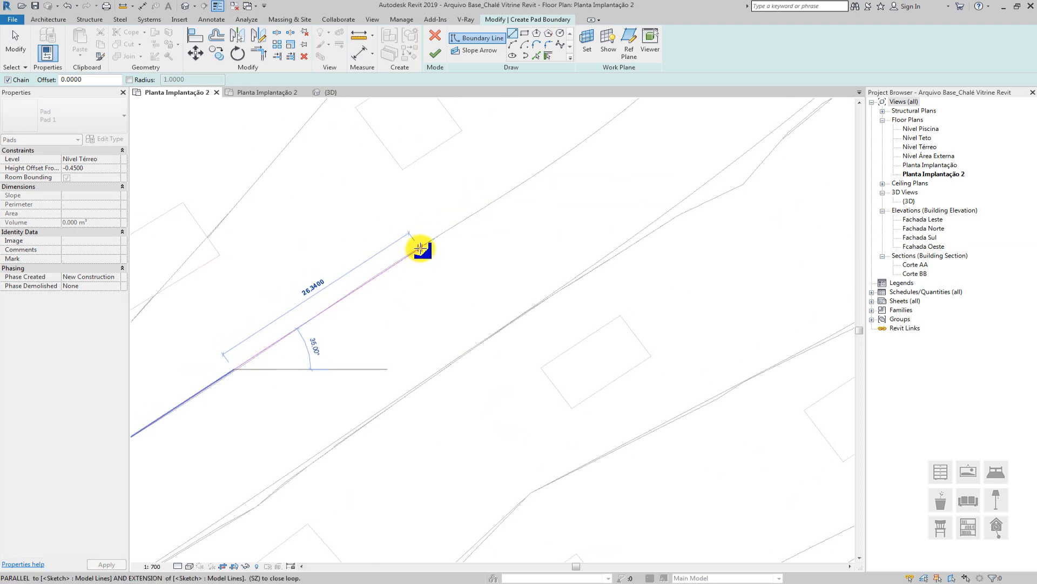
left_click(420, 248)
middle_click_drag(424, 246, 330, 338)
left_click(449, 261)
scroll(567, 183, "up", 2)
left_click(504, 223)
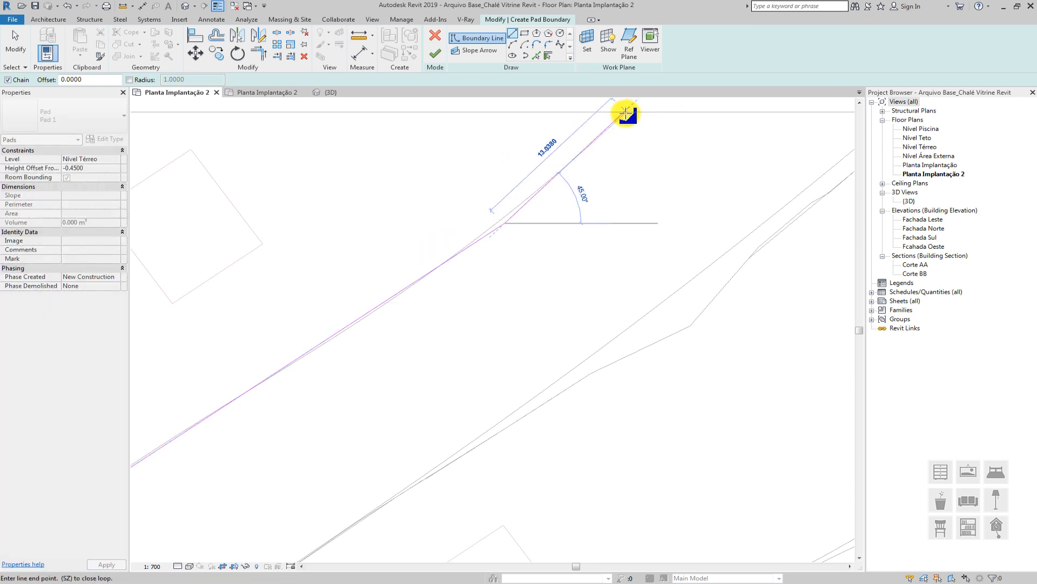
left_click(625, 105)
Draw a horizontal boundary line about 20.65 m long along the site's north boundary to the road's lower edge
scroll(627, 108, "up", 4)
scroll(626, 116, "down", 4)
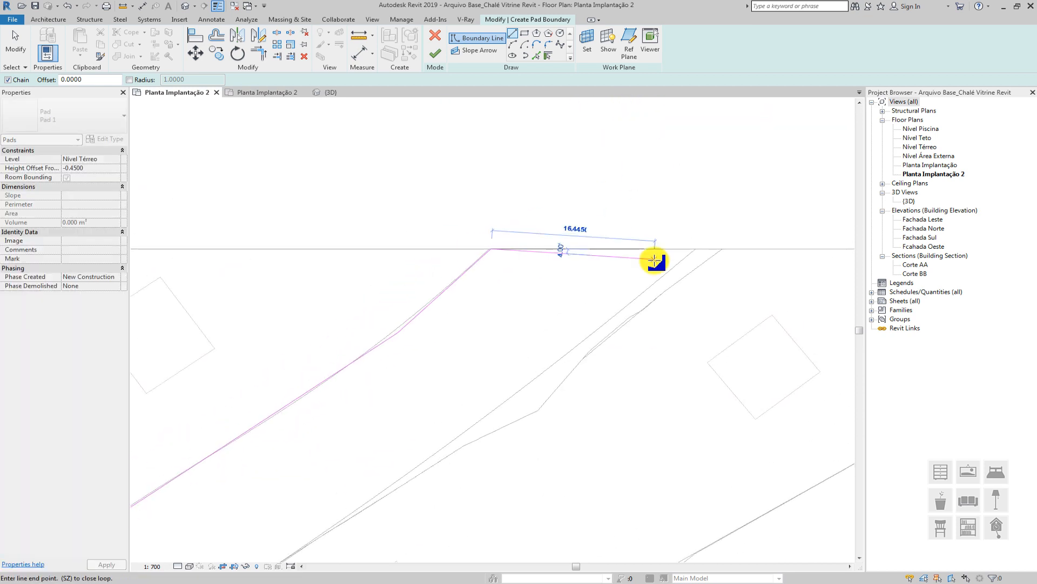
scroll(670, 260, "up", 2)
scroll(740, 236, "up", 3)
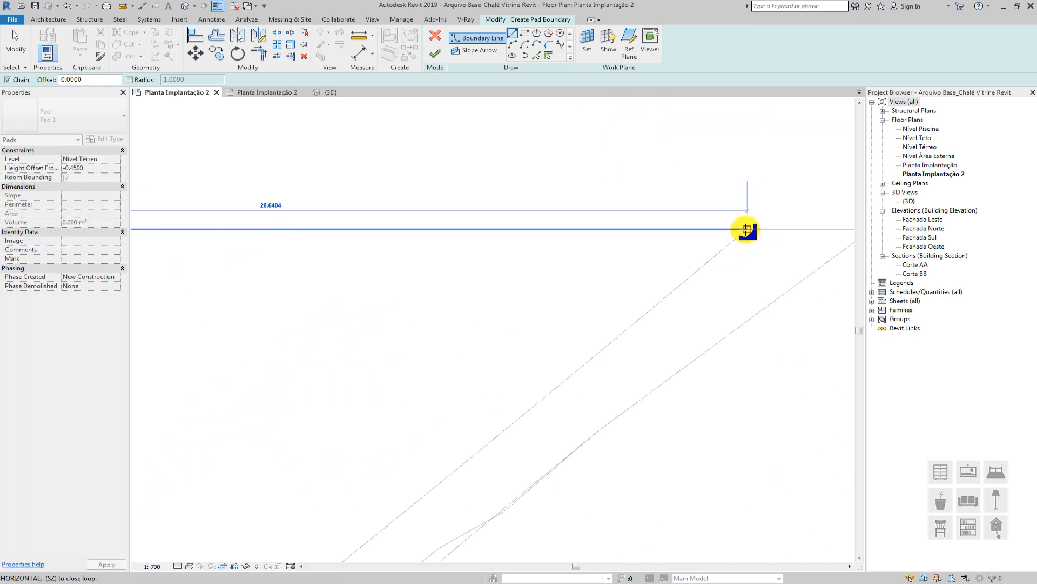
left_click(747, 229)
Trace the road's lower edge with chained straight lines from the north boundary back down to the site's west boundary
scroll(749, 227, "down", 4)
scroll(647, 320, "up", 1)
left_click(646, 304)
middle_click_drag(470, 444, 508, 302)
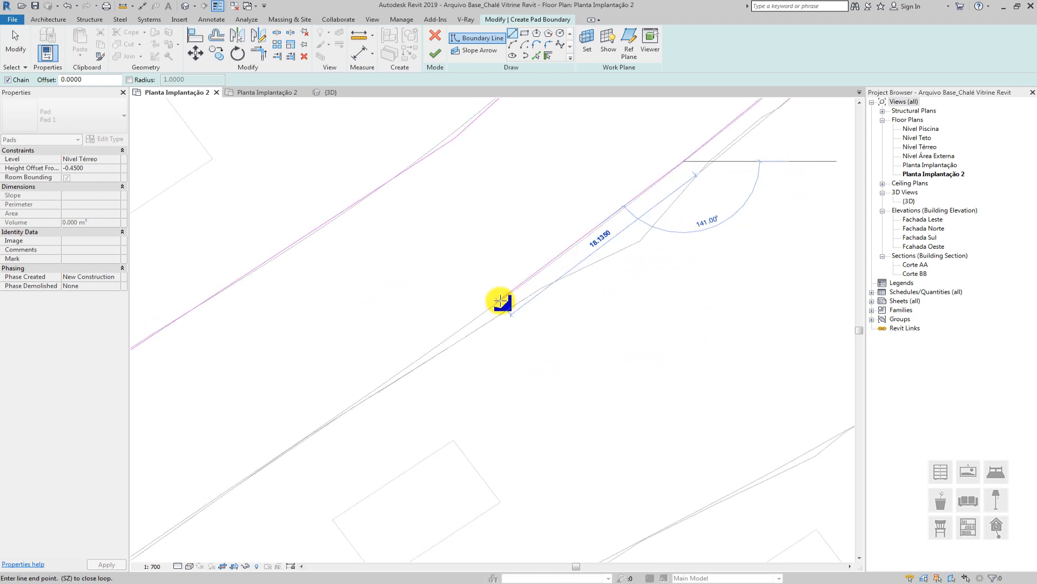
left_click(498, 300)
middle_click_drag(448, 345, 616, 203)
scroll(473, 294, "up", 2)
left_click(472, 294)
scroll(465, 303, "down", 2)
middle_click_drag(481, 313, 754, 115)
left_click(546, 243)
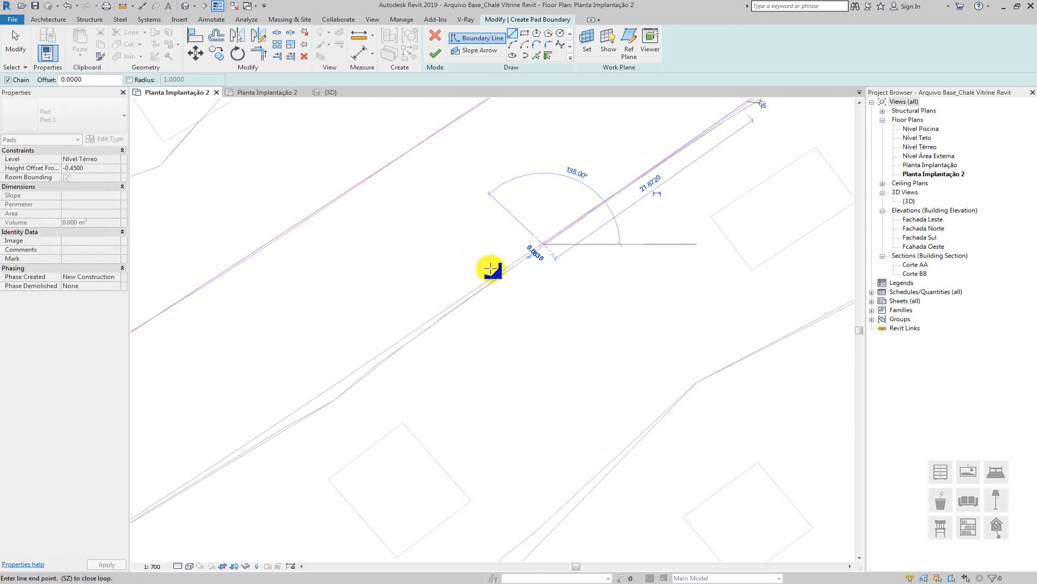
middle_click_drag(491, 271, 648, 132)
left_click(491, 215)
scroll(302, 357, "up", 2)
left_click(397, 251)
middle_click_drag(397, 256, 475, 248)
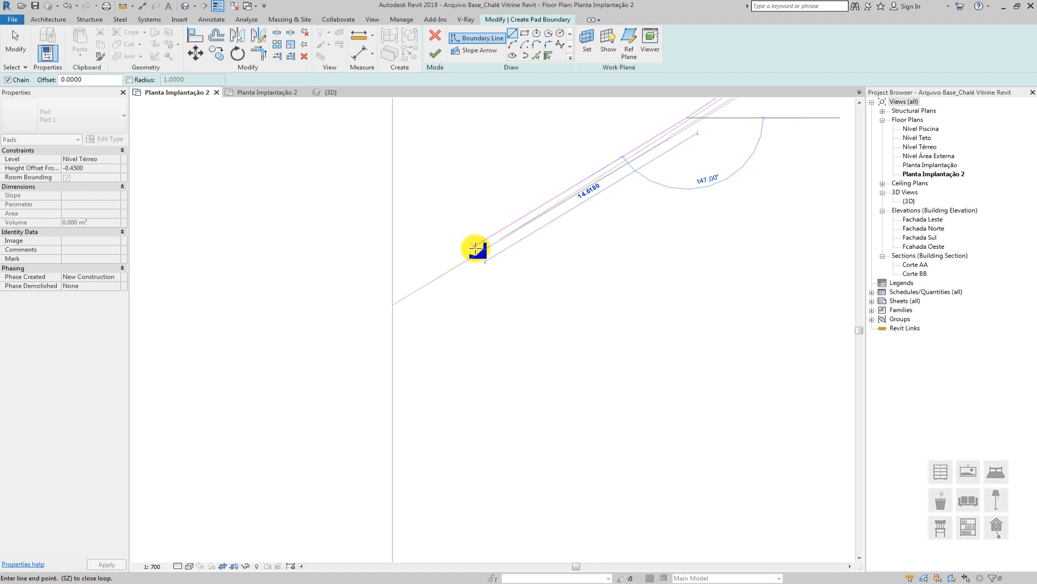
left_click(382, 301)
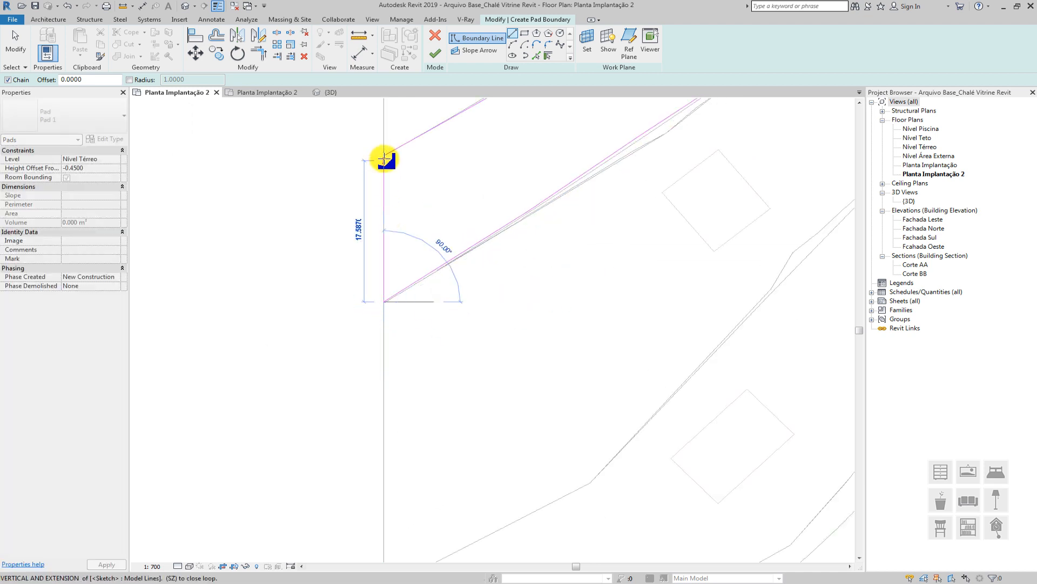
Close the pad outline with a vertical line along the site's west boundary and end the line drawing
left_click(384, 154)
scroll(383, 154, "down", 4)
key("Escape")
key("Escape")
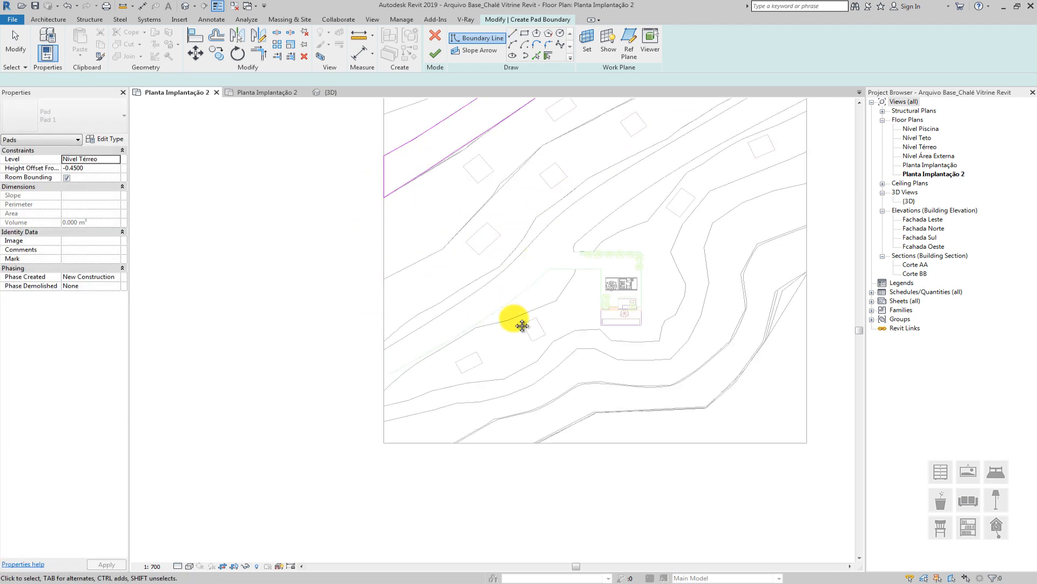
Check the pad outline by selecting its whole chain of lines, clear the selection and finish the pad sketch
scroll(470, 324, "up", 5)
scroll(482, 292, "up", 2)
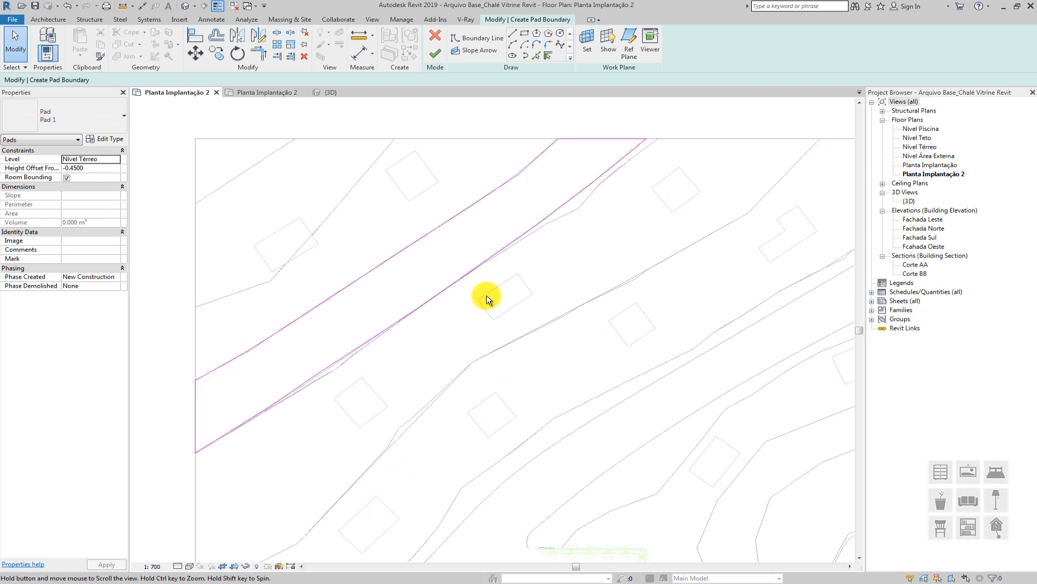
key("Tab")
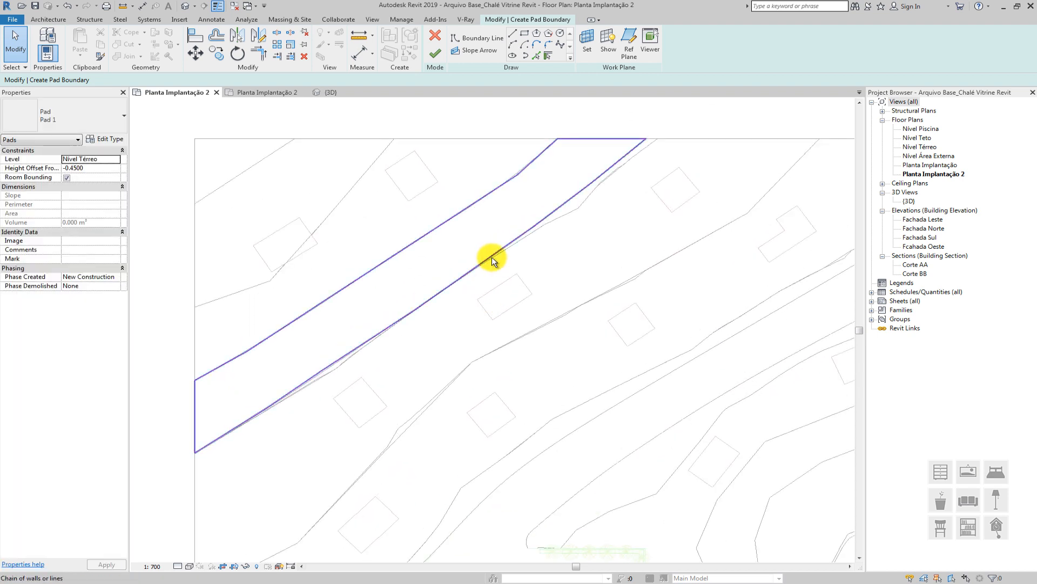
left_click(492, 257)
scroll(492, 257, "down", 2)
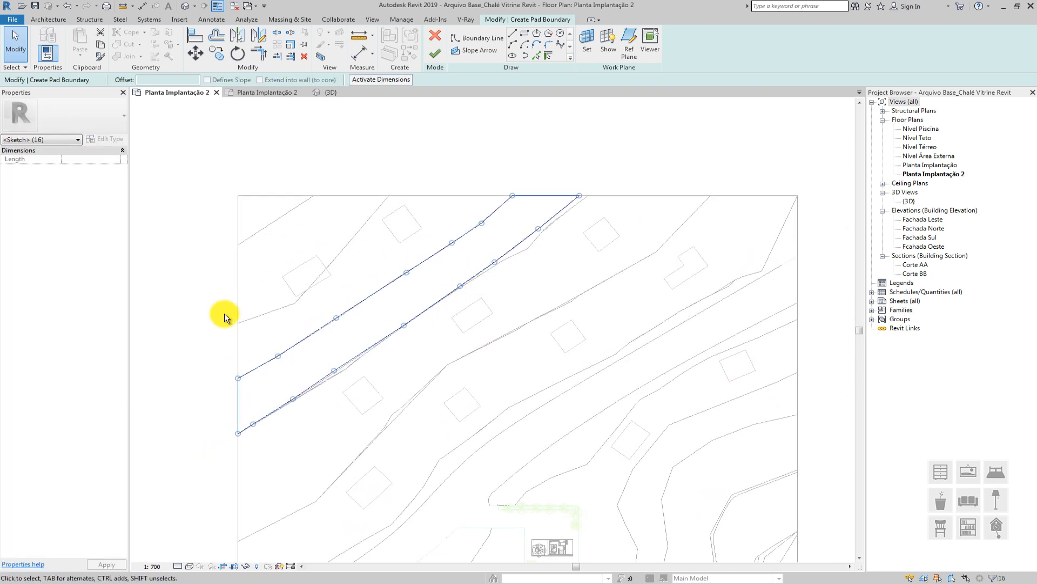
scroll(434, 332, "up", 2)
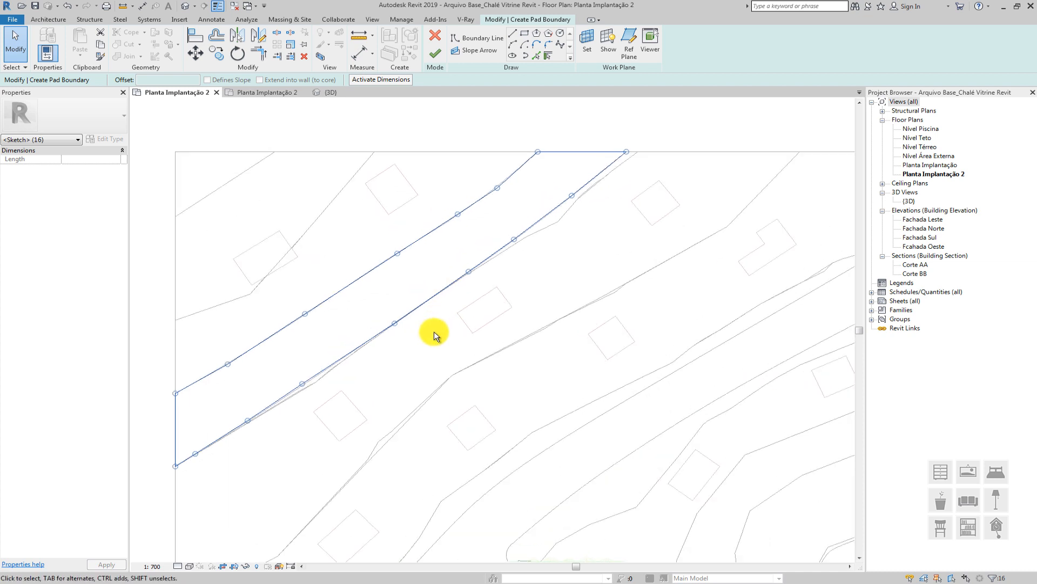
scroll(434, 332, "down", 1)
left_click(434, 333)
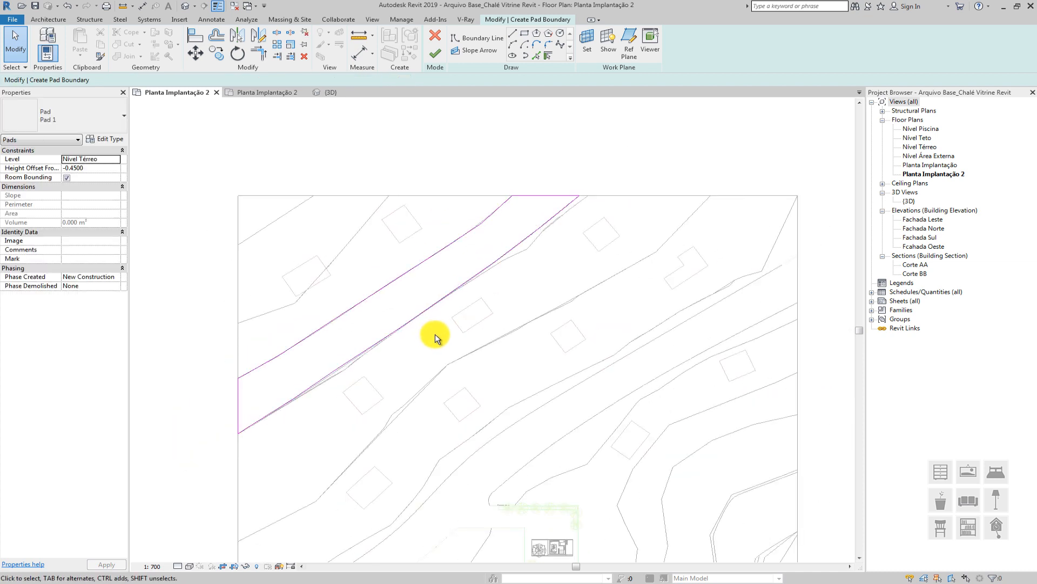
left_click(438, 53)
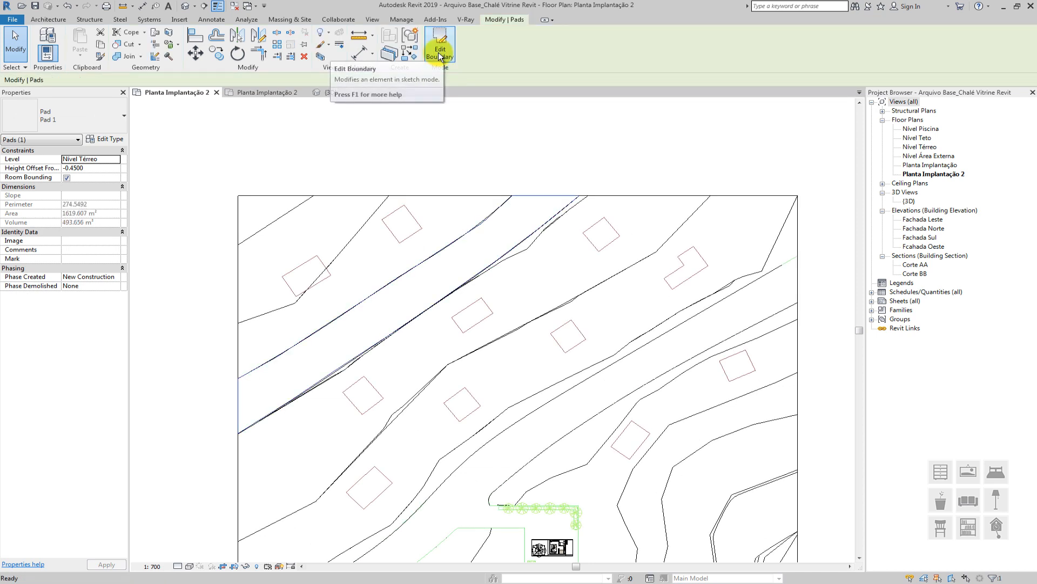
middle_click_drag(418, 311, 432, 273)
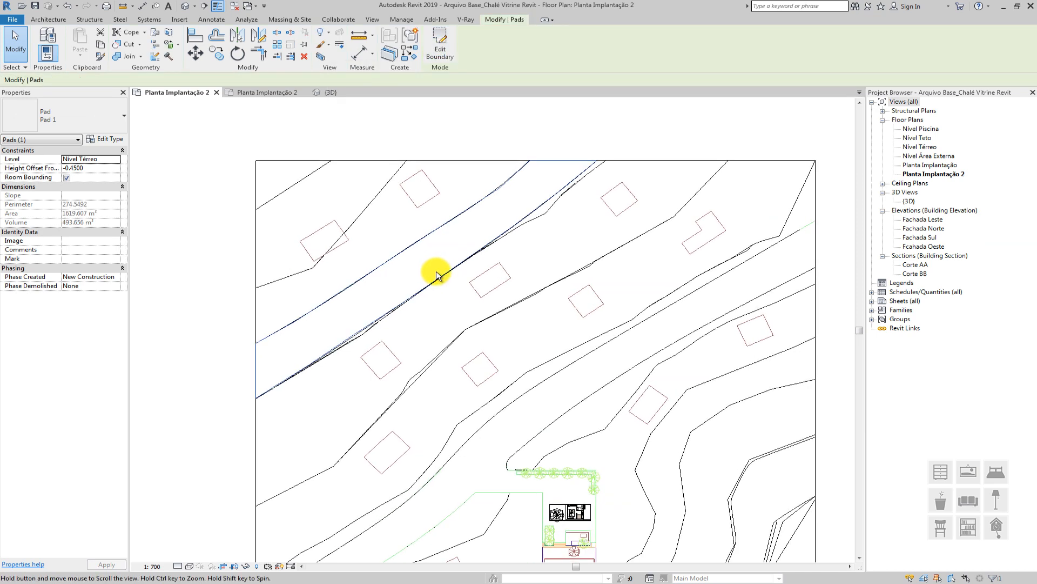
Inspect the road pad in the base file's 3D view and select it to examine its level and height offset
left_click(186, 6)
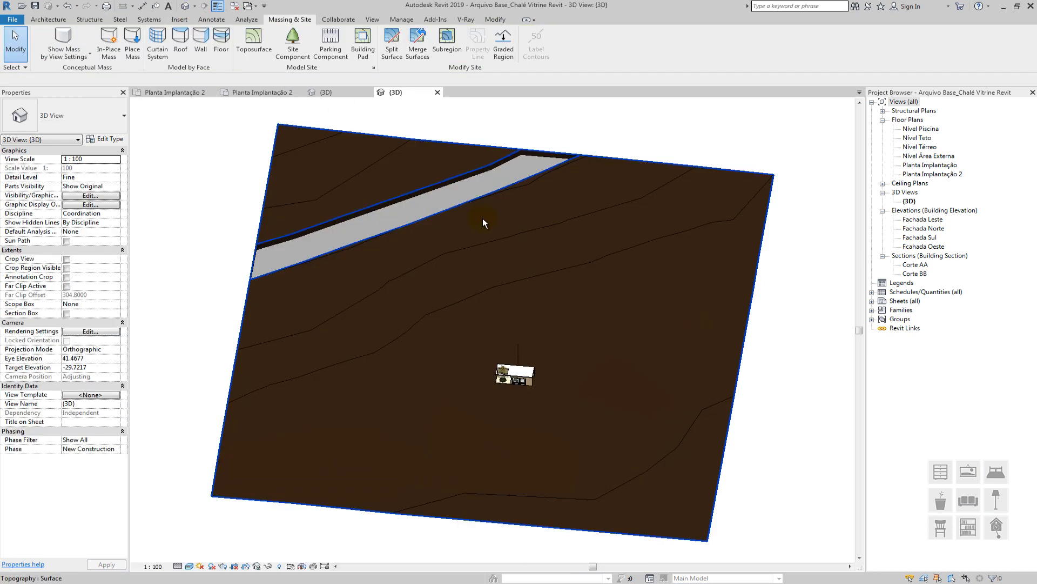
middle_click_drag(484, 222, 546, 296, "shift")
scroll(279, 339, "up", 6)
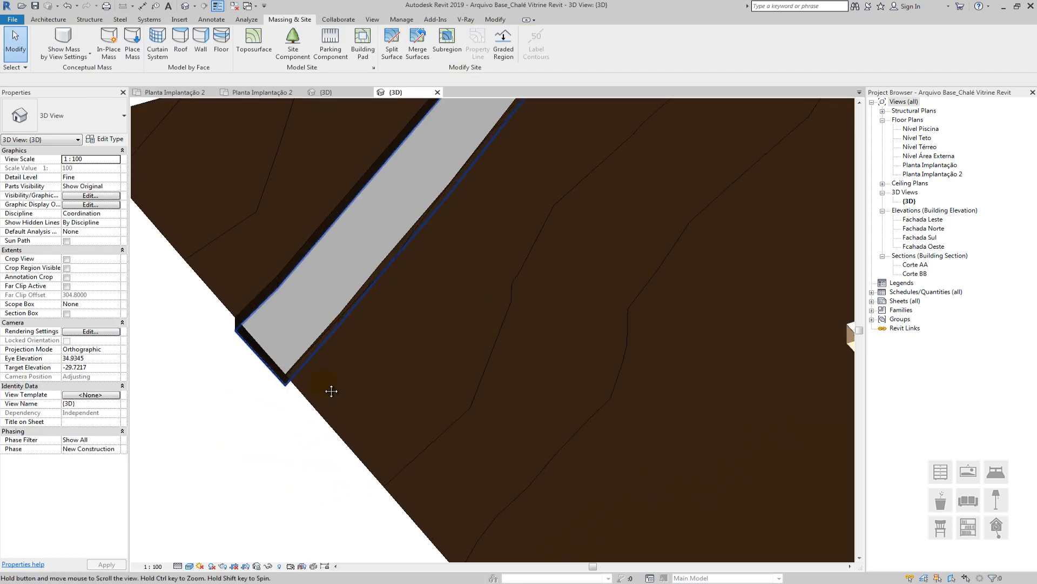
scroll(324, 414, "down", 4)
middle_click_drag(346, 381, 326, 387, "shift")
scroll(332, 387, "up", 4)
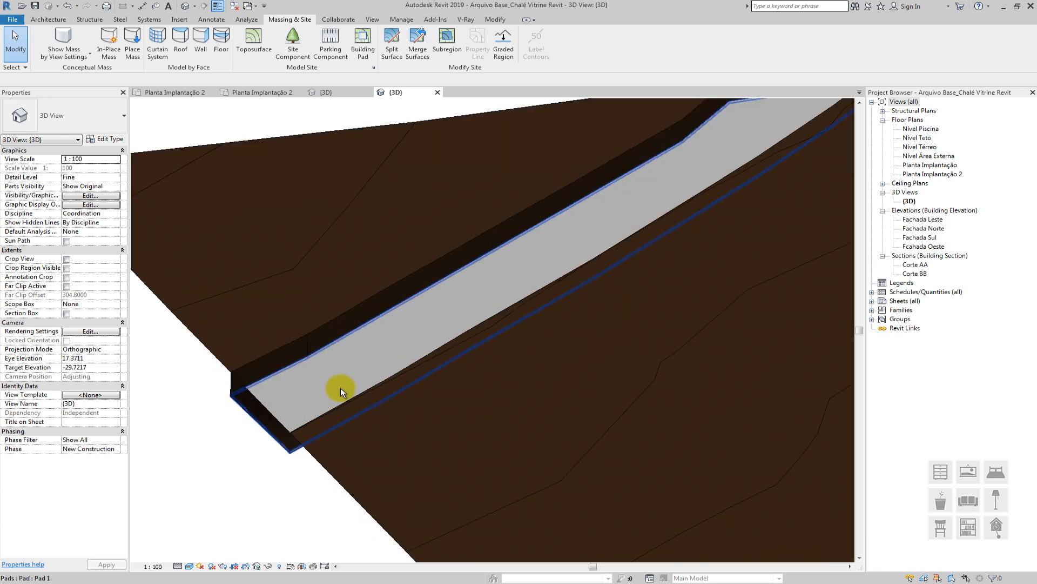
middle_click_drag(389, 387, 373, 362, "shift")
middle_click_drag(373, 362, 437, 364)
left_click(423, 365)
middle_click_drag(401, 433, 506, 297, "shift")
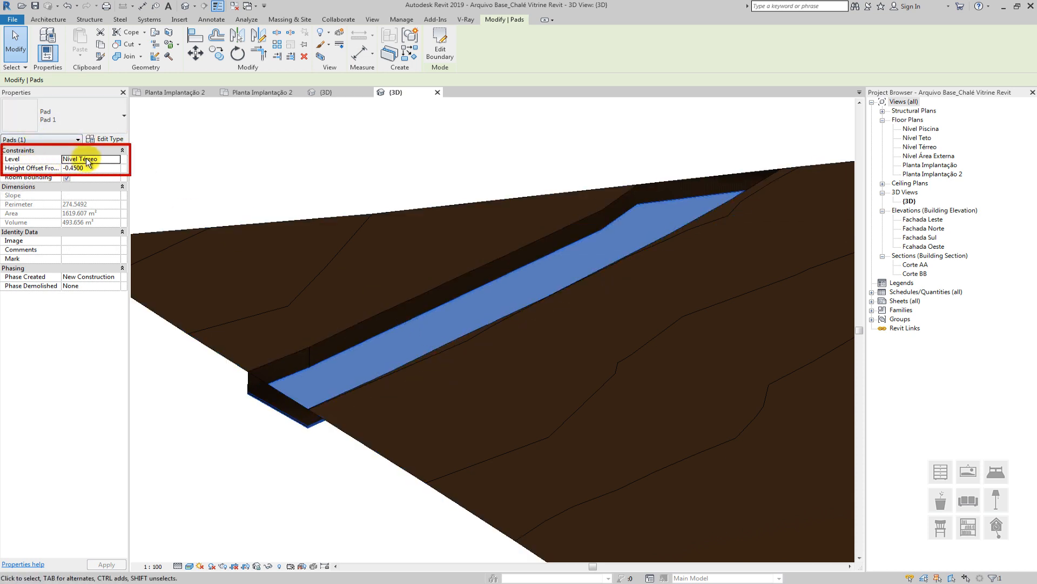
Open the Corte AA section and reveal its hidden elements to examine the project levels relative to the terrain
double_click(918, 265)
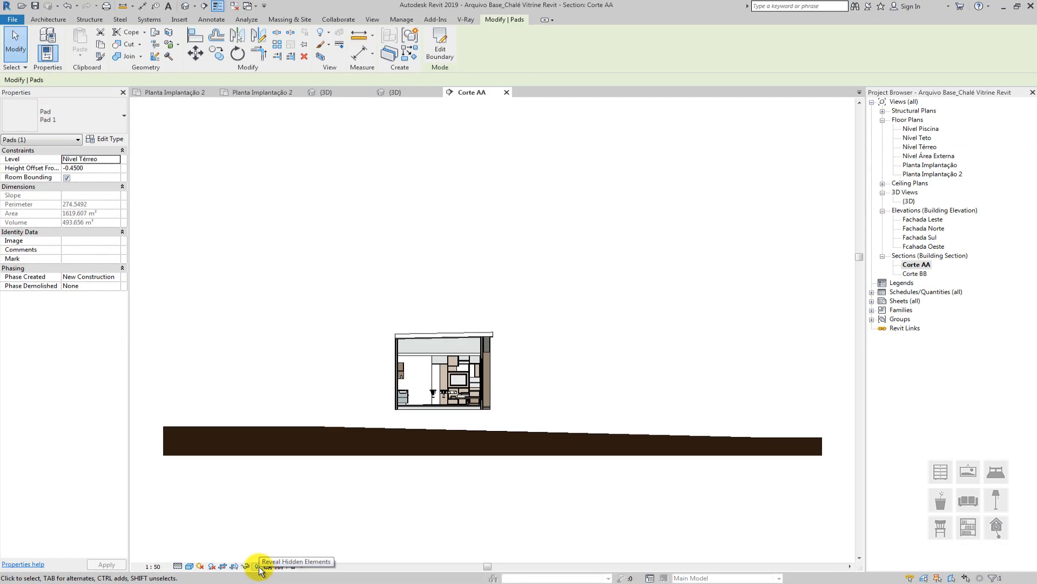
left_click(259, 491)
scroll(614, 400, "up", 5)
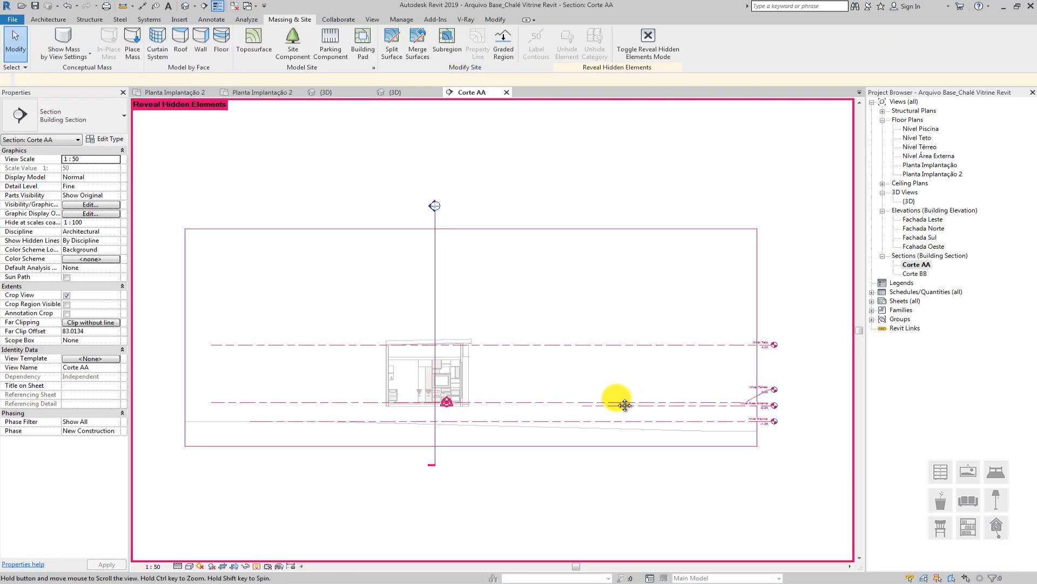
Compare the project levels with the terrain profile in the Corte AA section and turn off the display of hidden elements
scroll(741, 387, "up", 3)
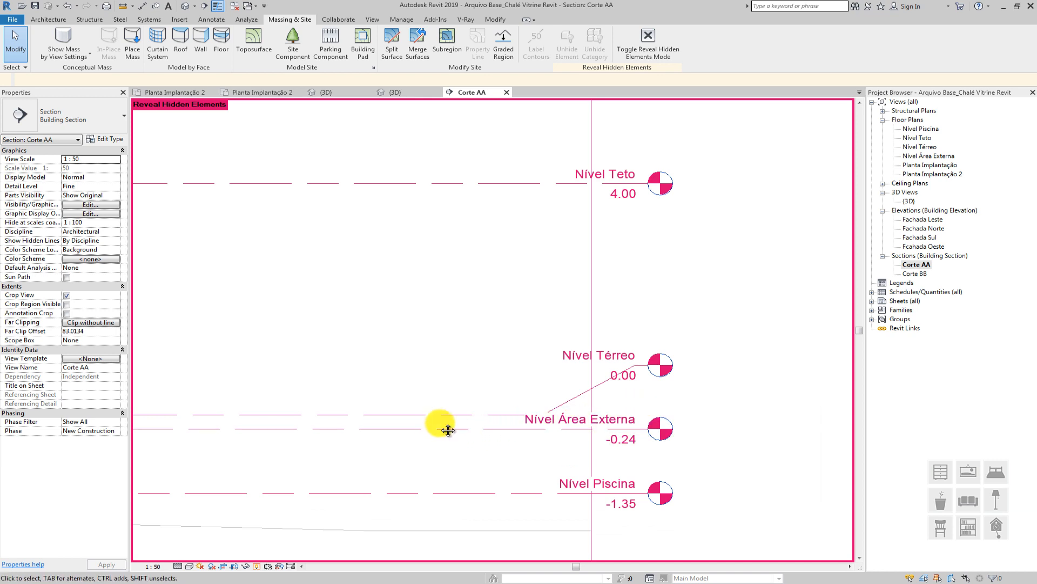
scroll(459, 412, "down", 4)
scroll(692, 344, "up", 2)
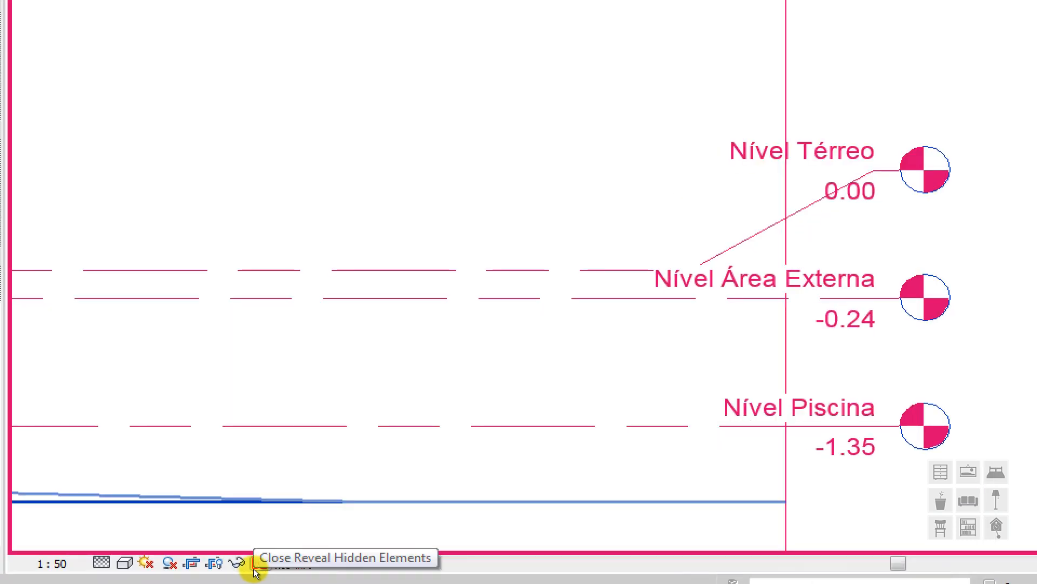
left_click(259, 566)
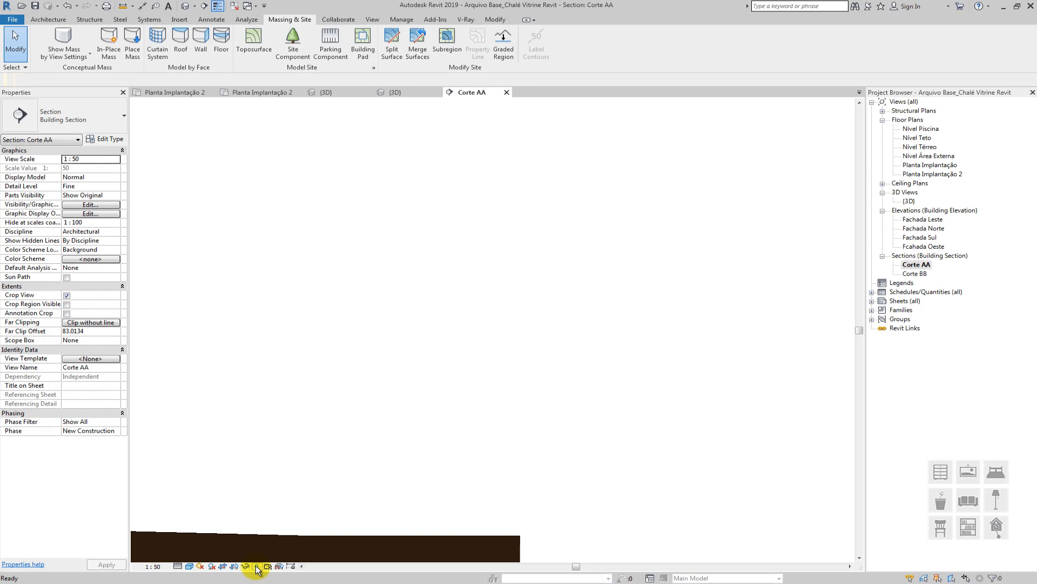
scroll(577, 364, "down", 2)
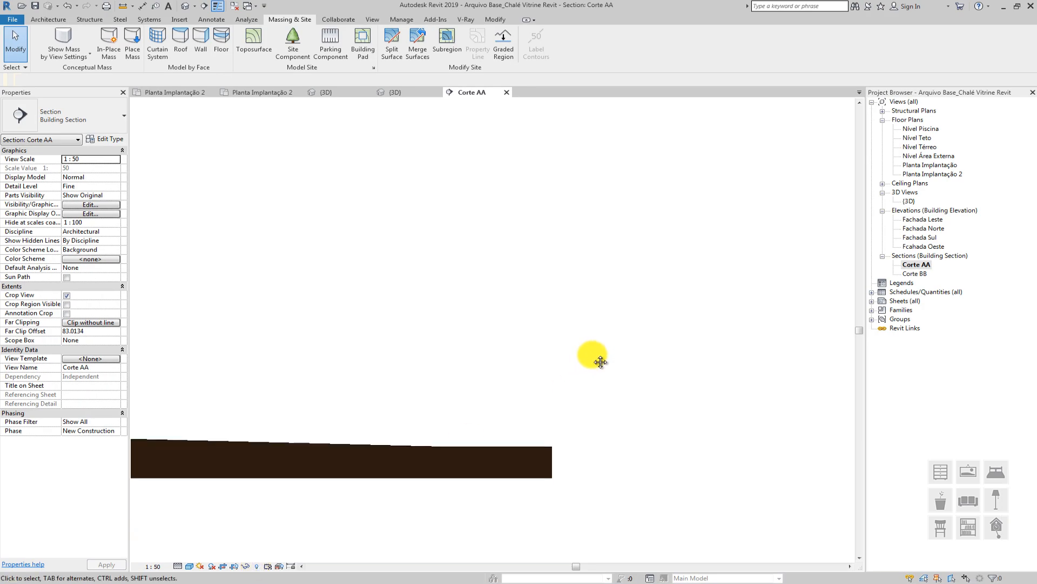
middle_click_drag(592, 354, 624, 413)
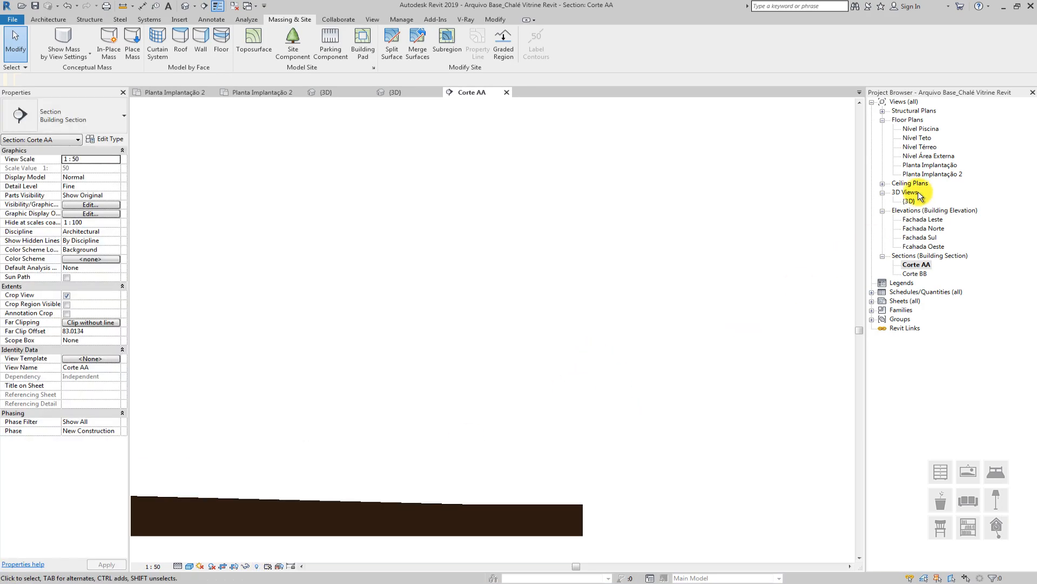
Select the road pad in the 3D view and set its height offset from Nível Térreo to 2 m
left_click(185, 7)
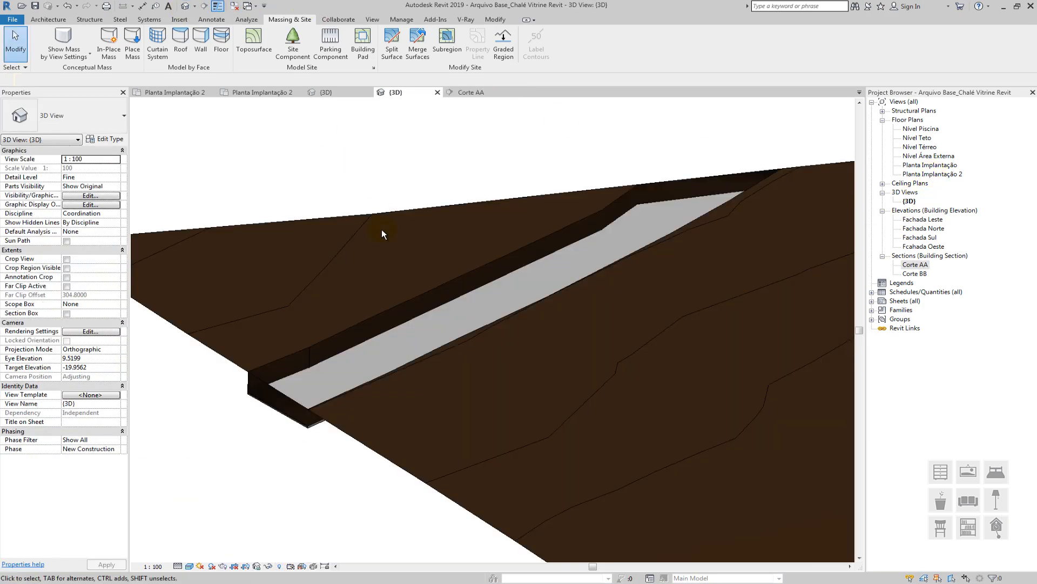
left_click(412, 330)
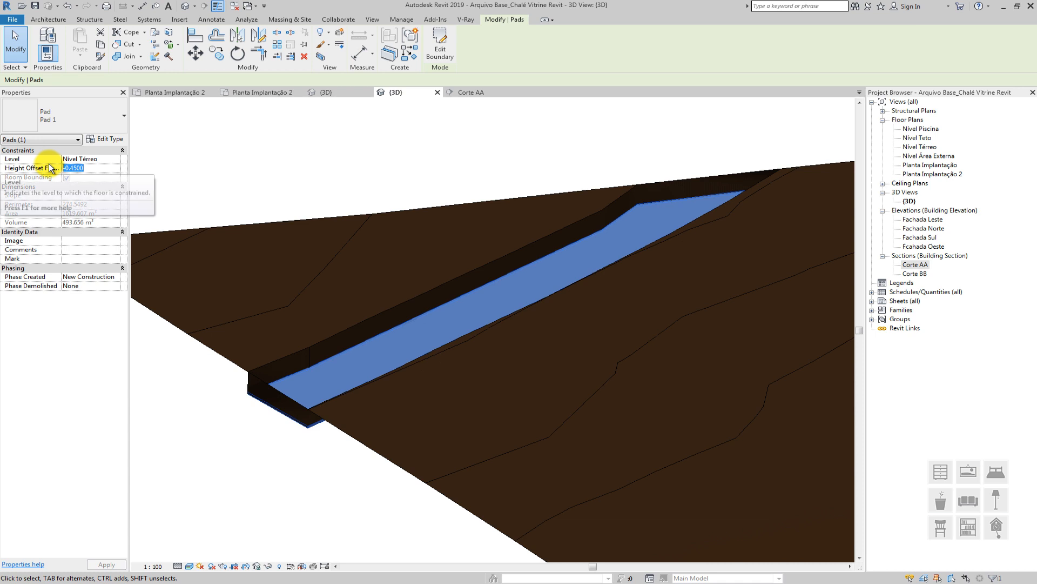
key("BackSpace")
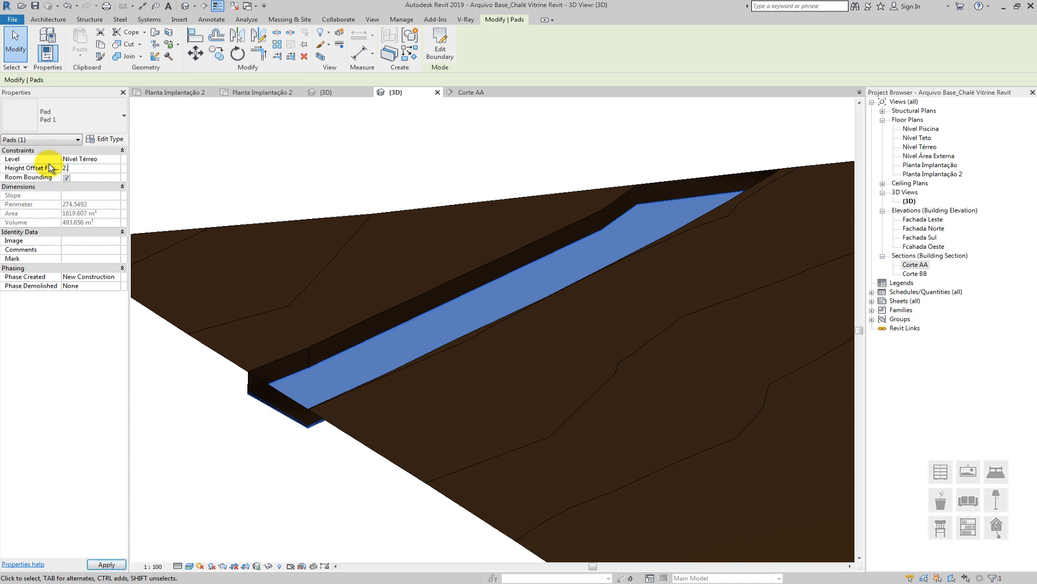
left_click(297, 146)
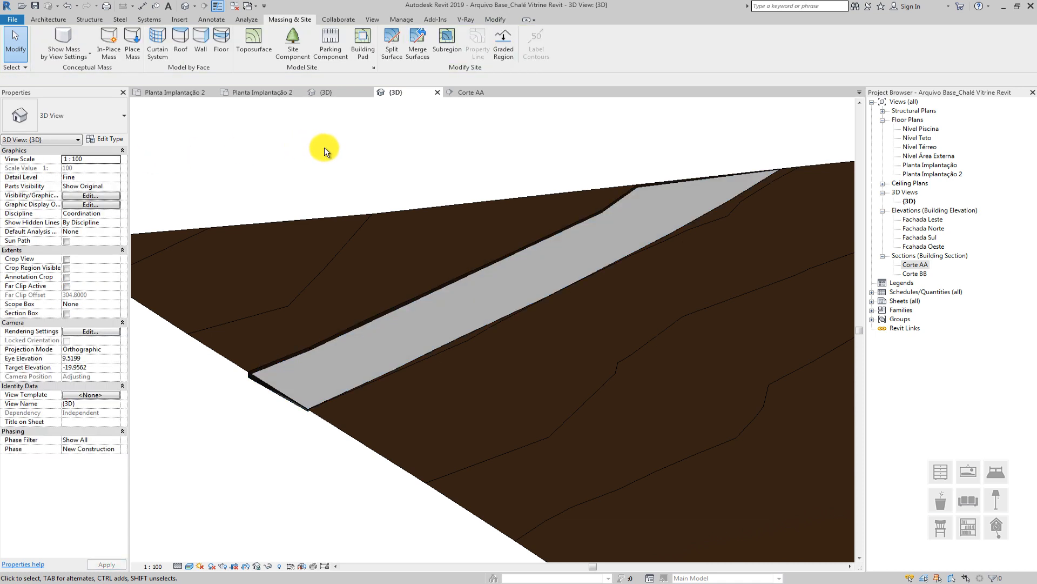
Inspect the raised road pad against the surrounding terrain from several angles in the 3D view, keeping it selected
middle_click_drag(324, 151, 540, 241, "shift")
left_click(595, 349)
middle_click_drag(594, 349, 453, 313, "shift")
left_click(625, 256)
scroll(516, 288, "down", 2)
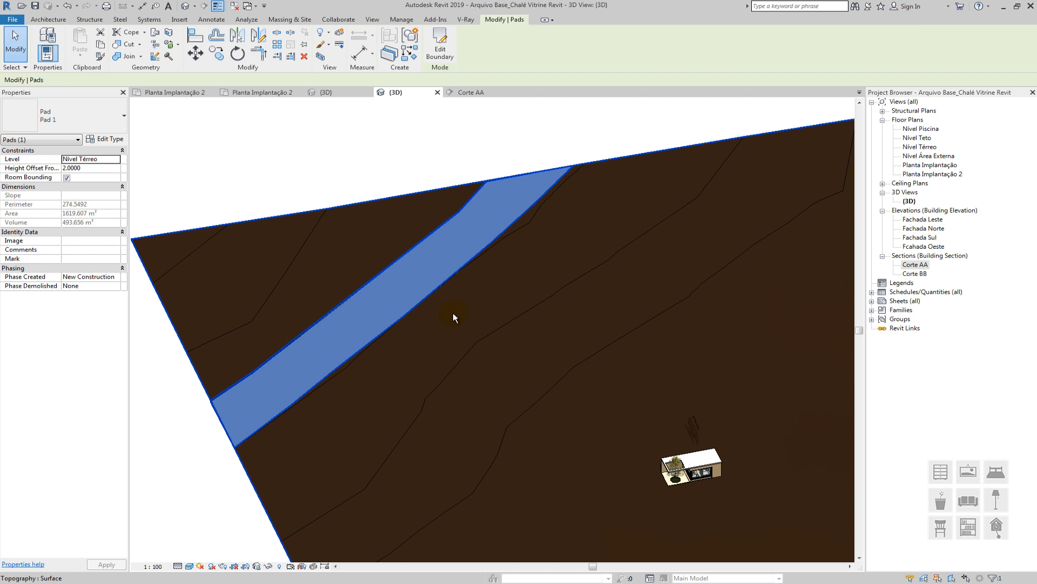
middle_click_drag(433, 354, 523, 369, "shift")
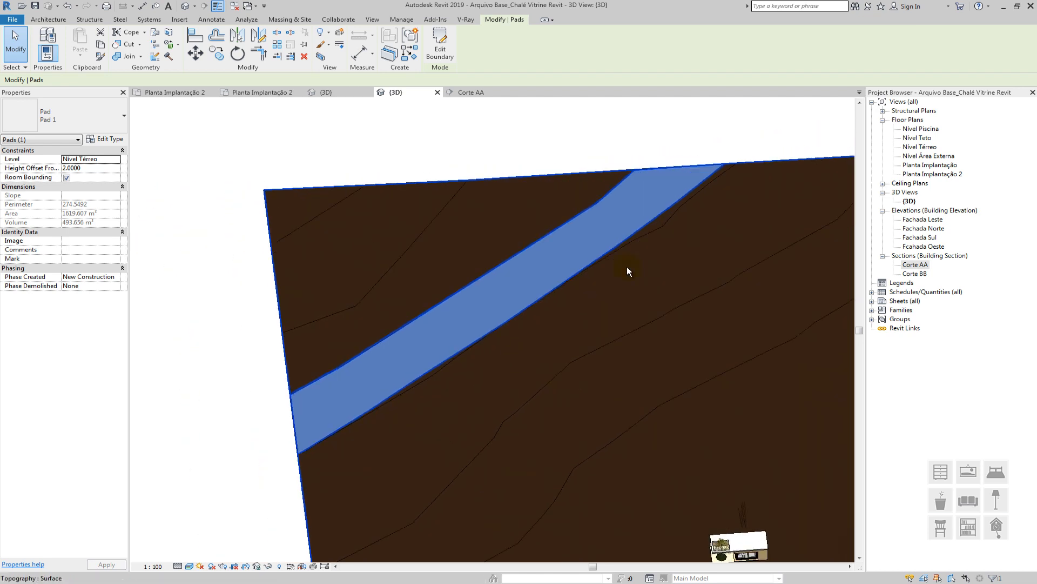
middle_click_drag(628, 222, 537, 232)
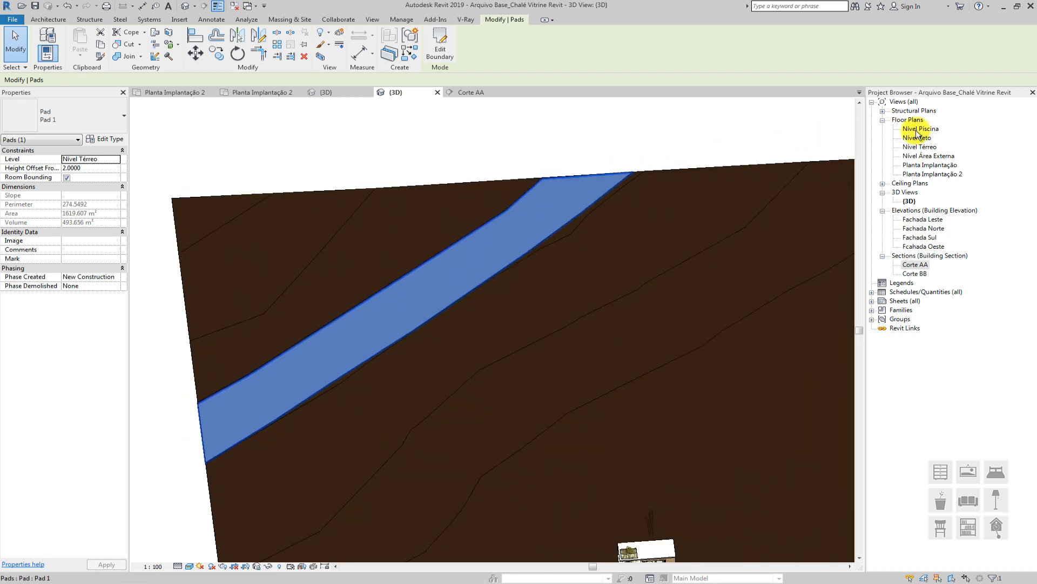
double_click(927, 175)
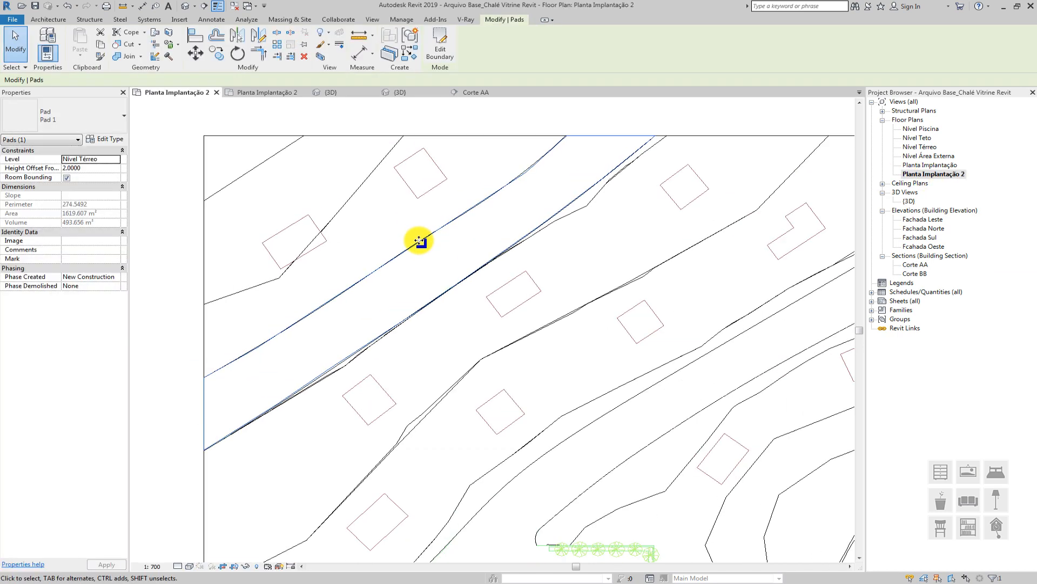
left_click(422, 260)
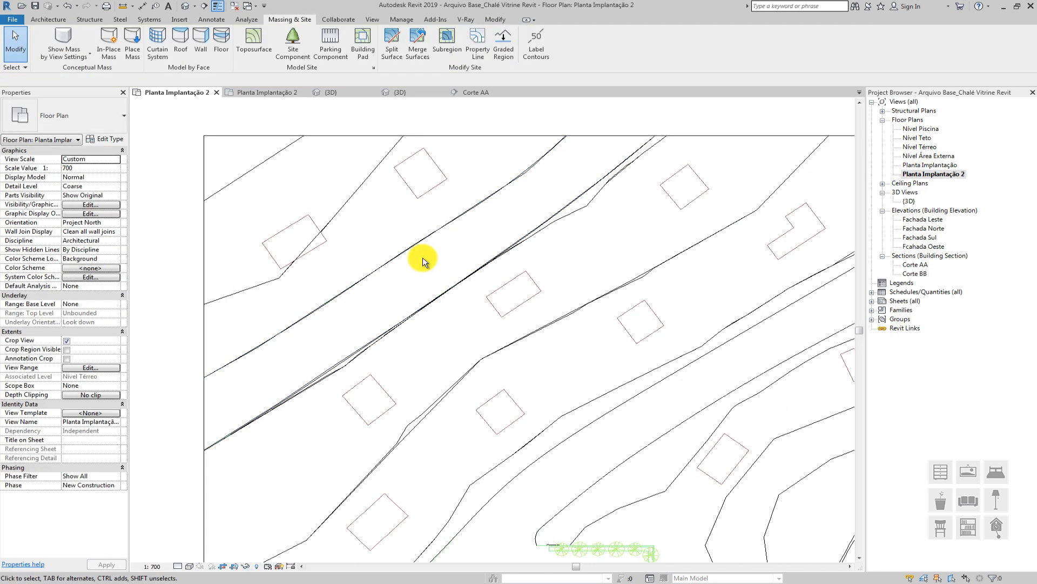
left_click(583, 134)
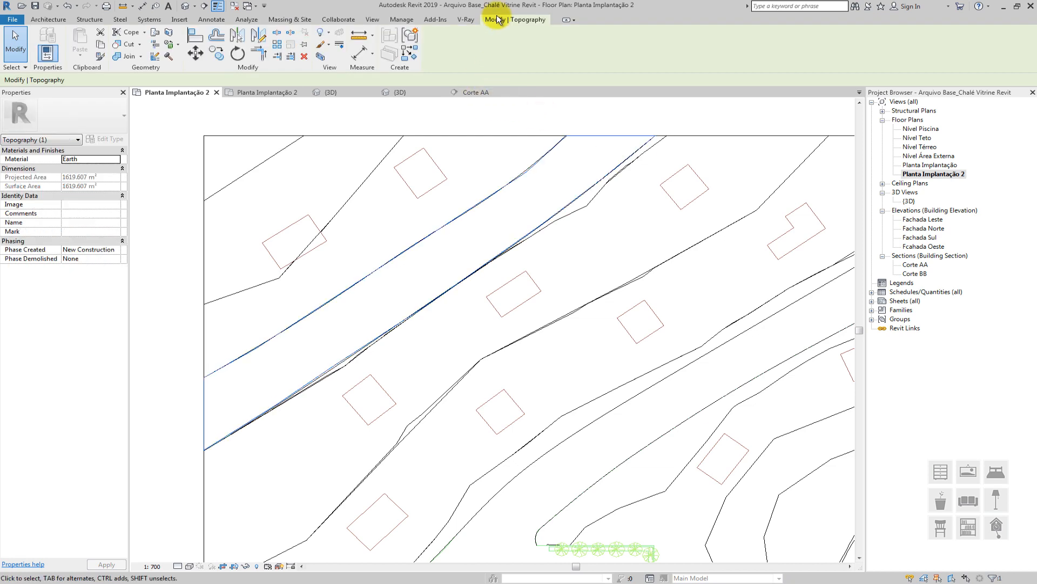
Select the road pad in the 3D view, start editing its boundary and show the sketch in the Planta Implantação 2 floor plan
left_click(185, 7)
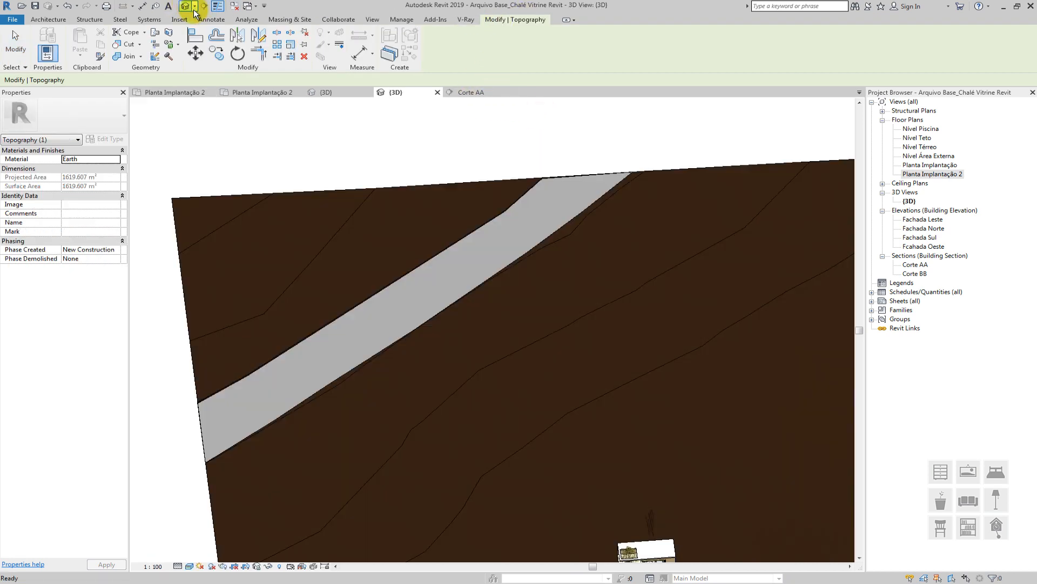
left_click(503, 241)
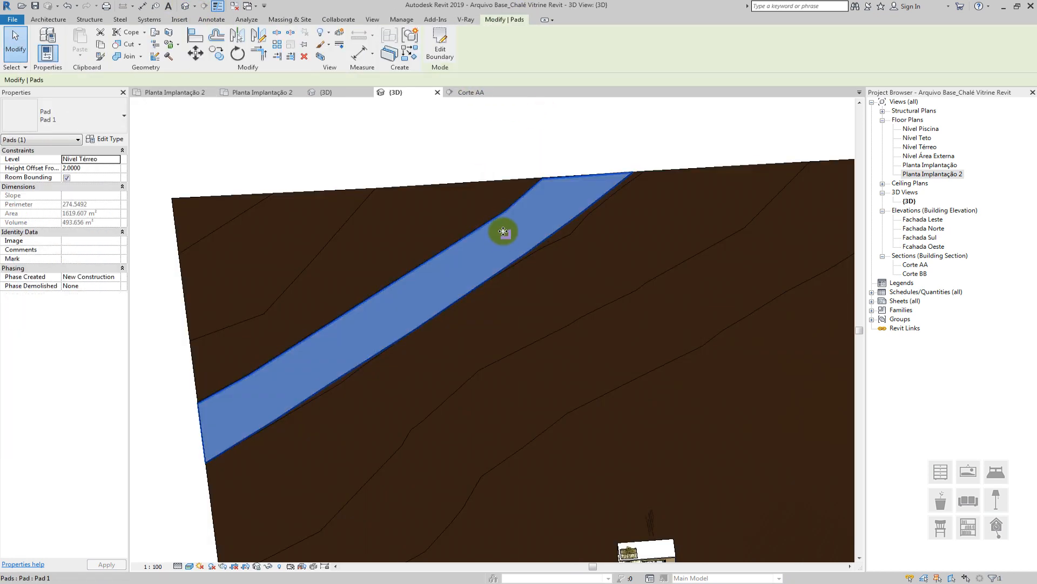
left_click(439, 43)
double_click(950, 175)
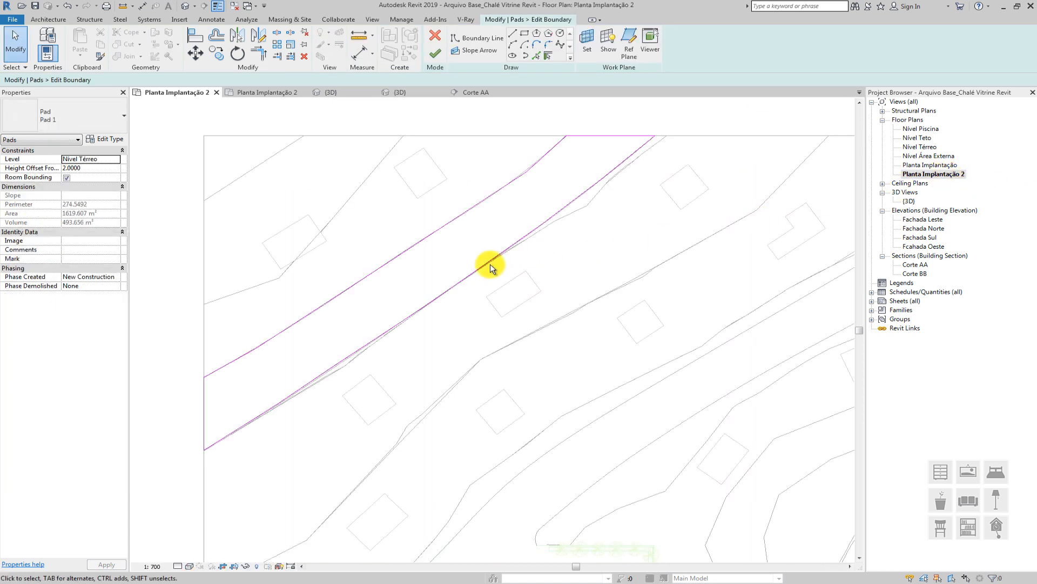
Examine where the ends of the pad outline meet the site's west and north boundaries
middle_click_drag(326, 345, 337, 336)
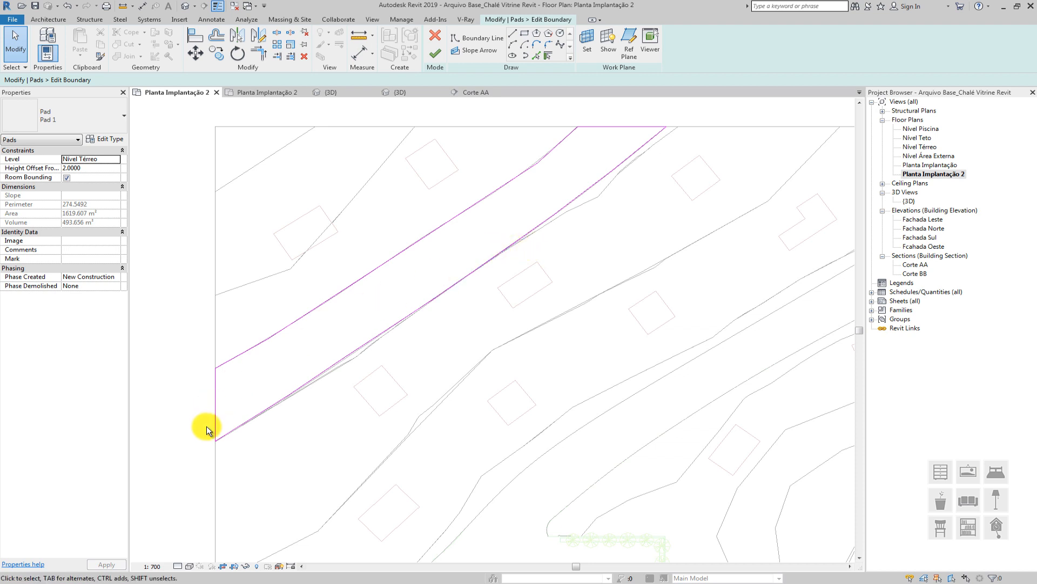
scroll(212, 419, "up", 5)
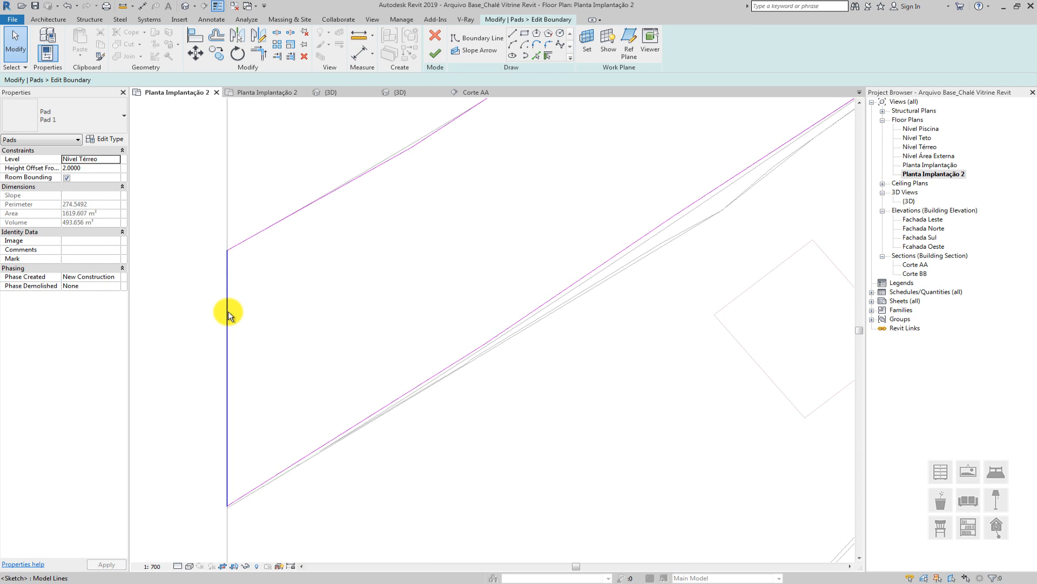
scroll(228, 312, "down", 5)
middle_click_drag(474, 190, 469, 207)
scroll(540, 116, "up", 5)
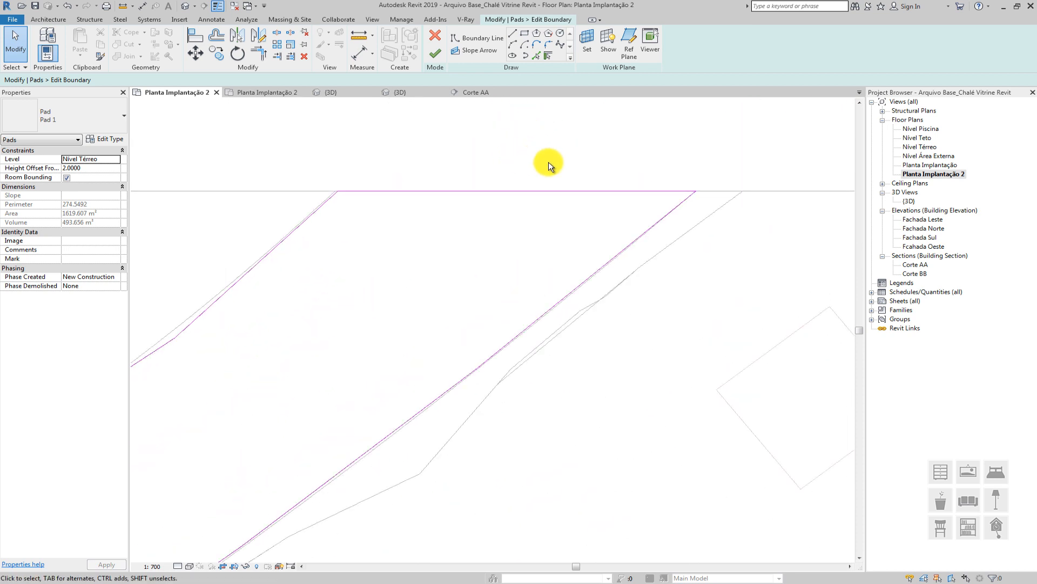
scroll(549, 162, "down", 5)
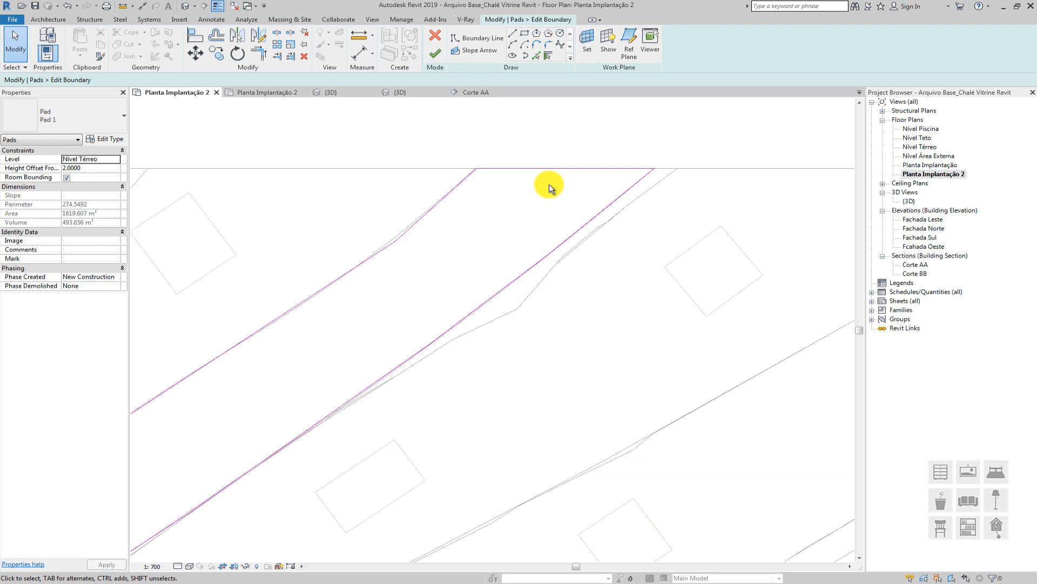
scroll(557, 176, "up", 5)
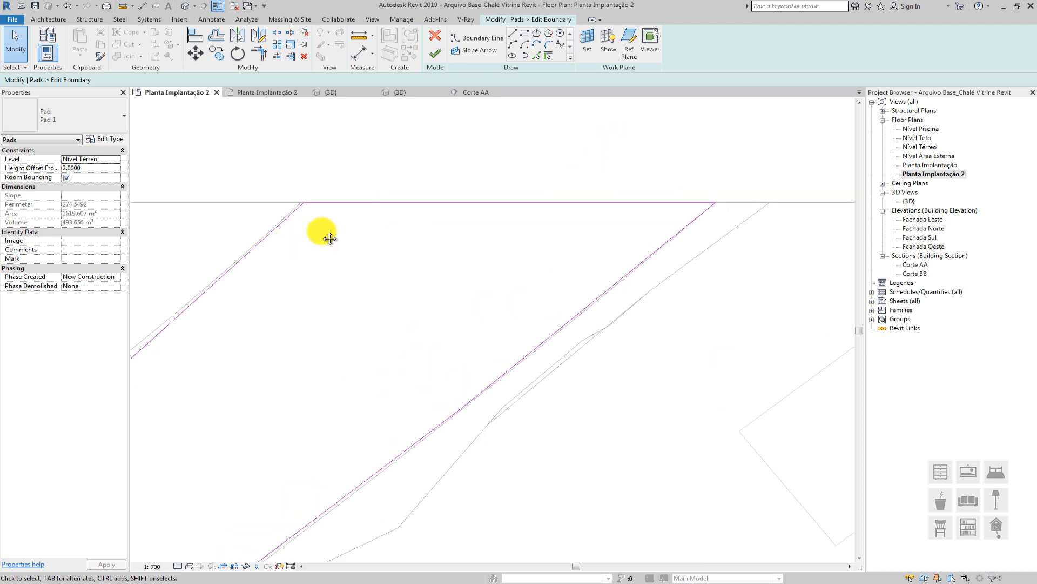
scroll(319, 199, "up", 3)
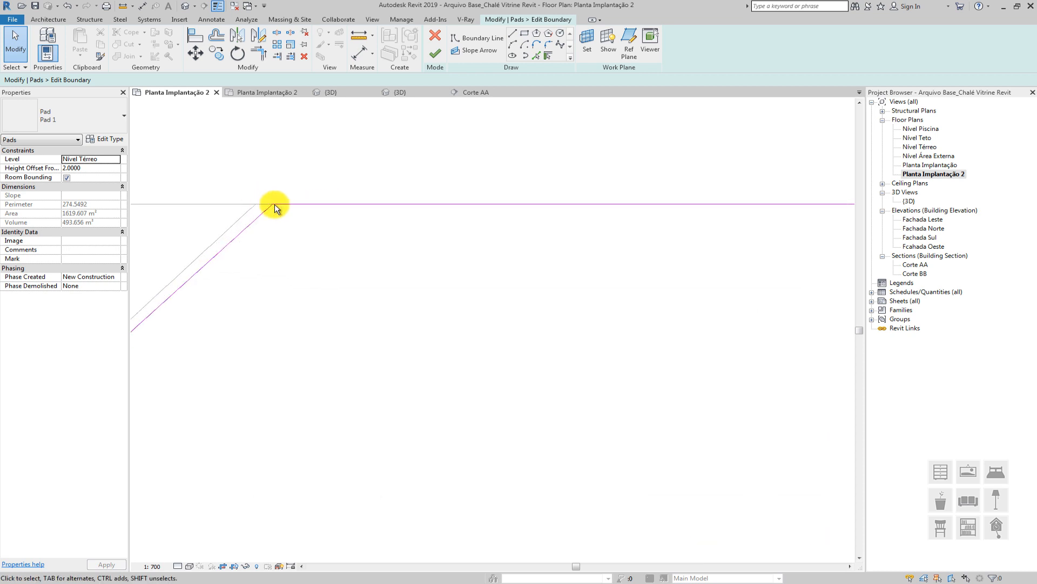
Move the pad outline's north end line slightly inward from the site's north boundary
left_click(289, 204)
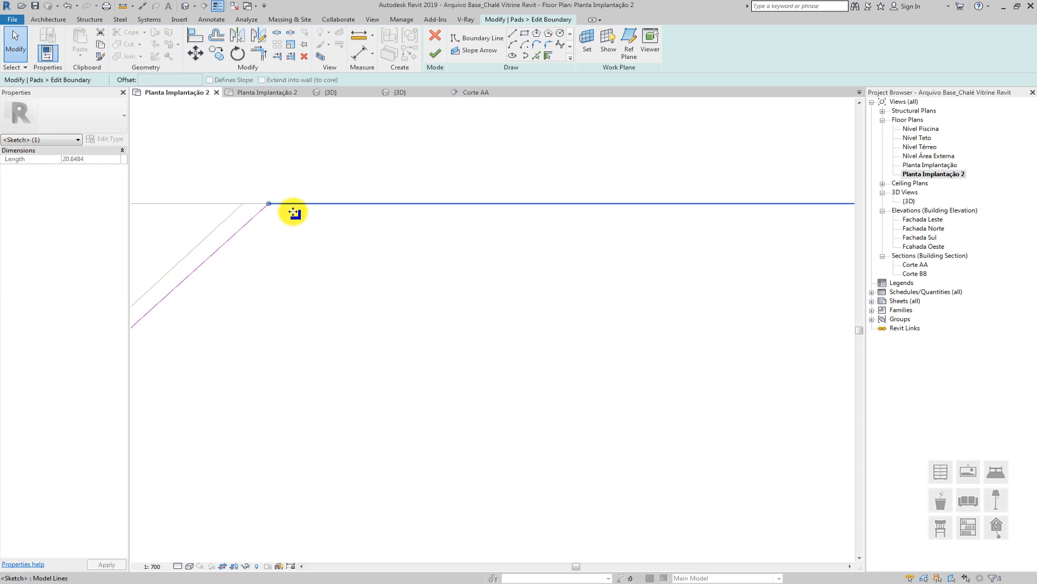
left_click_drag(294, 212, 308, 205)
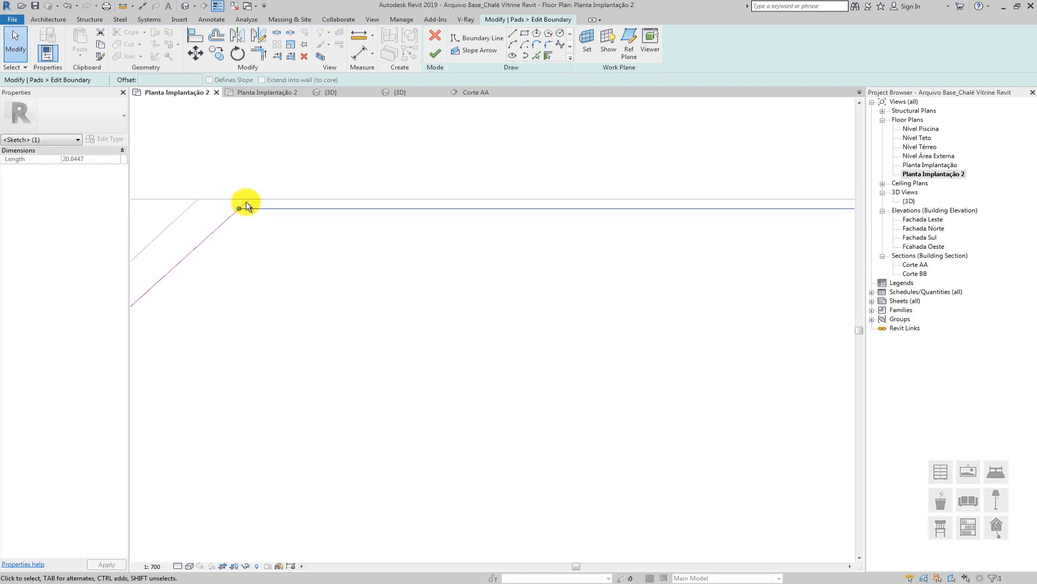
scroll(288, 204, "down", 5)
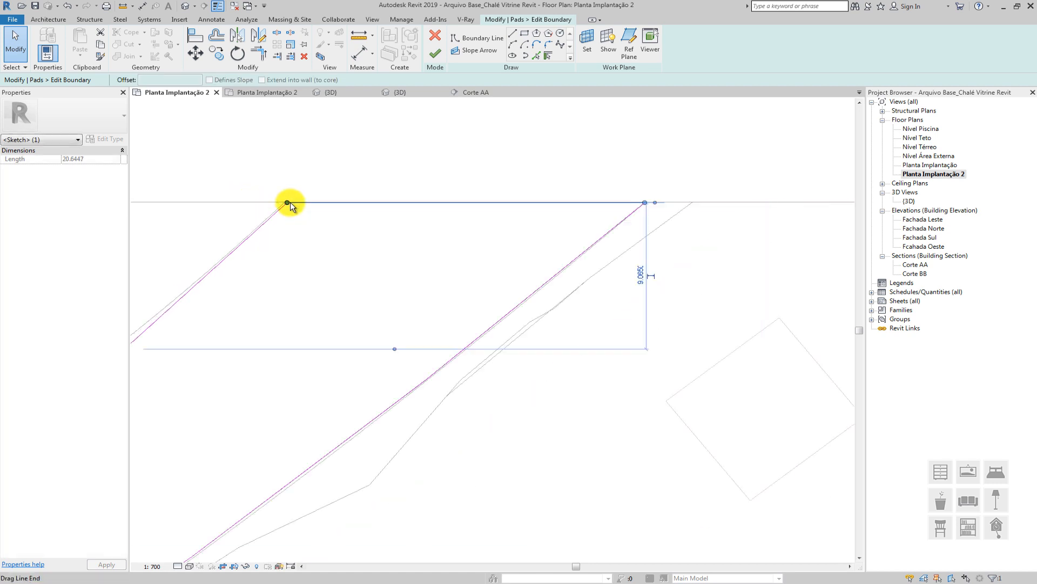
scroll(288, 204, "up", 5)
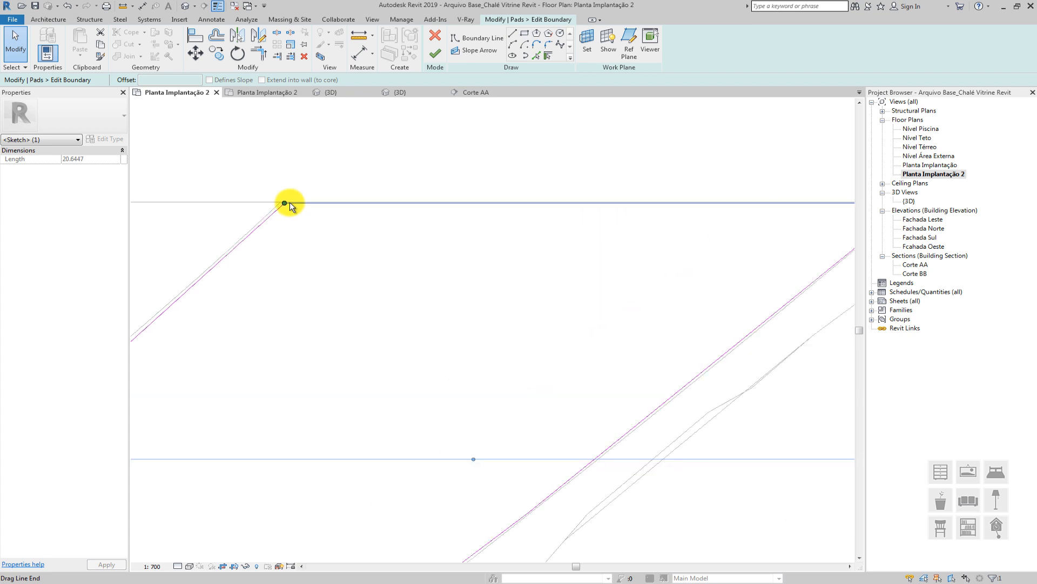
scroll(308, 217, "up", 2)
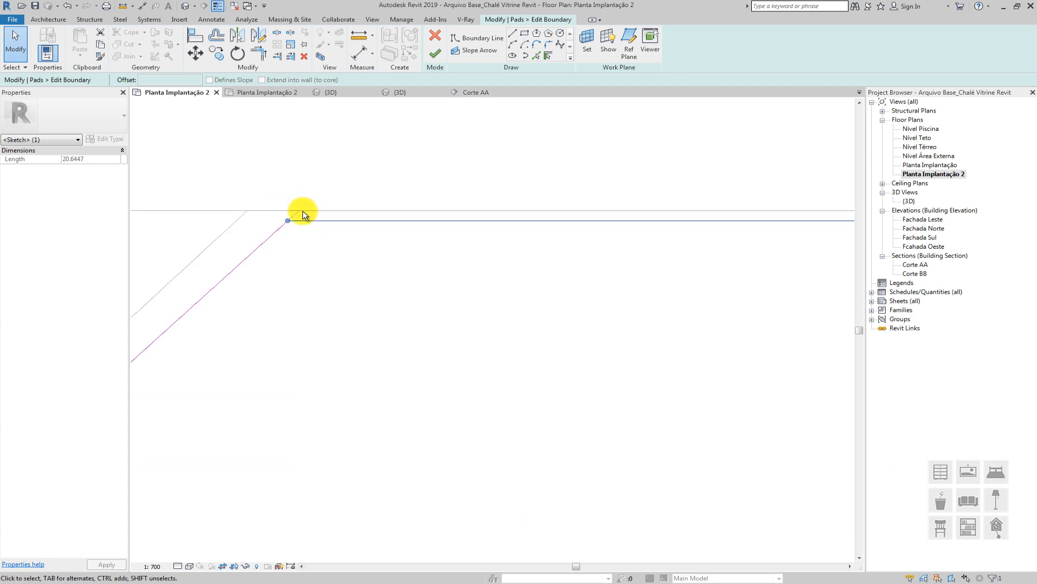
Nudge the pad outline's north end line closer to the site's north boundary, leaving a very small gap inside it
scroll(488, 197, "down", 5)
scroll(452, 208, "up", 6)
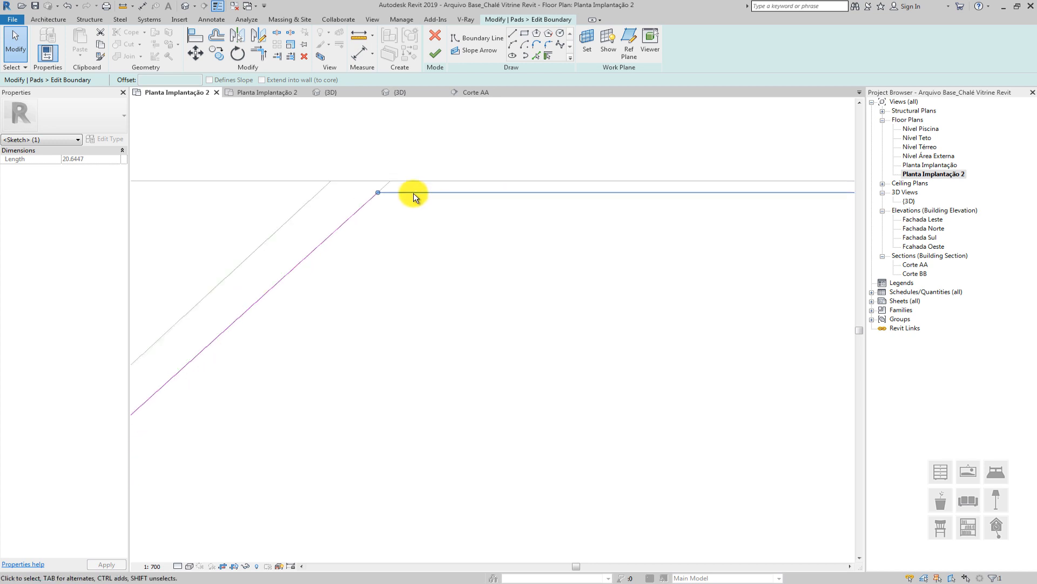
mouse_move(397, 199)
left_mouse_down()
mouse_move(409, 172)
mouse_move(407, 186)
left_mouse_up()
scroll(409, 173, "up", 3)
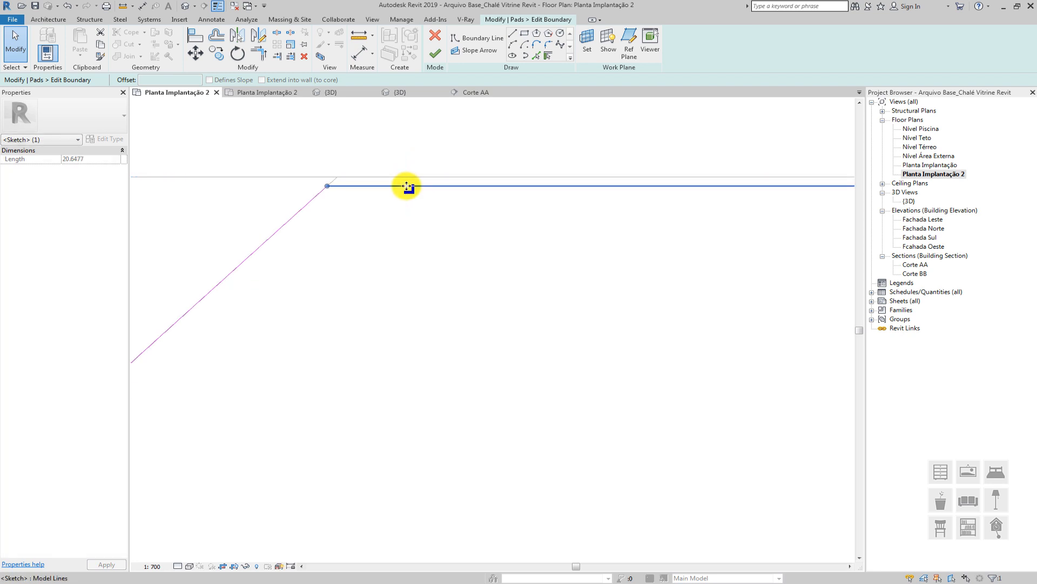
scroll(406, 186, "down", 6)
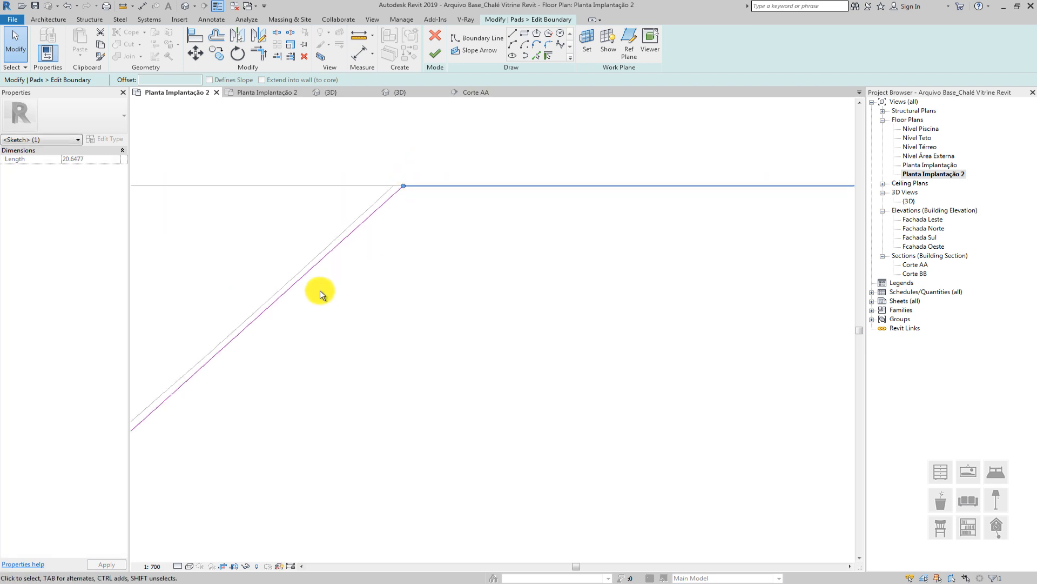
Examine the pad outline along the road to its west end and back to the corner at the north boundary
middle_click_drag(323, 292, 497, 175)
scroll(497, 175, "down", 5)
middle_click_drag(291, 322, 671, 146)
scroll(671, 146, "down", 3)
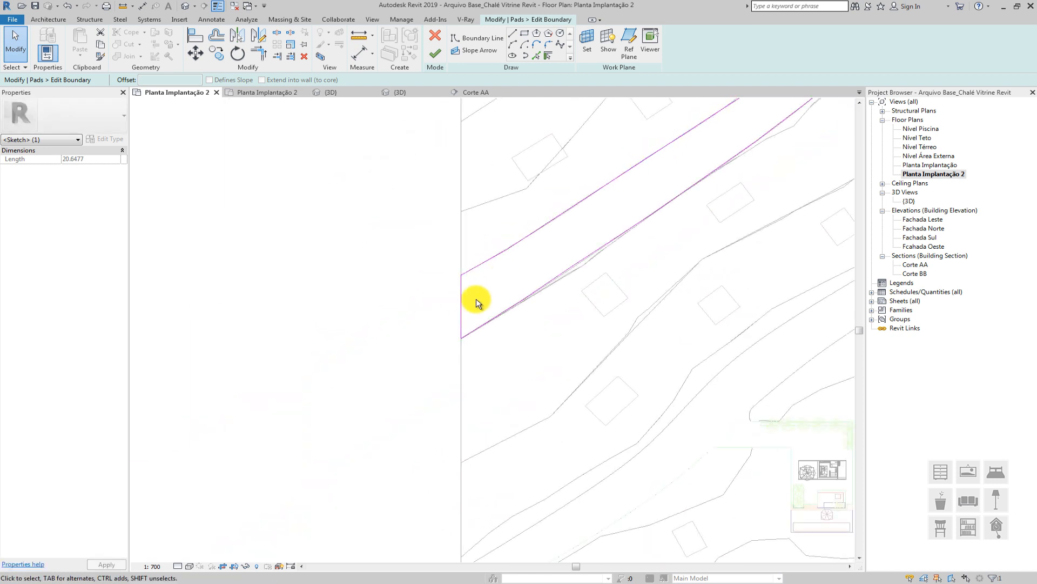
scroll(475, 296, "up", 5)
scroll(530, 215, "down", 3)
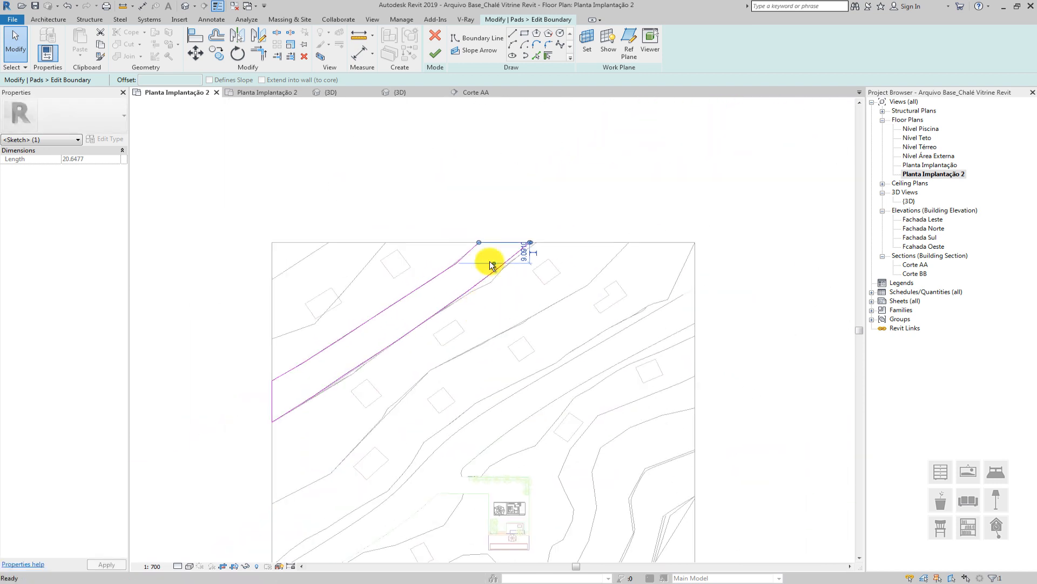
scroll(456, 261, "up", 4)
scroll(453, 293, "up", 5)
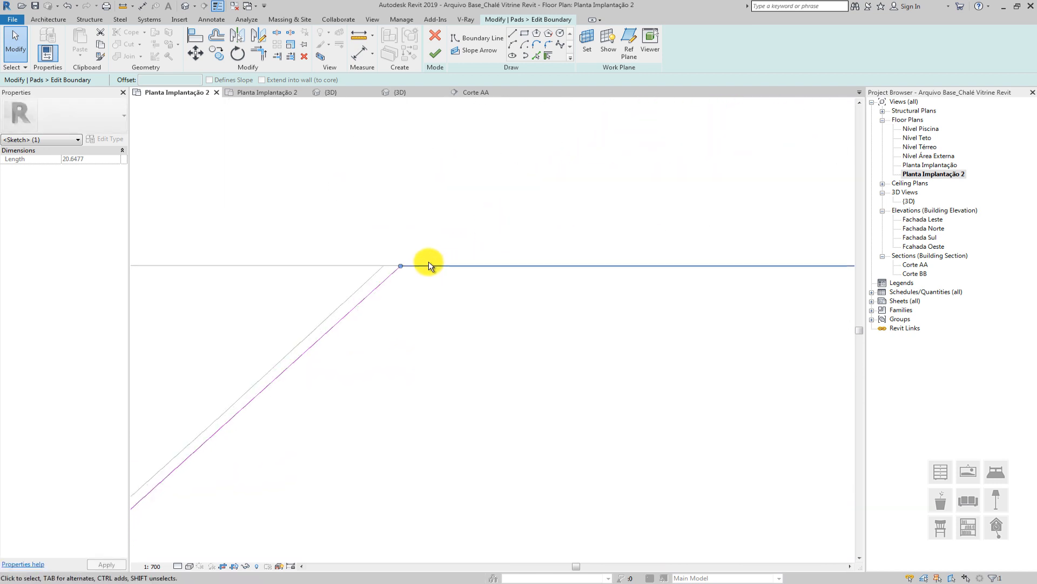
Try placing the pad outline's north end line exactly on the site's north boundary and discard the boundary edits
scroll(426, 263, "up", 2)
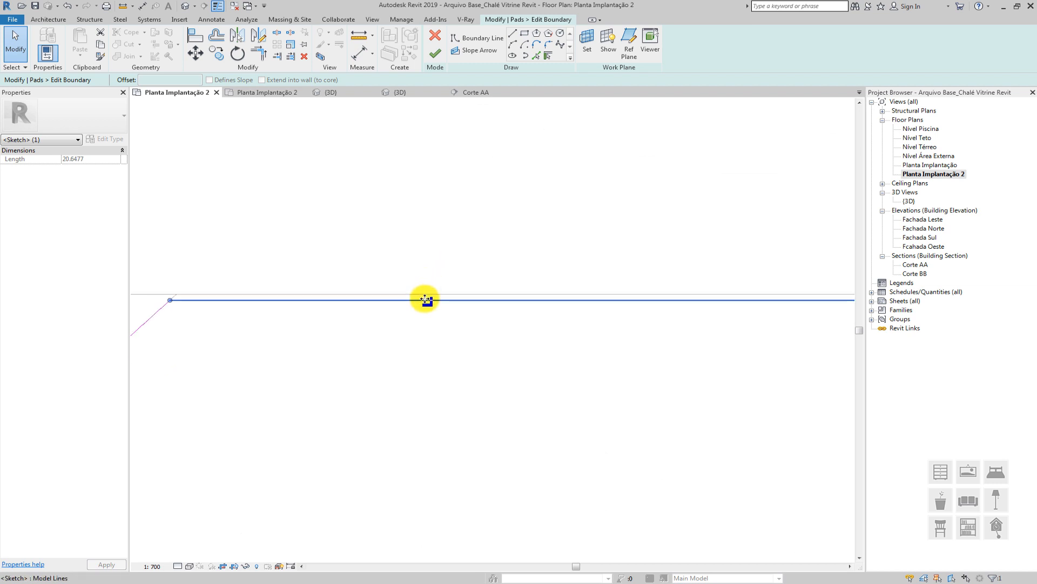
mouse_move(425, 300)
left_mouse_down()
mouse_move(427, 285)
mouse_move(433, 292)
left_mouse_up()
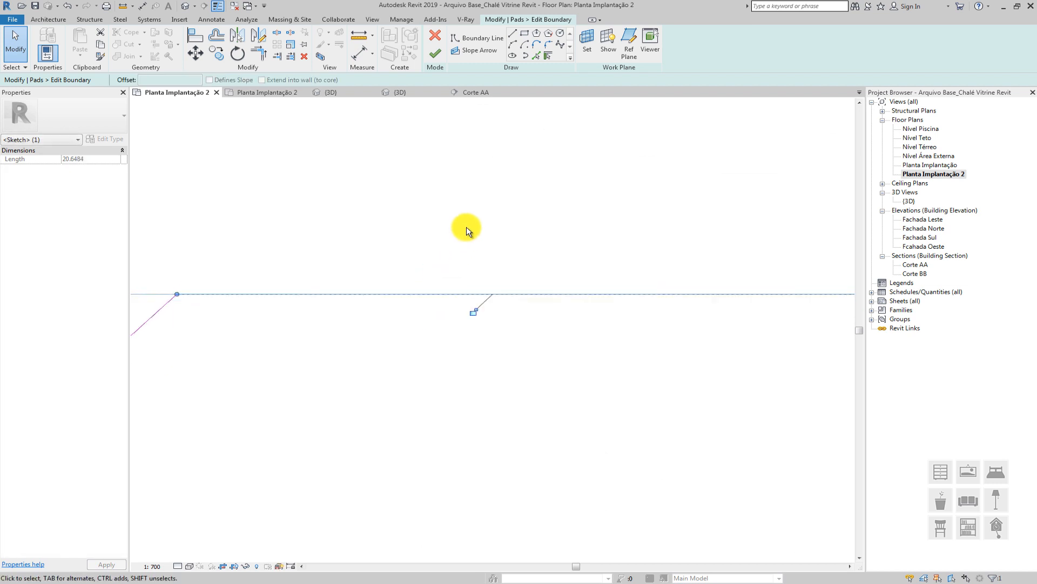
scroll(467, 227, "down", 6)
scroll(467, 227, "down", 5)
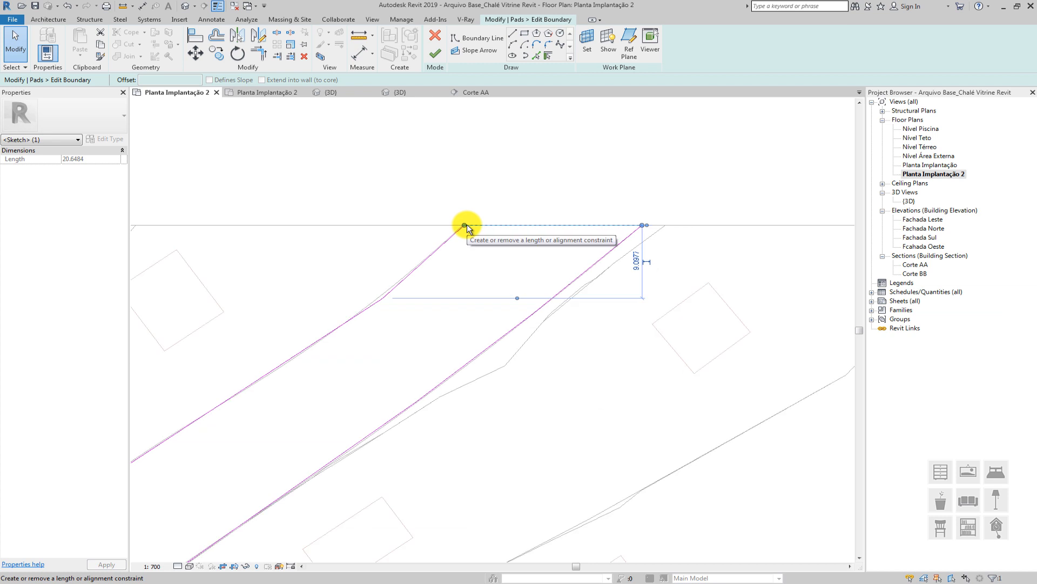
left_click(435, 37)
left_click(549, 302)
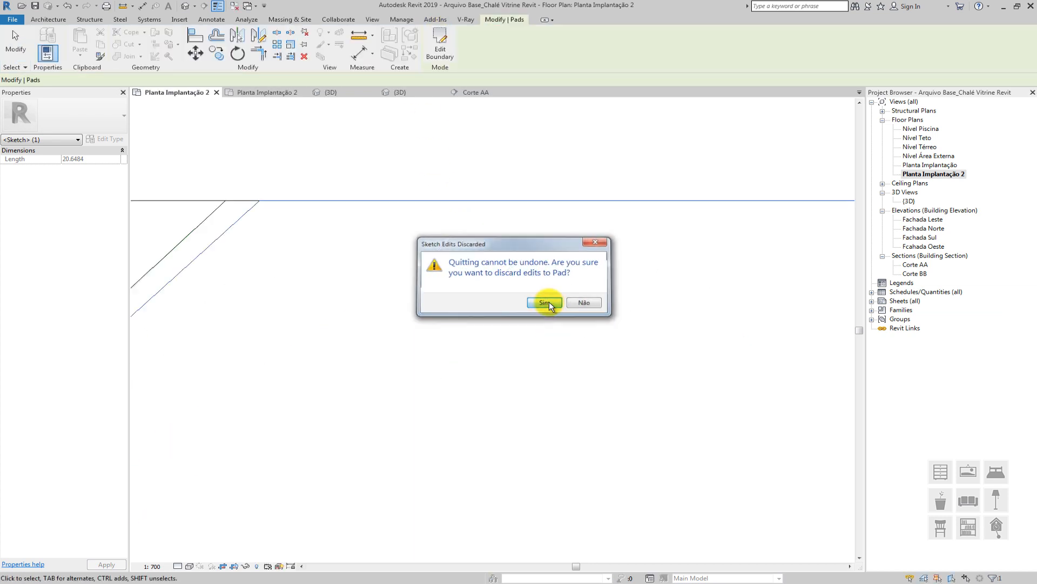
Examine the northern road pad on the terrain in the 3D view
scroll(513, 222, "down", 8)
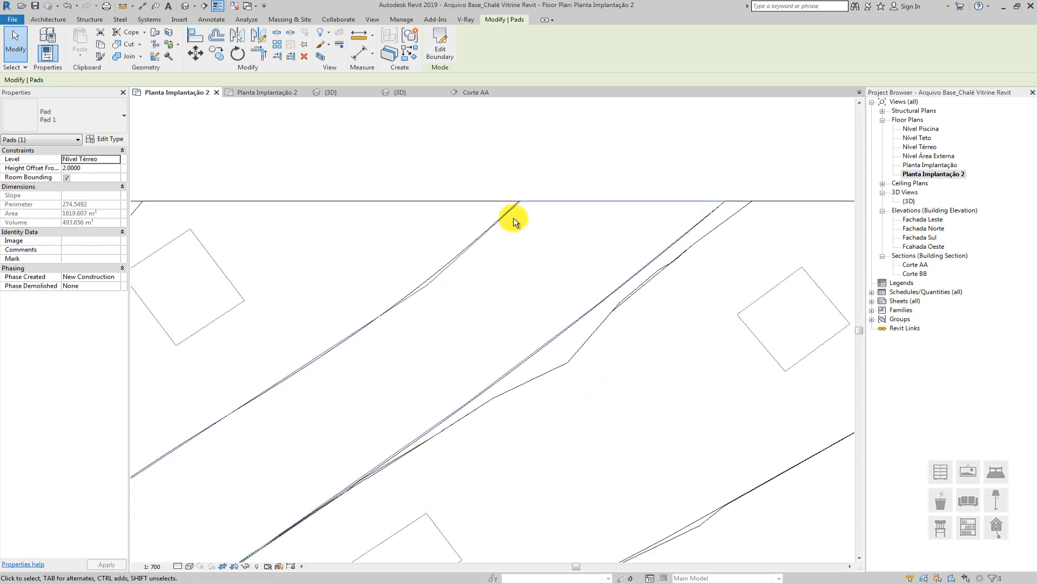
left_click(188, 10)
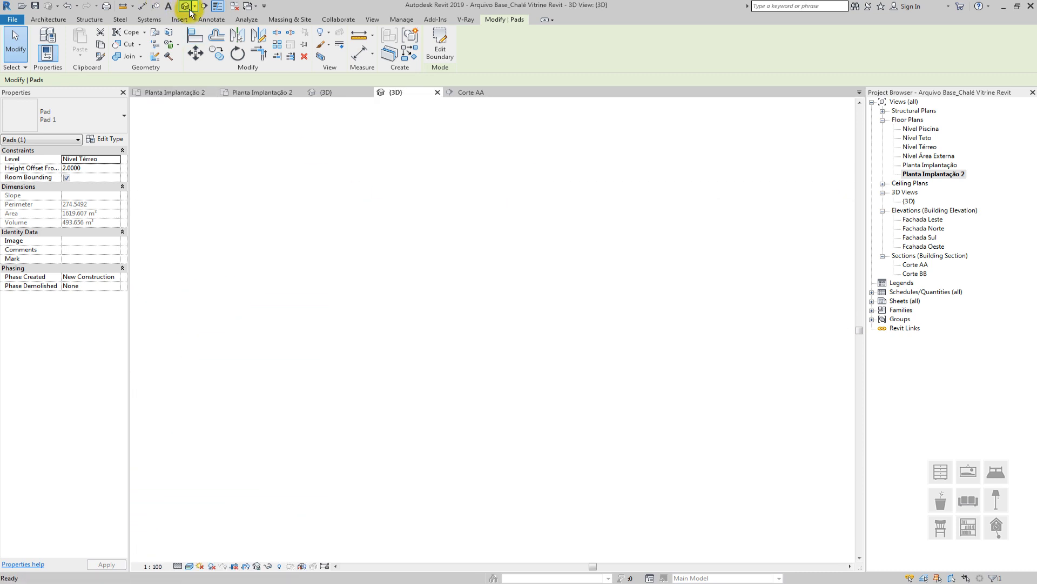
scroll(441, 261, "down", 5)
middle_click_drag(471, 268, 480, 274)
scroll(387, 397, "up", 3)
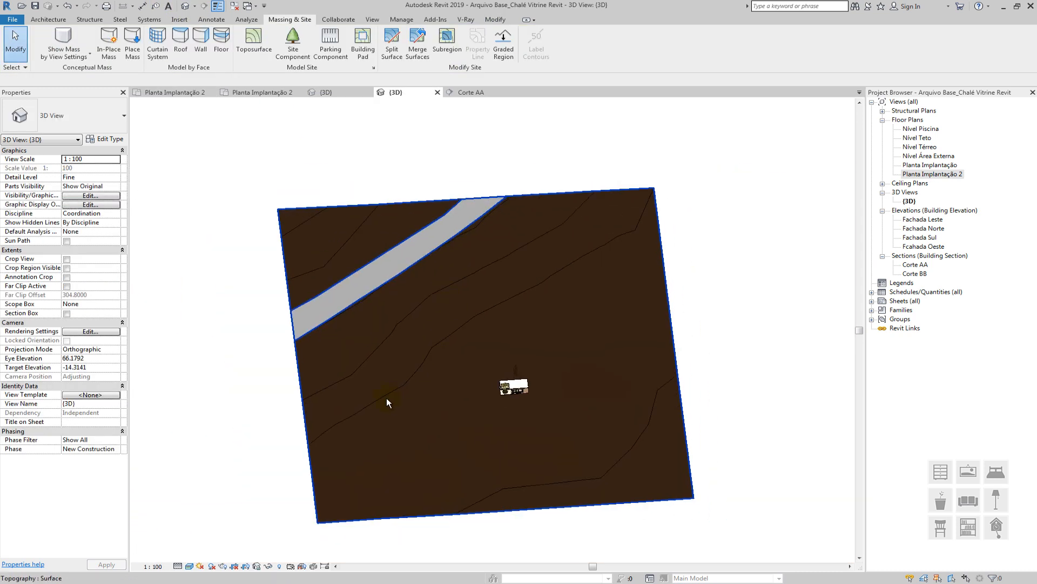
scroll(474, 311, "down", 3)
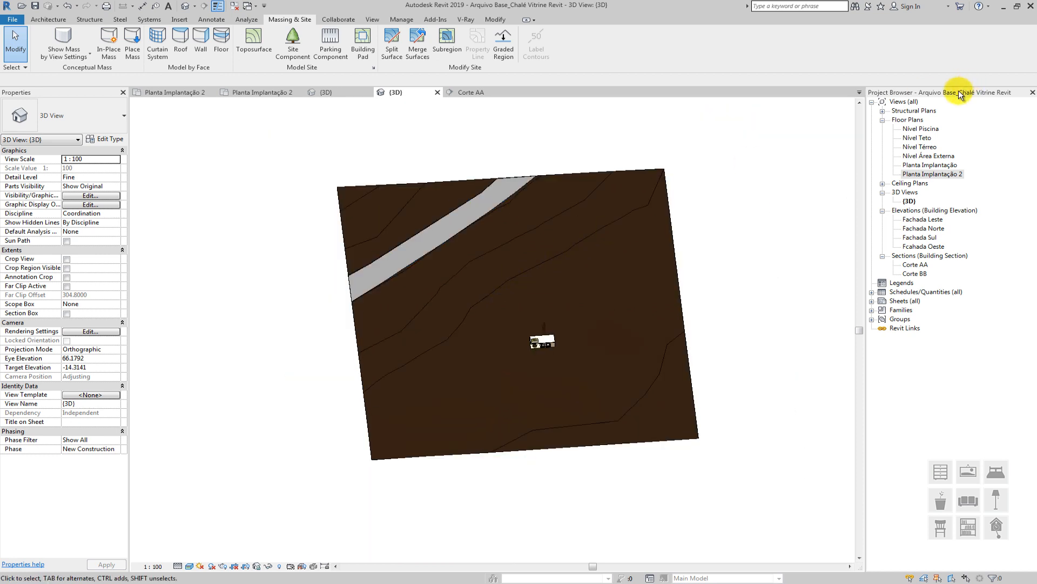
Start a new building pad sketch with straight boundary lines in the Planta Implantação 2 floor plan
double_click(943, 174)
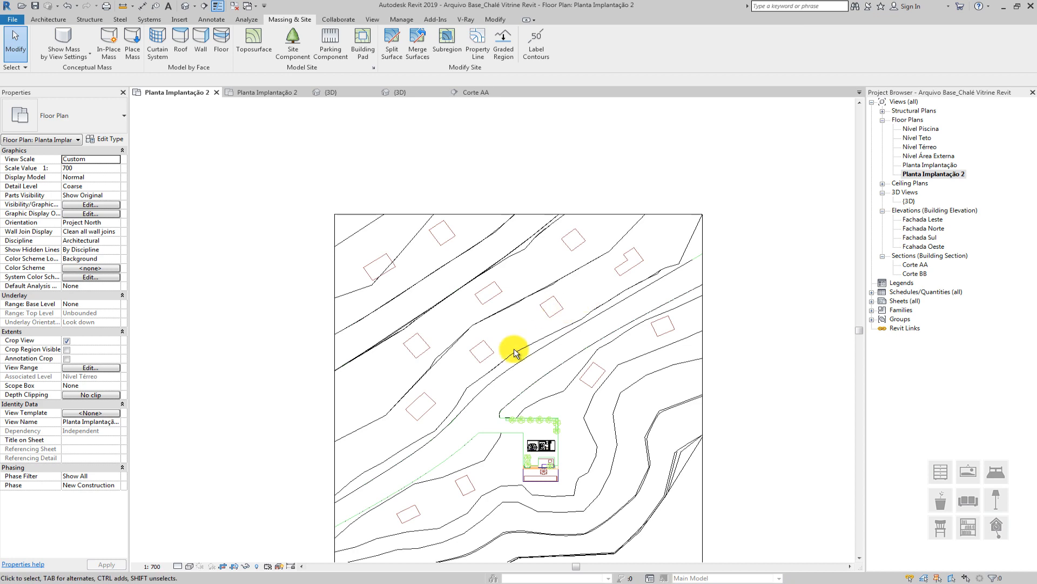
middle_click_drag(514, 347, 426, 221)
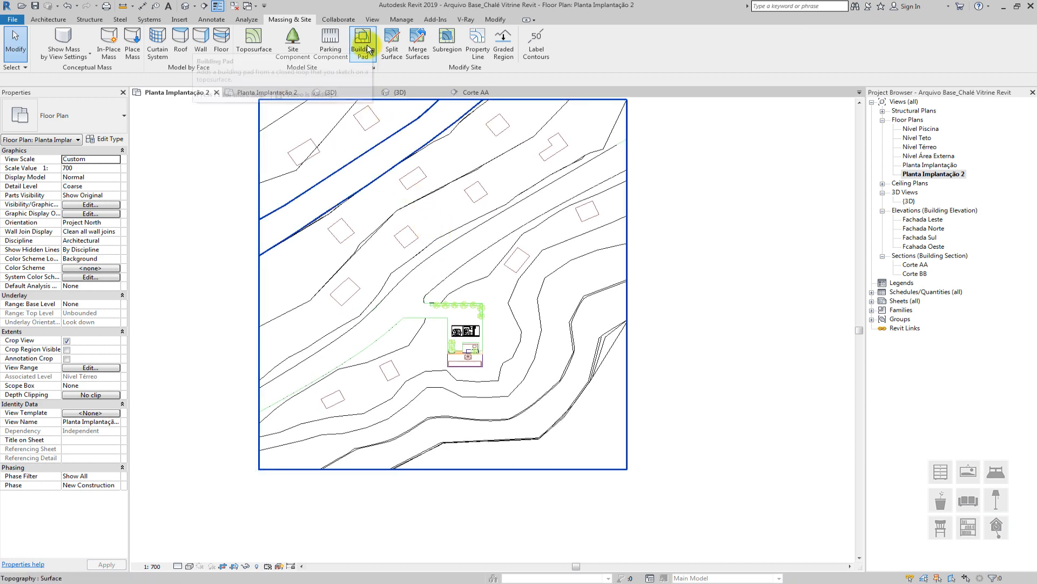
left_click(369, 63)
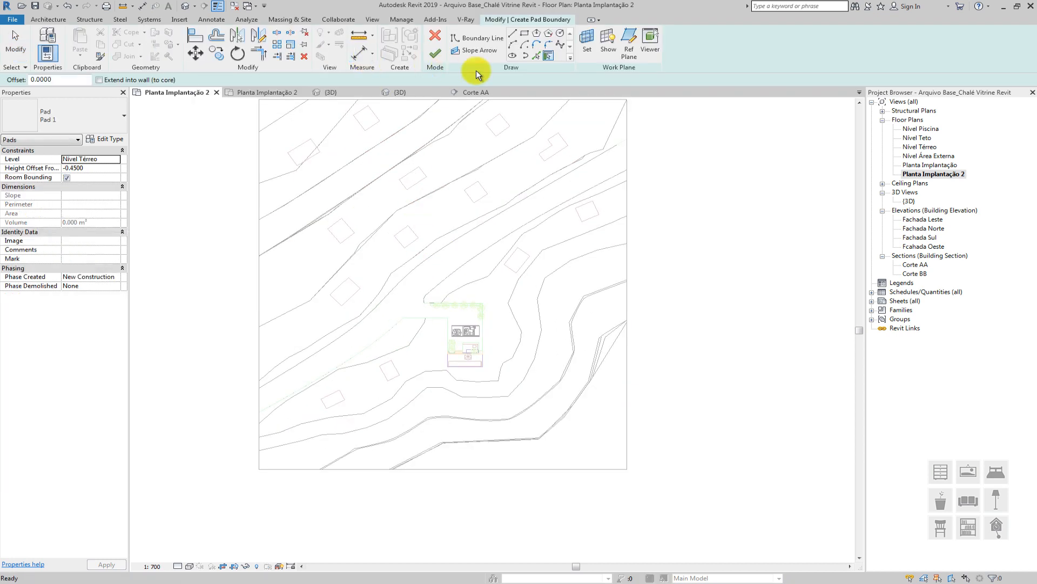
left_click(513, 34)
scroll(435, 266, "up", 3)
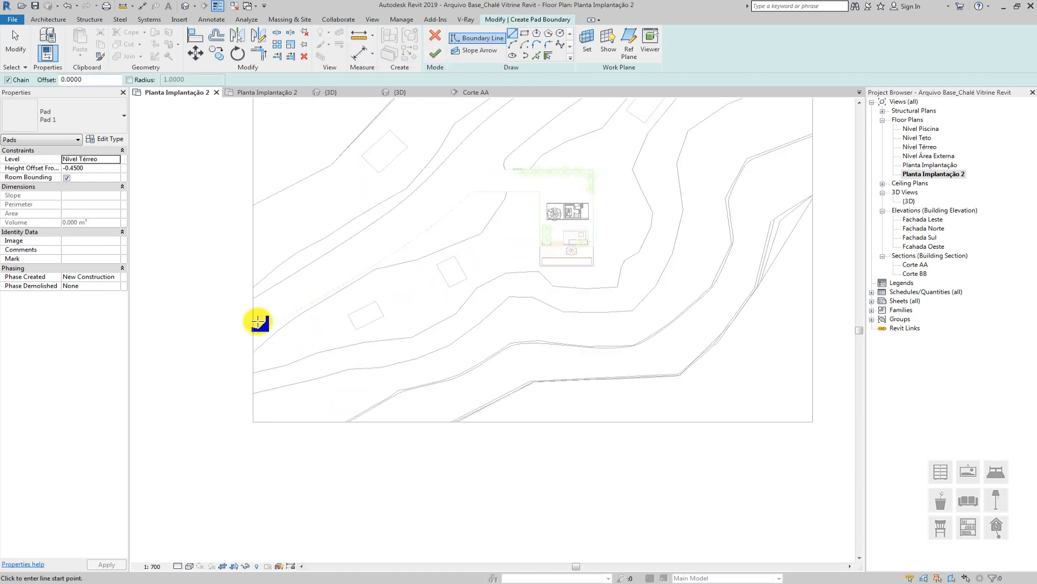
scroll(254, 317, "up", 2)
middle_click_drag(393, 293, 305, 366)
scroll(312, 394, "down", 5)
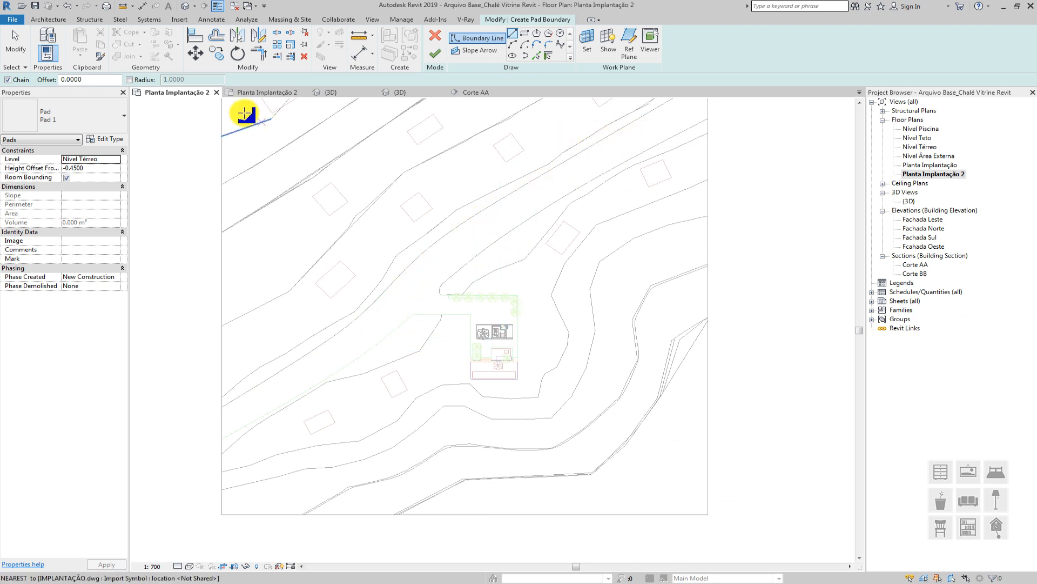
Check the layout of the central road and chalet plot in the finished project's site plan
left_click(261, 92)
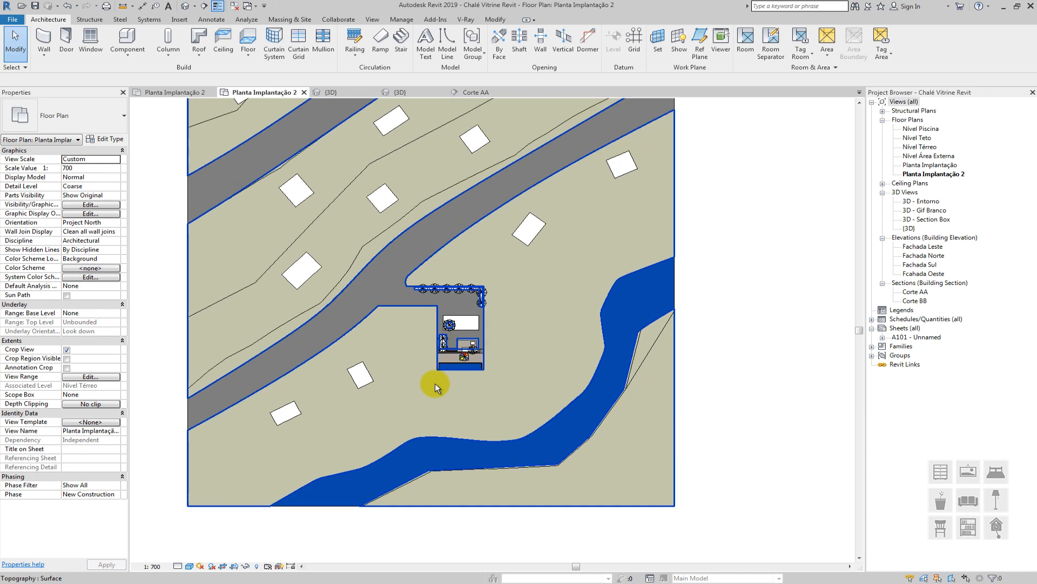
scroll(388, 225, "down", 4)
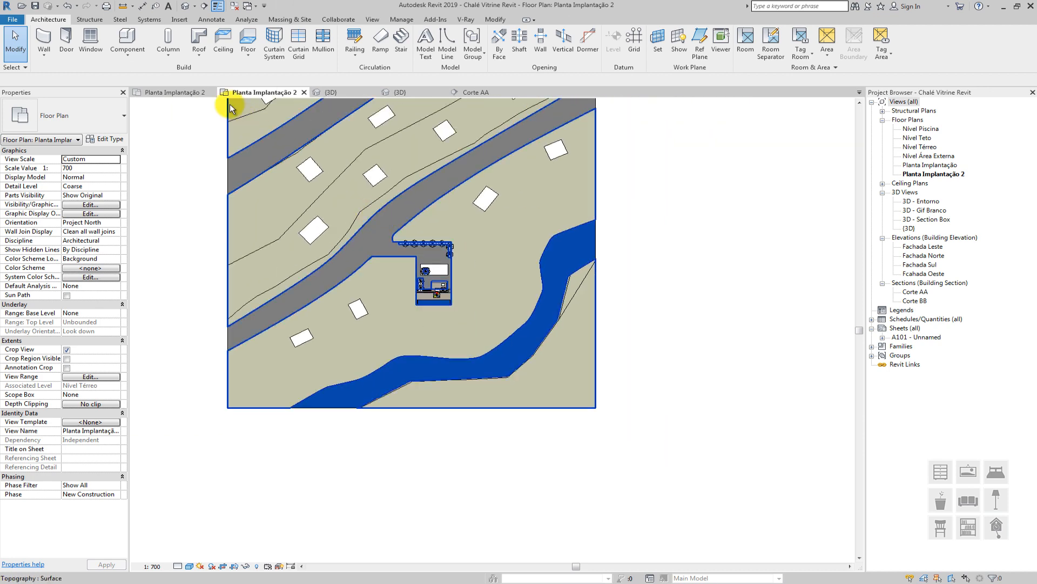
left_click(189, 92)
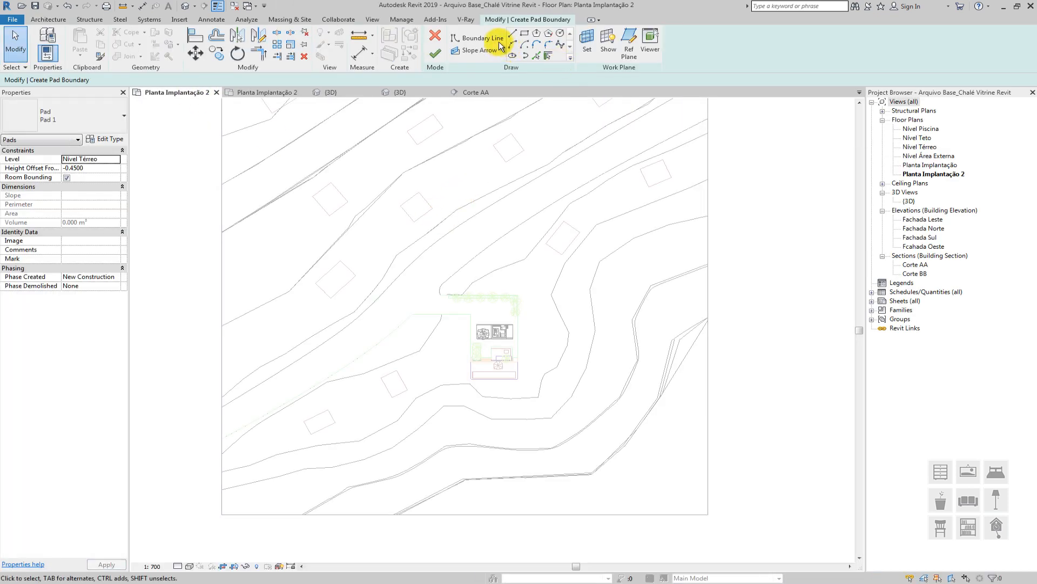
Trace the central road's north edge with straight pad boundary lines from the site's west boundary to the bend west of the chalet
left_click(511, 38)
scroll(273, 351, "up", 5)
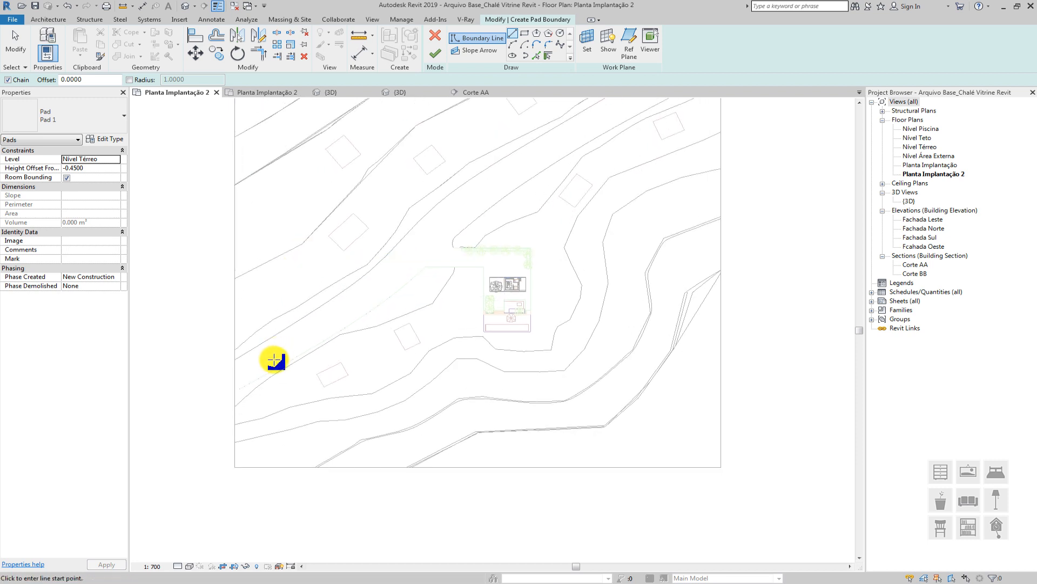
scroll(172, 352, "up", 2)
left_click(158, 358)
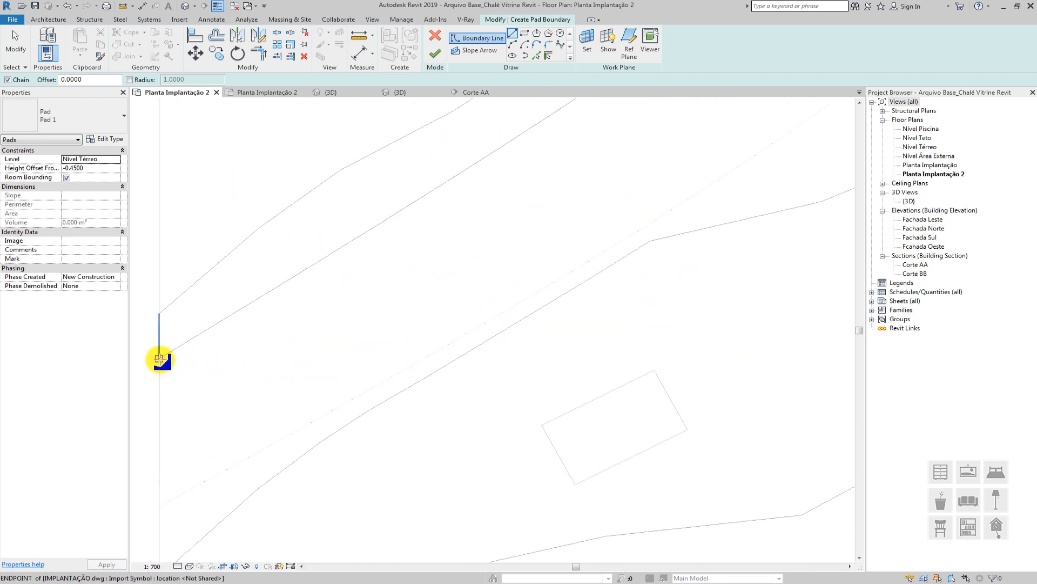
left_click(324, 257)
scroll(561, 193, "down", 2)
middle_click_drag(567, 195, 339, 411)
scroll(328, 390, "up", 2)
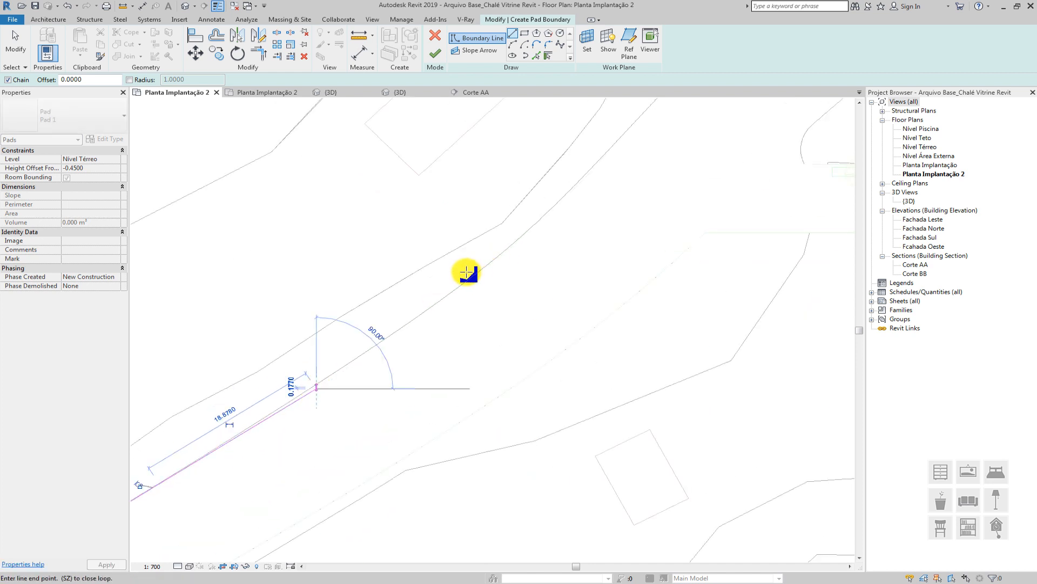
left_click(413, 325)
left_click(560, 206)
Continue the pad boundary along the road's north edge through the bend and northeast past the chalet plot
scroll(589, 173, "down", 2)
middle_click_drag(589, 172, 475, 350)
scroll(480, 348, "up", 1)
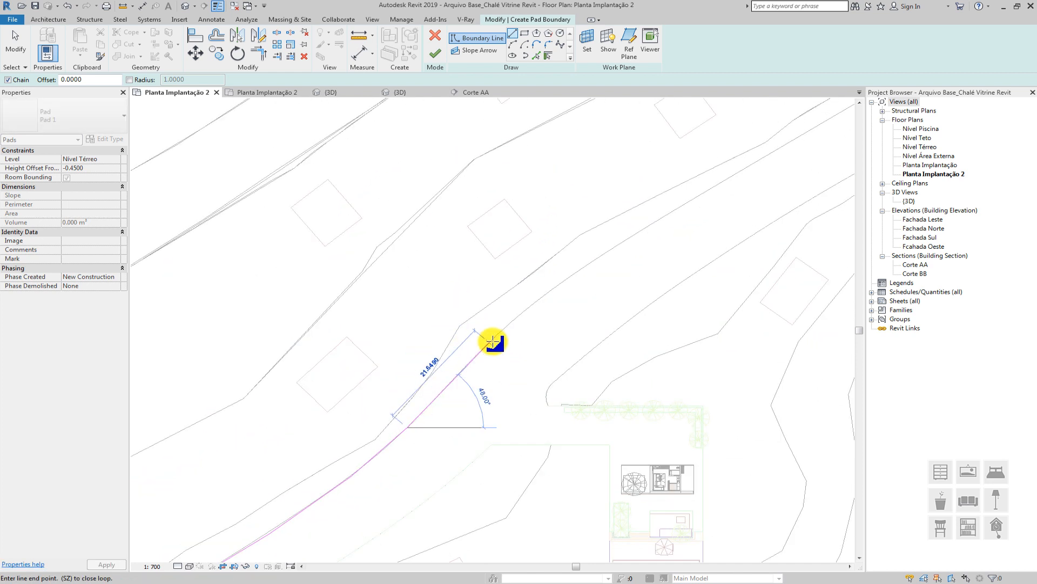
left_click(490, 345)
left_click(554, 284)
middle_click_drag(631, 238, 464, 330)
left_click(510, 309)
left_click(633, 231)
Extend the road's north edge line to the site's east boundary and close across the road's width along that boundary
scroll(637, 227, "down", 2)
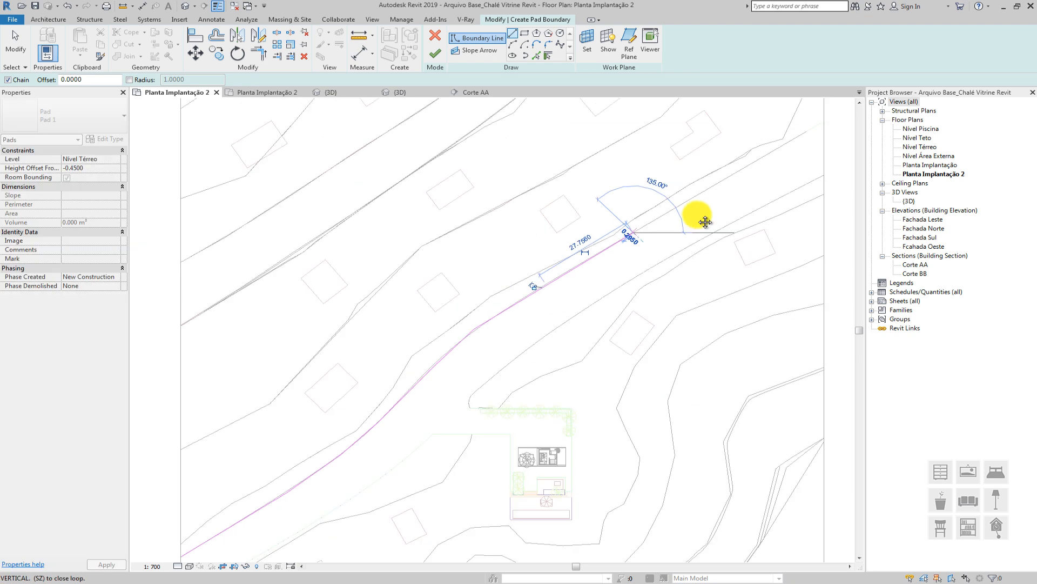
middle_click_drag(706, 222, 509, 373)
scroll(509, 373, "up", 2)
left_click(518, 310)
left_click(642, 240)
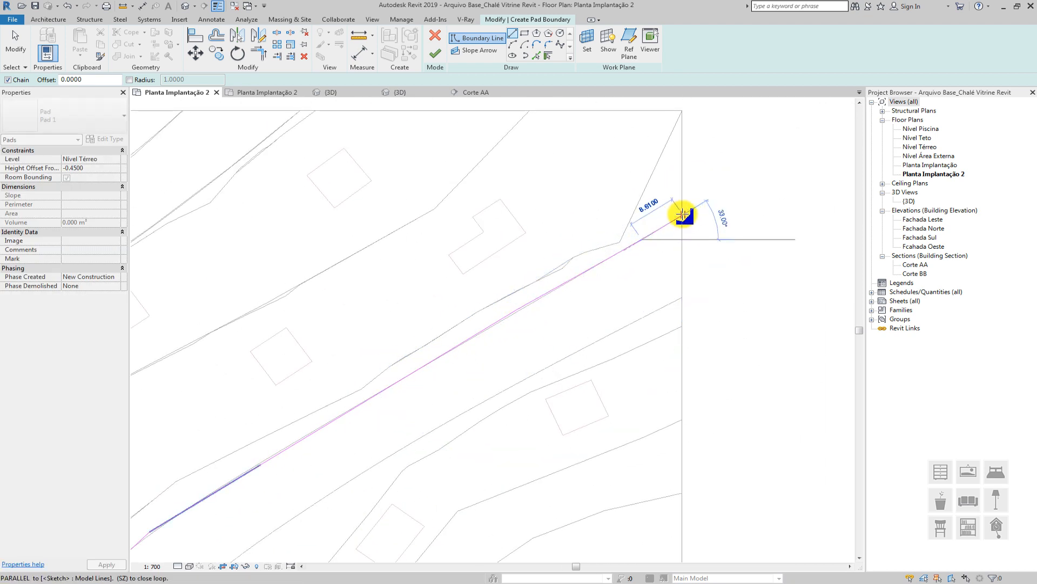
scroll(684, 216, "up", 3)
left_click(681, 217)
scroll(681, 219, "down", 2)
scroll(681, 348, "up", 2)
left_click(680, 349)
Trace the road's south edge with straight boundary lines from the site's east boundary southwest towards the chalet plot
scroll(677, 346, "down", 3)
middle_click_drag(553, 498, 588, 340)
scroll(567, 343, "up", 2)
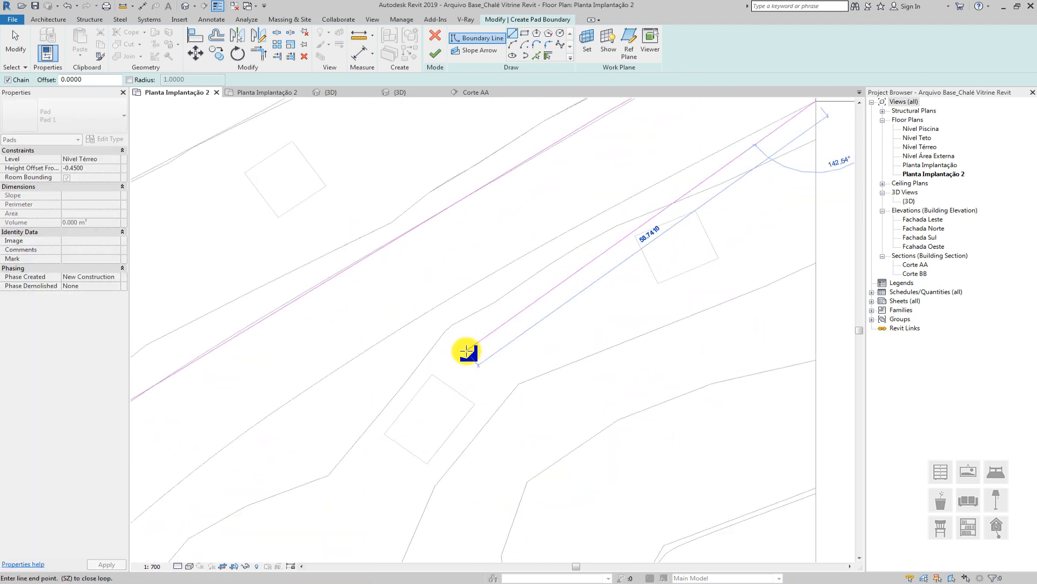
left_click(632, 196)
left_click(511, 263)
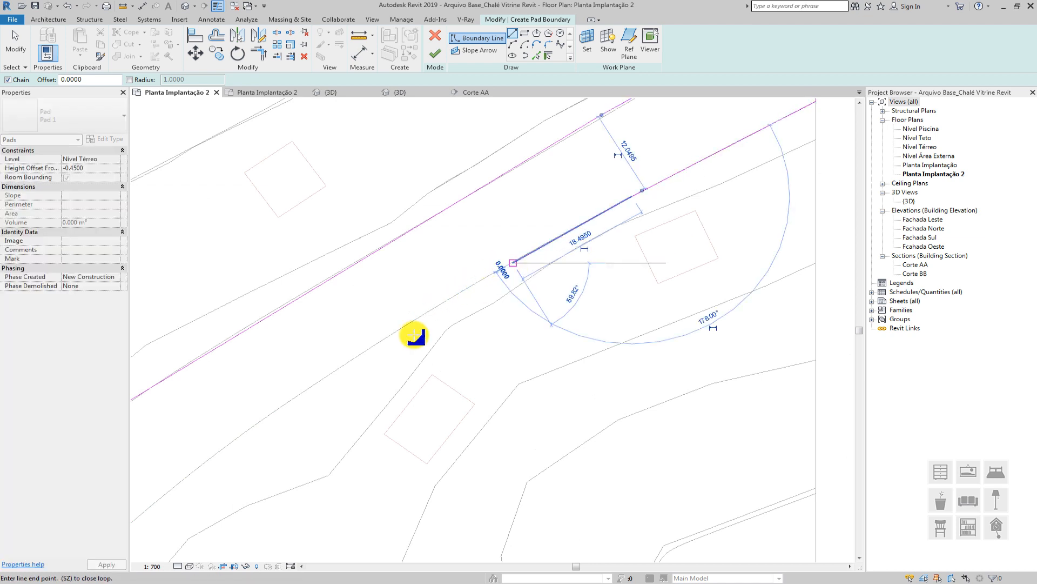
left_click(350, 361)
scroll(233, 445, "down", 1)
middle_click_drag(232, 445, 384, 273)
scroll(422, 244, "up", 2)
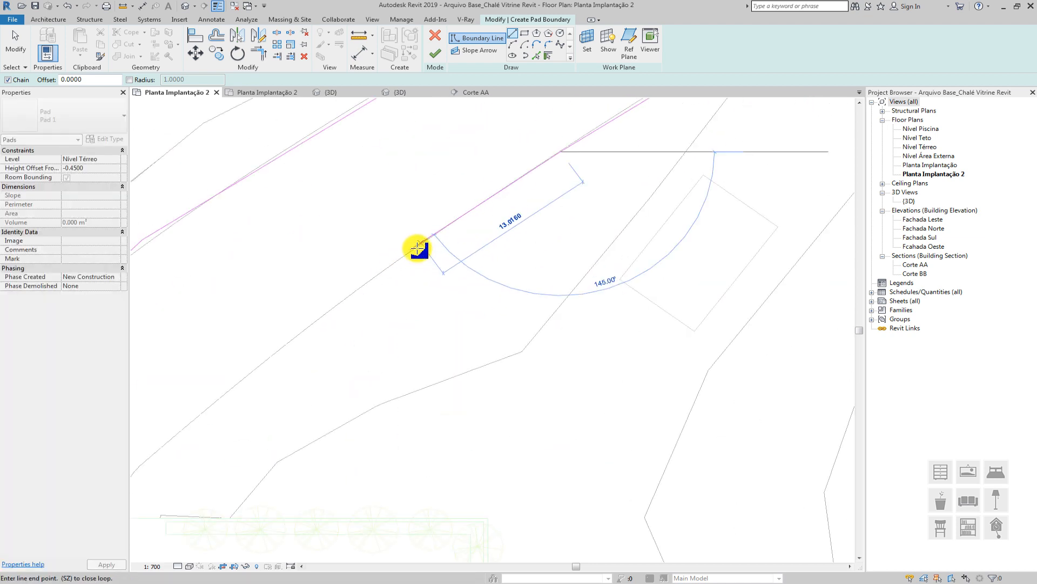
left_click(420, 246)
left_click(277, 346)
Continue the south edge line down to the start of the rounded corner at the chalet plot's entrance
middle_click_drag(189, 421, 421, 162)
scroll(420, 162, "up", 1)
left_click(421, 163)
scroll(395, 197, "up", 3)
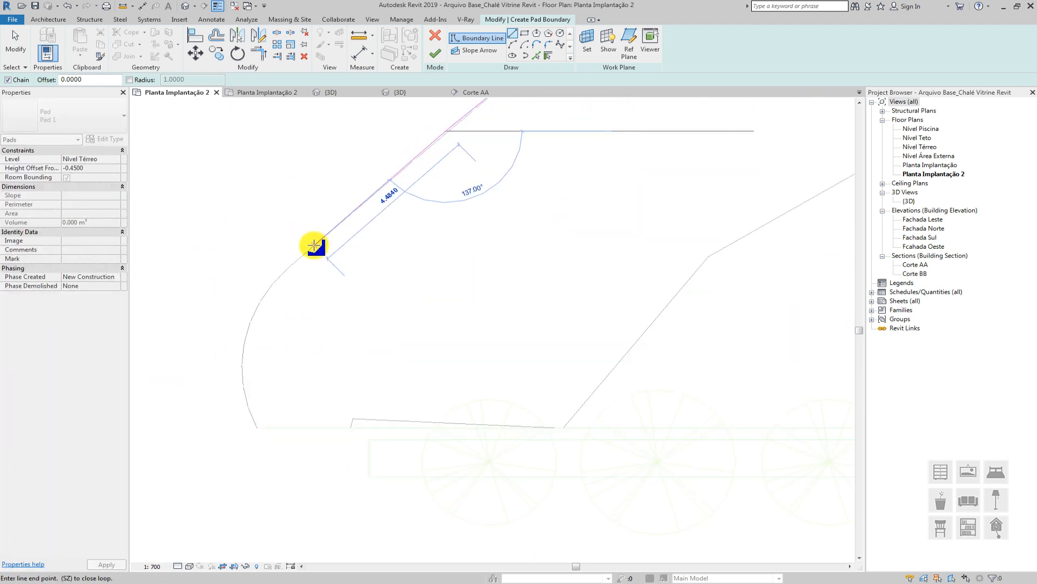
left_click(317, 246)
scroll(264, 295, "up", 2)
left_click(301, 263)
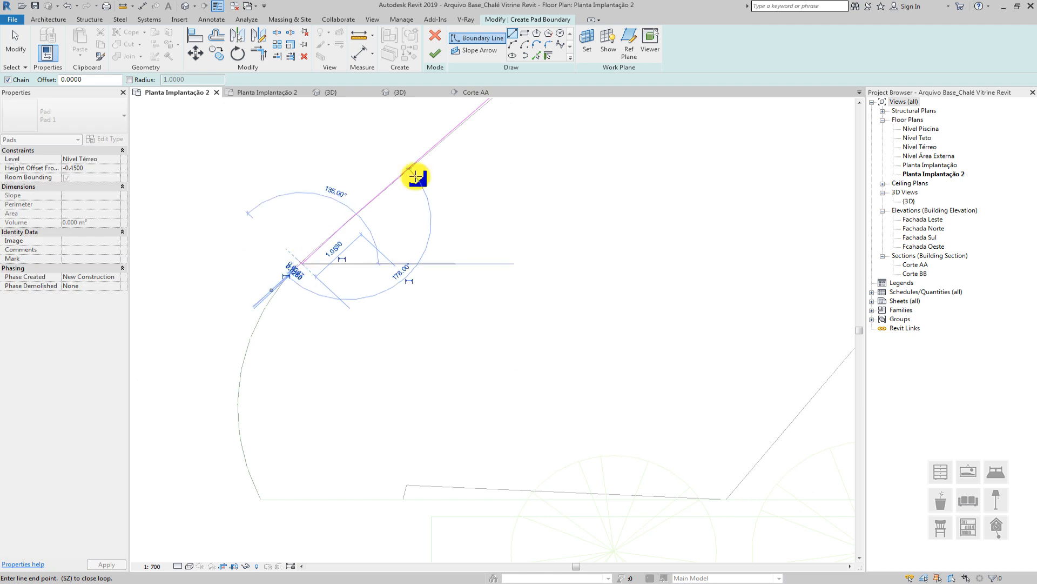
Draw the rounded entrance corner as an arc of about 3.57 m radius ending on the chalet plot's north edge
left_click(512, 44)
middle_click_drag(290, 440, 274, 343)
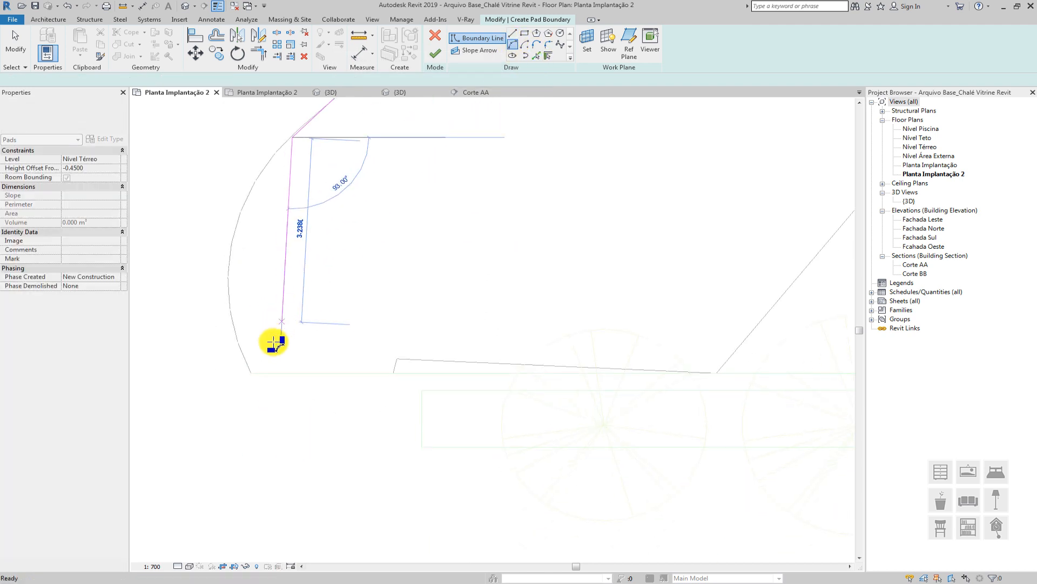
left_click(252, 373)
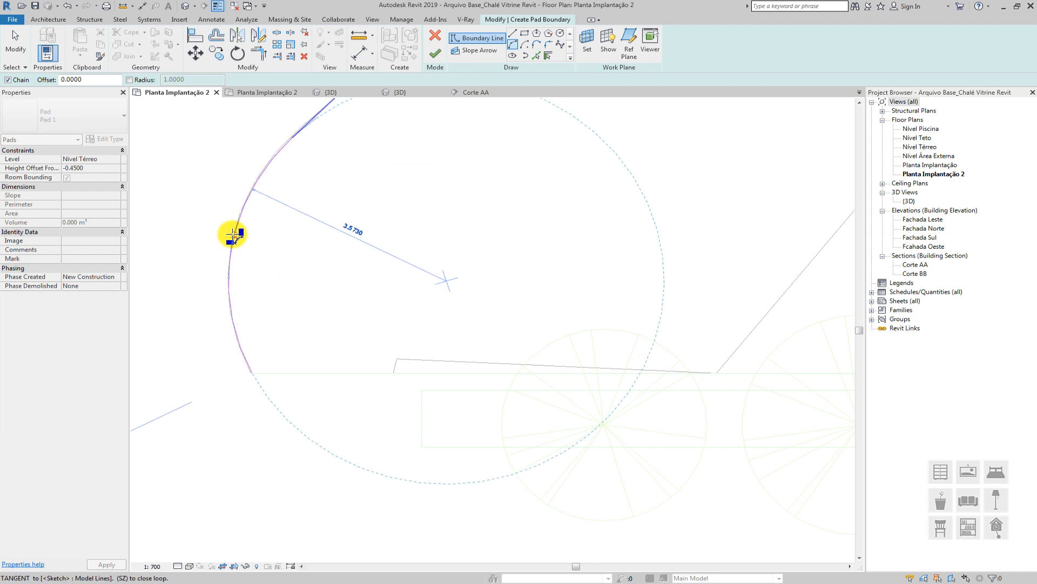
left_click(233, 235)
scroll(287, 273, "down", 3)
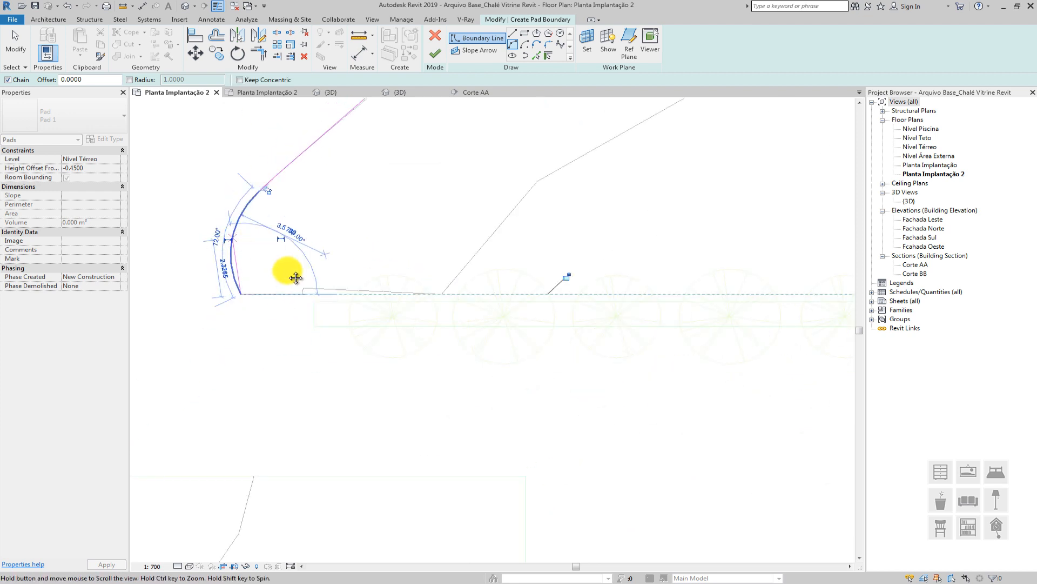
Draw a straight boundary line about 27.3 m long along the chalet plot's north edge to its northeast corner
left_click(514, 34)
scroll(510, 308, "up", 5)
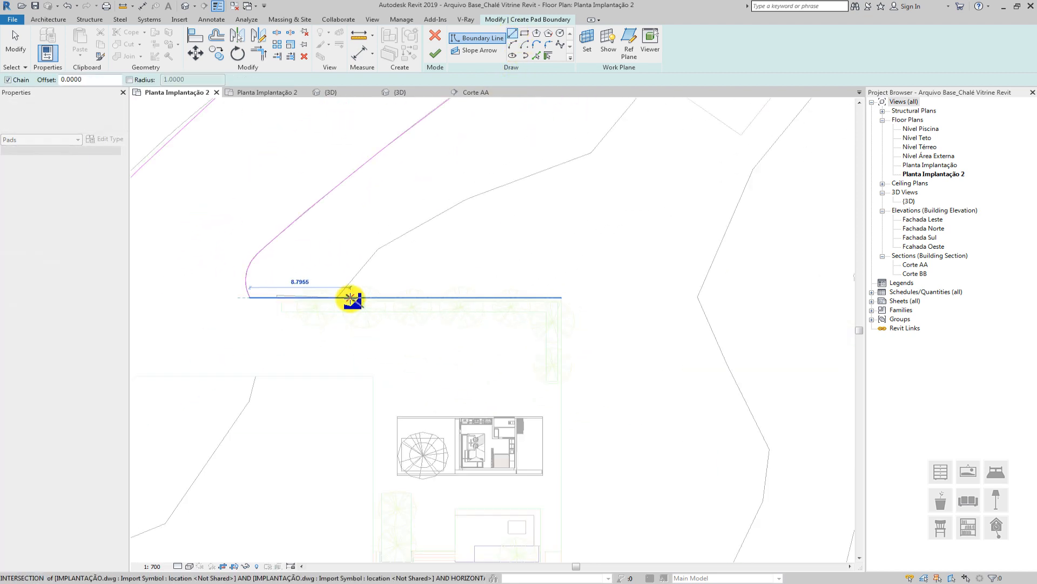
scroll(440, 311, "up", 3)
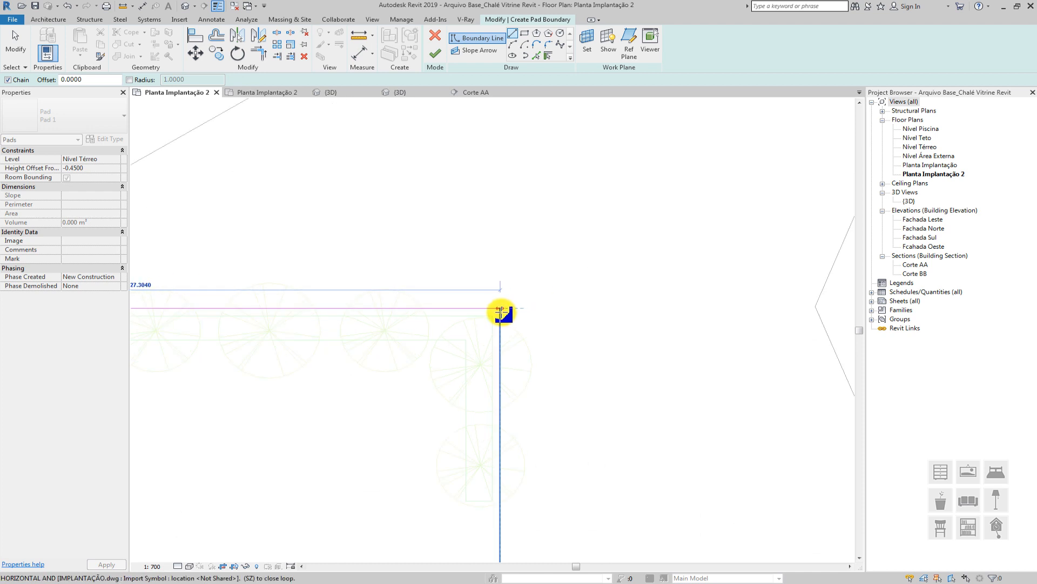
left_click(500, 309)
scroll(500, 310, "down", 4)
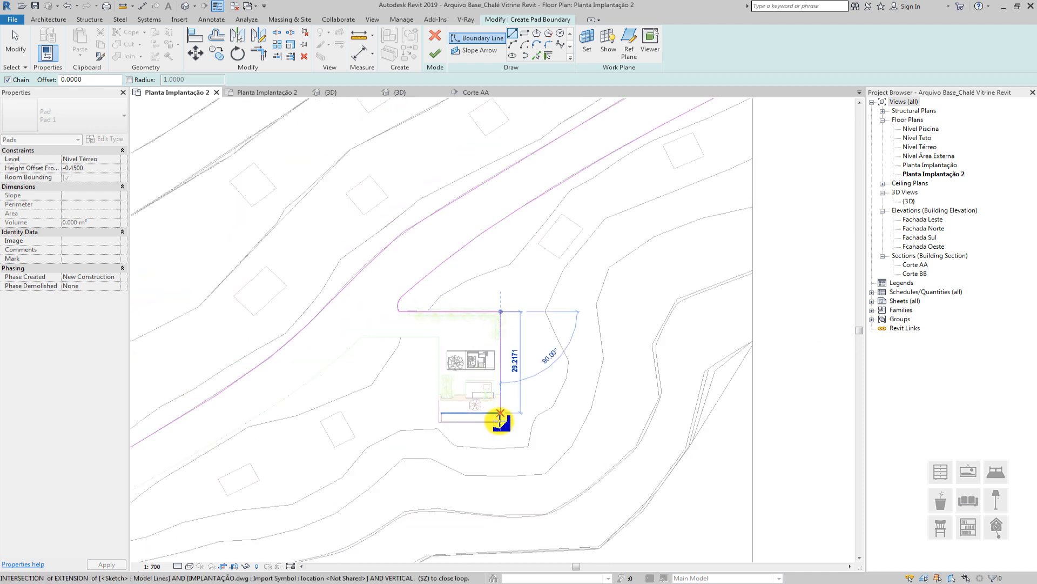
Trace the chalet plot's east side, about 32.02 m, and its south side, about 16.52 m, as pad boundary lines
scroll(493, 427, "up", 4)
left_click(509, 430)
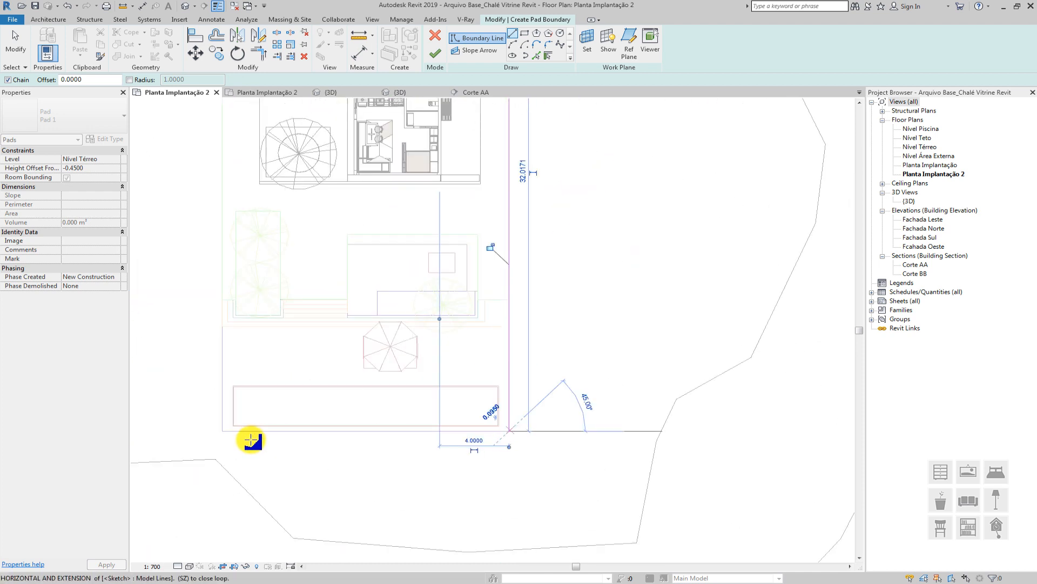
left_click(222, 430)
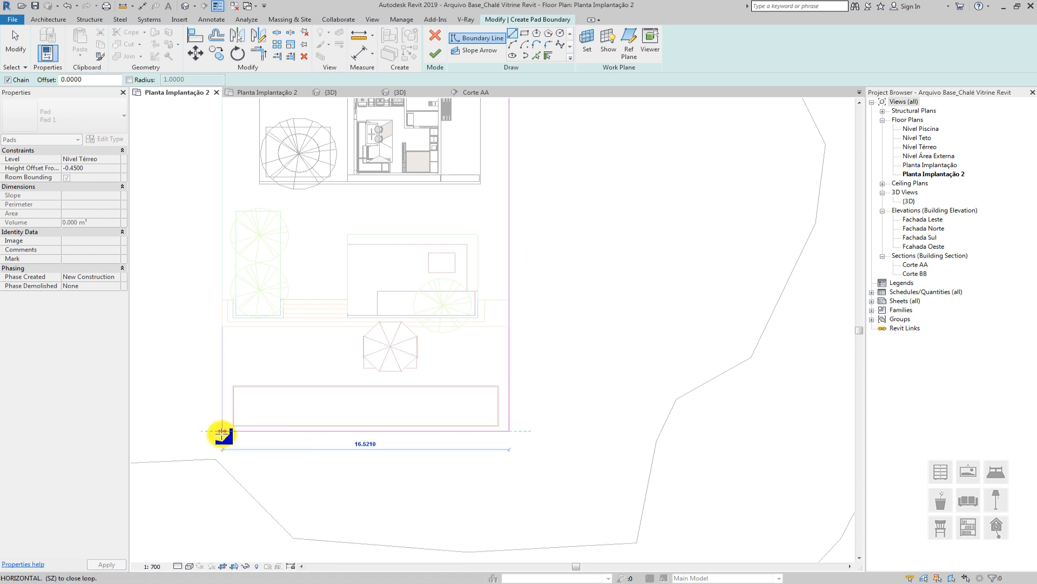
Trace the chalet plot's west side northward and the south edge of its entrance westward to the central road as pad boundary lines
scroll(181, 213, "down", 4)
scroll(229, 265, "up", 2)
left_click(229, 265)
scroll(229, 265, "down", 3)
scroll(398, 301, "up", 2)
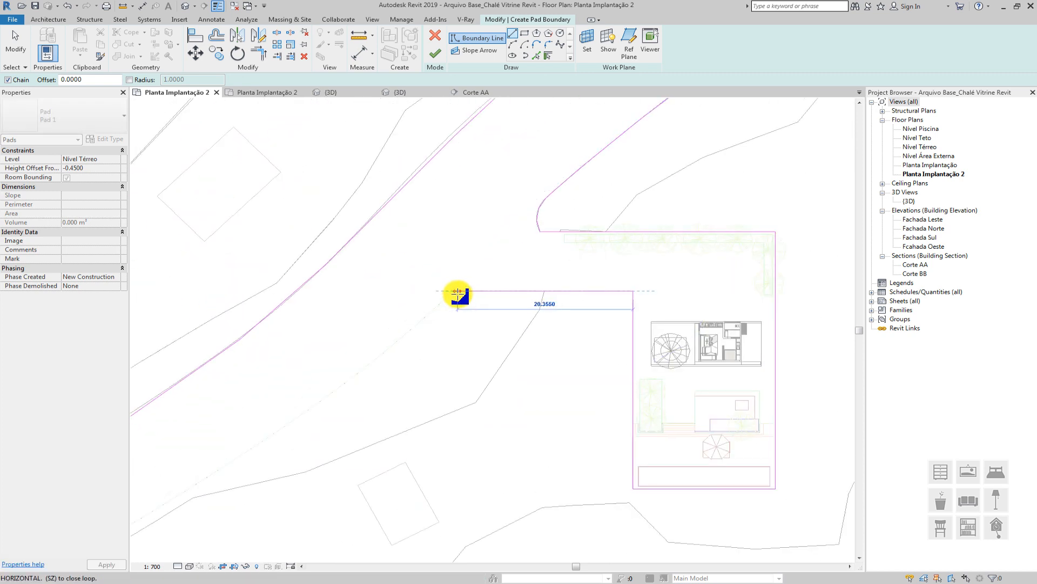
left_click(451, 292)
Continue the road's south edge to the terrain's west edge and close the boundary there with a line about 12.1 m long
scroll(399, 345, "up", 3)
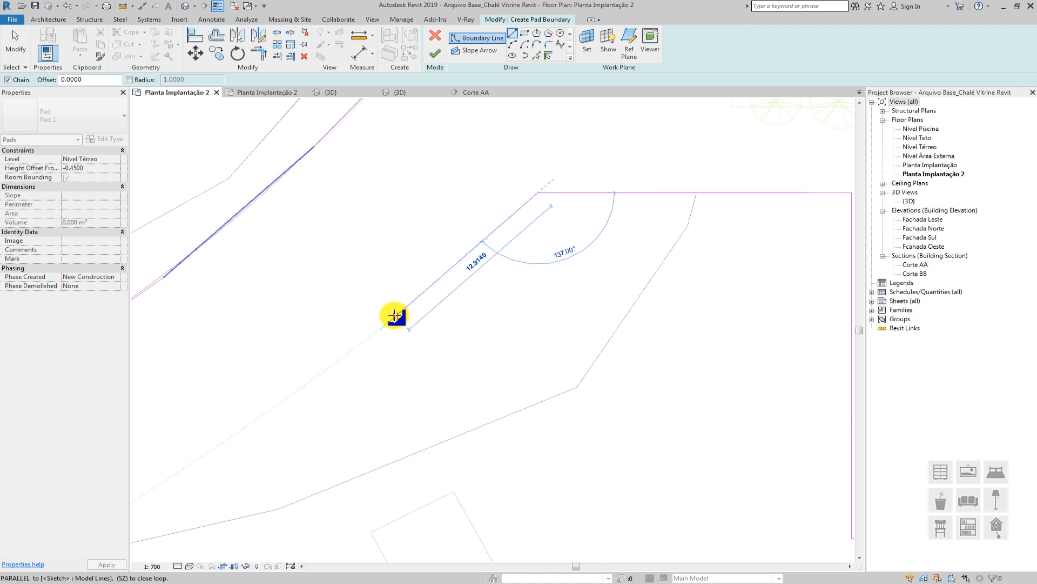
scroll(416, 278, "down", 3)
scroll(428, 273, "up", 2)
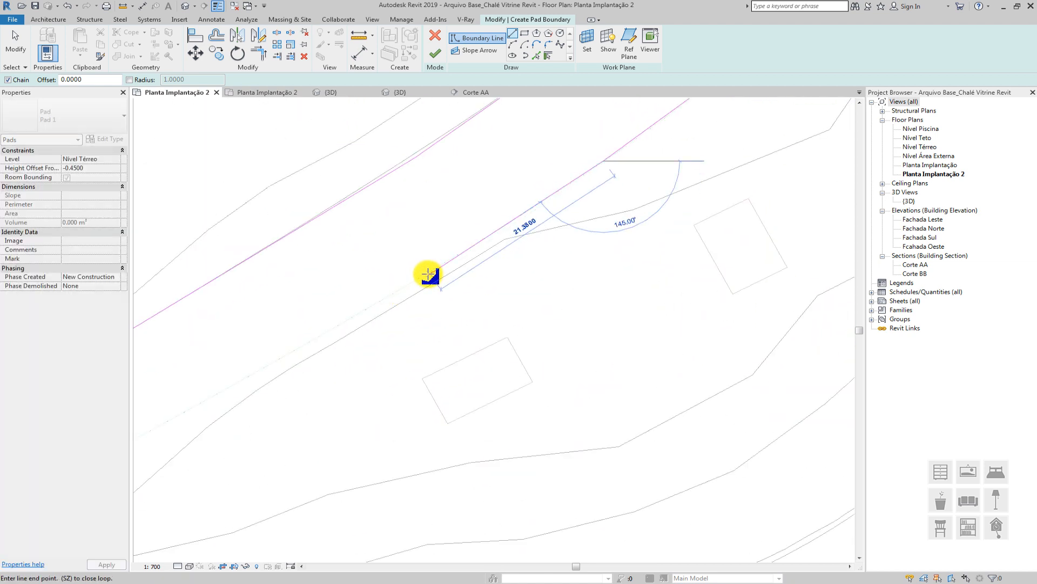
scroll(460, 265, "up", 2)
left_click(385, 307)
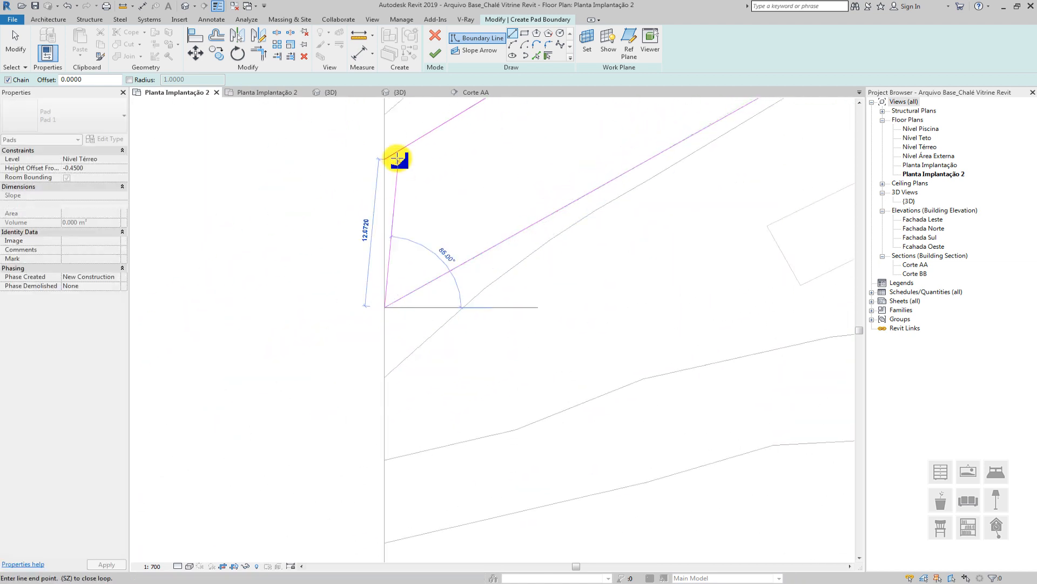
left_click(385, 159)
scroll(400, 165, "down", 3)
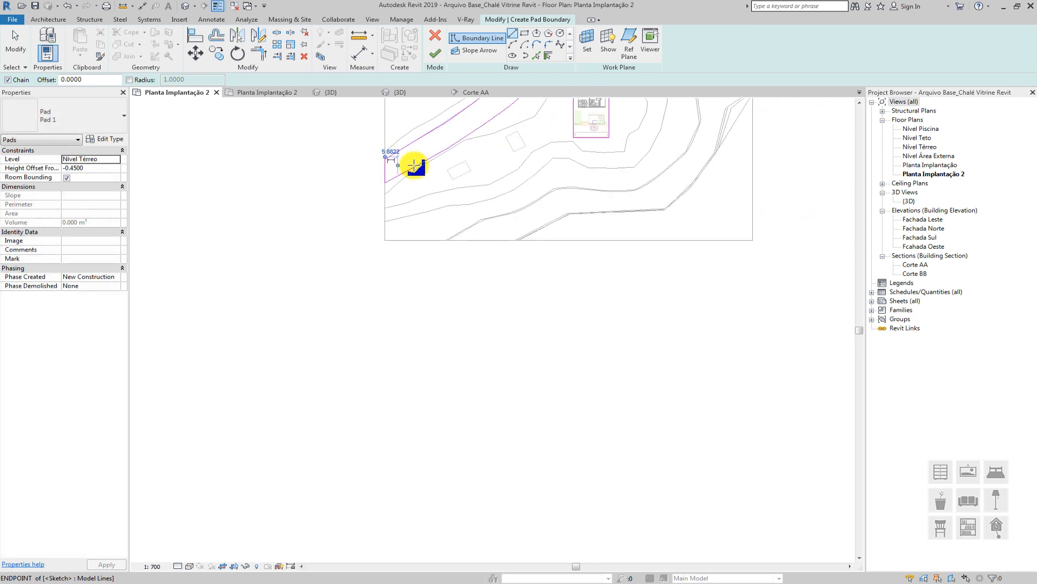
key("Escape")
Move the pad's south boundary line north to the steps beside the deck and align it with their north edge in the imported plan
scroll(493, 283, "up", 5)
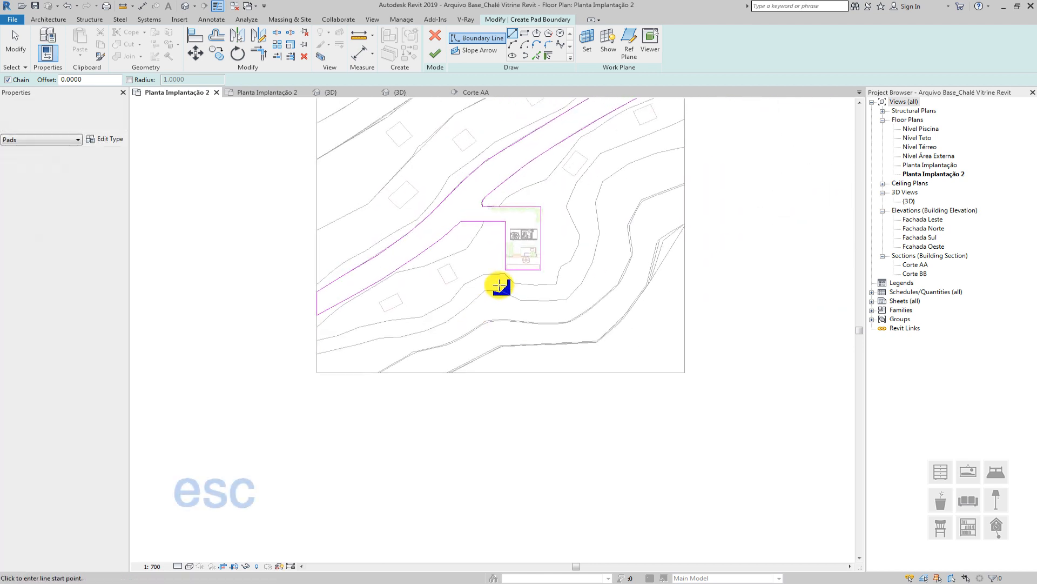
scroll(572, 268, "up", 3)
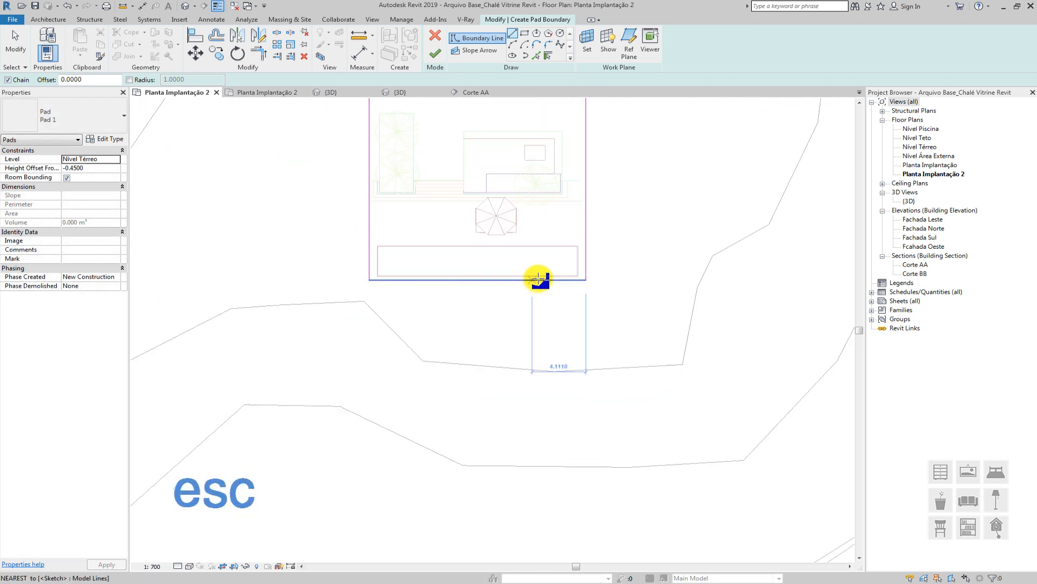
key("Escape")
scroll(564, 397, "up", 2)
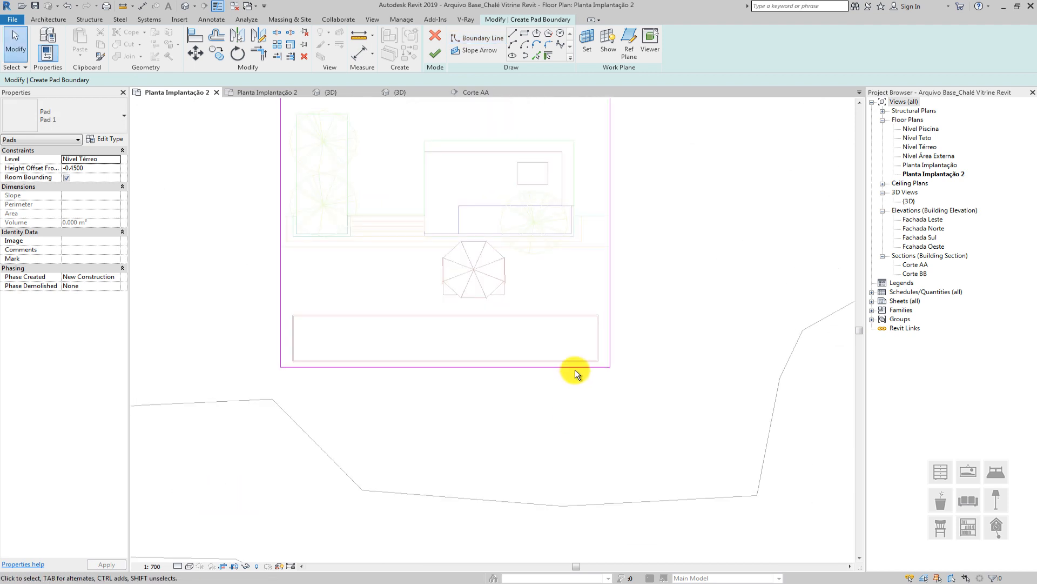
left_click_drag(564, 369, 355, 200)
scroll(559, 271, "up", 3)
key("a")
key("l")
scroll(354, 199, "up", 3)
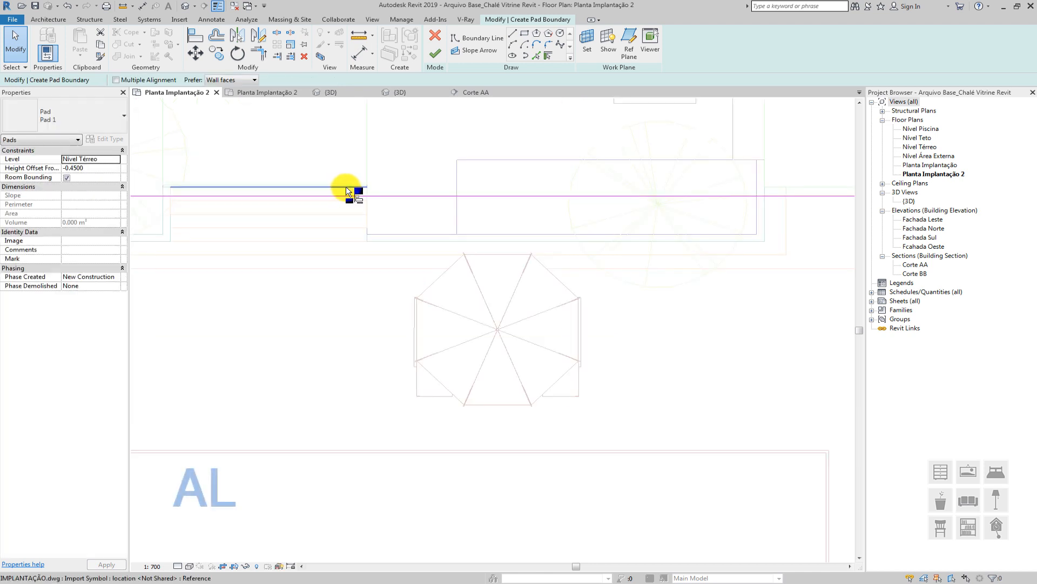
left_click(357, 197)
scroll(356, 197, "down", 3)
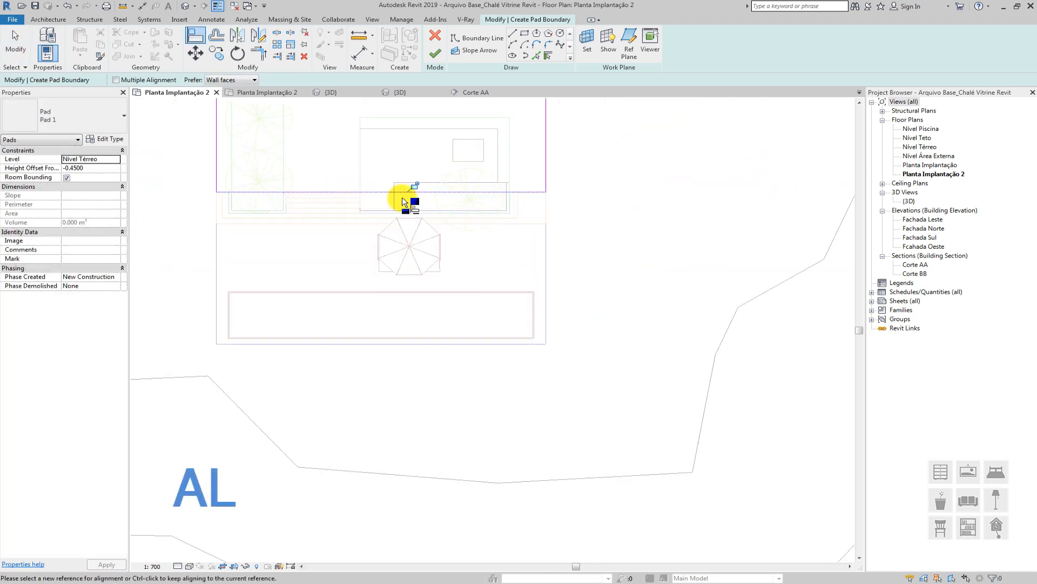
key("Escape")
key("Escape")
Check the moved south boundary line against the whole outline and try to finish the pad sketch
left_click(522, 192)
middle_click_drag(567, 244, 627, 322)
scroll(624, 320, "up", 2)
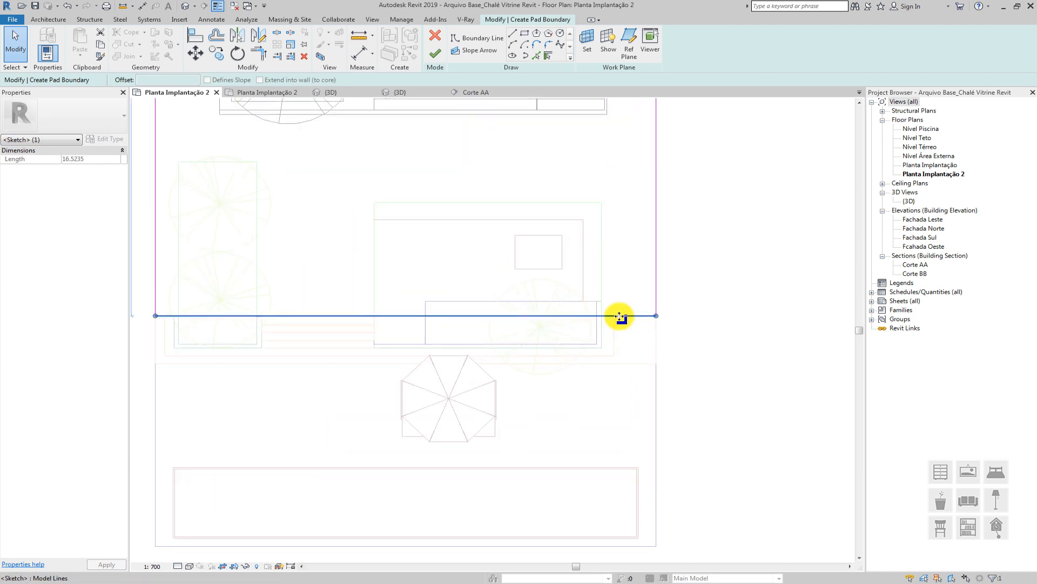
scroll(620, 316, "down", 3)
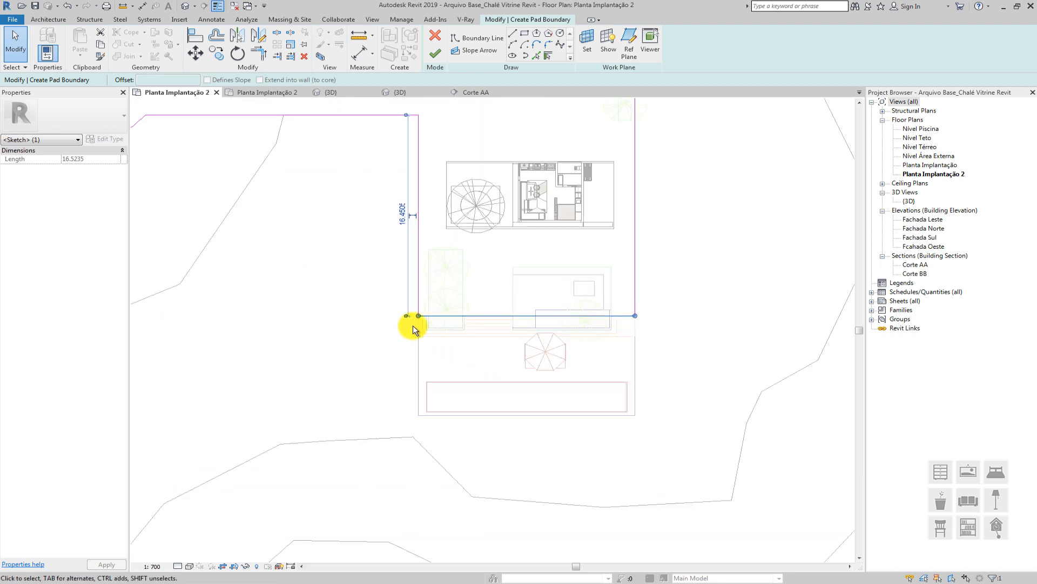
scroll(620, 341, "down", 3)
scroll(585, 343, "up", 3)
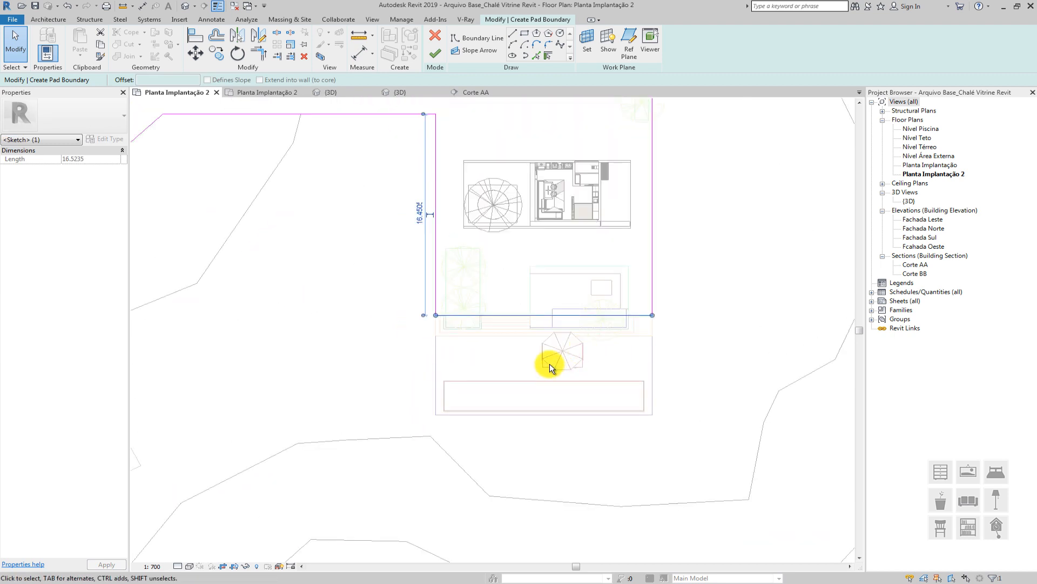
scroll(551, 384, "down", 1)
scroll(598, 365, "down", 5)
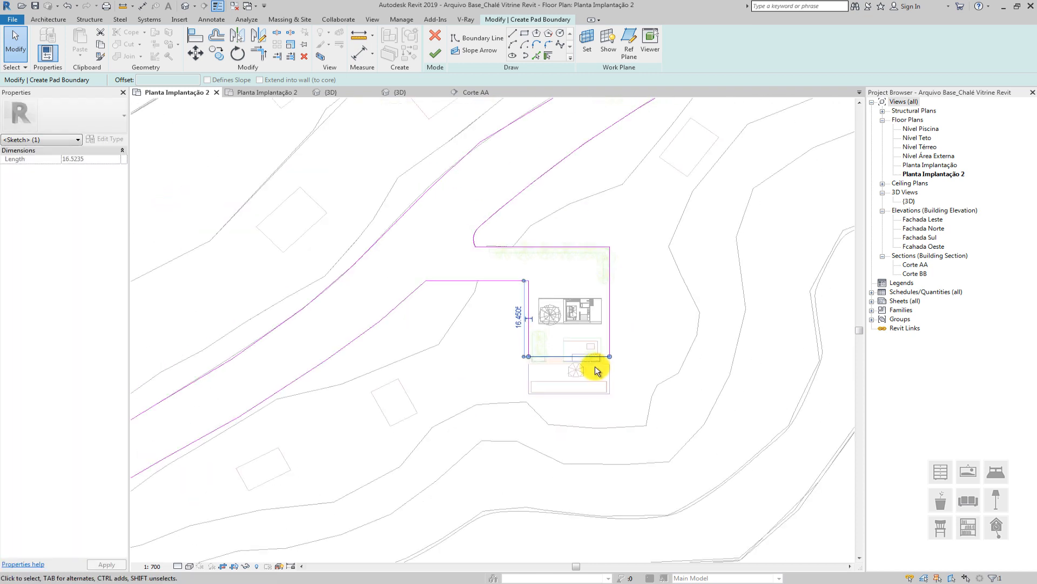
scroll(564, 386, "down", 2)
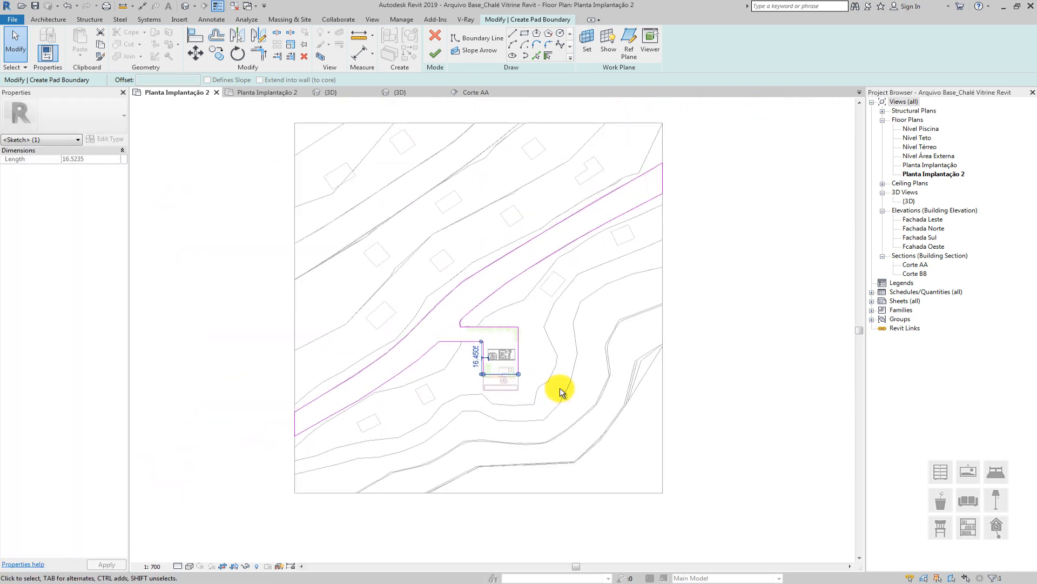
left_click(436, 54)
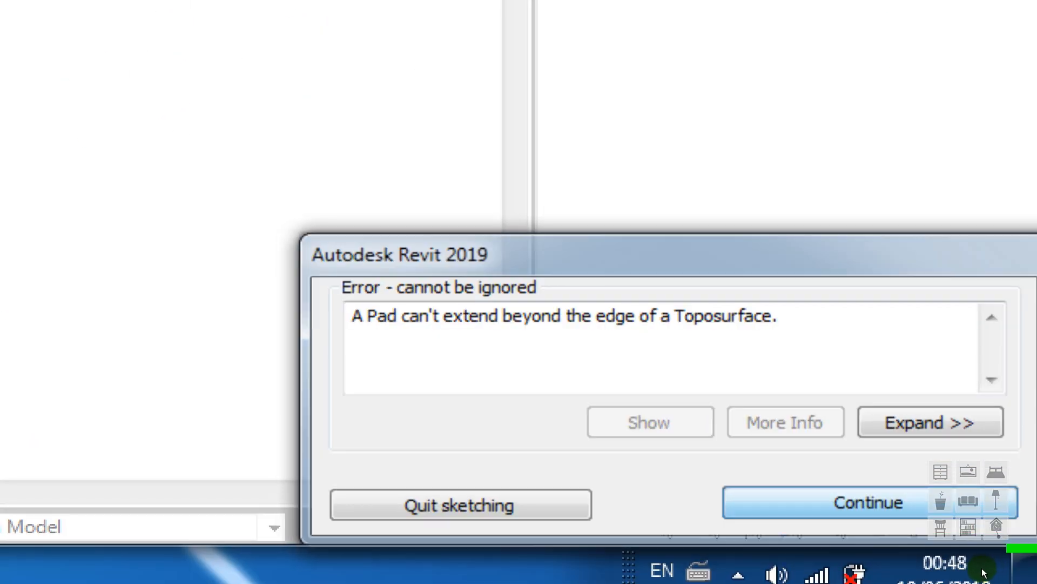
key("Return")
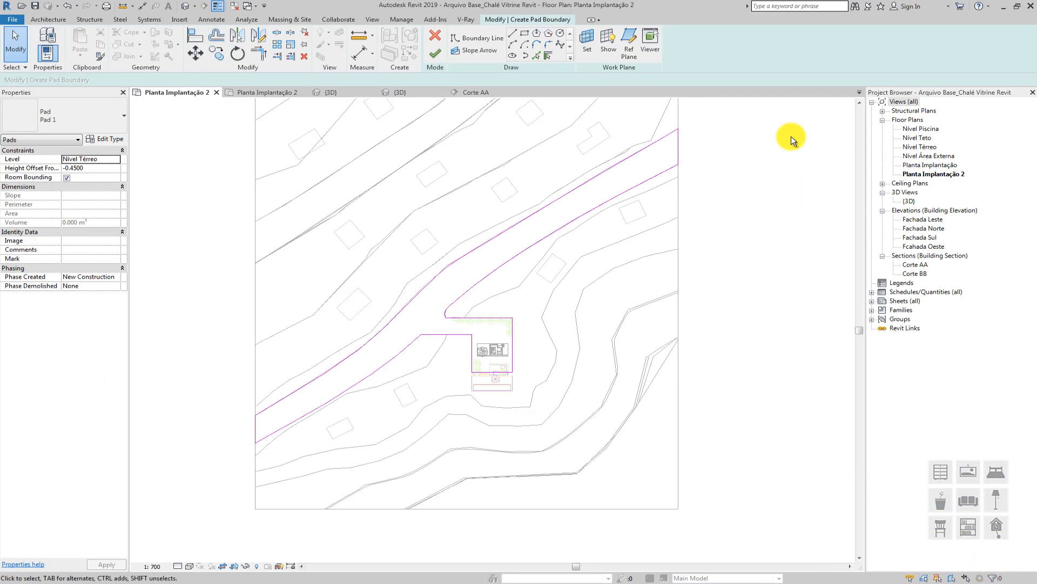
Move the boundary line at the road's east end slightly inward from the edge of the toposurface
scroll(680, 131, "up", 4)
scroll(627, 198, "up", 2)
left_click(562, 234)
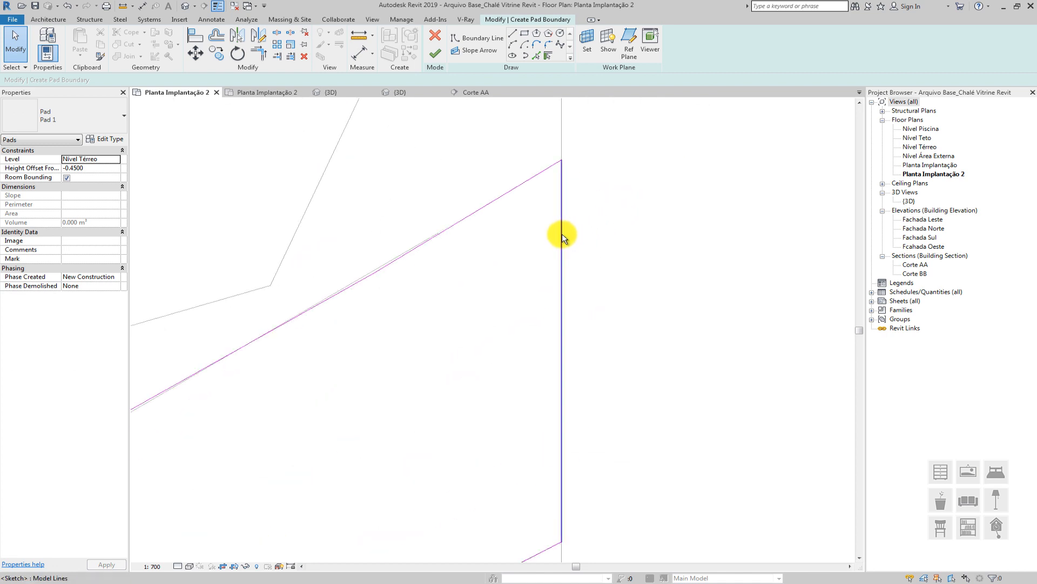
scroll(562, 233, "up", 3)
mouse_move(561, 233)
left_mouse_down()
mouse_move(547, 235)
mouse_move(567, 244)
left_mouse_up()
scroll(561, 241, "up", 3)
scroll(567, 245, "down", 4)
scroll(566, 244, "down", 1)
middle_click_drag(524, 385, 646, 202)
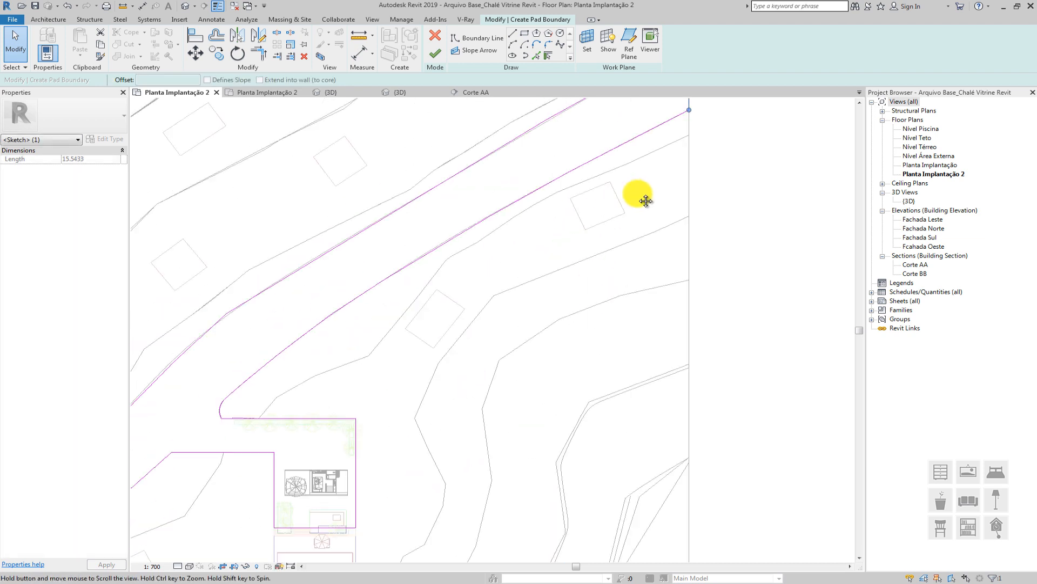
Move the boundary line at the road's west end slightly inward from the toposurface edge and finish the pad sketch
scroll(646, 197, "down", 5)
scroll(483, 317, "up", 3)
scroll(327, 316, "up", 7)
scroll(336, 312, "up", 1)
middle_click_drag(334, 303, 330, 270)
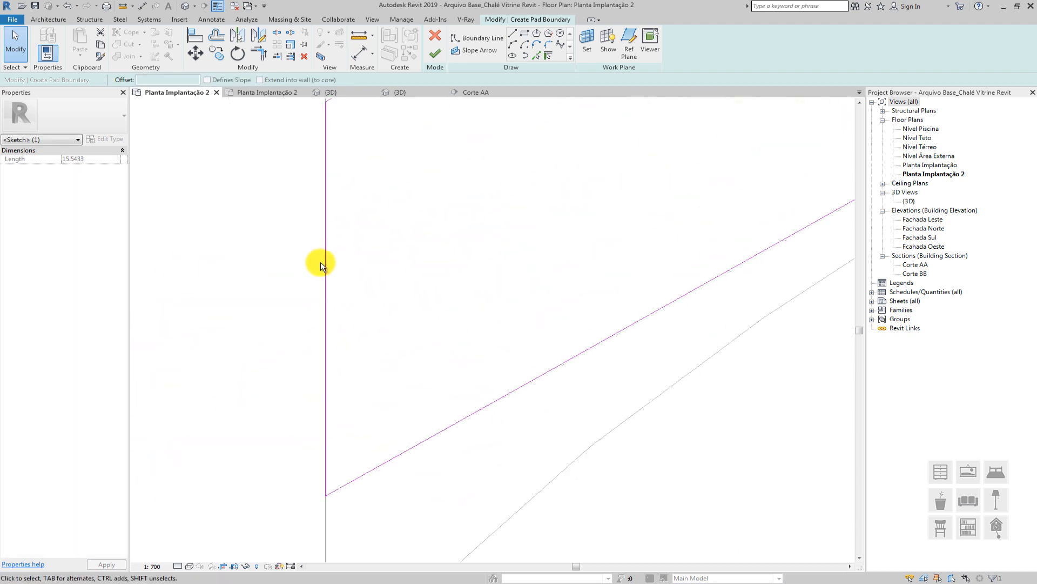
left_click(325, 264)
scroll(326, 265, "up", 2)
mouse_move(327, 265)
left_mouse_down()
mouse_move(345, 265)
mouse_move(332, 266)
left_mouse_up()
scroll(330, 264, "down", 3)
scroll(475, 250, "down", 6)
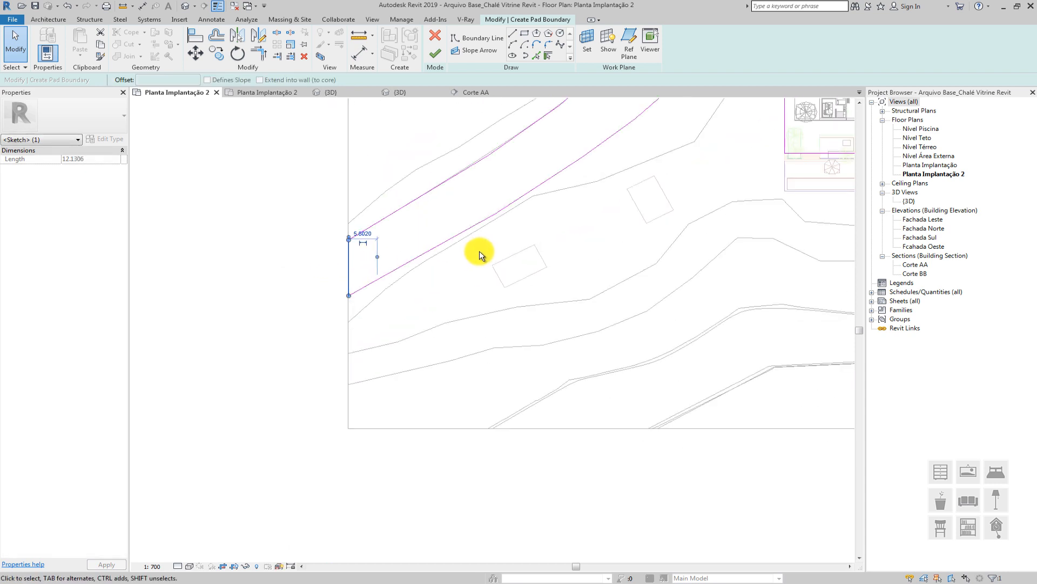
left_click(438, 54)
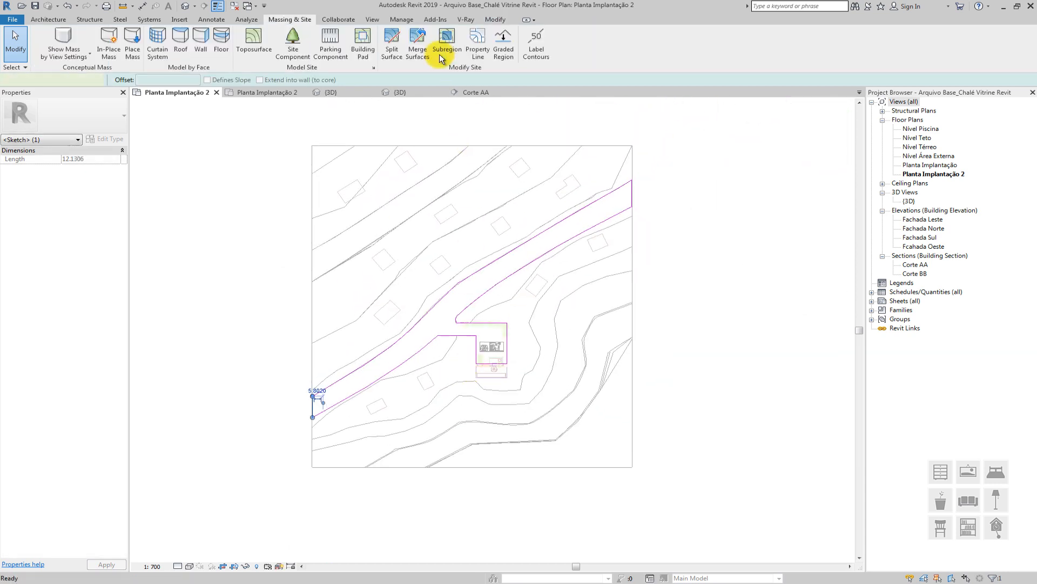
Inspect the central road and chalet plot pad in the 3D view, checking how it sits in the terrain
left_click(184, 7)
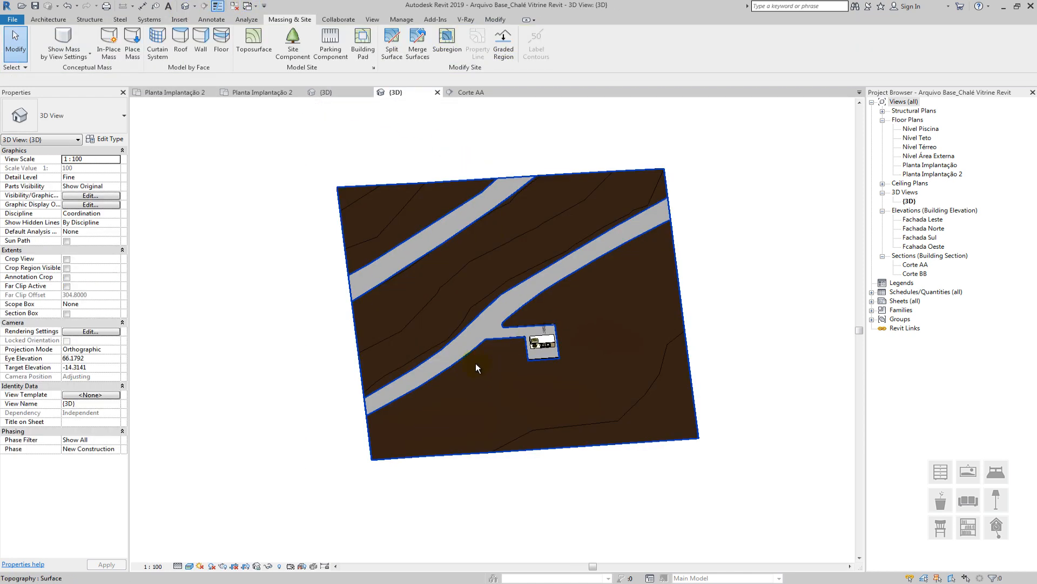
scroll(476, 358, "up", 3)
middle_click_drag(477, 358, 562, 215, "shift")
left_click(536, 279)
scroll(599, 263, "up", 2)
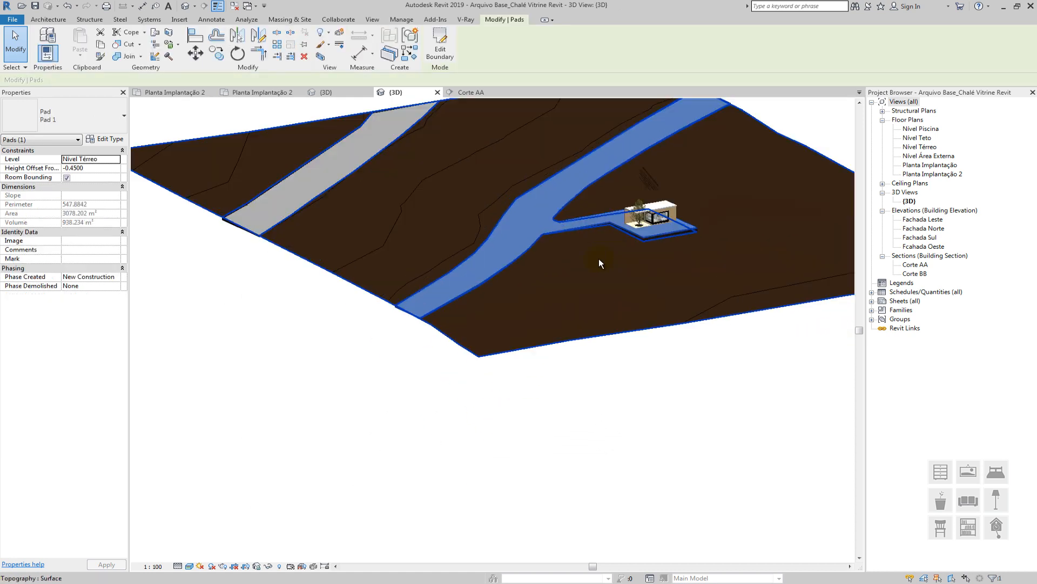
scroll(582, 264, "up", 2)
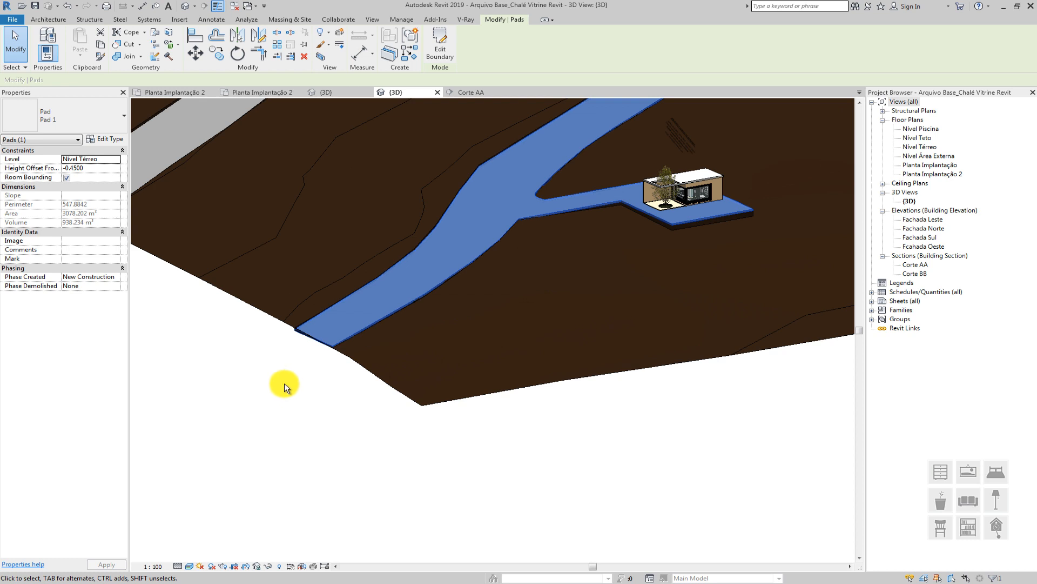
left_click(251, 367)
Compare the level and height offset of the central road pad in the site plan with the matching pad in the finished reference project
left_click(201, 92)
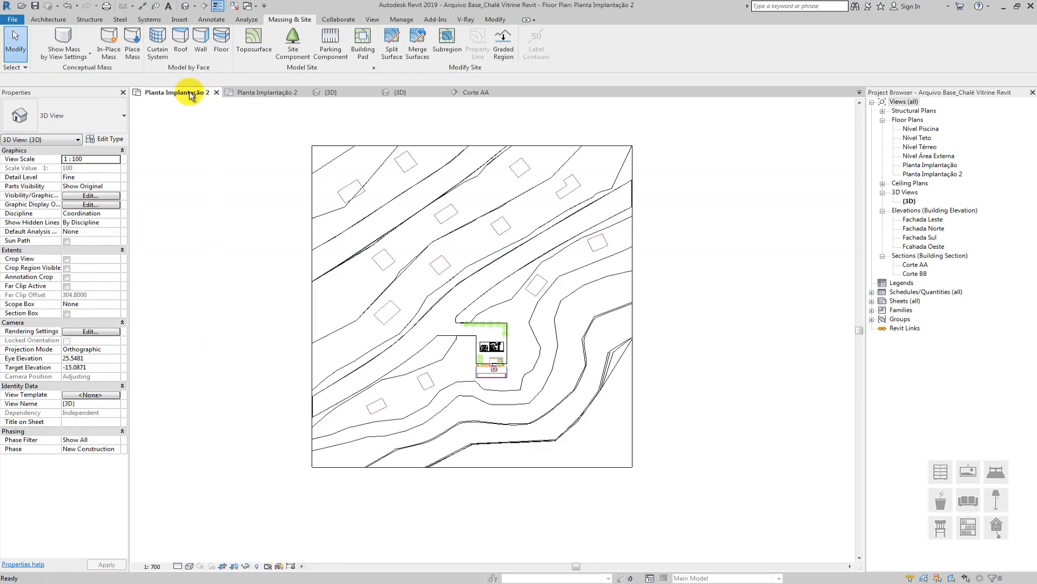
left_click(435, 330)
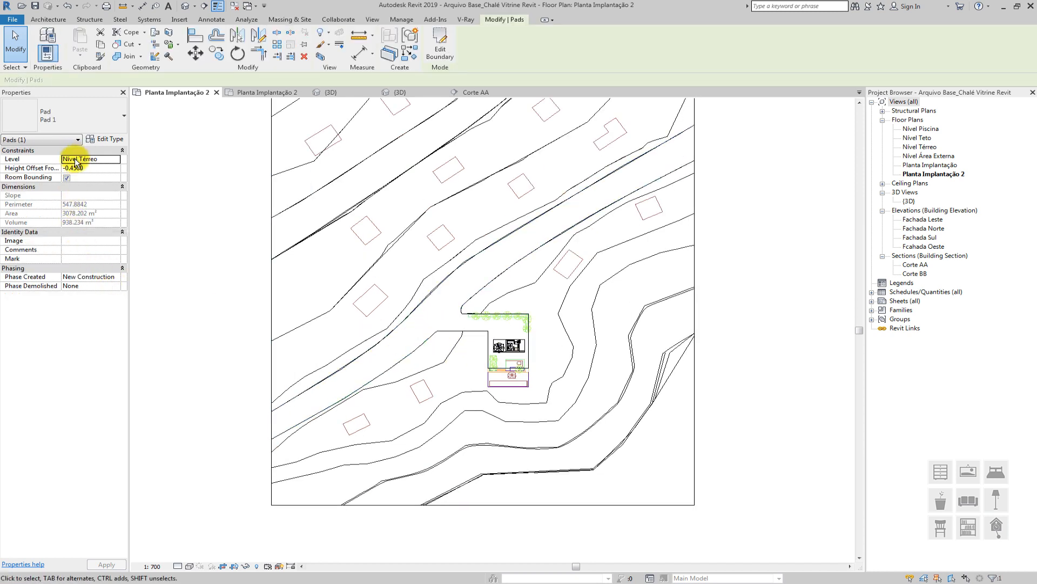
left_click(258, 91)
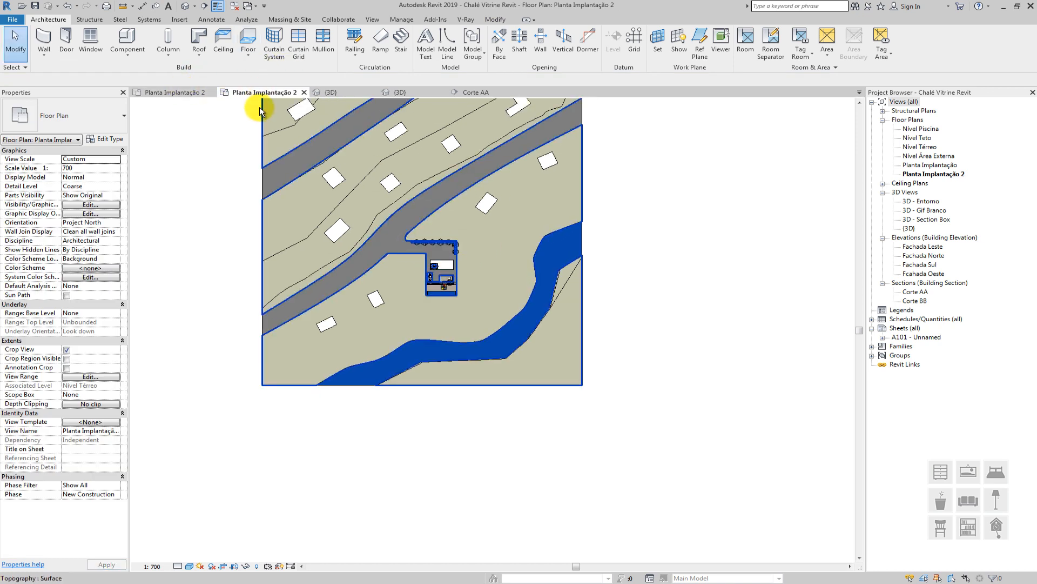
left_click(346, 271)
scroll(346, 271, "up", 5)
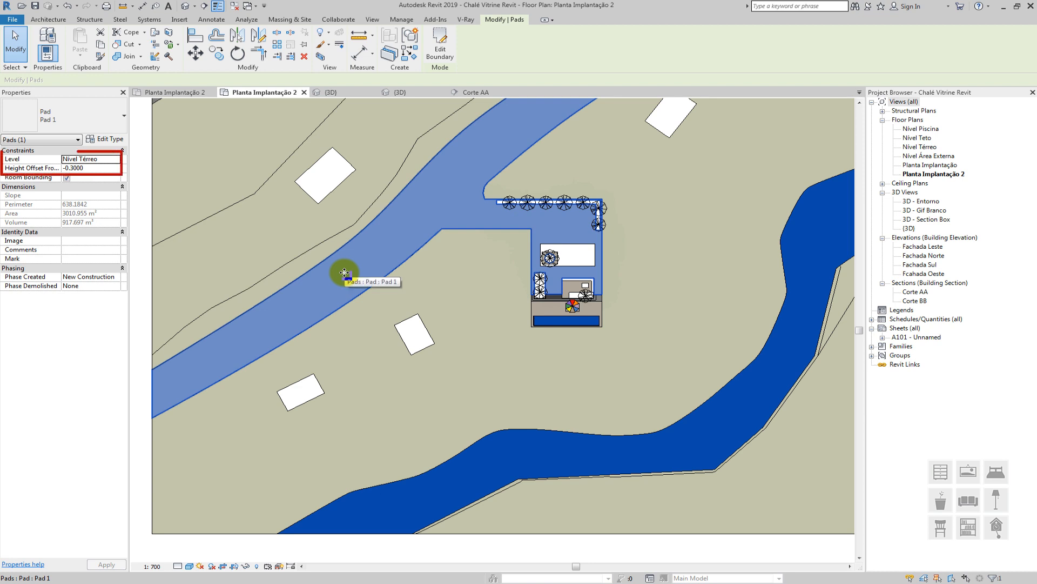
Set the central road pad's height offset from level Nível Térreo to -0.3000 in the working project's site plan
left_click(162, 92)
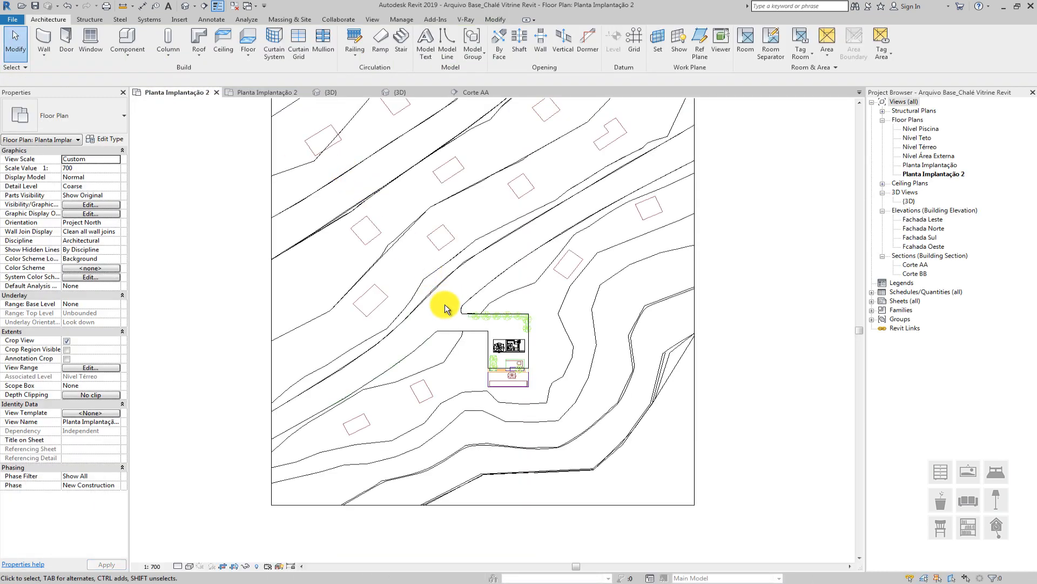
left_click(443, 324)
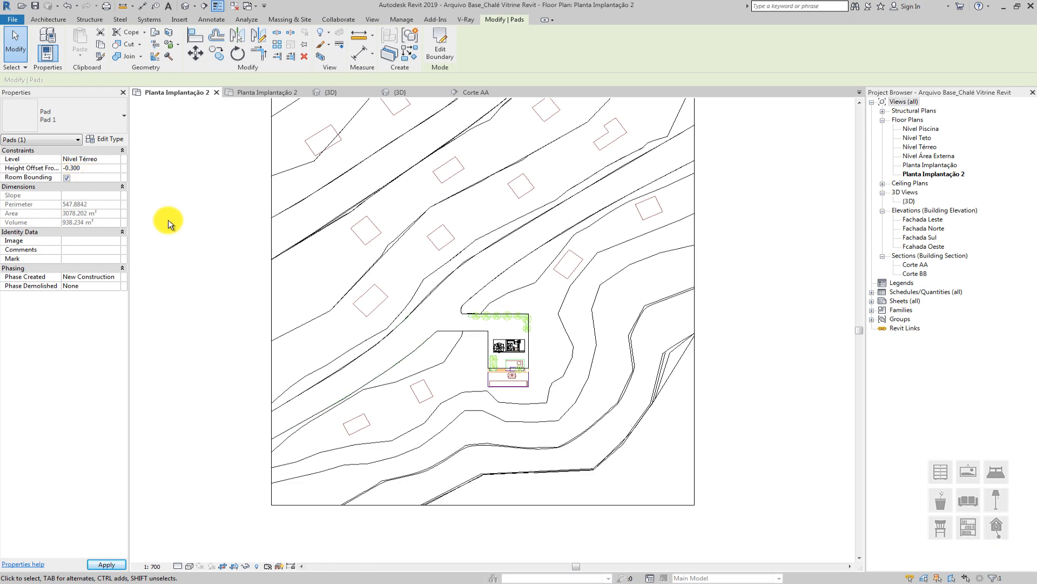
left_click(228, 265)
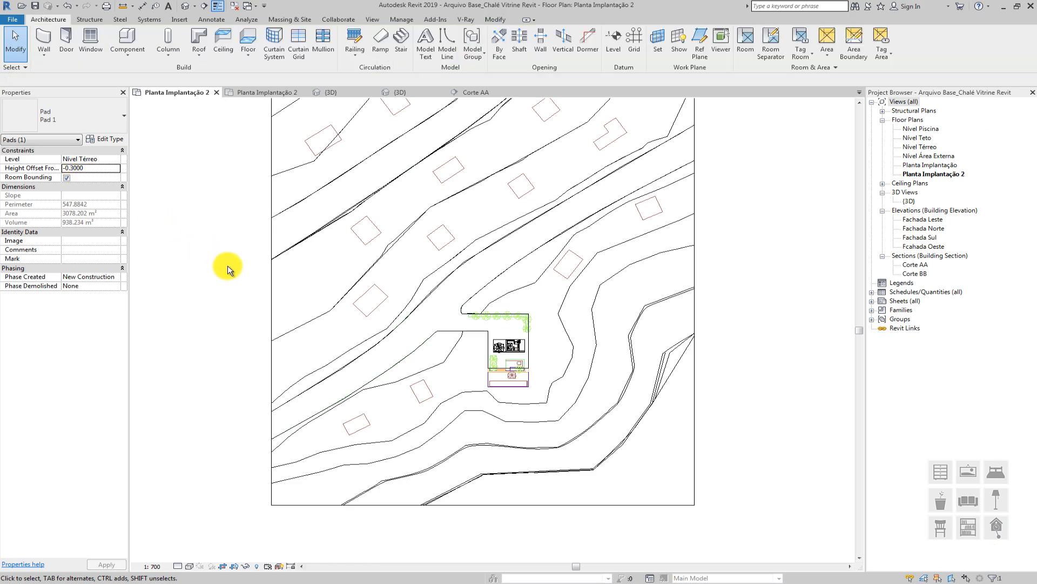
left_click(461, 333)
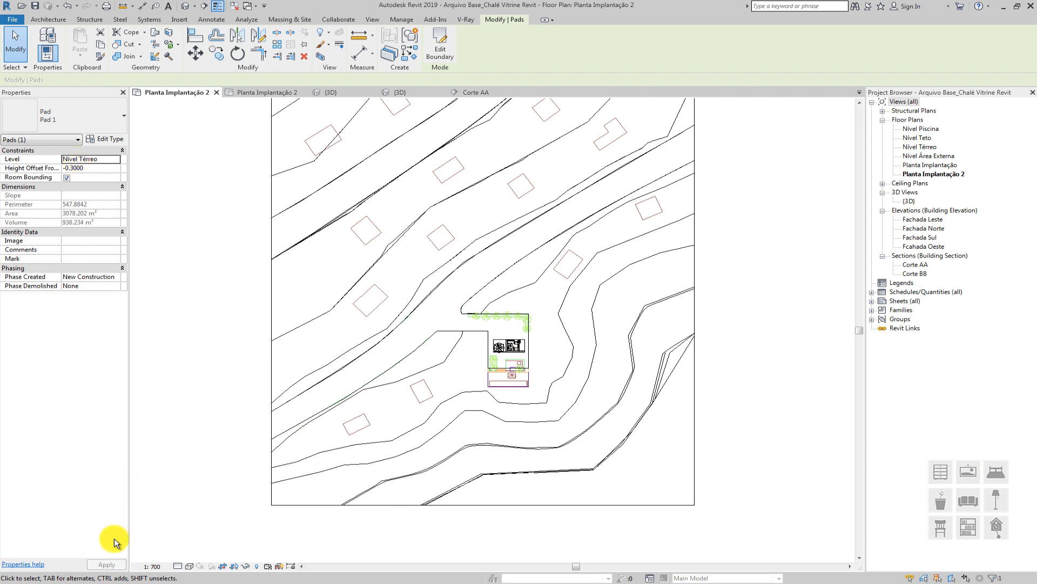
left_click(240, 354)
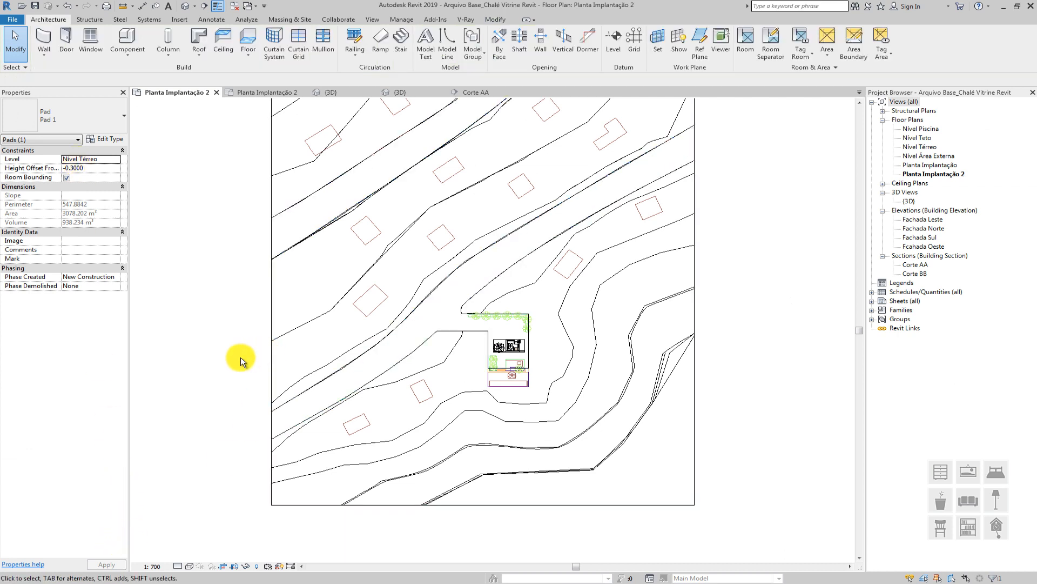
Inspect the central road pad at its new height around the chalet in the 3D view
left_click(184, 7)
middle_click_drag(540, 281, 537, 322, "shift")
scroll(523, 271, "up", 4)
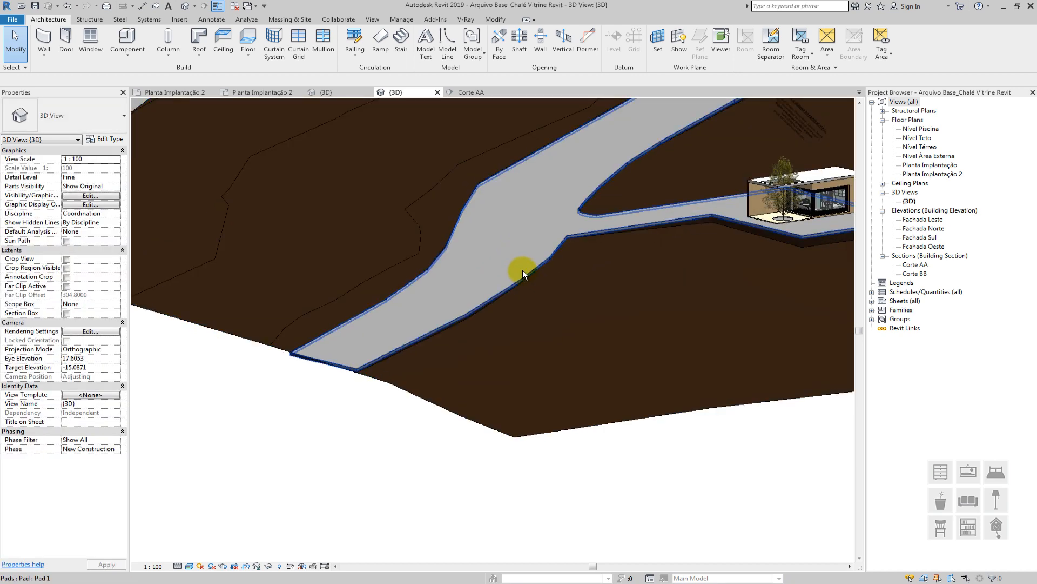
Examine how the central road and chalet plot pad cuts through the terrain relative to the upper road in the 3D view
left_click(523, 270)
scroll(523, 272, "down", 1)
mouse_move(523, 274)
middle_mouse_down("shift")
mouse_move(525, 241)
mouse_move(521, 256)
middle_mouse_up("shift")
scroll(520, 256, "down", 2)
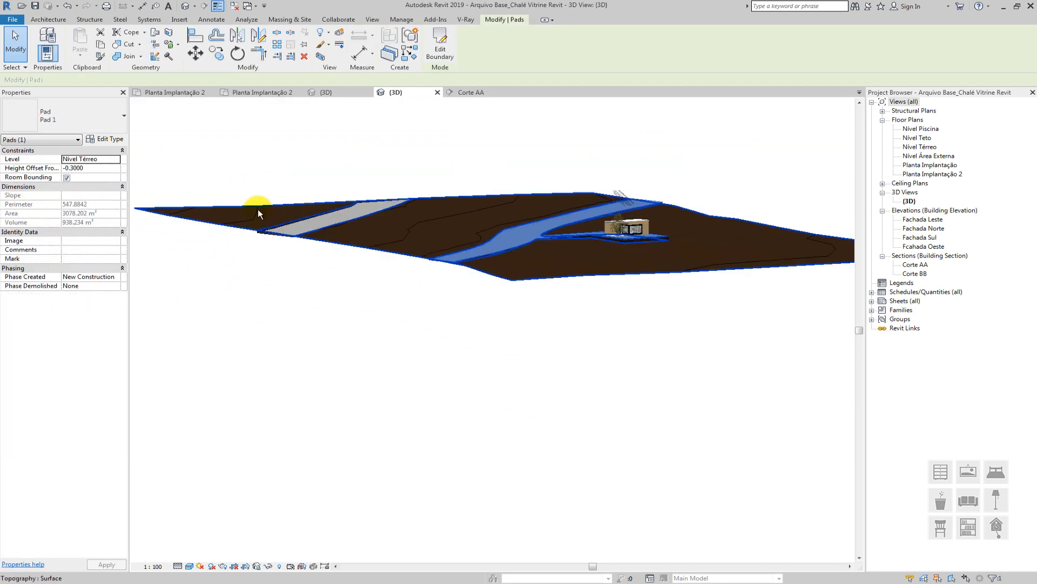
middle_click_drag(258, 214, 274, 273, "shift")
scroll(406, 287, "up", 2)
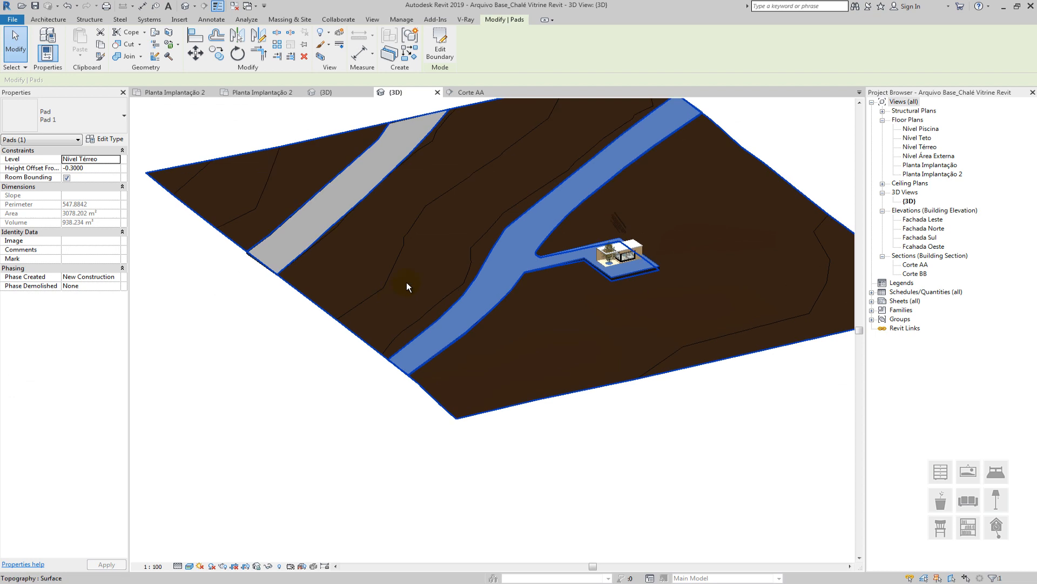
middle_click_drag(473, 271, 461, 338)
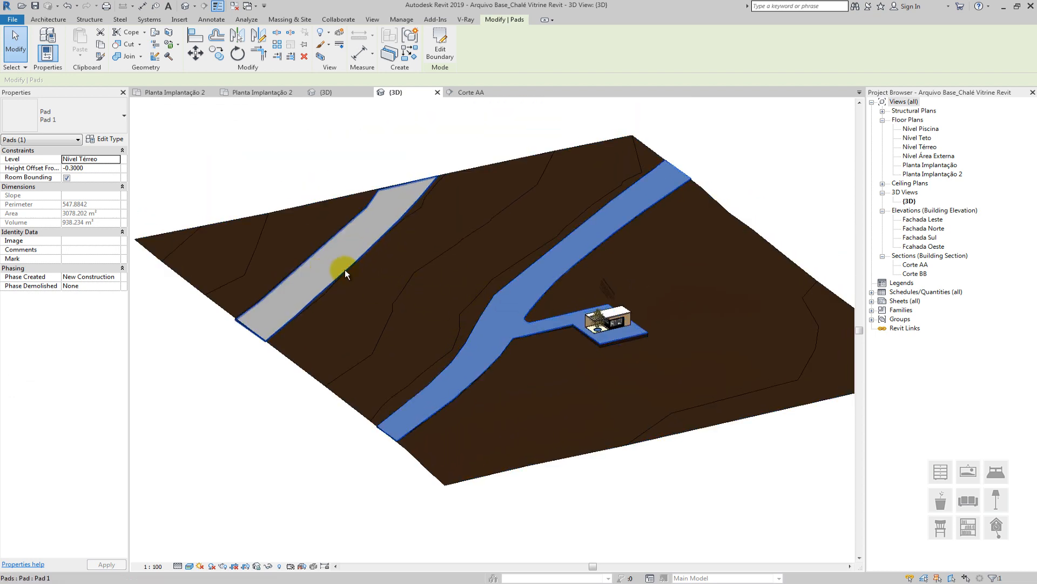
scroll(366, 264, "up", 2)
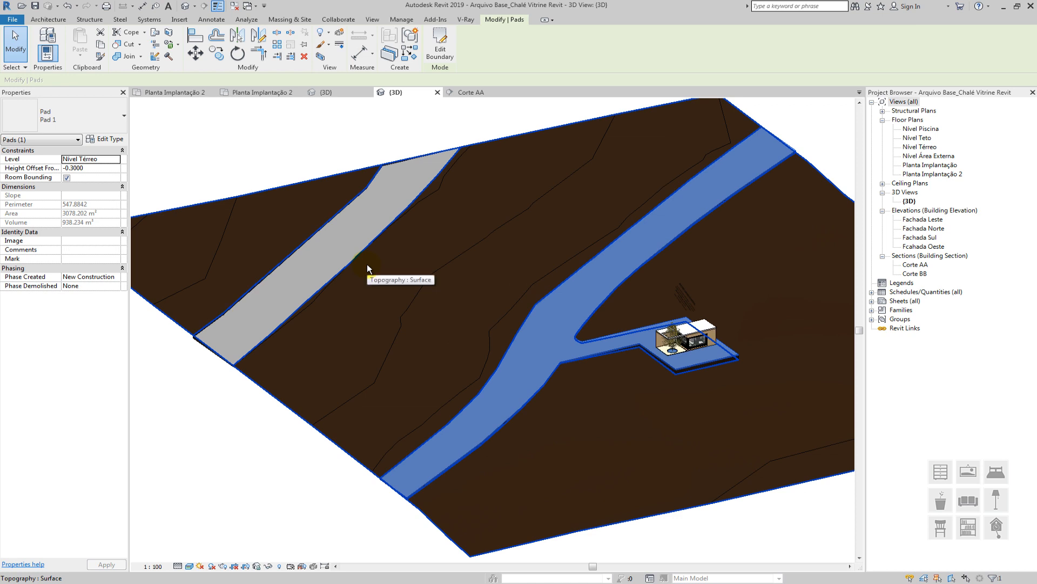
scroll(367, 269, "down", 2)
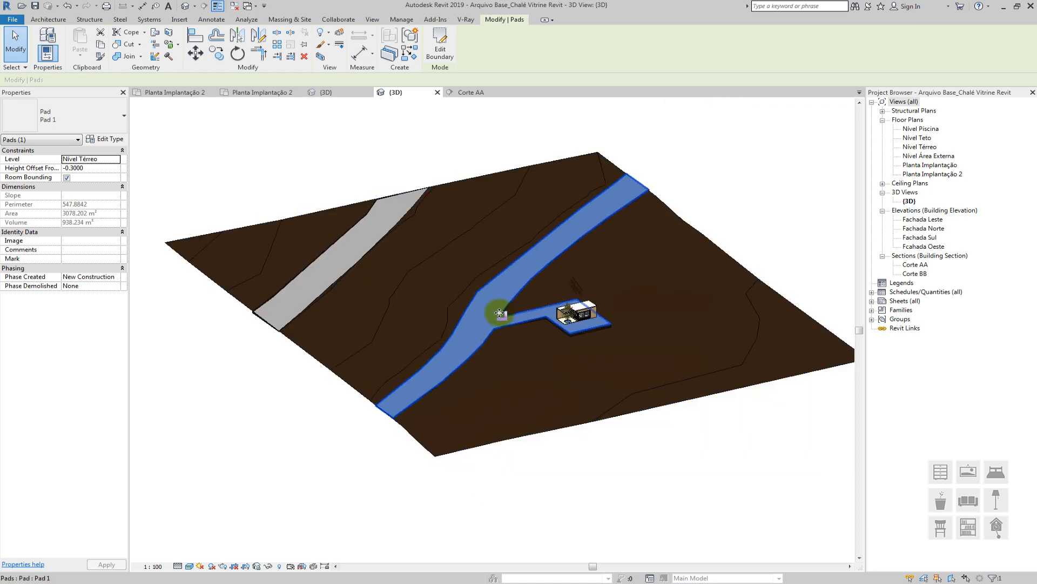
scroll(500, 312, "up", 2)
key("Escape")
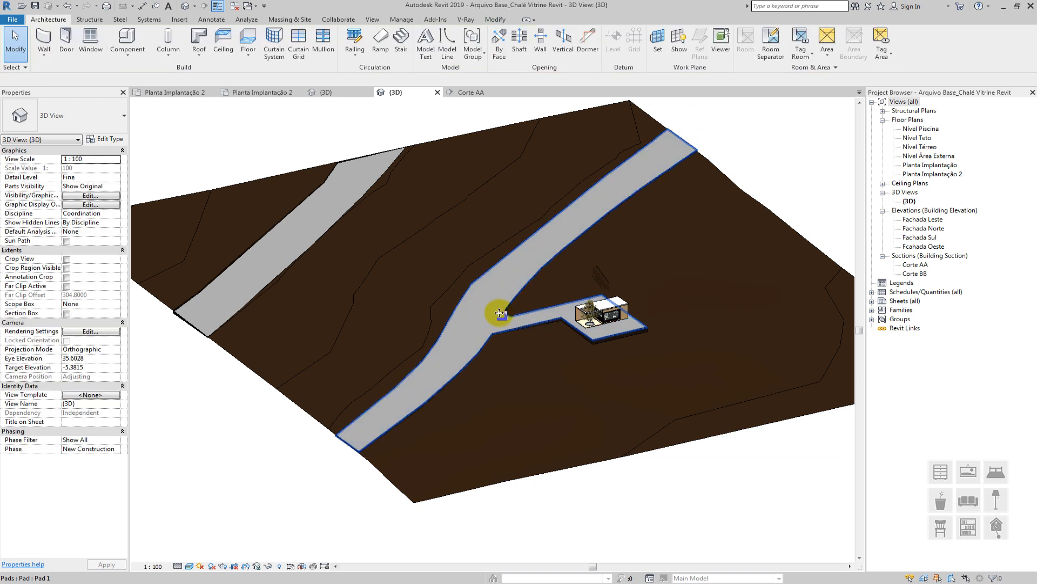
Compare the level and height offset of the central road pad with those of the upper road pad
left_click(500, 312)
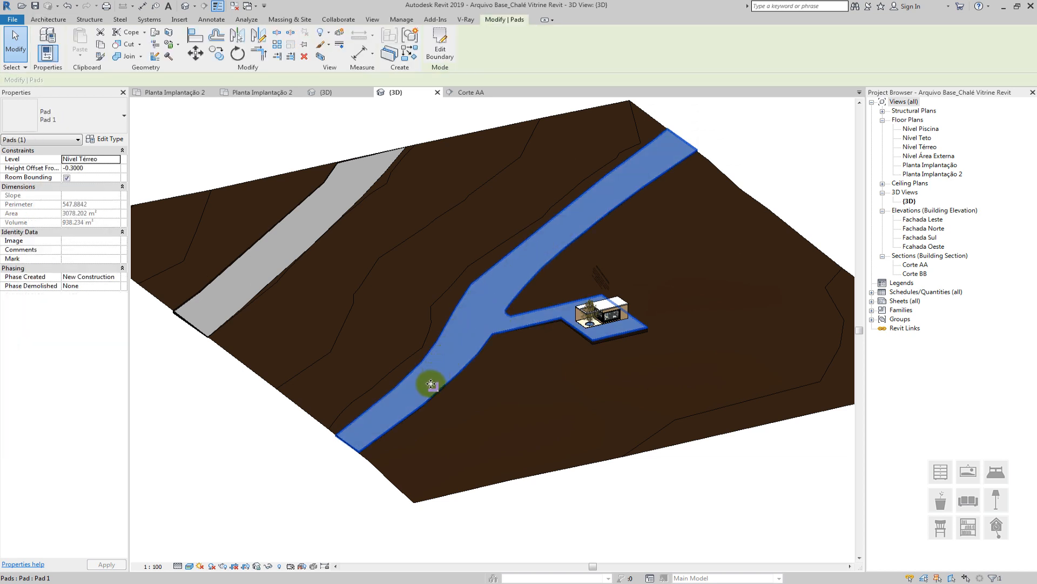
scroll(430, 383, "down", 2)
key("Escape")
left_click(325, 265)
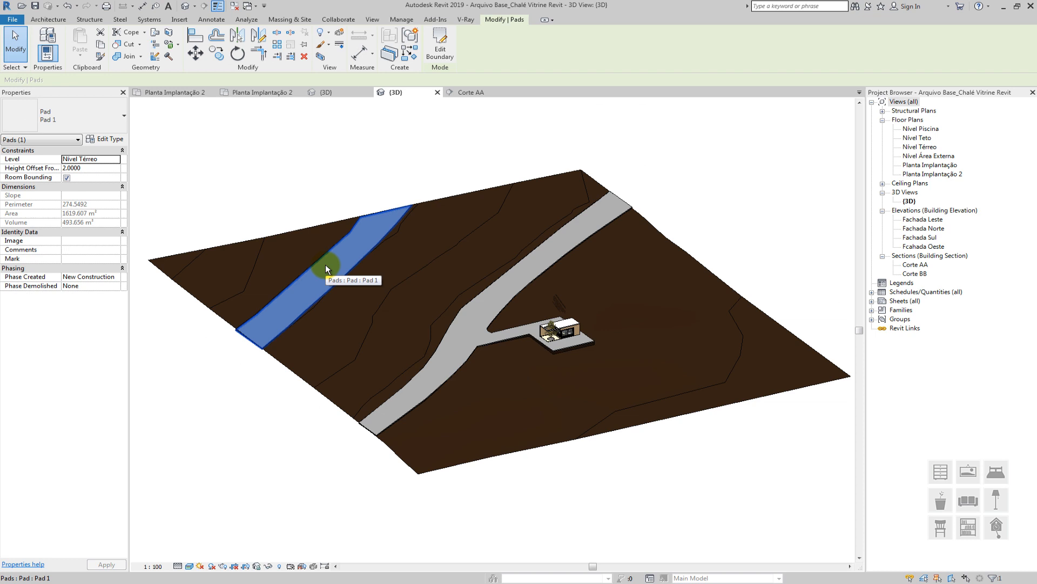
key("Escape")
middle_click_drag(365, 271, 361, 291)
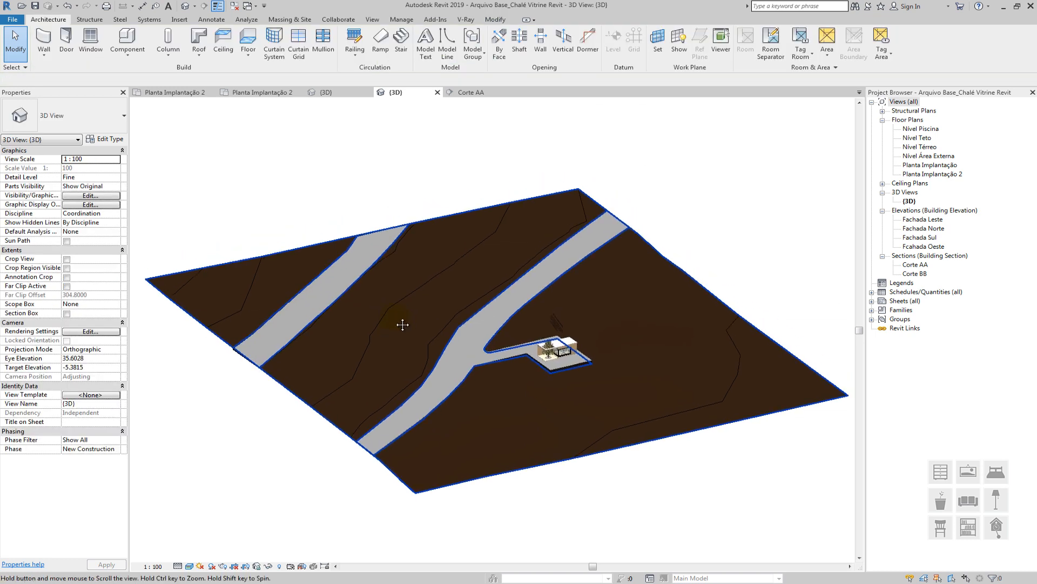
Examine the roads and the river area on the terrain in the finished reference project's 3D view
left_click(251, 94)
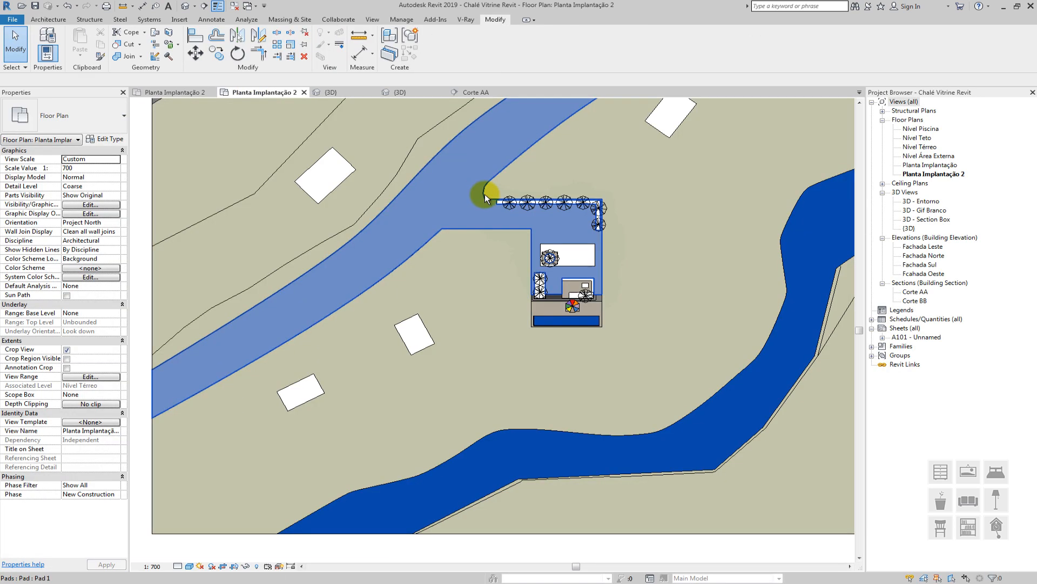
left_click(187, 7)
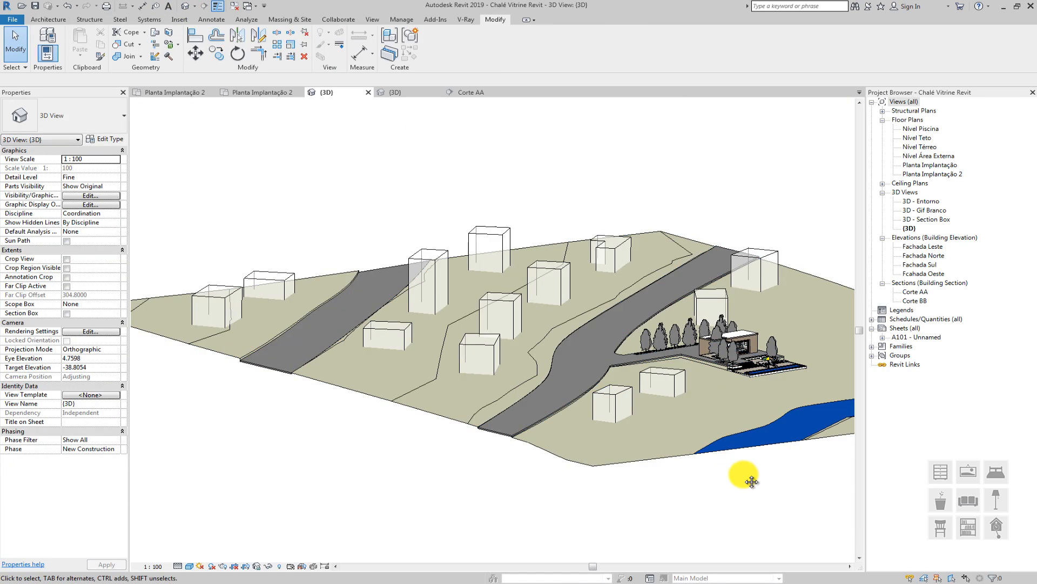
middle_click_drag(741, 475, 285, 347, "shift")
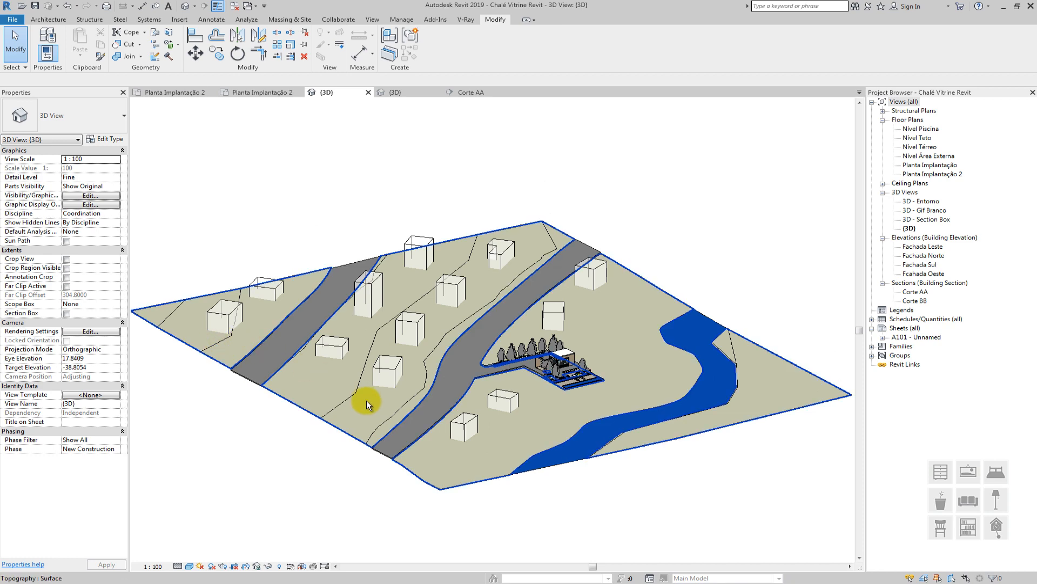
scroll(366, 400, "up", 2)
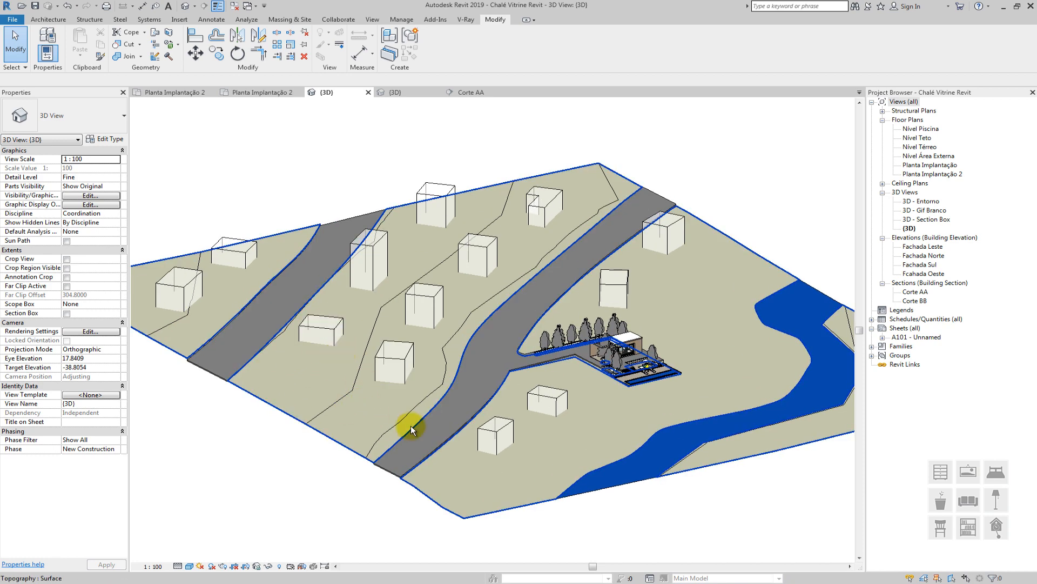
middle_click_drag(408, 423, 509, 372, "shift")
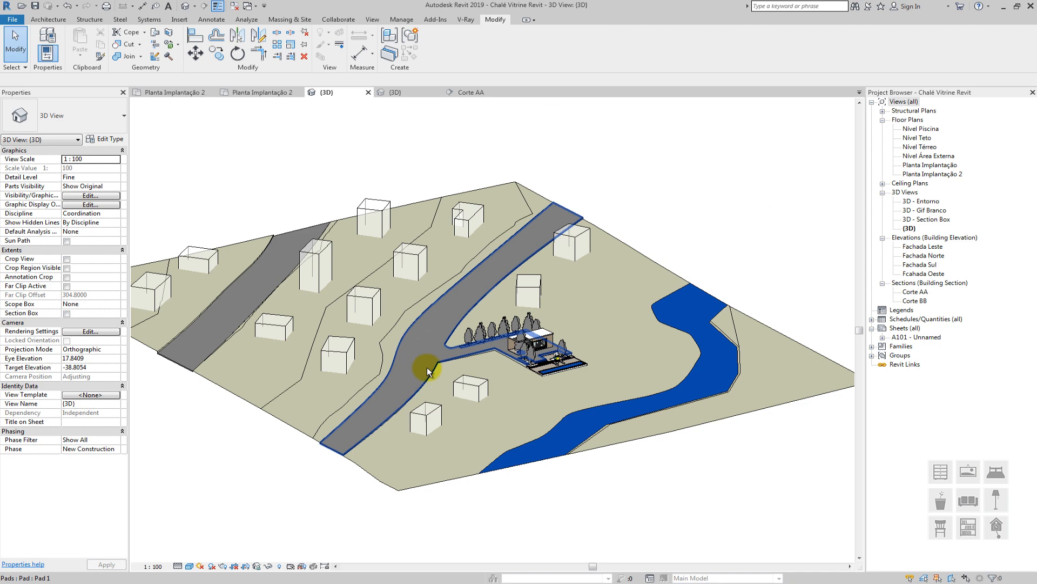
scroll(691, 325, "up", 2)
middle_click_drag(691, 325, 645, 318)
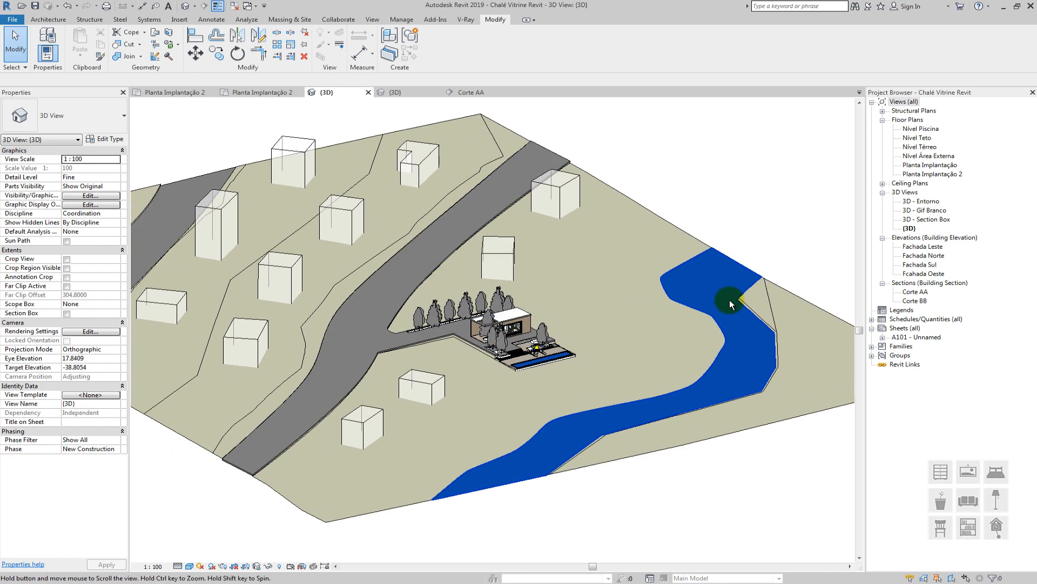
Start a straight-line Subregion boundary on the terrain in the working project's Planta Implantação 2, dismissing the save reminder without saving
left_click(195, 95)
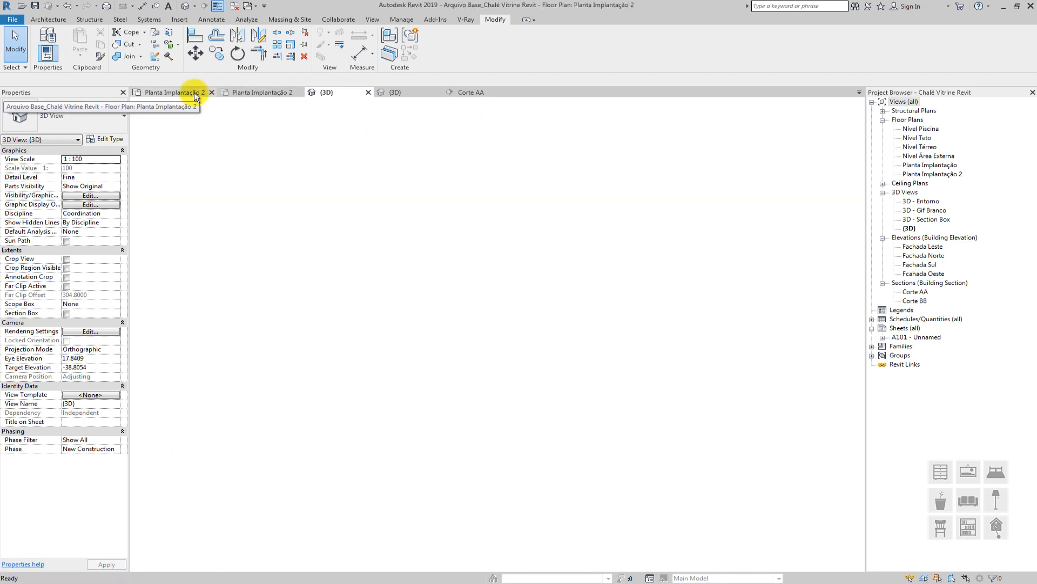
scroll(504, 371, "up", 2)
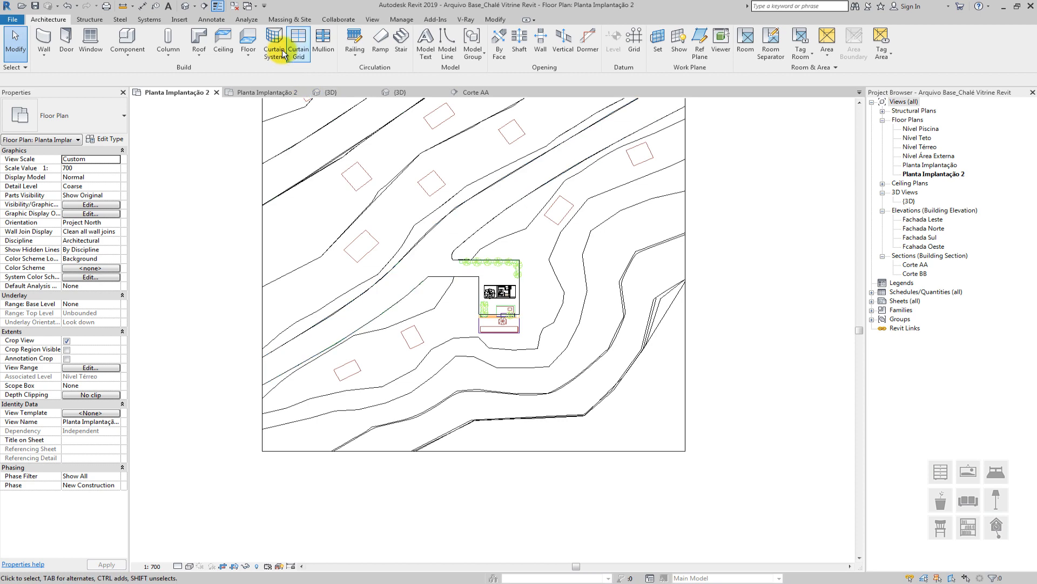
scroll(331, 201, "up", 2)
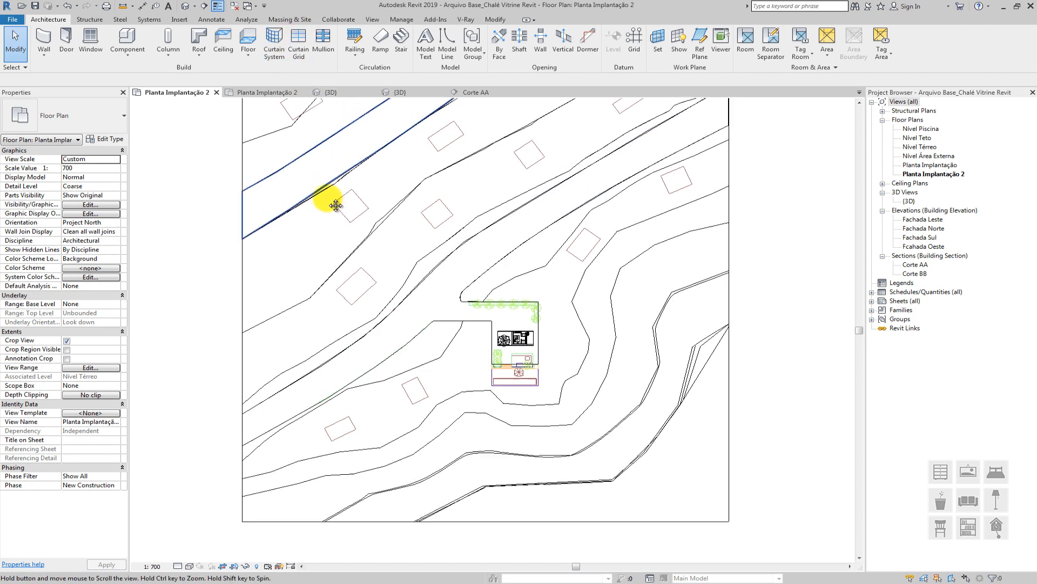
left_click(308, 18)
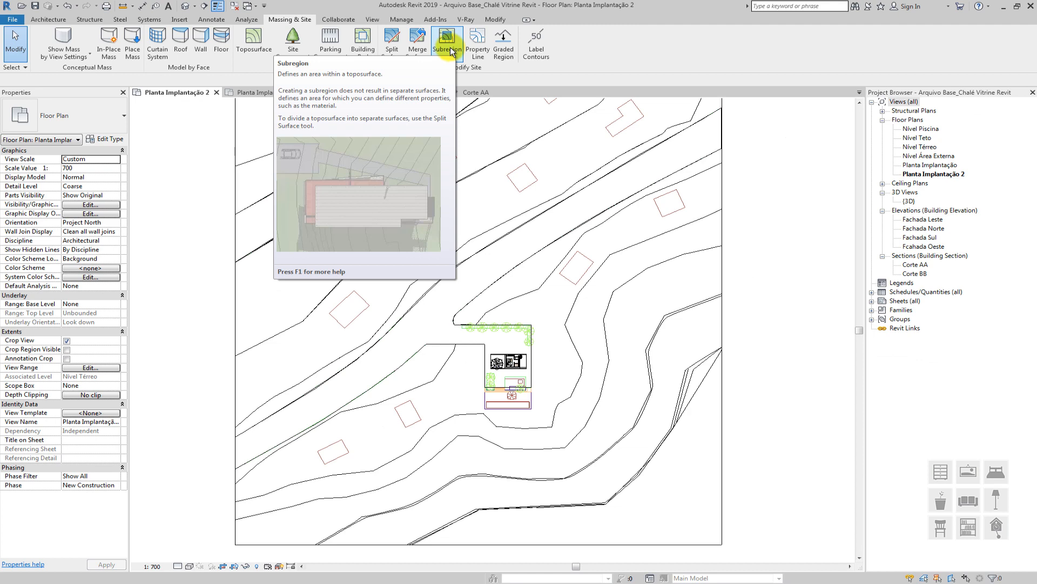
left_click(448, 47)
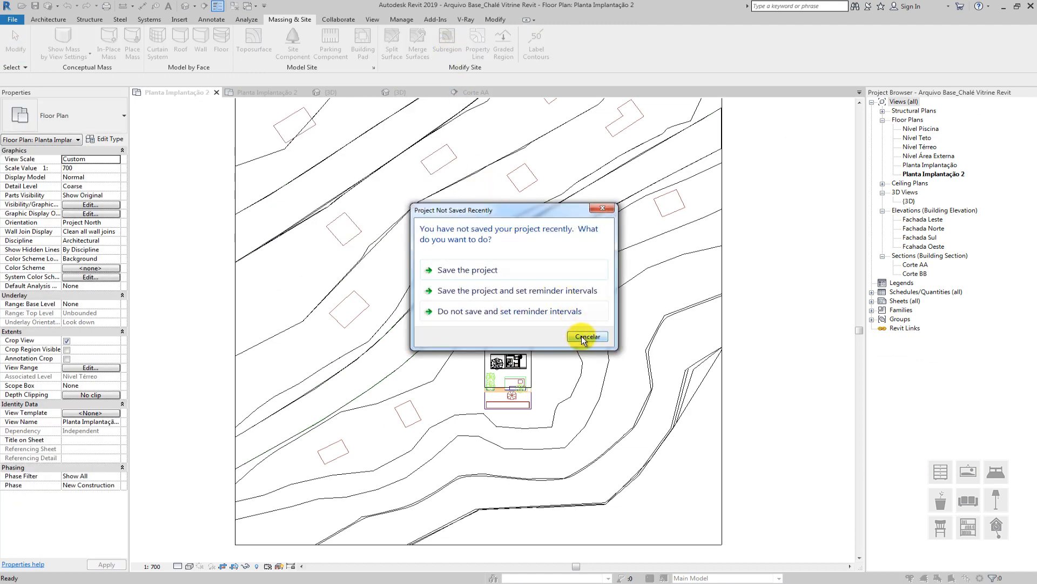
left_click(585, 336)
middle_click_drag(562, 276, 563, 224)
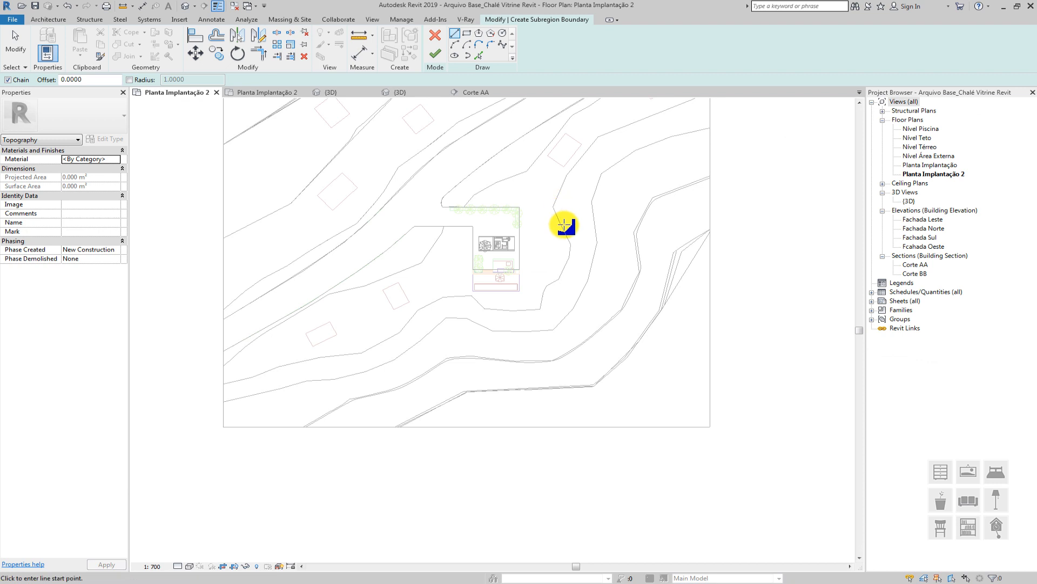
left_click(449, 236)
left_click(457, 34)
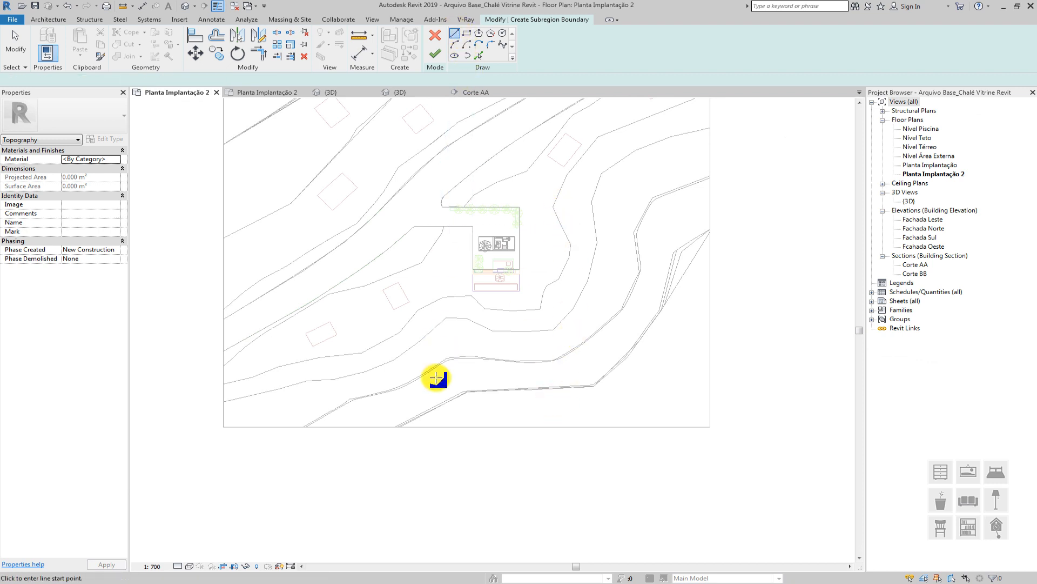
Trace the first stretch of the river's northern bank over the imported plan, starting from the site's south edge
scroll(253, 434, "up", 5)
left_click(303, 430)
scroll(403, 370, "up", 2)
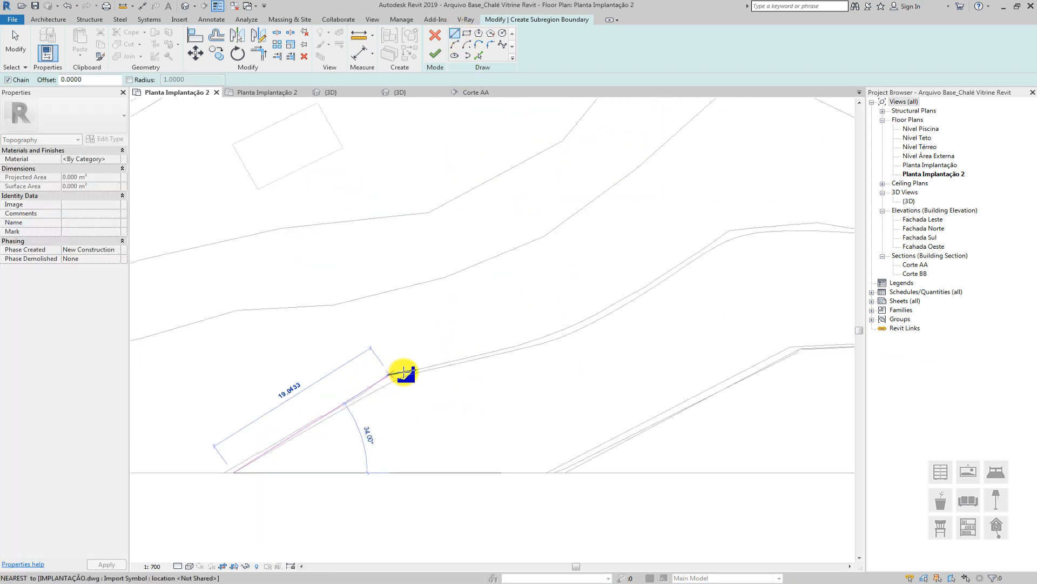
left_click(408, 374)
scroll(491, 351, "up", 2)
left_click(516, 355)
left_click(600, 335)
scroll(599, 336, "down", 1)
middle_click_drag(600, 335, 228, 438)
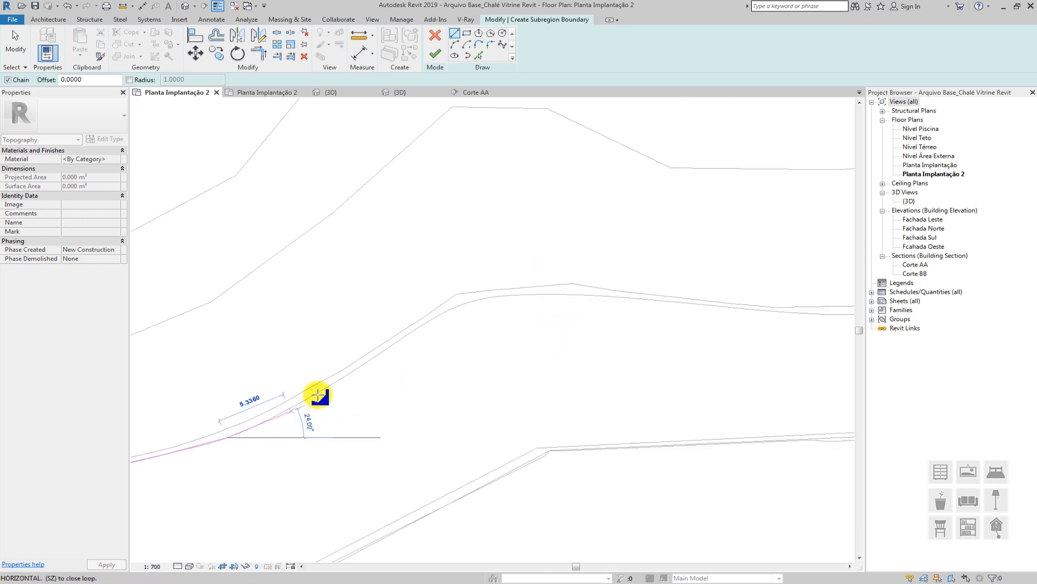
Continue the subregion boundary along the northern bank, over its rounded bend and through the nearly horizontal middle stretch
left_click(339, 383)
left_click(424, 325)
left_click(471, 301)
left_click(535, 290)
left_click(634, 299)
middle_click_drag(651, 313, 303, 321)
left_click(421, 321)
left_click(514, 321)
scroll(625, 323, "up", 2)
left_click(553, 318)
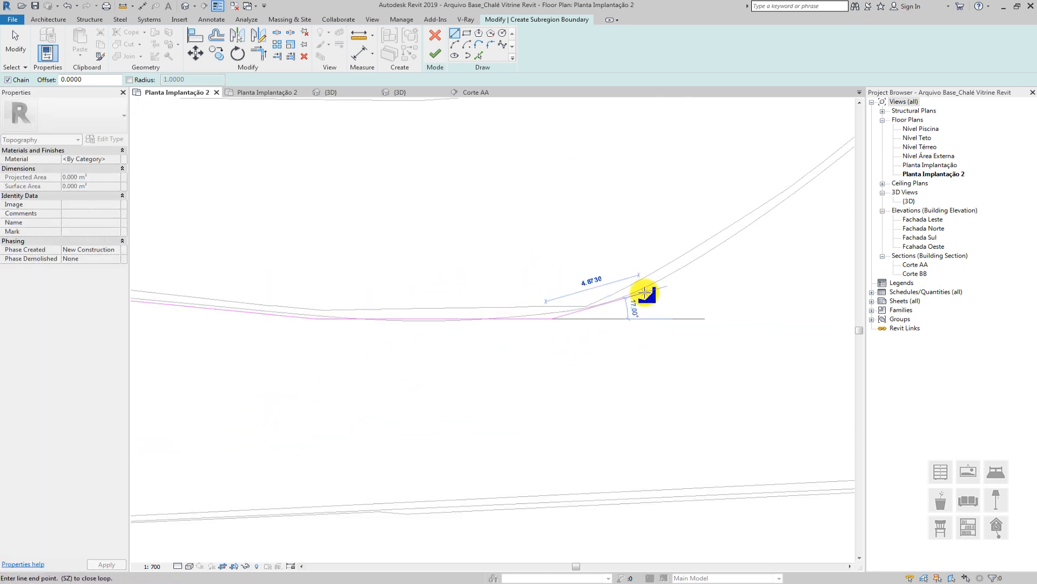
Trace the northern bank with short line segments as it climbs northeast toward the river's eastern bend
left_click(644, 293)
middle_click_drag(680, 271, 414, 350)
left_click(458, 324)
scroll(491, 303, "down", 1)
left_click(530, 280)
middle_click_drag(589, 232, 500, 300)
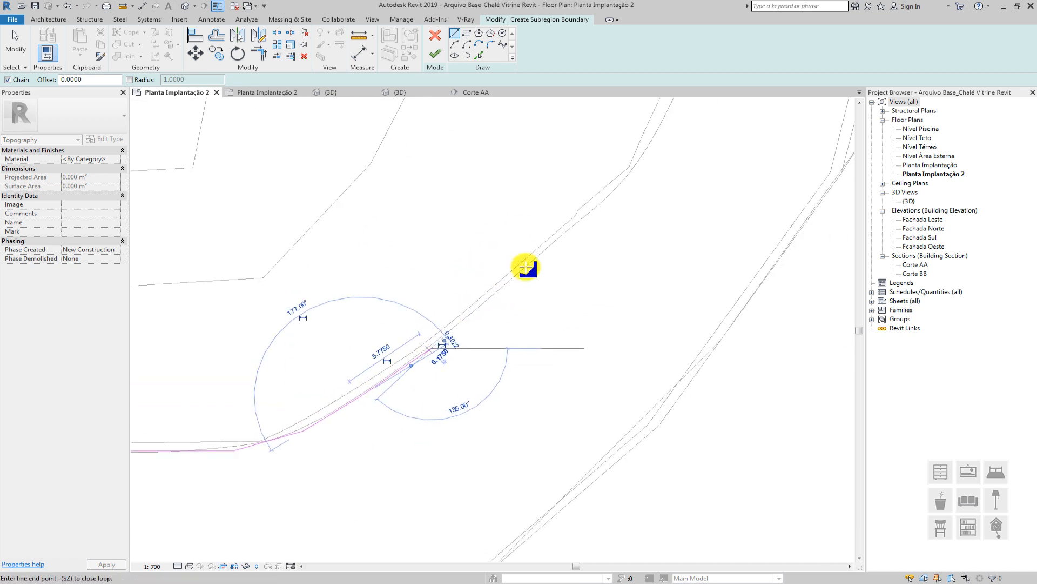
left_click(528, 257)
middle_click_drag(591, 190, 535, 294)
scroll(522, 300, "up", 2)
left_click(574, 254)
left_click(603, 219)
middle_click_drag(604, 219, 458, 405)
scroll(451, 399, "down", 2)
left_click(503, 305)
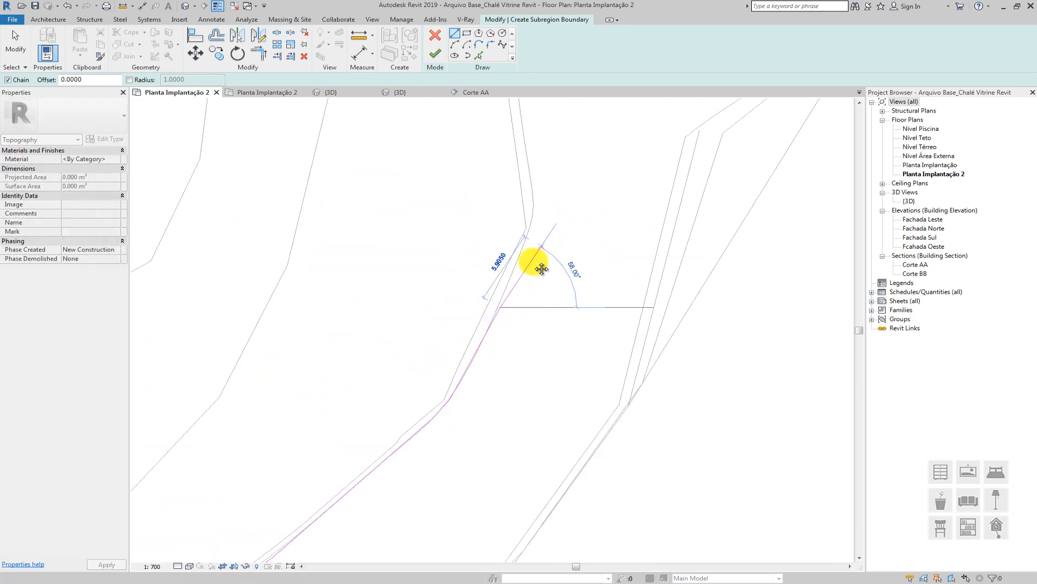
Trace the bank around the river's northern bend and end it on the site's east edge
middle_click_drag(534, 264, 485, 412)
left_click(488, 370)
left_click(488, 342)
middle_click_drag(489, 342, 505, 404)
scroll(504, 404, "down", 1)
left_click(492, 321)
left_click(492, 289)
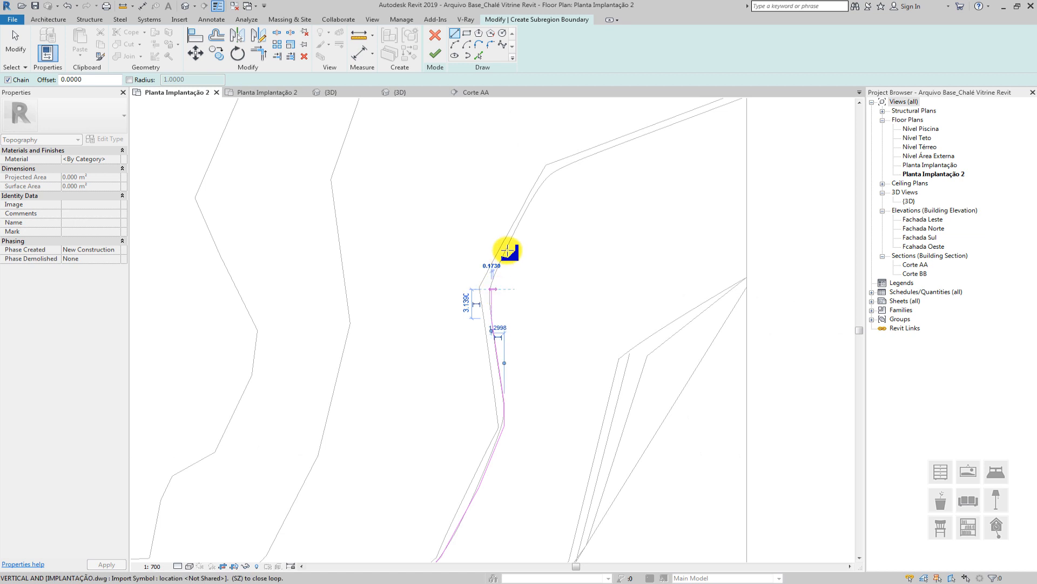
left_click(515, 232)
left_click(548, 176)
left_click(576, 162)
middle_click_drag(583, 158, 465, 341)
left_click(515, 323)
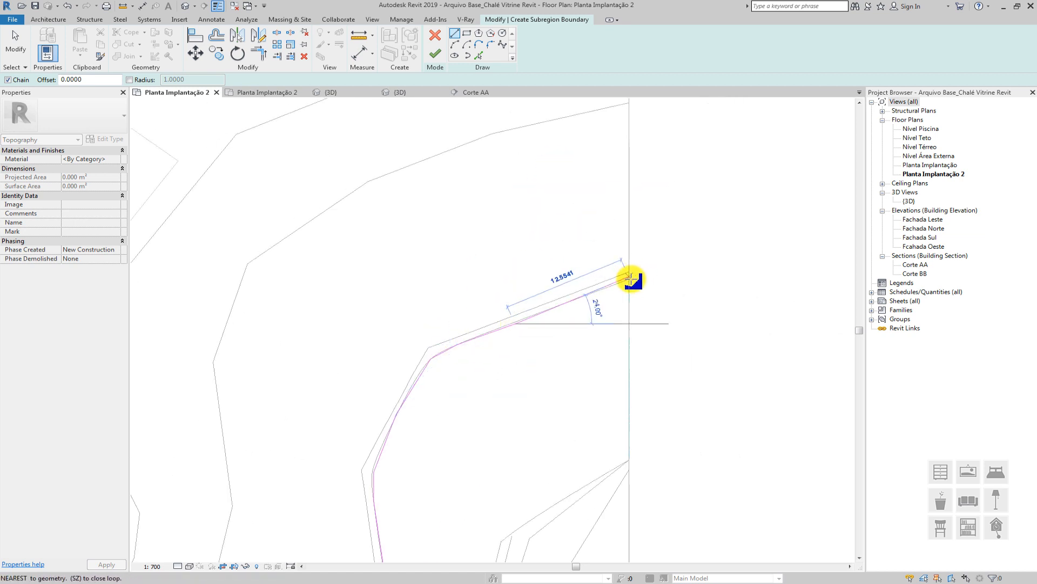
left_click(629, 279)
Run the boundary down the site's east edge and trace the opposite bank southwest to its lower corner
left_click(629, 460)
middle_click_drag(619, 478, 593, 187)
scroll(591, 186, "up", 1)
left_click(489, 244)
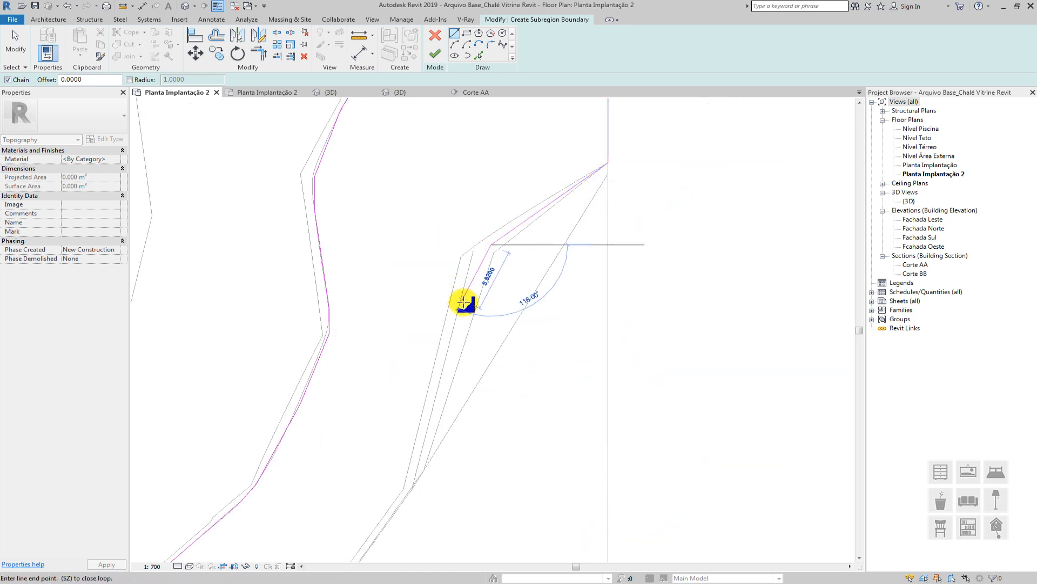
left_click(463, 301)
left_click(409, 488)
middle_click_drag(409, 487, 592, 110)
left_click(499, 246)
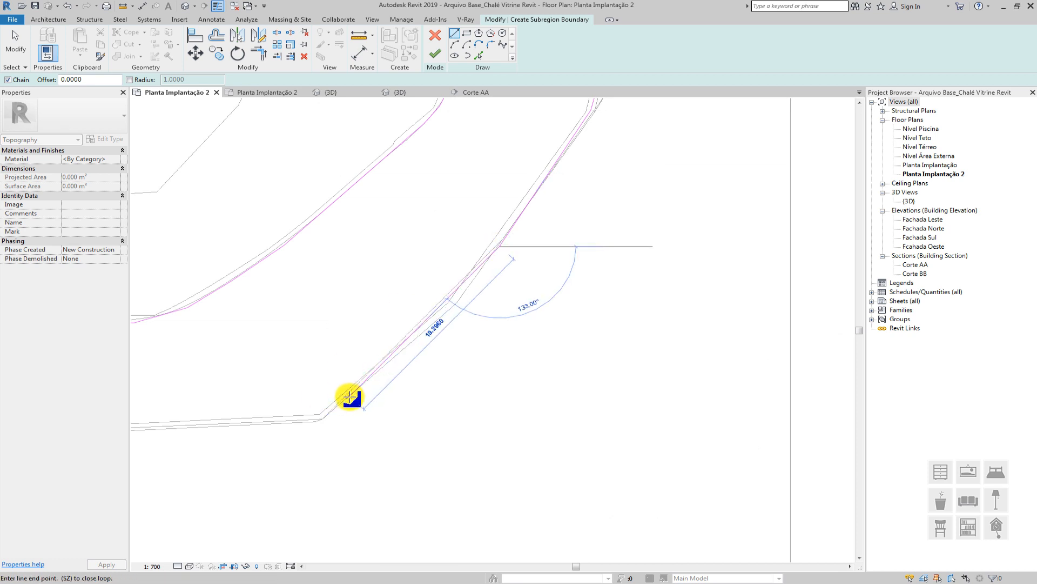
scroll(345, 399, "up", 2)
left_click(288, 446)
Continue along the opposite bank westward and down to the site's south edge
scroll(288, 446, "down", 2)
middle_click_drag(288, 446, 683, 269)
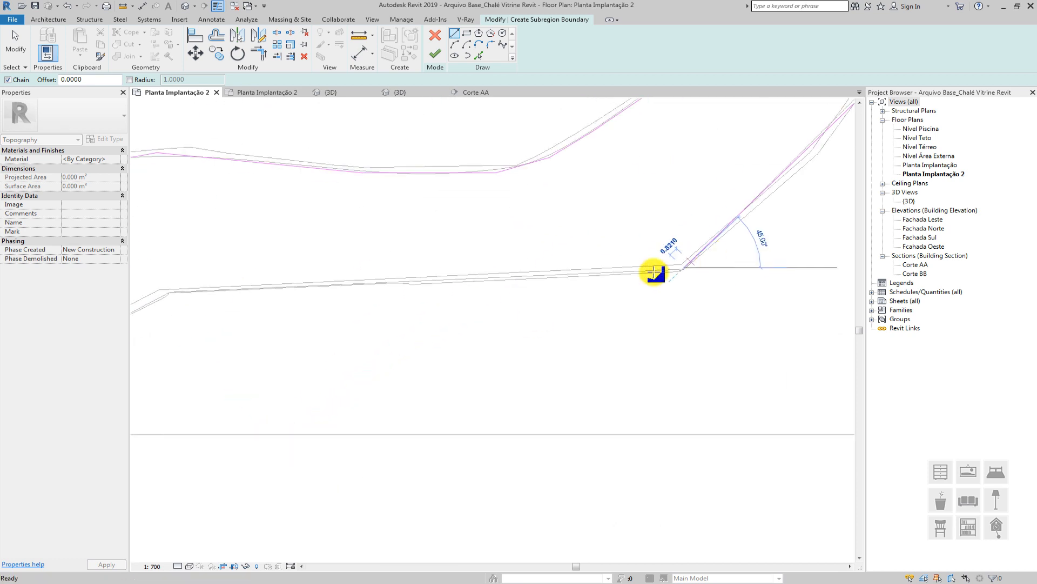
left_click(168, 288)
middle_click_drag(168, 288, 619, 185)
left_click(493, 256)
left_click(334, 331)
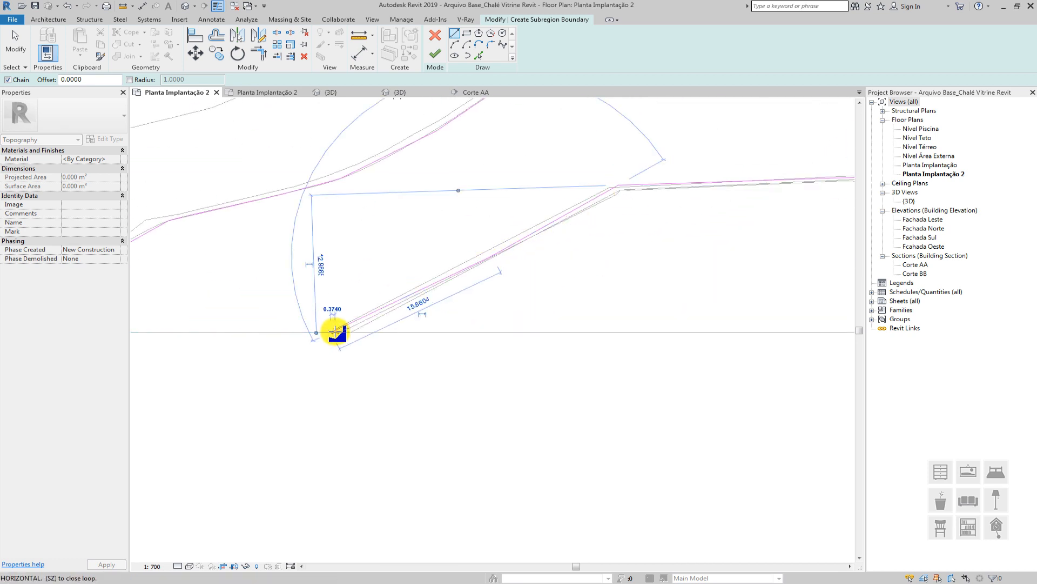
Close the river boundary along the site's south edge with a horizontal line about 31.63 m long back to the northern bank
scroll(273, 341, "up", 2)
middle_click_drag(273, 341, 441, 250)
scroll(441, 250, "down", 3)
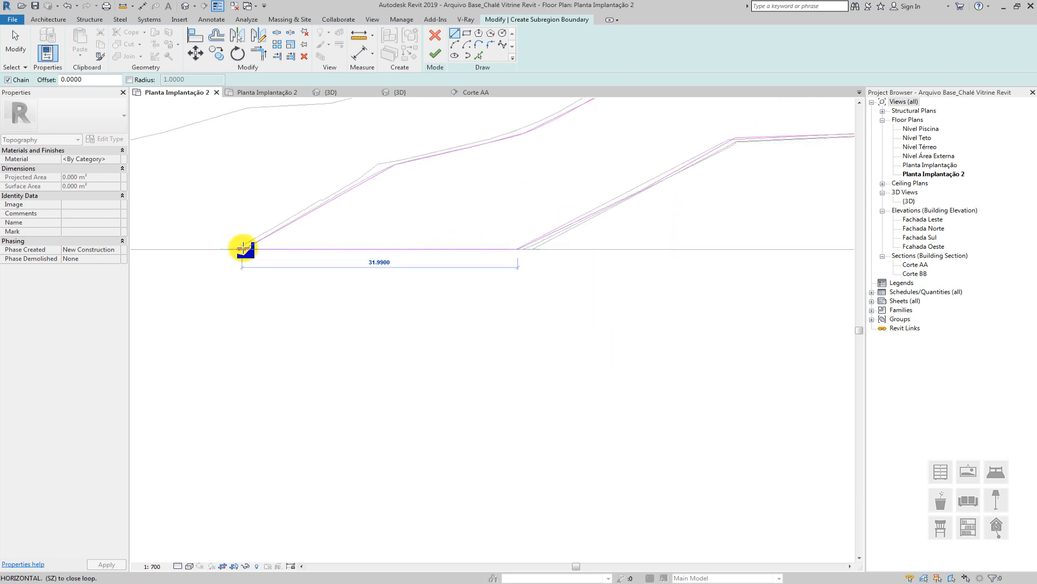
key("Tab")
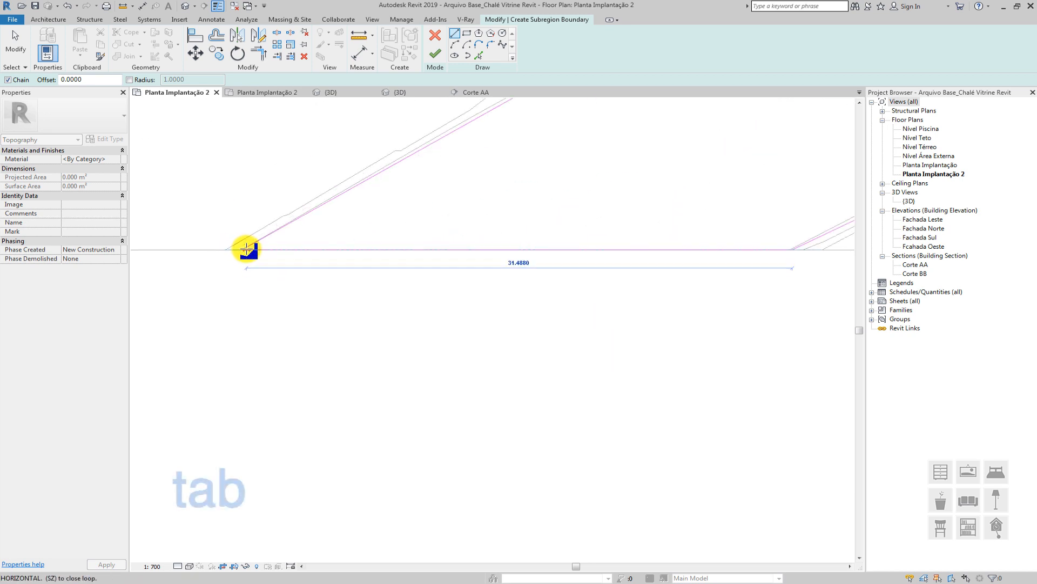
scroll(246, 250, "up", 2)
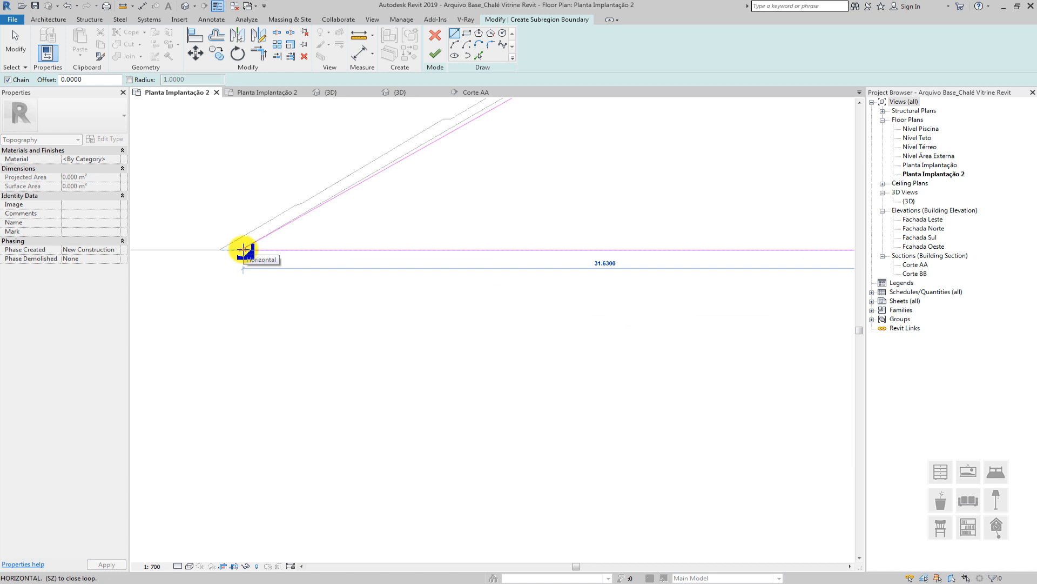
left_click(243, 249)
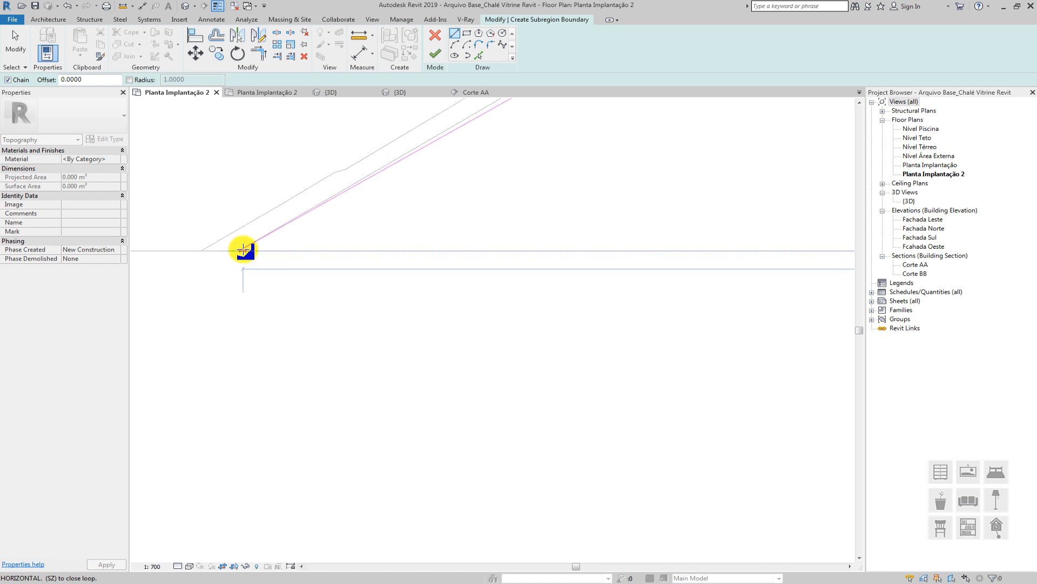
key("Escape")
key("Escape")
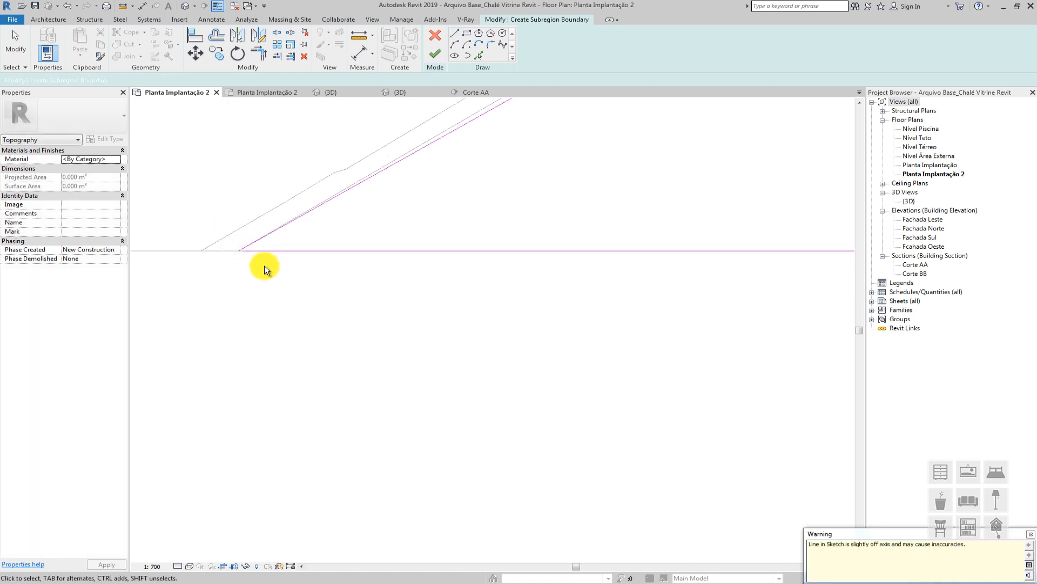
left_click(1031, 537)
scroll(181, 236, "down", 3)
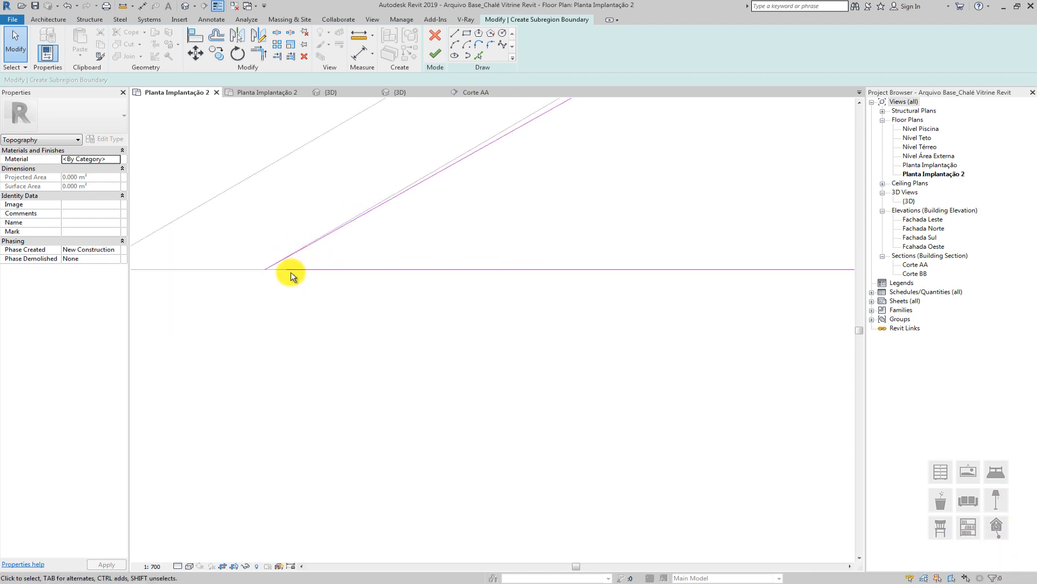
Trim the south-edge line and the northern bank line into a clean corner with Trim/Extend to Corner
left_click(290, 270)
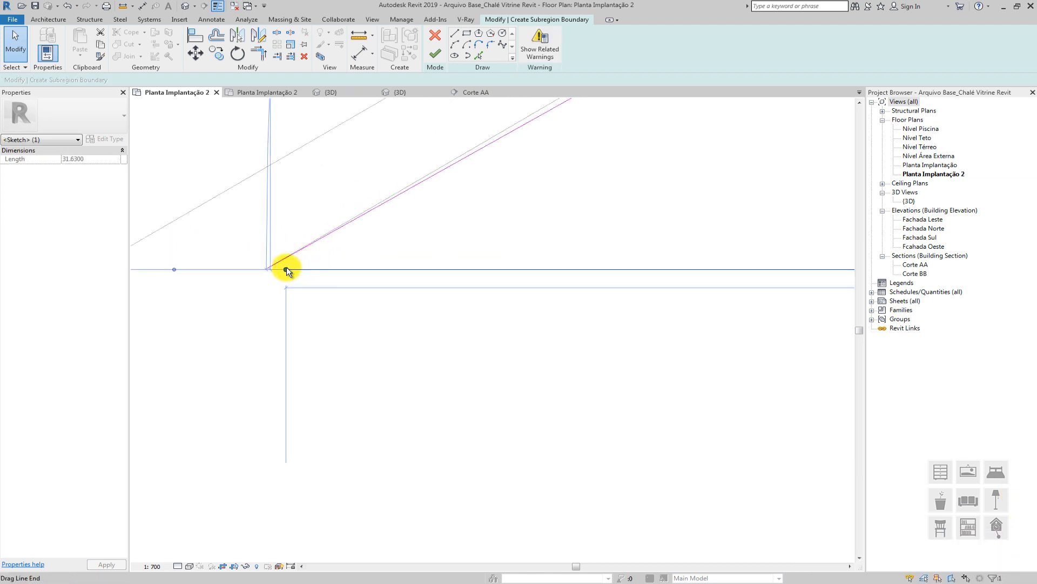
left_click(258, 52)
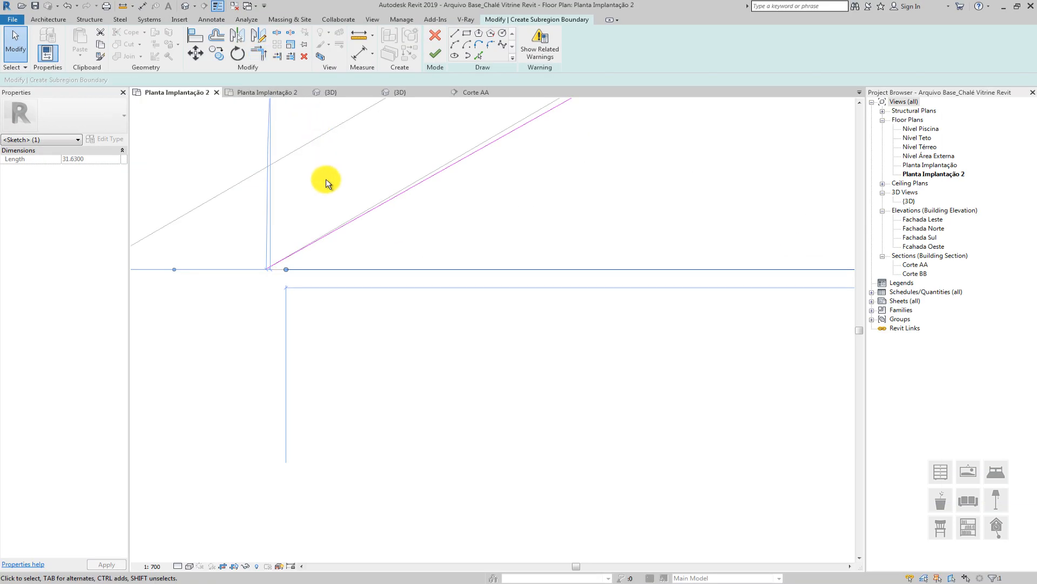
key("t")
key("r")
left_click(308, 244)
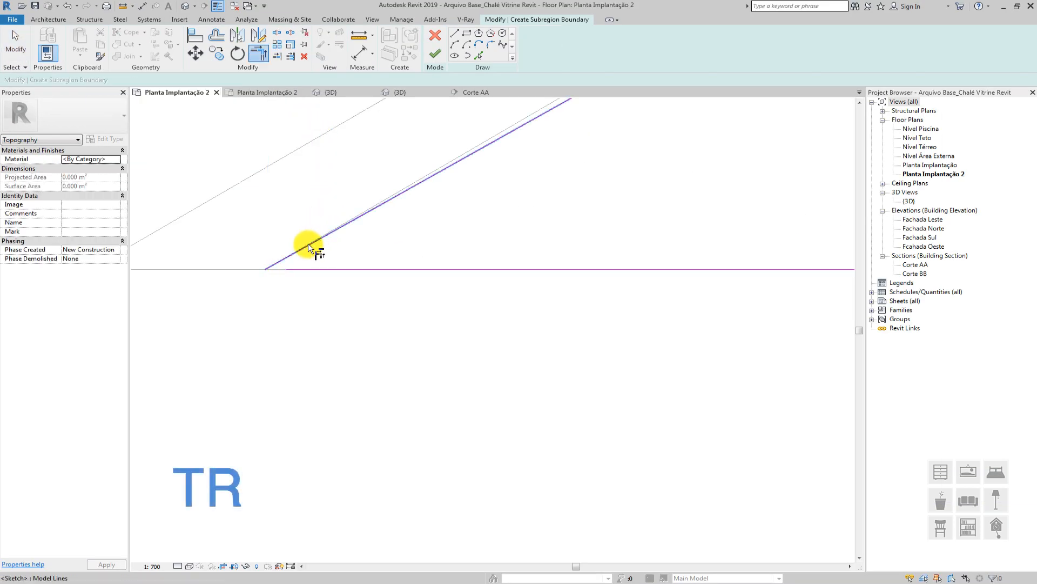
left_click(296, 270)
scroll(285, 260, "up", 3)
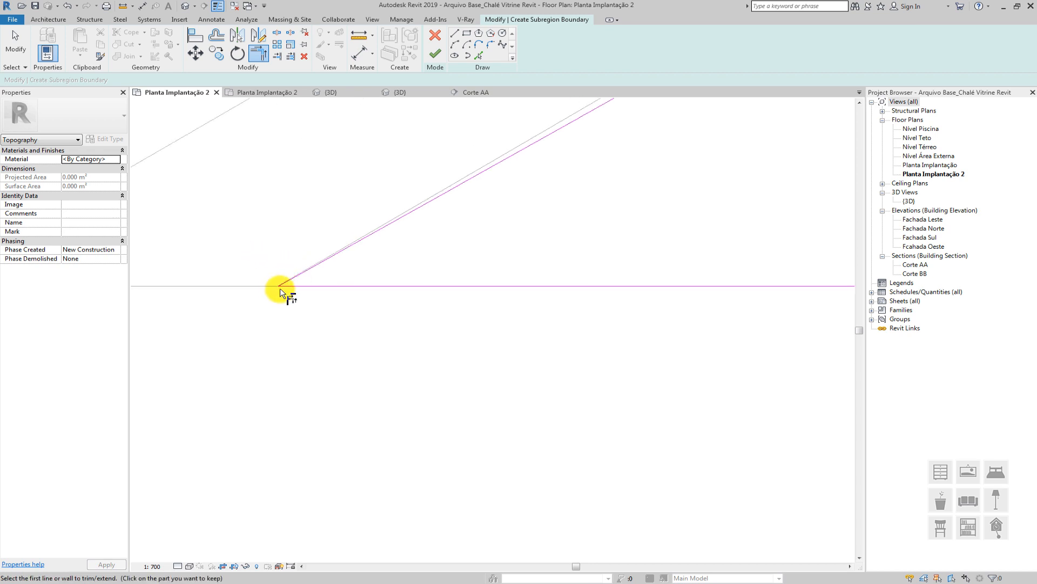
scroll(280, 287, "down", 5)
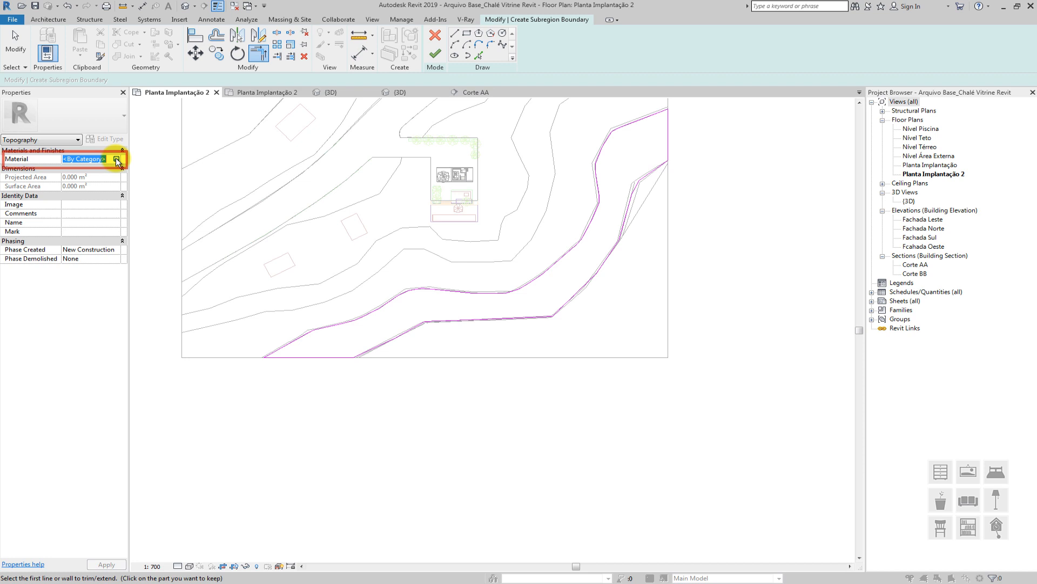
Search the project materials for Water and assign that material to the river subregion
left_click(117, 160)
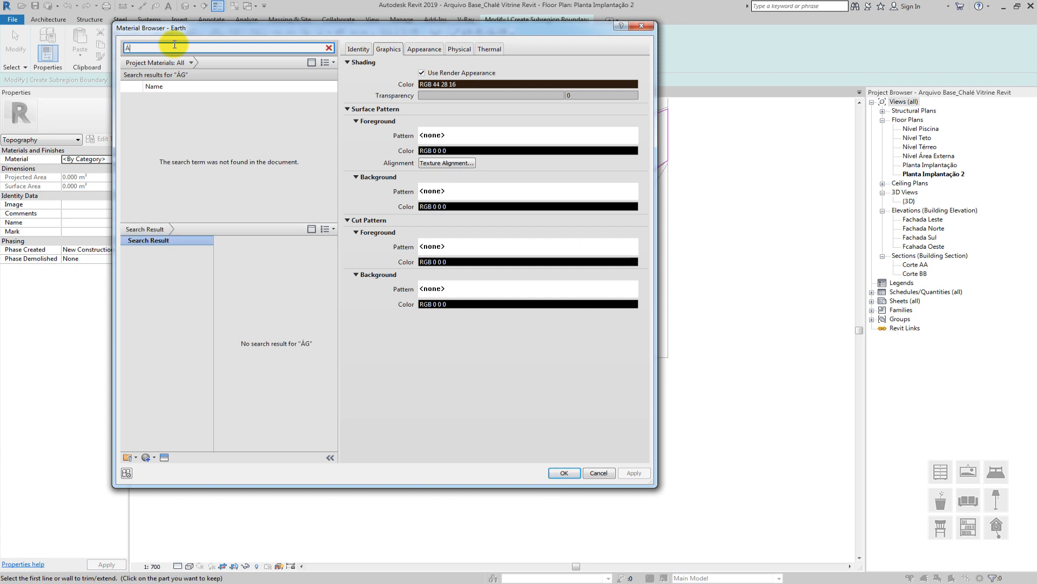
type("g")
key("BackSpace")
key("BackSpace")
key("BackSpace")
key("BackSpace")
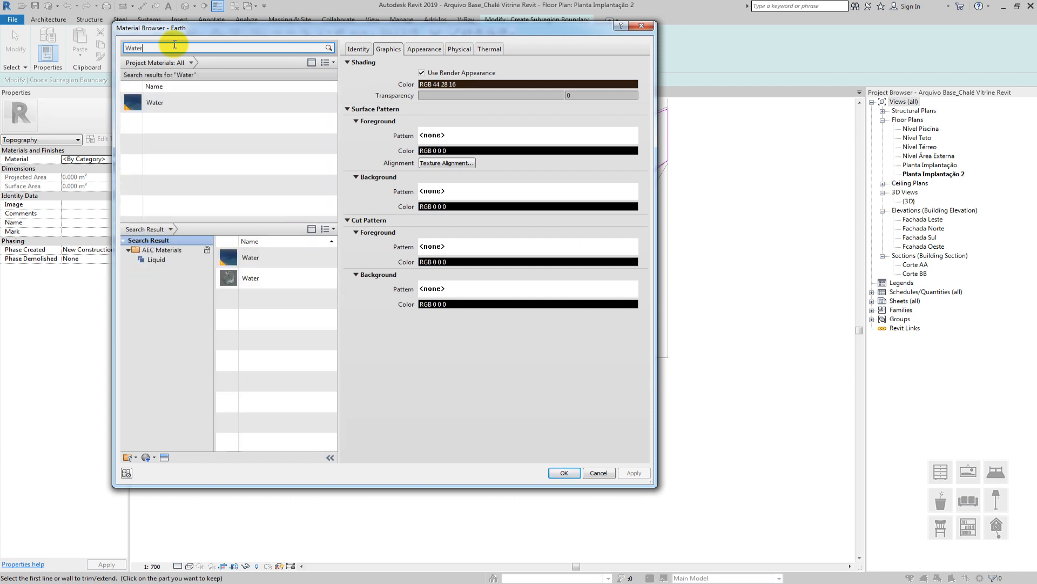
left_click(163, 102)
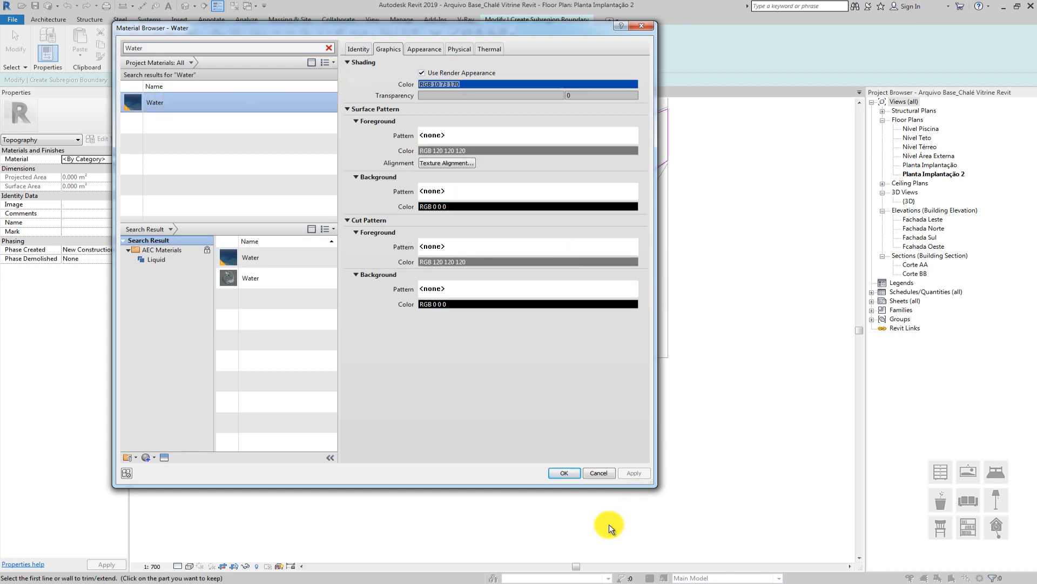
left_click(563, 477)
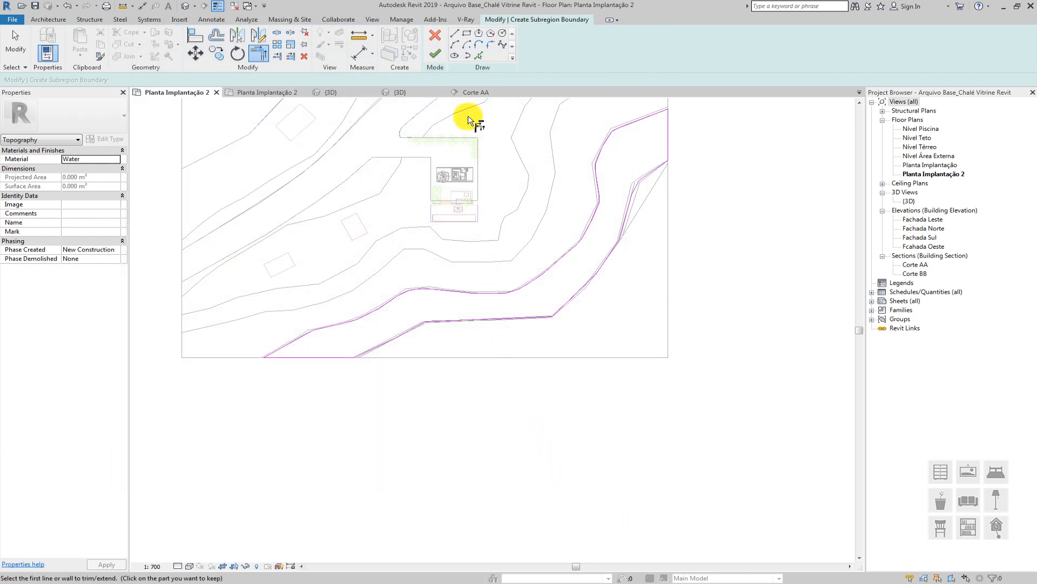
Finish the river subregion sketch and inspect the river in the 3D view
left_click(436, 54)
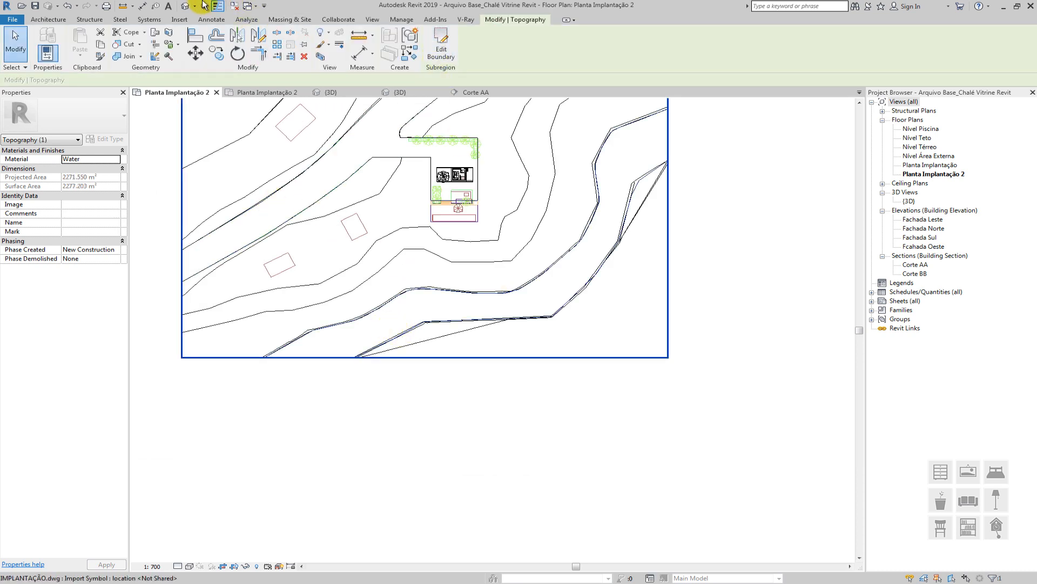
left_click(185, 8)
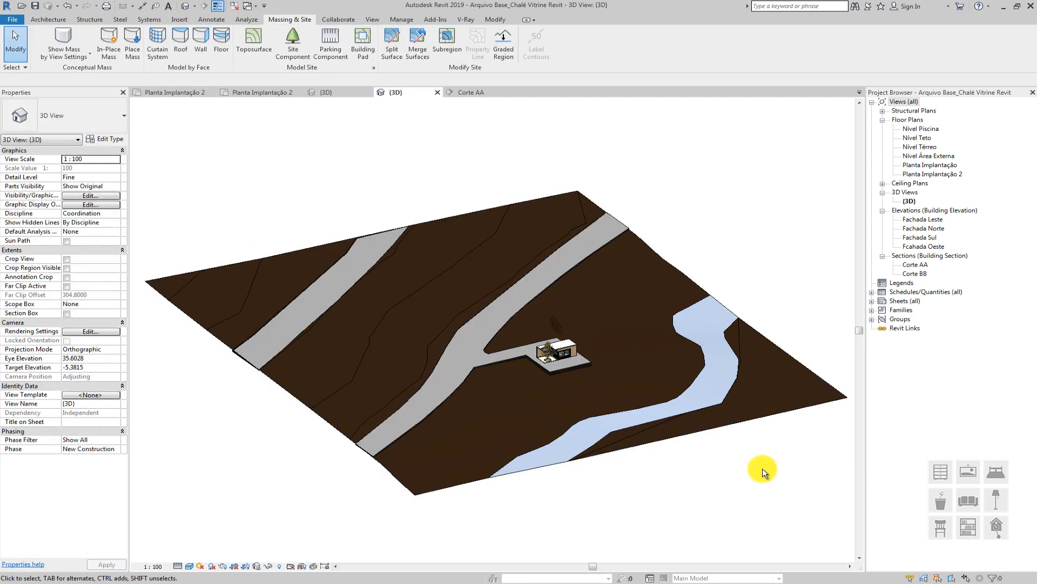
scroll(713, 416, "up", 3)
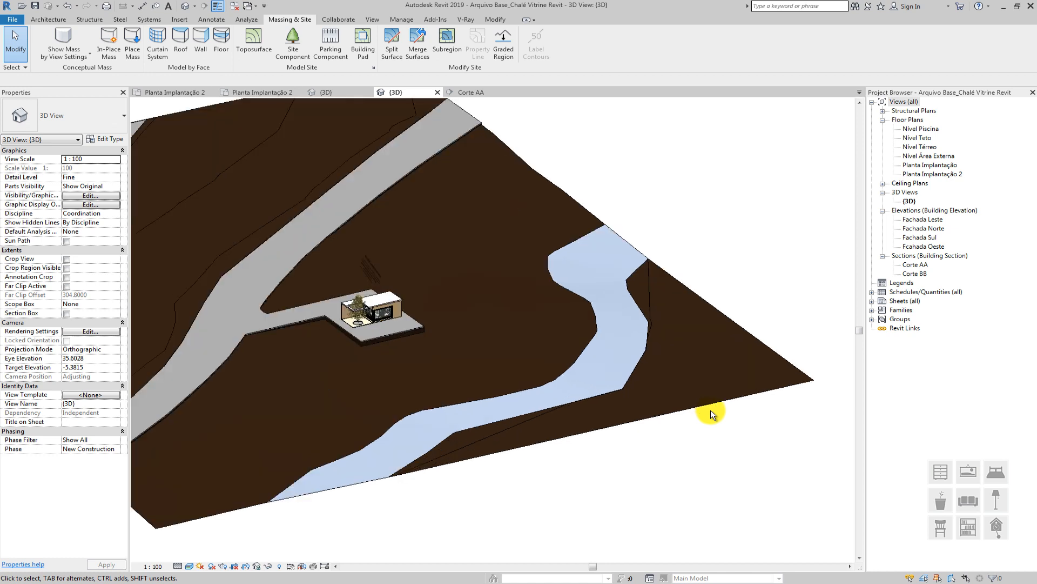
middle_click_drag(695, 410, 582, 359, "shift")
scroll(507, 377, "up", 2)
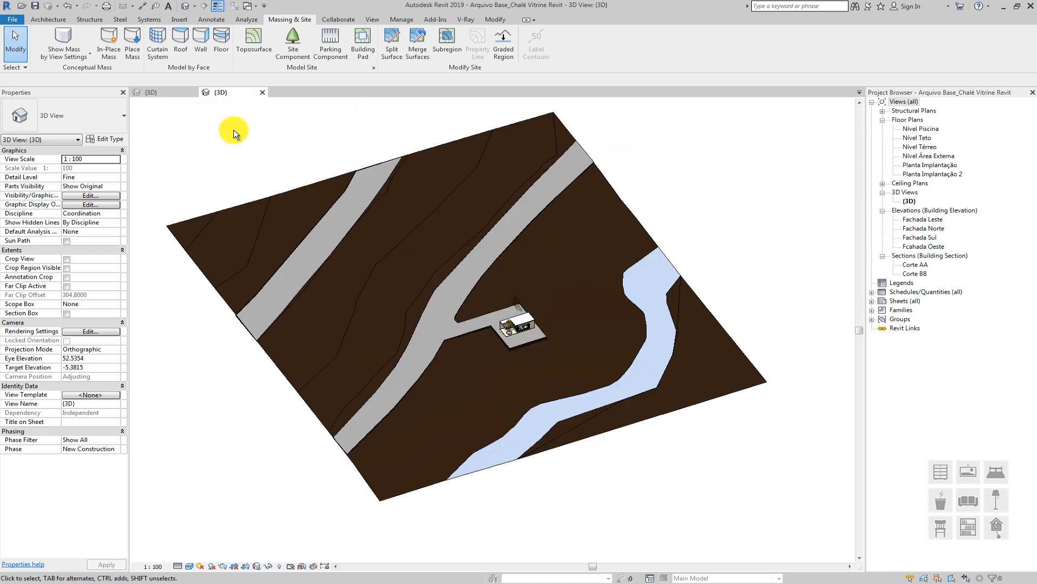
In the Planta Implantação 2 plan, start a building pad and sketch a rectangle about 16.52 by 8.18 m around the pool terrace
double_click(932, 173)
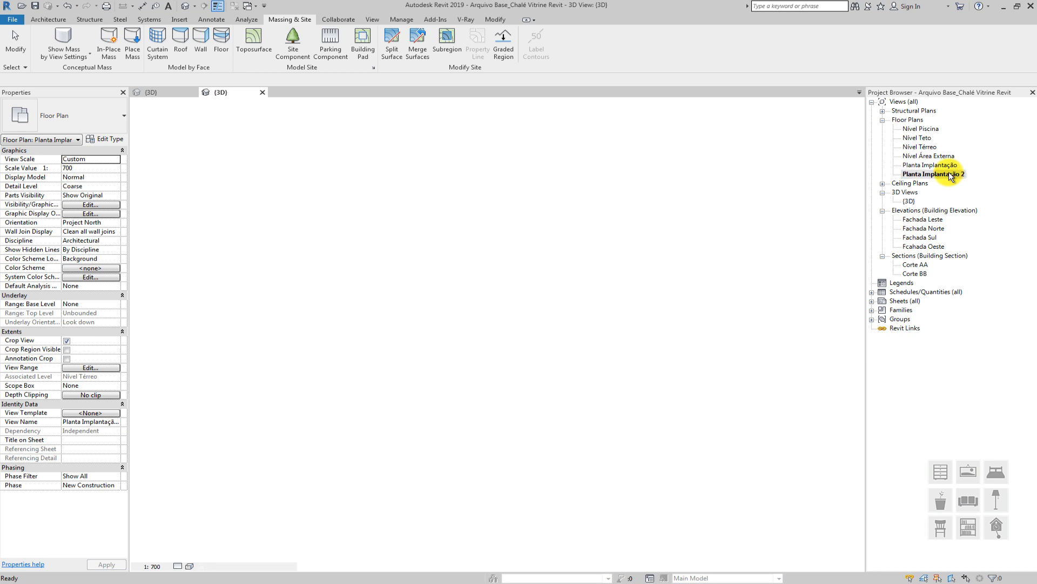
middle_click_drag(470, 317, 535, 297)
scroll(485, 314, "up", 2)
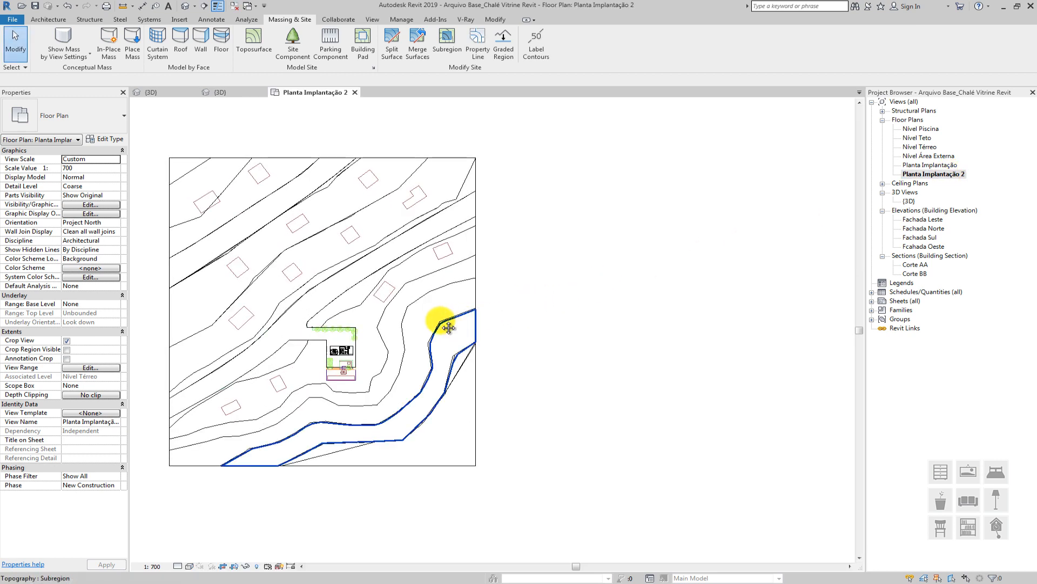
middle_click_drag(446, 326, 529, 332)
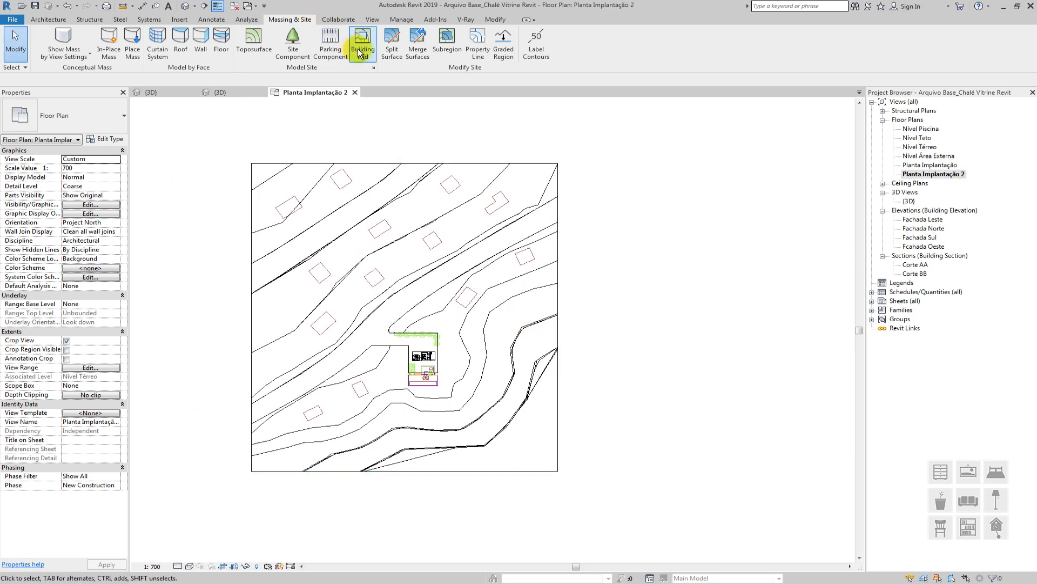
left_click(365, 54)
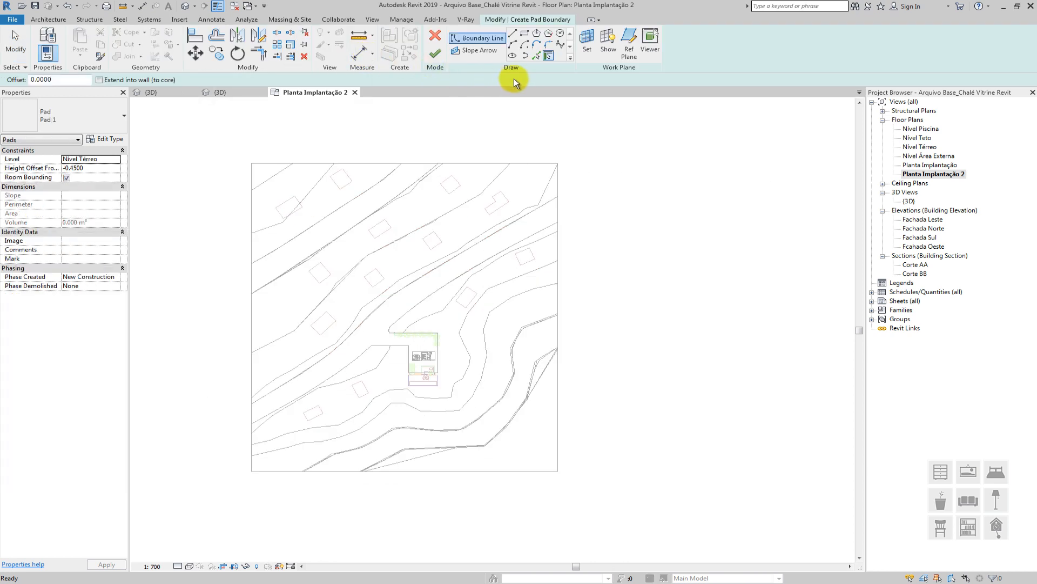
left_click(524, 34)
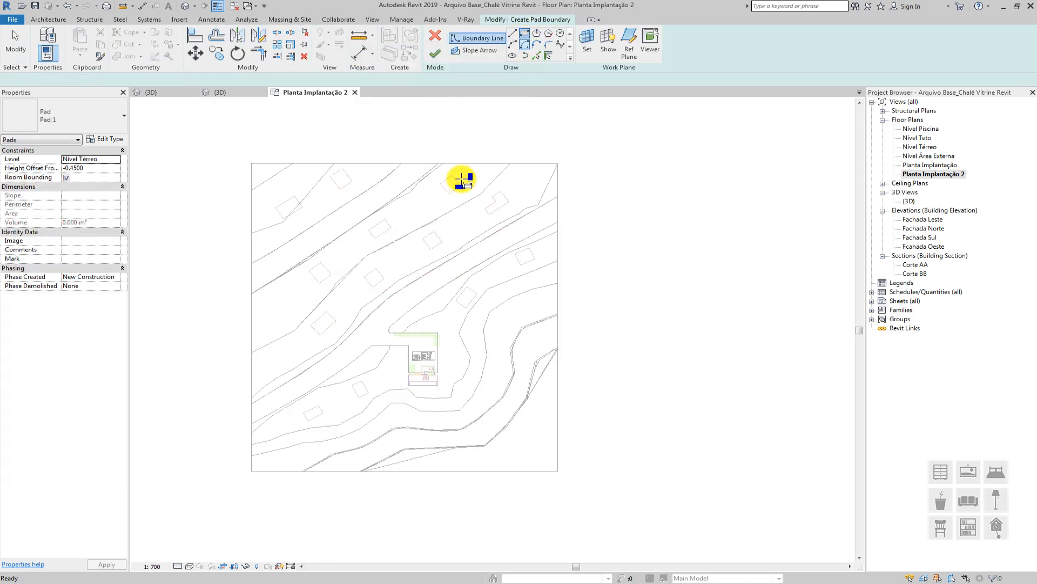
scroll(417, 394, "up", 8)
left_click(395, 411)
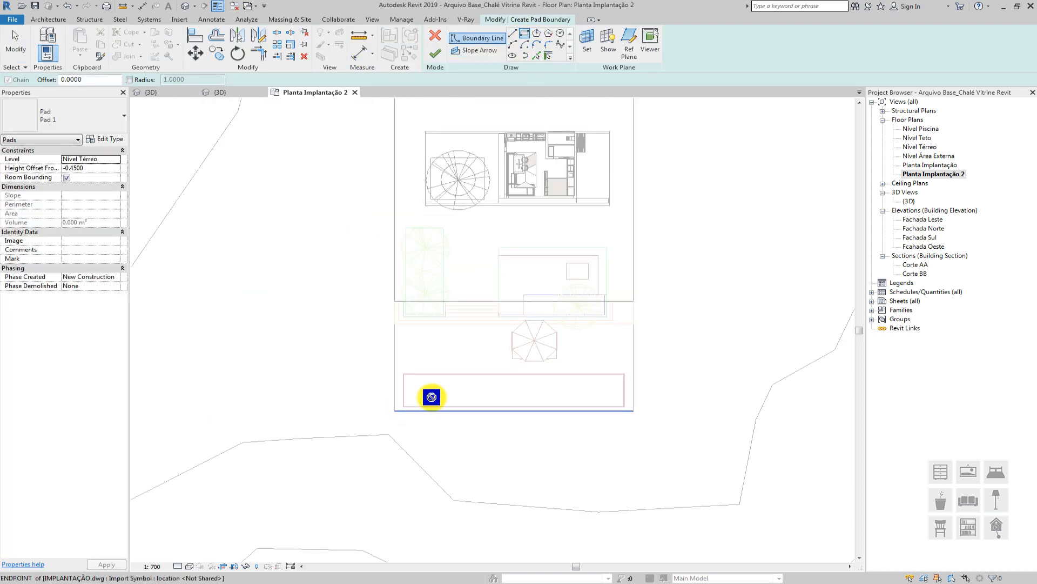
scroll(568, 321, "up", 3)
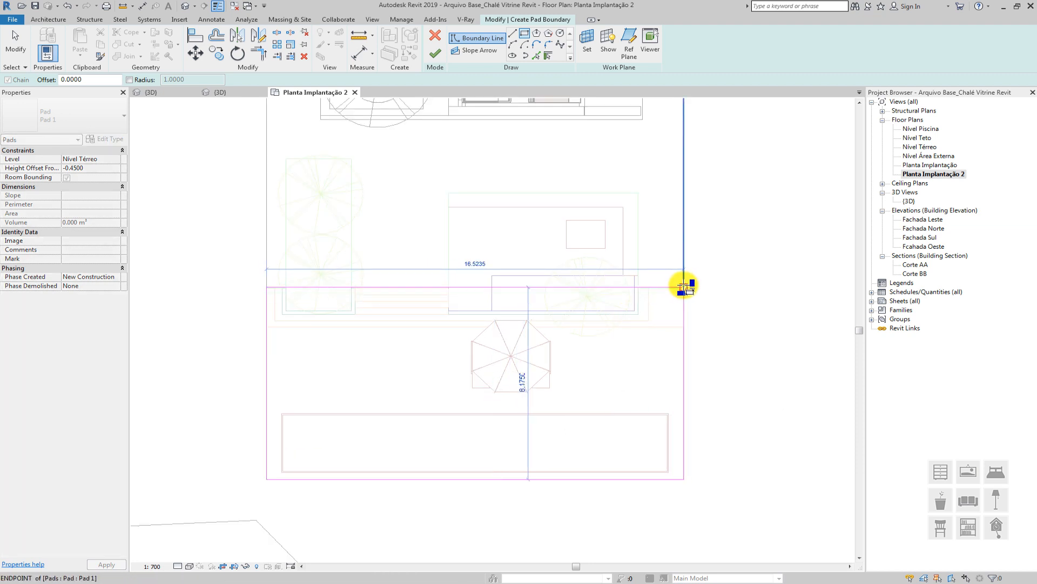
left_click(684, 287)
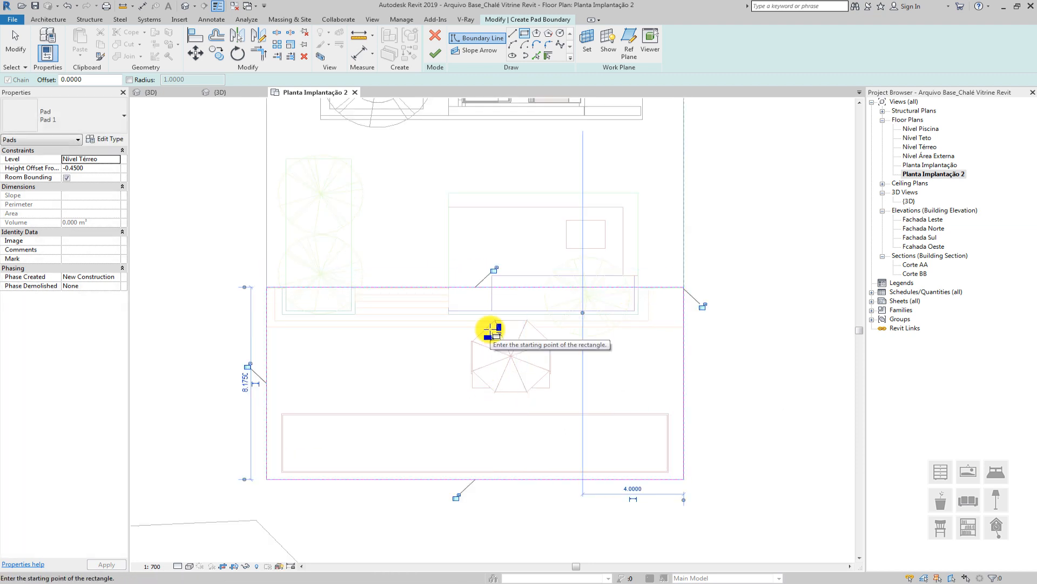
Set the pool pad's level to Nível Piscina with a height offset of -1.15 and finish the pad
left_click(119, 159)
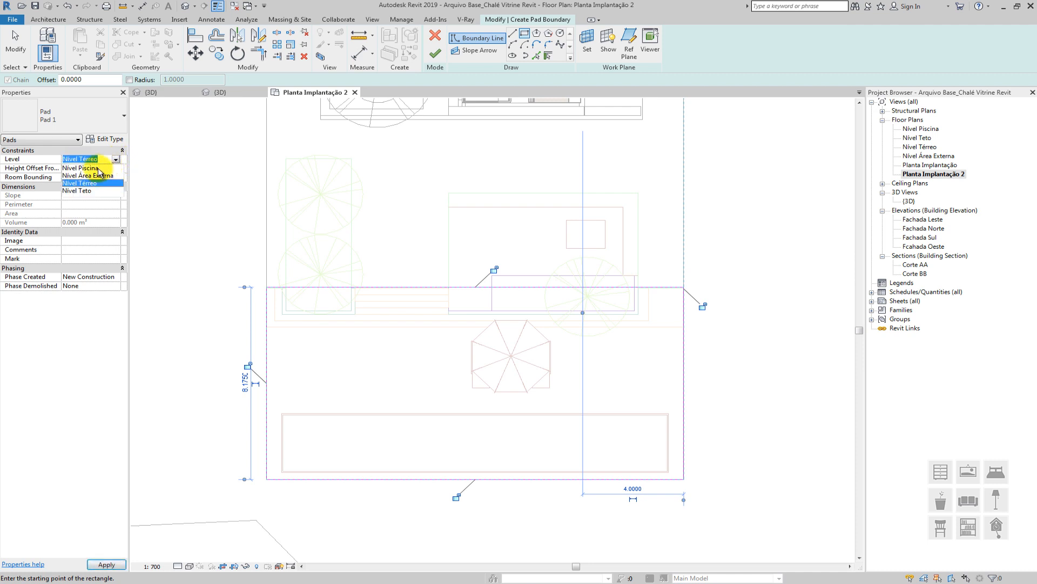
left_click(81, 168)
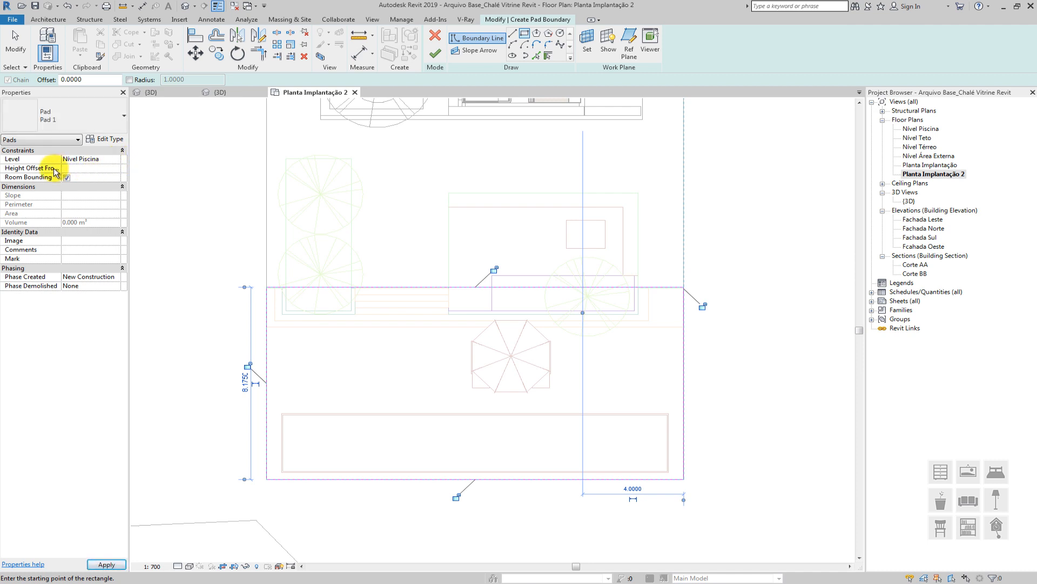
type("-1.1500")
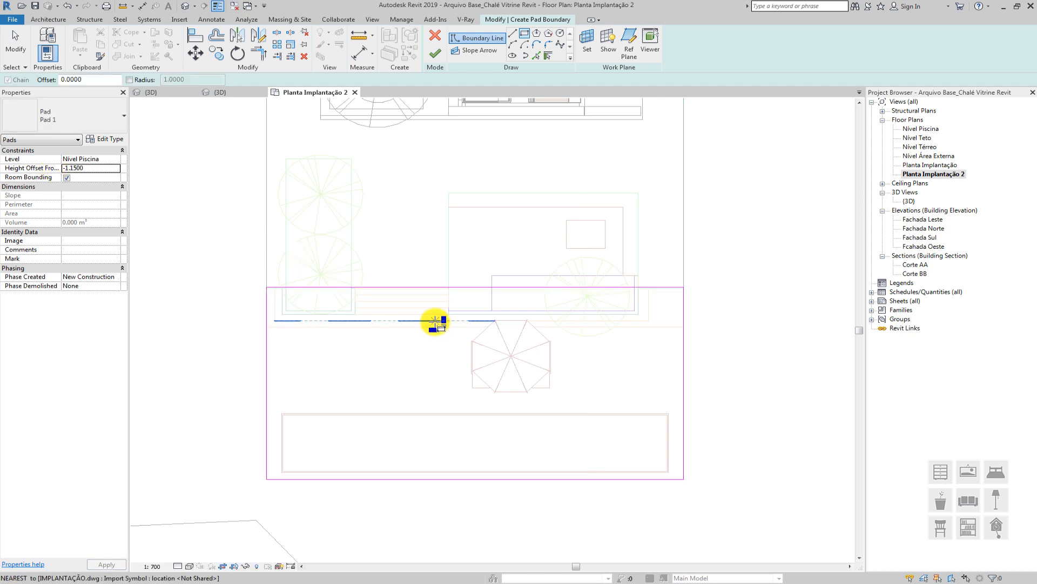
left_click(441, 52)
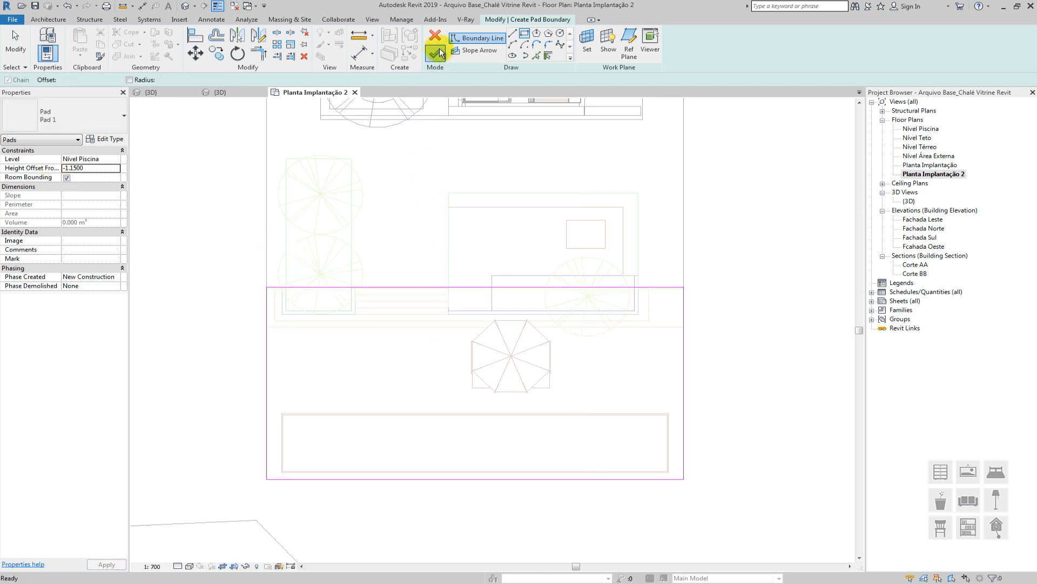
Examine the pool pad in the 3D view from several angles, checking how it sits against the chalet plot and terrain
left_click(186, 6)
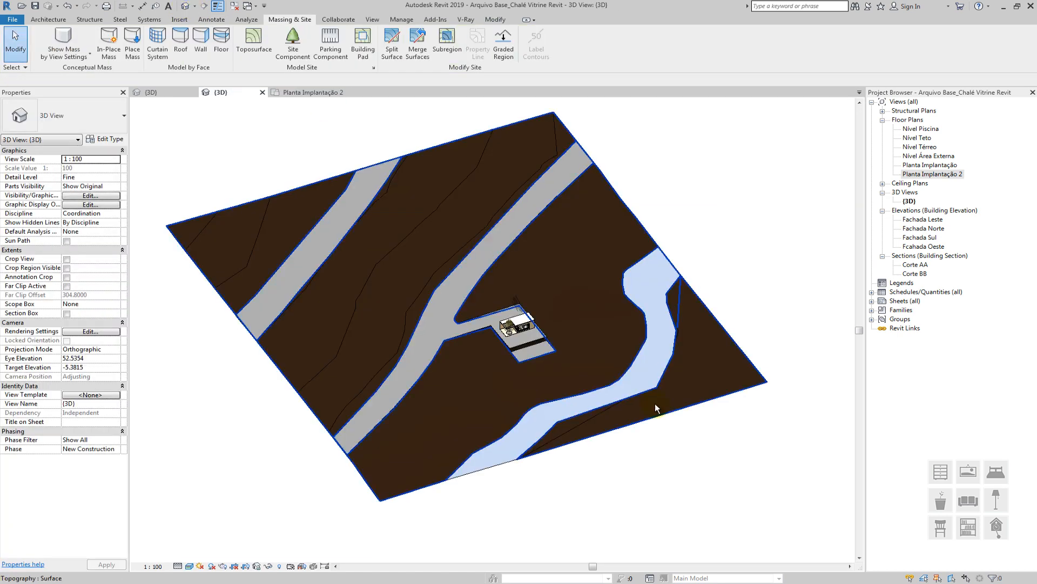
scroll(517, 355, "up", 5)
middle_click_drag(517, 351, 492, 241, "shift")
middle_click_drag(493, 241, 532, 348)
left_click(529, 307)
middle_click_drag(529, 306, 551, 265, "shift")
middle_click_drag(487, 304, 461, 345, "shift")
scroll(481, 283, "down", 4)
scroll(481, 363, "down", 2)
middle_click_drag(529, 379, 593, 433)
middle_click_drag(434, 338, 388, 420, "shift")
middle_click_drag(436, 388, 377, 442)
scroll(385, 433, "up", 1)
scroll(387, 431, "down", 1)
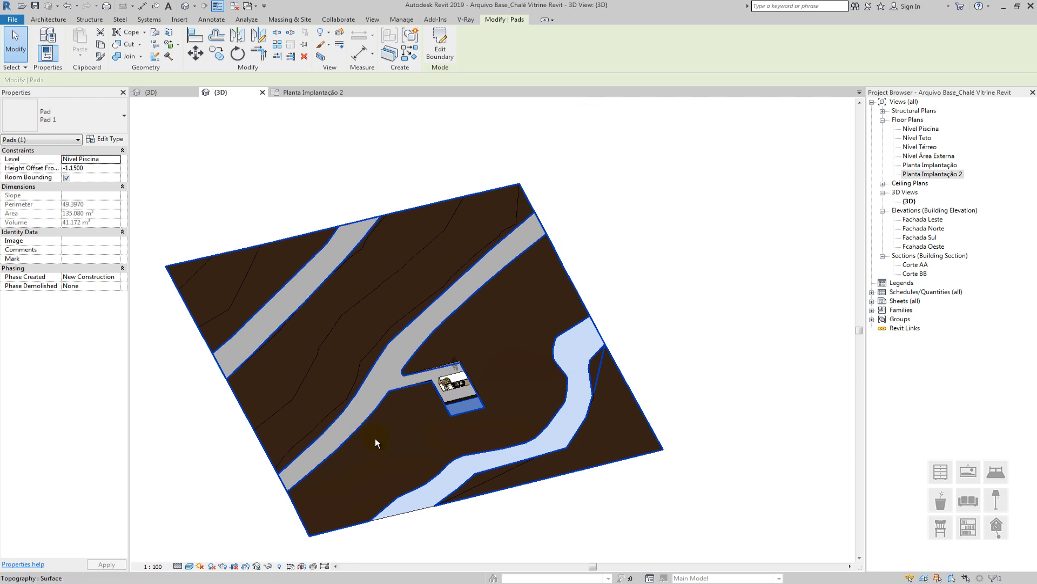
Open the Planta Implantação 2 plan and examine the neighbouring building footprints near the site's upper-left corner
double_click(922, 174)
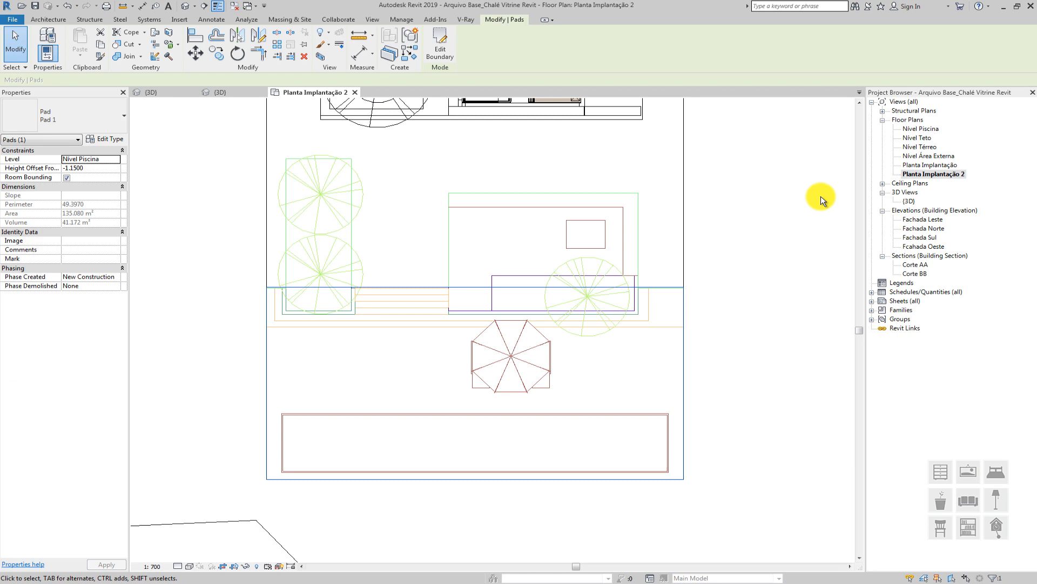
scroll(819, 199, "down", 10)
middle_click_drag(817, 199, 639, 380)
scroll(638, 380, "down", 2)
middle_click_drag(657, 296, 583, 378)
scroll(578, 381, "down", 1)
left_click(392, 218)
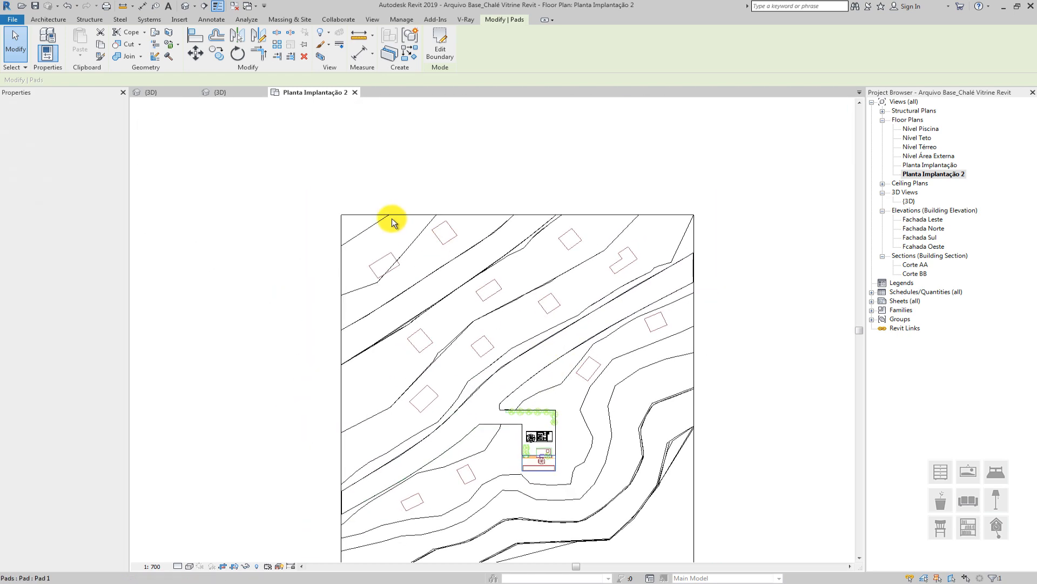
scroll(392, 222, "up", 5)
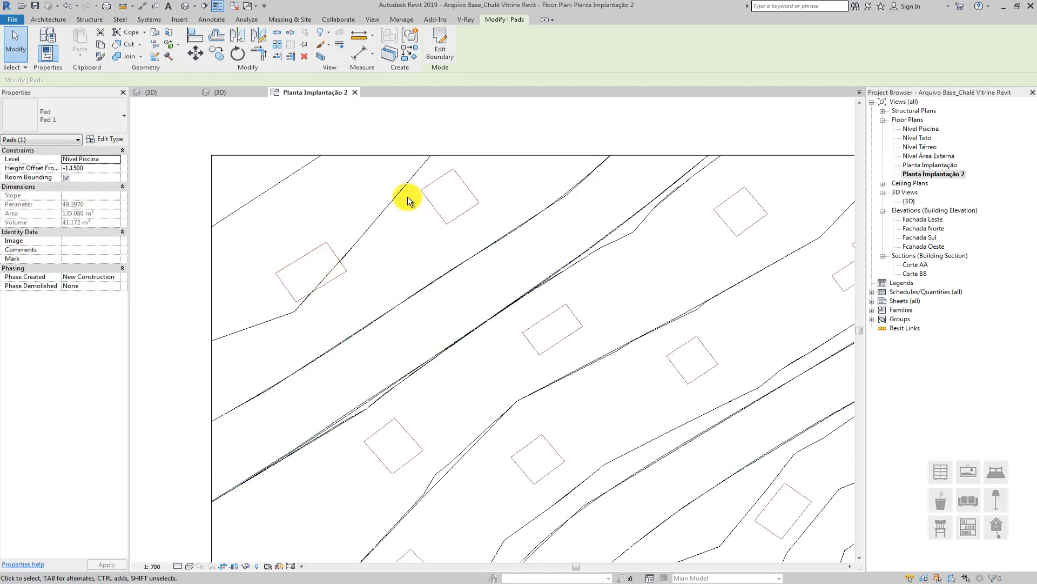
middle_click_drag(445, 215, 398, 220)
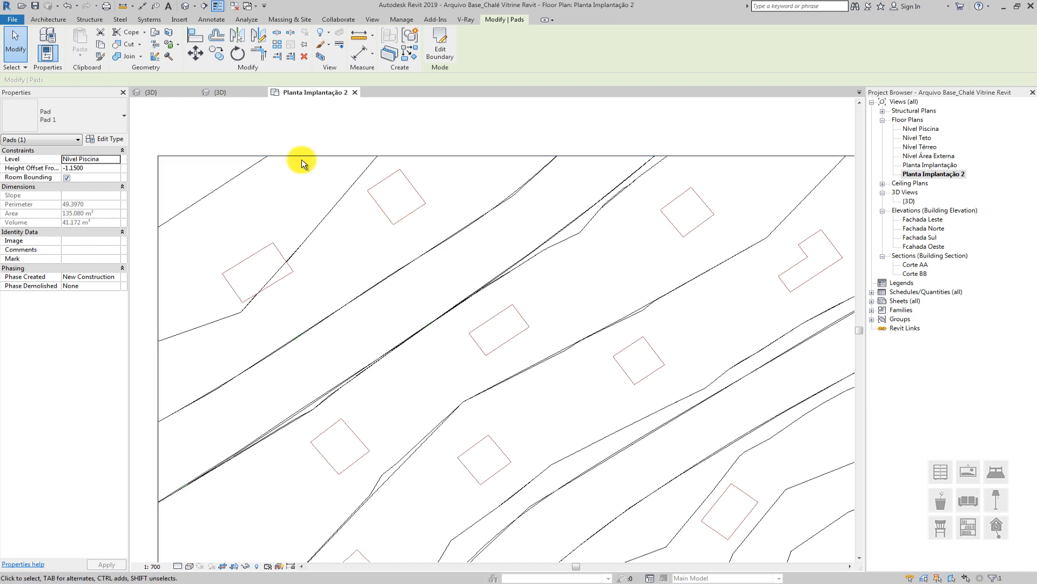
Start an in-place model component in the Site category and name it Prédio Entorno 01
left_click(48, 20)
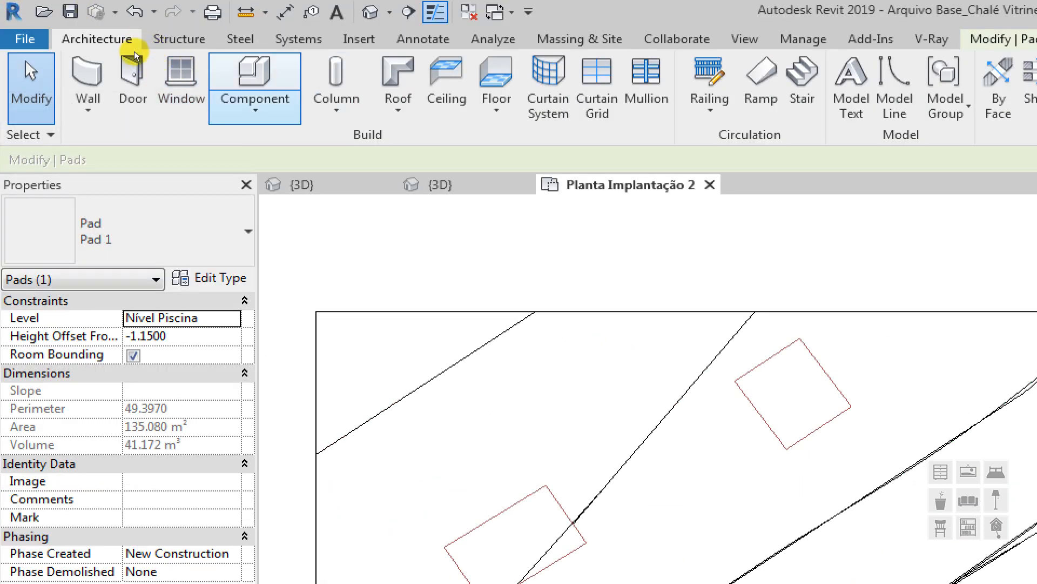
left_click(265, 106)
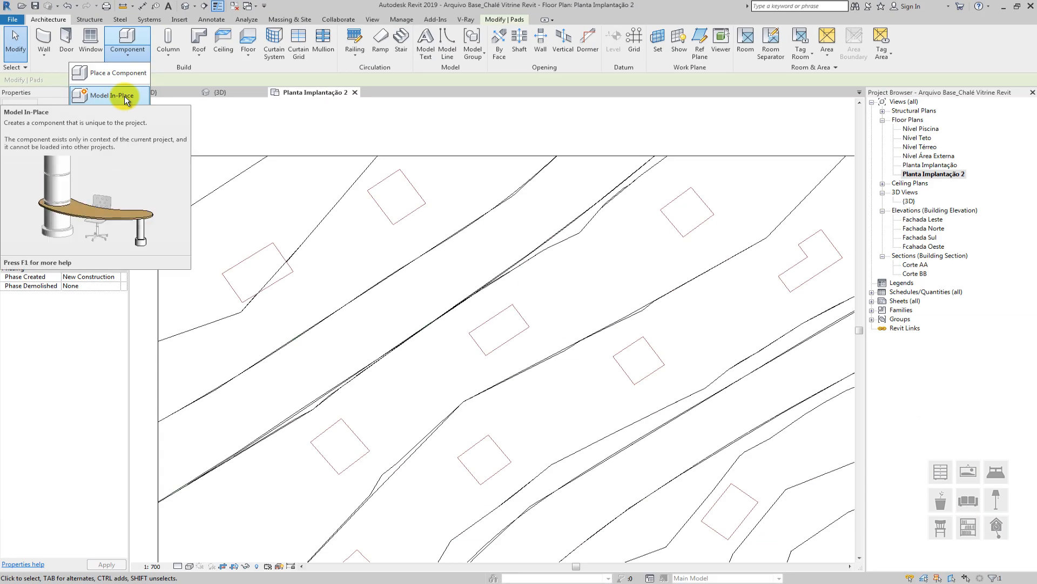
left_click(238, 190)
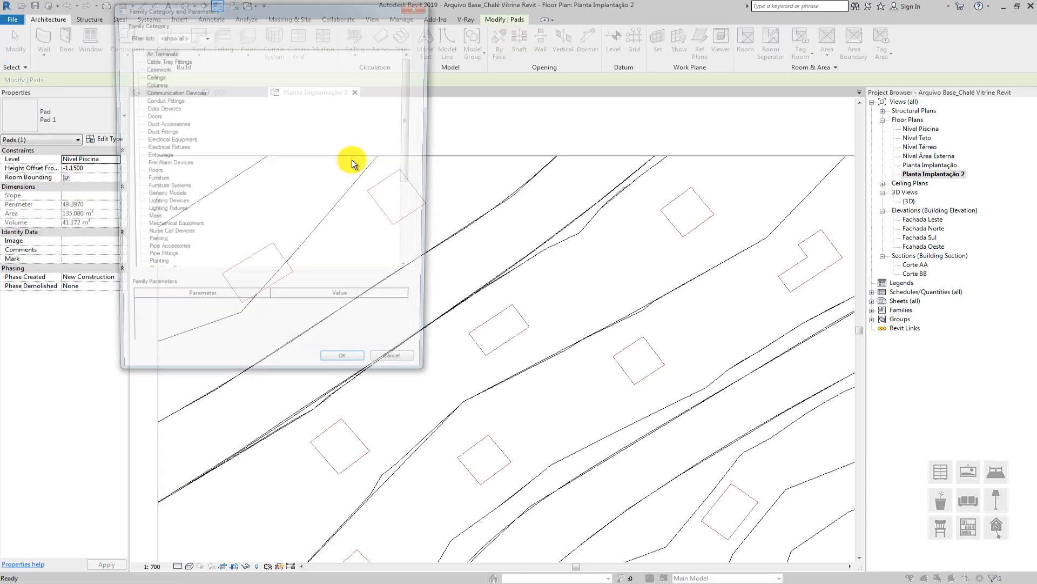
left_click_drag(330, 14, 500, 113)
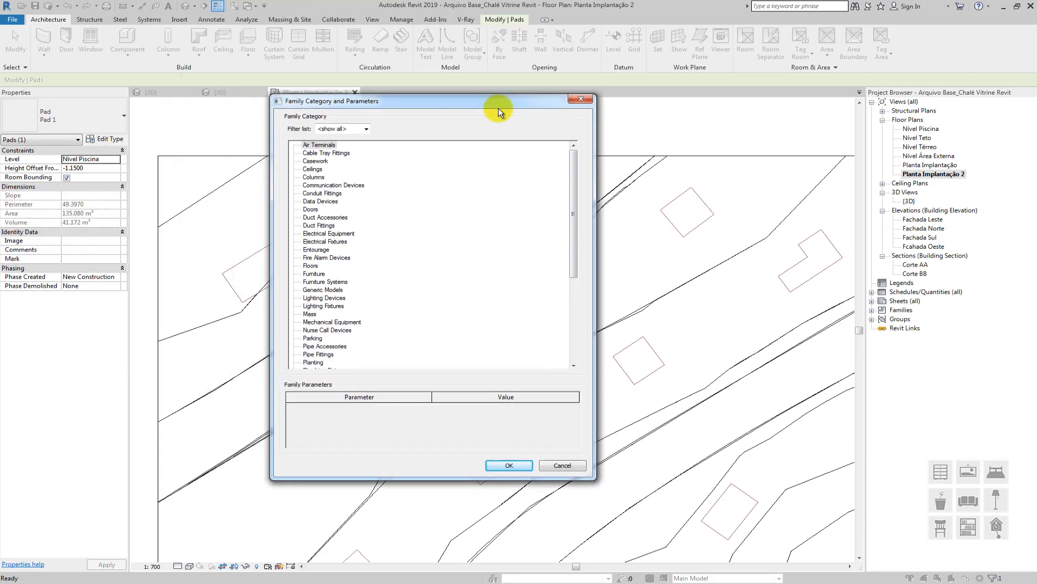
left_click_drag(582, 222, 582, 267)
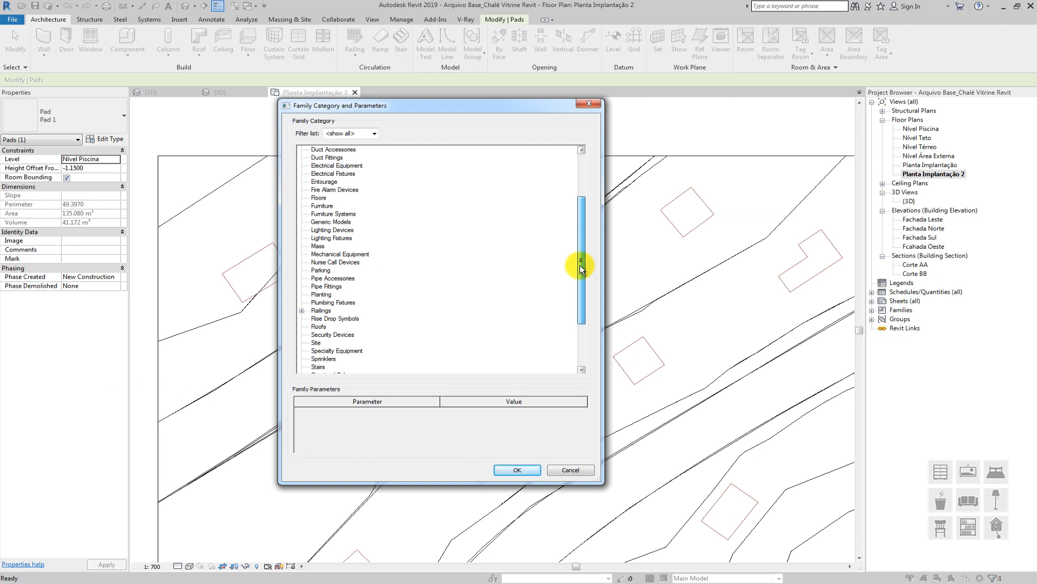
left_click_drag(581, 269, 584, 315)
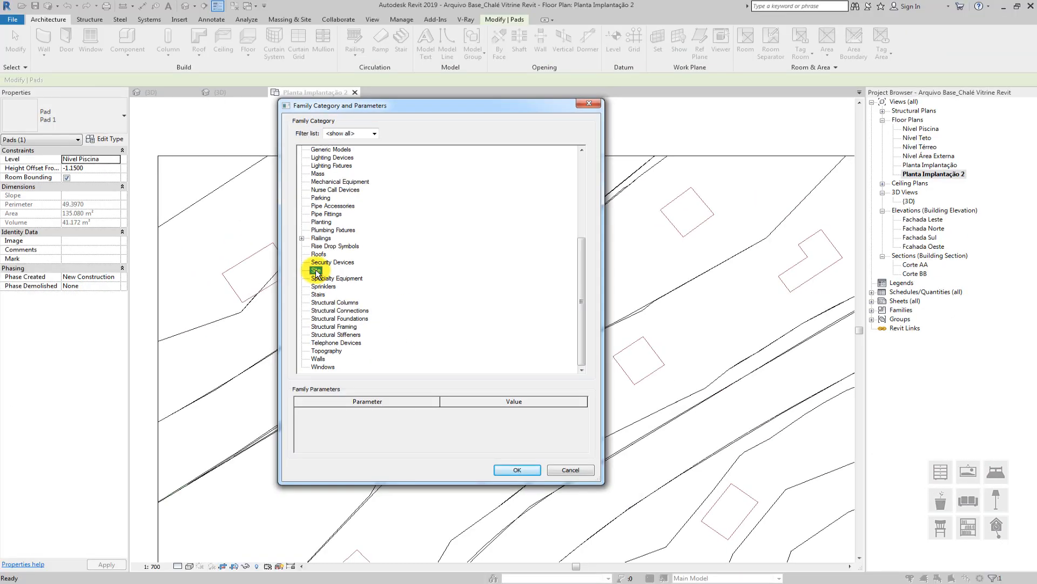
left_click(514, 469)
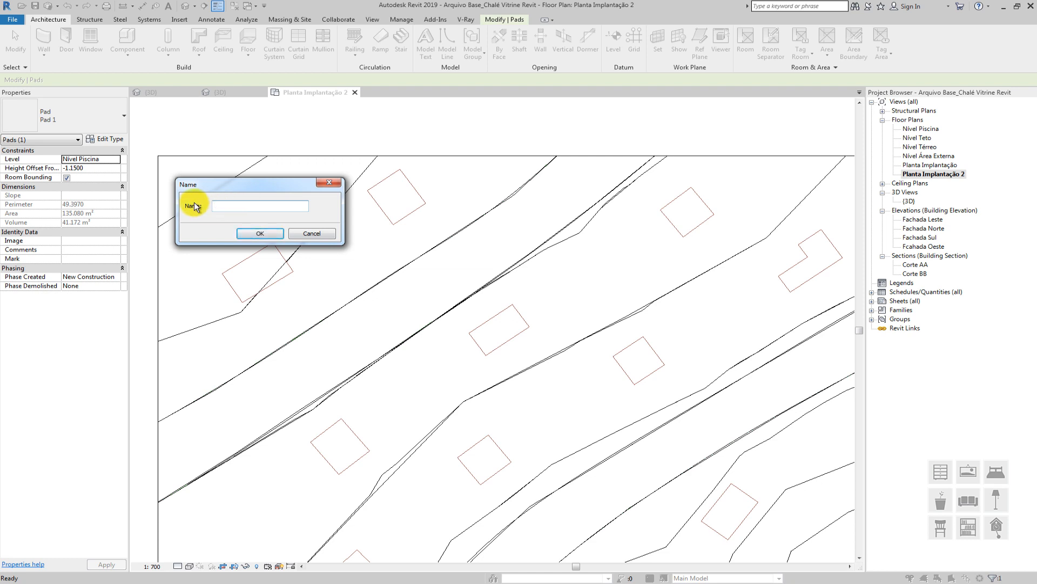
left_click(271, 234)
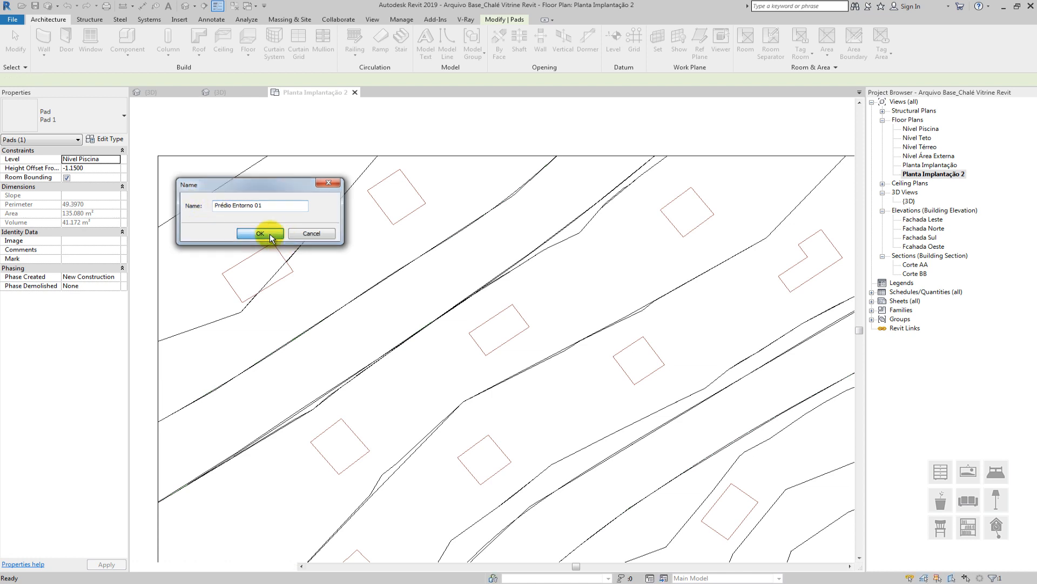
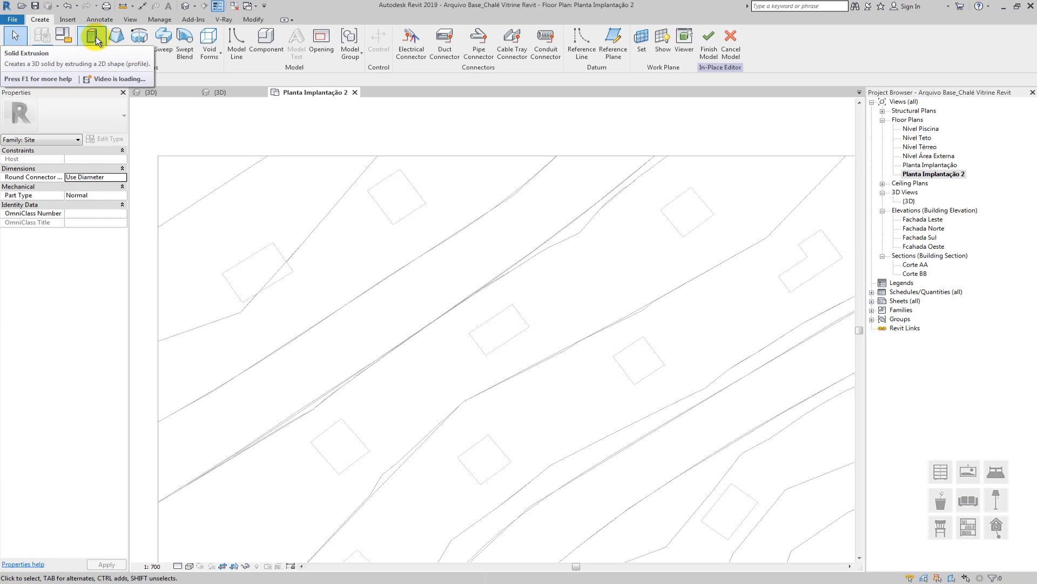
Create a solid extrusion by picking the four outline edges of the rectangular footprint nearest the site's upper-left corner, and finish the sketch
left_click(169, 73)
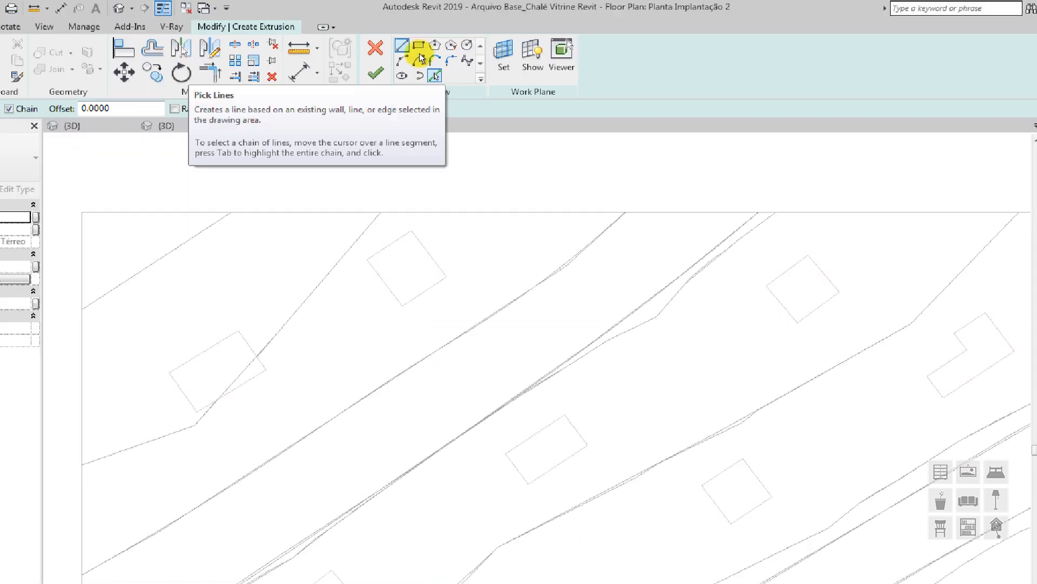
left_click(418, 55)
scroll(343, 189, "up", 3)
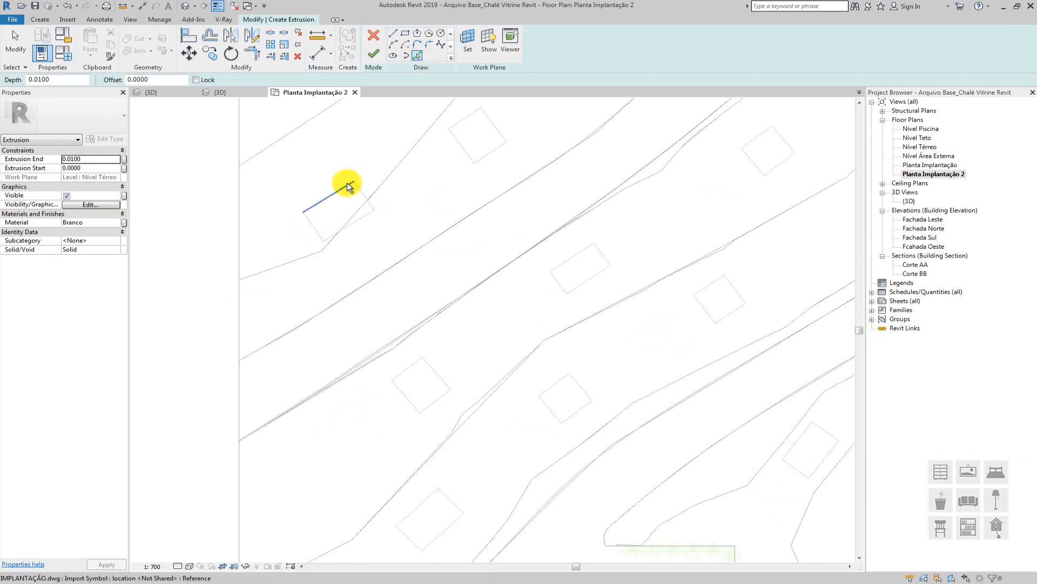
left_click(323, 208)
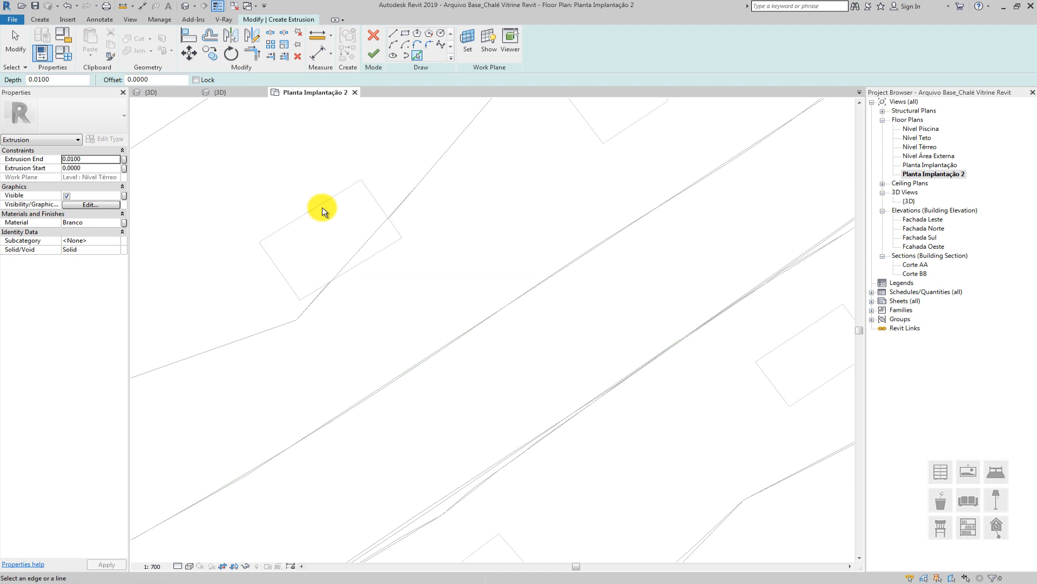
scroll(324, 210, "down", 3)
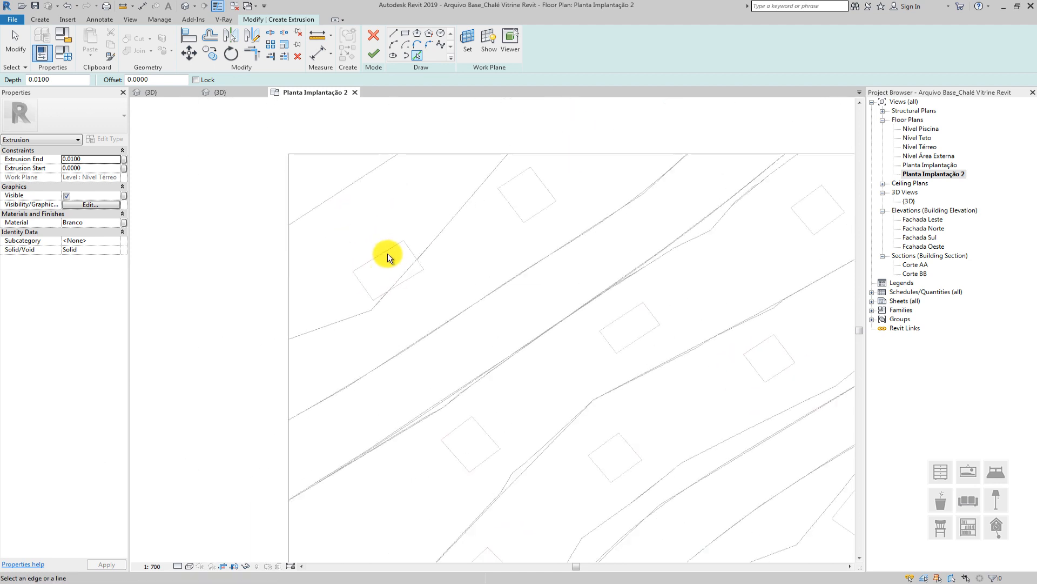
scroll(387, 250, "up", 3)
left_click(436, 252)
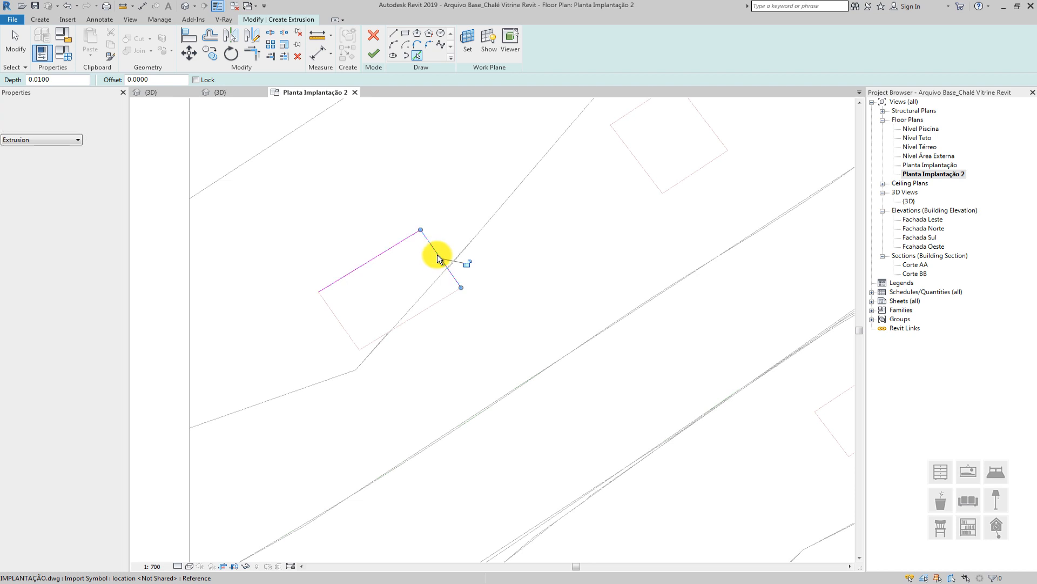
left_click(438, 301)
left_click(339, 318)
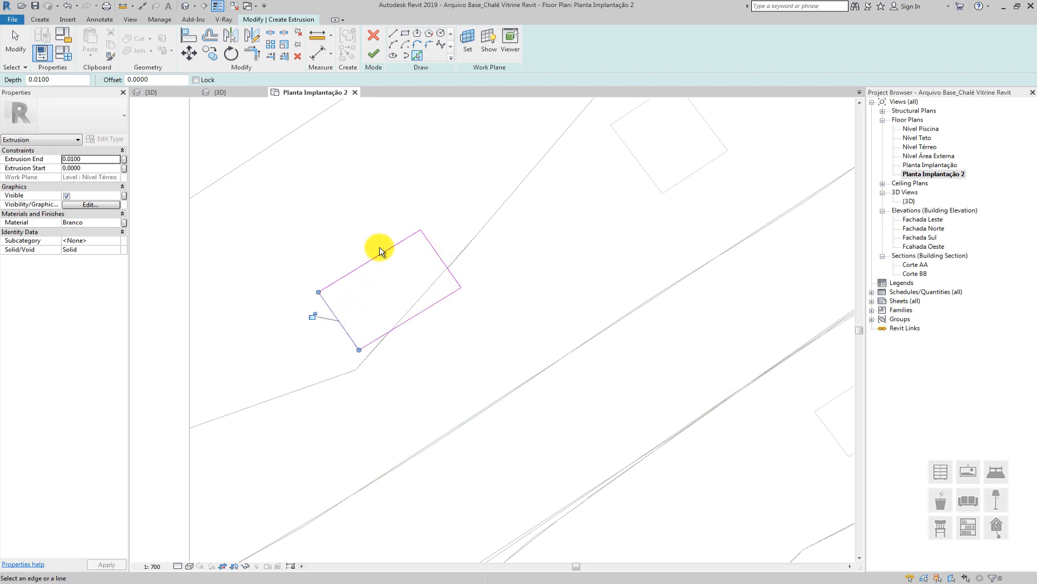
scroll(361, 226, "down", 2)
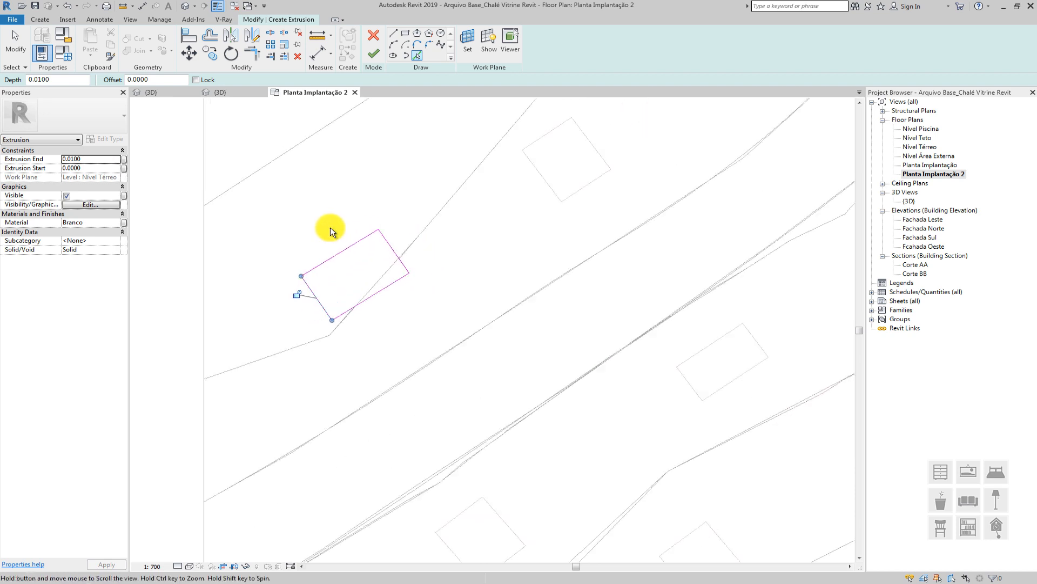
left_click(374, 56)
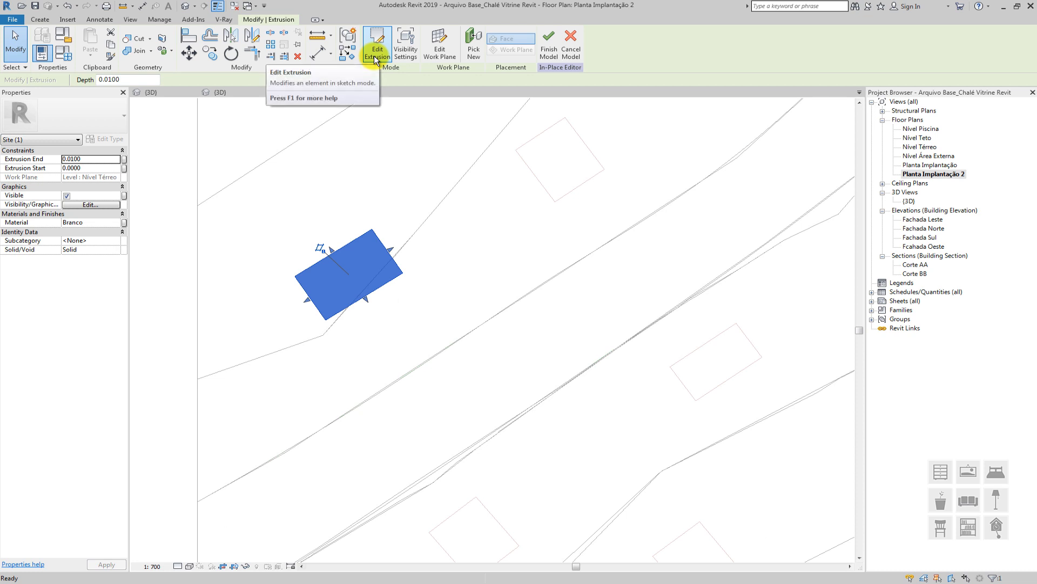
In the 3D view, stretch the building extrusion's top to about 8.20 and raise its base to about 2.85, close to the terrain
scroll(342, 148, "down", 3)
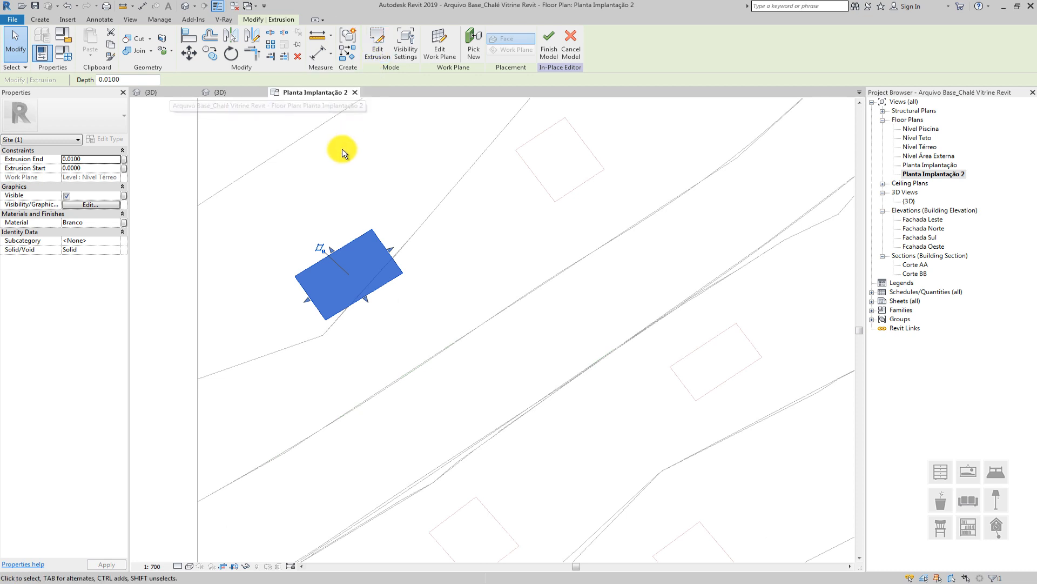
left_click(186, 7)
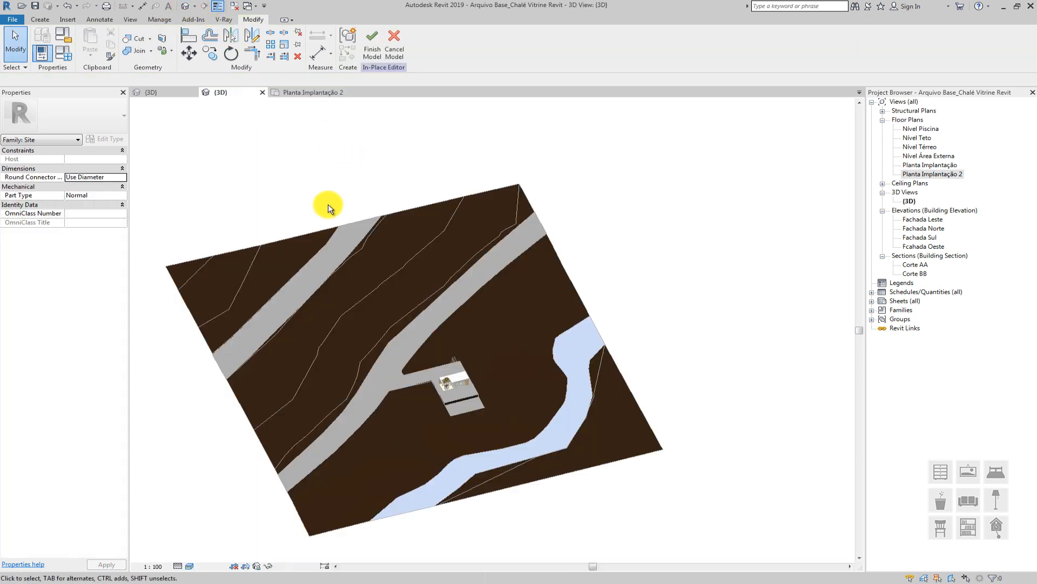
middle_click_drag(245, 345, 346, 334, "shift")
scroll(346, 330, "up", 5)
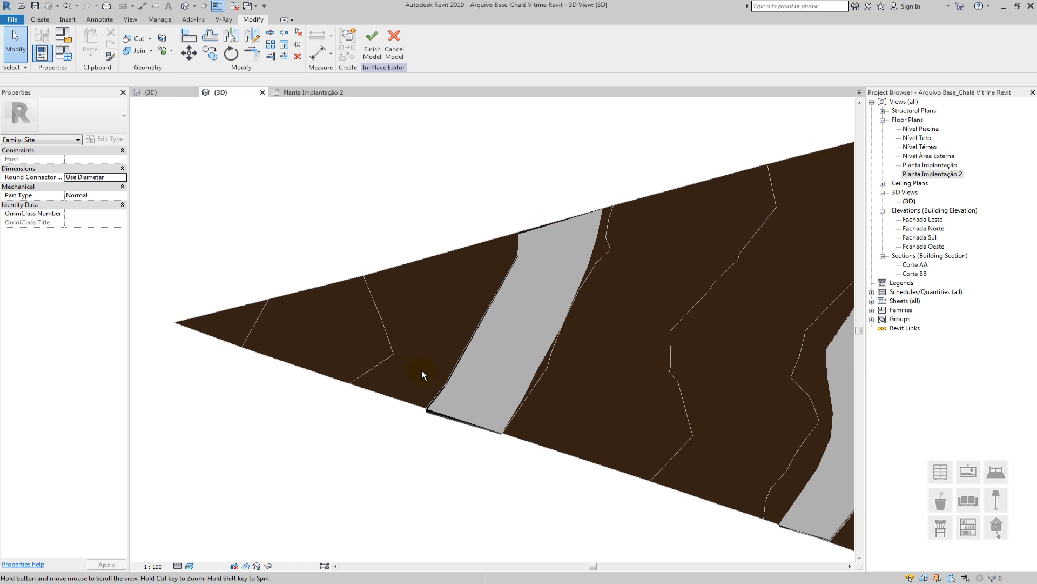
middle_click_drag(429, 371, 376, 342, "shift")
left_click(377, 406)
left_click_drag(376, 341, 389, 217)
middle_click_drag(398, 319, 400, 300, "shift")
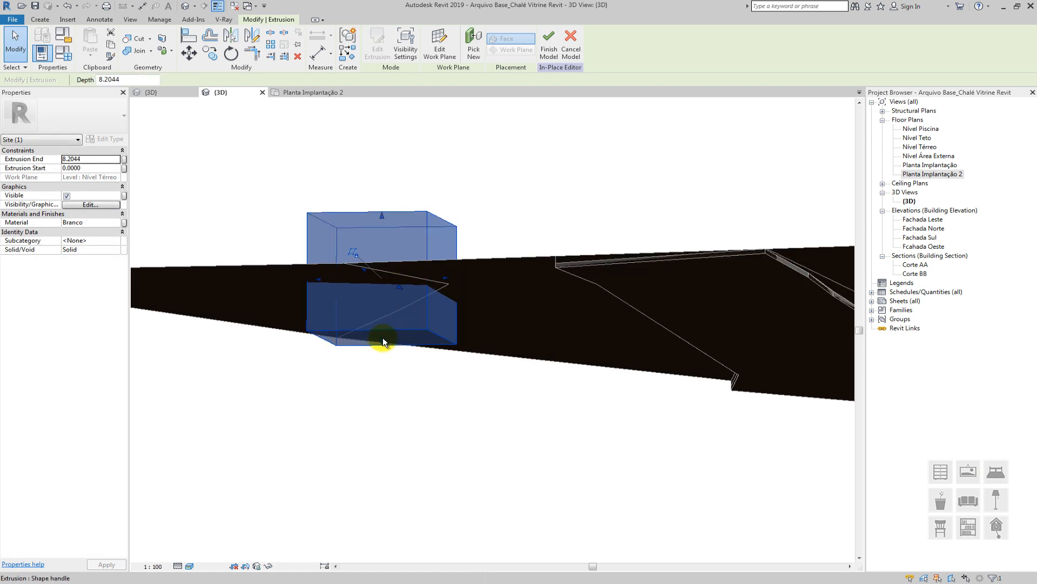
left_click_drag(382, 341, 387, 300)
middle_click_drag(387, 301, 377, 268, "shift")
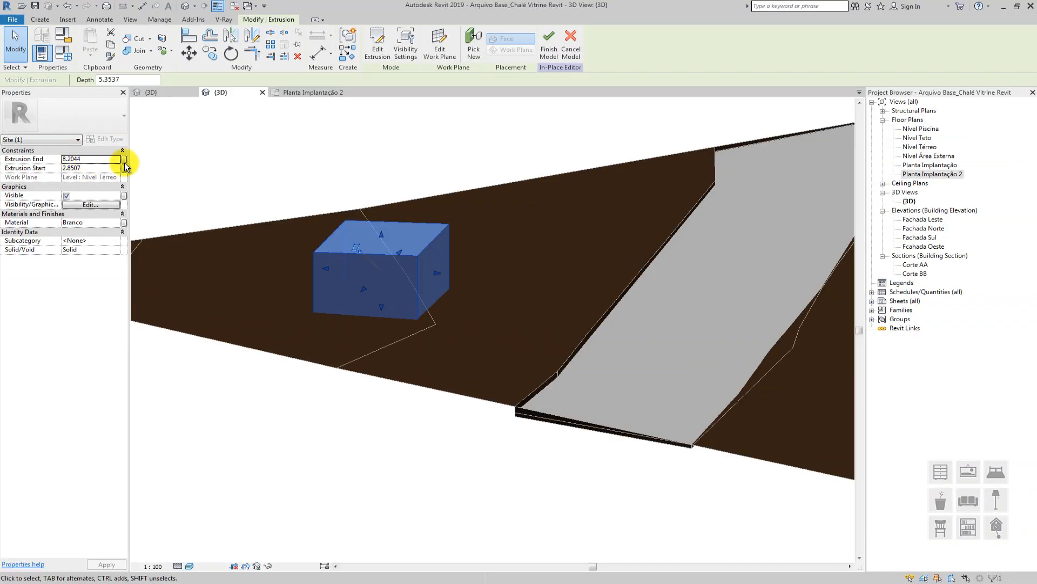
left_click(331, 166)
In the Planta Implantação 2 plan, copy the building extrusion from its left corner onto the matching corner of the neighbouring footprint
left_click(388, 253)
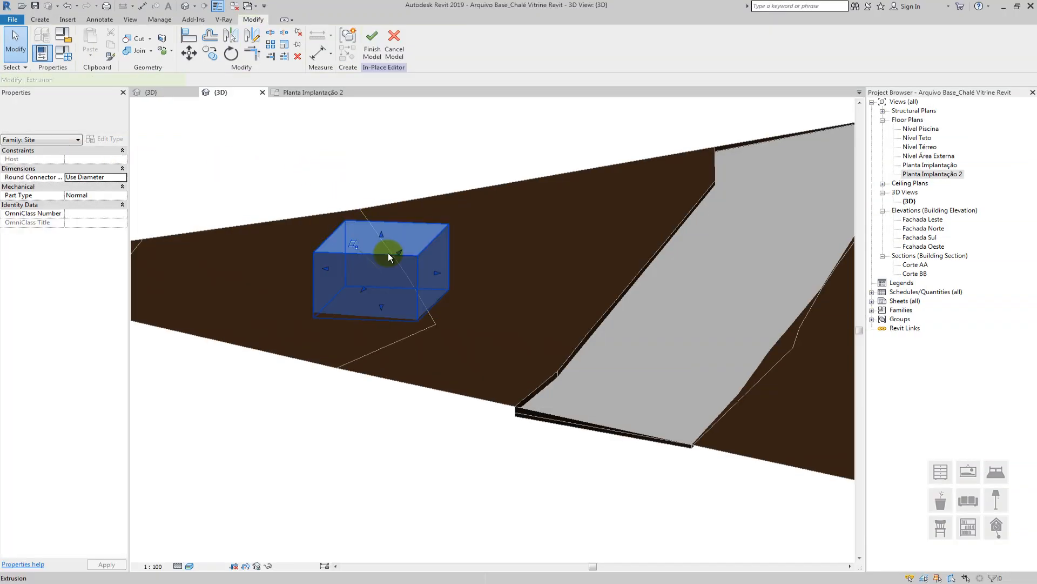
scroll(387, 252, "down", 1)
middle_click_drag(397, 267, 424, 252, "shift")
middle_click_drag(372, 287, 412, 296, "shift")
double_click(948, 175)
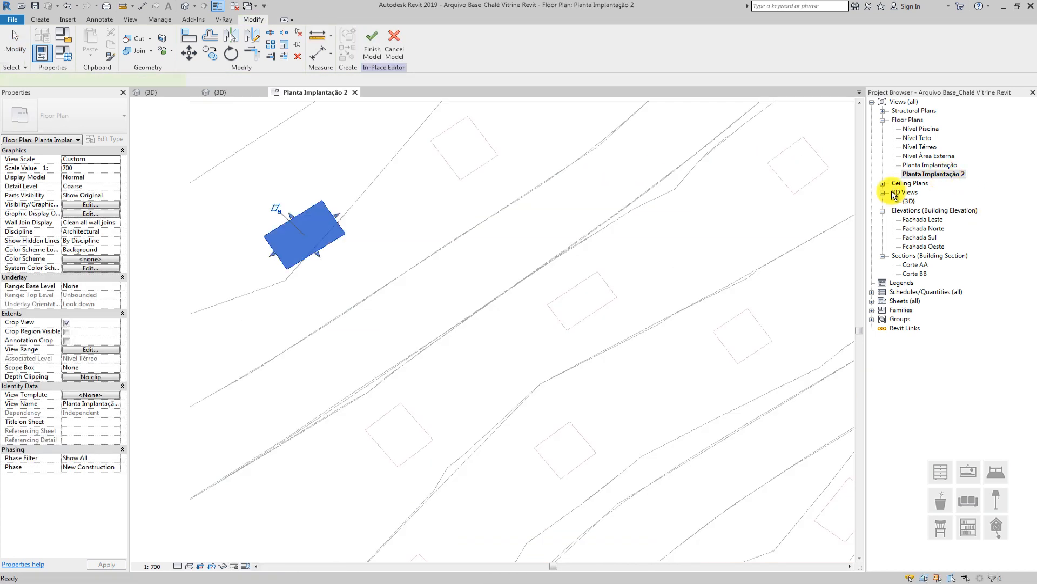
scroll(423, 249, "up", 5)
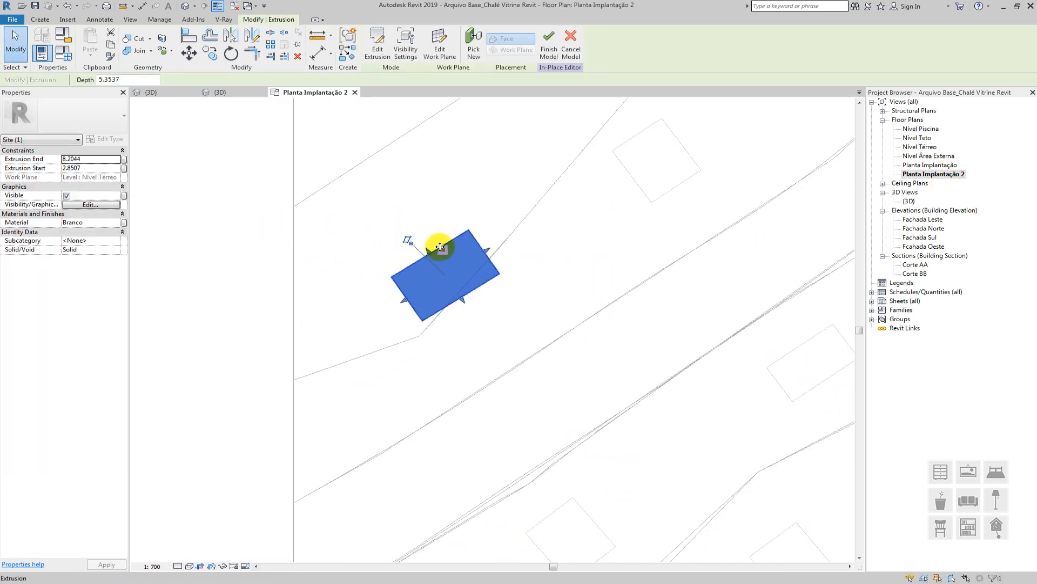
middle_click_drag(440, 247, 376, 257)
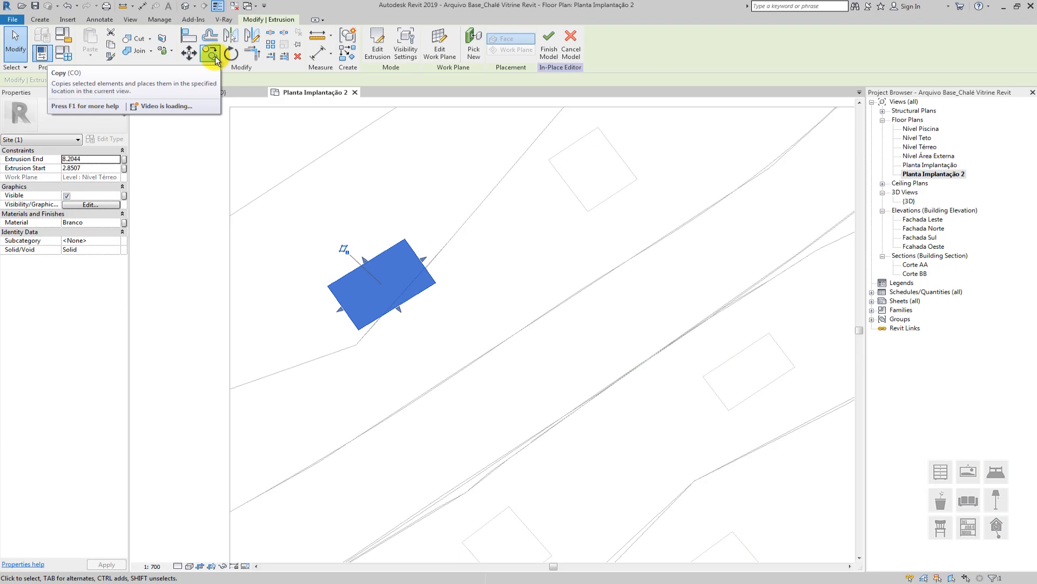
key("c")
key("o")
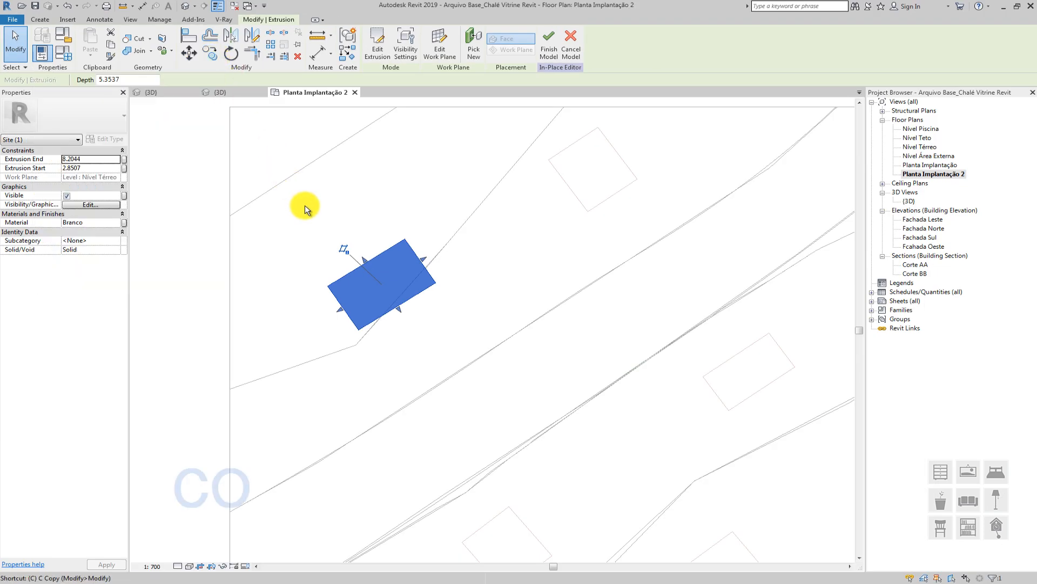
left_click(330, 284)
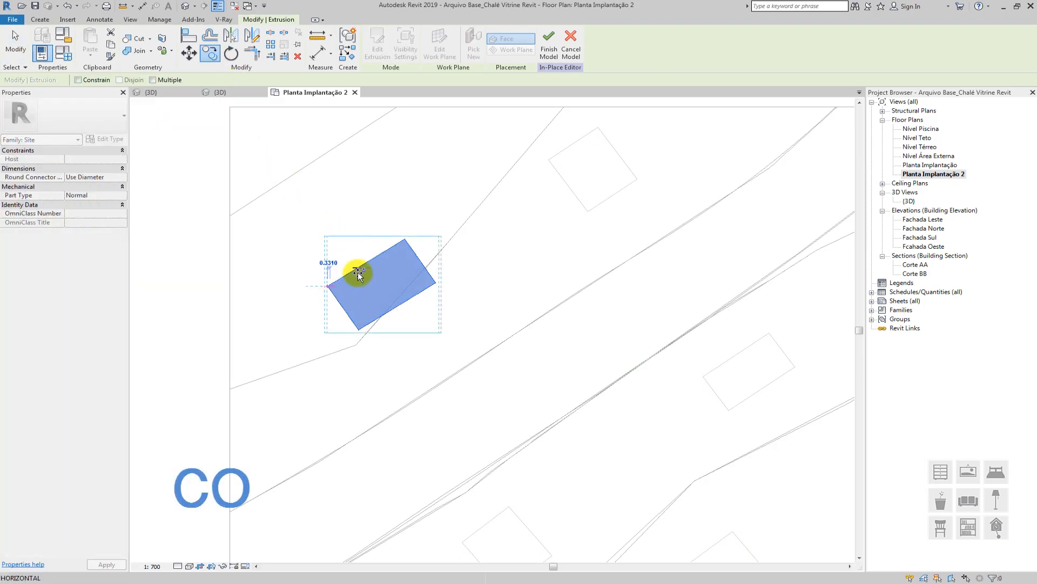
scroll(565, 138, "up", 3)
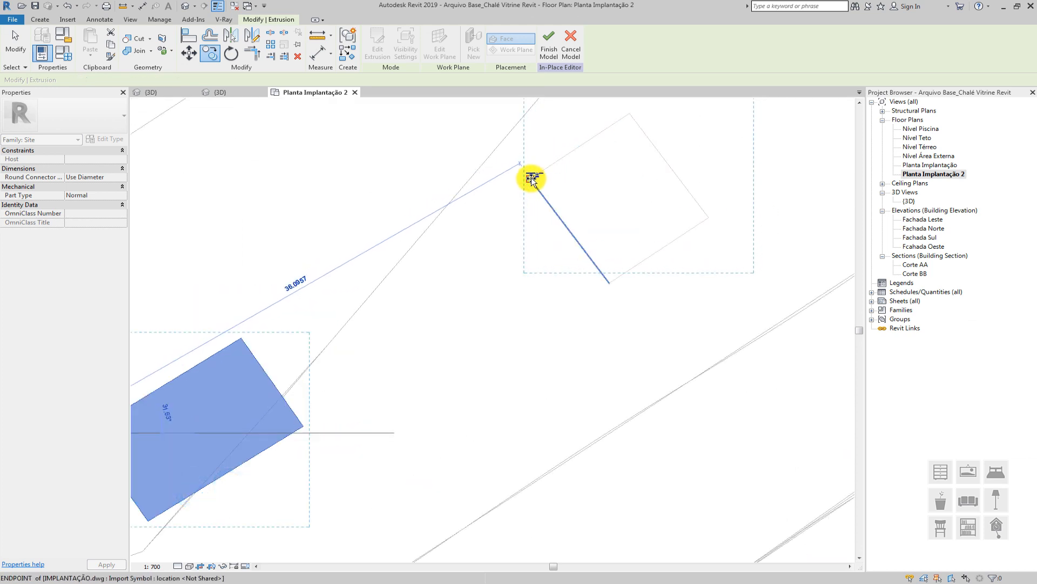
left_click(532, 179)
Pull the copied extrusion's outer short side inward to shorten it toward the neighbouring footprint's width
scroll(554, 227, "down", 3)
scroll(566, 218, "up", 4)
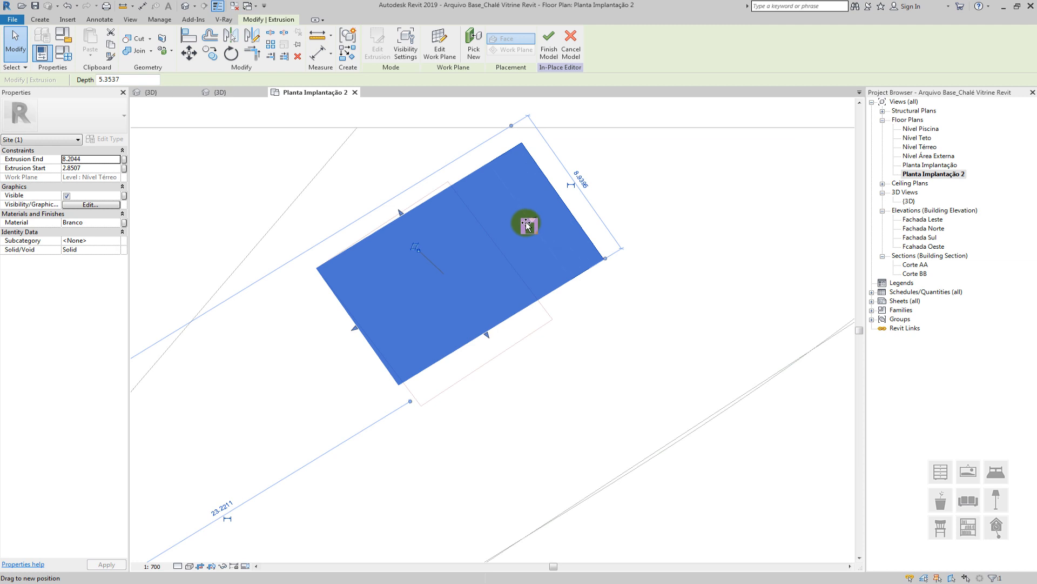
left_click_drag(526, 226, 503, 233)
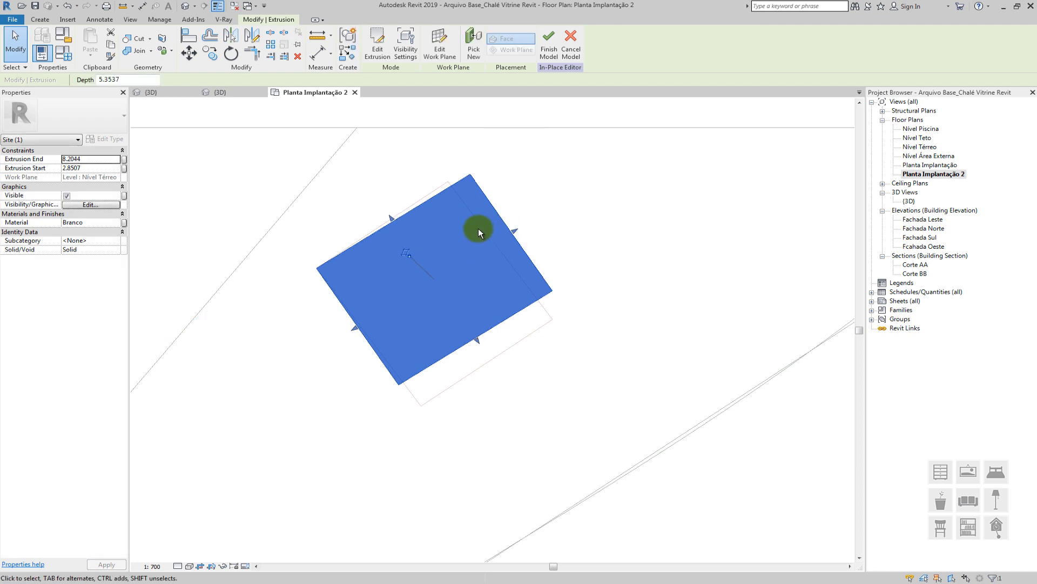
scroll(478, 228, "down", 3)
scroll(468, 234, "up", 2)
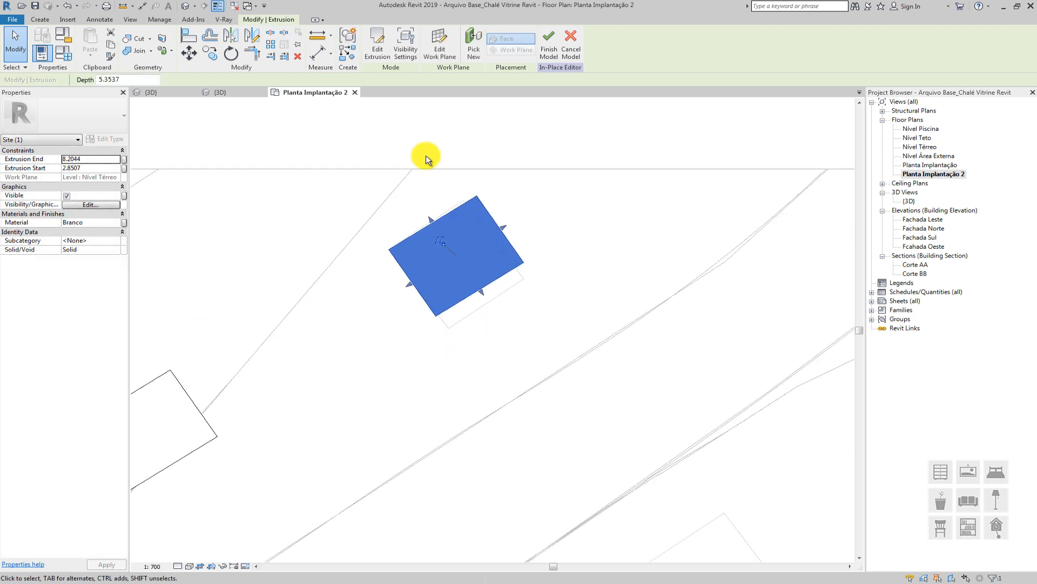
Edit the copied extrusion's sketch, replace its lines with the footprint's four picked outline edges, and finish the sketch
left_click(380, 52)
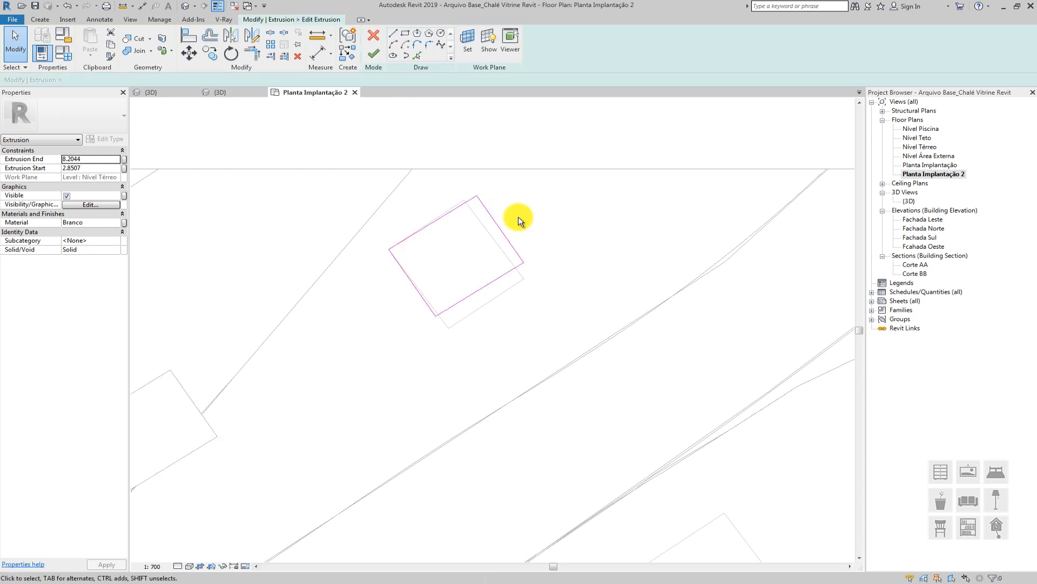
left_click_drag(314, 130, 556, 348)
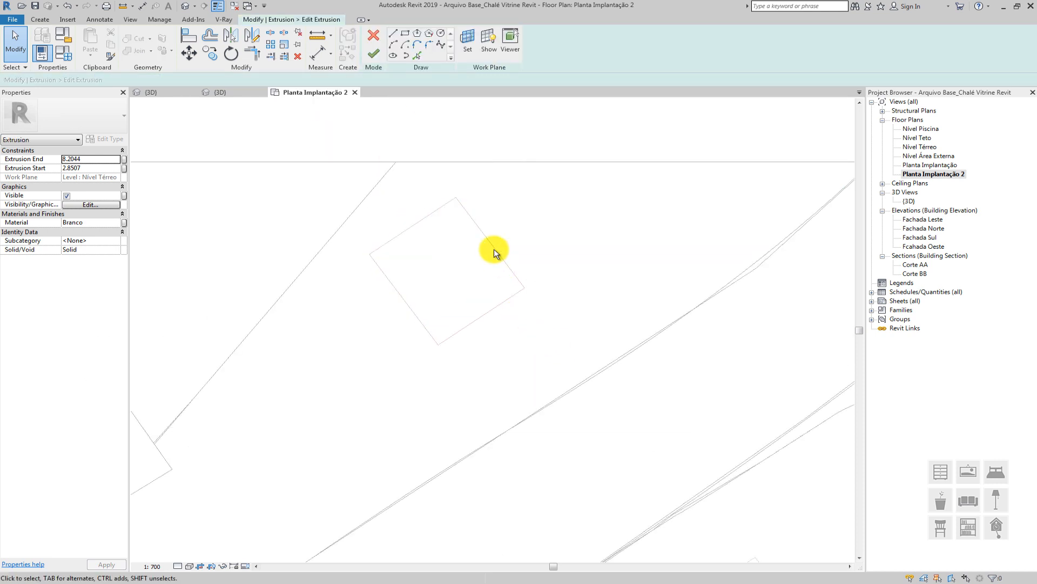
left_click(417, 55)
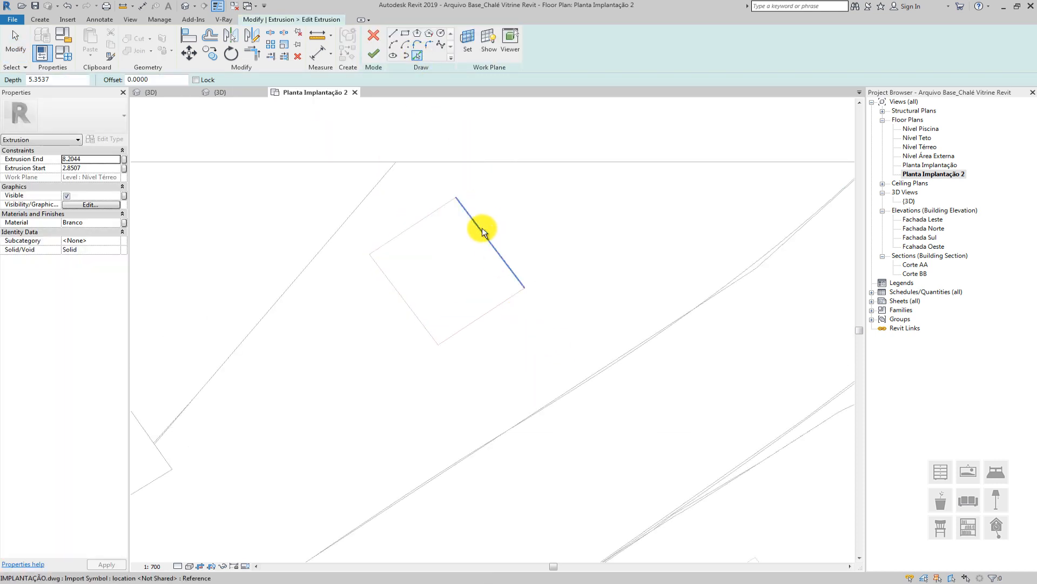
left_click(480, 226)
left_click(435, 210)
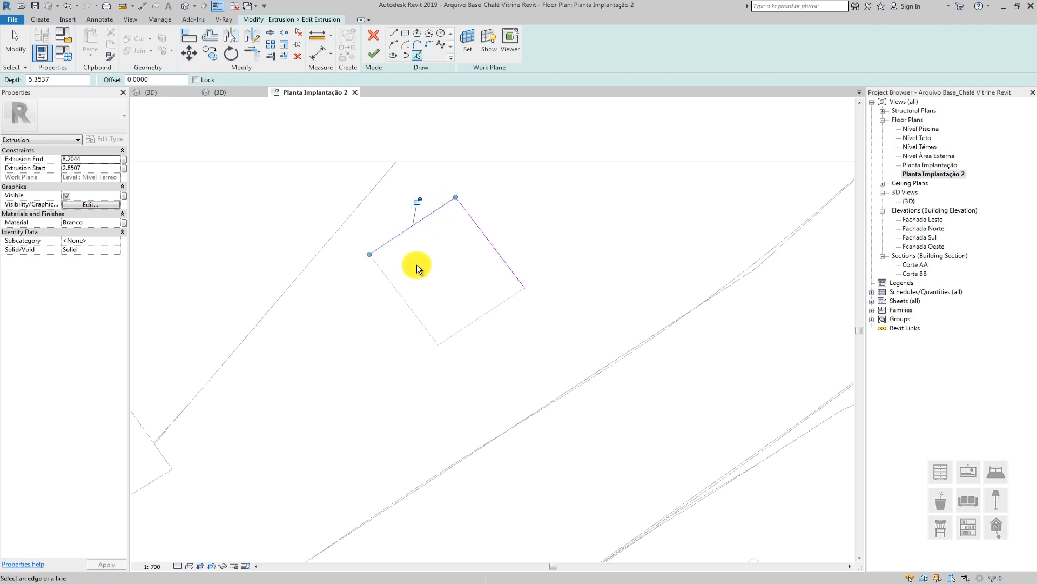
left_click(401, 294)
left_click(459, 329)
scroll(479, 208, "down", 2)
scroll(478, 208, "down", 2)
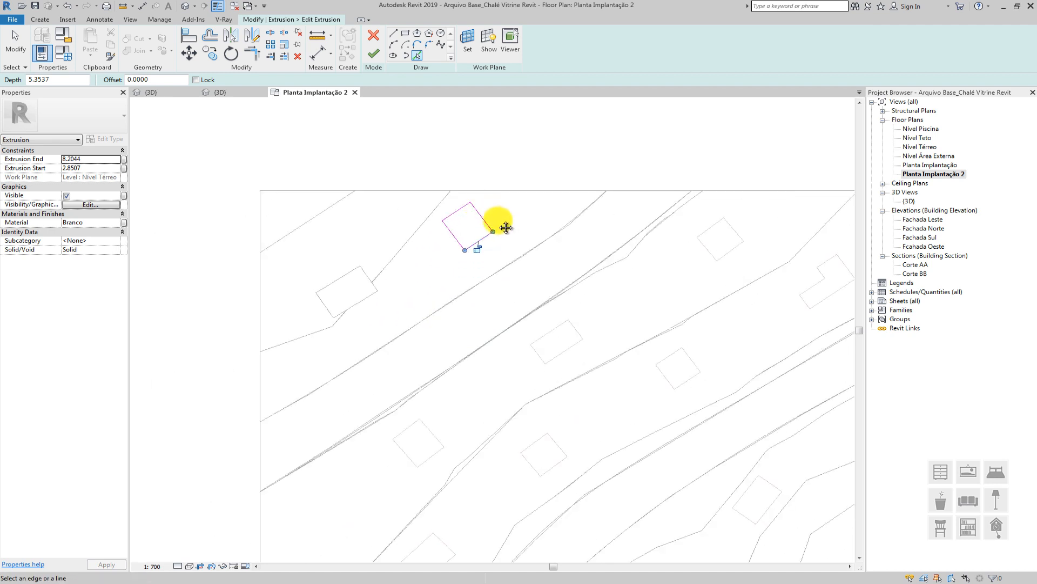
left_click(374, 54)
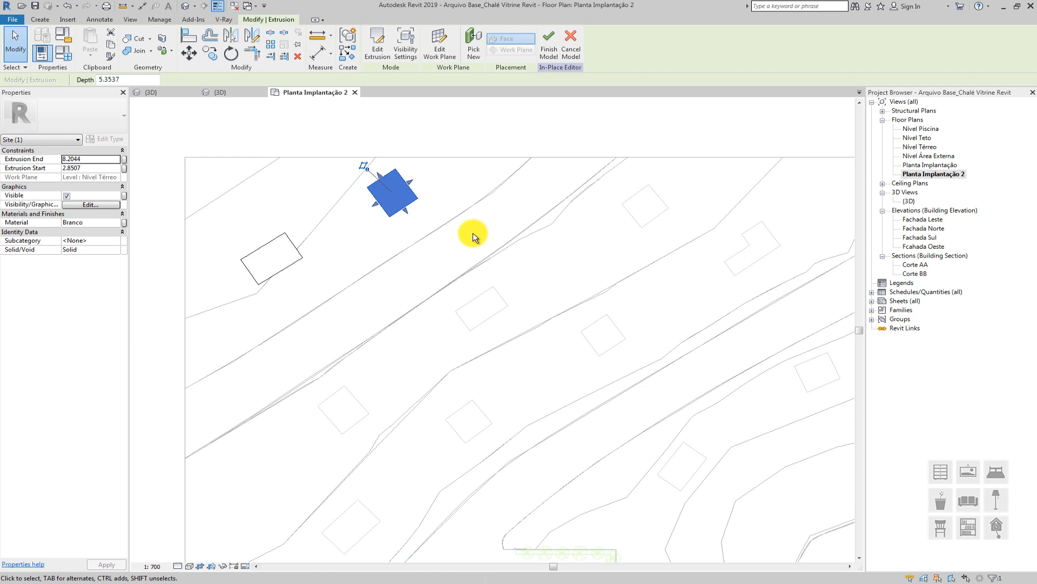
Copy the reshaped extrusion from its top corner onto the footprint across the road, directly below the first two buildings
scroll(401, 217, "down", 1)
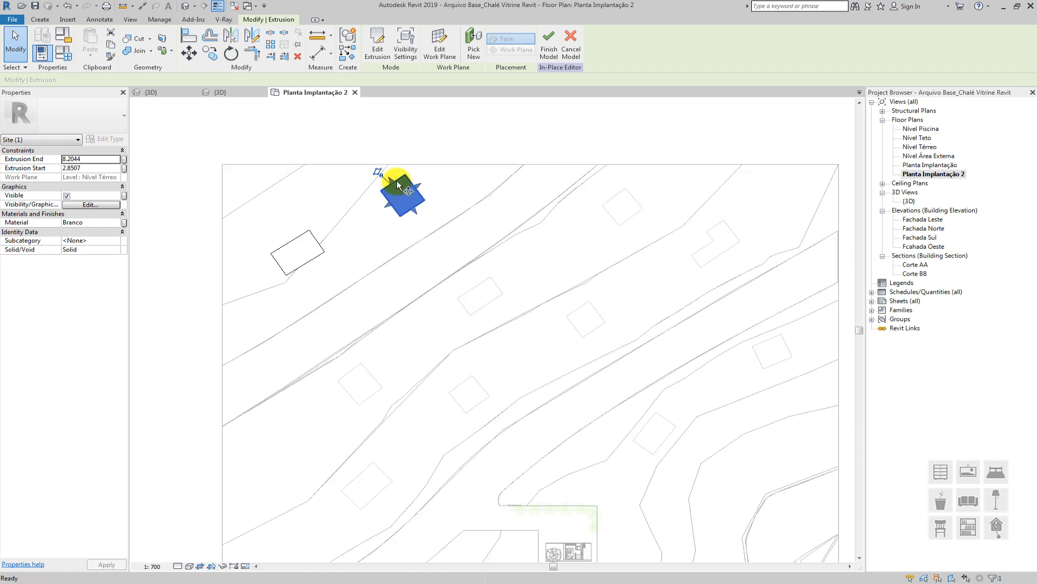
key("c")
key("o")
left_click(404, 176)
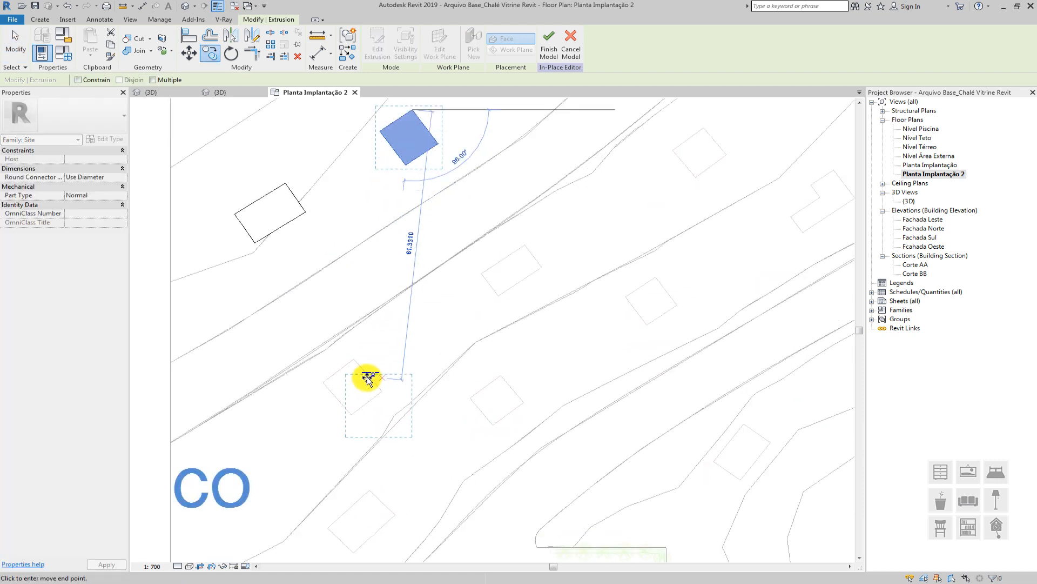
scroll(378, 362, "up", 3)
left_click(341, 347)
scroll(473, 255, "down", 3)
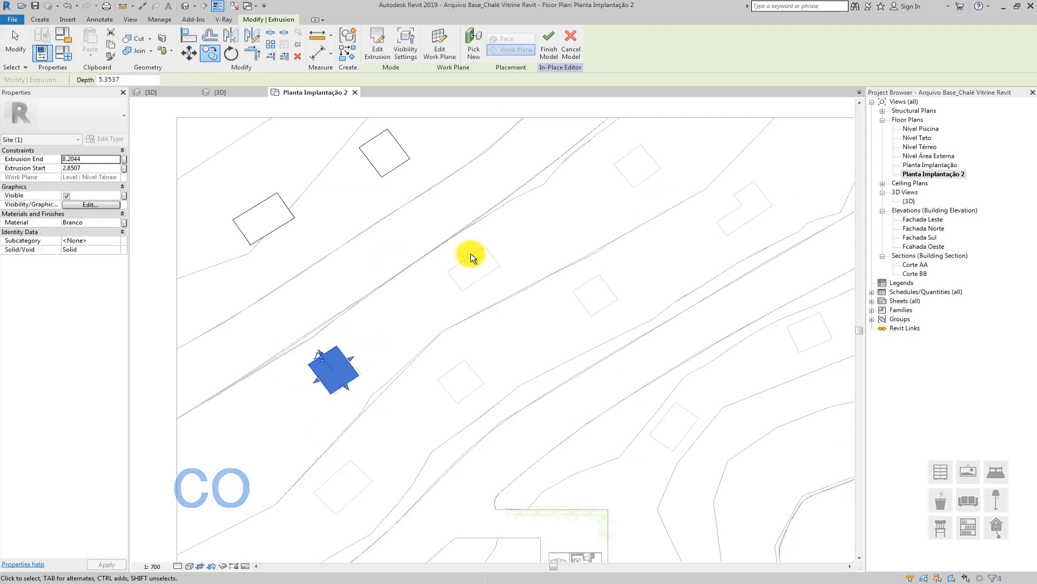
Copy that extrusion from its top corner onto the rectangular footprint up along the same side of the road
key("c")
key("o")
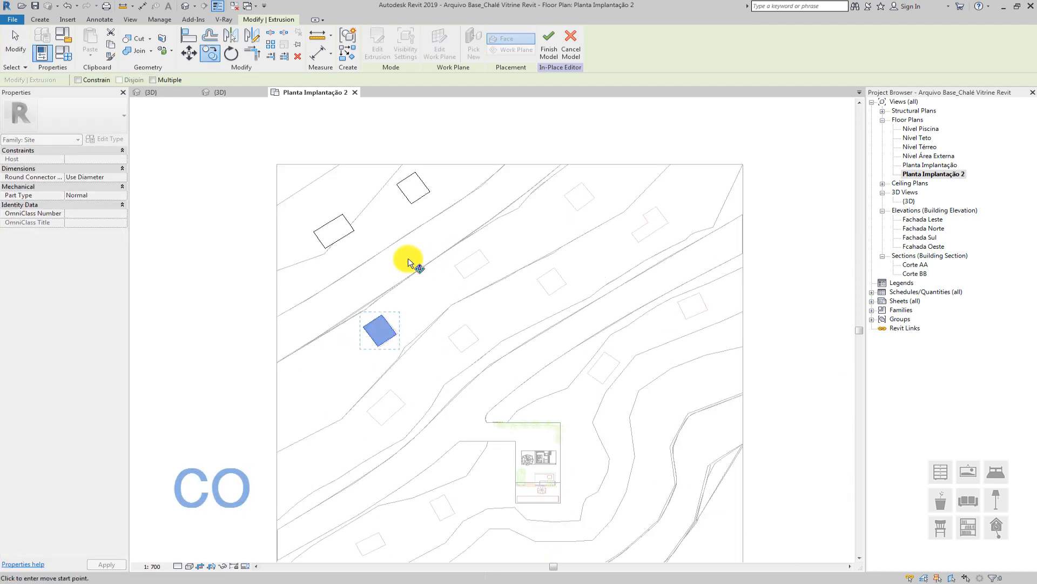
scroll(408, 286, "up", 2)
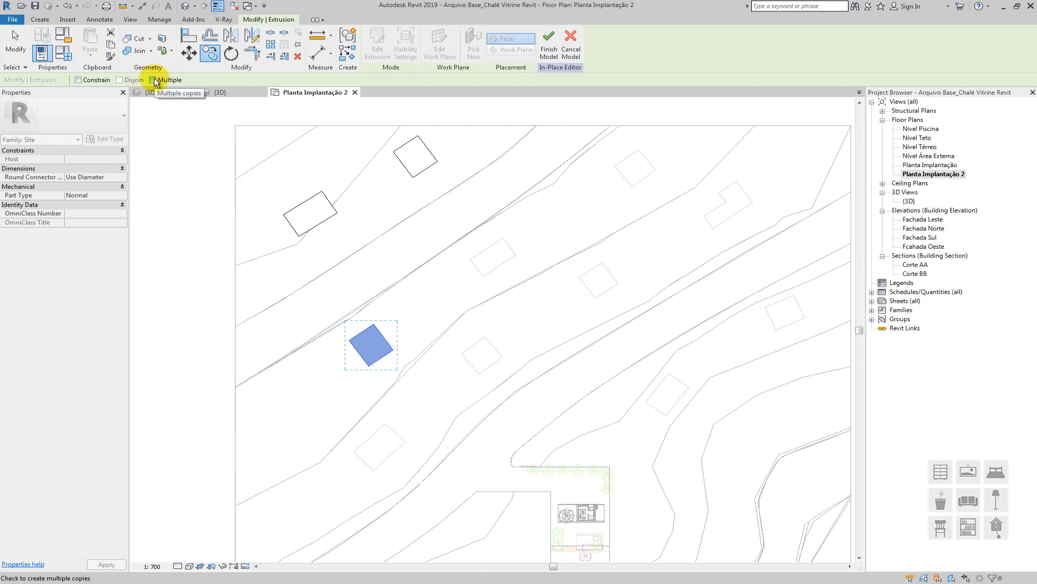
left_click(374, 325)
scroll(427, 284, "up", 1)
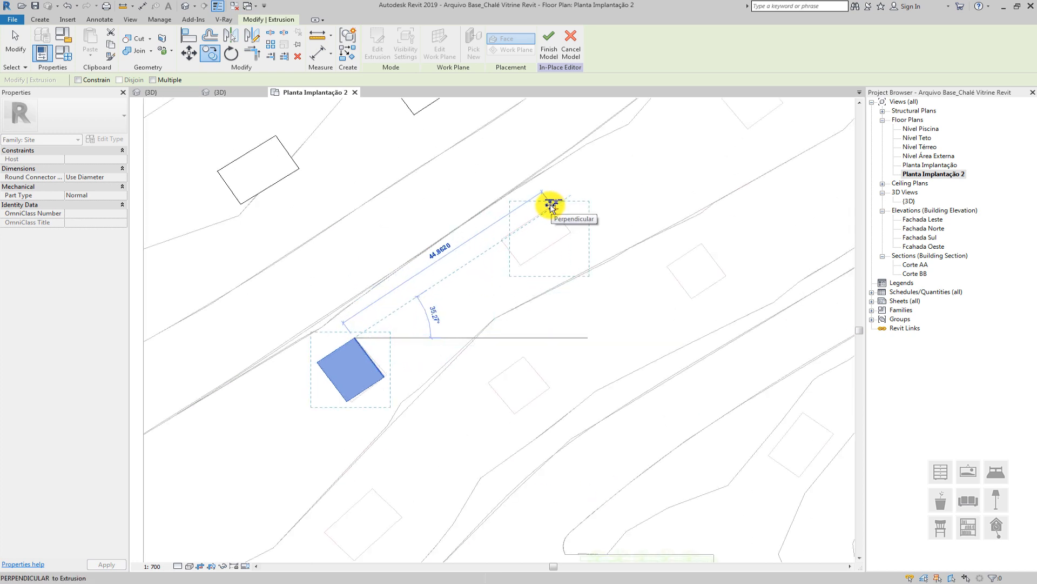
left_click(551, 207)
scroll(549, 205, "down", 1)
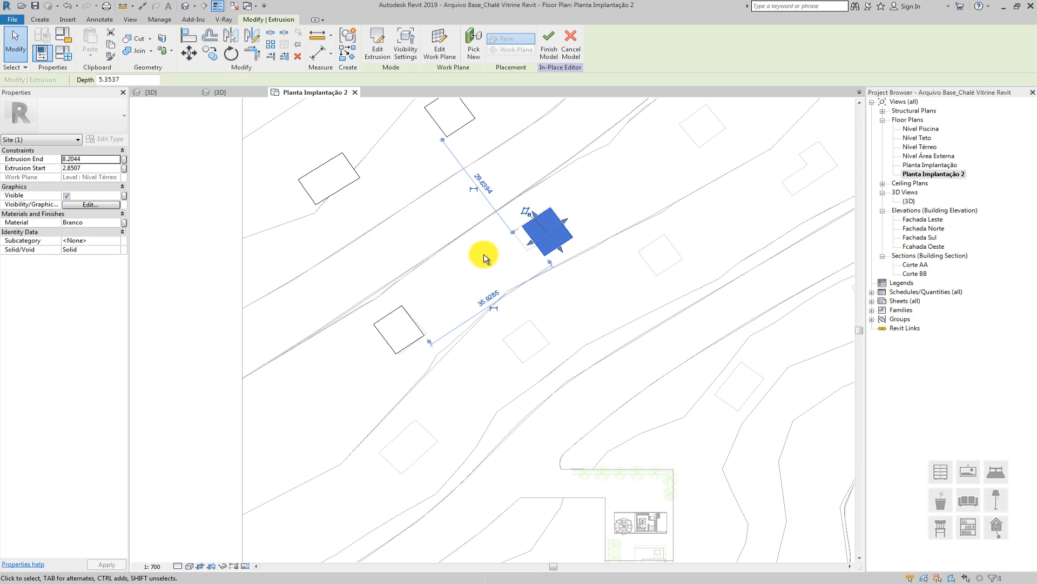
Copy the newest extrusion with the Multiple option onto the uppermost footprint ahead, the L-shaped footprint and the square one below them
middle_click_drag(541, 235, 453, 296)
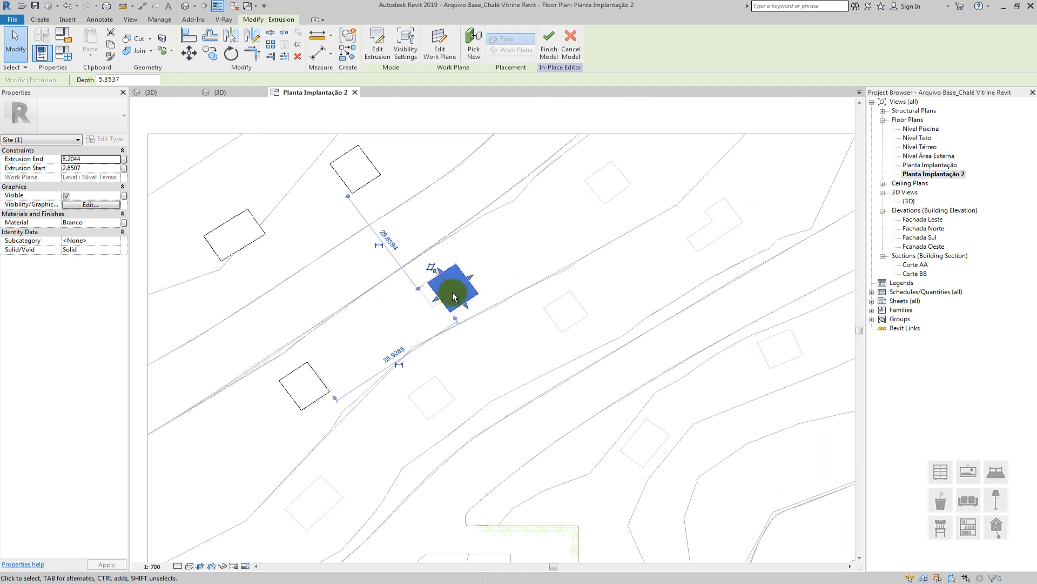
left_click(210, 54)
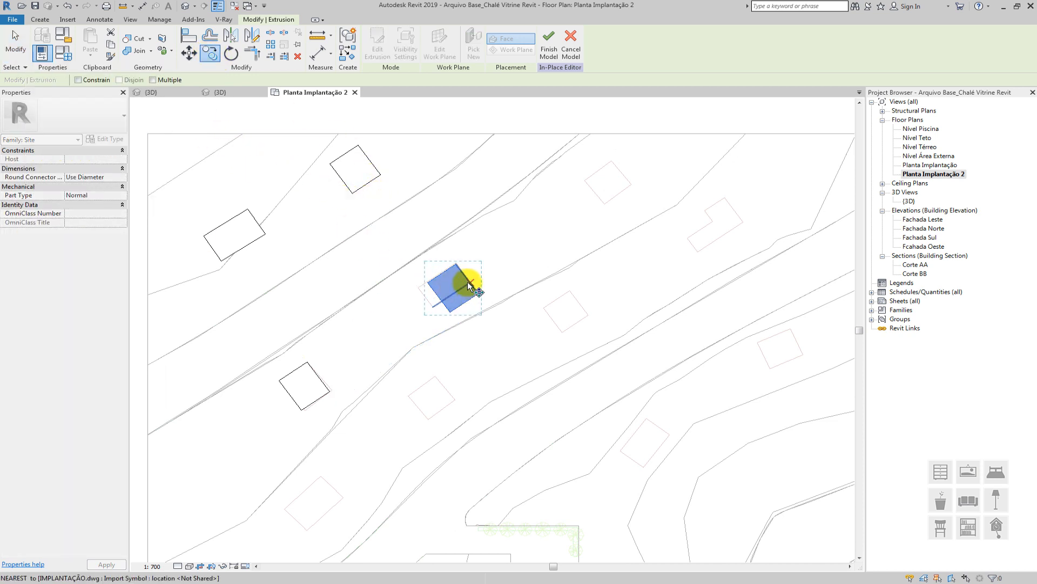
scroll(462, 286, "down", 3)
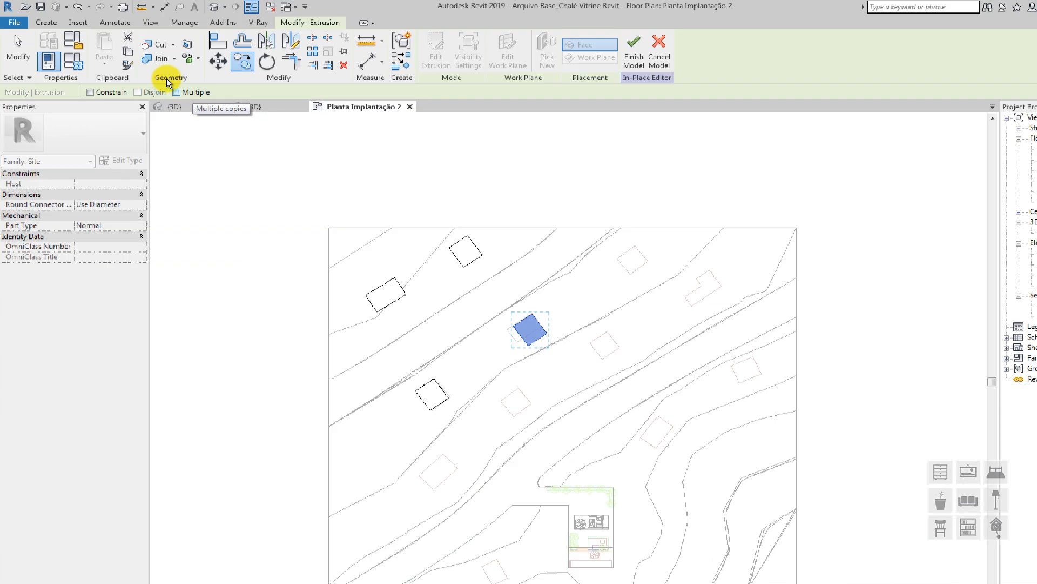
left_click(153, 80)
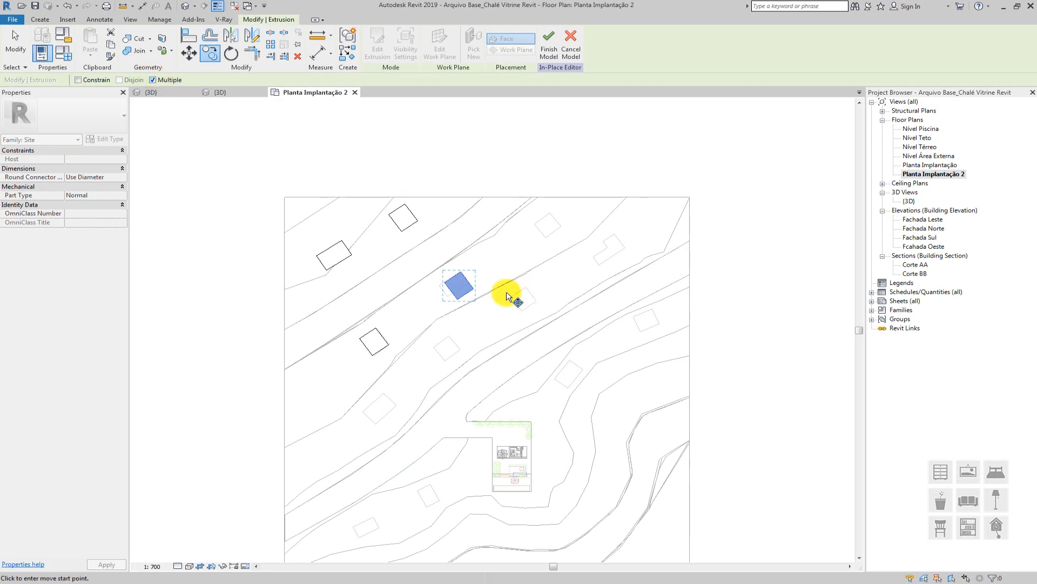
left_click(460, 279)
scroll(556, 212, "up", 4)
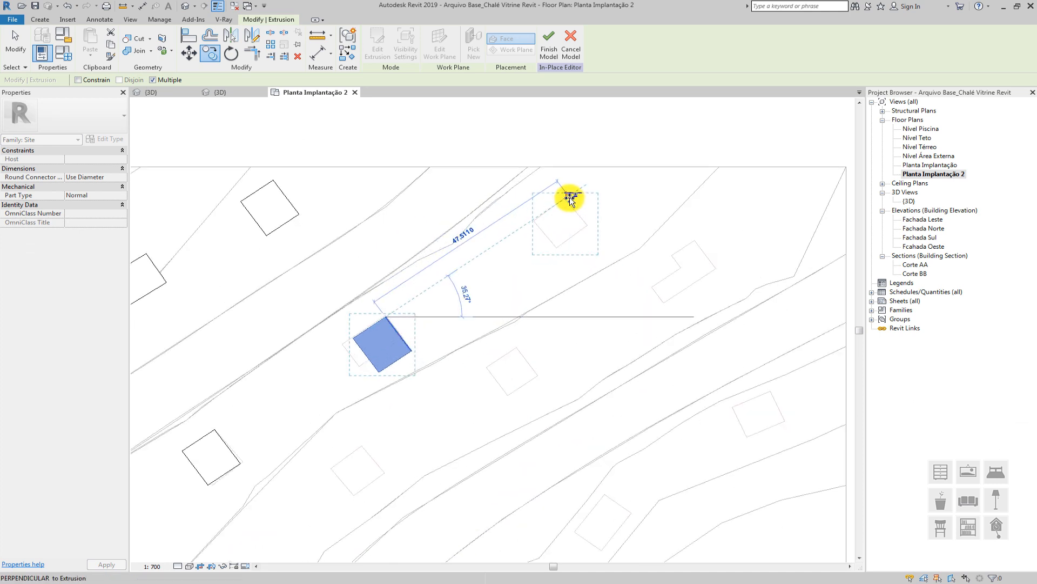
left_click(566, 198)
left_click(694, 247)
middle_click_drag(648, 303, 596, 191)
scroll(460, 244, "down", 3)
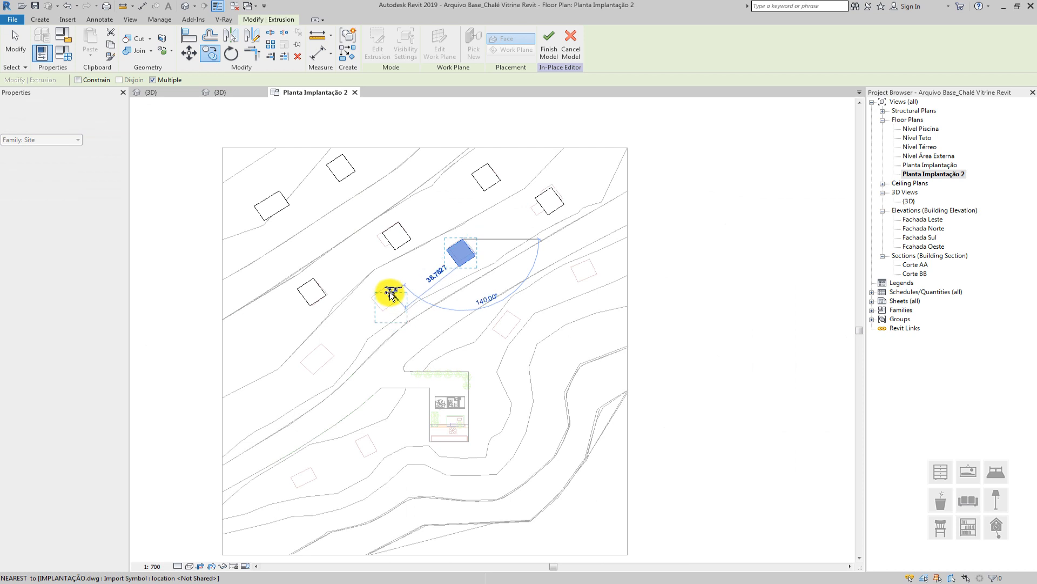
Continue the multiple copies onto the six remaining footprints, including the two below the chalet's left side and two above its right, and end the copying
left_click(385, 289)
left_click(322, 348)
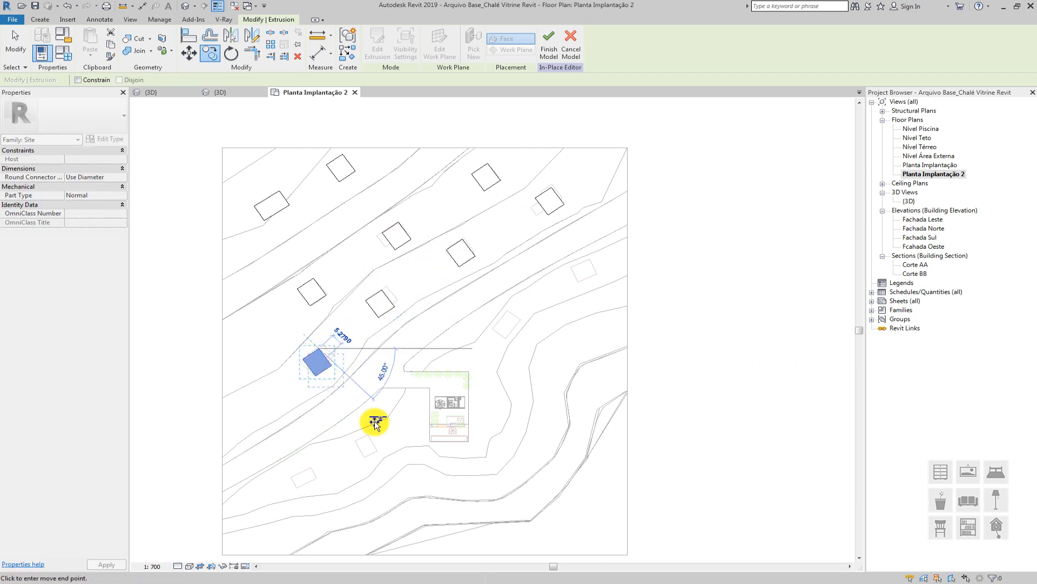
left_click(367, 442)
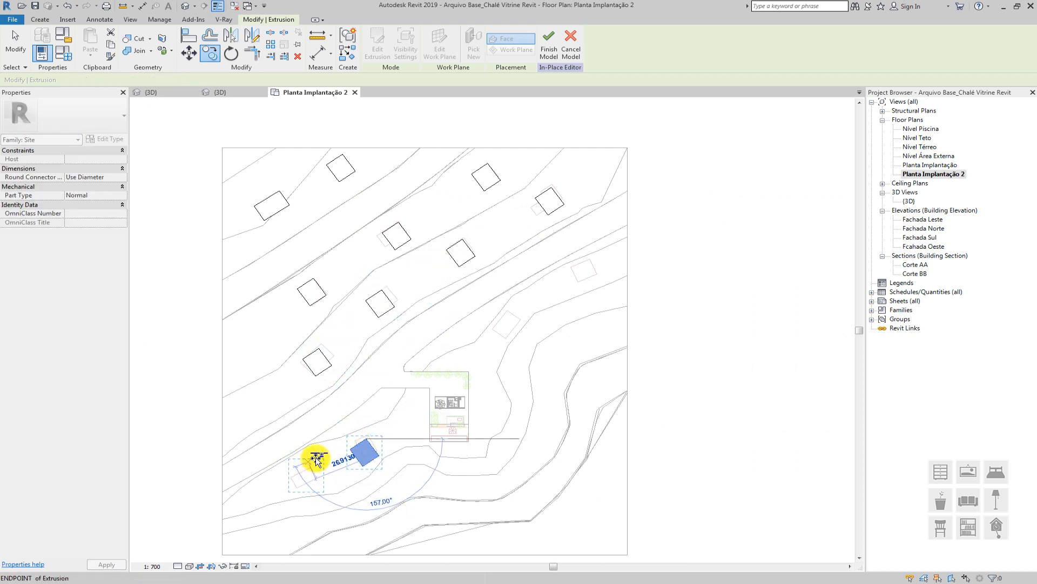
left_click(309, 454)
left_click(505, 322)
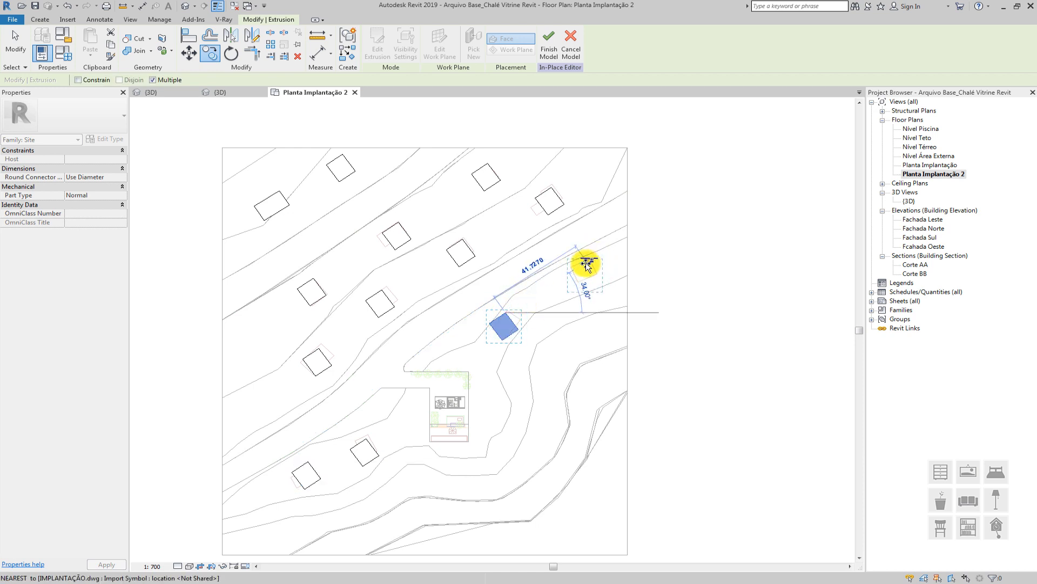
scroll(586, 264, "down", 1)
scroll(585, 265, "down", 2)
scroll(558, 332, "up", 3)
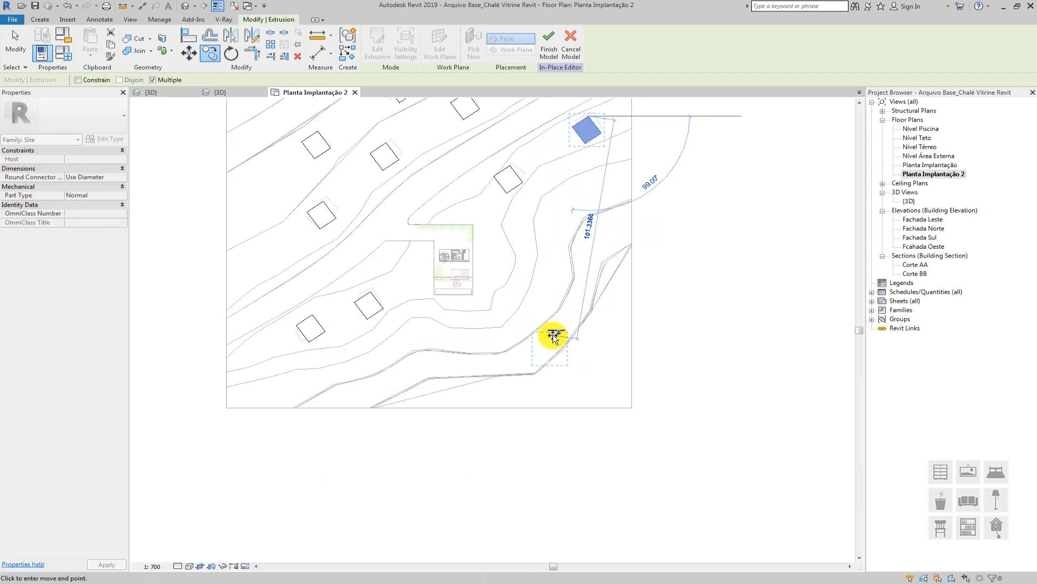
scroll(556, 333, "down", 1)
middle_click_drag(575, 301, 575, 318)
middle_click_drag(543, 271, 545, 287)
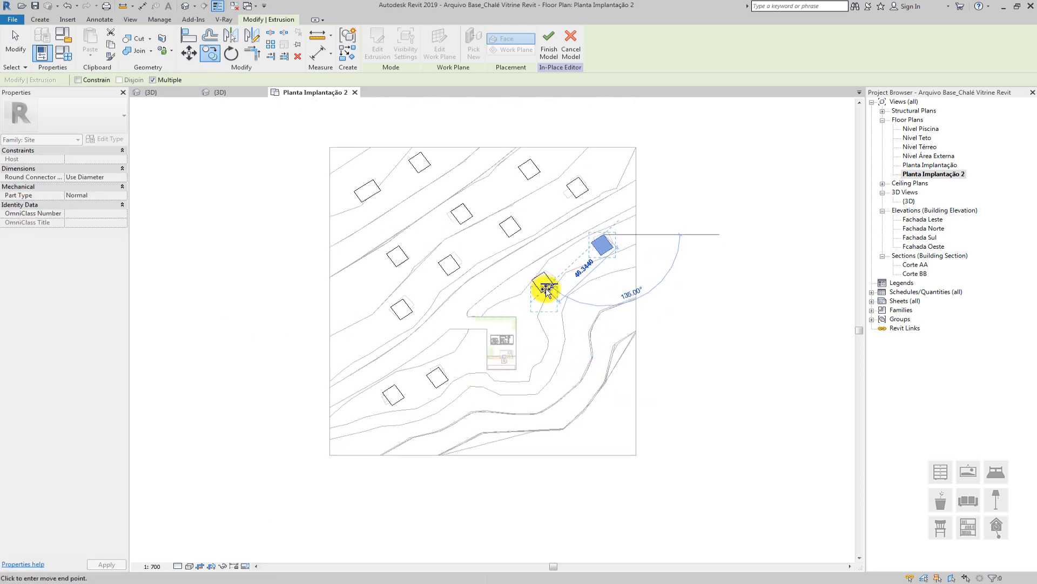
key("Escape")
scroll(452, 231, "up", 5)
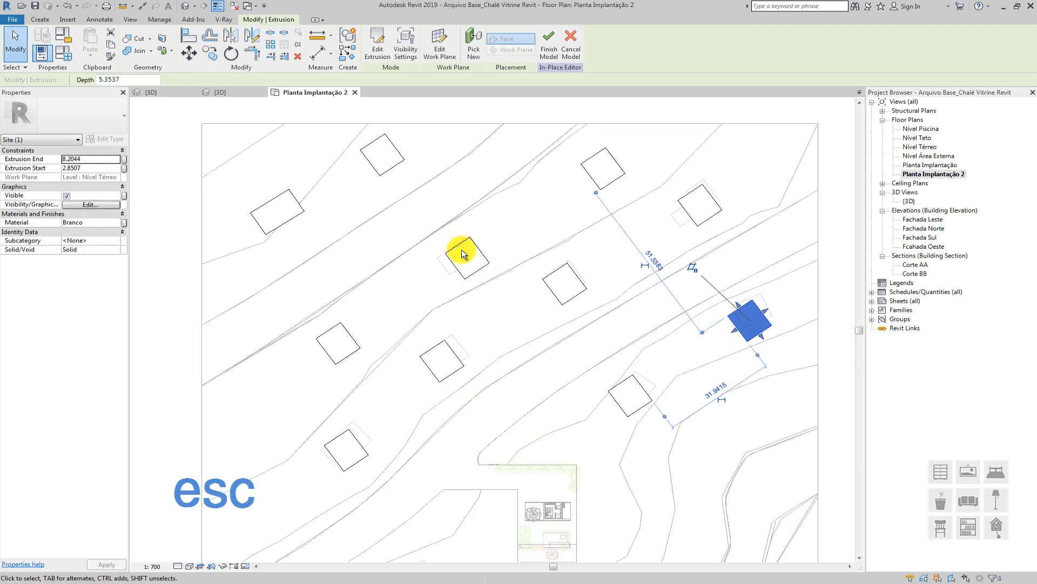
key("Escape")
Edit the sketch of the leftmost copied building just below the road and delete its existing outline
scroll(462, 248, "up", 1)
scroll(303, 367, "up", 2)
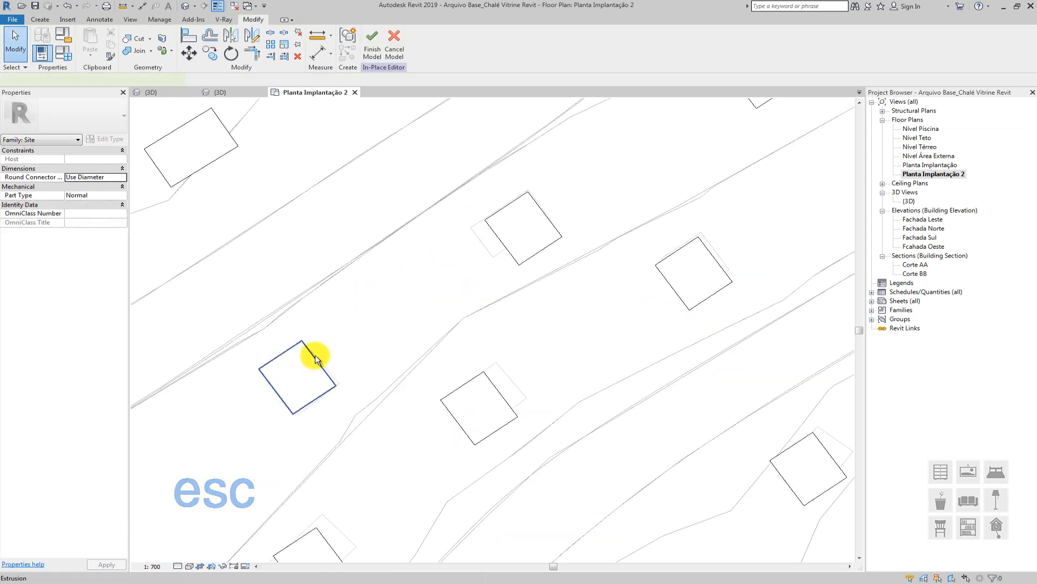
left_click(316, 357)
scroll(329, 353, "up", 1)
middle_click_drag(331, 350, 396, 239)
left_click(378, 43)
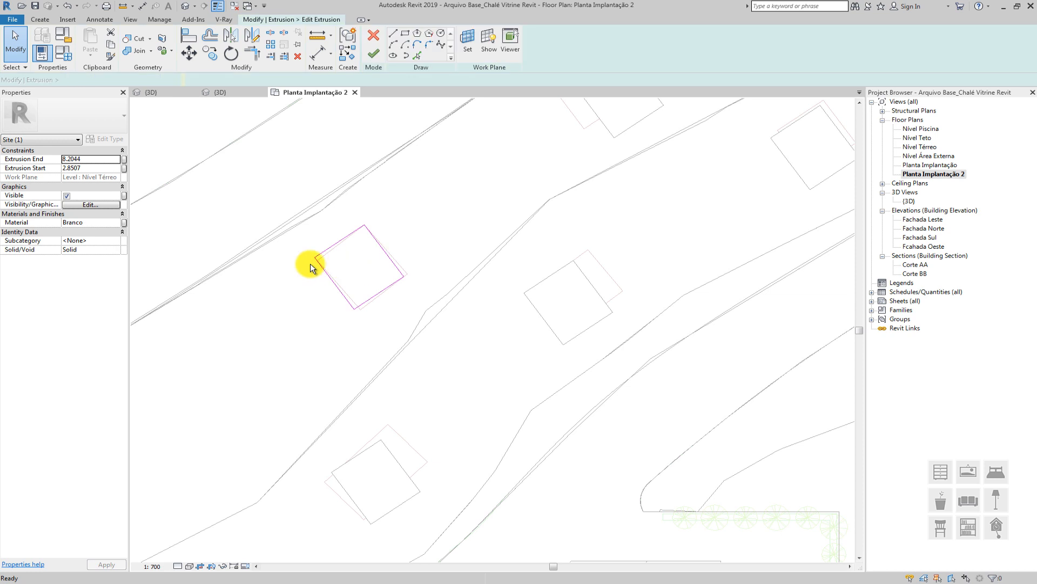
left_click_drag(282, 200, 438, 327)
key("Delete")
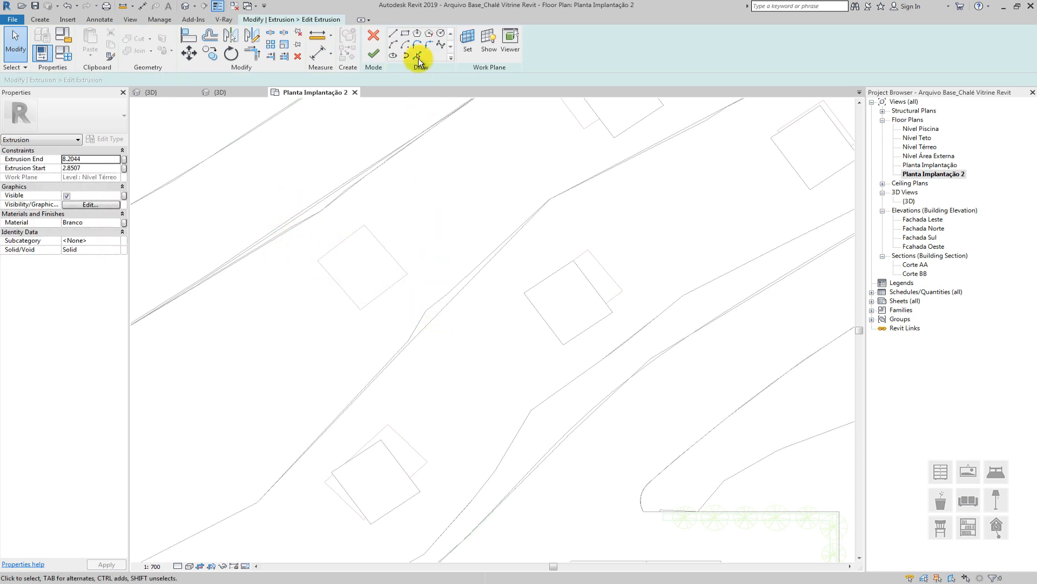
Pick the four imported plan edges of that footprint as the new outline and finish the extrusion sketch
left_click(418, 56)
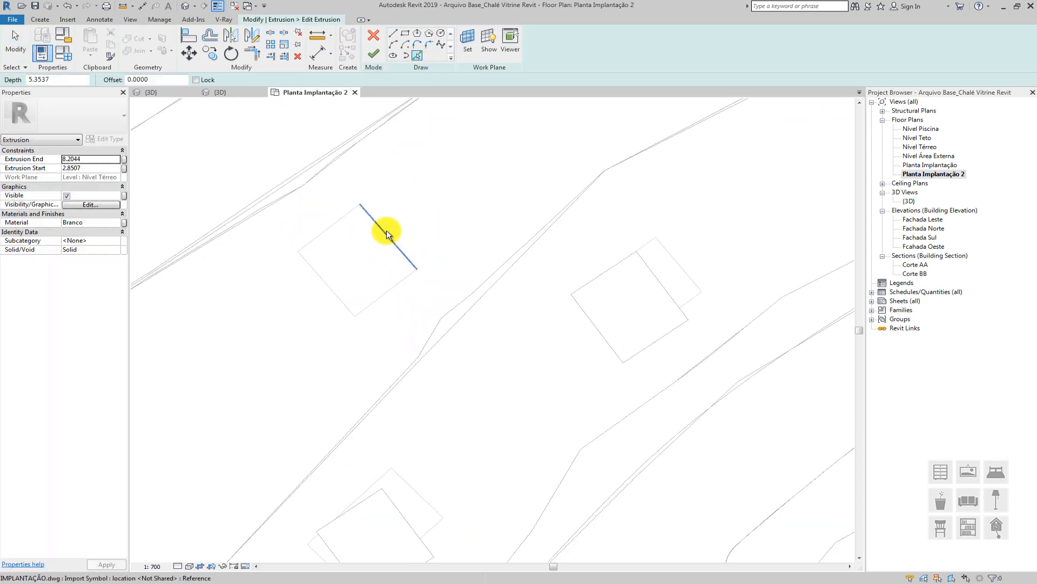
left_click(387, 230)
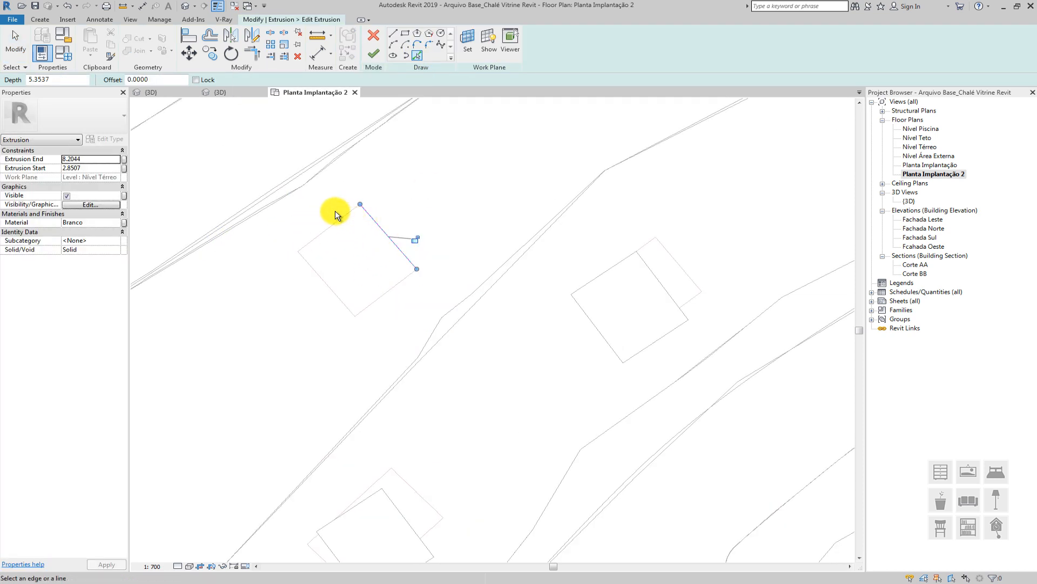
left_click(370, 300)
scroll(414, 238, "down", 3)
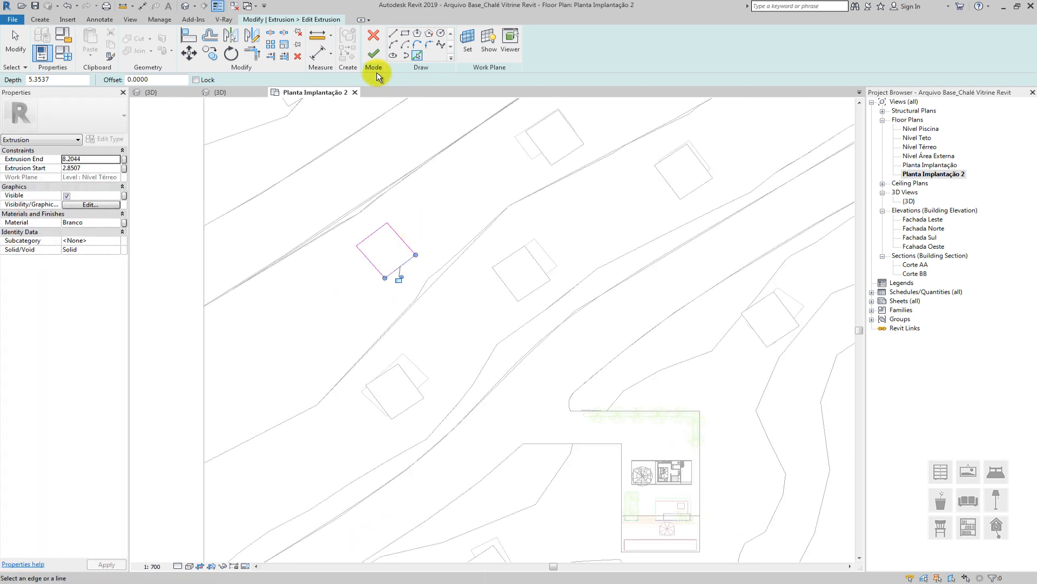
left_click(373, 53)
middle_click_drag(574, 164, 532, 249)
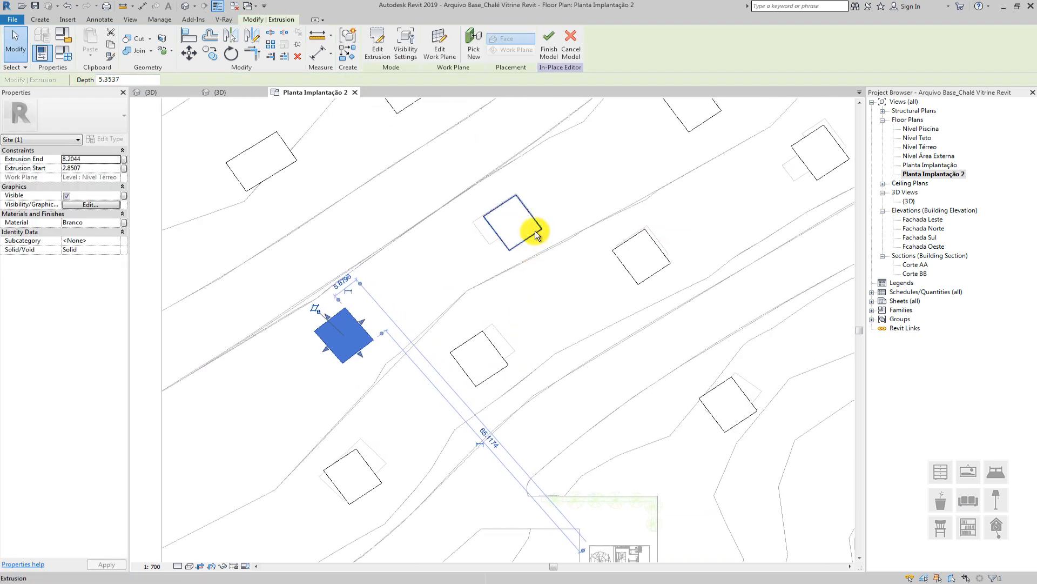
Edit the sketch of the next copied building up along the upper road and delete its existing outline
key("Escape")
left_click(535, 235)
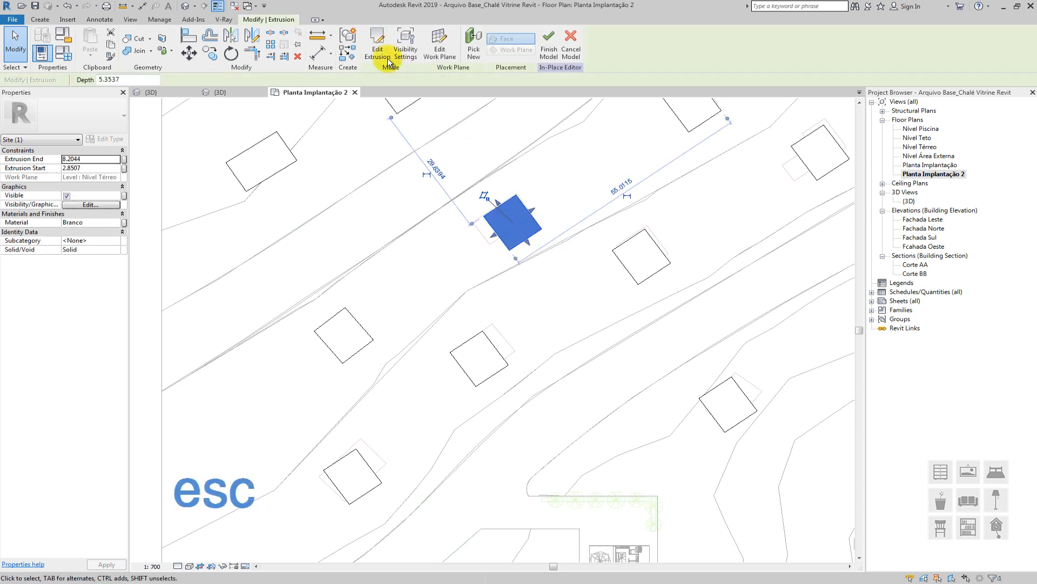
left_click(377, 52)
scroll(546, 204, "up", 2)
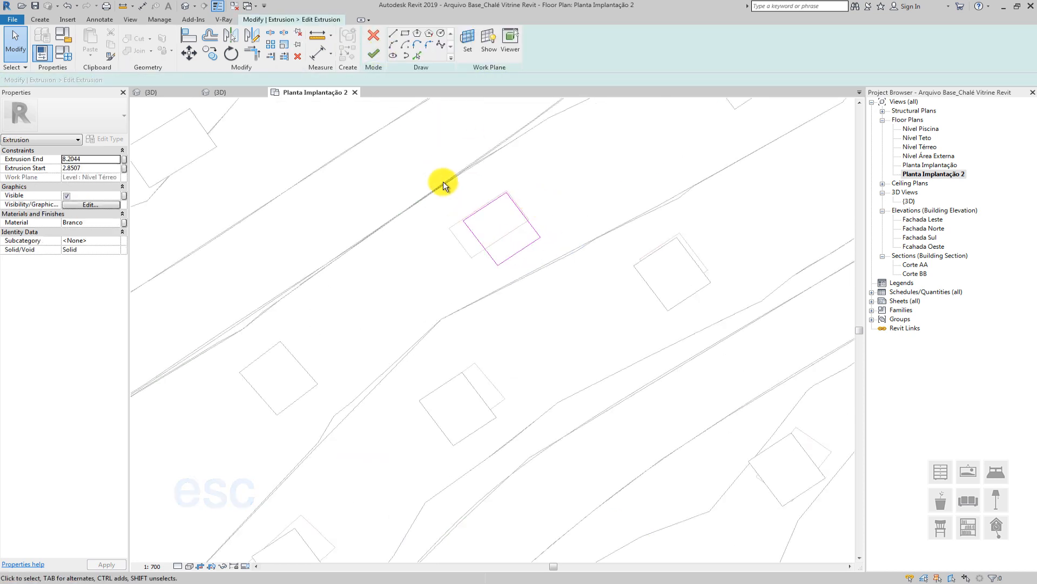
key("Delete")
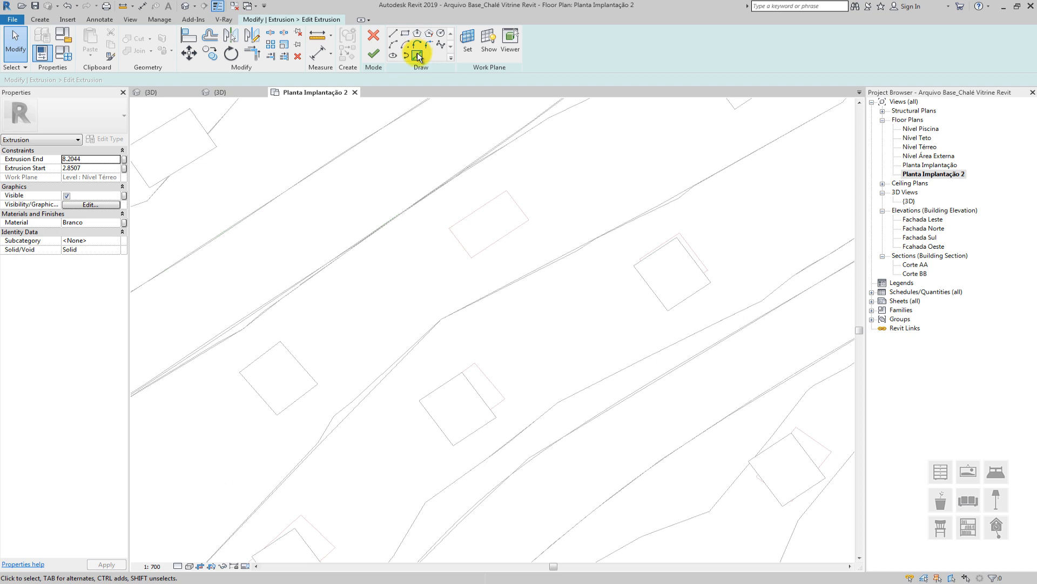
Pick the four imported plan edges of that rectangular footprint as the new outline and finish the extrusion sketch
left_click(471, 212)
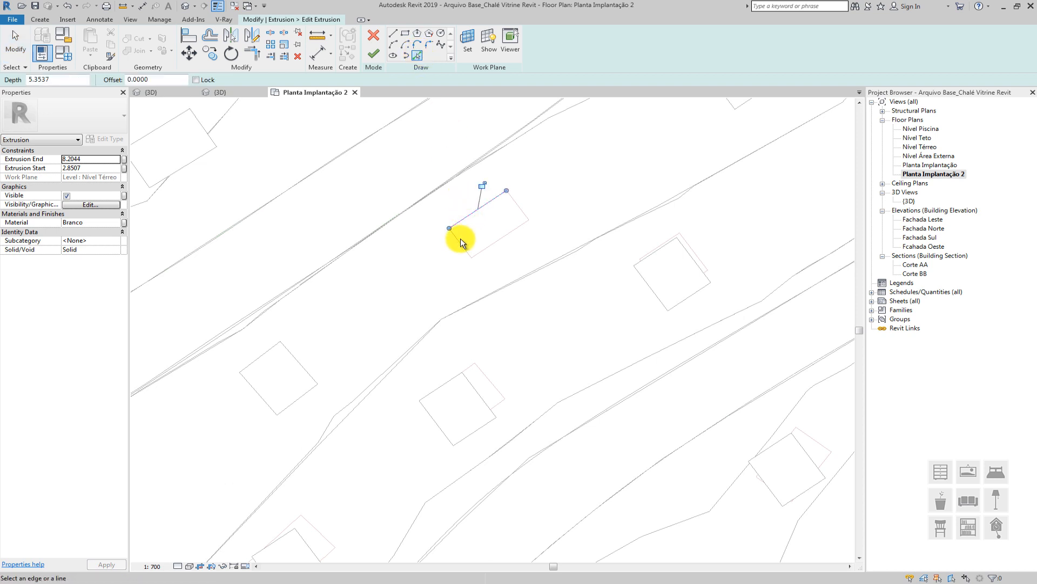
left_click(501, 239)
left_click(517, 205)
scroll(518, 205, "down", 2)
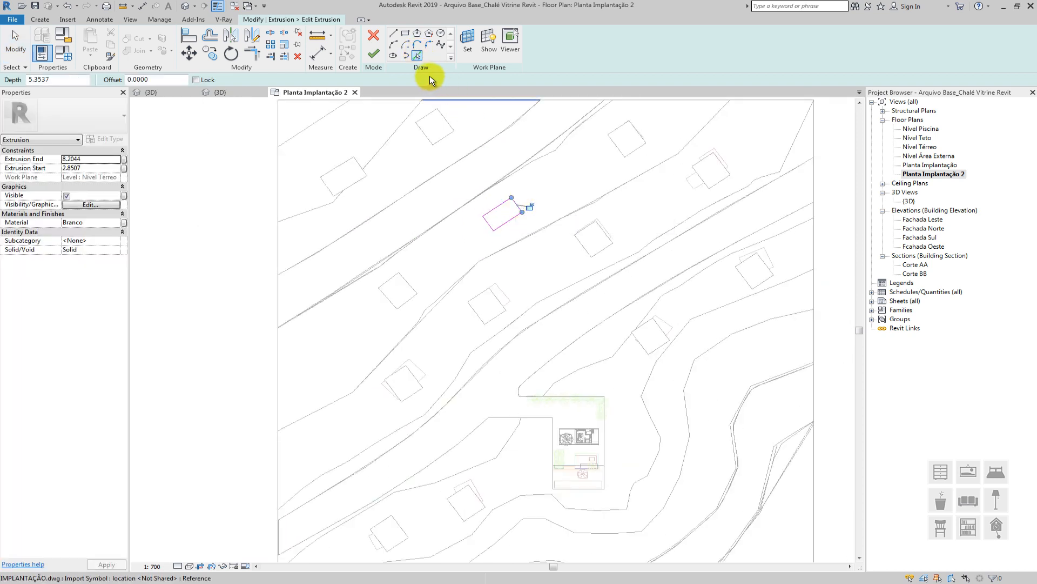
left_click(373, 53)
scroll(551, 297, "down", 2)
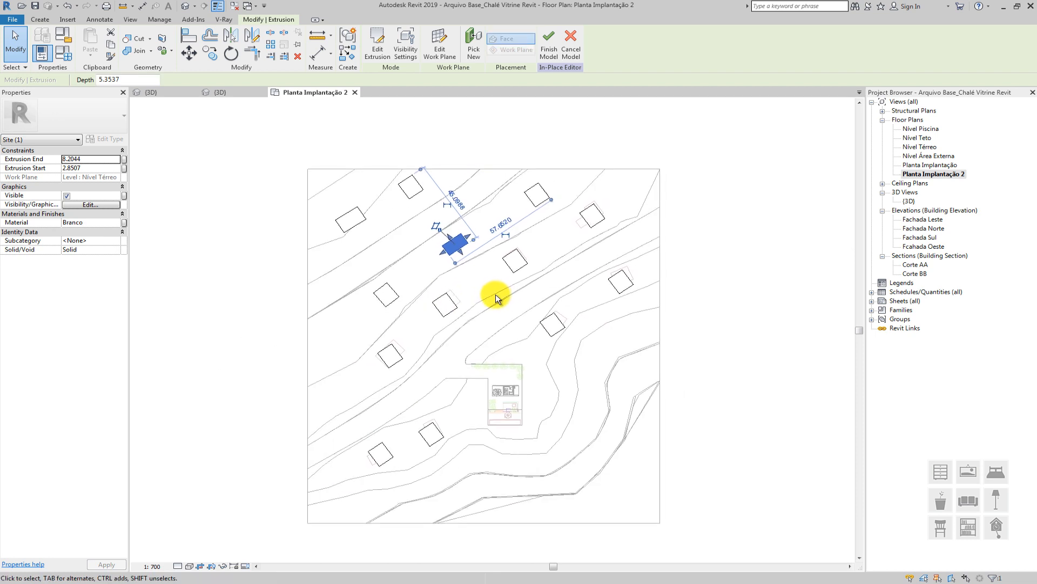
Open the 3D view, select the nearest building just below the upper road, and examine how its base meets the sloping terrain
left_click(186, 9)
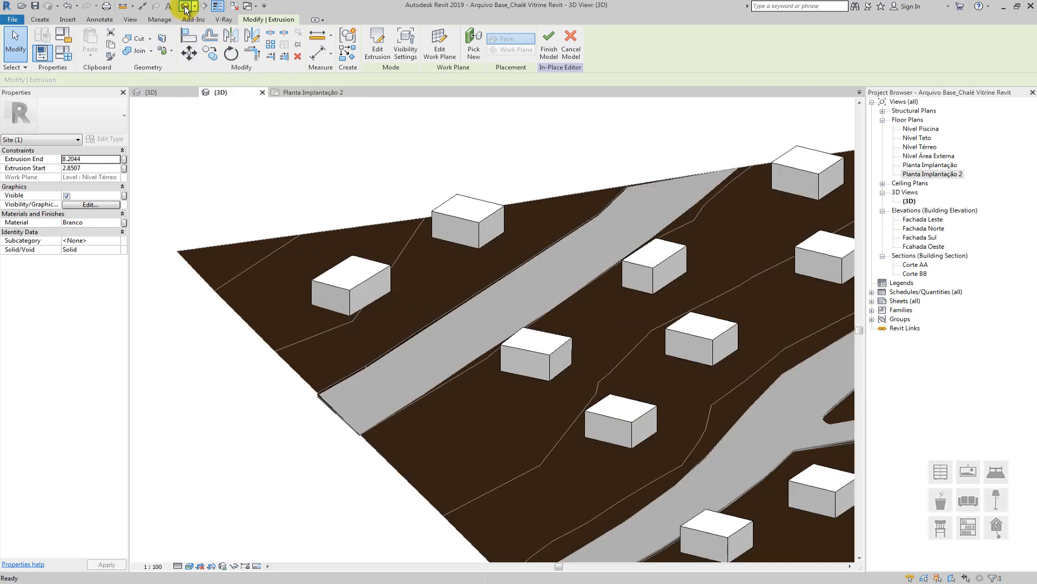
left_click(562, 383)
scroll(562, 382, "down", 4)
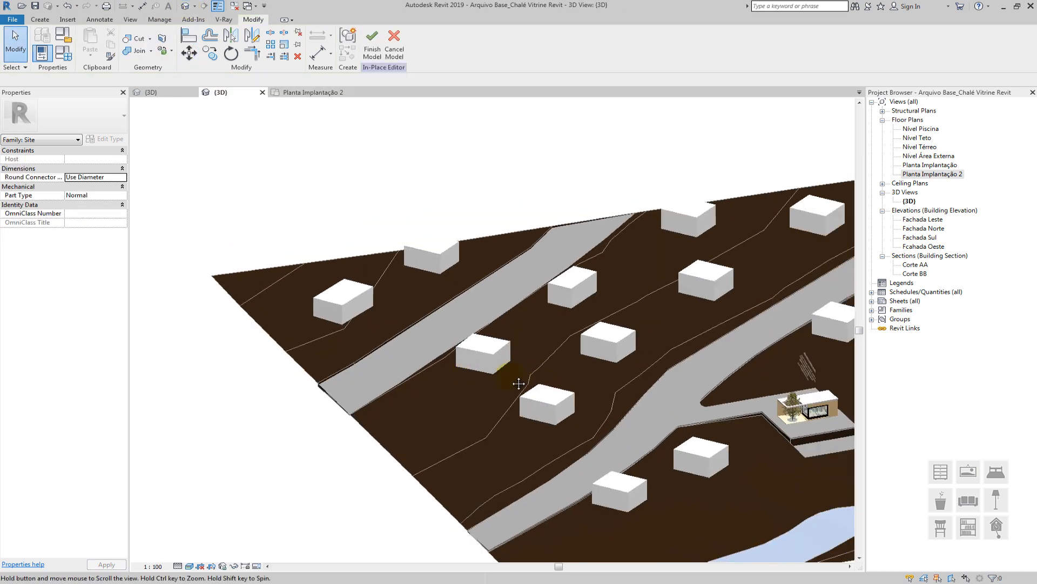
middle_click_drag(478, 392, 489, 372, "shift")
left_click(458, 323)
scroll(452, 323, "up", 2)
scroll(459, 342, "down", 3)
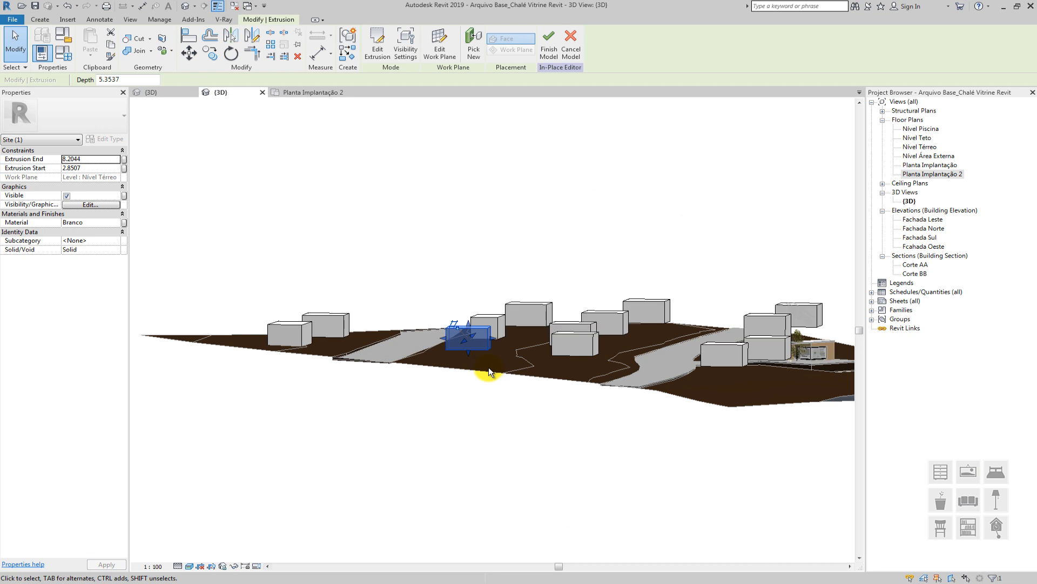
scroll(488, 368, "up", 2)
middle_click_drag(484, 364, 203, 290, "shift")
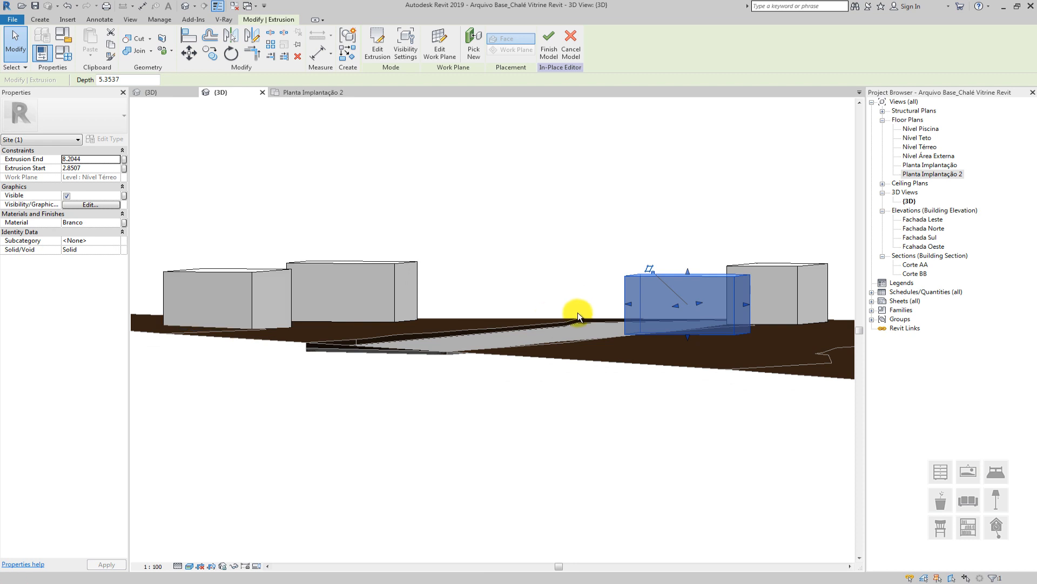
middle_click_drag(345, 330, 691, 312)
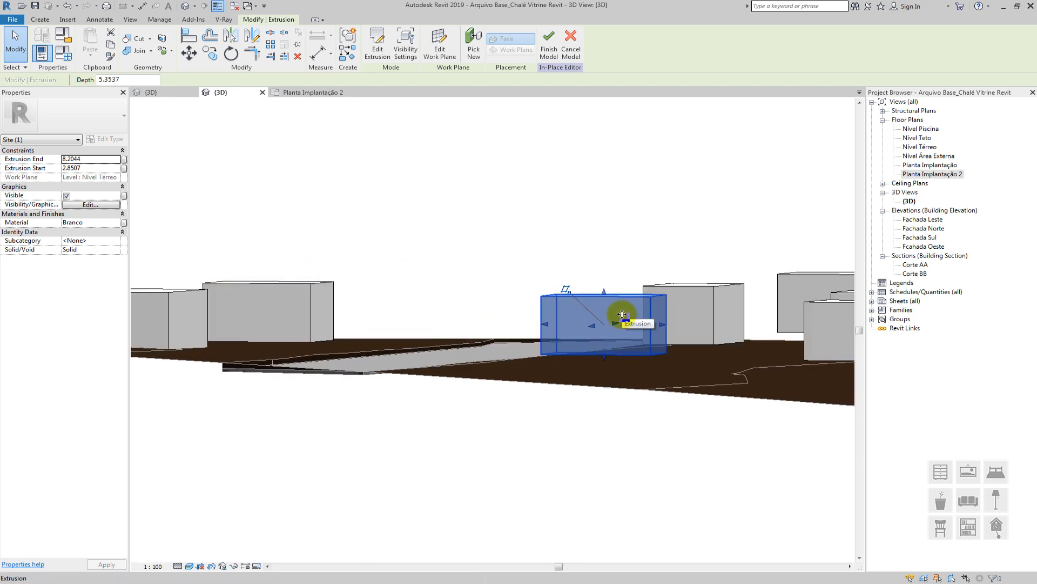
middle_click_drag(259, 296, 317, 278)
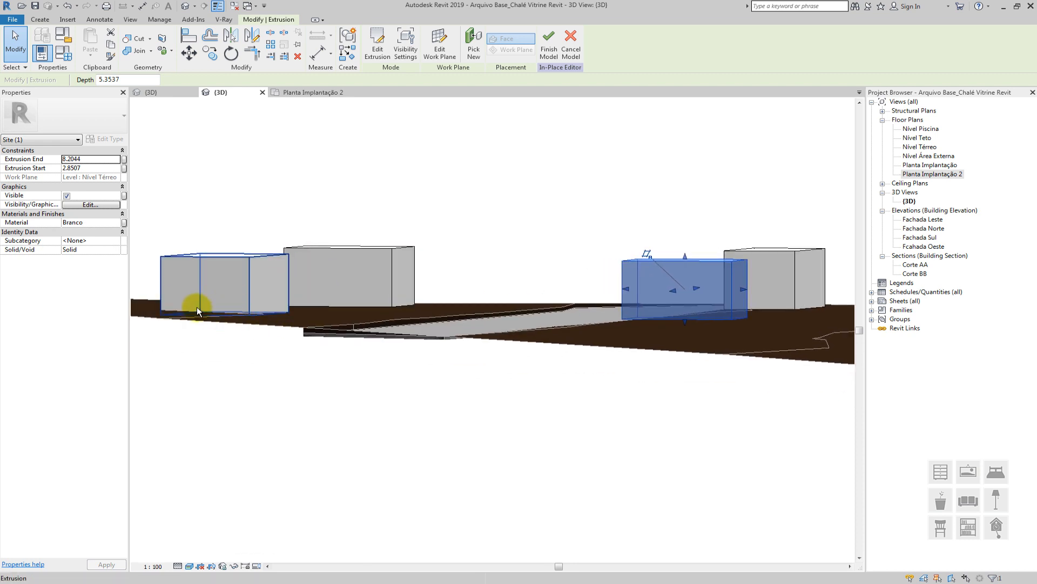
Stretch the selected building's base down into the terrain, to an extrusion start of about 1.17
middle_click_drag(625, 290, 452, 355, "shift")
left_click_drag(455, 358, 463, 388)
mouse_move(463, 388)
middle_mouse_down("shift")
mouse_move(463, 419)
mouse_move(465, 378)
middle_mouse_up("shift")
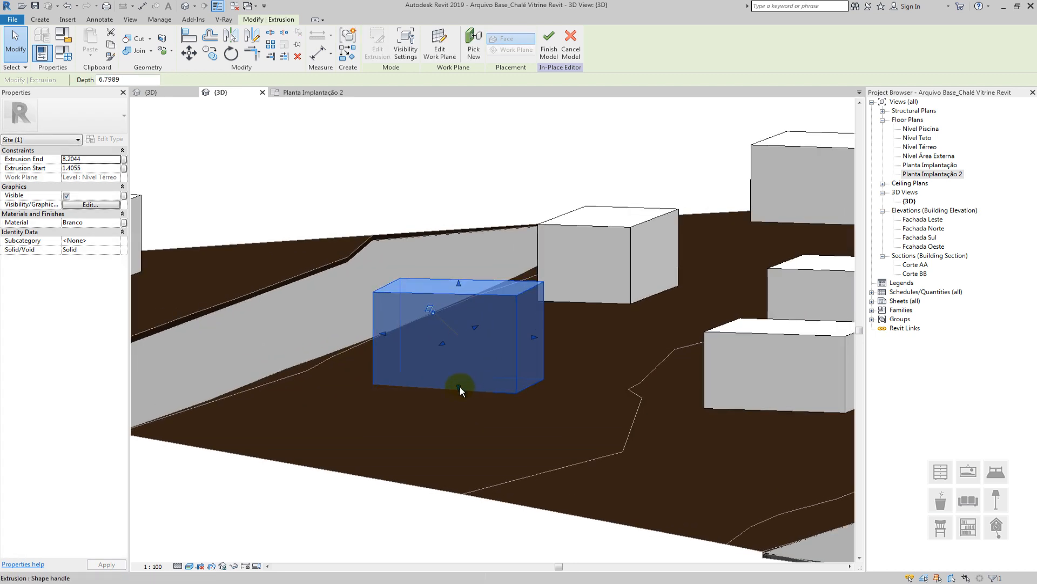
left_click_drag(460, 387, 463, 390)
Adjust the top face of the same building to an extrusion end of about 8.54
left_click_drag(459, 285, 464, 317)
scroll(464, 317, "down", 3)
middle_click_drag(465, 317, 427, 360, "shift")
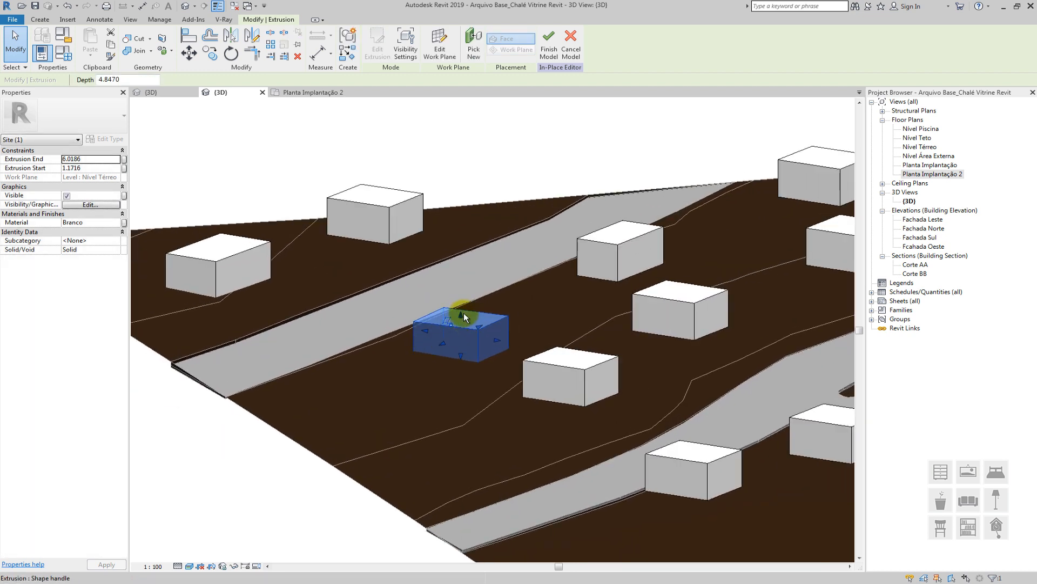
scroll(464, 316, "up", 2)
left_click_drag(463, 319, 459, 293)
Select the farther square building beyond the upper road and raise its top to an extrusion end of about 9.18
scroll(459, 294, "down", 3)
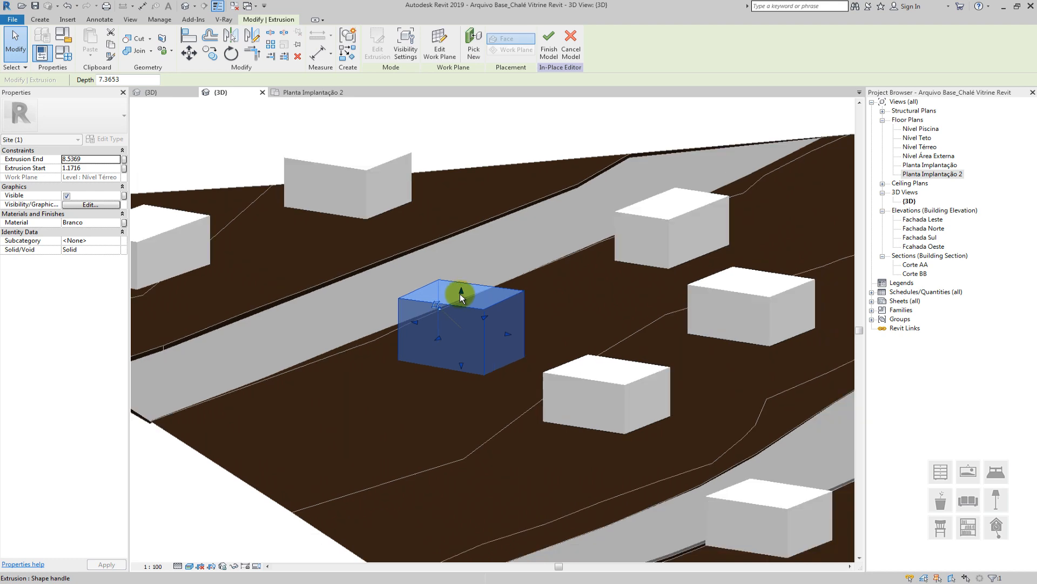
left_click(373, 203)
middle_click_drag(375, 215, 427, 274, "shift")
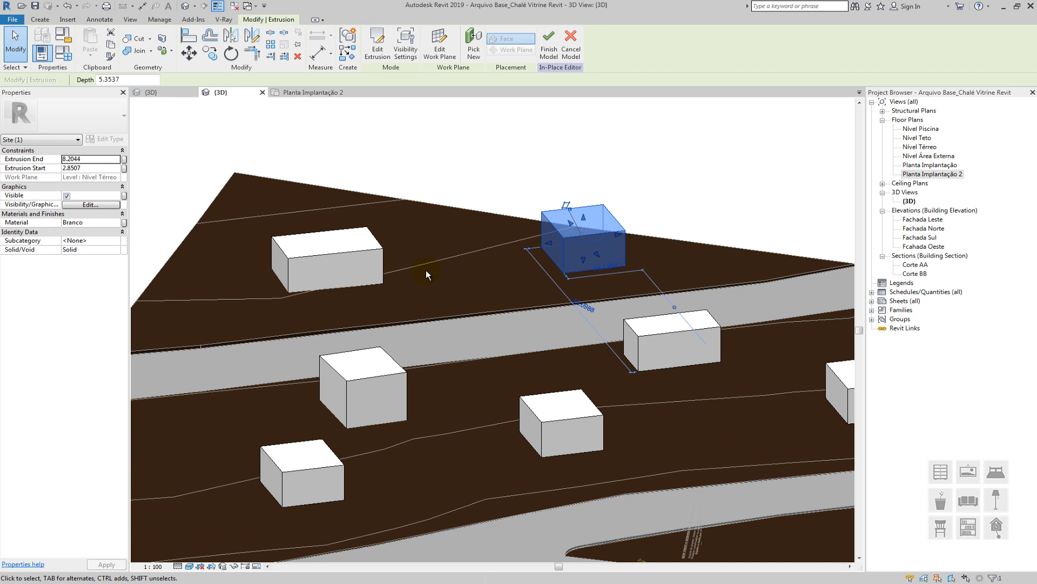
middle_click_drag(453, 274, 596, 249, "shift")
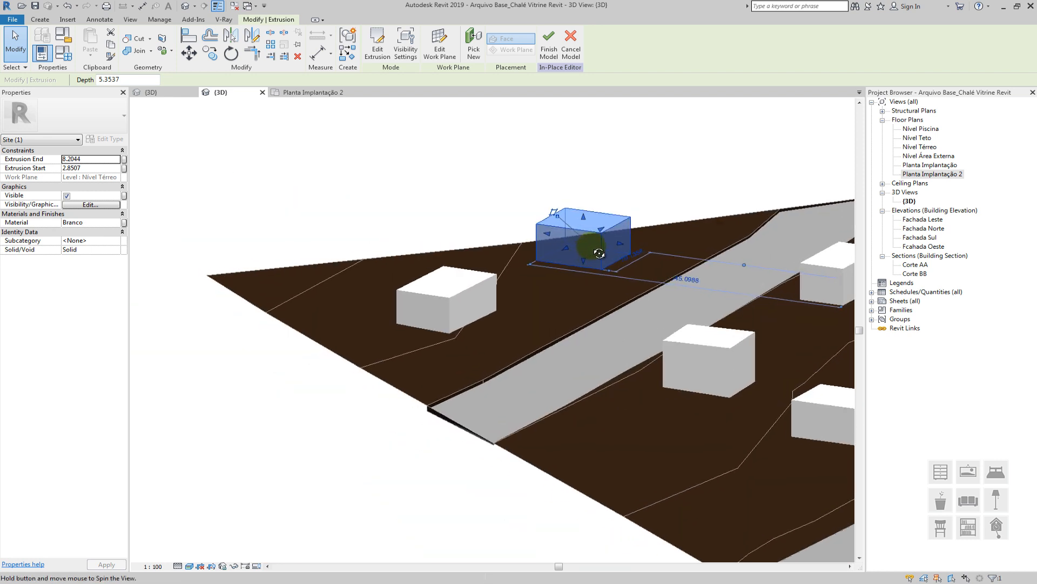
scroll(582, 217, "up", 2)
left_click_drag(582, 217, 580, 209)
scroll(581, 211, "down", 3)
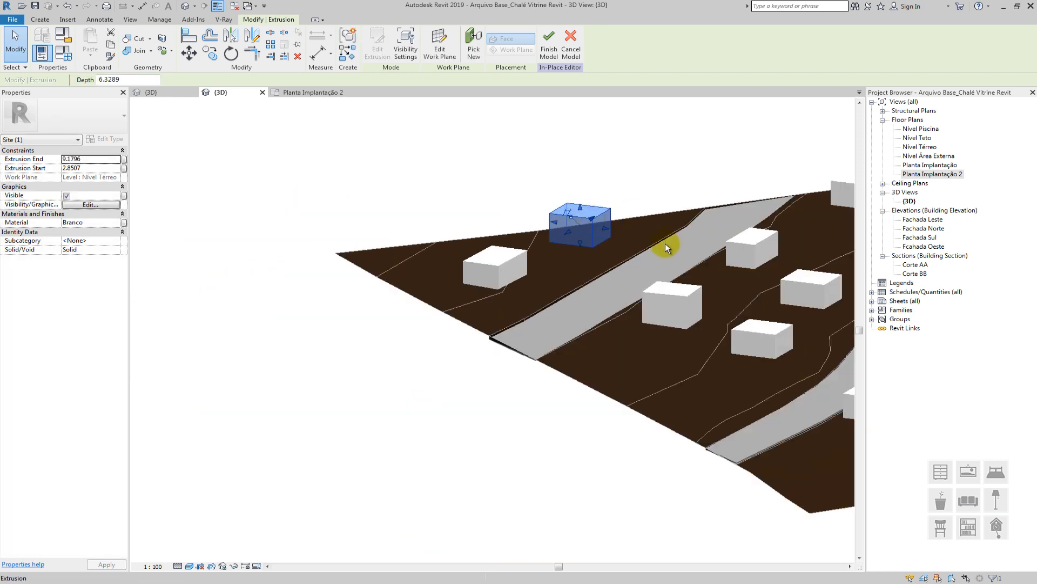
middle_click_drag(667, 243, 501, 324)
left_click(537, 272)
middle_click_drag(537, 272, 492, 283, "shift")
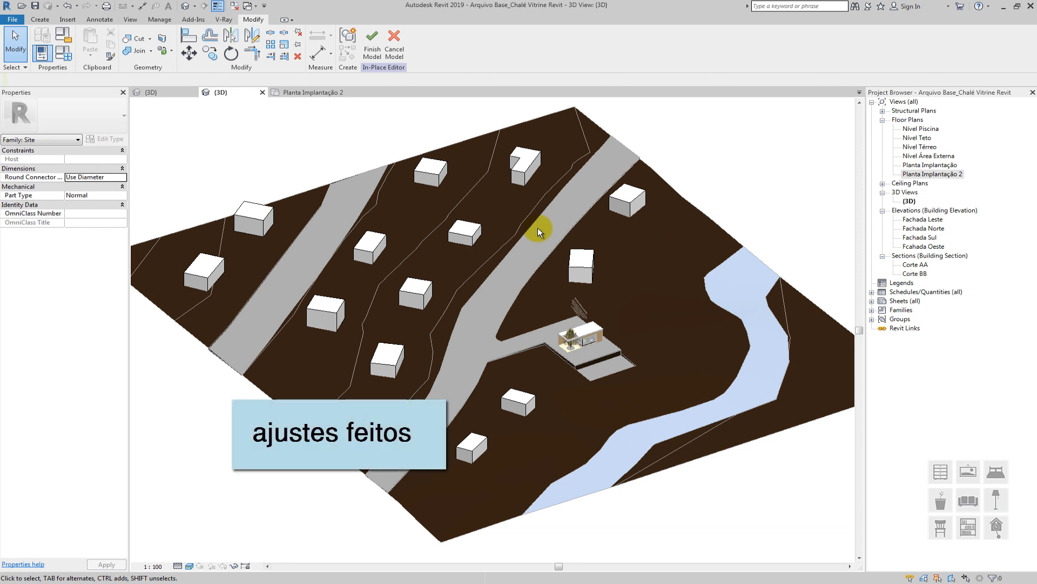
Examine the adjusted buildings from beneath the terrain to check that their bases reach through the surface
scroll(538, 227, "down", 2)
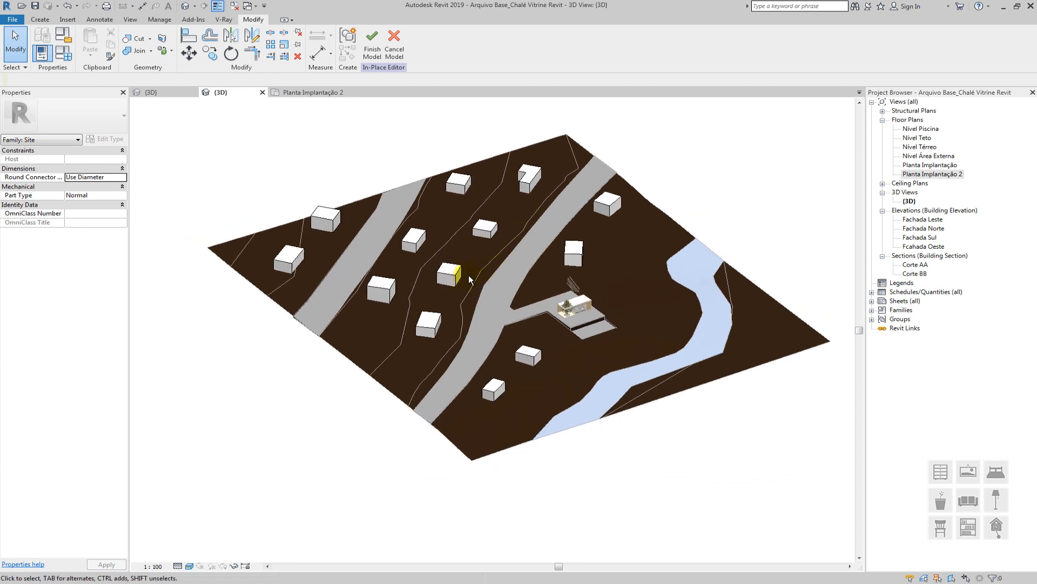
scroll(469, 275, "up", 2)
middle_click_drag(484, 232, 525, 252, "shift")
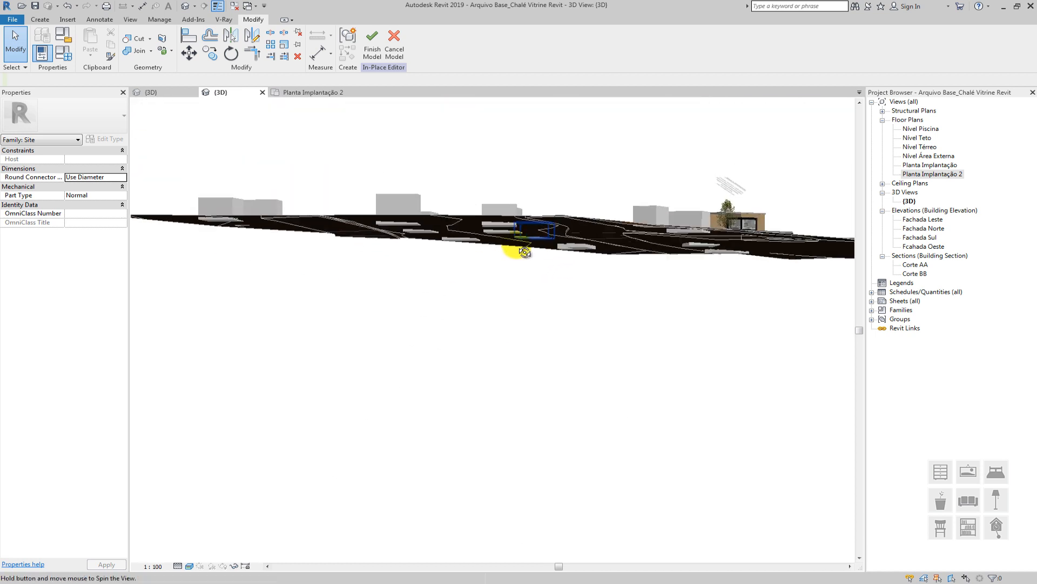
scroll(434, 259, "up", 2)
middle_click_drag(443, 268, 482, 319)
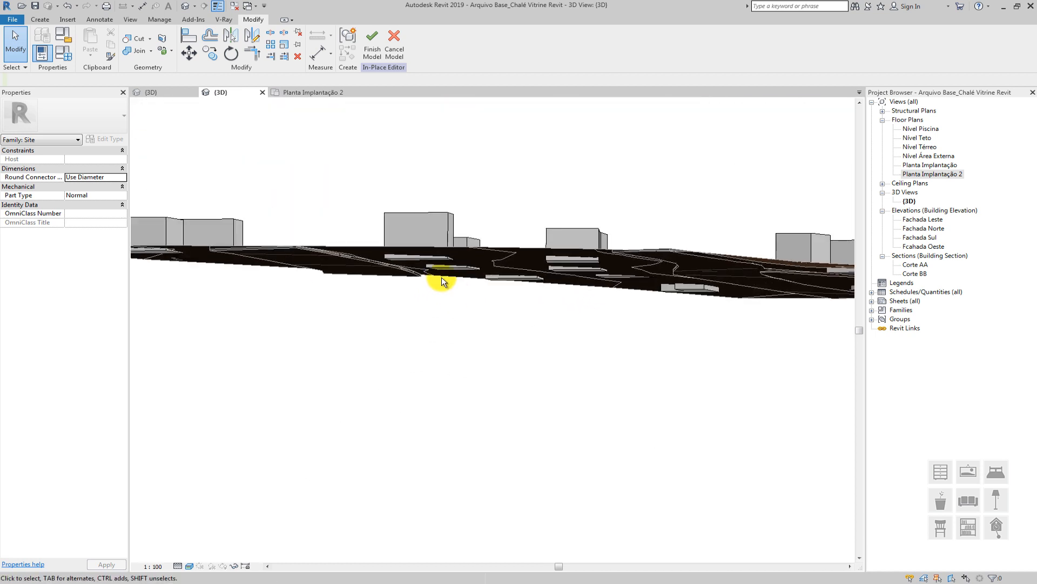
scroll(441, 278, "up", 2)
middle_click_drag(438, 277, 435, 258, "shift")
scroll(416, 221, "up", 3)
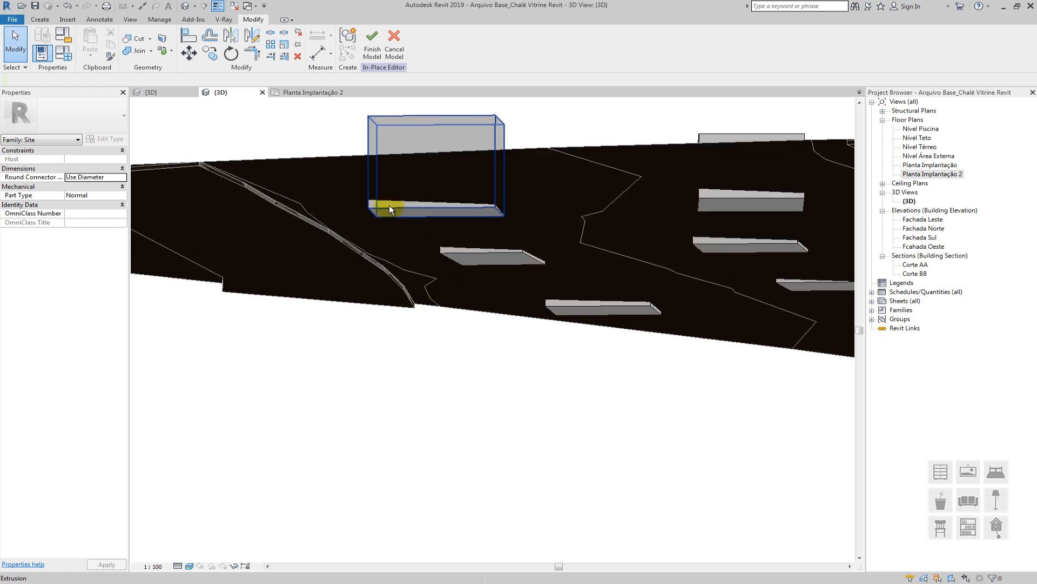
middle_click_drag(389, 206, 394, 215)
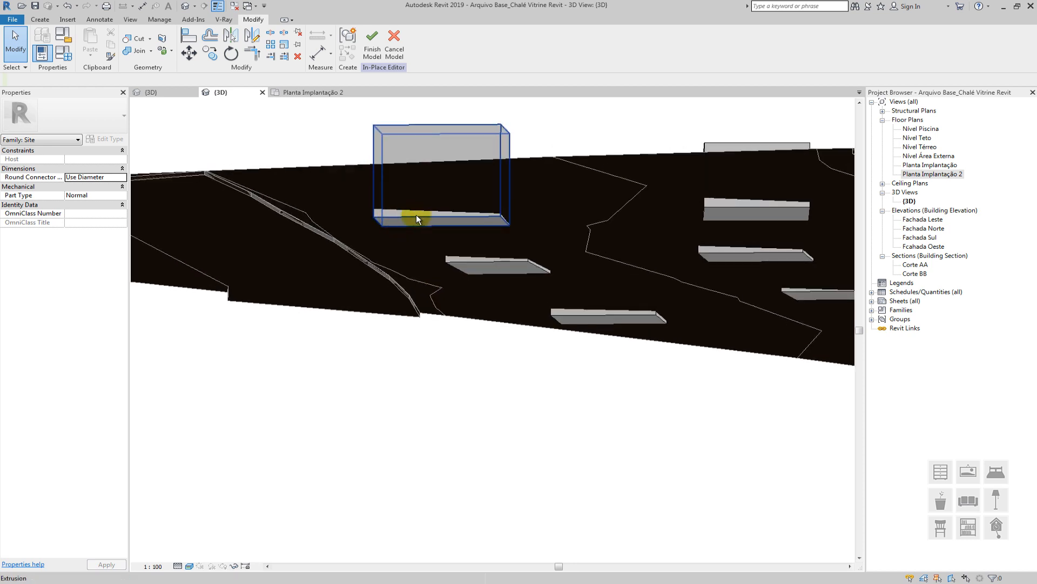
scroll(410, 217, "up", 1)
scroll(411, 216, "down", 4)
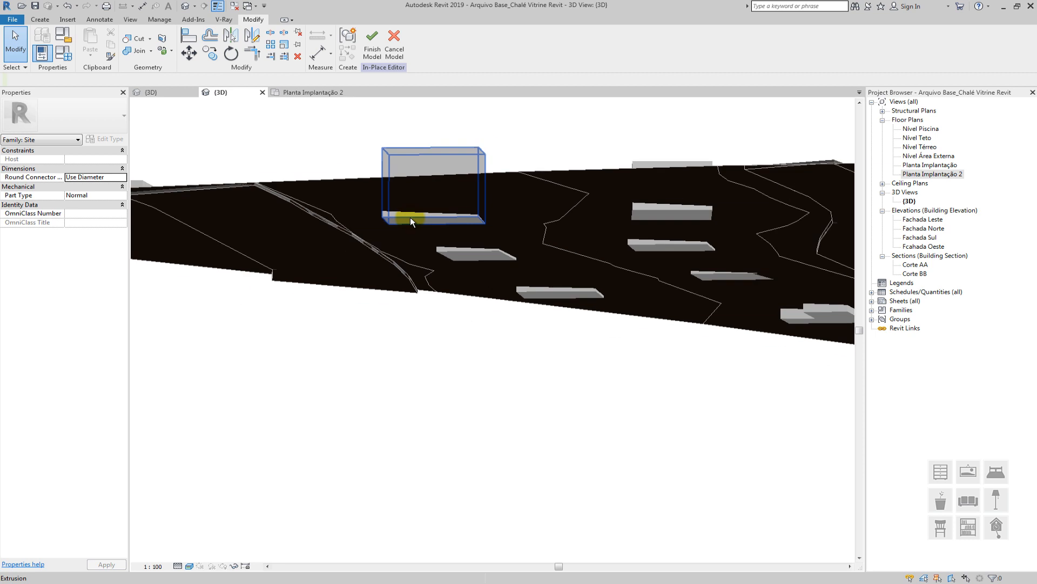
Examine the adjusted building heights and bases from above and at ground level across the site
middle_click_drag(427, 210, 410, 263, "shift")
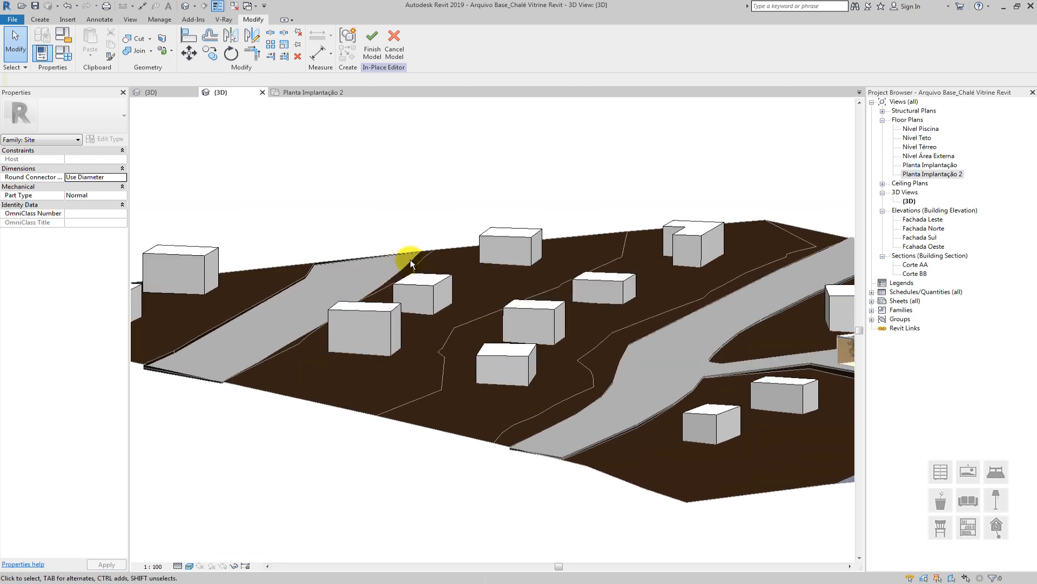
scroll(410, 262, "down", 1)
middle_click_drag(410, 262, 475, 252, "shift")
scroll(433, 319, "up", 3)
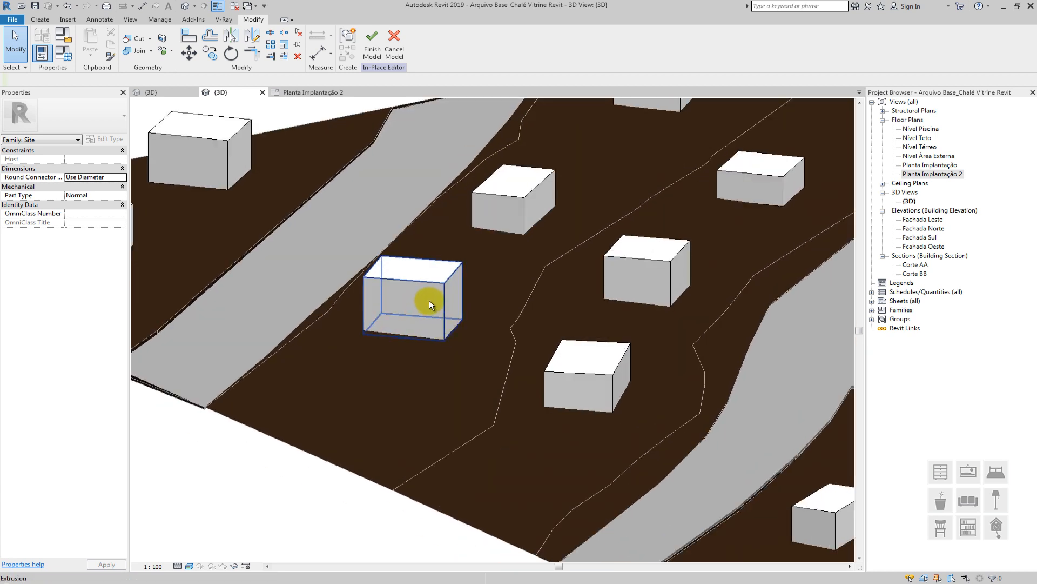
scroll(429, 300, "down", 1)
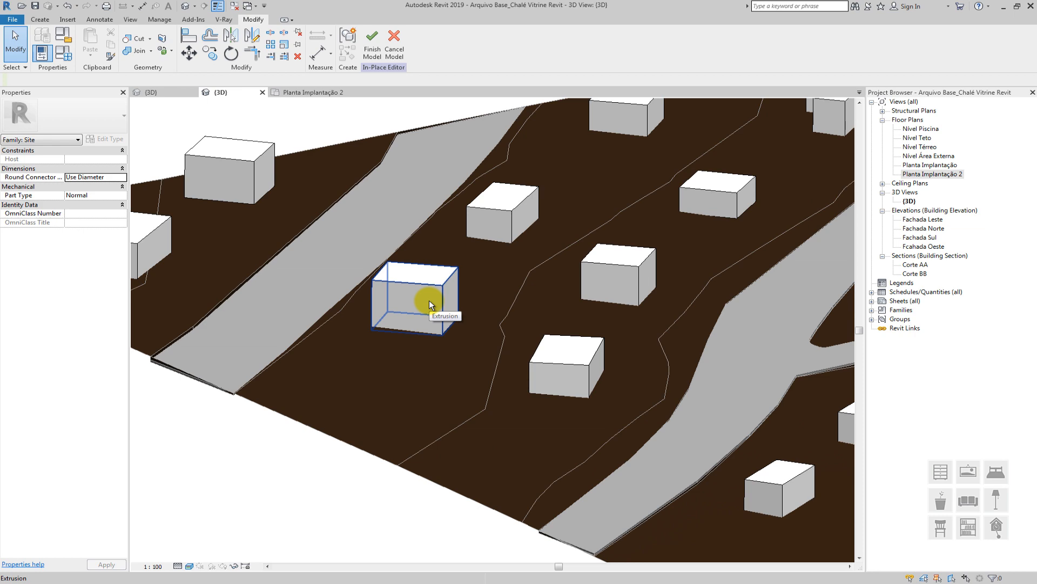
middle_click_drag(429, 300, 408, 339, "shift")
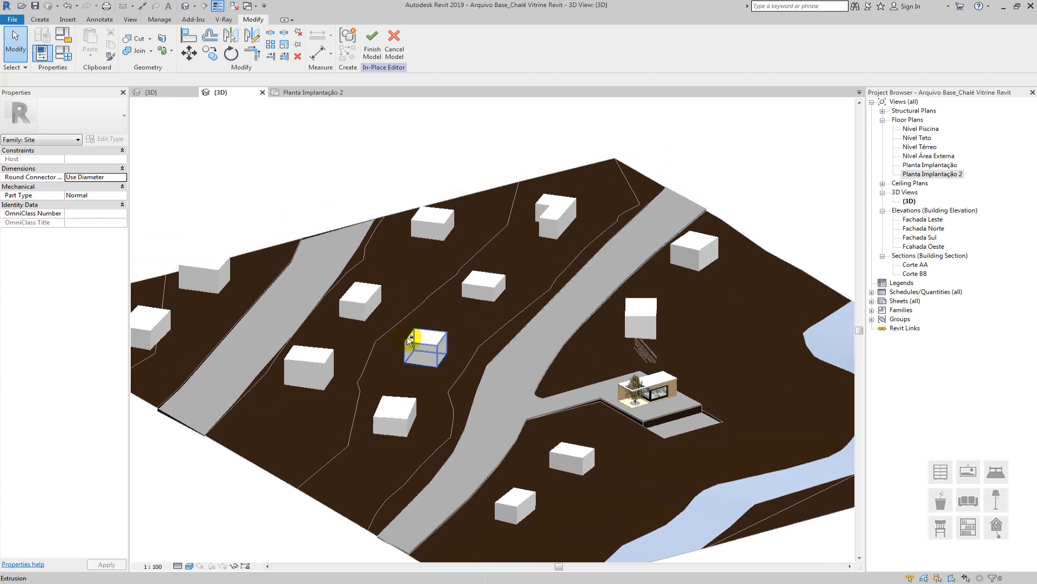
middle_click_drag(421, 380, 447, 270, "shift")
scroll(450, 272, "up", 4)
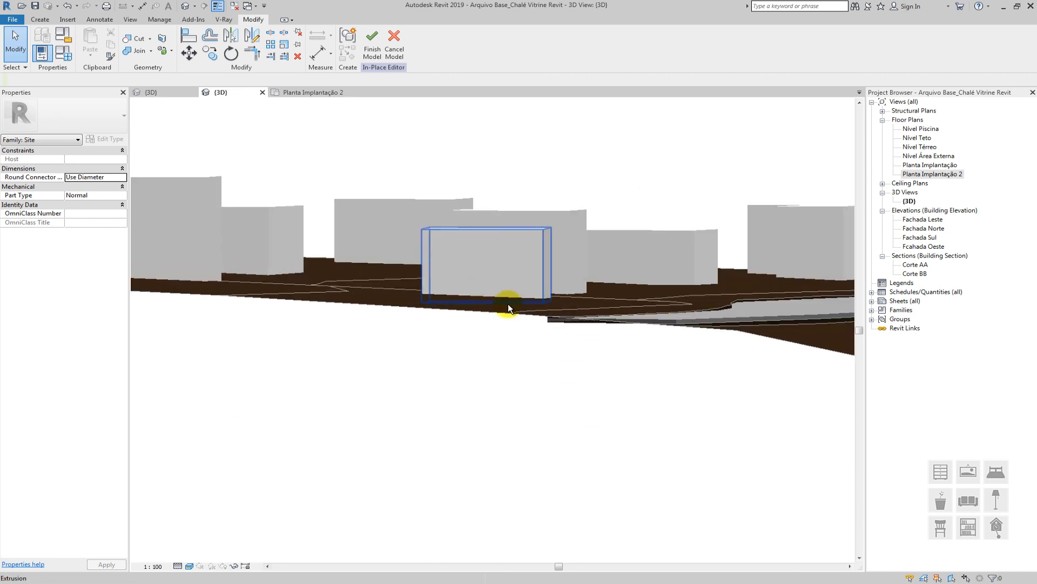
middle_click_drag(546, 296, 520, 235, "shift")
scroll(524, 306, "down", 5)
scroll(552, 322, "down", 2)
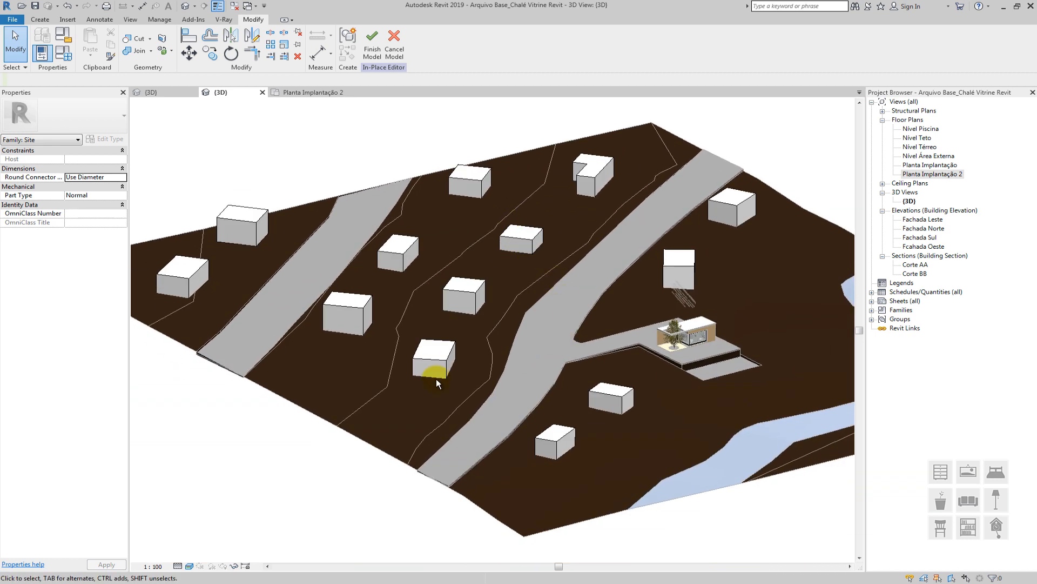
scroll(543, 286, "down", 1)
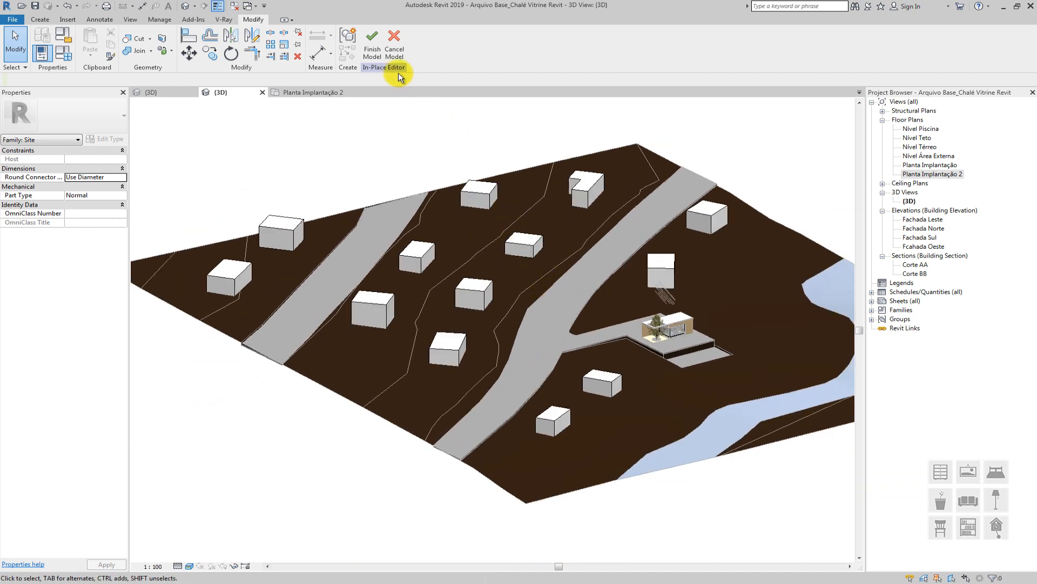
Finish the in-place model of the surrounding buildings and look over the complete site in 3D
left_click(378, 56)
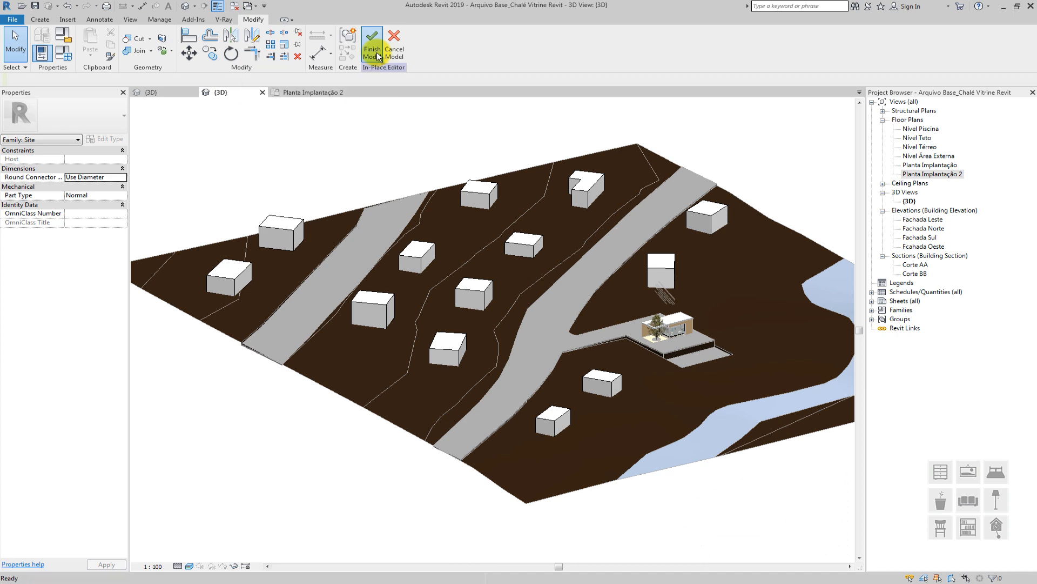
scroll(373, 159, "down", 1)
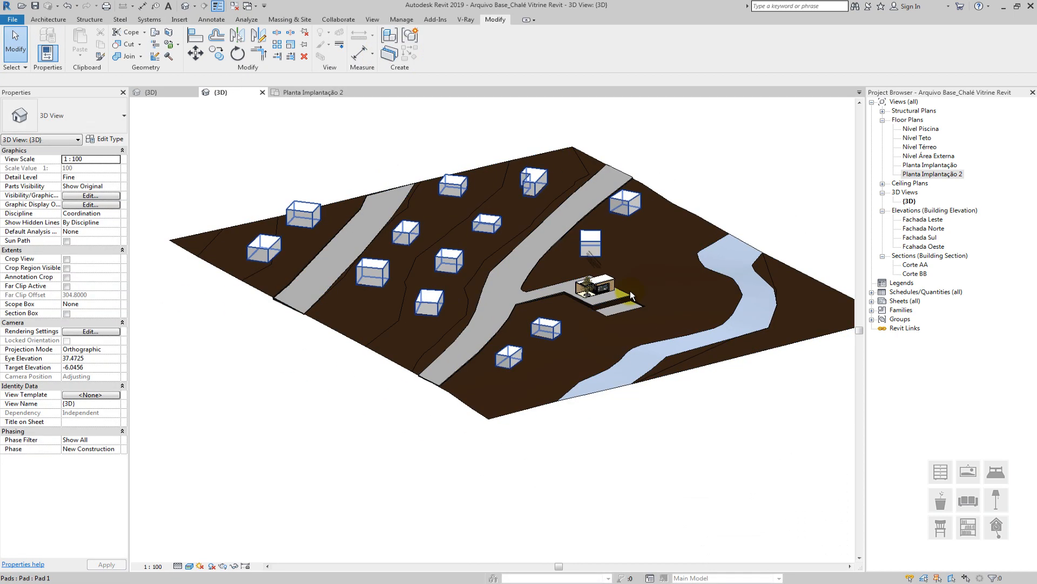
middle_click_drag(468, 325, 398, 396, "shift")
scroll(422, 397, "up", 1)
middle_click_drag(555, 414, 550, 399)
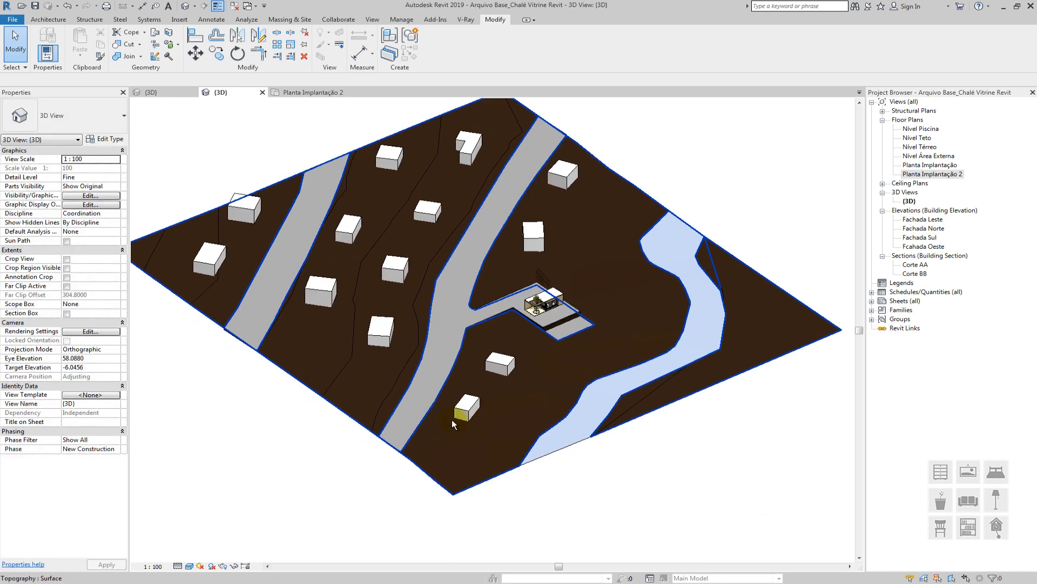
middle_click_drag(449, 267, 619, 359, "shift")
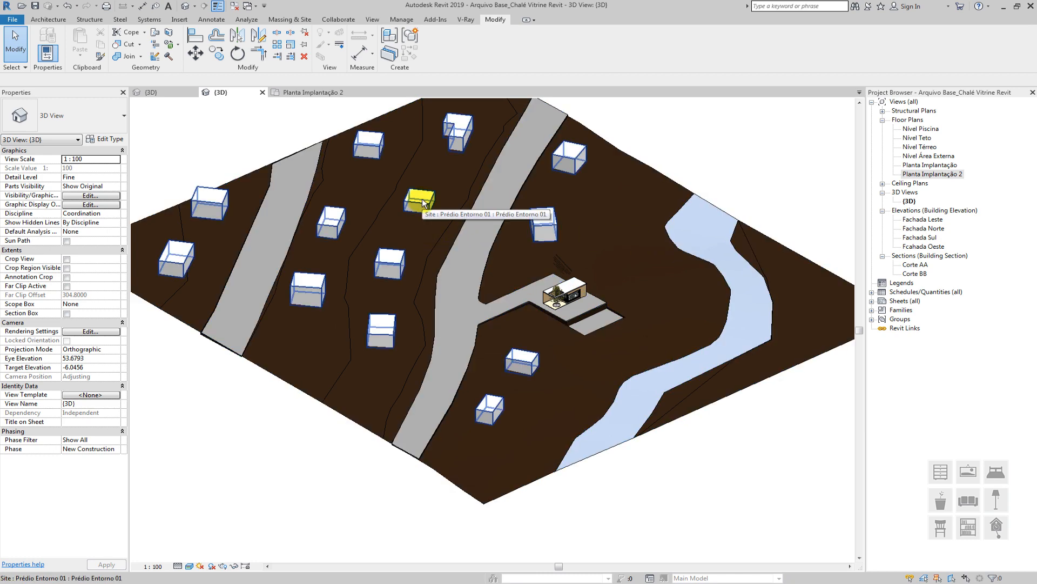
middle_click_drag(423, 198, 503, 339, "shift")
middle_click_drag(518, 398, 371, 157, "shift")
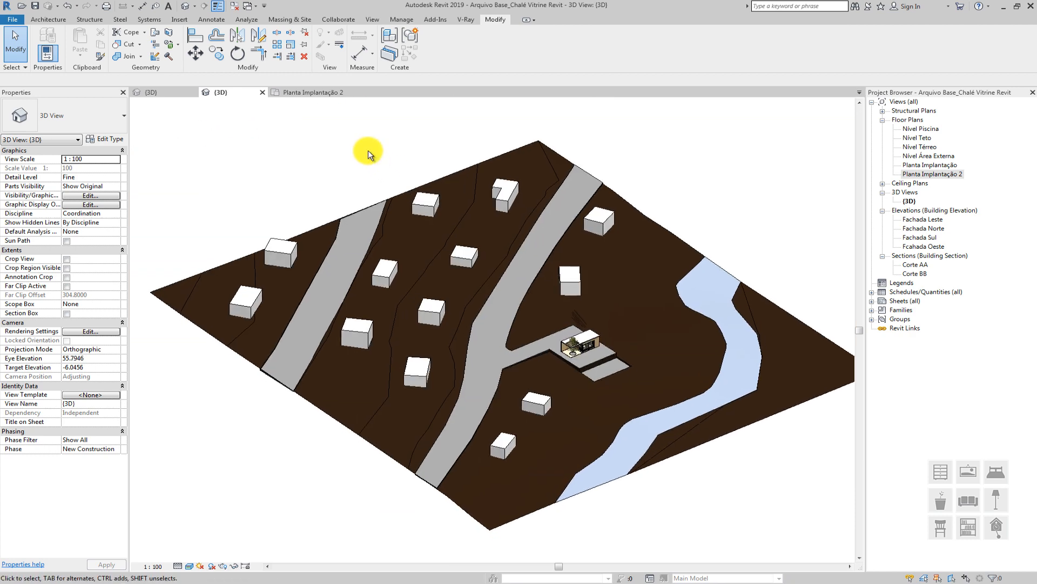